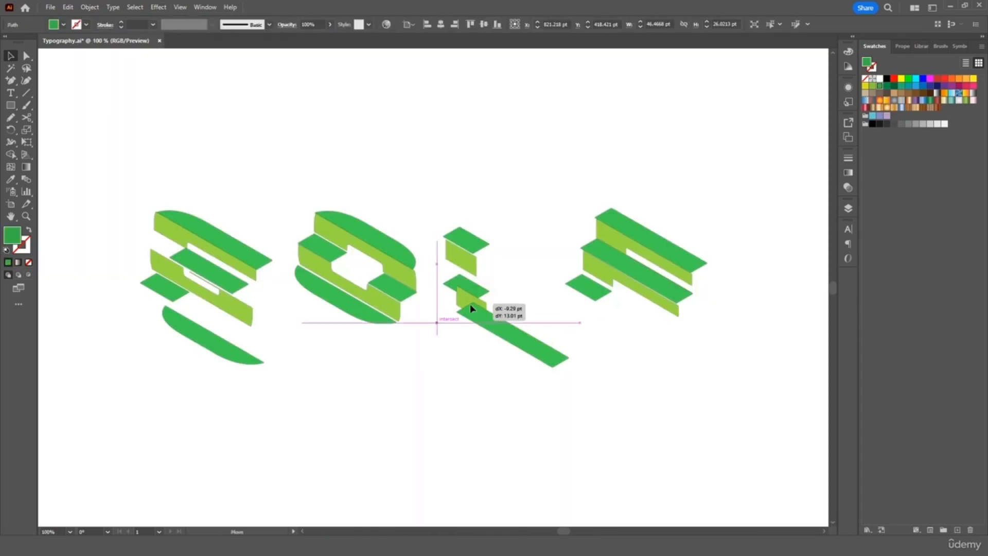
pyautogui.moveTo(466, 303); pyautogui.dragTo(458, 301)
pyautogui.moveTo(323, 318); pyautogui.dragTo(551, 342)
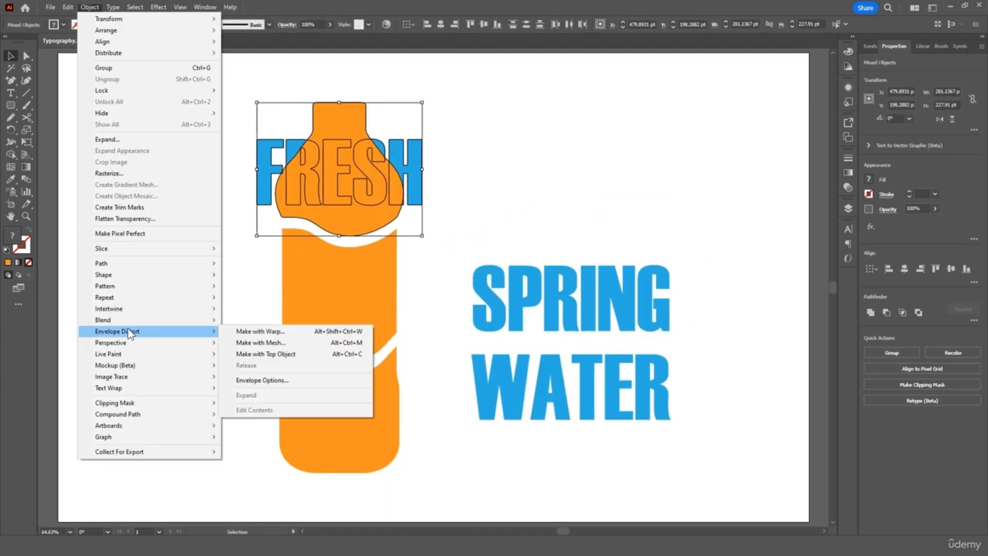
pyautogui.click(278, 353)
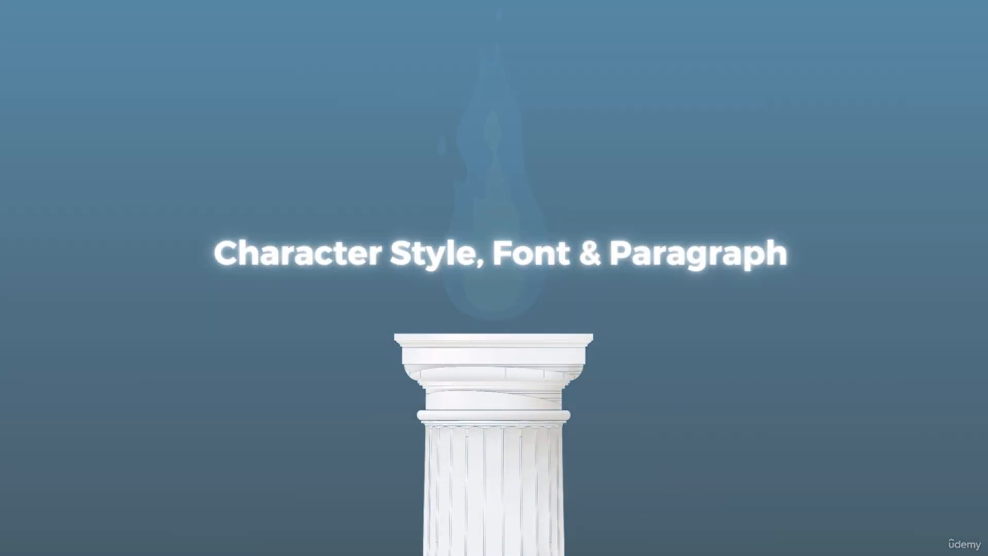
pyautogui.click(807, 94)
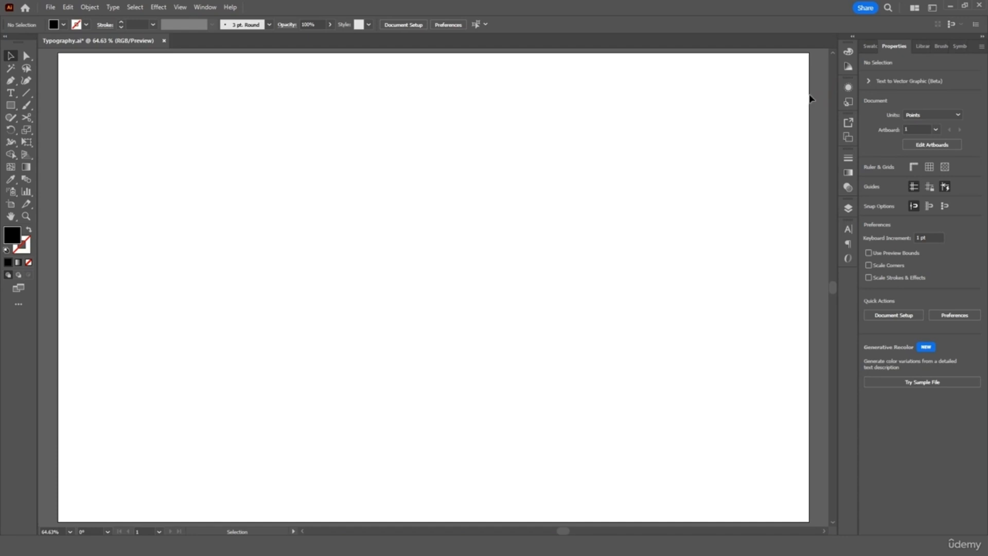
# Step: Place a placeholder line of point text on the upper half of the artboard and set its font size to 72 pt
pyautogui.click(17, 95)
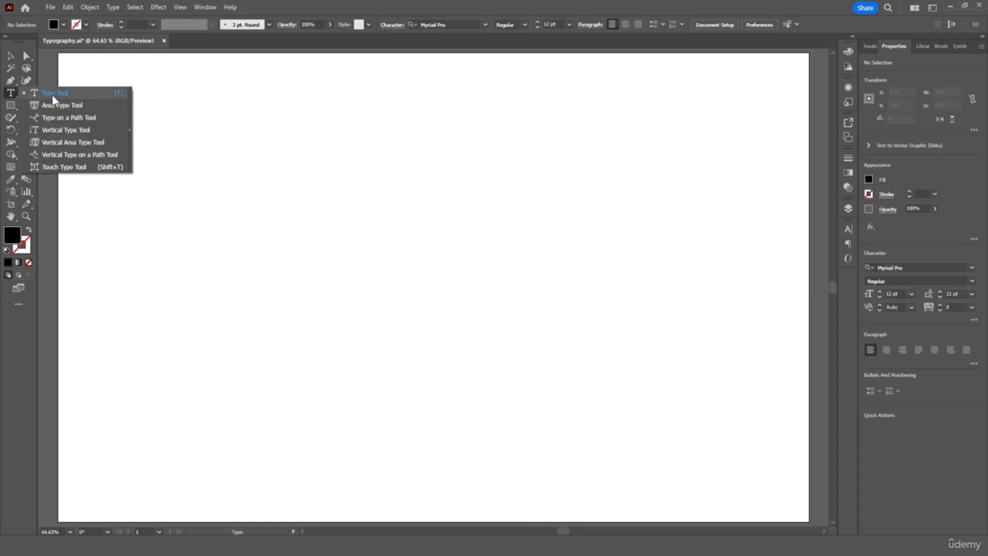
pyautogui.click(52, 94)
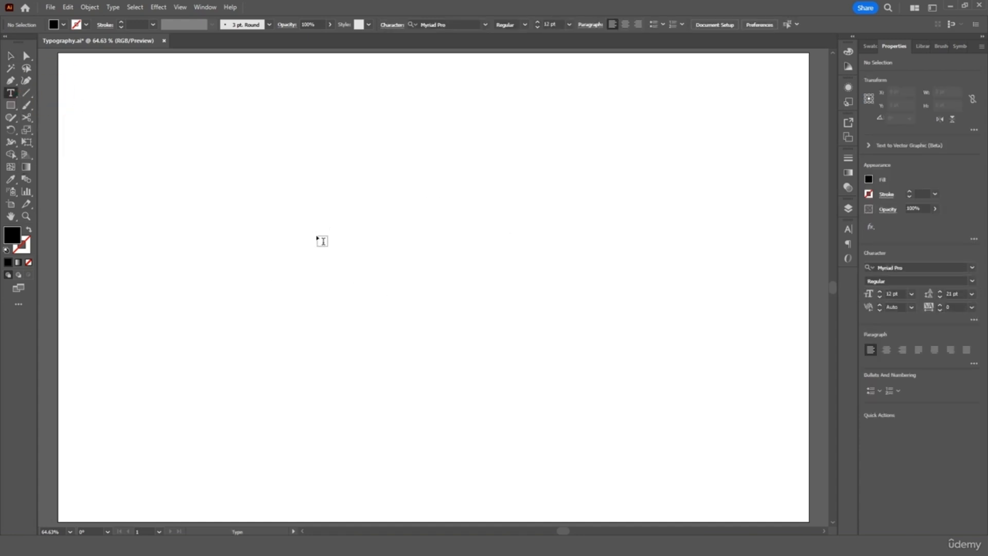
pyautogui.click(330, 215)
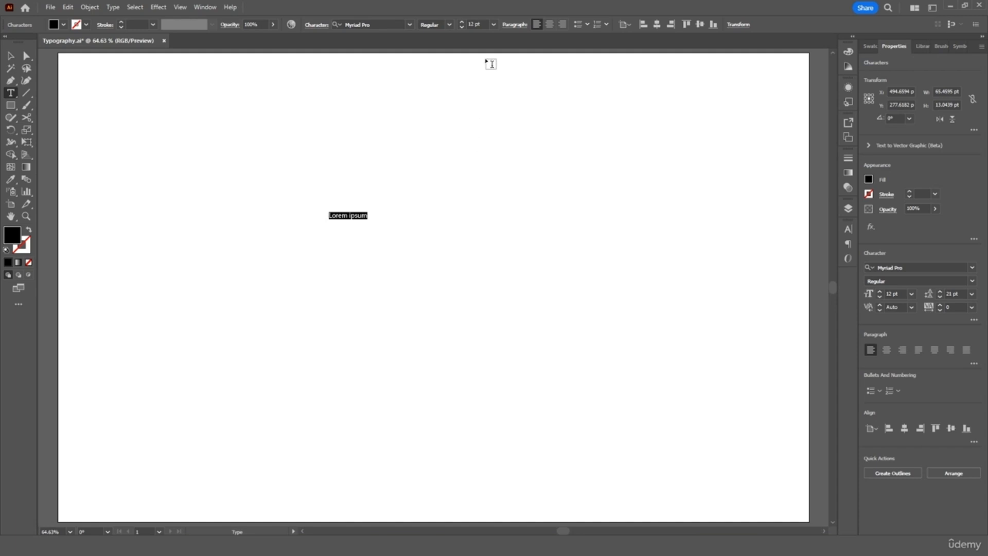
pyautogui.click(493, 24)
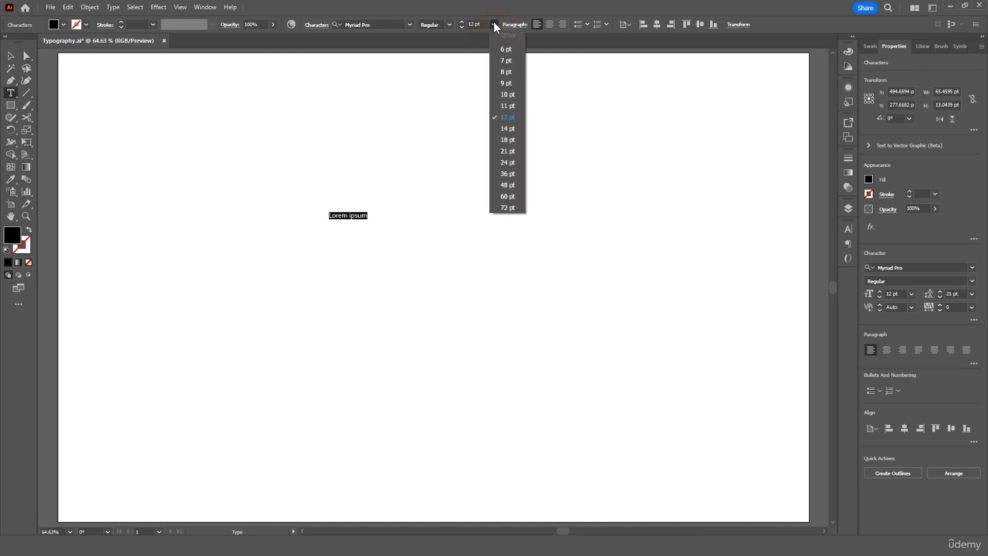
pyautogui.click(504, 208)
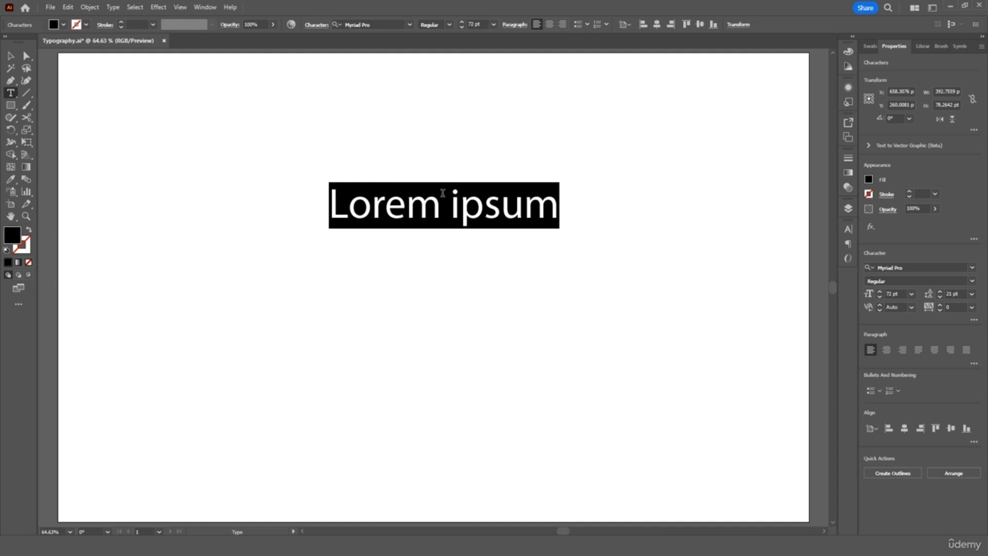
# Step: Set the font size of the Lorem ipsum text to 100 pt
pyautogui.click(477, 24)
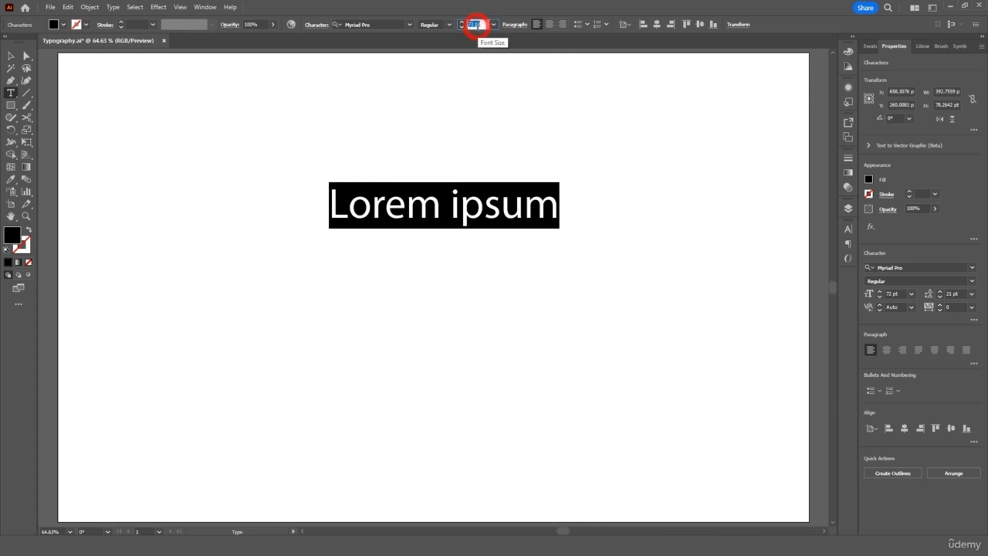
pyautogui.write('100')
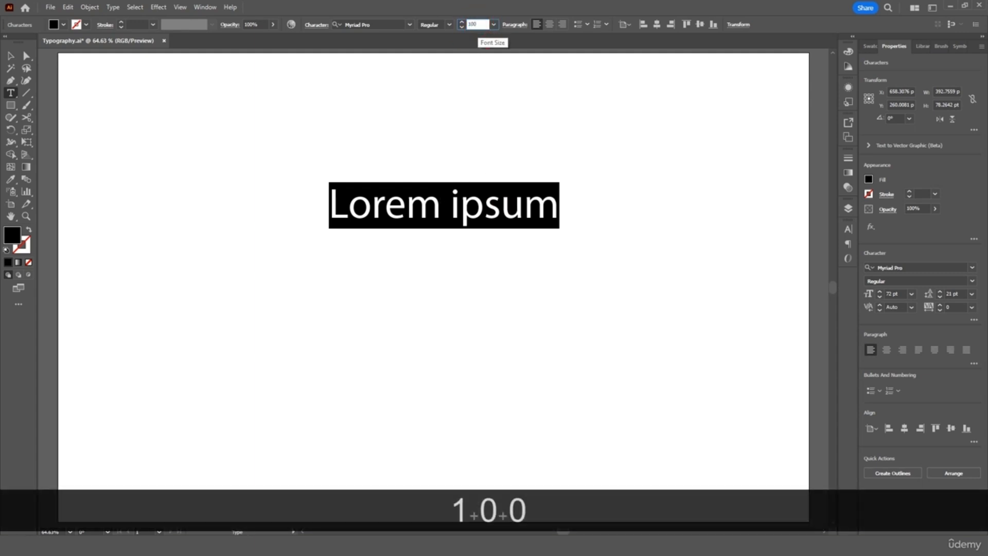
pyautogui.press('Return')
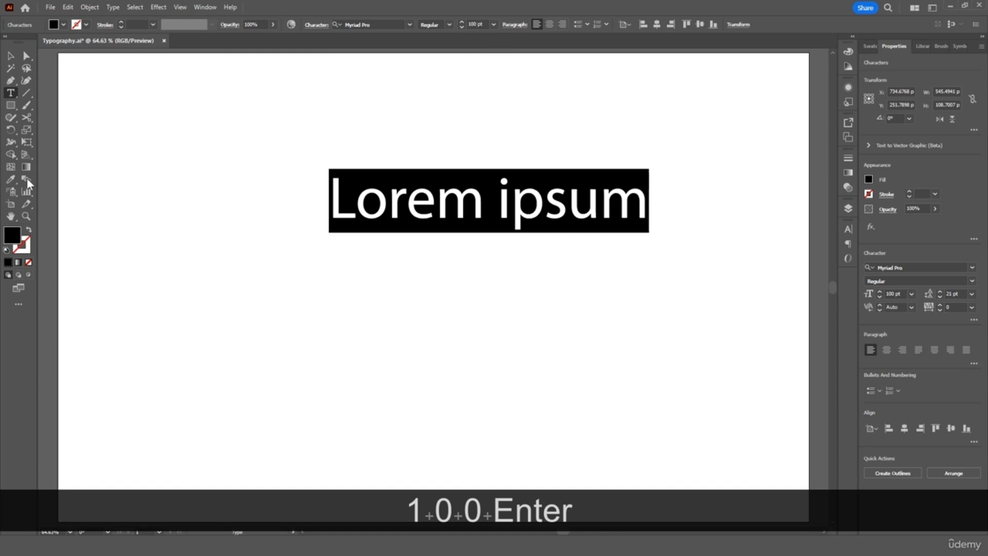
# Step: Move the text closer to the artboard's centre and scale it down proportionally to about 92 pt
pyautogui.click(9, 55)
pyautogui.moveTo(454, 206); pyautogui.dragTo(411, 253)
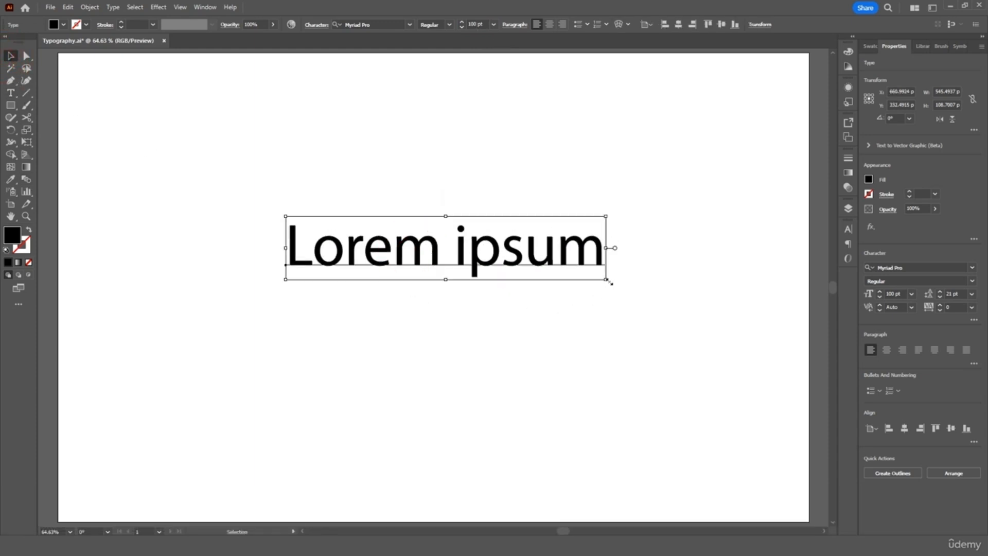
pyautogui.moveTo(610, 281); pyautogui.dragTo(580, 250)
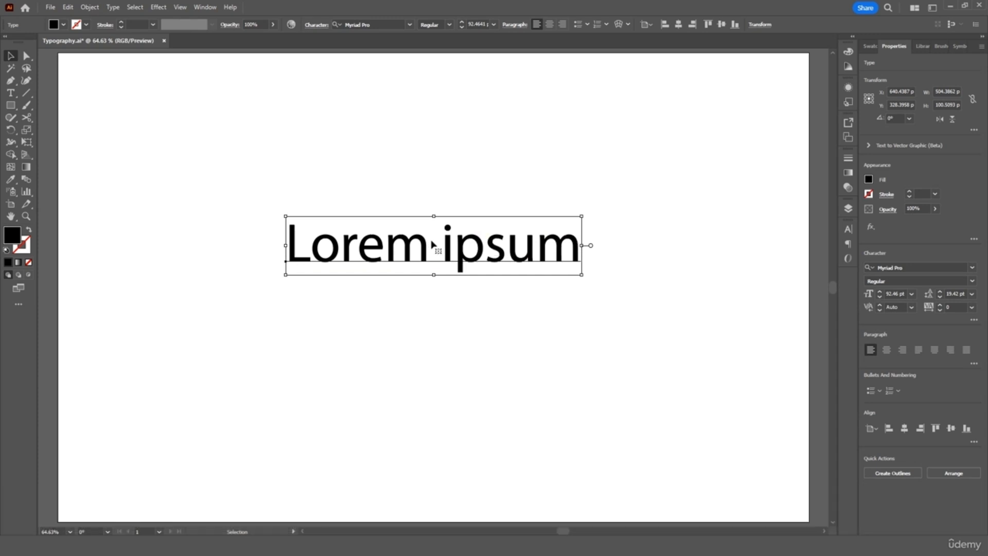
# Step: Replace the placeholder text with "Creative Express" and move it slightly left to centre it on the artboard
pyautogui.tripleClick(411, 252)
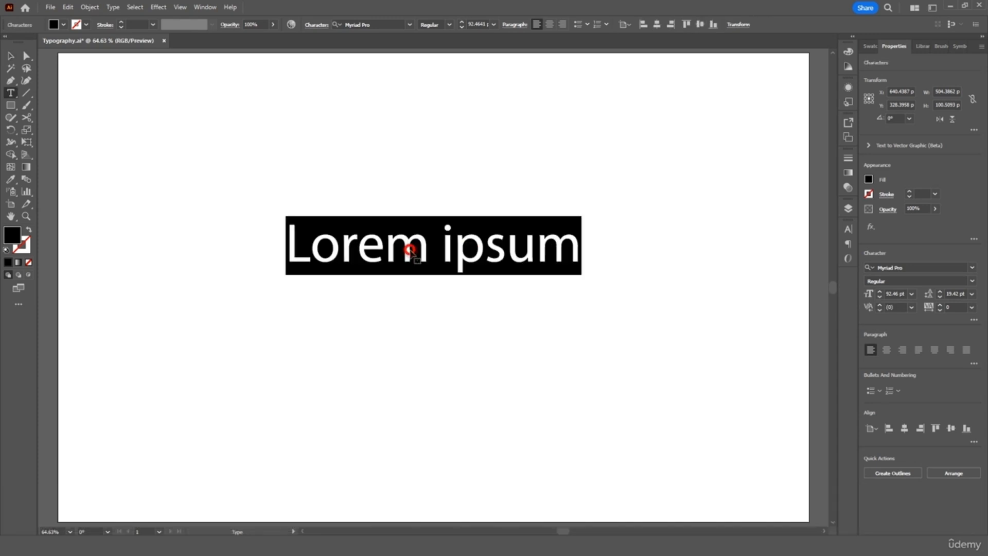
pyautogui.write('Creat')
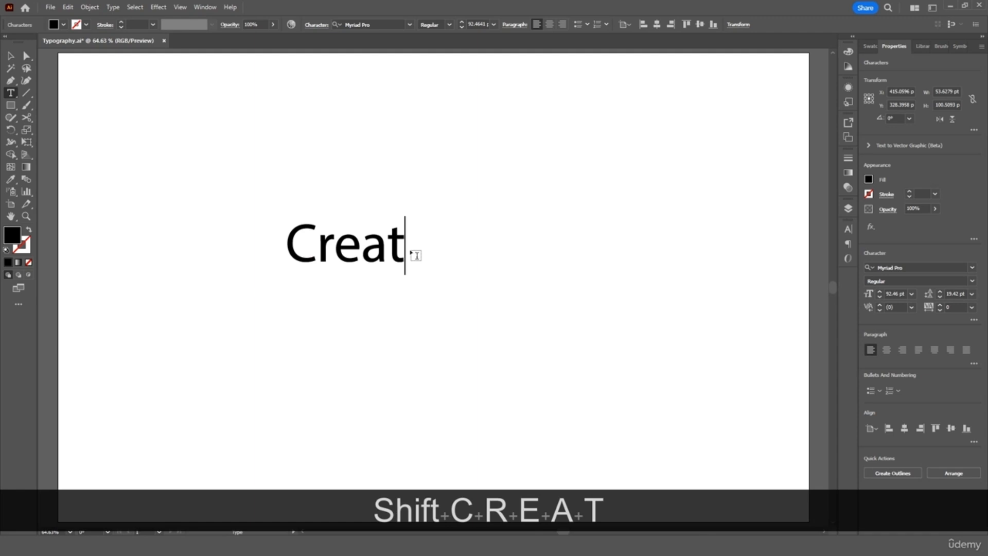
pyautogui.write('ive Express')
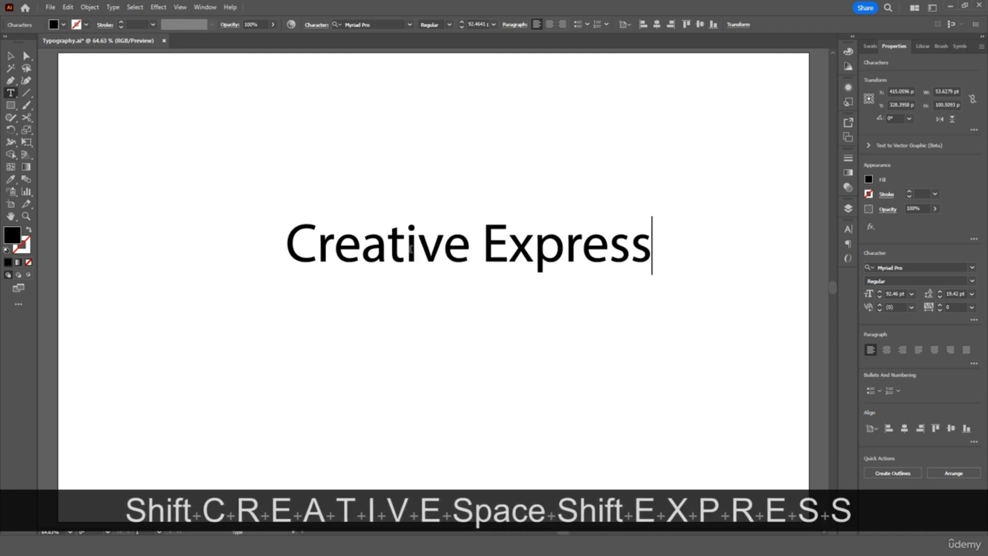
pyautogui.click(11, 56)
pyautogui.moveTo(439, 243); pyautogui.dragTo(418, 243)
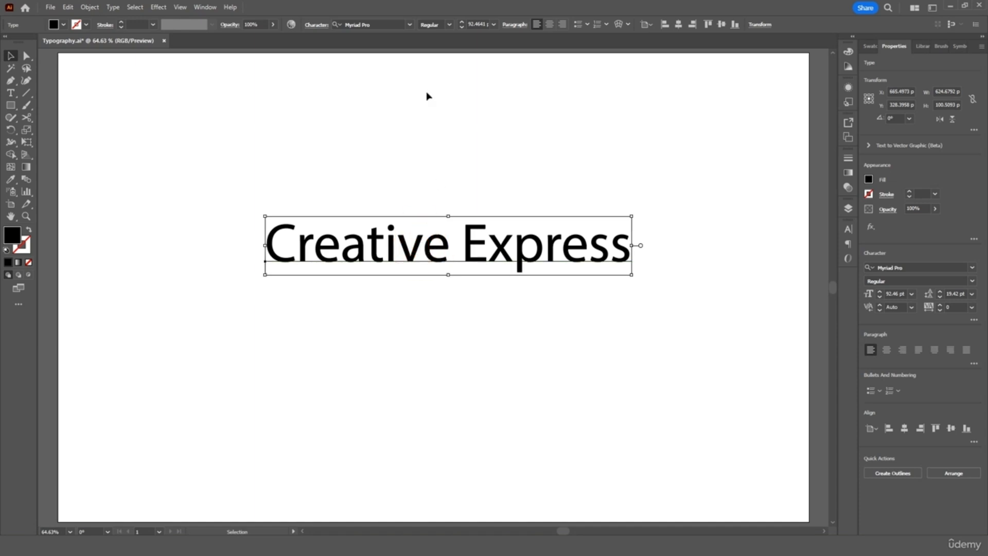
# Step: Preview several fonts on the text, search the font list for "mo" and apply Montserrat Regular
pyautogui.click(410, 28)
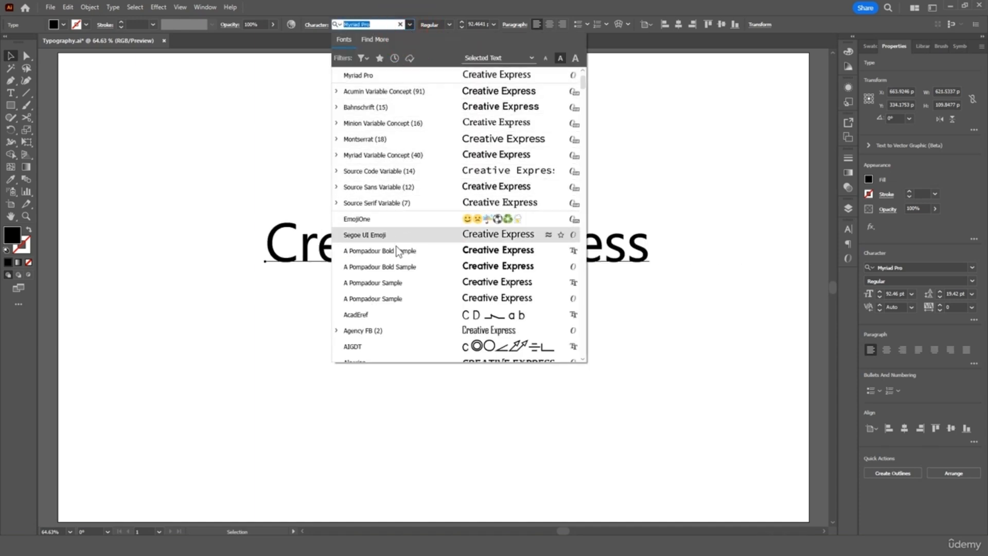
pyautogui.scroll(-5, 409, 306)
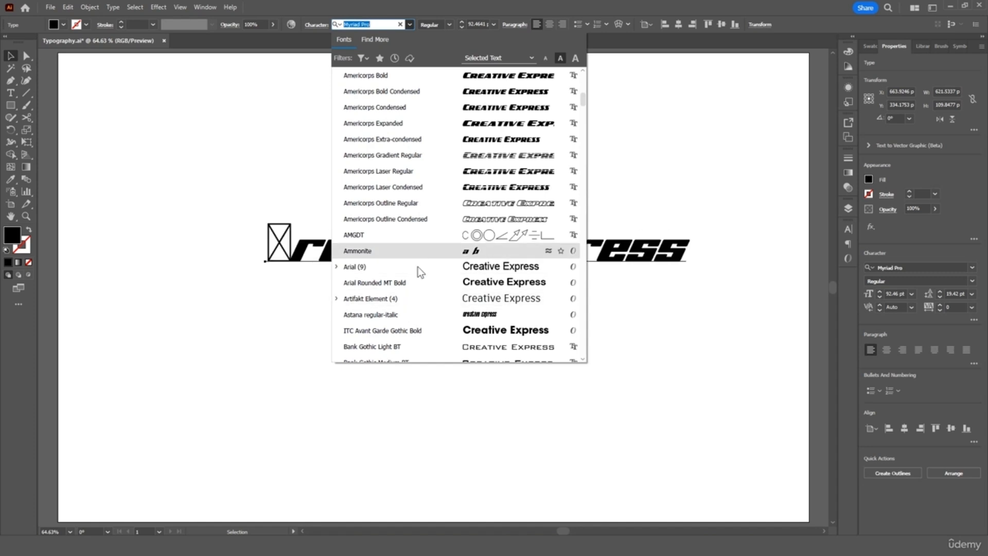
pyautogui.scroll(-10, 417, 304)
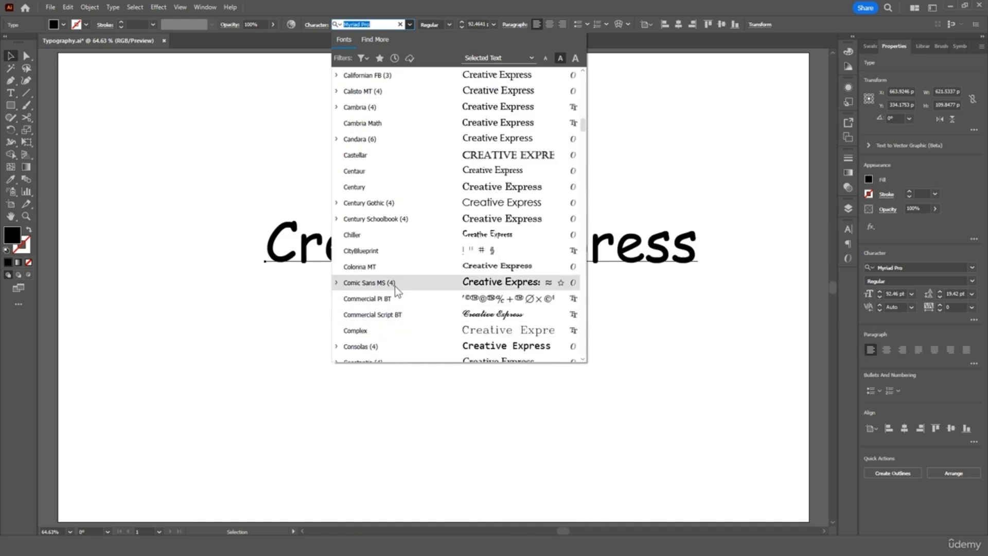
pyautogui.write('mo')
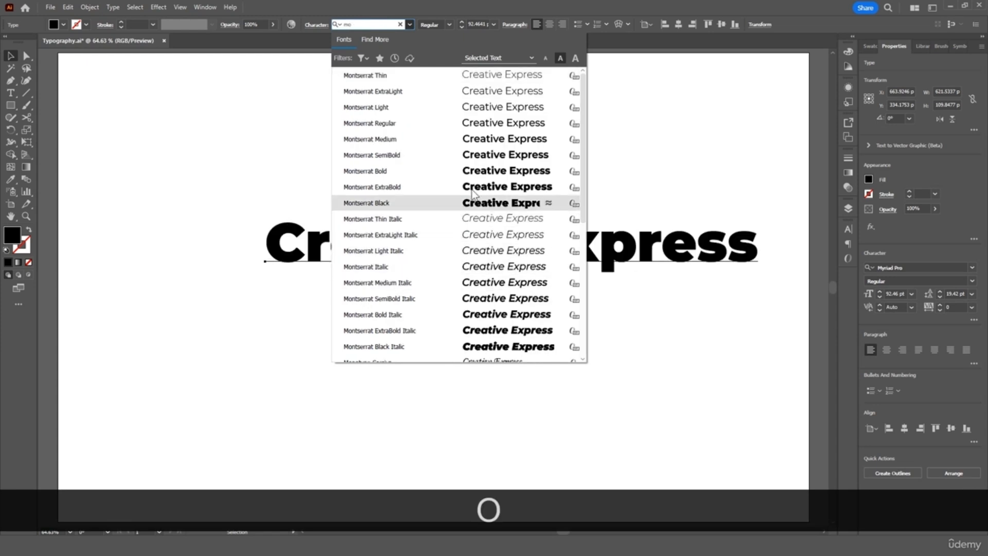
pyautogui.click(505, 124)
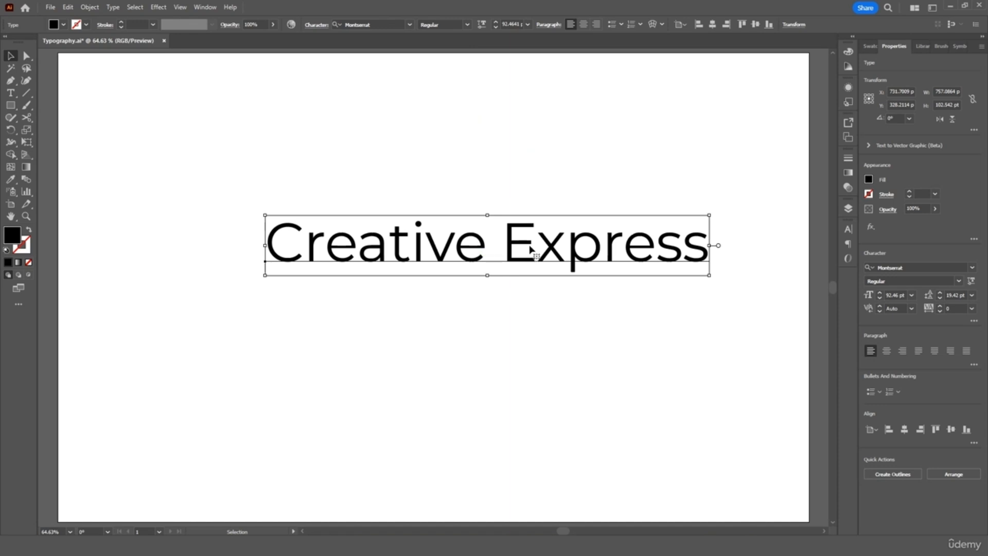
# Step: Shift the text slightly left and change its font style to SemiBold Italic
pyautogui.moveTo(536, 249); pyautogui.dragTo(509, 248)
pyautogui.click(467, 24)
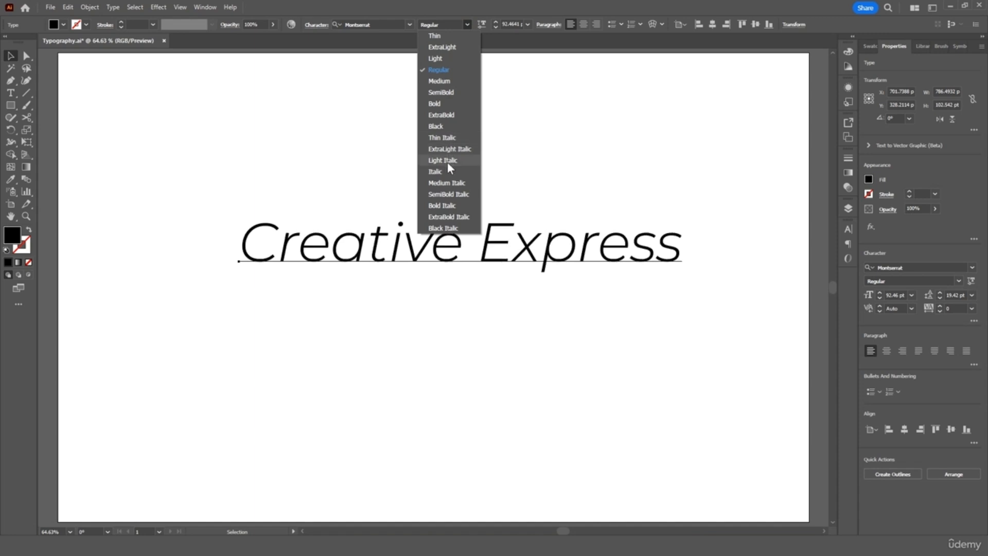
pyautogui.click(446, 195)
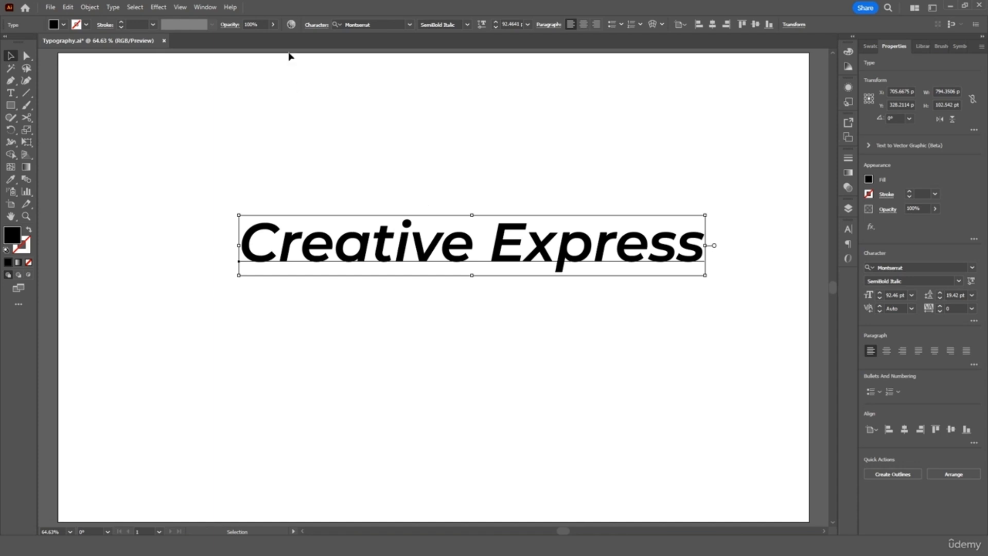
# Step: Try the opacity slider and several fill colours, including blue and orange, on the text, returning to 100% opacity and a black fill
pyautogui.moveTo(270, 38)
pyautogui.mouseDown()
pyautogui.moveTo(240, 38)
pyautogui.moveTo(282, 37)
pyautogui.mouseUp()
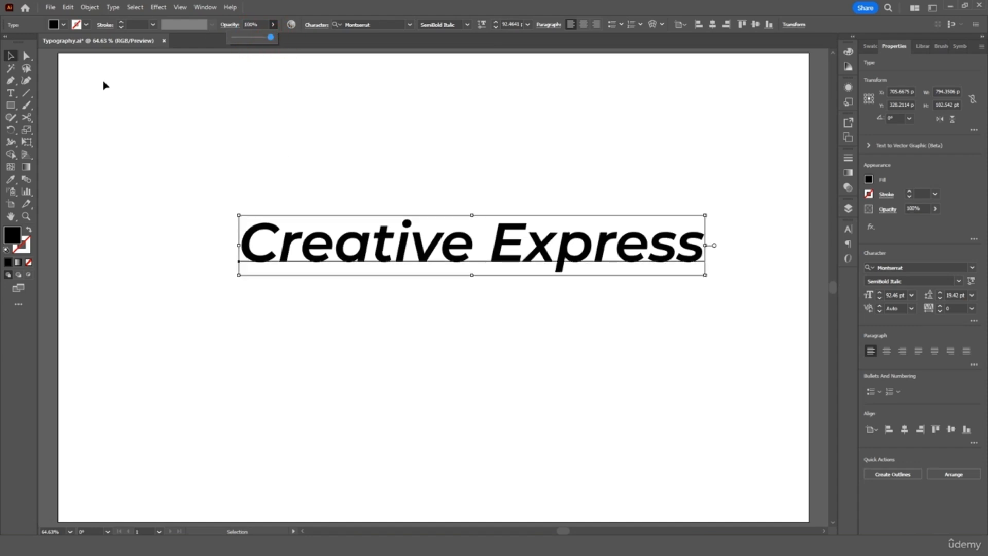
pyautogui.click(60, 24)
pyautogui.click(64, 42)
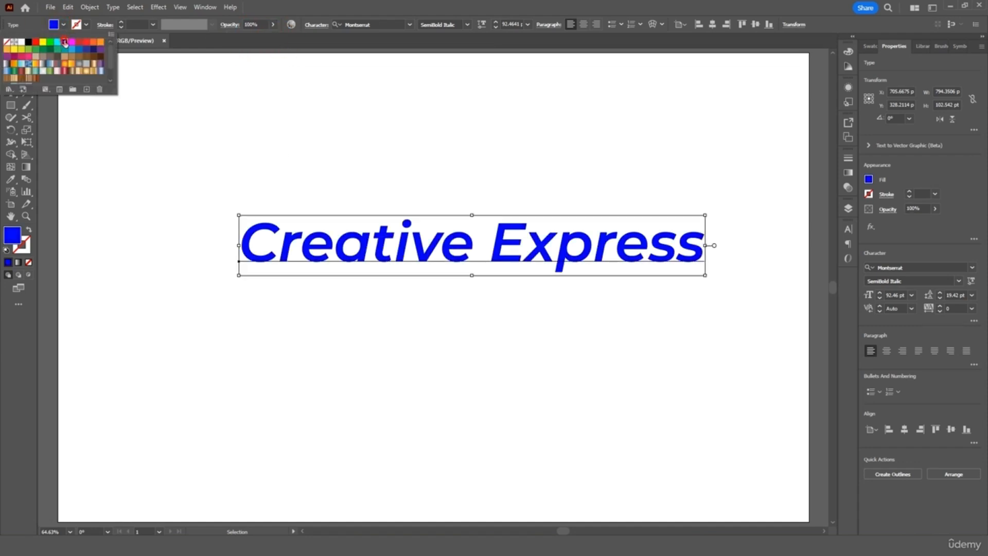
pyautogui.click(78, 43)
pyautogui.click(86, 42)
pyautogui.click(93, 43)
pyautogui.click(100, 42)
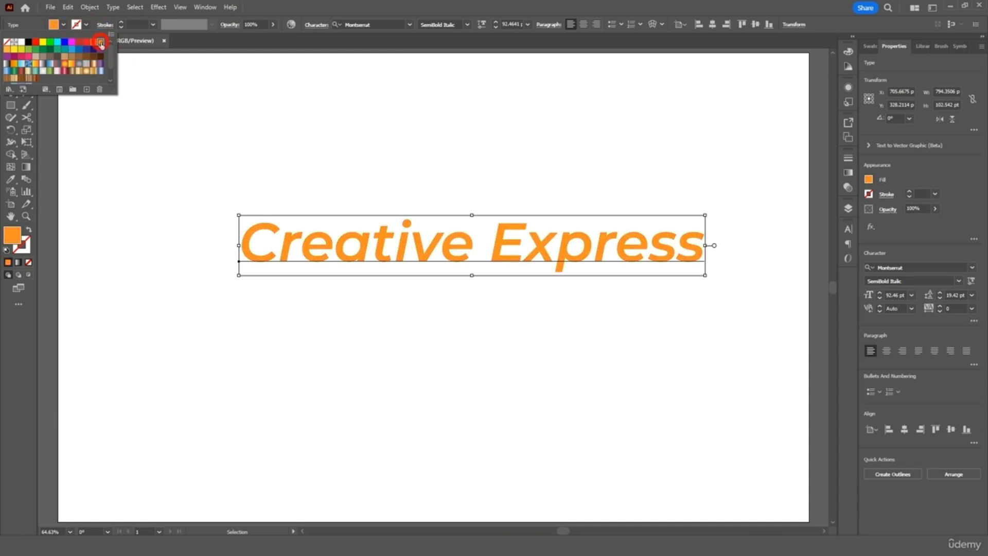
pyautogui.click(28, 42)
# Step: Try different stroke colours on the text while leaving it without a stroke in the end
pyautogui.click(86, 25)
pyautogui.click(86, 25)
pyautogui.click(100, 43)
pyautogui.click(85, 43)
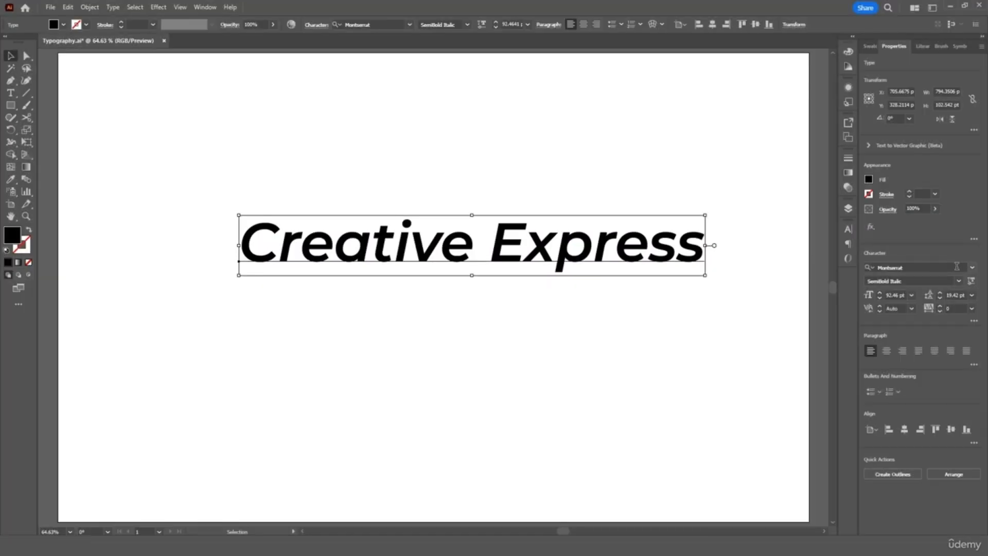
# Step: Examine the font family and font style choices in the character properties, keeping Montserrat SemiBold Italic
pyautogui.click(972, 268)
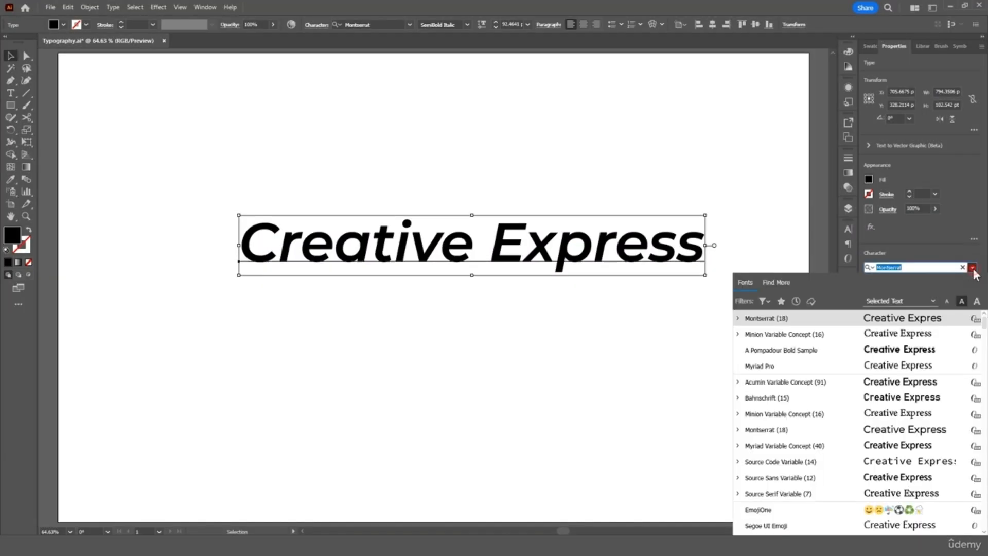
pyautogui.click(974, 269)
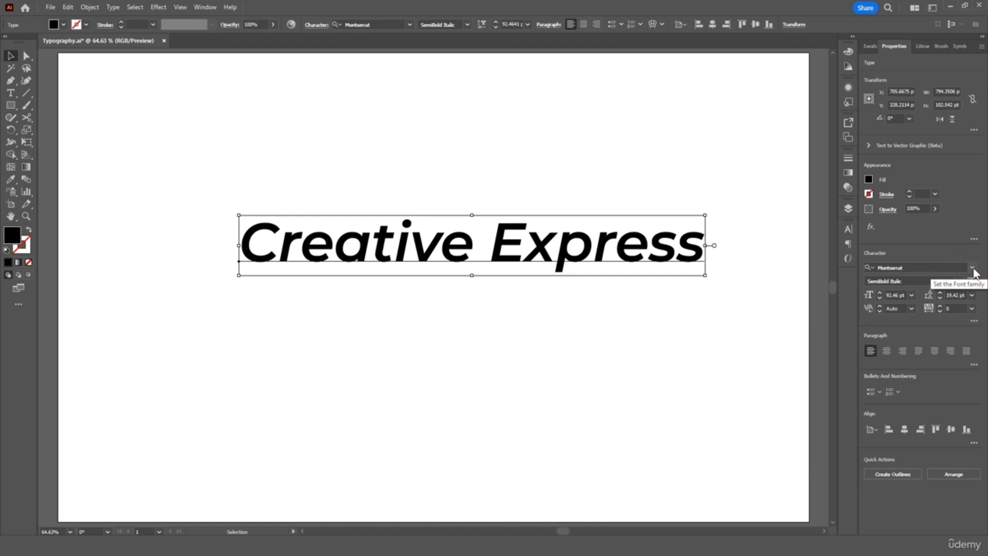
pyautogui.click(960, 281)
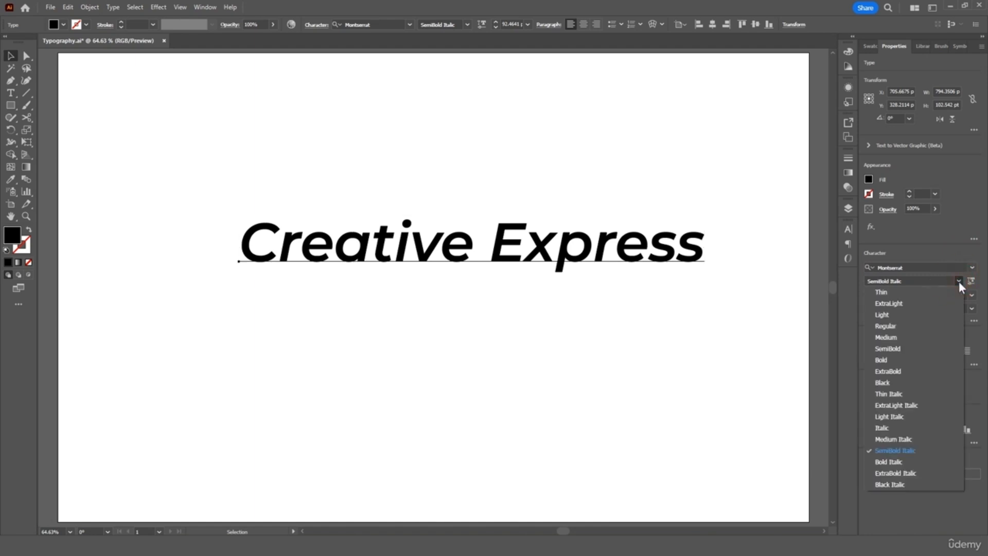
pyautogui.click(925, 450)
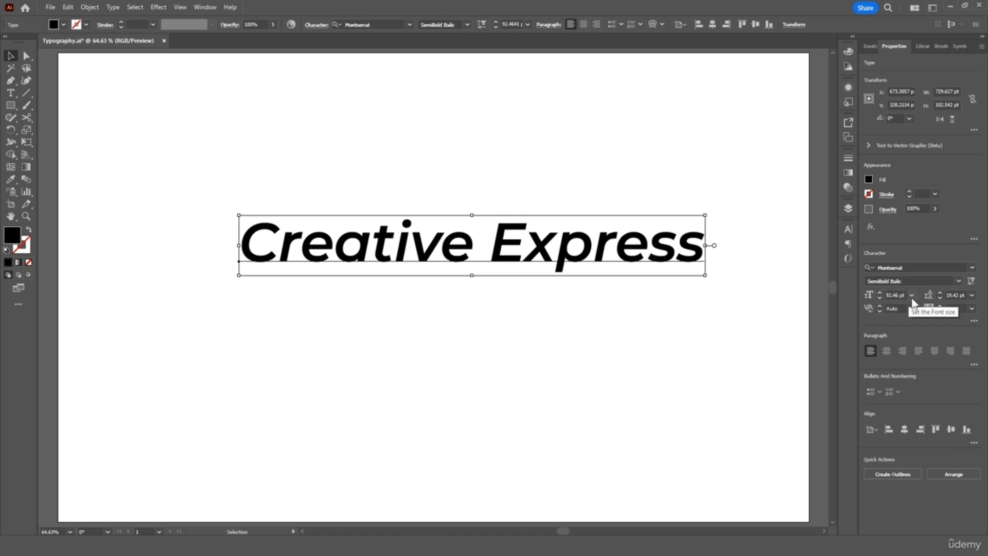
# Step: Reduce the font size of the Creative Express text to 90 pt
pyautogui.click(880, 299)
pyautogui.click(881, 298)
pyautogui.click(880, 298)
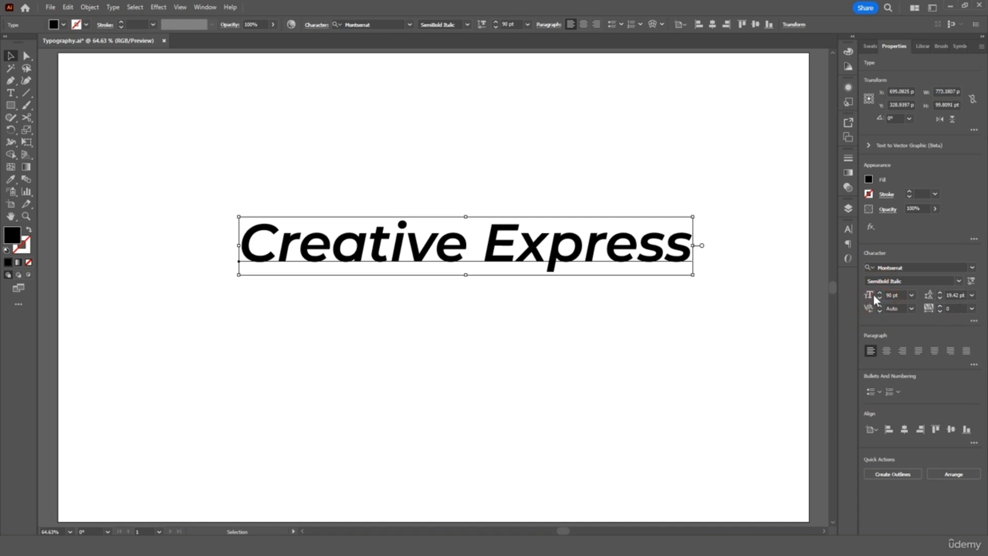
# Step: Insert a line break before "Express" to split the text into two lines
pyautogui.doubleClick(486, 251)
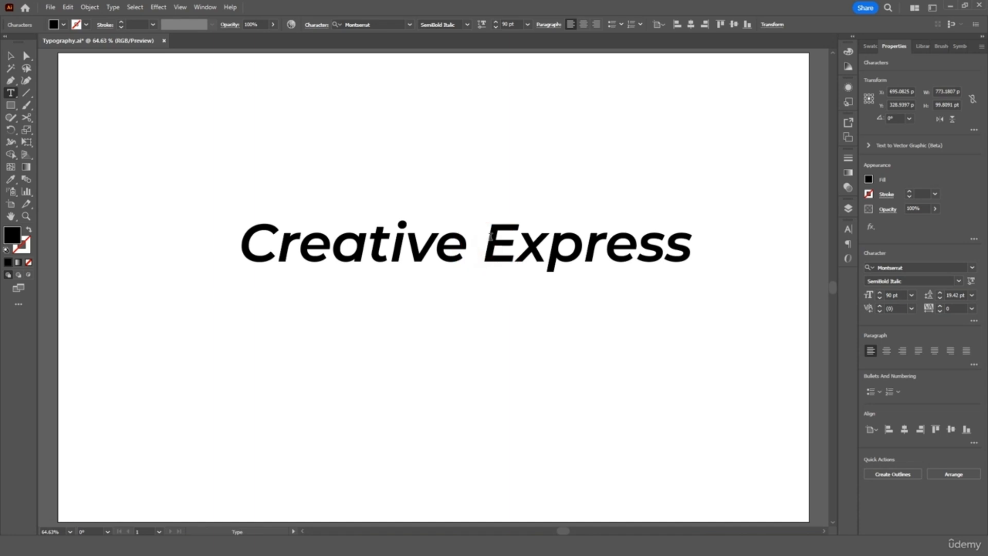
pyautogui.press('Return')
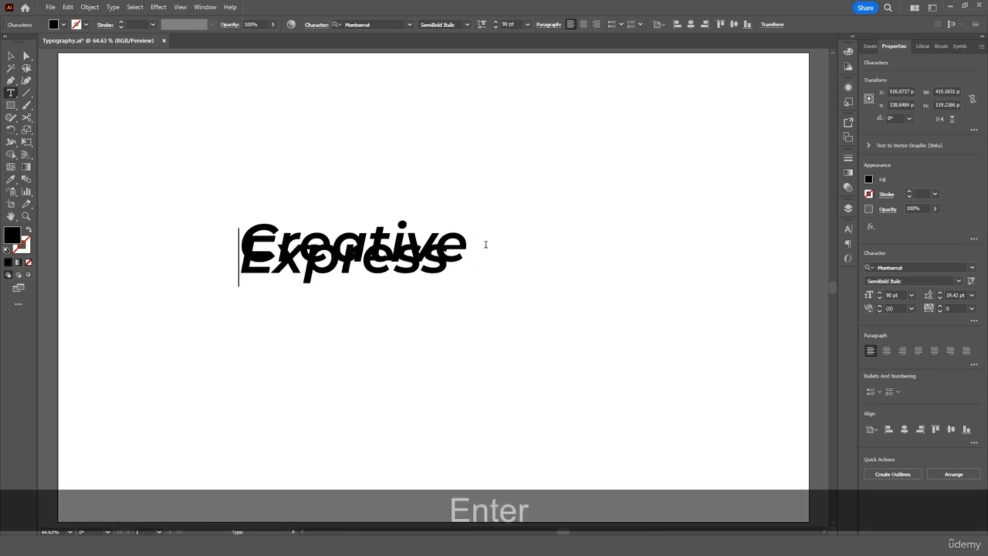
# Step: Set the leading of the word "Express" to 72 pt to separate it from "Creative"
pyautogui.moveTo(245, 254); pyautogui.dragTo(466, 259)
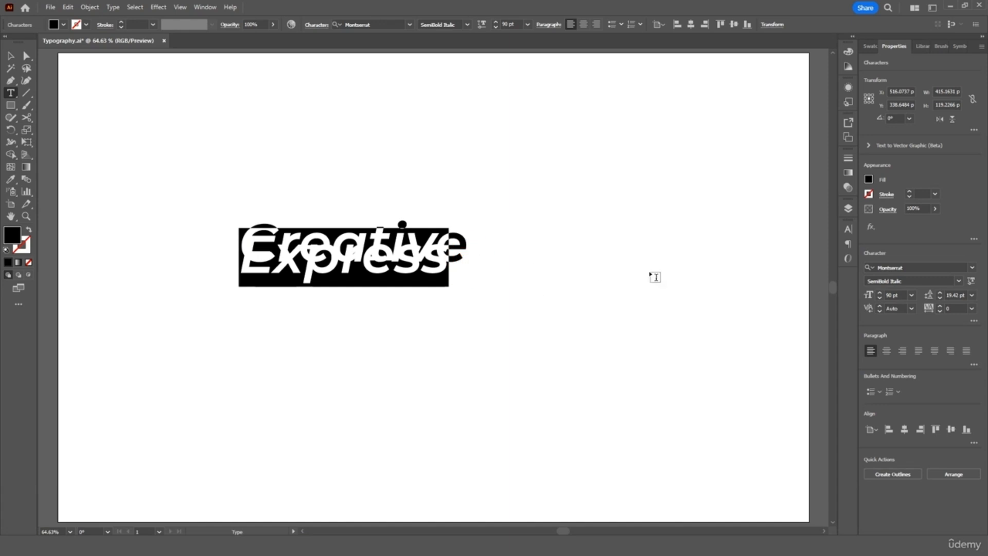
pyautogui.click(973, 296)
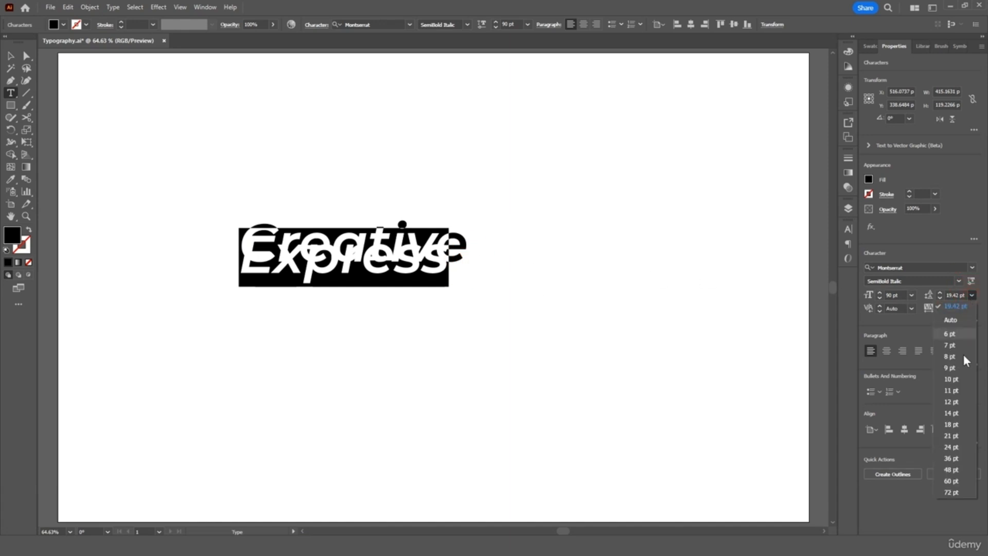
pyautogui.click(952, 492)
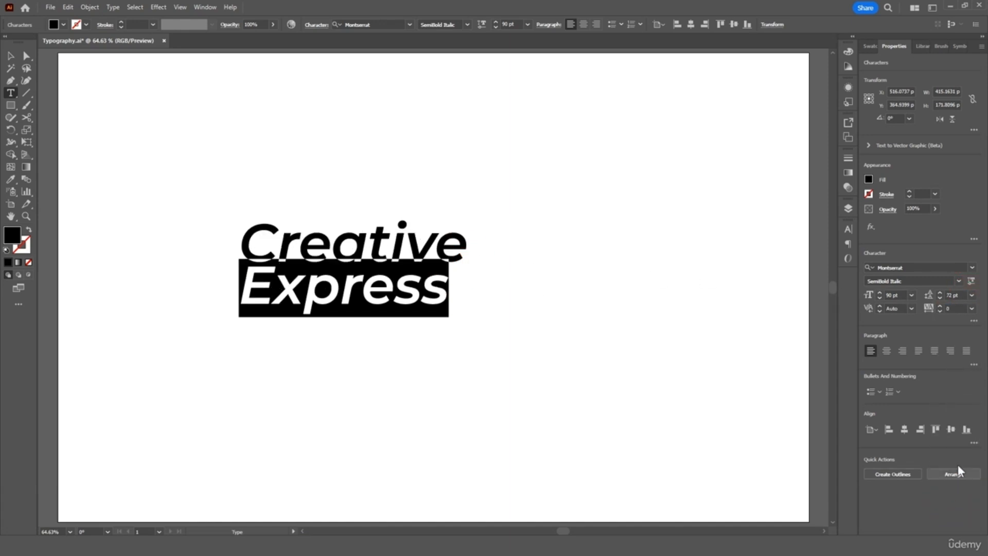
# Step: Set the leading of both text lines to 100 pt and remove the line break so "Creative Express" sits on one line
pyautogui.click(363, 286)
pyautogui.doubleClick(958, 295)
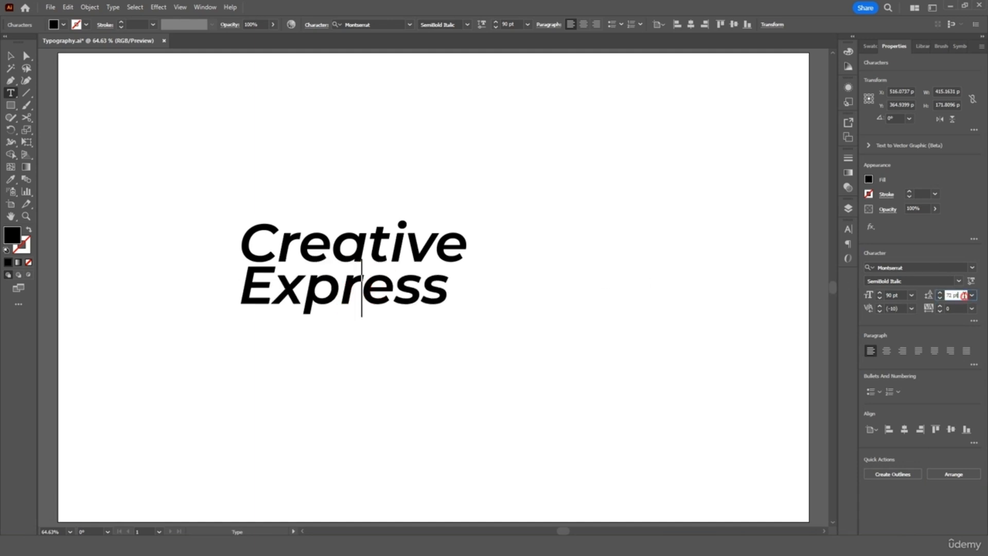
pyautogui.moveTo(446, 285); pyautogui.dragTo(249, 243)
pyautogui.click(953, 294)
pyautogui.write('100')
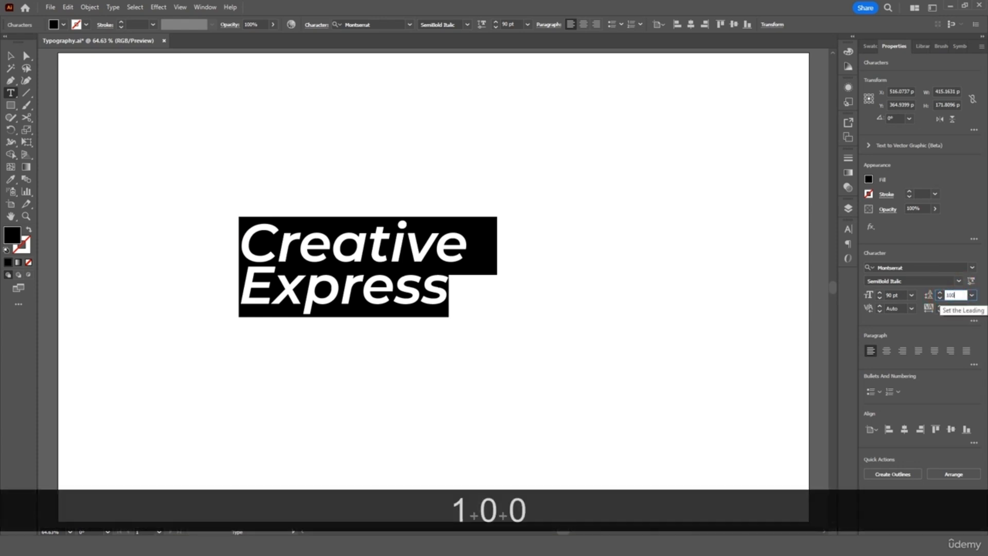
pyautogui.press('Return')
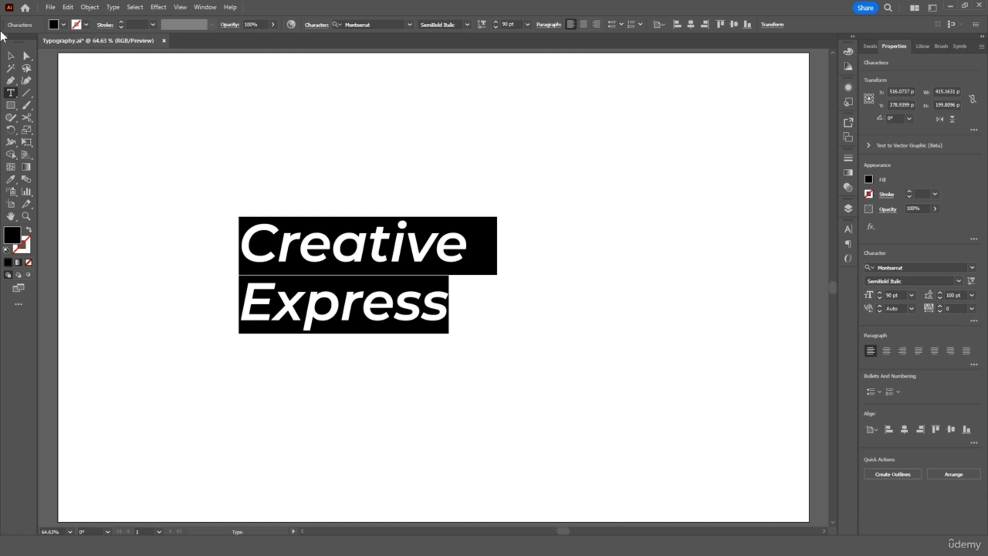
pyautogui.click(246, 302)
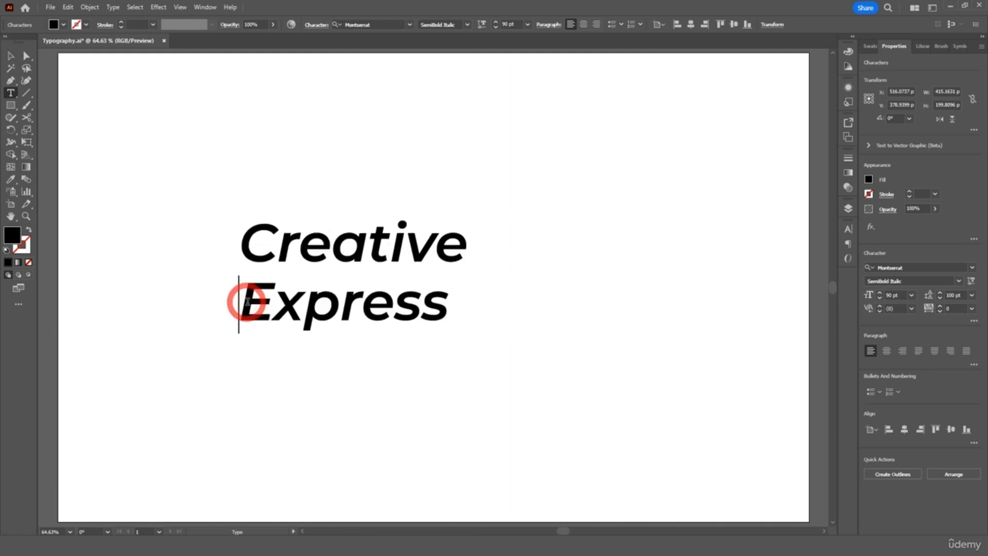
pyautogui.press('BackSpace')
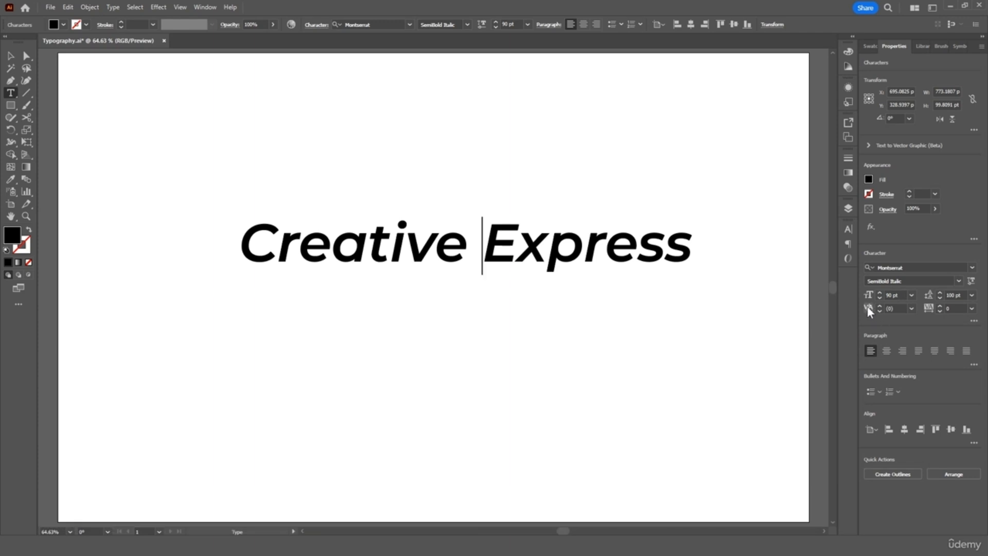
# Step: Try kerning of 200 and -100 between the "x" and "p" of "Express" before setting it to 0
pyautogui.click(555, 247)
pyautogui.click(912, 309)
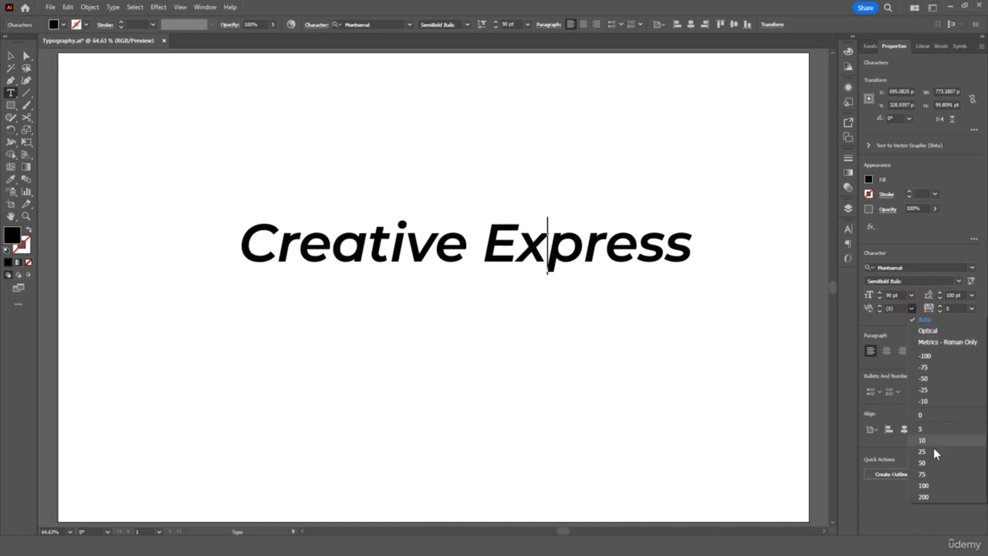
pyautogui.click(934, 497)
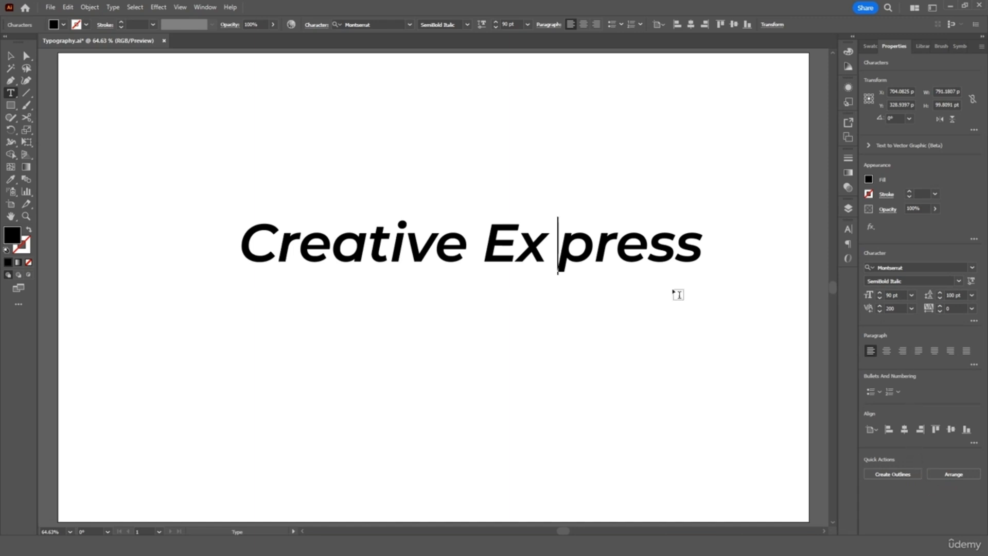
pyautogui.click(912, 308)
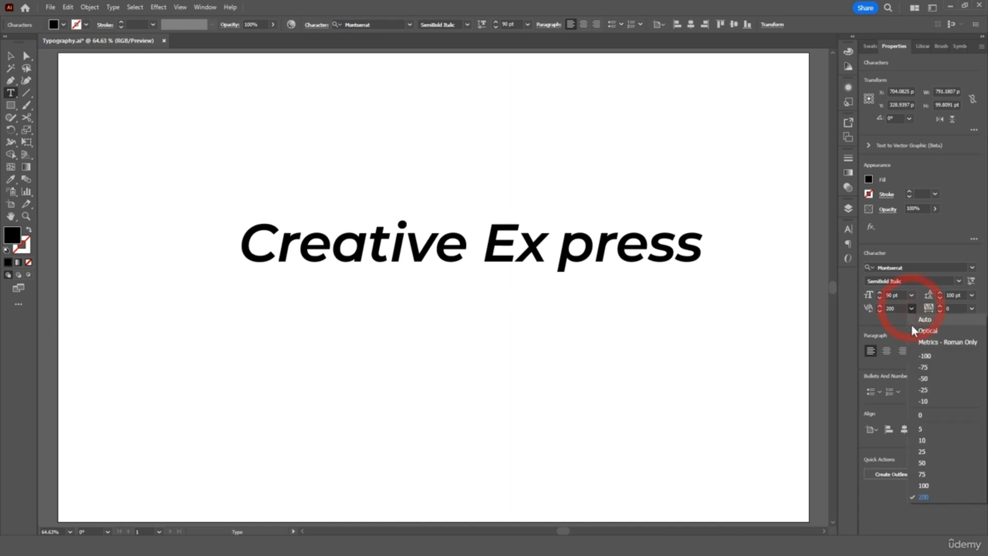
pyautogui.click(931, 357)
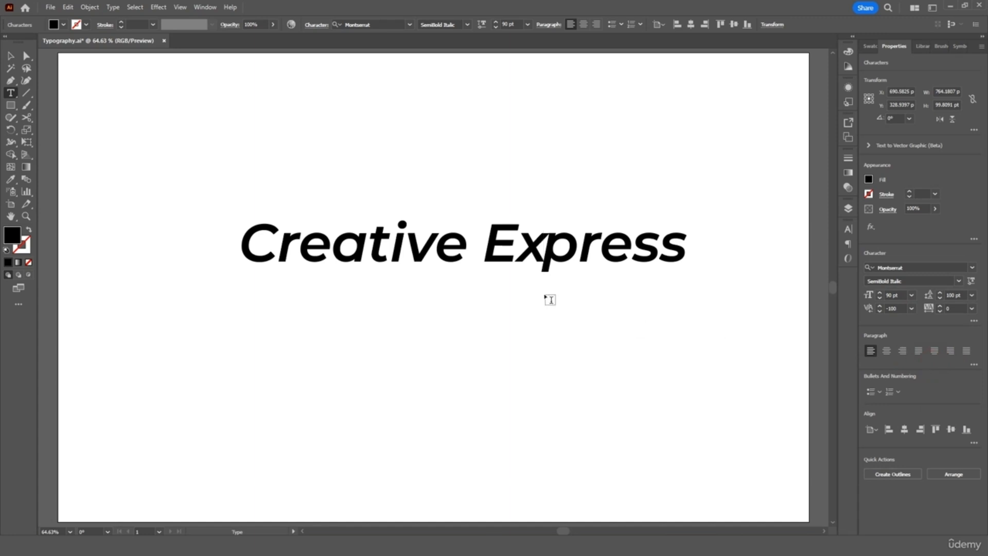
pyautogui.click(909, 308)
pyautogui.click(936, 410)
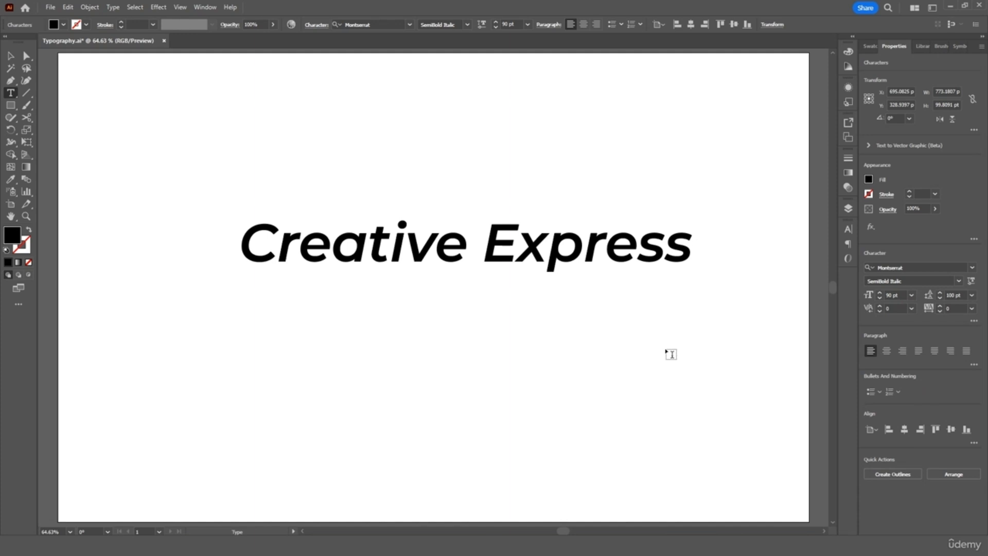
# Step: Set the tracking of the whole "Creative Express" text to -100
pyautogui.tripleClick(507, 240)
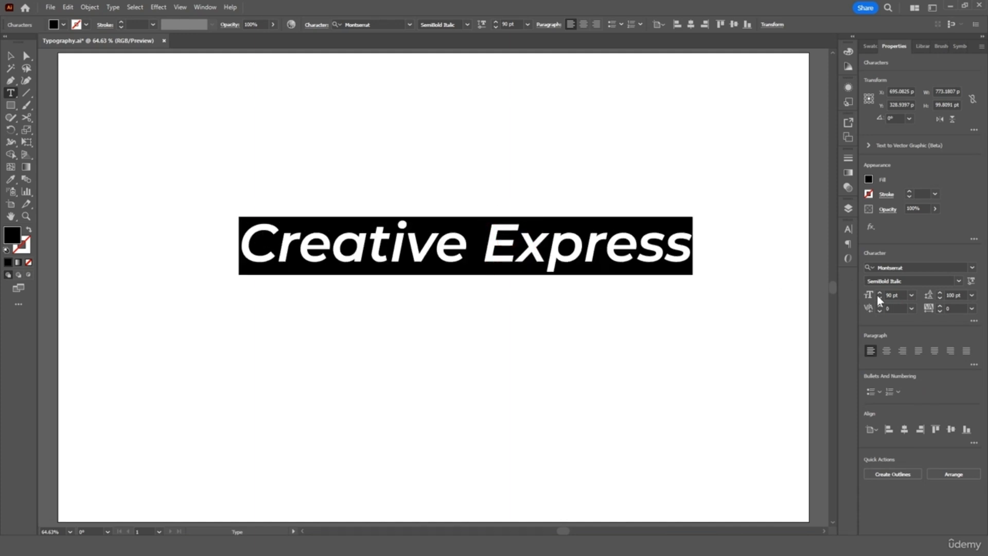
pyautogui.click(972, 309)
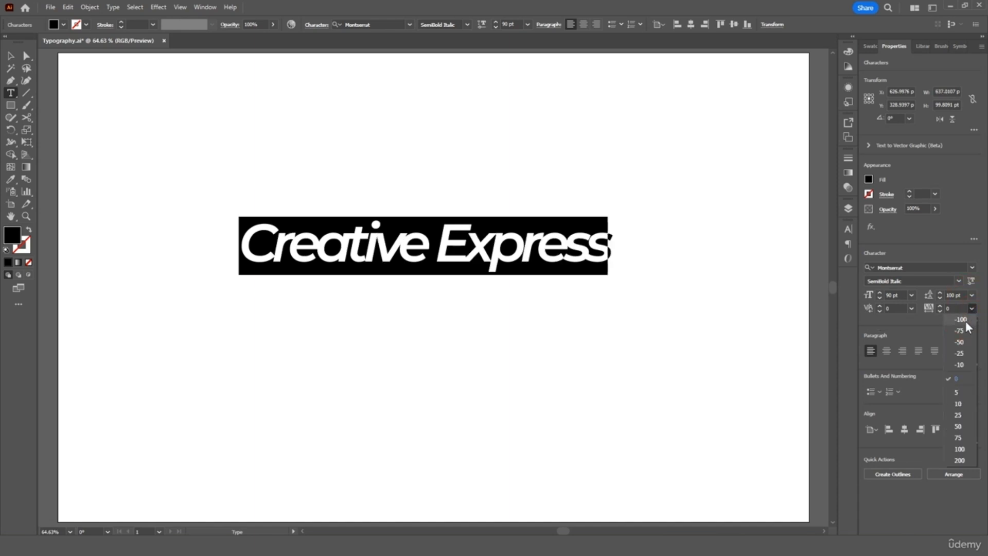
pyautogui.click(961, 319)
pyautogui.click(479, 247)
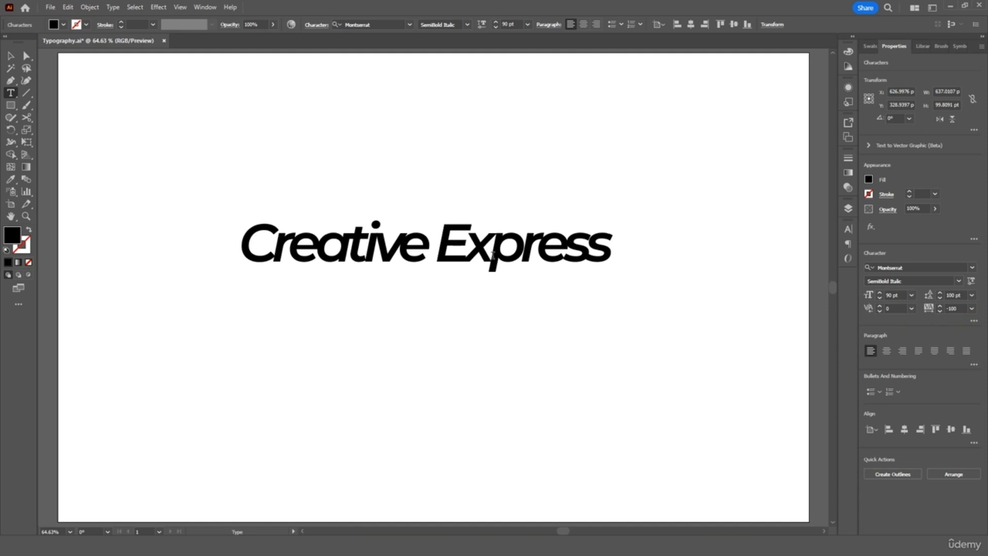
# Step: Change the tracking of the whole "Creative Express" text to -25
pyautogui.tripleClick(491, 250)
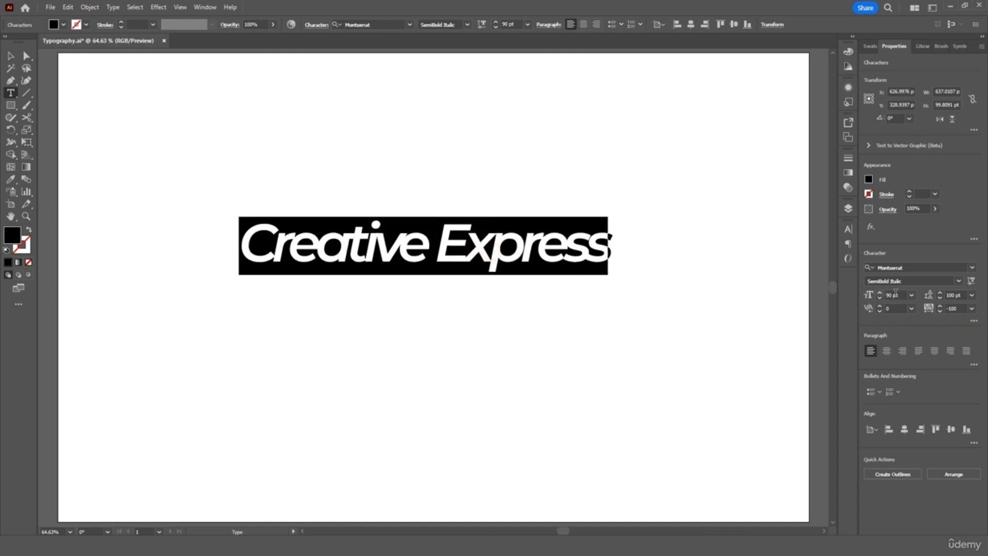
pyautogui.click(972, 309)
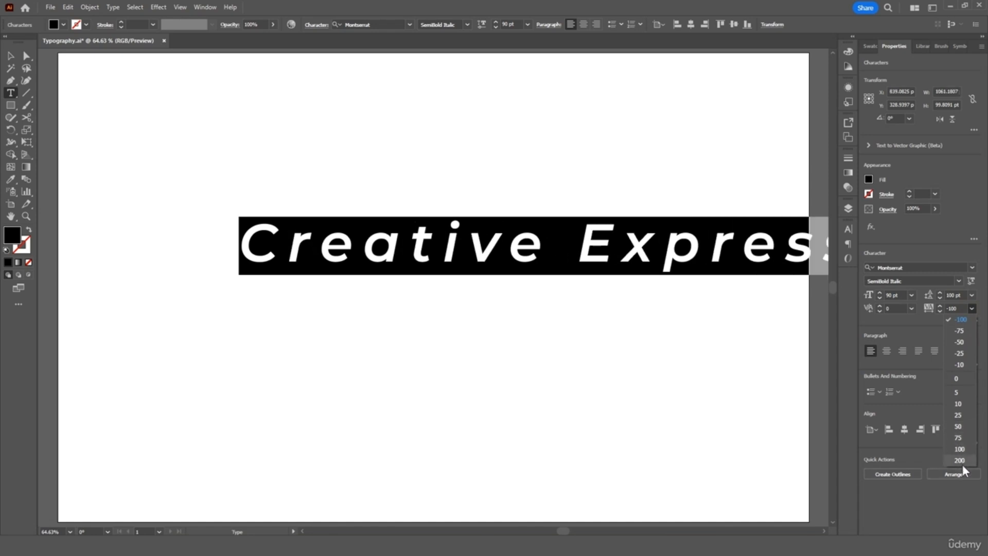
pyautogui.click(961, 353)
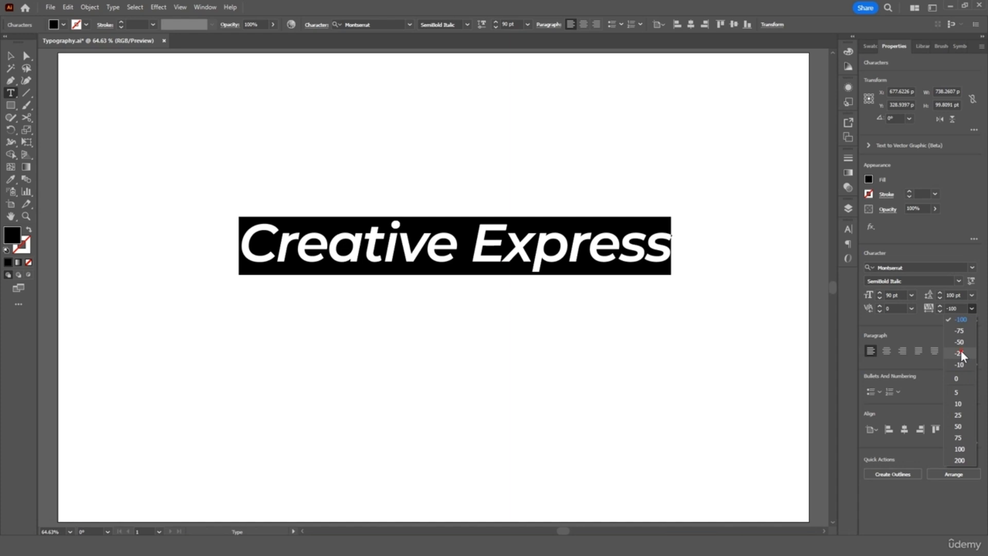
# Step: Delete the "Creative Express" text and create an area type frame about 592 by 606 pt with placeholder text
pyautogui.click(11, 57)
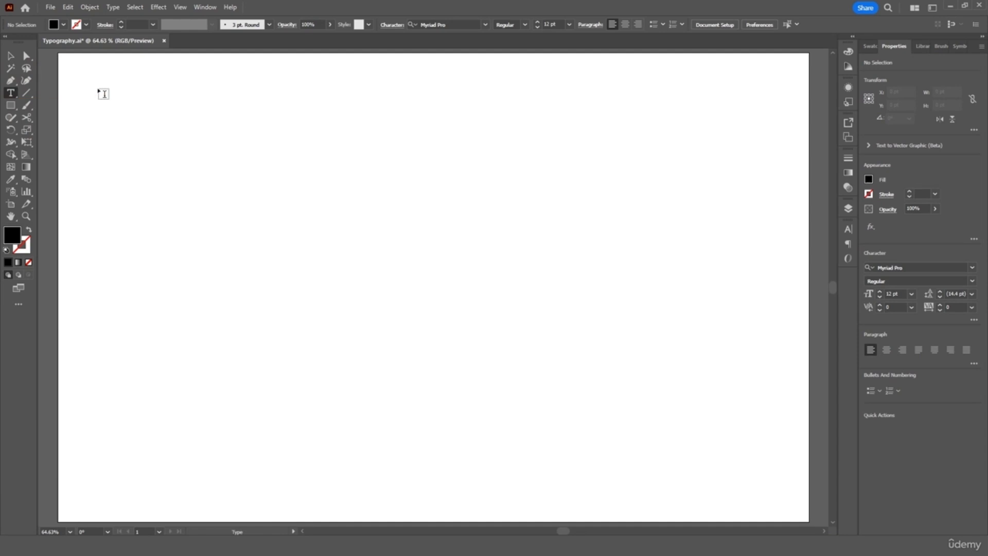
pyautogui.moveTo(104, 88); pyautogui.dragTo(451, 439)
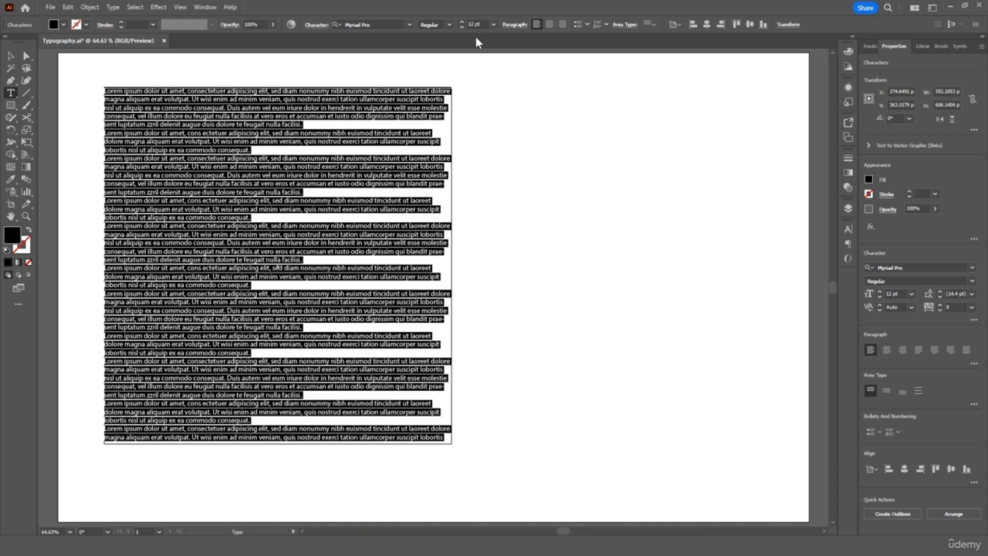
# Step: Preview other font sizes and font families on the placeholder text, keeping 12 pt Myriad Pro
pyautogui.click(493, 23)
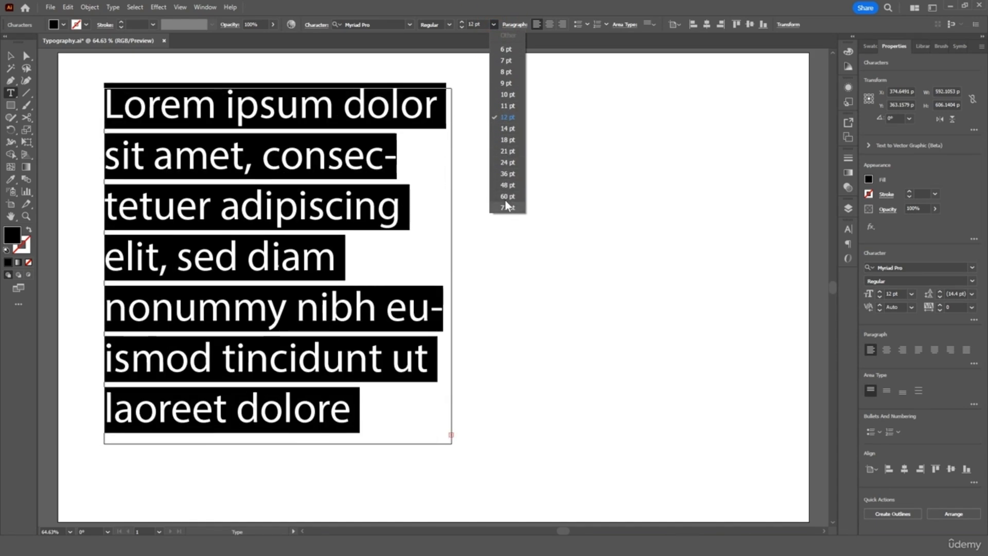
pyautogui.click(508, 114)
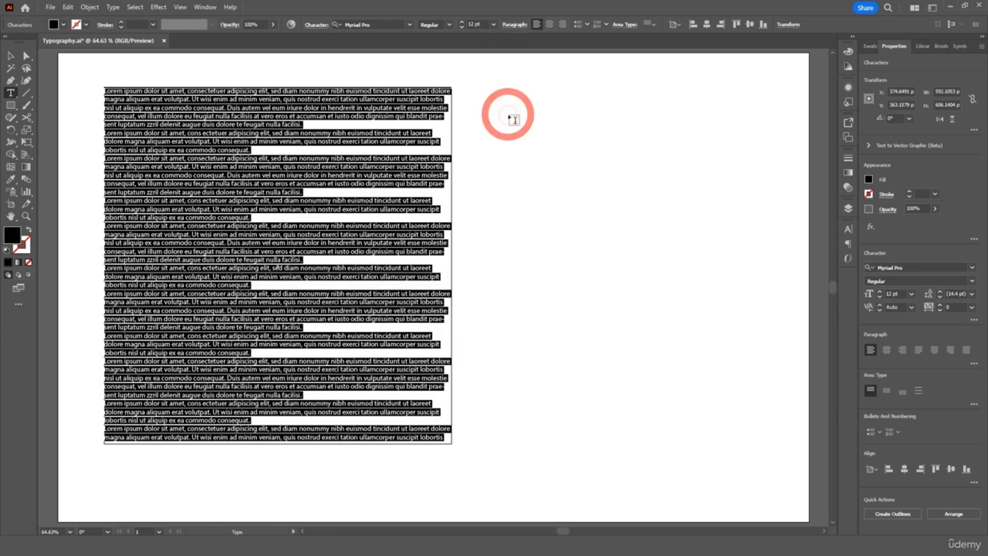
pyautogui.click(409, 25)
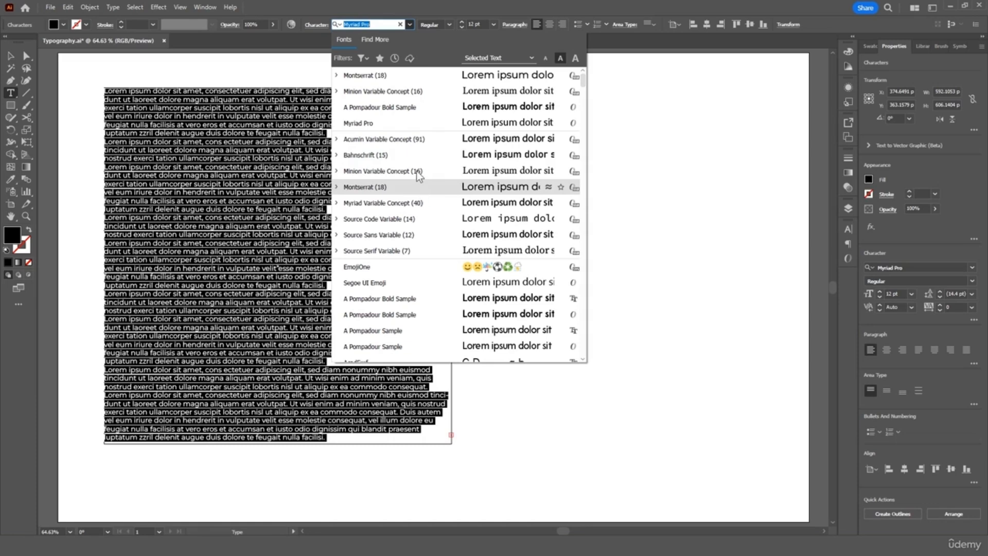
pyautogui.click(415, 123)
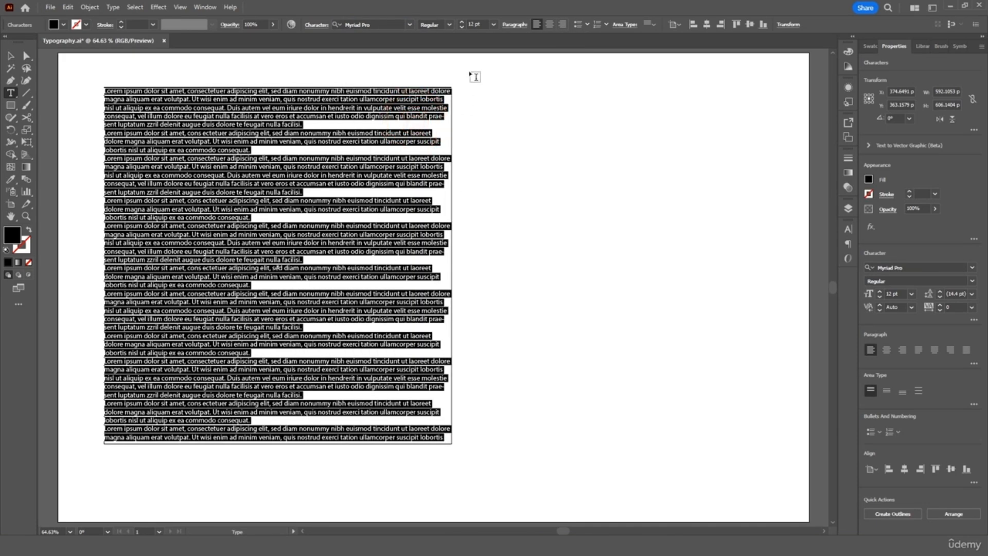
# Step: Centre-align the placeholder paragraphs and move the text frame down and right to about X 435, Y 414 pt
pyautogui.click(549, 25)
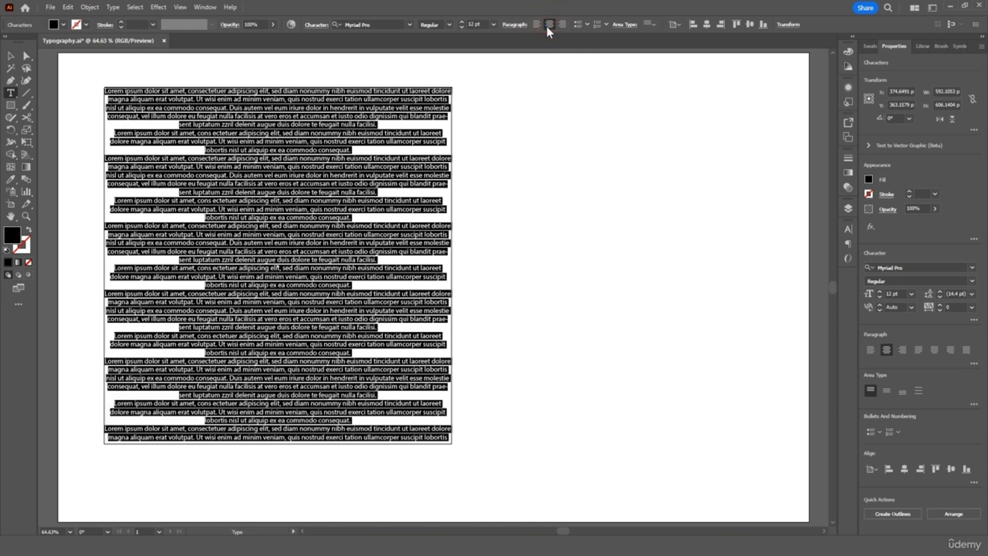
pyautogui.click(10, 55)
pyautogui.moveTo(242, 198); pyautogui.dragTo(280, 220)
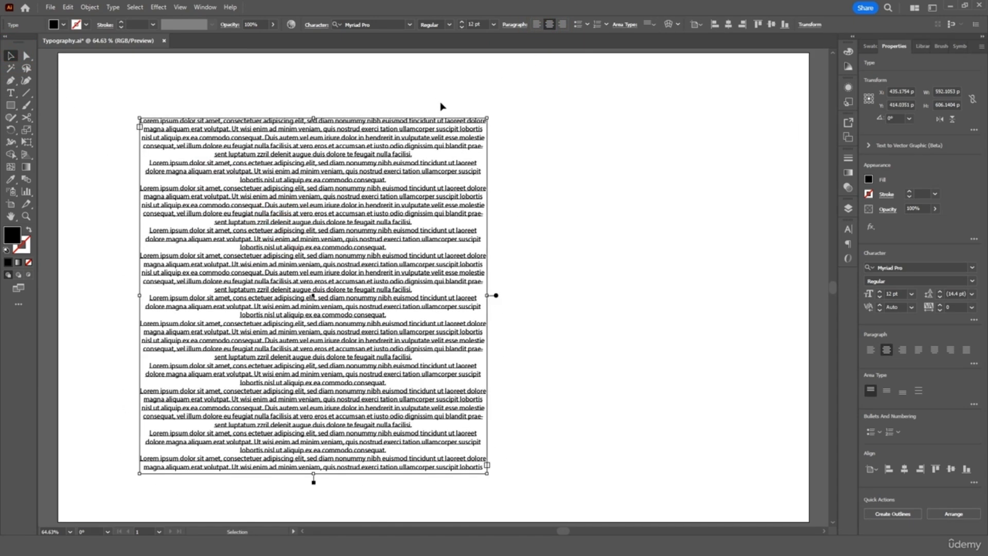
# Step: Try left and right alignment on the placeholder paragraphs
pyautogui.click(537, 24)
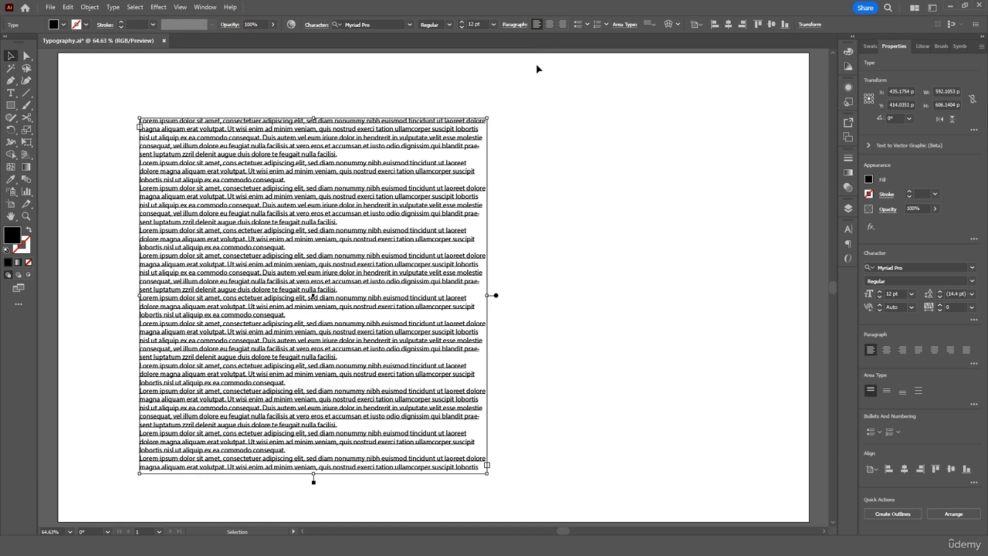
pyautogui.click(563, 24)
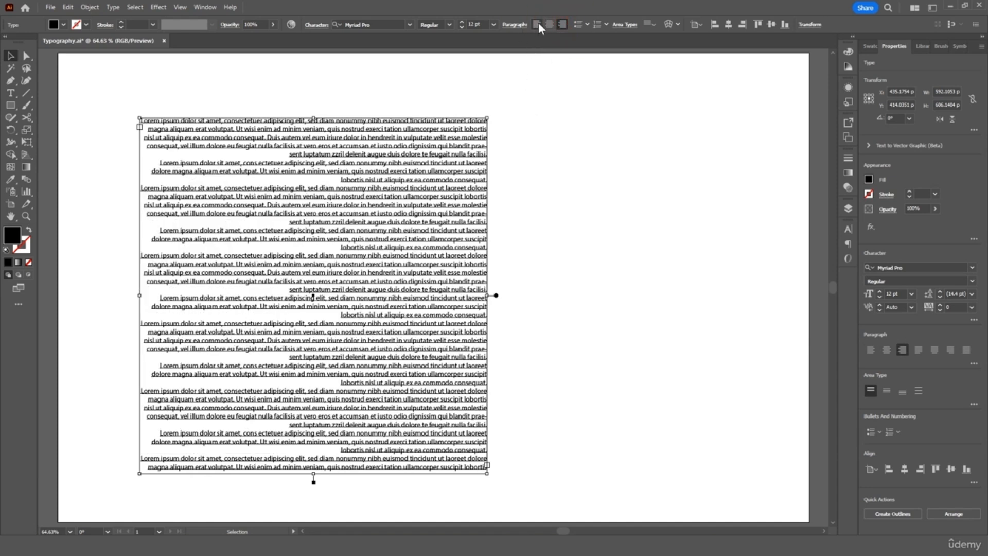
# Step: Left-align the placeholder paragraphs while trying bullets and numbering, leaving list formatting off
pyautogui.click(577, 24)
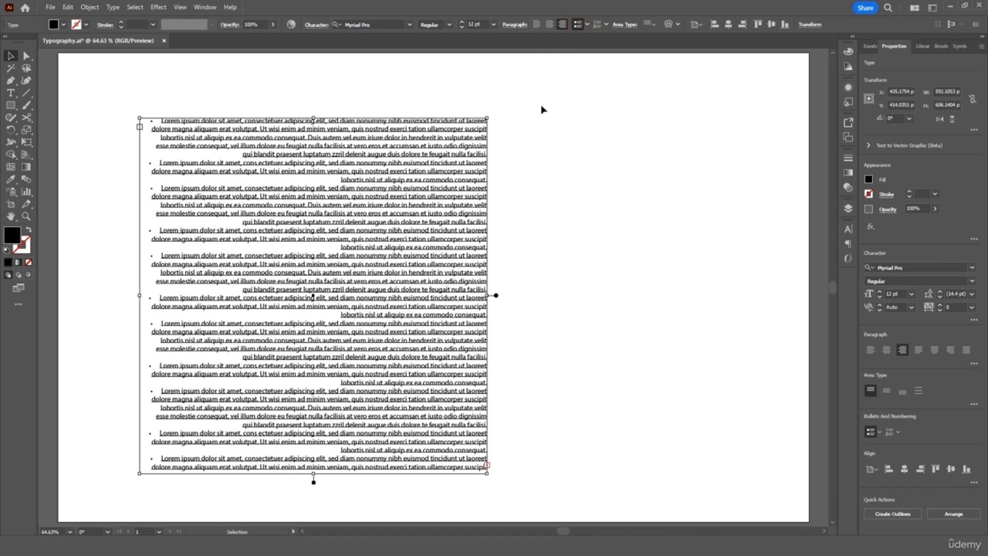
pyautogui.click(538, 24)
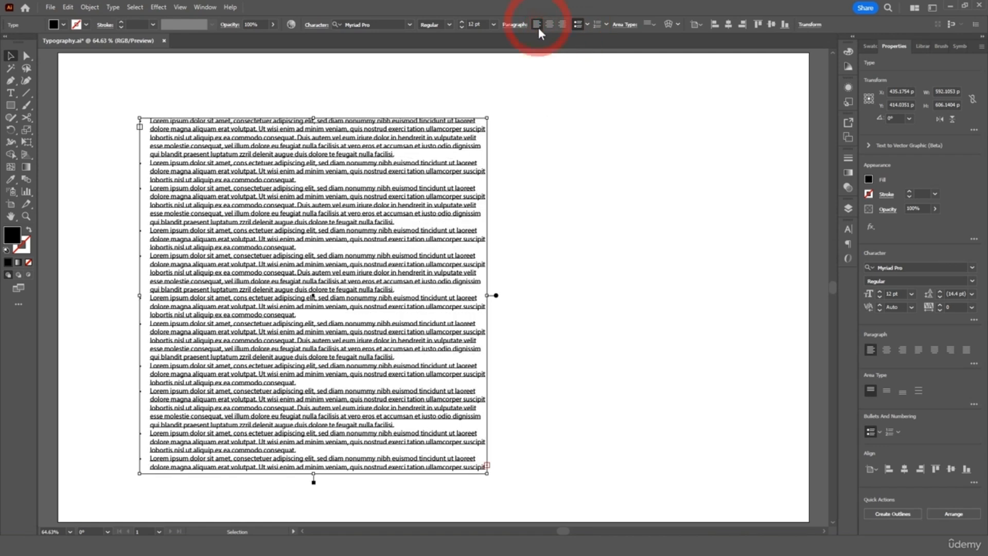
pyautogui.click(597, 26)
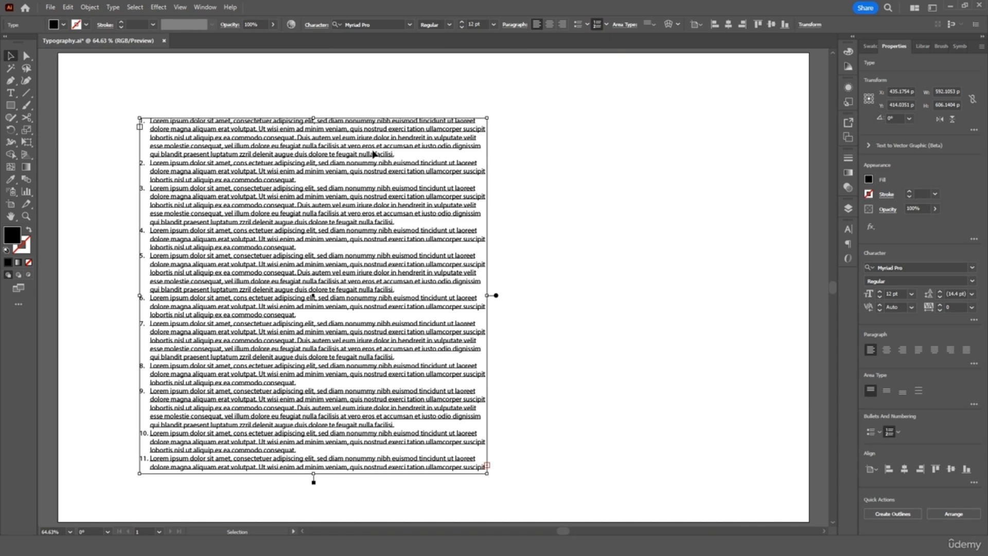
pyautogui.click(598, 25)
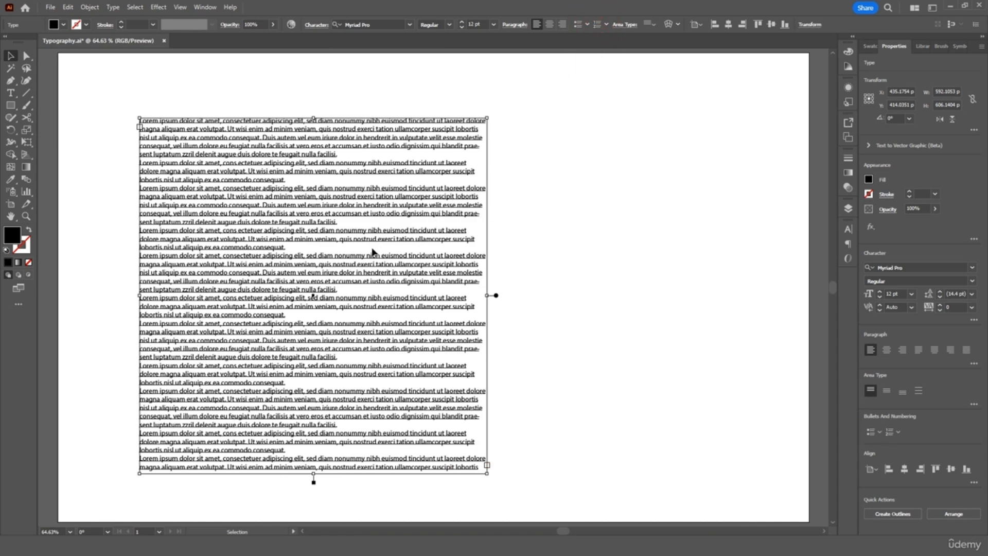
# Step: Set the placeholder text's leading to 24 pt and move its frame to about X 411, Y 400 pt
pyautogui.moveTo(293, 292); pyautogui.dragTo(292, 265)
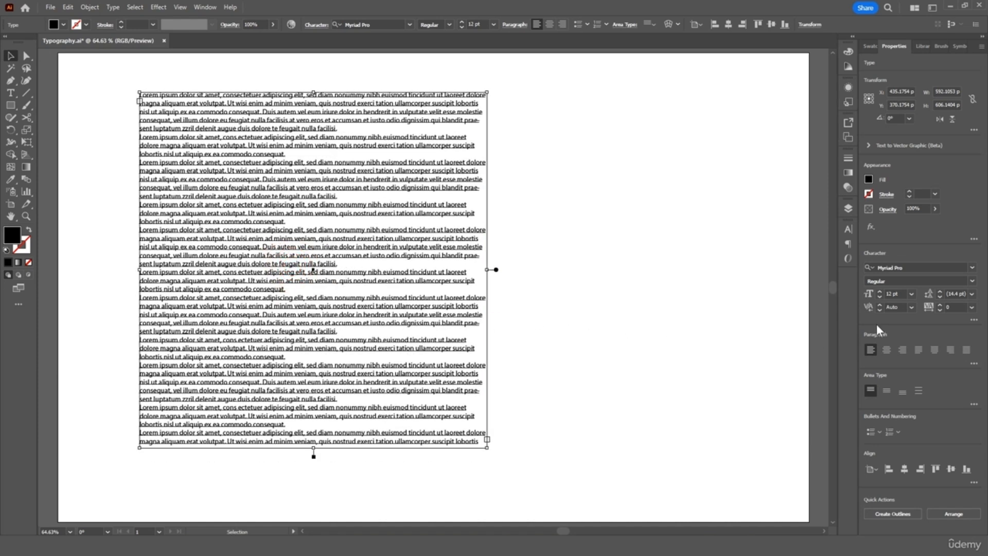
pyautogui.click(972, 294)
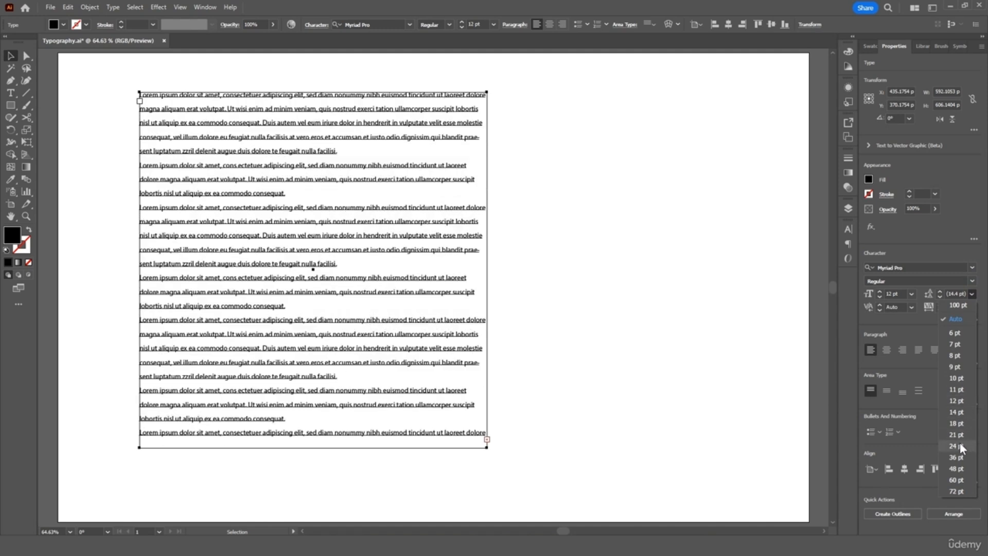
pyautogui.click(956, 445)
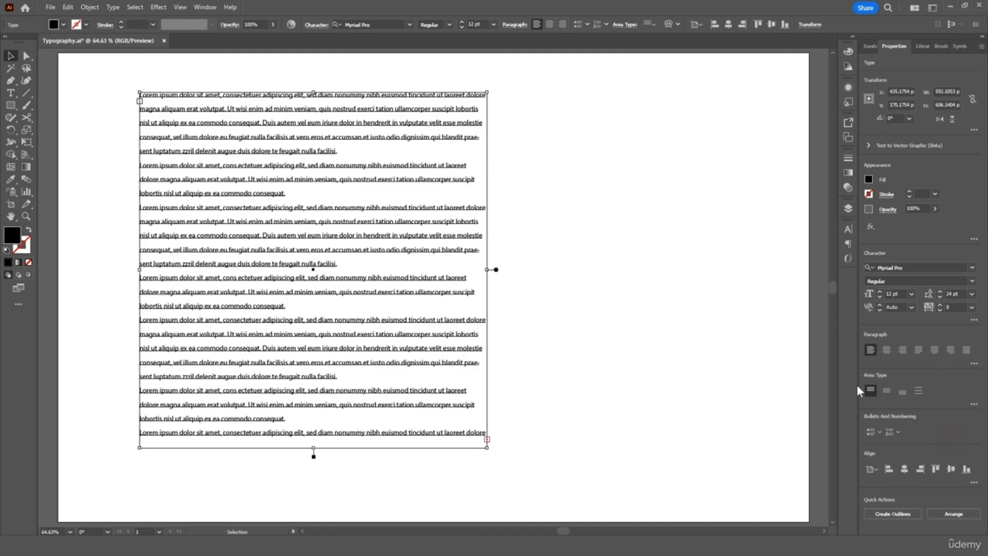
pyautogui.click(98, 98)
pyautogui.moveTo(264, 202); pyautogui.dragTo(250, 222)
# Step: Fill the third paragraph of the placeholder text, starting with "Lorem ipsum dolor sit amet, consectetuer", with red and deselect it
pyautogui.doubleClick(250, 221)
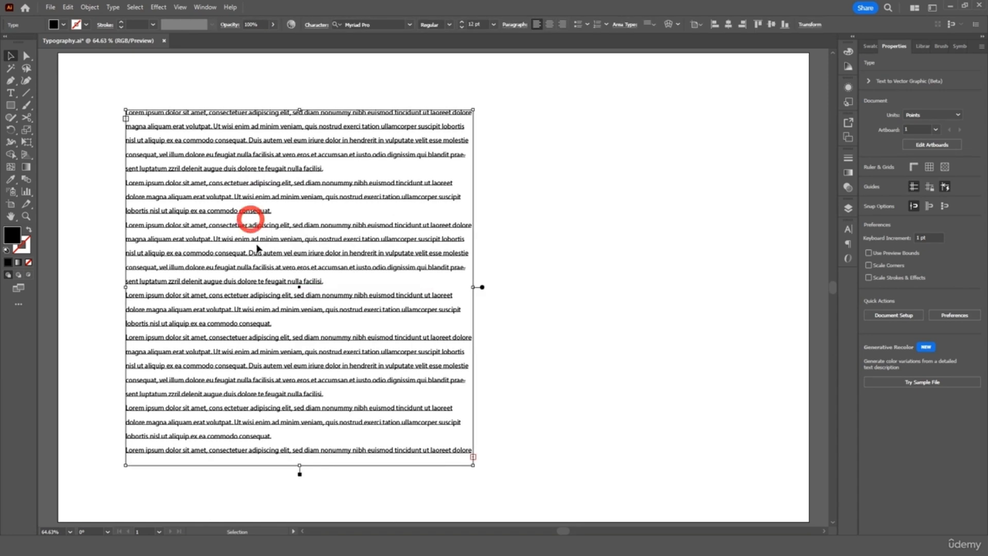
pyautogui.tripleClick(208, 227)
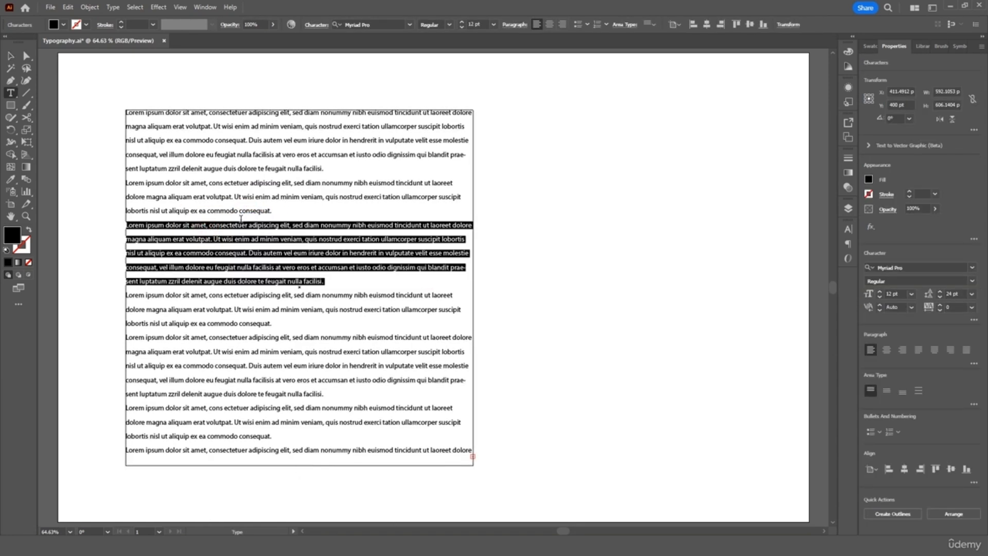
pyautogui.click(63, 25)
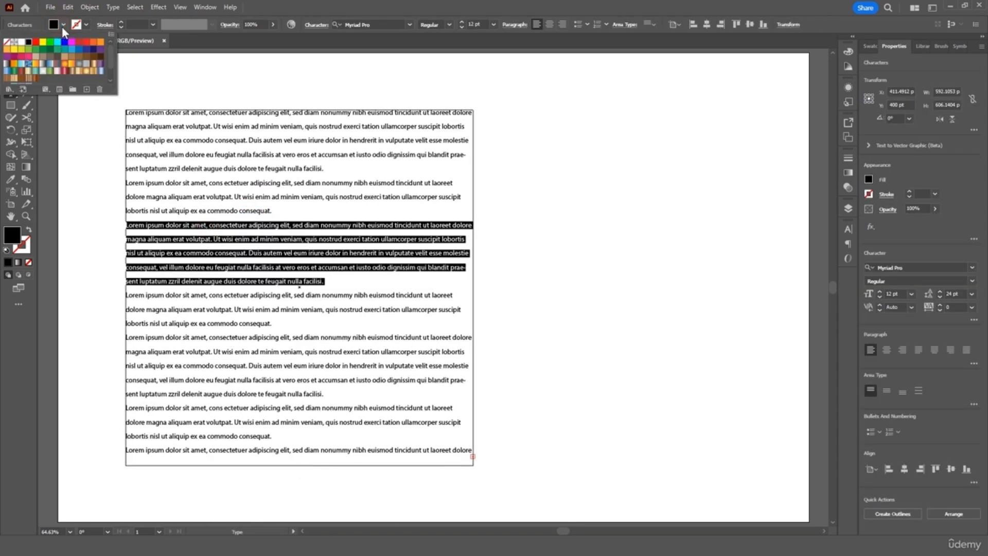
pyautogui.click(86, 42)
pyautogui.click(148, 139)
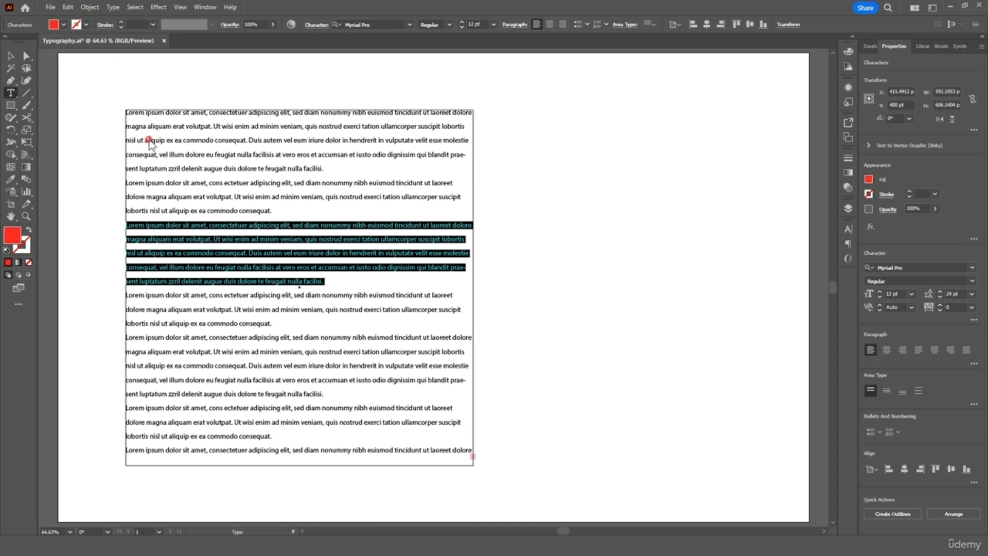
pyautogui.click(11, 56)
pyautogui.click(81, 97)
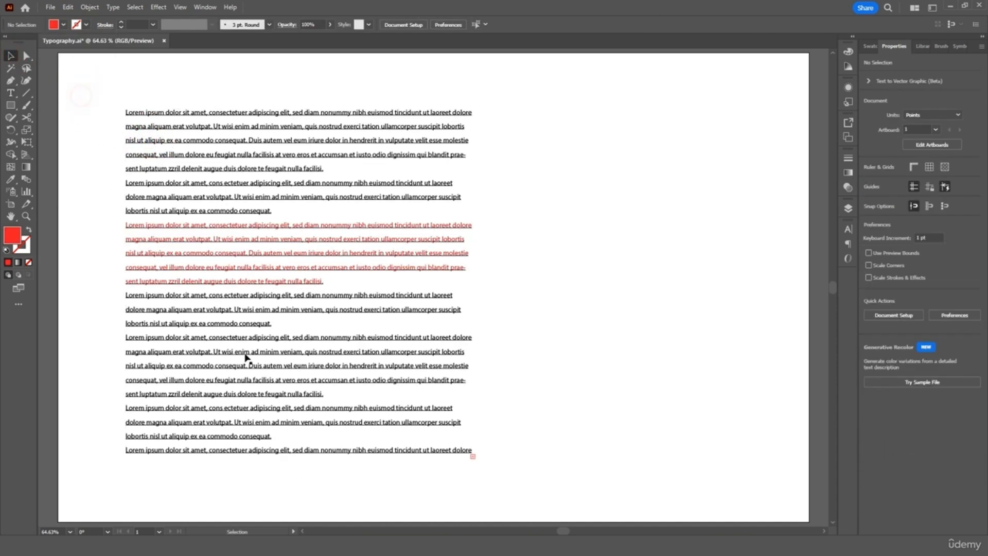
# Step: Thread the overset text into a second frame beside the first, at about X 1062, Y 474 pt
pyautogui.click(394, 414)
pyautogui.moveTo(300, 468)
pyautogui.mouseDown()
pyautogui.moveTo(301, 512)
pyautogui.moveTo(301, 464)
pyautogui.mouseUp()
pyautogui.click(474, 455)
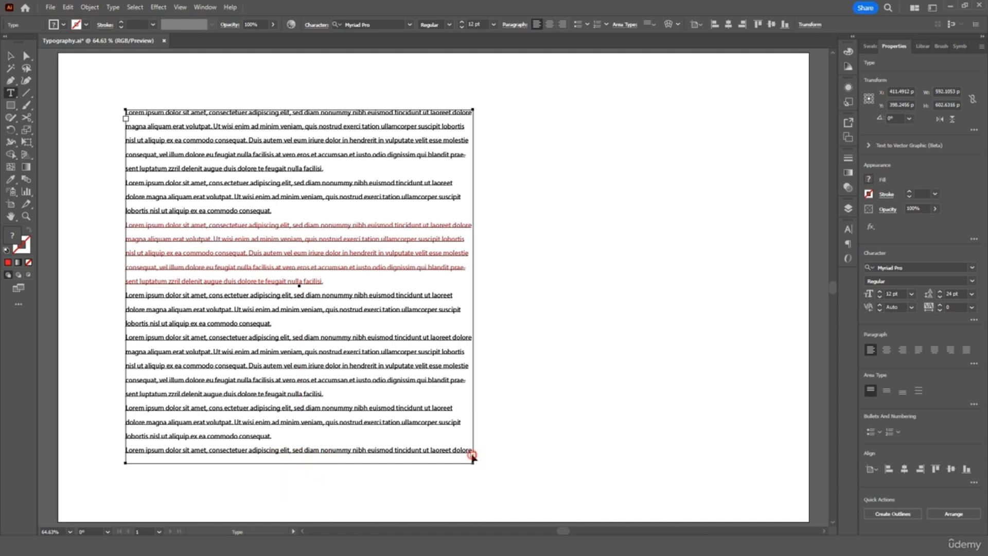
pyautogui.click(472, 455)
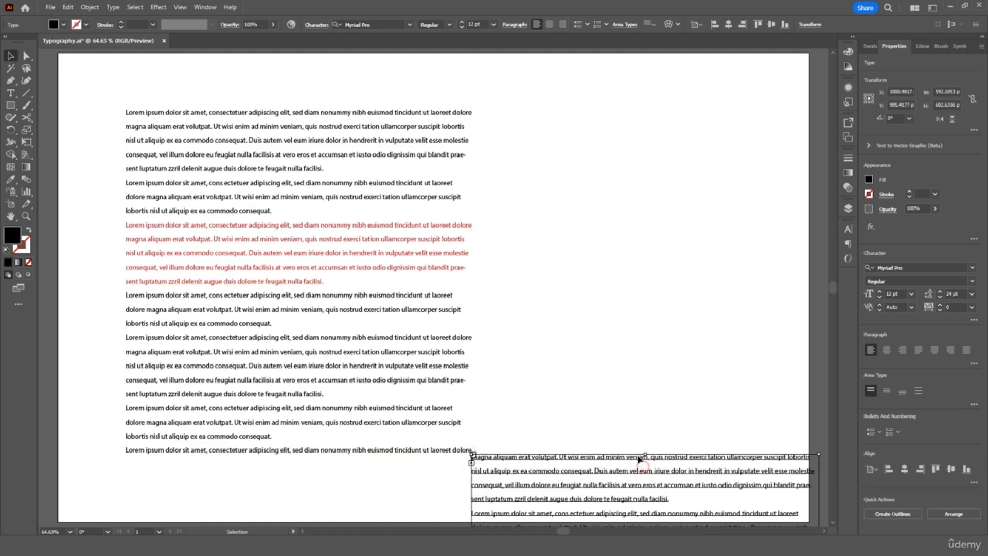
pyautogui.moveTo(510, 462); pyautogui.dragTo(544, 123)
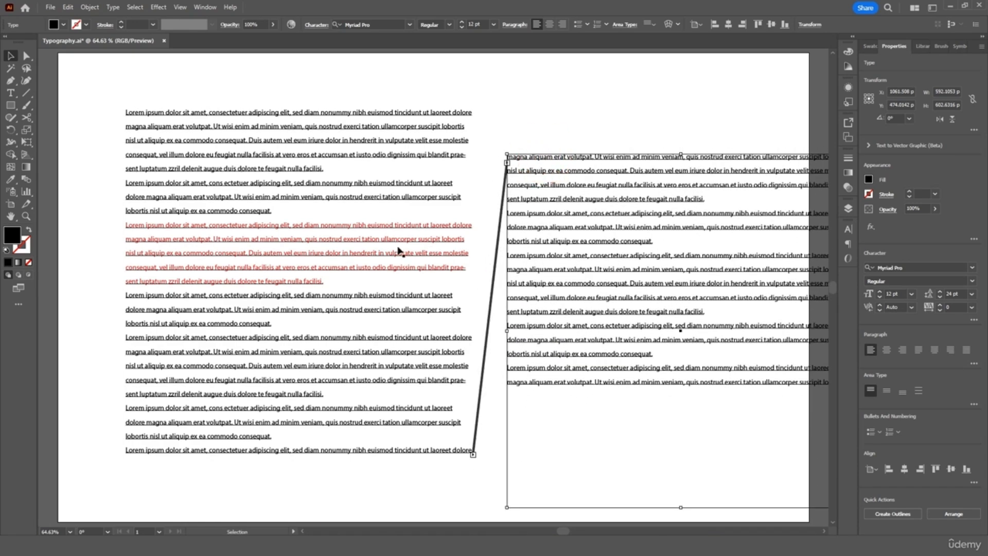
# Step: Reduce the threaded text to a single frame about 553 × 638 pt, placed right of the artboard's centre near X 784, Y 393 pt
pyautogui.moveTo(551, 243); pyautogui.dragTo(533, 202)
pyautogui.moveTo(385, 204); pyautogui.dragTo(353, 195)
pyautogui.moveTo(578, 235); pyautogui.dragTo(566, 229)
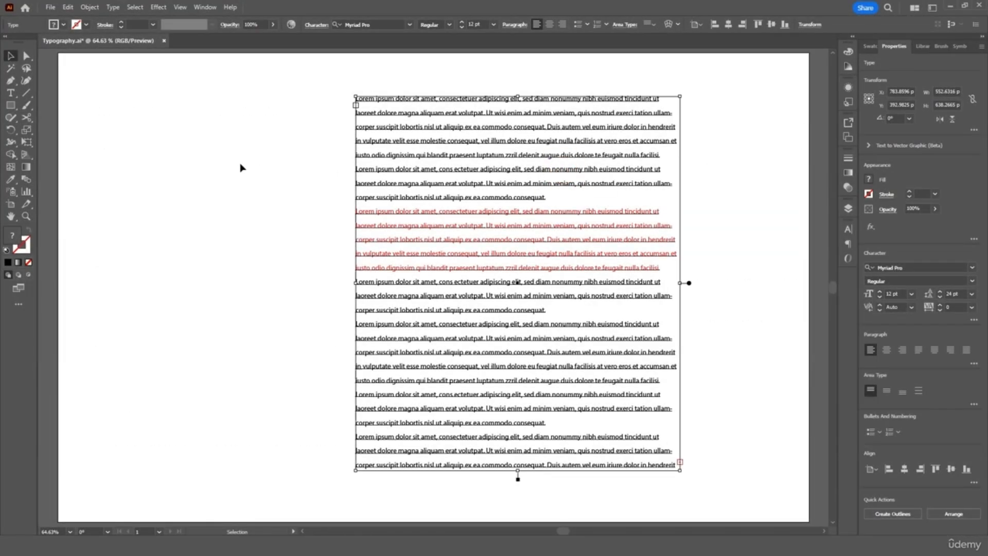
# Step: Add the point text "Creative express" in the empty area beside the paragraphs and enlarge it to about 47 pt
pyautogui.click(10, 93)
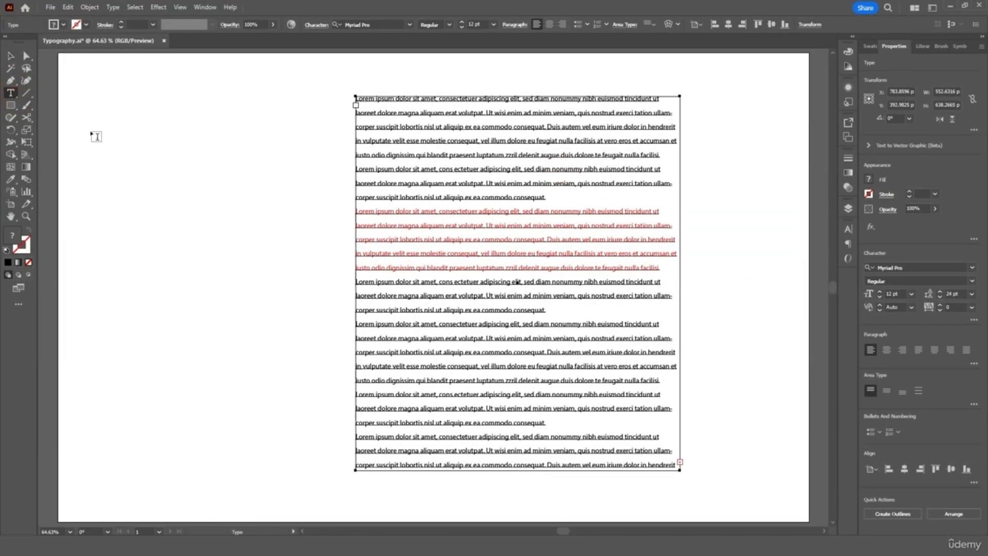
pyautogui.click(129, 144)
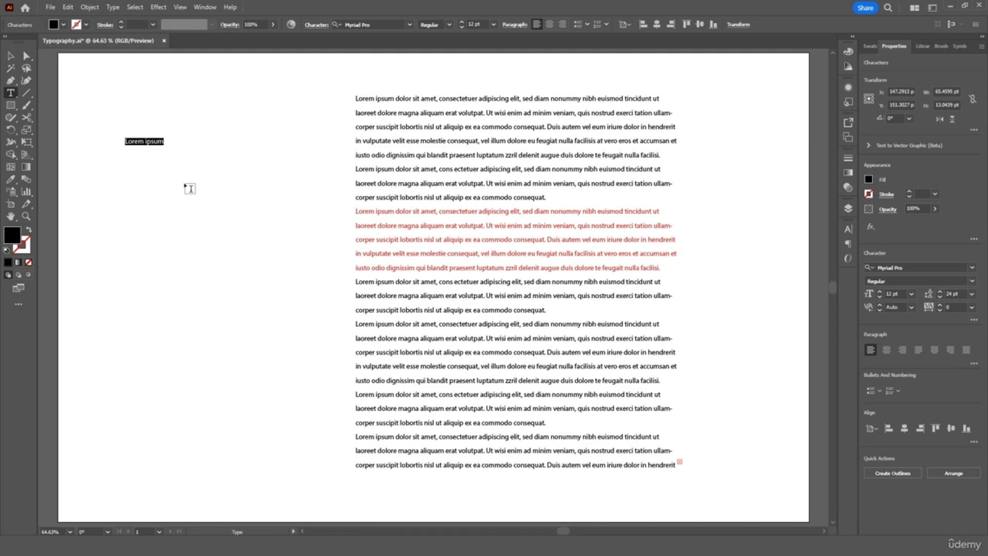
pyautogui.write('Creative')
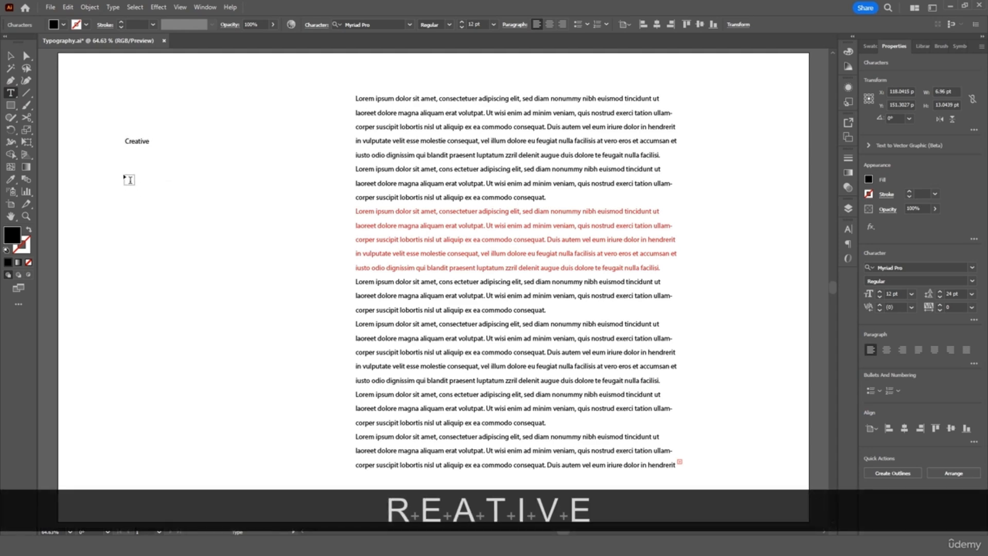
pyautogui.write(' express')
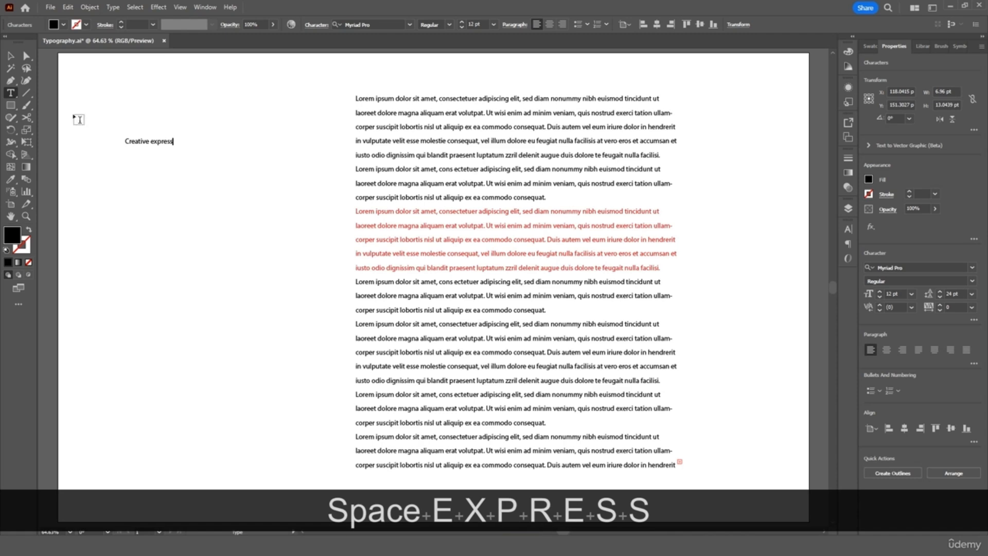
pyautogui.click(11, 55)
pyautogui.moveTo(174, 148); pyautogui.dragTo(315, 230)
pyautogui.moveTo(266, 162); pyautogui.dragTo(246, 161)
# Step: Set the "Creative express" heading in Montserrat Bold and fill it with orange
pyautogui.tripleClick(246, 161)
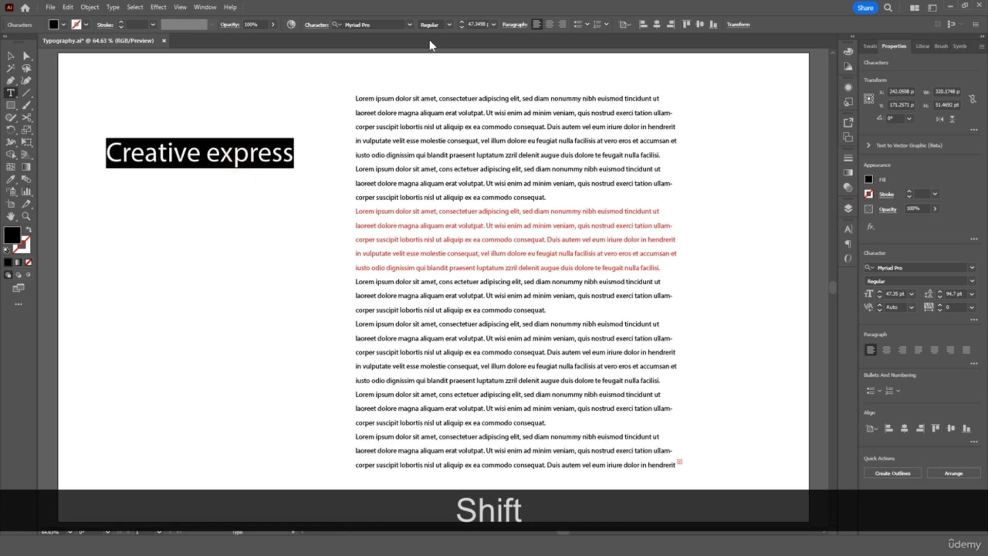
pyautogui.click(392, 24)
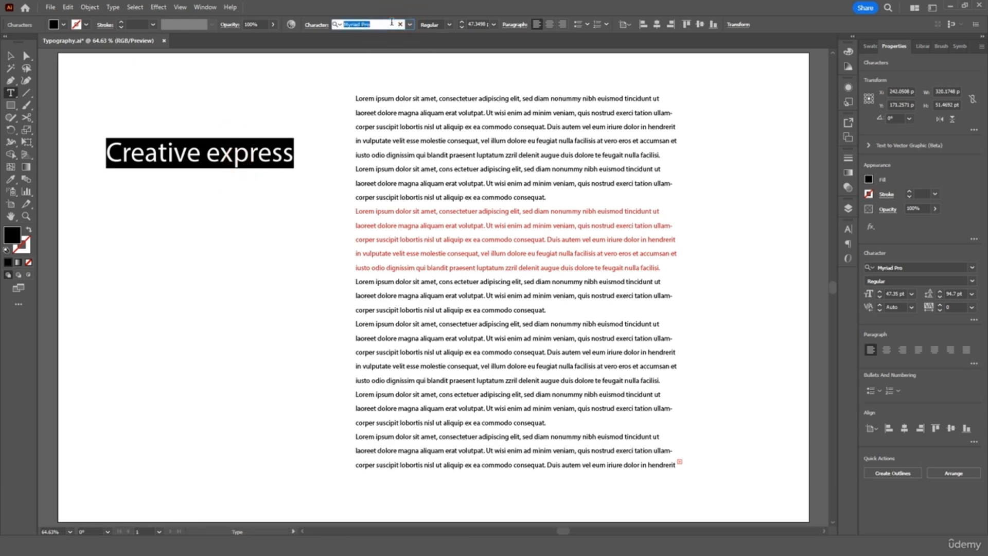
pyautogui.write('mon')
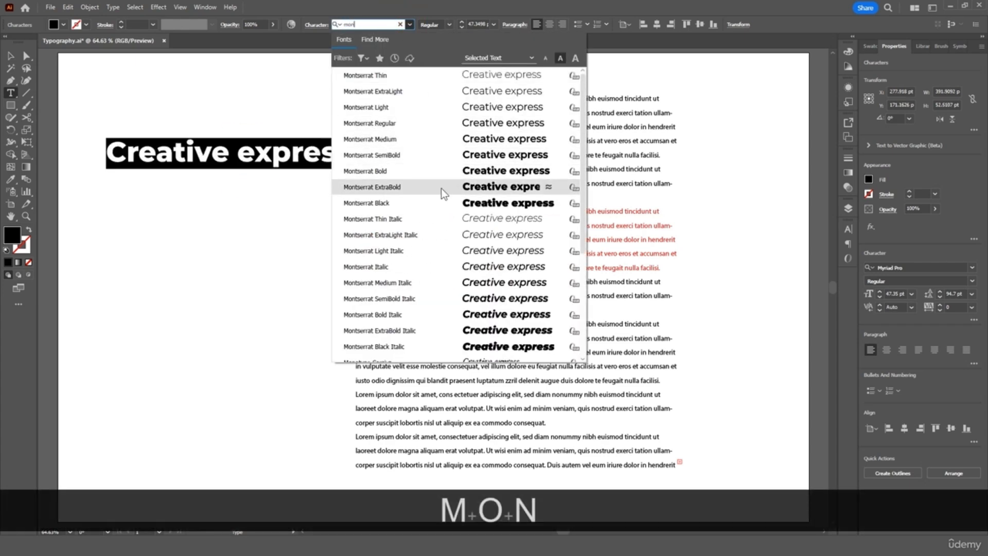
pyautogui.click(379, 171)
pyautogui.click(57, 24)
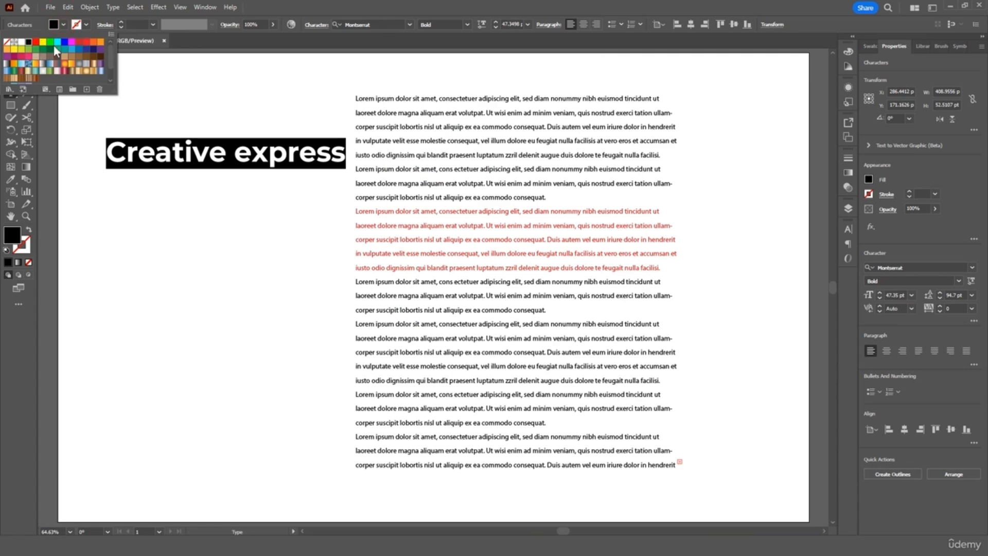
pyautogui.click(99, 42)
pyautogui.click(187, 104)
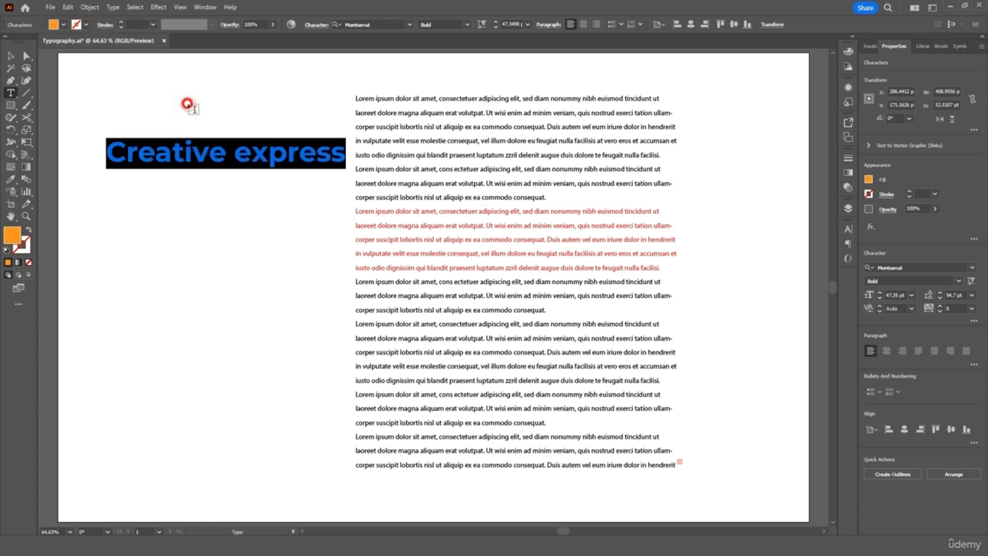
# Step: Scale the orange heading down to about 35 pt and position it at about X 219, Y 164 pt
pyautogui.click(12, 55)
pyautogui.moveTo(207, 145); pyautogui.dragTo(214, 145)
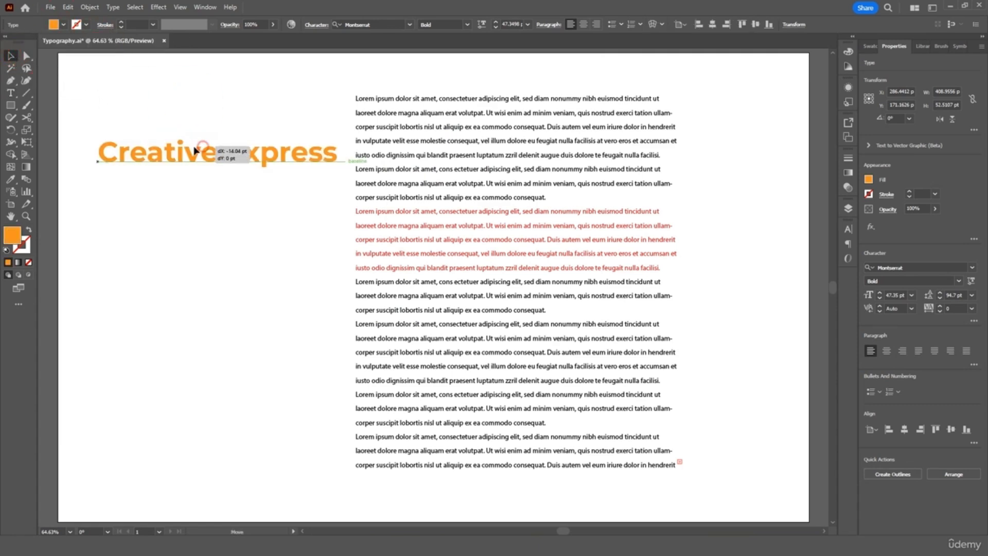
pyautogui.moveTo(338, 170); pyautogui.dragTo(278, 144)
pyautogui.click(276, 125)
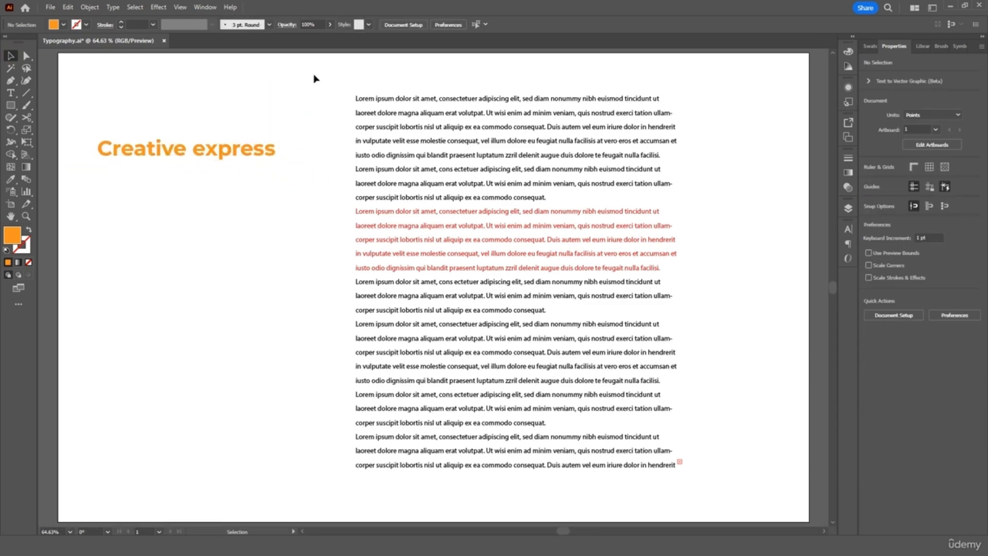
# Step: Create a new character style from the "Creative express" heading and apply it to that heading
pyautogui.click(205, 7)
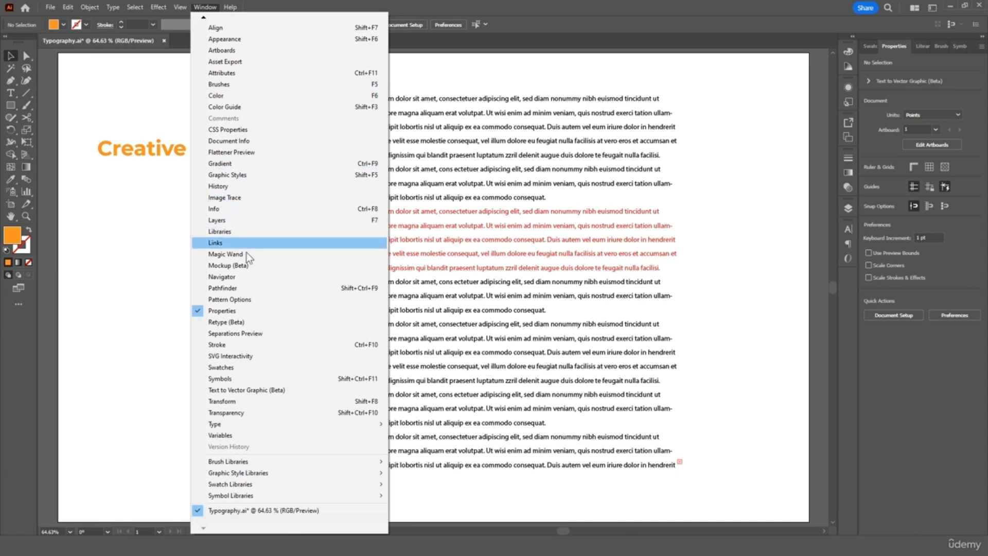
pyautogui.moveTo(248, 424)
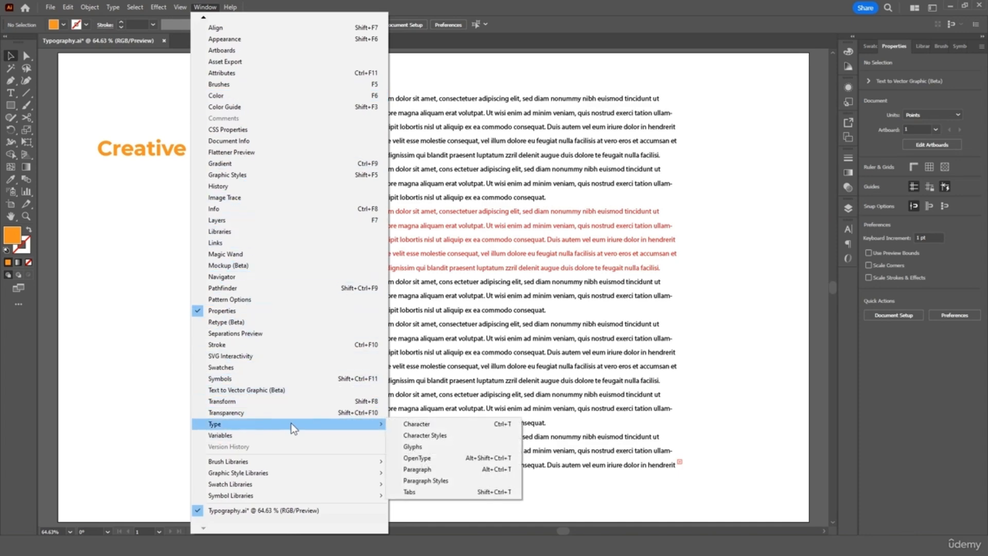
pyautogui.click(418, 435)
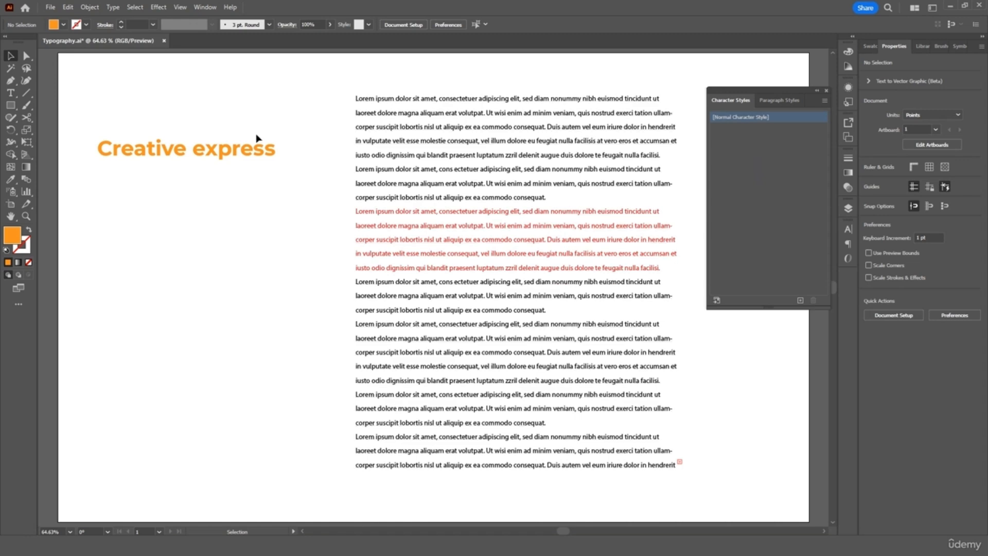
pyautogui.click(252, 150)
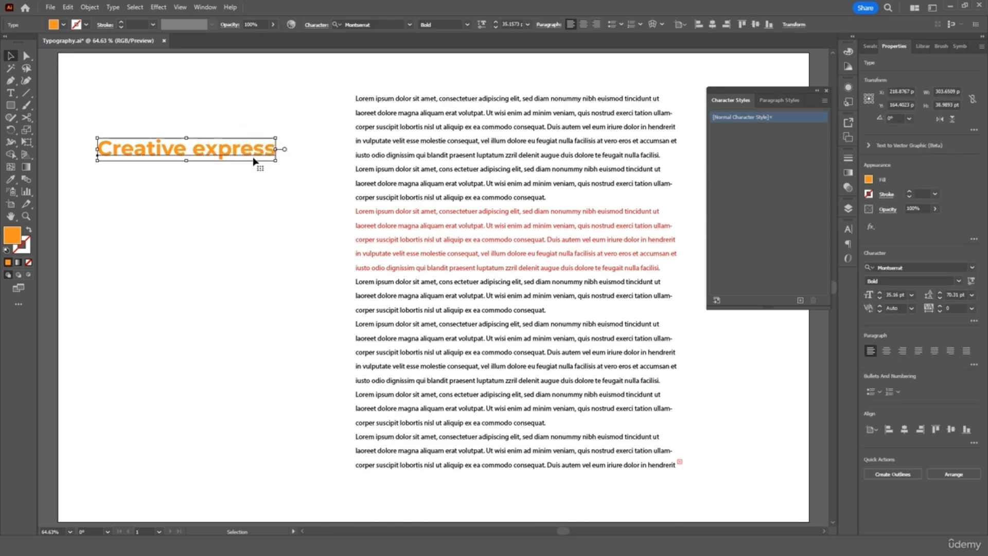
pyautogui.click(800, 300)
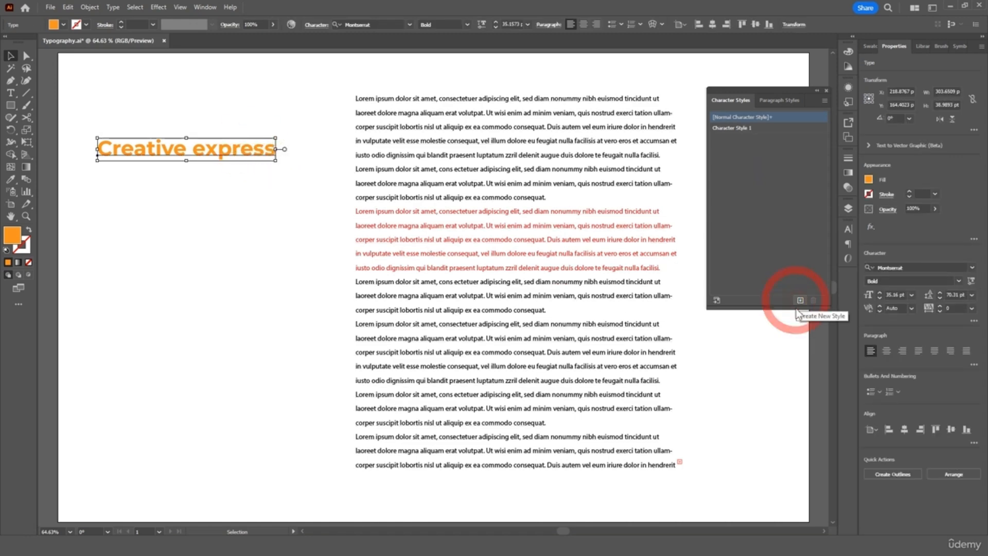
pyautogui.click(749, 130)
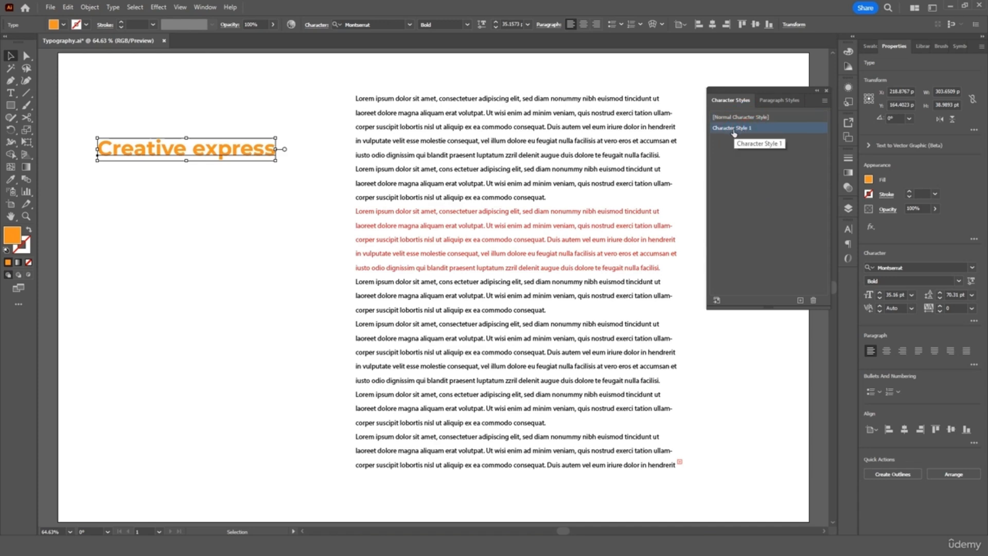
# Step: Apply Character Style 1 to the words "Lorem ipsum" at the start of the first paragraph
pyautogui.click(408, 117)
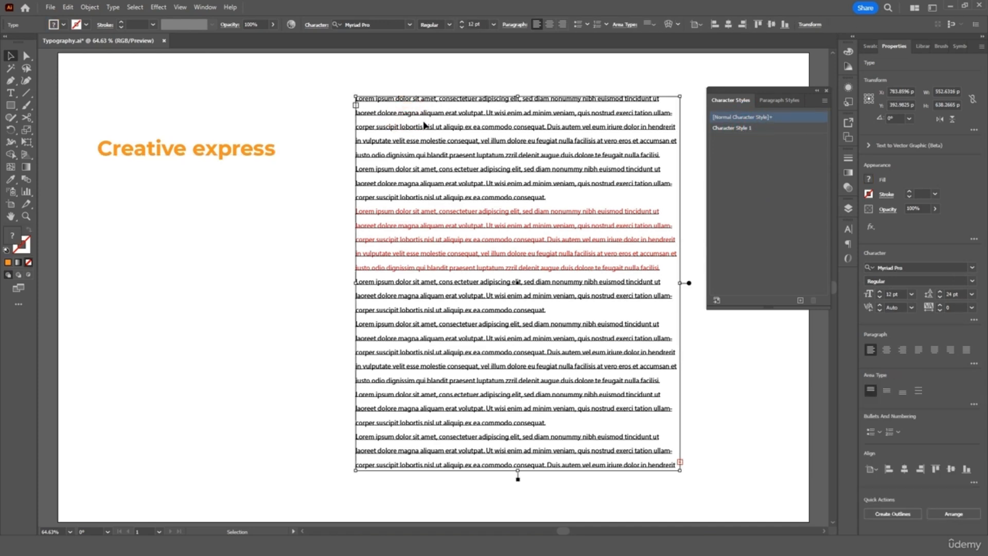
pyautogui.doubleClick(389, 104)
pyautogui.tripleClick(389, 101)
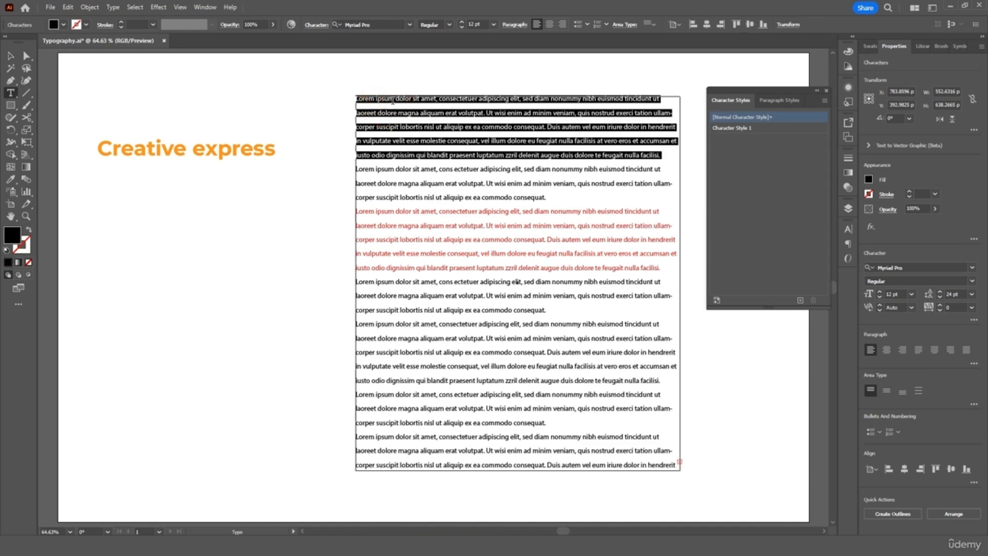
pyautogui.moveTo(395, 101); pyautogui.dragTo(355, 102)
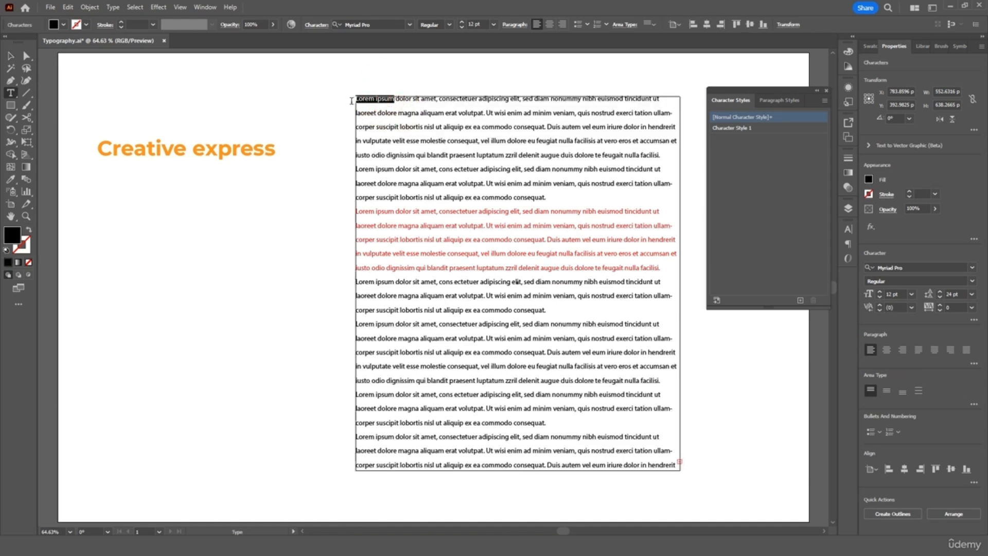
pyautogui.click(729, 130)
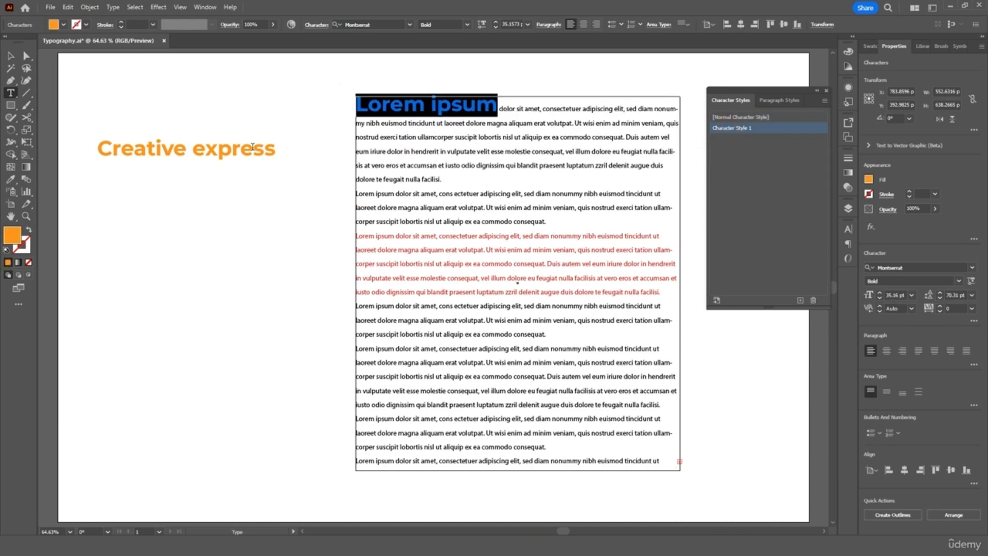
# Step: Apply Character Style 1 to the opening words "Lorem ipsum" of the red paragraph and of the black paragraph below it
pyautogui.click(388, 144)
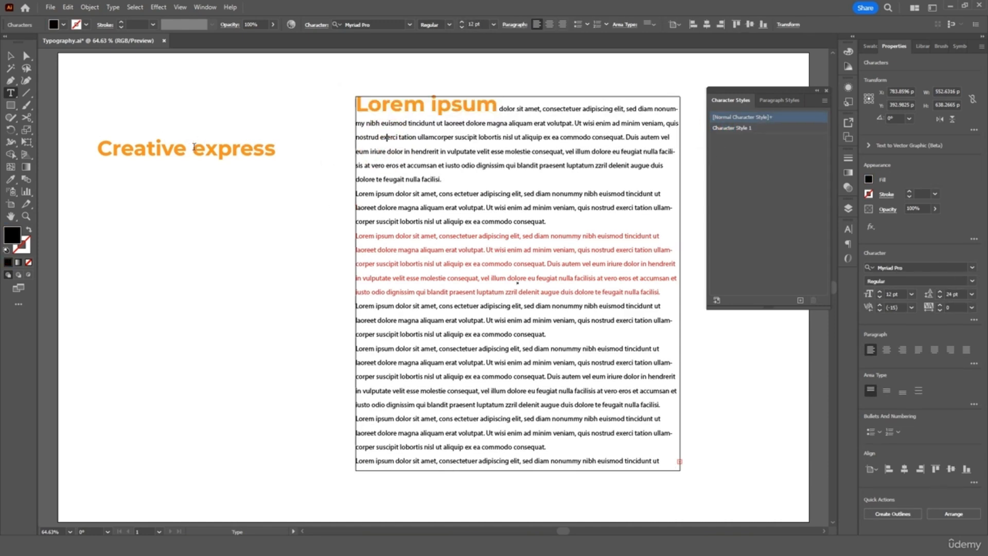
pyautogui.moveTo(394, 237); pyautogui.dragTo(357, 237)
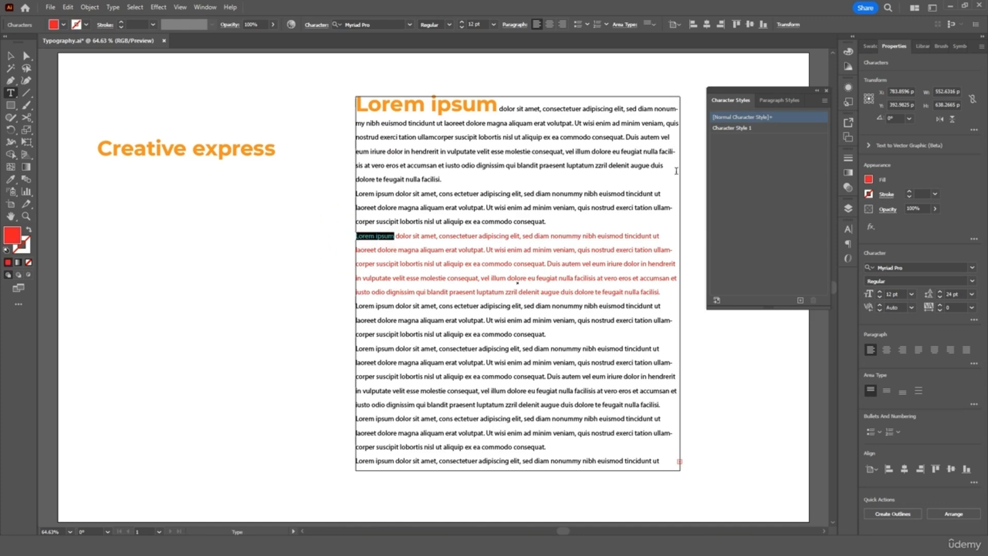
pyautogui.click(728, 128)
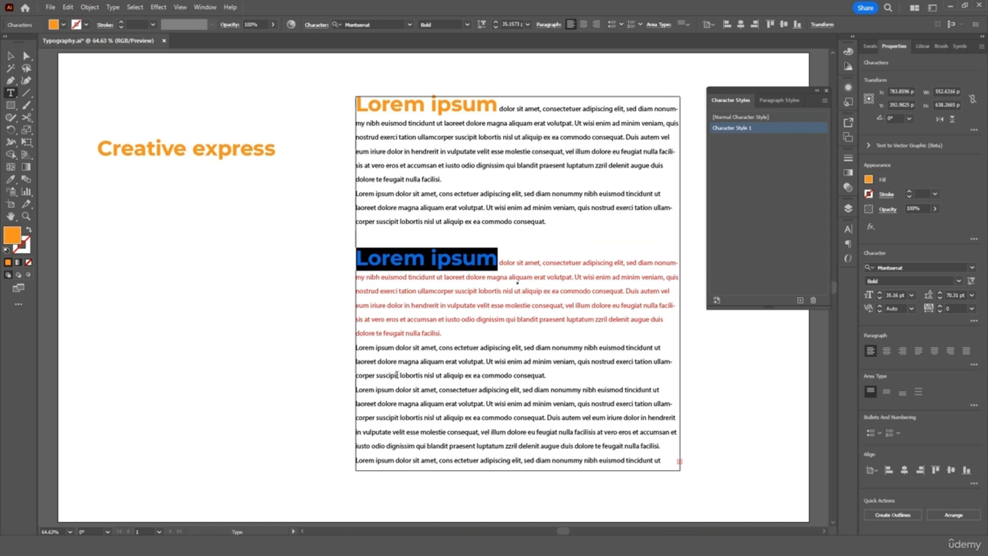
pyautogui.moveTo(397, 349); pyautogui.dragTo(356, 349)
pyautogui.click(734, 130)
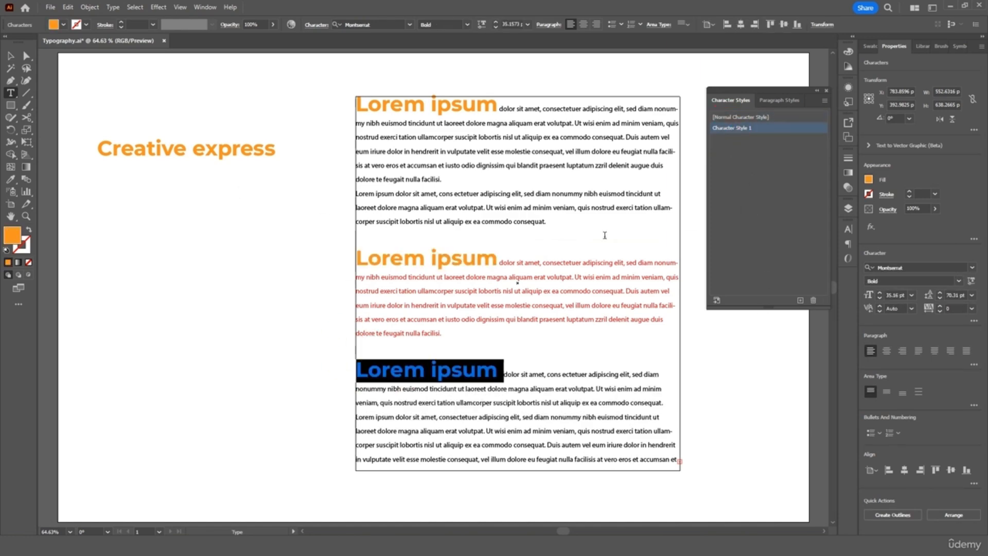
pyautogui.click(11, 55)
pyautogui.click(195, 106)
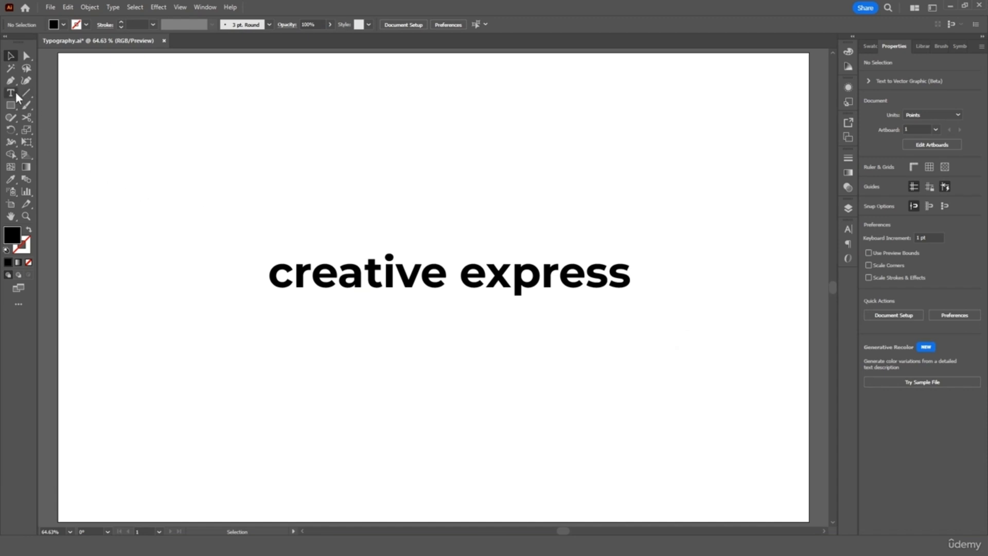
# Step: With the Touch Type tool, replace the first e of "creative" and both e's of "express" with the capital-shaped E alternate
pyautogui.moveTo(15, 91); pyautogui.dragTo(72, 167)
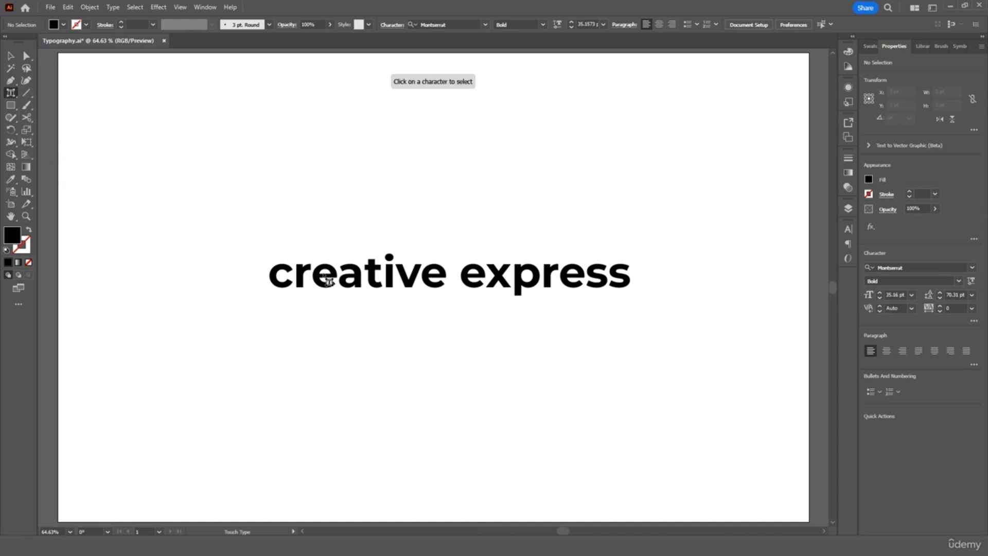
pyautogui.click(326, 280)
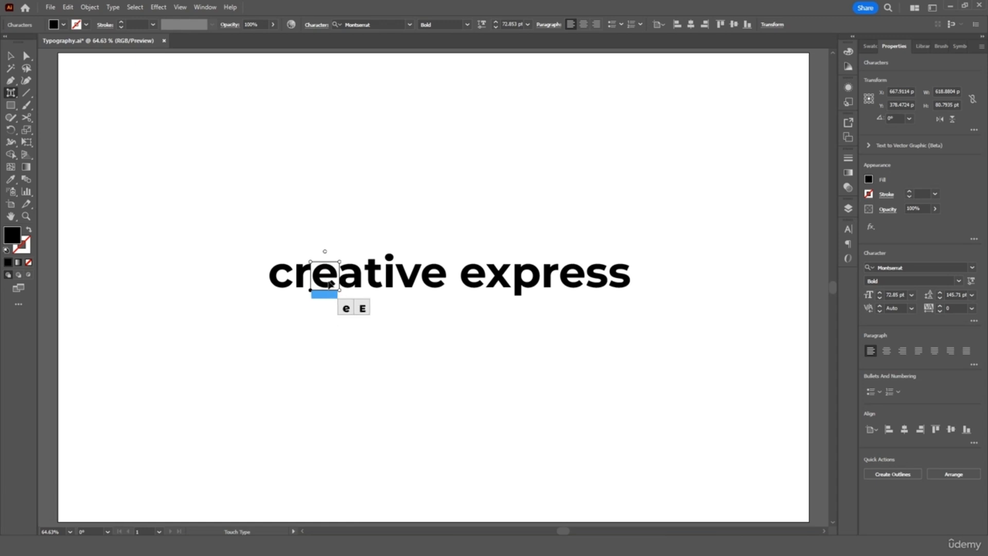
pyautogui.click(362, 307)
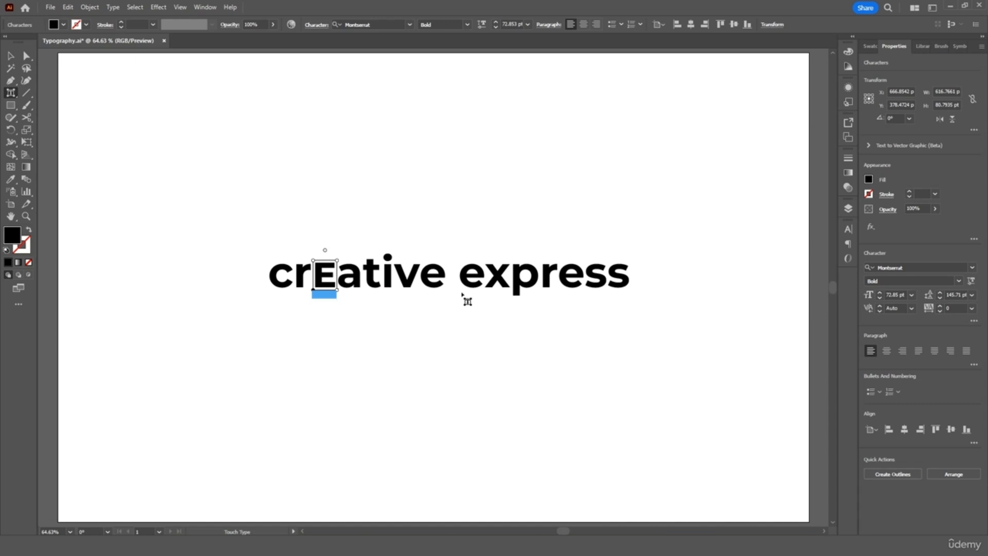
pyautogui.click(474, 283)
pyautogui.click(509, 309)
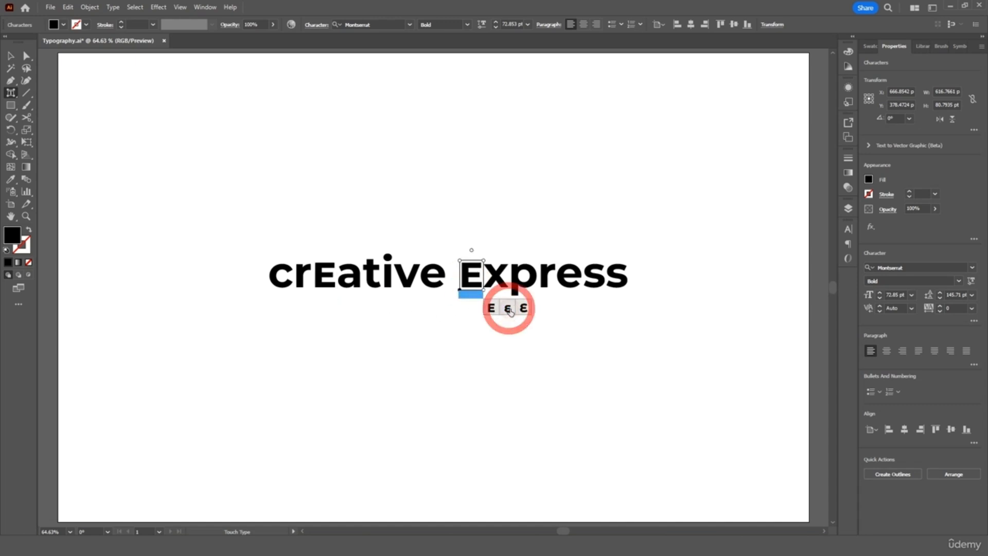
pyautogui.click(572, 286)
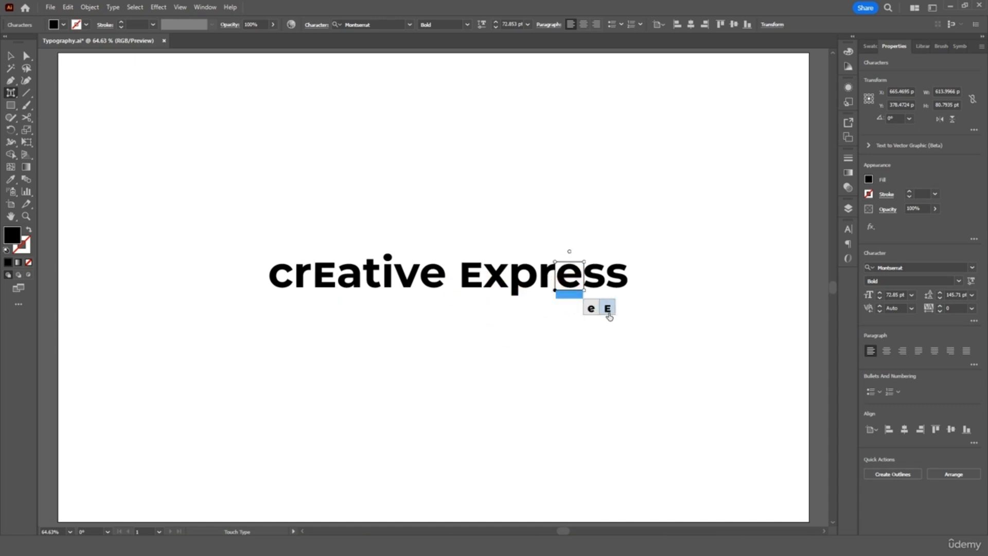
pyautogui.click(606, 308)
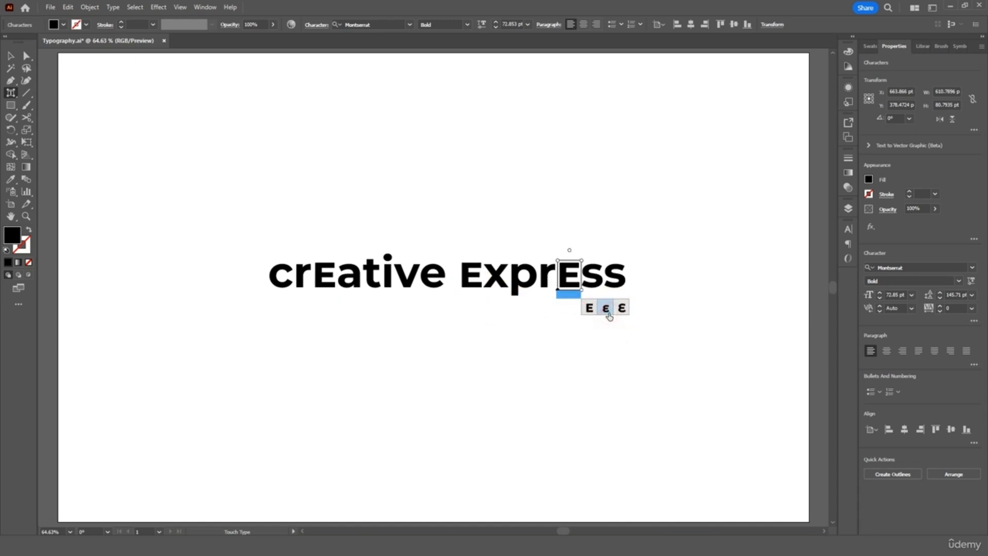
# Step: Show the Touch Type Tool button among the Character options
pyautogui.click(847, 230)
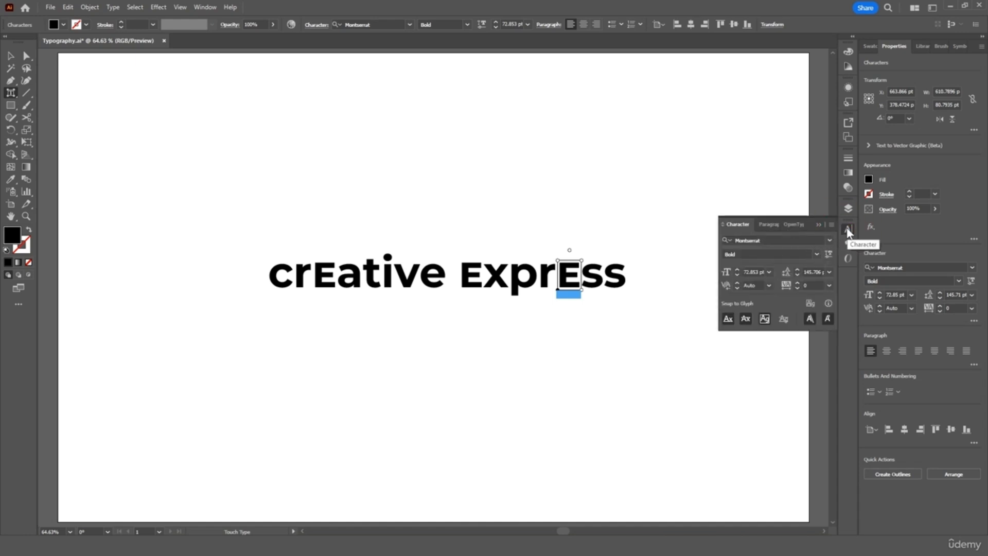
pyautogui.click(833, 225)
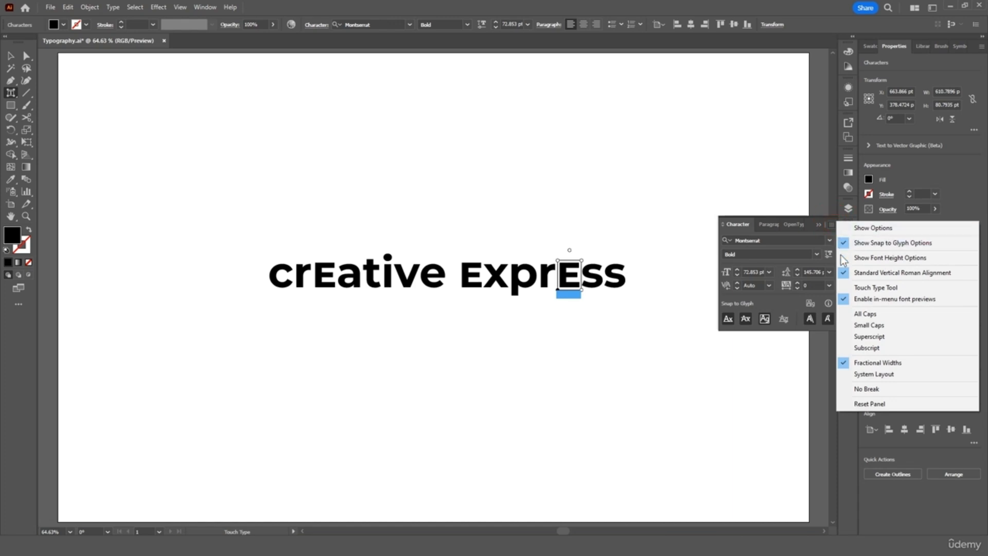
pyautogui.click(861, 288)
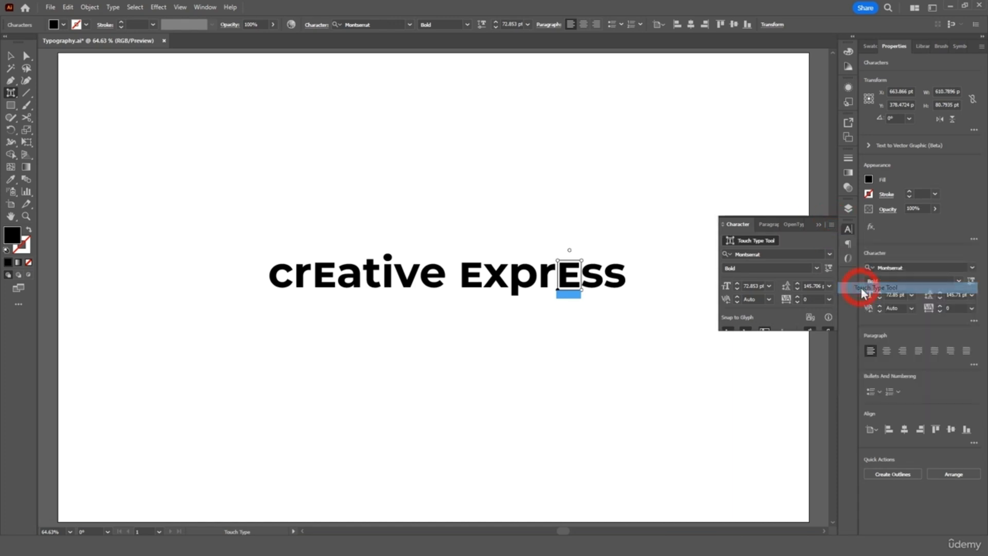
# Step: Move the r in "creative" and the r in "express" down below the baseline as individual characters
pyautogui.click(304, 278)
pyautogui.moveTo(303, 276); pyautogui.dragTo(305, 295)
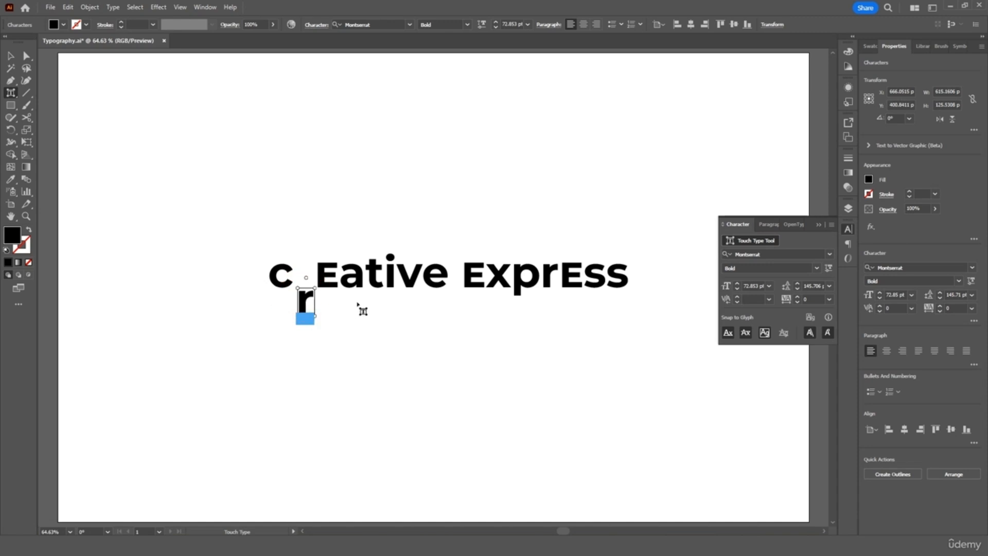
pyautogui.click(550, 286)
pyautogui.moveTo(548, 278); pyautogui.dragTo(551, 298)
pyautogui.click(546, 245)
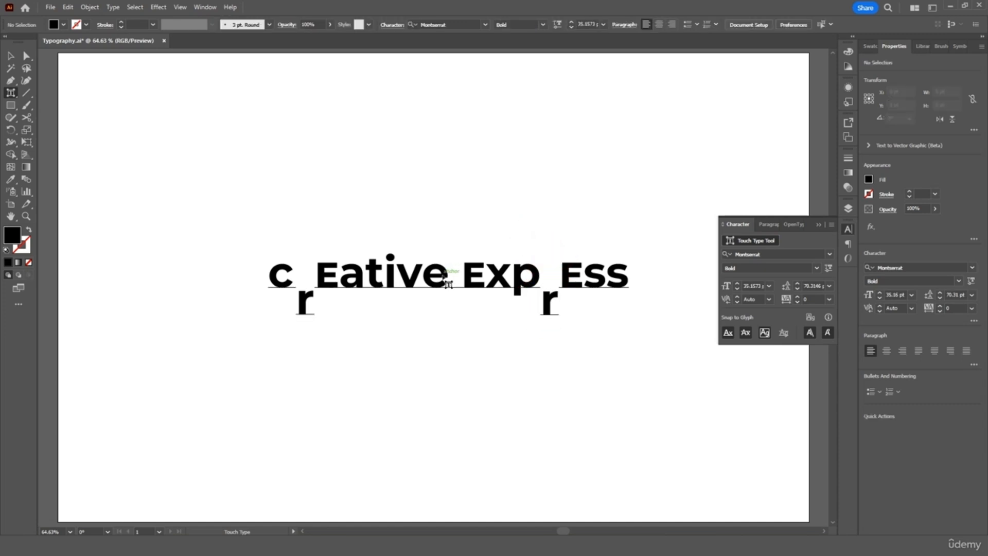
# Step: Replace the last e of "creative" with its capital-shaped alternate, and rotate the x of "express" clockwise and lower it
pyautogui.click(447, 283)
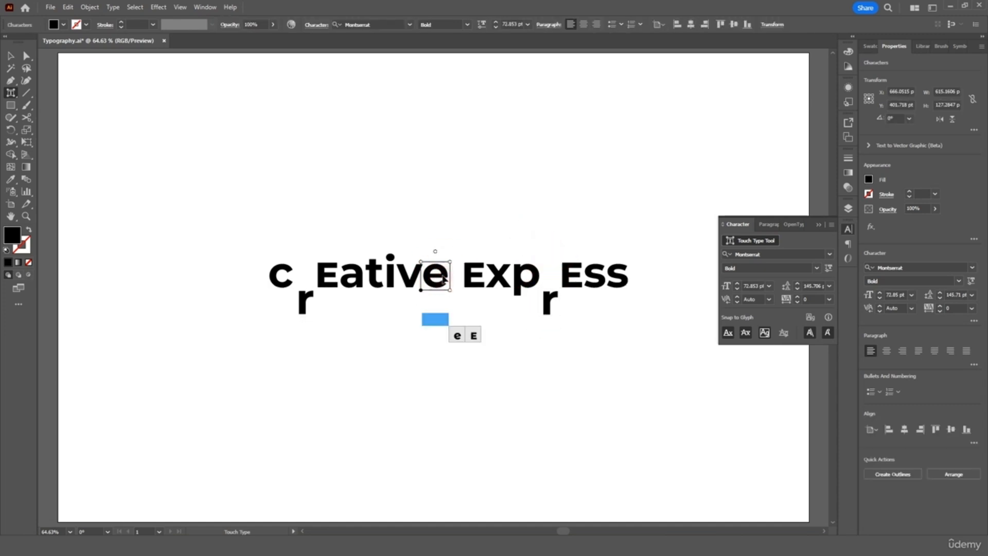
pyautogui.click(471, 335)
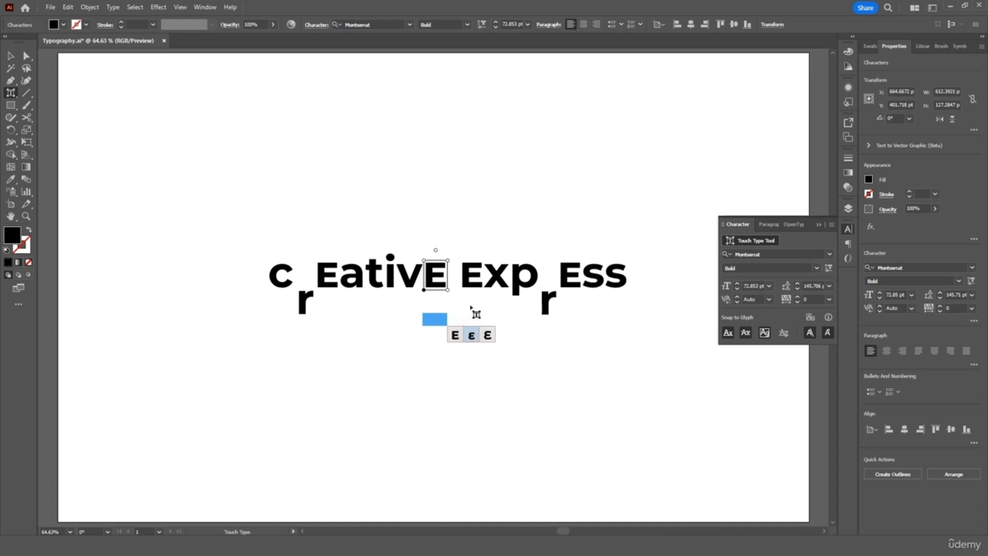
pyautogui.click(498, 280)
pyautogui.moveTo(499, 251); pyautogui.dragTo(514, 216)
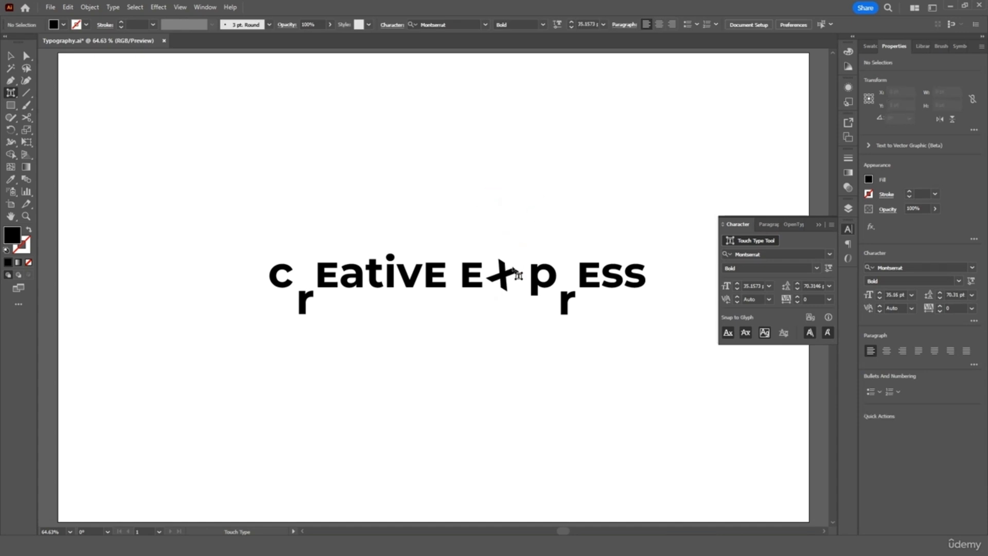
pyautogui.click(507, 276)
pyautogui.moveTo(507, 276); pyautogui.dragTo(507, 301)
pyautogui.click(515, 227)
# Step: Rotate the i of "creative" clockwise and raise it above the other letters, and tilt the p of "express" slightly counterclockwise
pyautogui.click(391, 272)
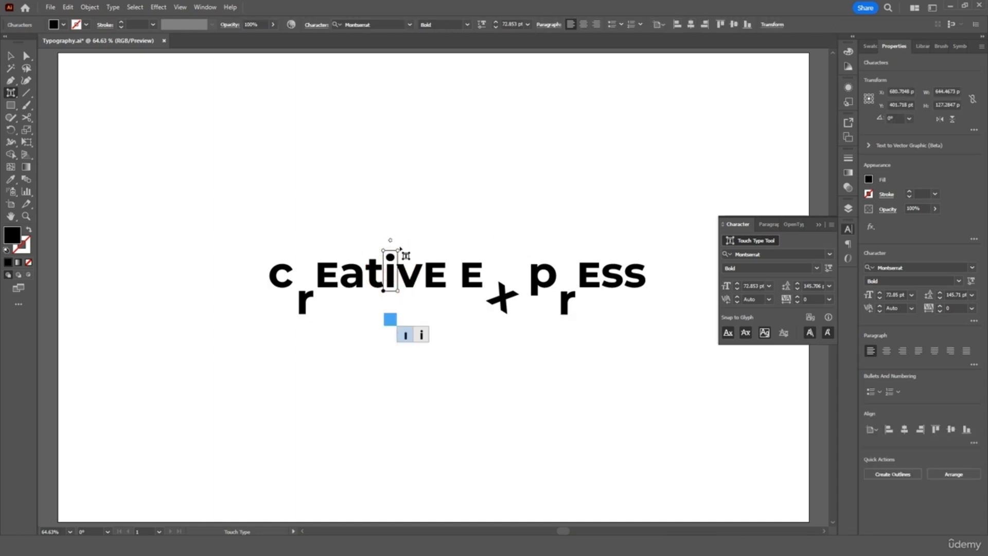
pyautogui.moveTo(392, 239); pyautogui.dragTo(413, 243)
pyautogui.moveTo(396, 281); pyautogui.dragTo(397, 256)
pyautogui.click(420, 188)
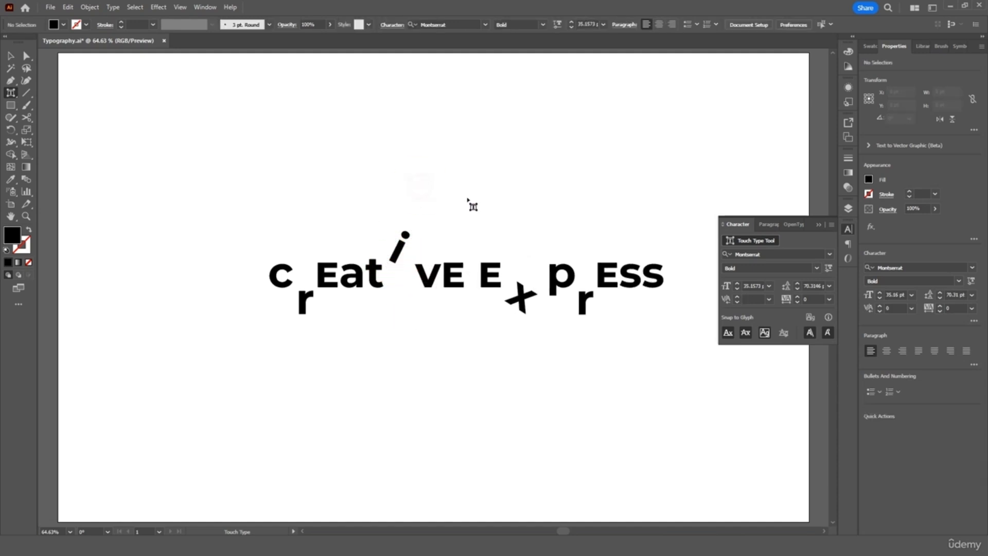
pyautogui.click(561, 273)
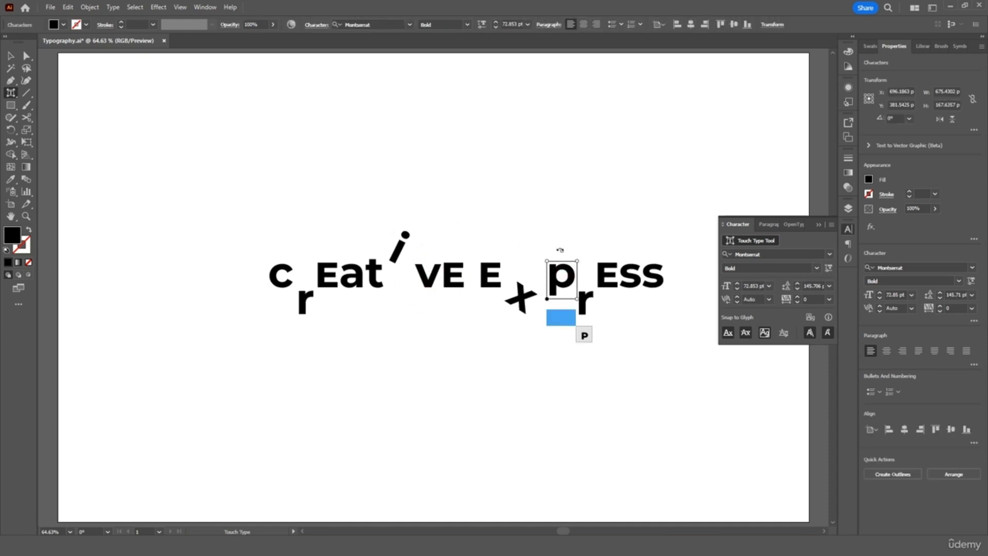
pyautogui.moveTo(561, 250); pyautogui.dragTo(552, 253)
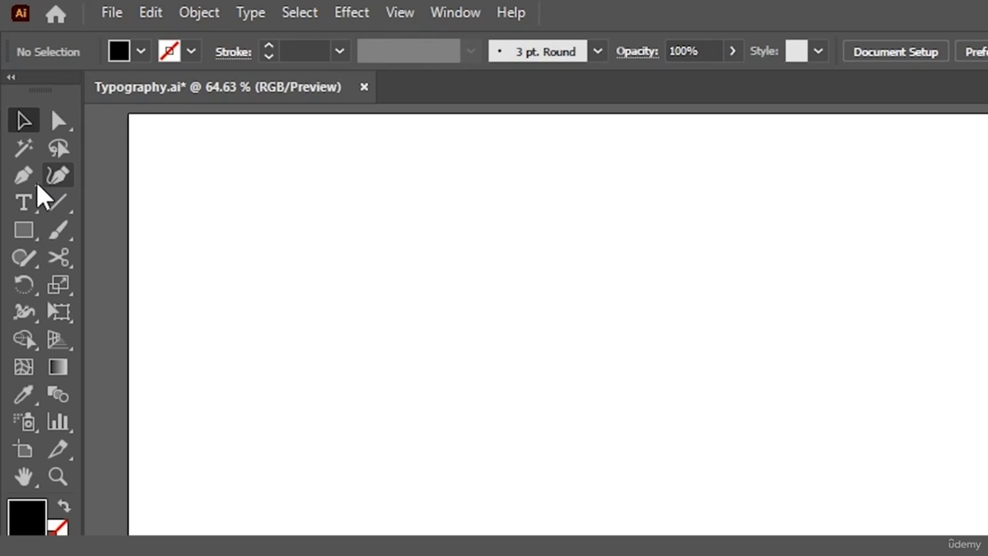
# Step: Draw an open S-shaped wave about 815 pt wide and 160 pt high across the empty artboard with the Pen tool
pyautogui.click(23, 176)
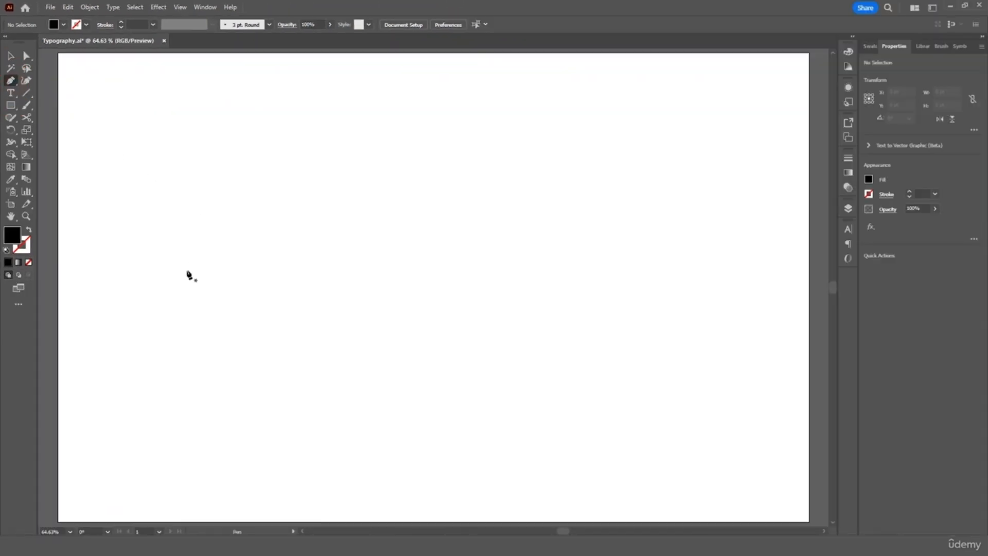
pyautogui.click(164, 283)
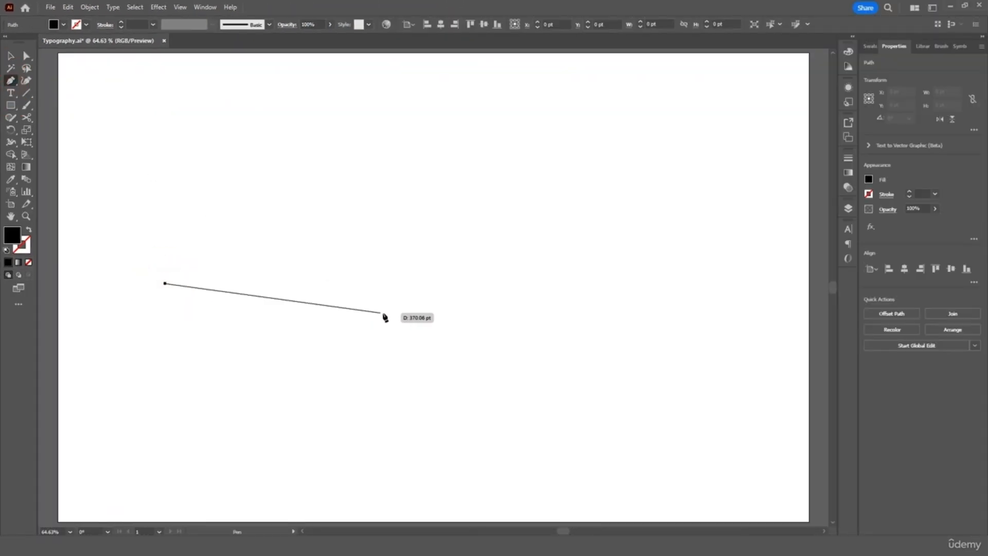
pyautogui.moveTo(416, 294); pyautogui.dragTo(522, 398)
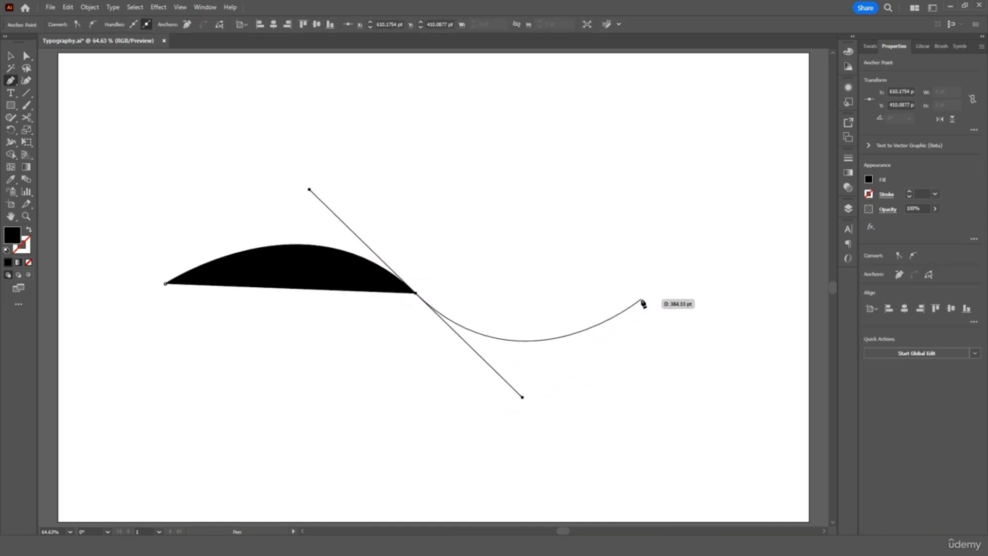
pyautogui.moveTo(644, 287); pyautogui.dragTo(671, 258)
pyautogui.press('Escape')
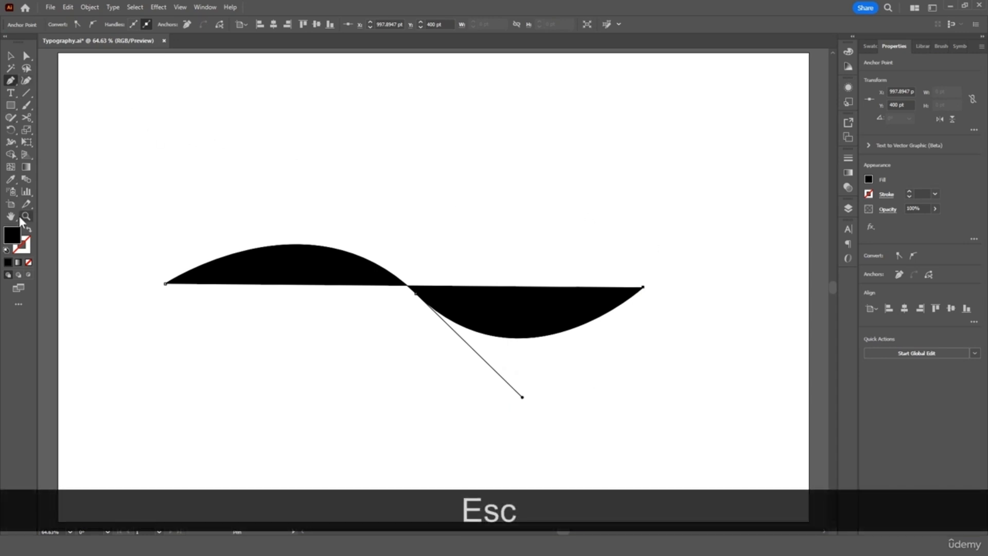
# Step: Give the wave path a black 1 pt stroke and no fill, and move it to about X 621, Y 372 pt
pyautogui.click(28, 248)
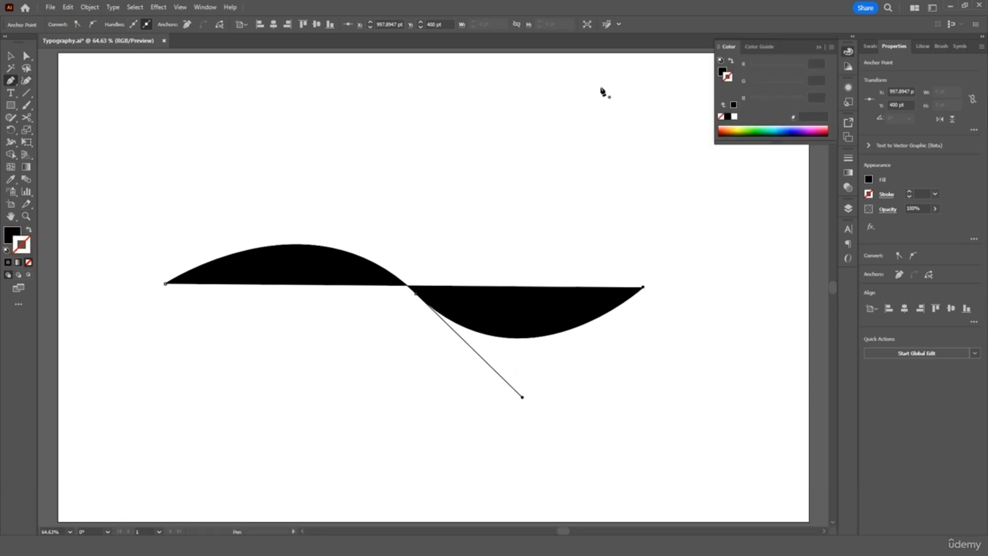
pyautogui.click(728, 118)
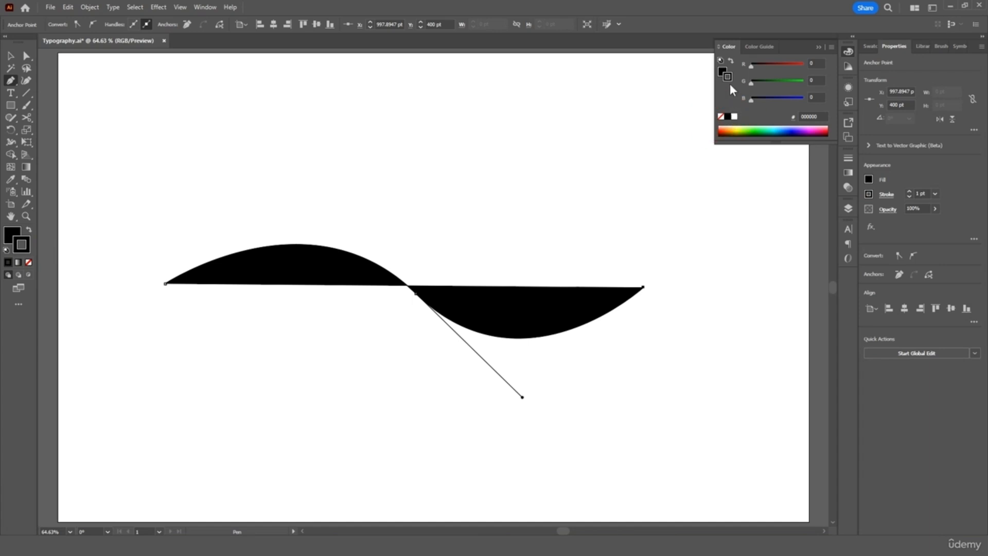
pyautogui.click(724, 73)
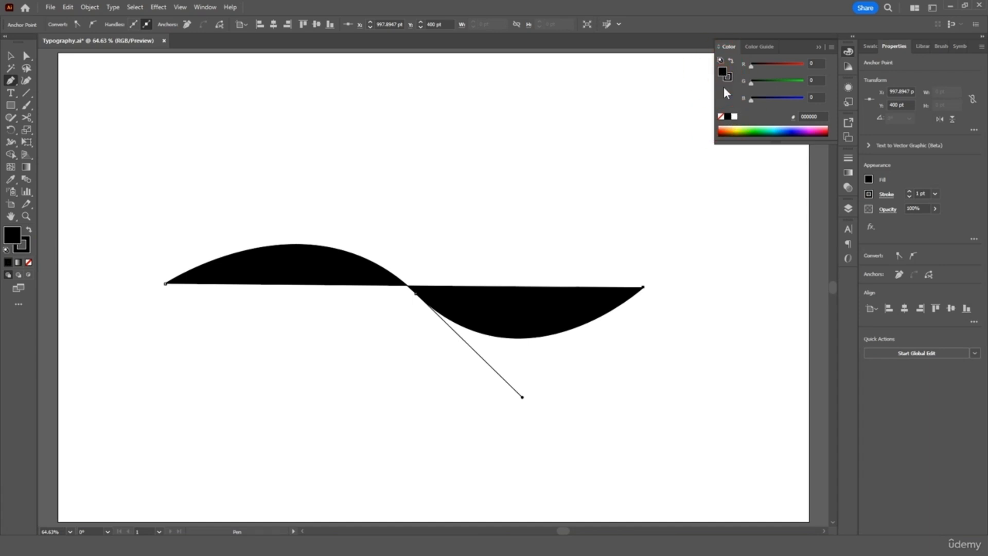
pyautogui.click(721, 116)
pyautogui.click(12, 56)
pyautogui.moveTo(402, 283); pyautogui.dragTo(421, 263)
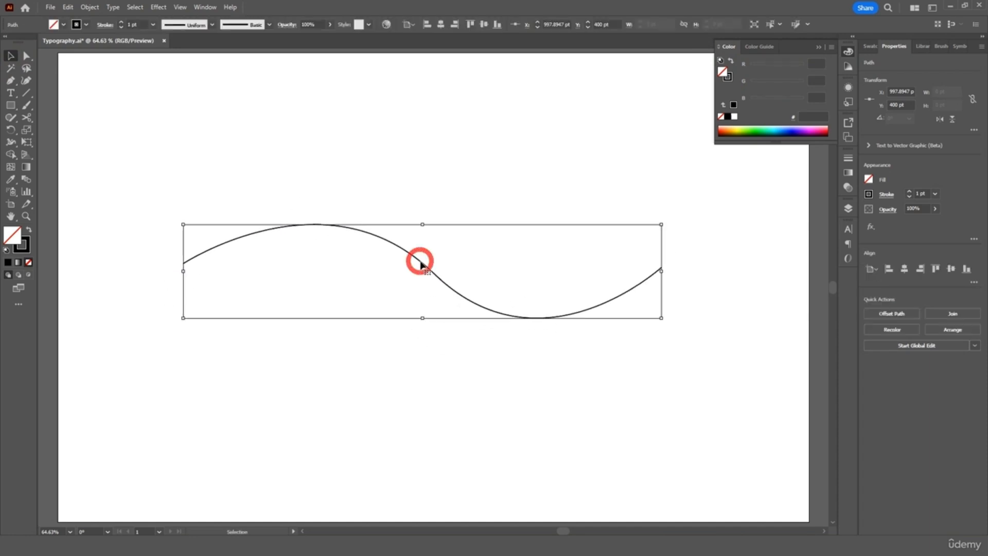
# Step: Place type along the wave path starting near its crest, and select all of its placeholder text
pyautogui.click(10, 93)
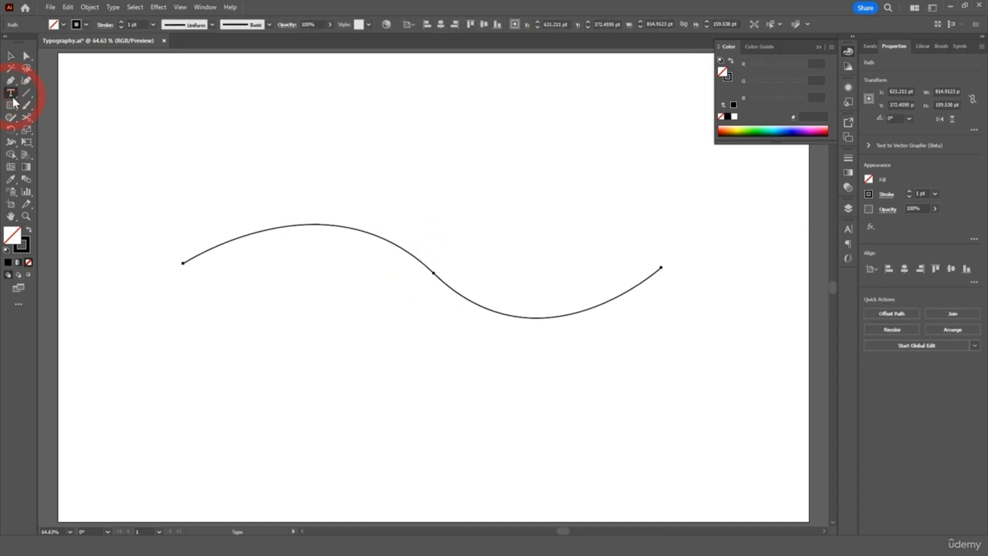
pyautogui.click(331, 222)
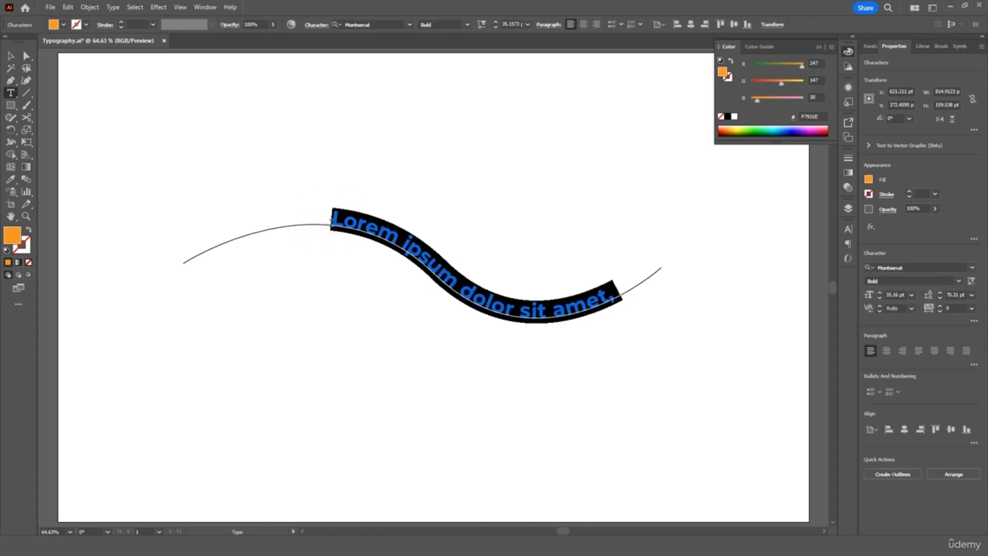
pyautogui.click(10, 55)
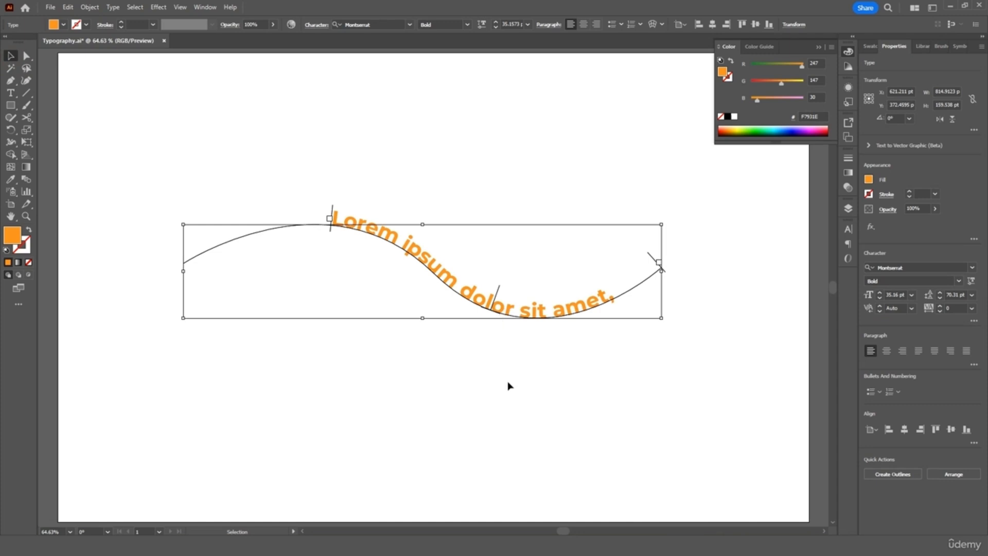
pyautogui.tripleClick(443, 269)
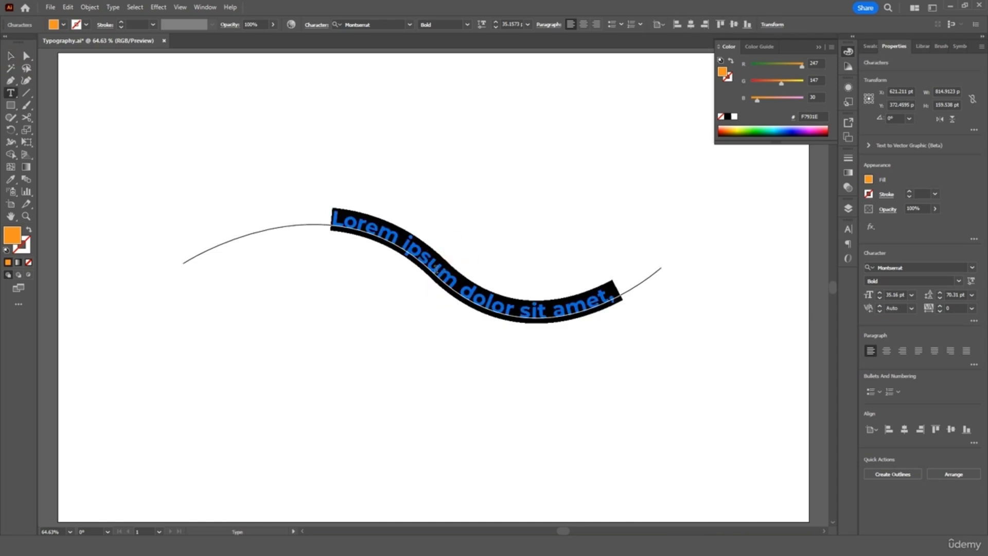
# Step: Colour the text on the wave path black and set its font style to SemiBold Italic
pyautogui.click(63, 25)
pyautogui.click(29, 41)
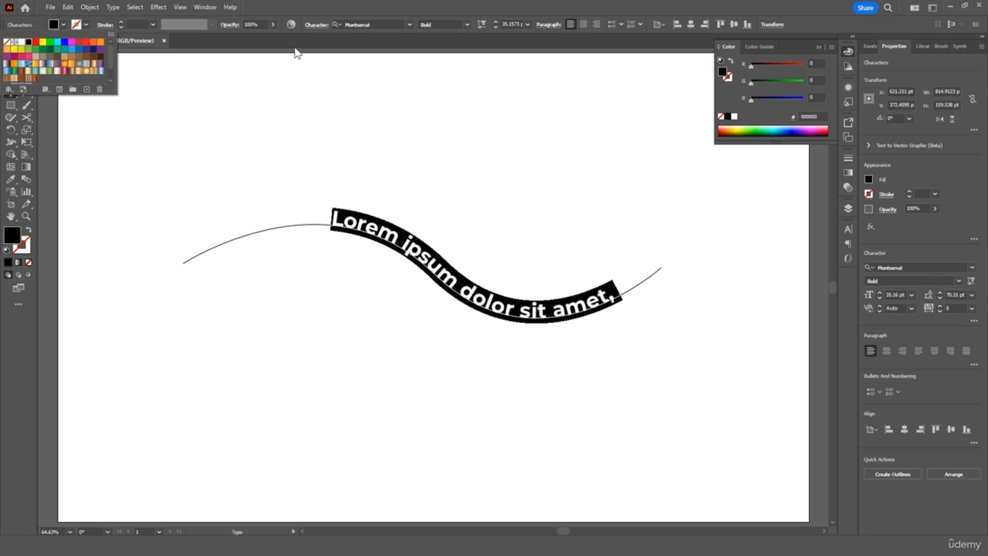
pyautogui.click(470, 22)
pyautogui.click(468, 24)
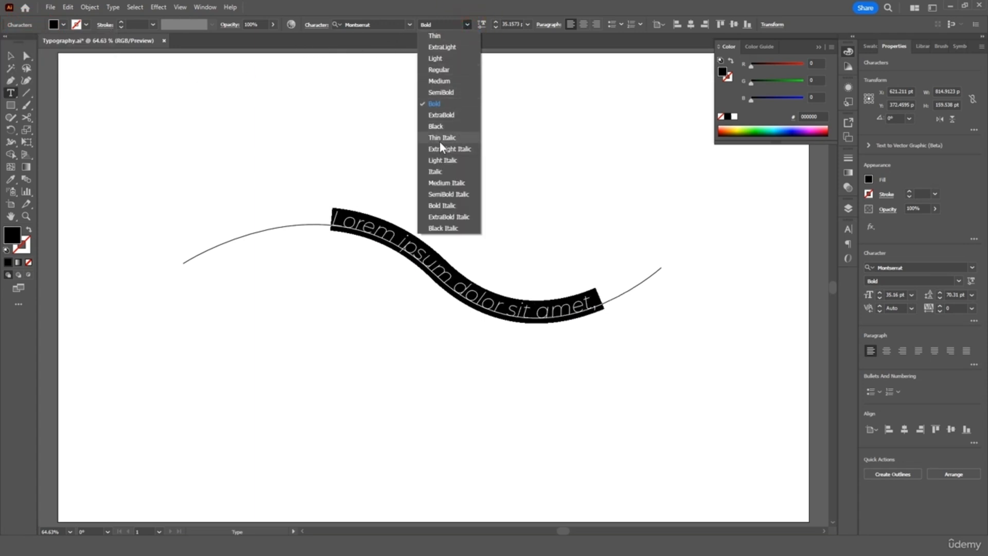
pyautogui.click(440, 195)
pyautogui.click(8, 57)
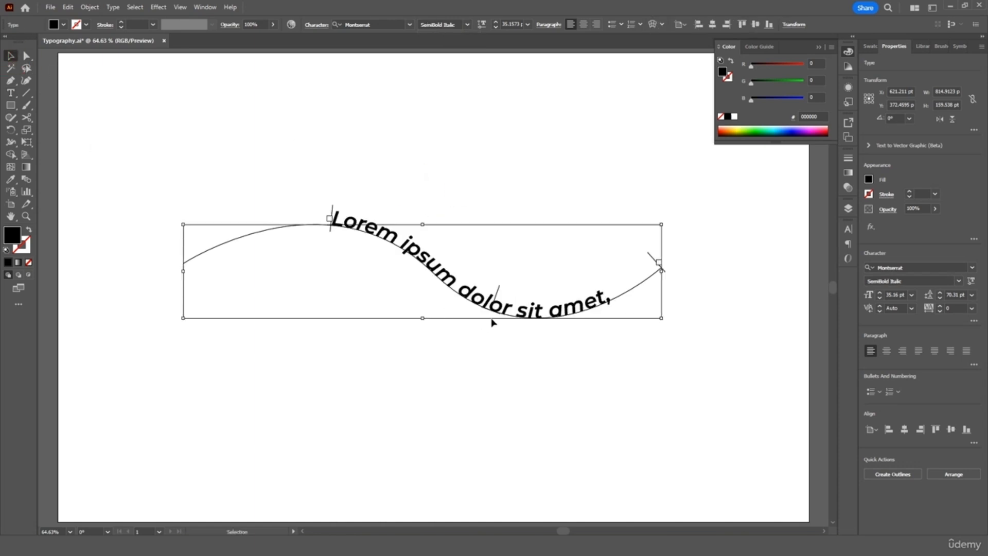
# Step: Slide the text back along the wave with Direct Selection so it starts nearer the path's left end, and deselect it
pyautogui.click(26, 55)
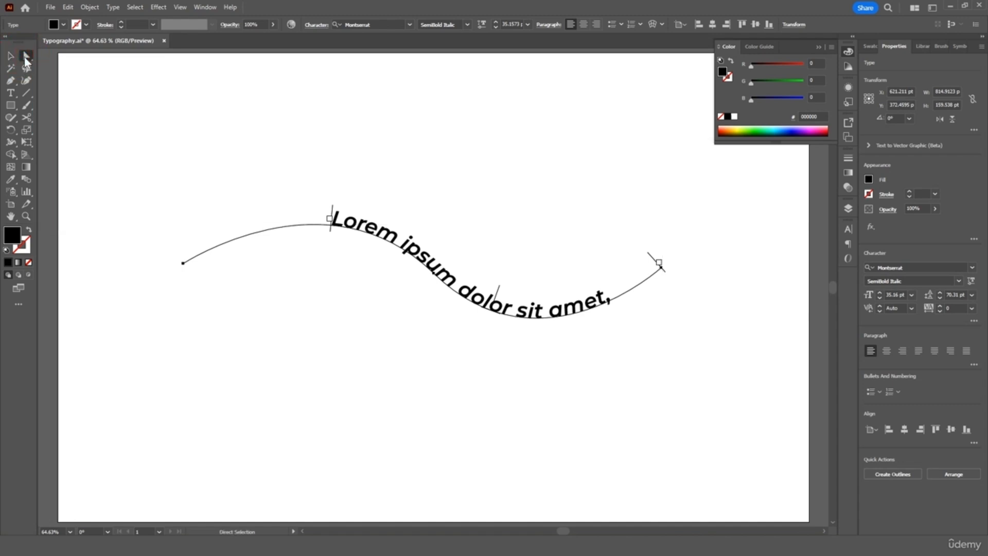
pyautogui.moveTo(499, 294); pyautogui.dragTo(412, 263)
pyautogui.moveTo(247, 241); pyautogui.dragTo(430, 249)
pyautogui.click(424, 198)
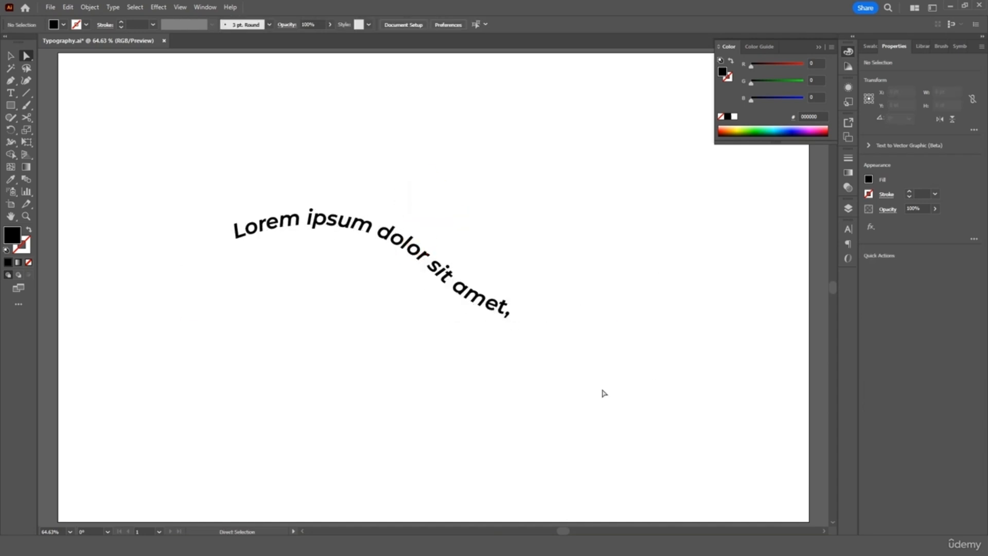
# Step: Delete the wave text and draw a black circle about 362 pt in diameter on the artboard's left half
pyautogui.click(389, 240)
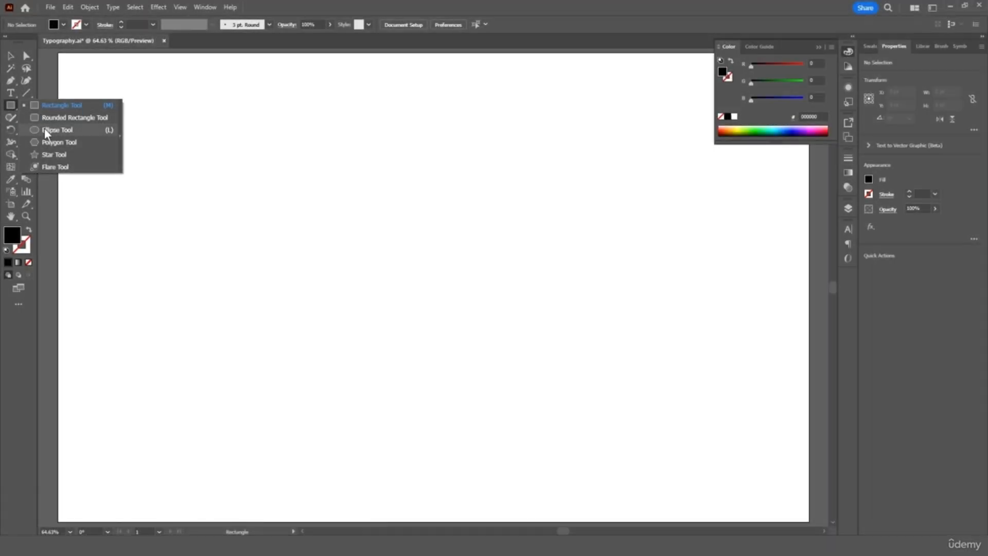
pyautogui.click(45, 130)
pyautogui.moveTo(190, 183); pyautogui.dragTo(401, 398)
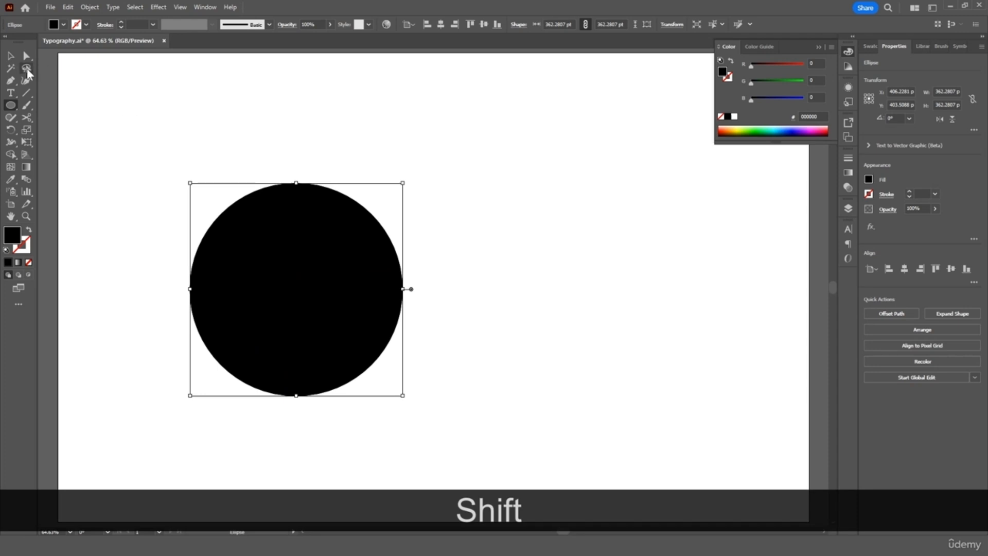
# Step: Move the circle slightly up and place a copy of it on the right half, level with the original
pyautogui.click(11, 55)
pyautogui.moveTo(289, 258); pyautogui.dragTo(295, 230)
pyautogui.hotkey('ctrl', 'c')
pyautogui.hotkey('ctrl', 'v')
pyautogui.moveTo(470, 288); pyautogui.dragTo(587, 265)
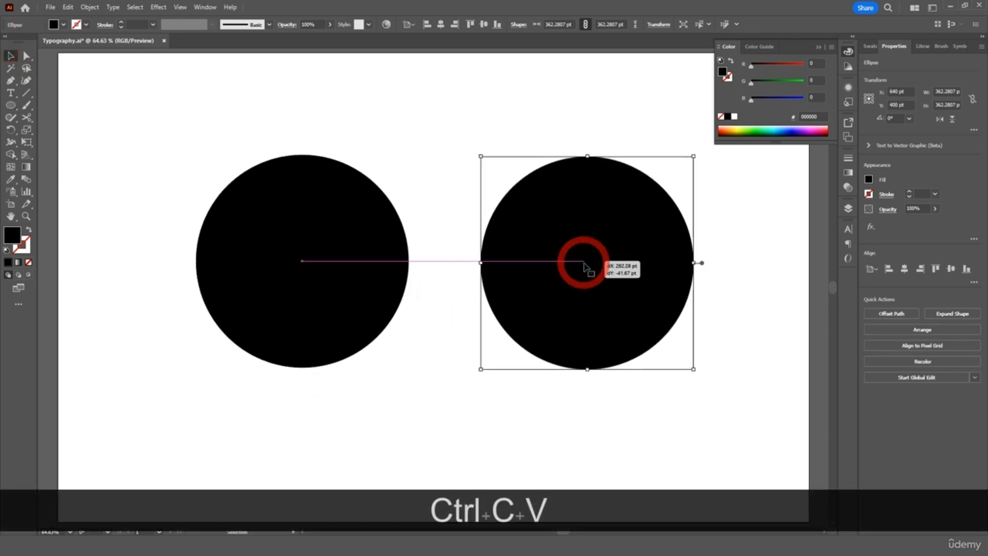
# Step: Turn the left circle into an area type shape and select all of its placeholder text
pyautogui.click(14, 94)
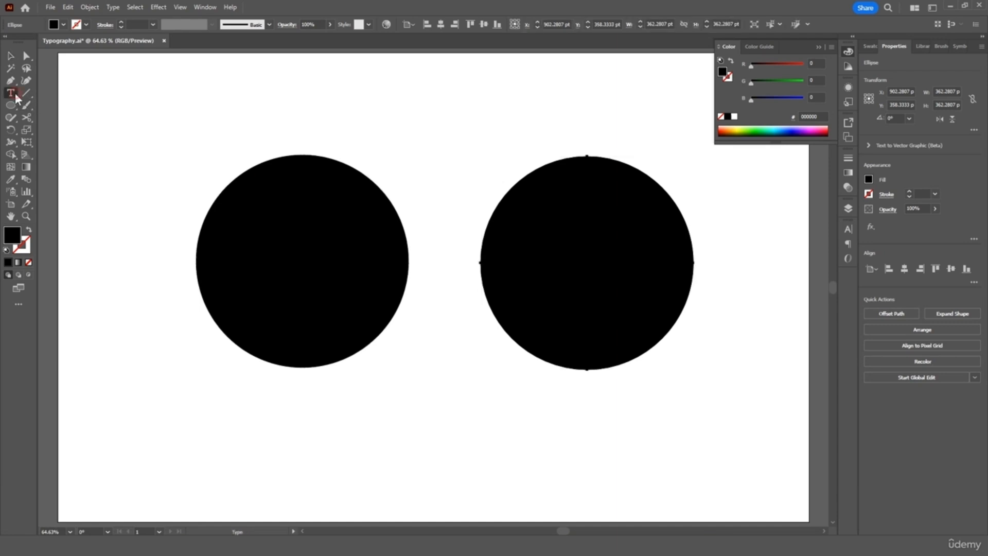
pyautogui.click(244, 180)
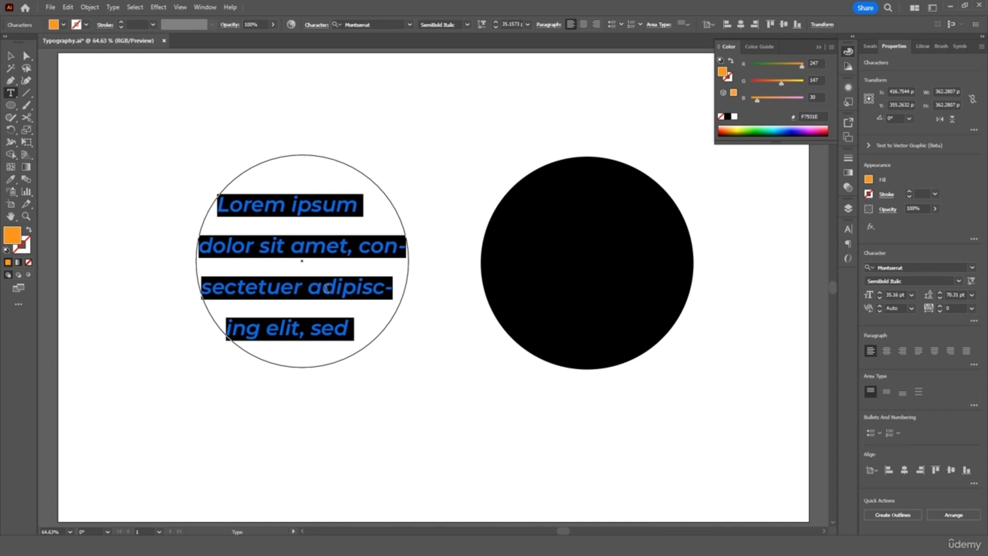
pyautogui.click(301, 207)
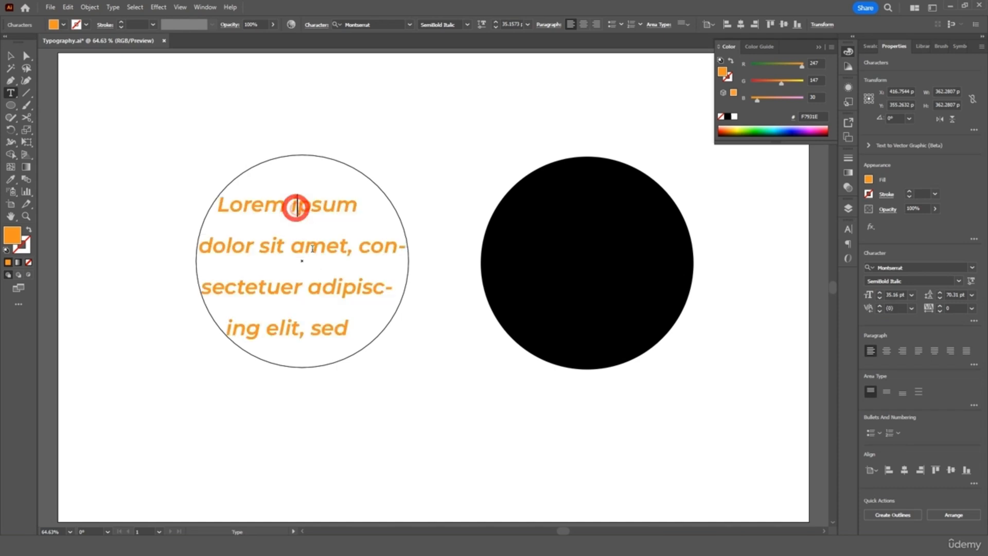
pyautogui.moveTo(223, 204); pyautogui.dragTo(375, 337)
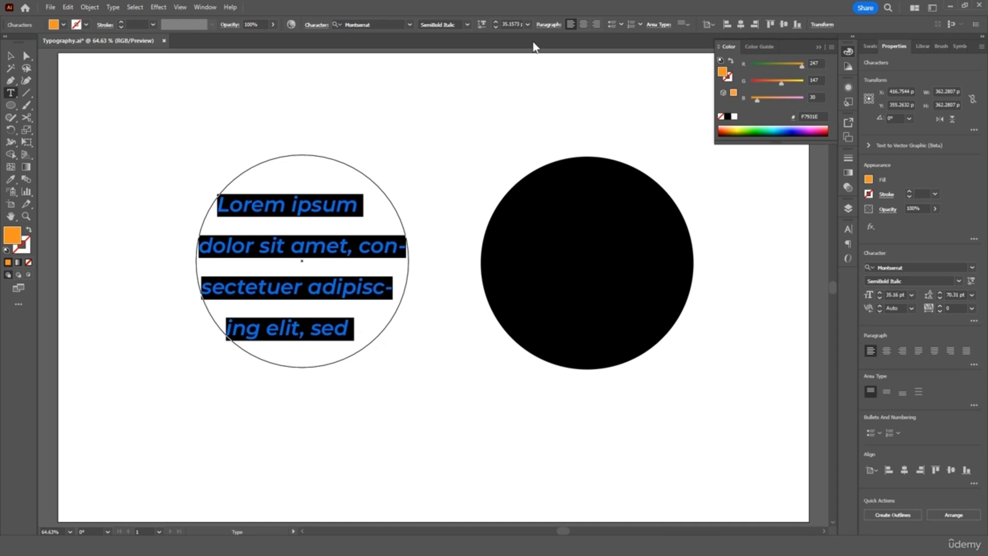
# Step: Set the selected circle text to a font size of 11 pt and a leading of 11 pt
pyautogui.click(527, 24)
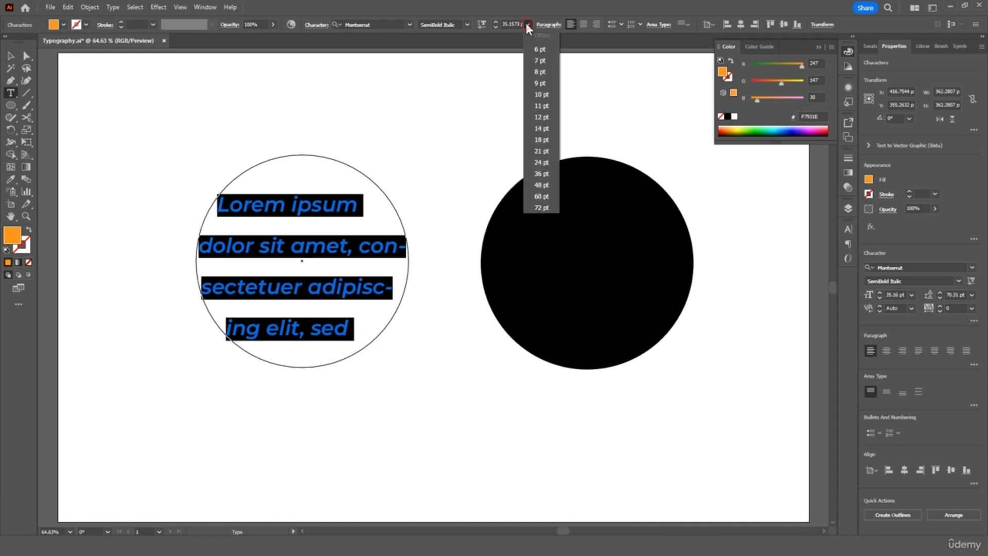
pyautogui.click(542, 106)
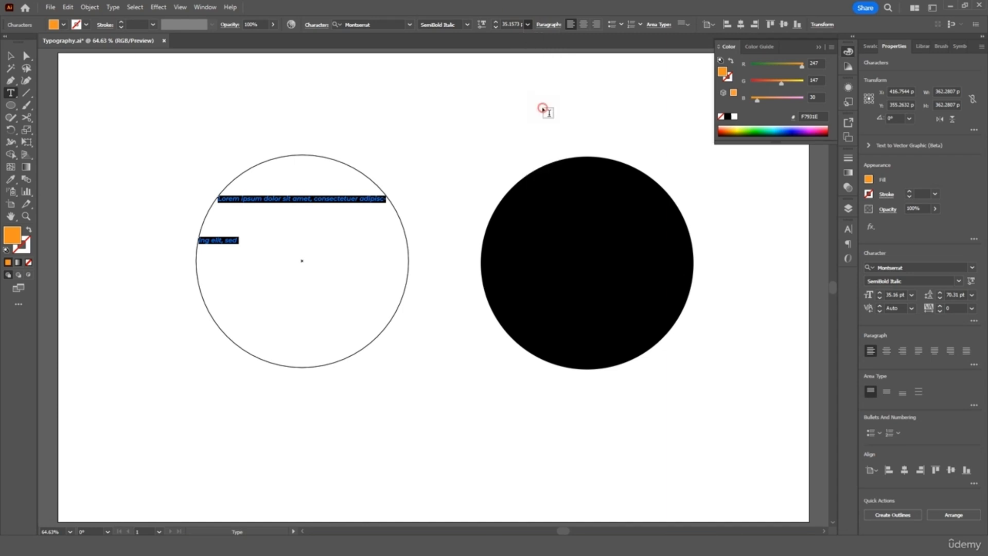
pyautogui.click(972, 295)
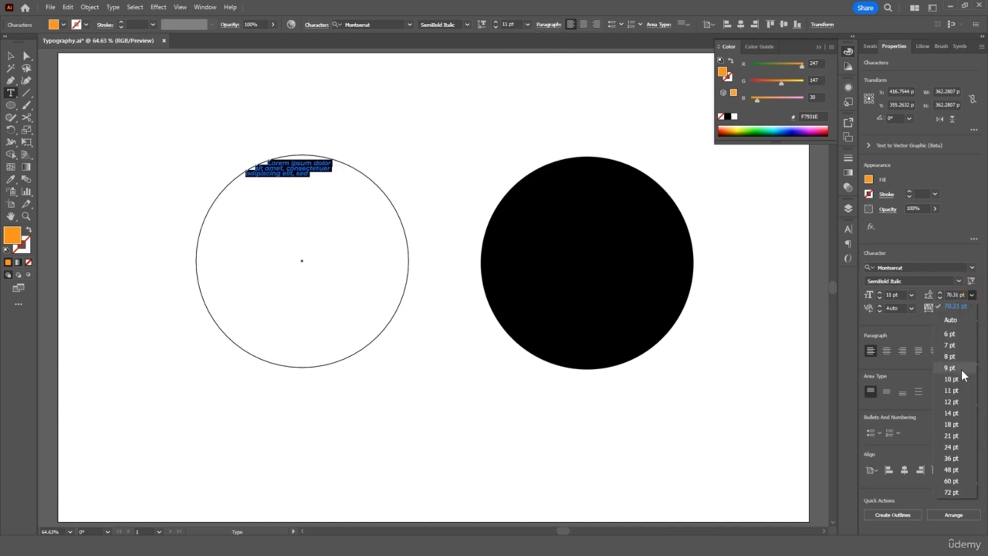
pyautogui.click(953, 390)
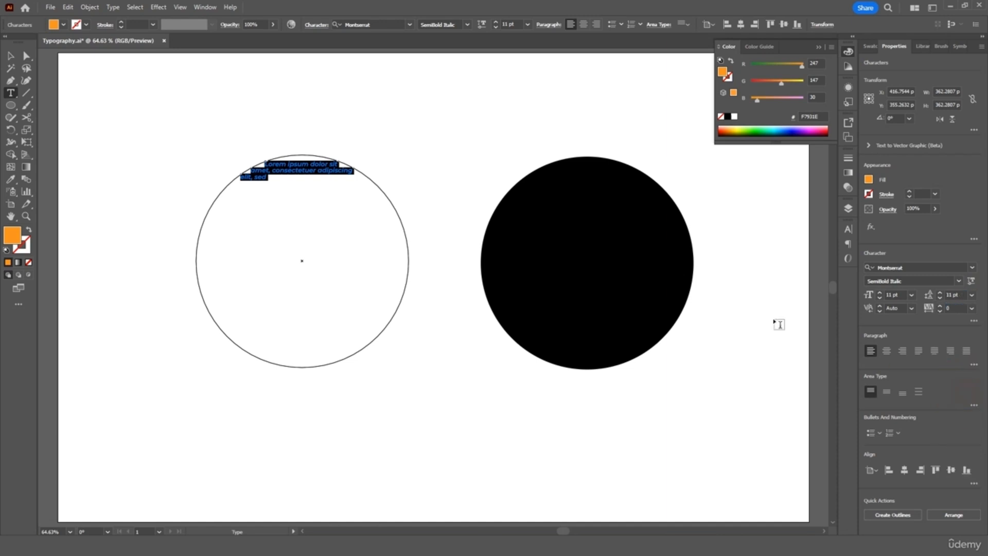
# Step: Copy the placeholder sentence and paste it repeatedly at the text's end until the left circle is filled, and deselect it
pyautogui.click(293, 181)
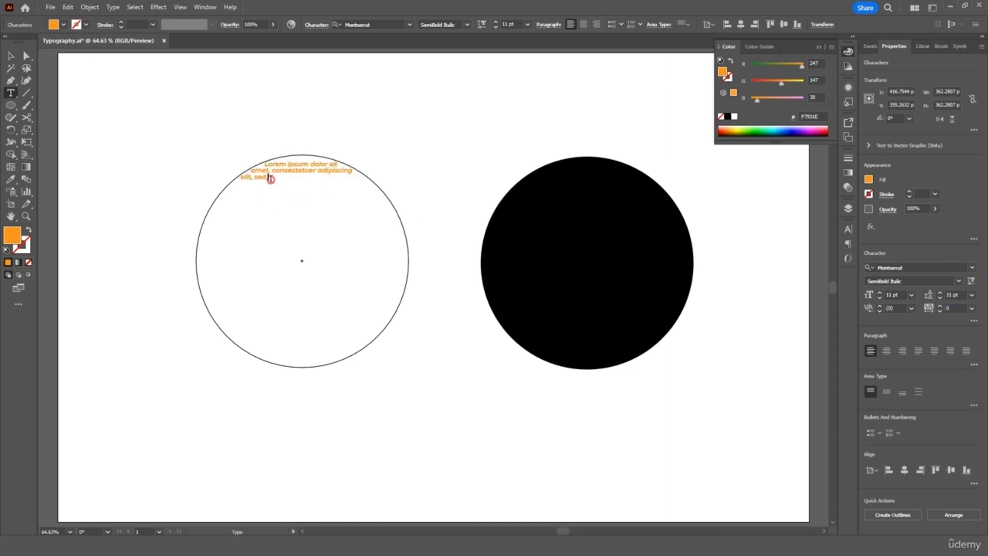
pyautogui.tripleClick(270, 179)
pyautogui.hotkey('ctrl', 'c')
pyautogui.click(289, 180)
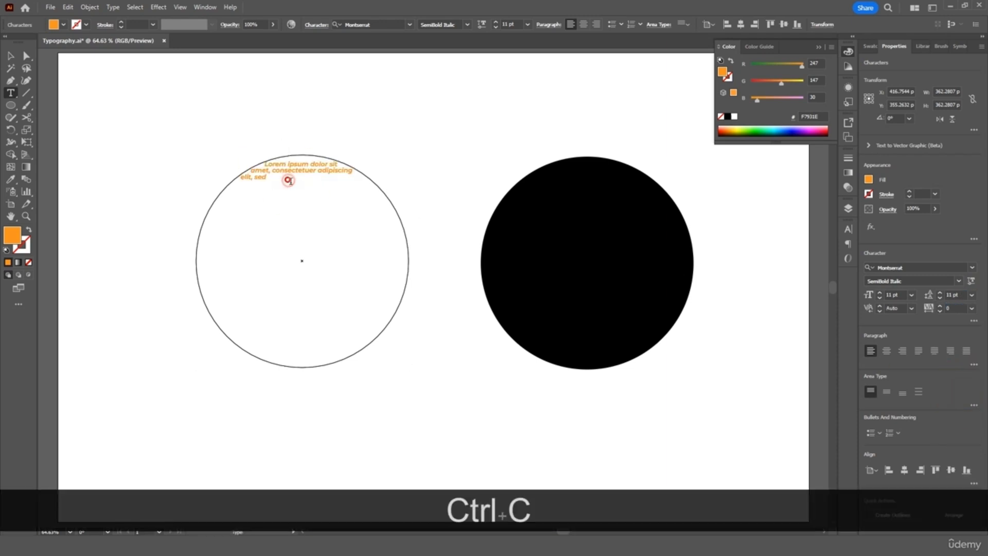
pyautogui.hotkey('ctrl', 'v')
pyautogui.hotkey('ctrl', 'v')
pyautogui.hotkey('ctrl', 'v')
pyautogui.hotkey('ctrl', 'v')
pyautogui.hotkey('ctrl', 'v')
pyautogui.hotkey('ctrl', 'v')
pyautogui.hotkey('ctrl', 'v')
pyautogui.hotkey('ctrl', 'v')
pyautogui.hotkey('ctrl', 'v')
pyautogui.hotkey('ctrl', 'v')
pyautogui.hotkey('ctrl', 'v')
pyautogui.hotkey('ctrl', 'v')
pyautogui.hotkey('ctrl', 'v')
pyautogui.hotkey('ctrl', 'v')
pyautogui.hotkey('ctrl', 'v')
pyautogui.hotkey('ctrl', 'v')
pyautogui.hotkey('ctrl', 'v')
pyautogui.hotkey('ctrl', 'v')
pyautogui.hotkey('ctrl', 'v')
pyautogui.hotkey('ctrl', 'v')
pyautogui.hotkey('ctrl', 'v')
pyautogui.hotkey('ctrl', 'v')
pyautogui.hotkey('ctrl', 'v')
pyautogui.hotkey('ctrl', 'v')
pyautogui.hotkey('ctrl', 'v')
pyautogui.click(10, 55)
pyautogui.click(129, 107)
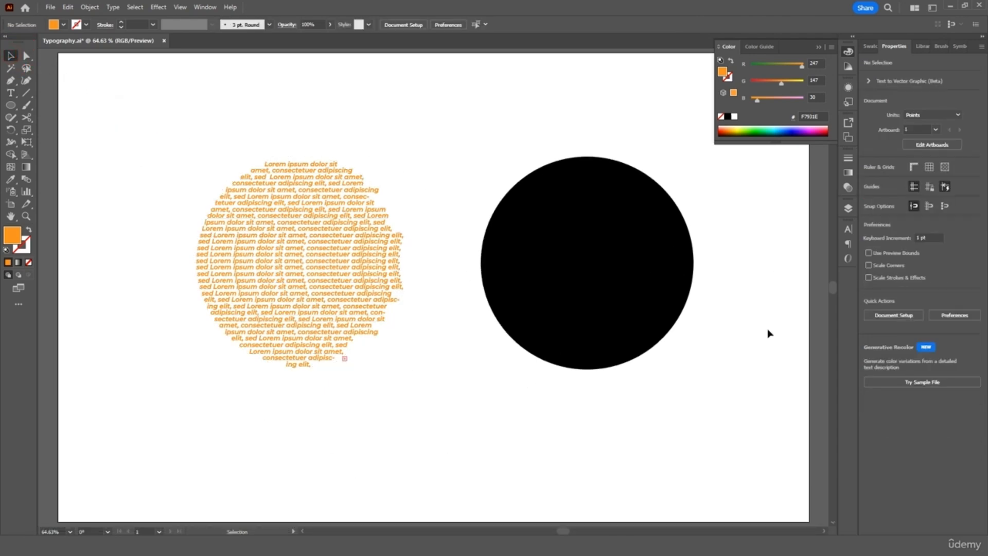
# Step: Place type along the outline of the right circle, starting at its upper left, and deselect it
pyautogui.click(10, 92)
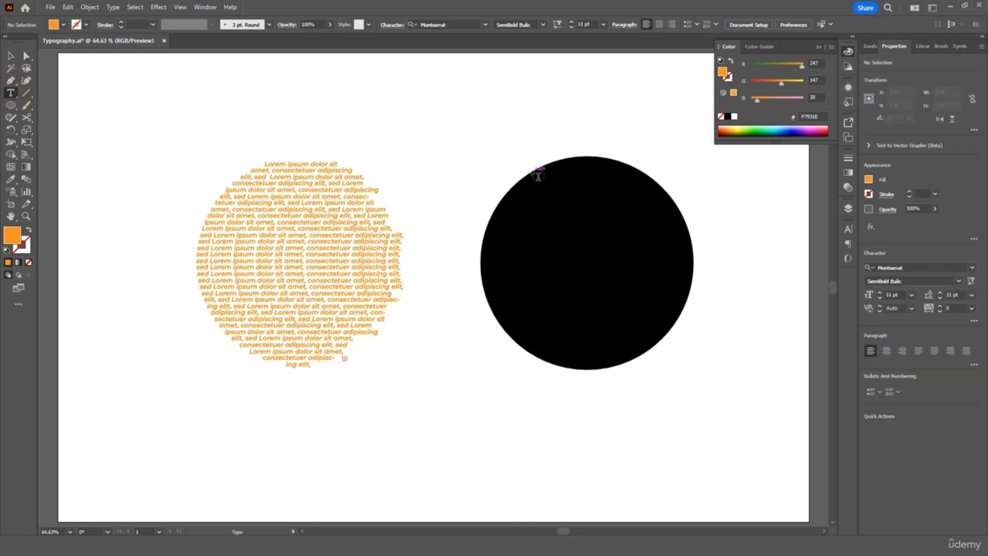
pyautogui.keyDown('alt'); pyautogui.click(533, 166); pyautogui.keyUp('alt')
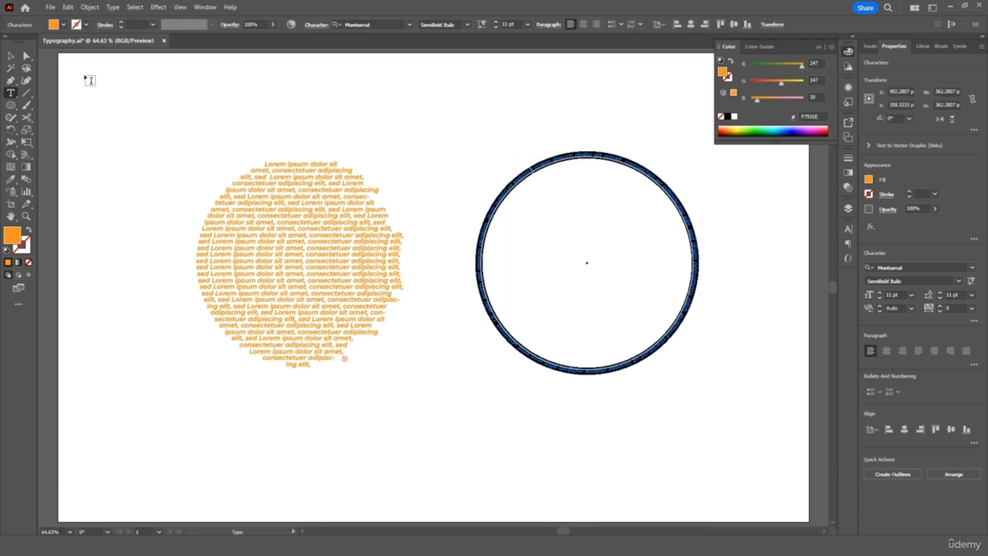
pyautogui.click(10, 55)
pyautogui.click(580, 98)
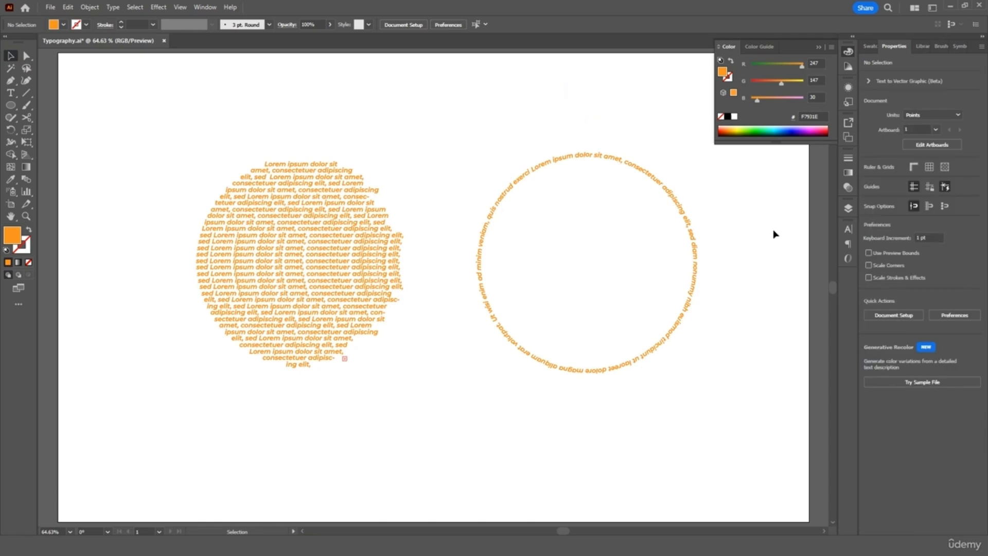
# Step: Move the ring of text to about X 860, Y 362 pt and colour it red
pyautogui.moveTo(591, 159); pyautogui.dragTo(566, 160)
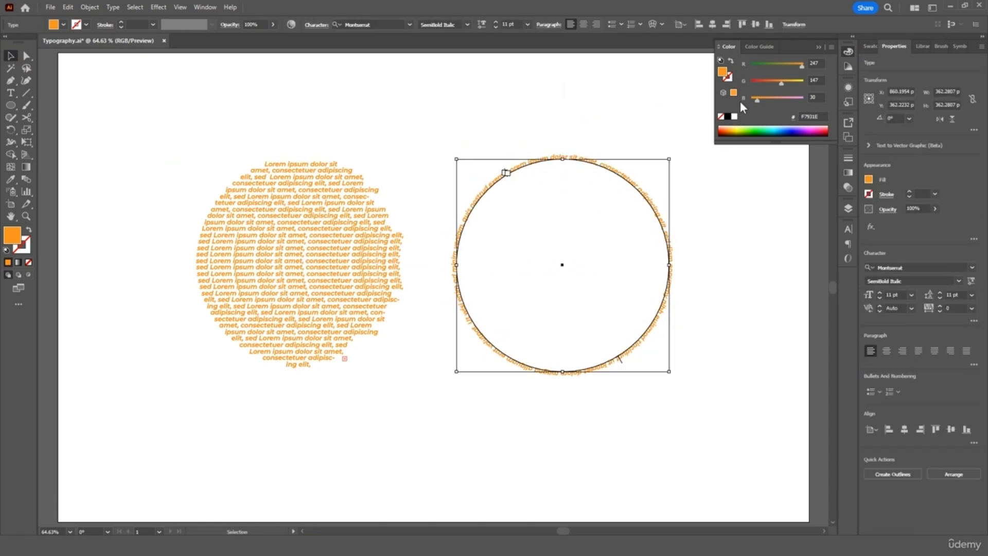
pyautogui.click(759, 81)
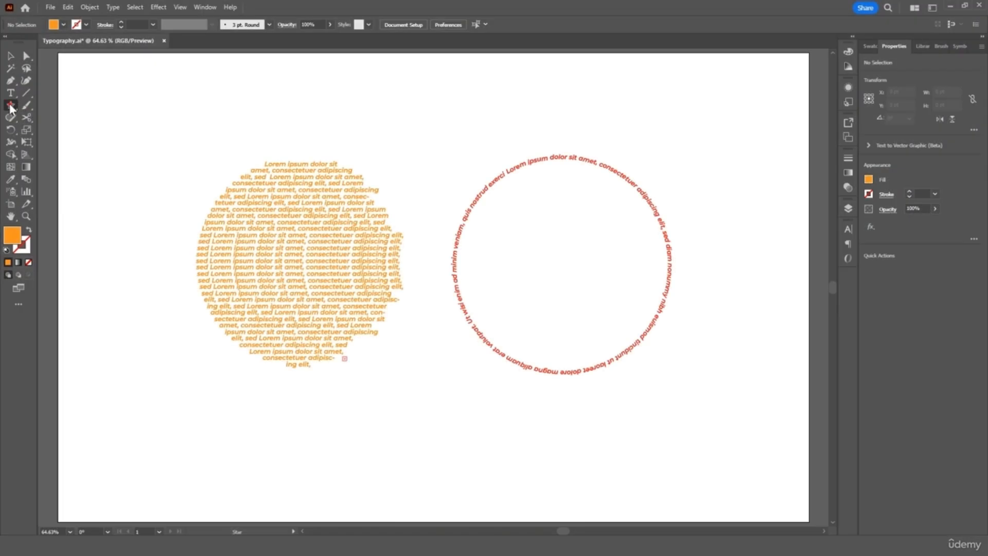
# Step: Draw an orange five-pointed star about 297 pt wide and 285 pt high and centre it inside the red ring of text
pyautogui.click(10, 106)
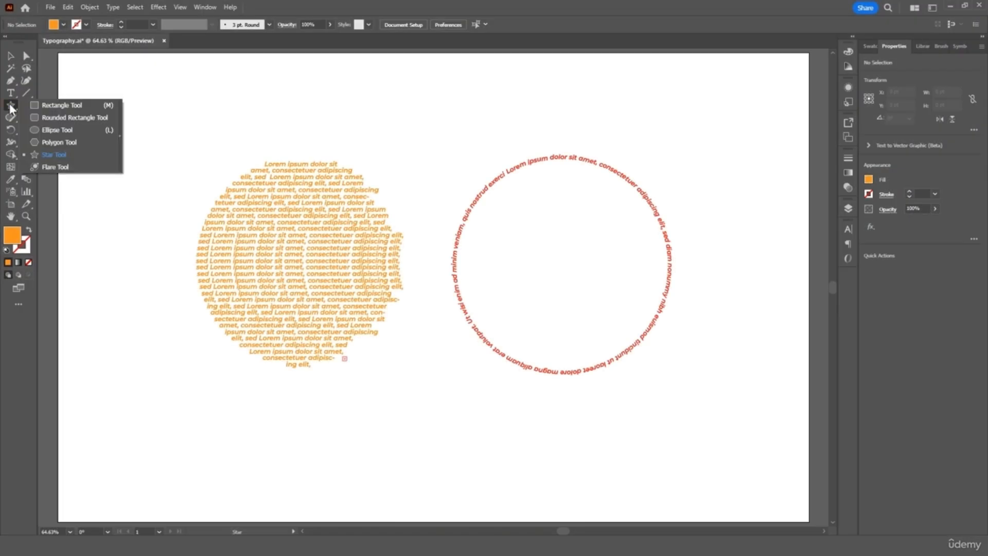
pyautogui.click(254, 116)
pyautogui.click(518, 305)
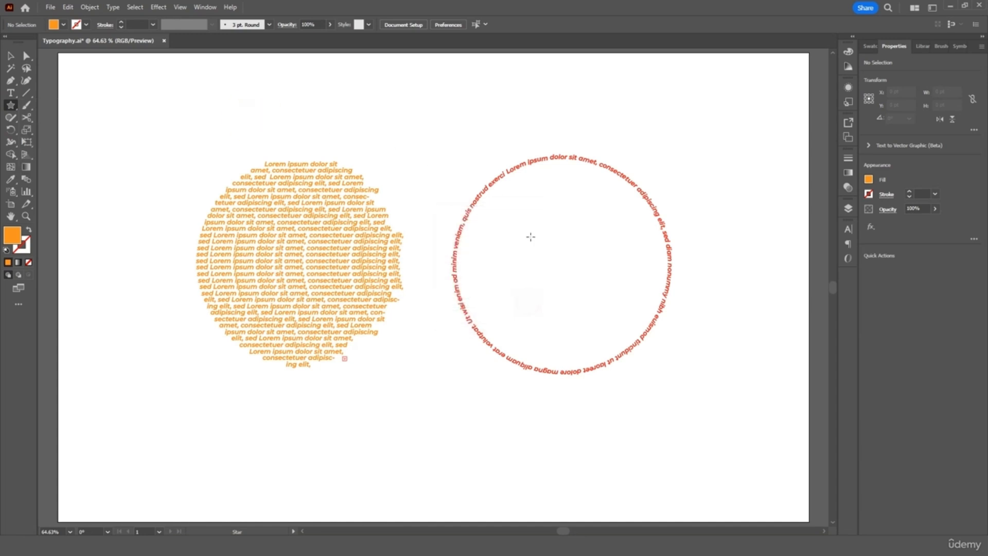
pyautogui.moveTo(521, 223); pyautogui.dragTo(571, 297)
pyautogui.click(11, 55)
pyautogui.click(485, 229)
pyautogui.moveTo(529, 235); pyautogui.dragTo(569, 280)
# Step: Place type along the star's outline, starting on its upper-left edge
pyautogui.click(11, 92)
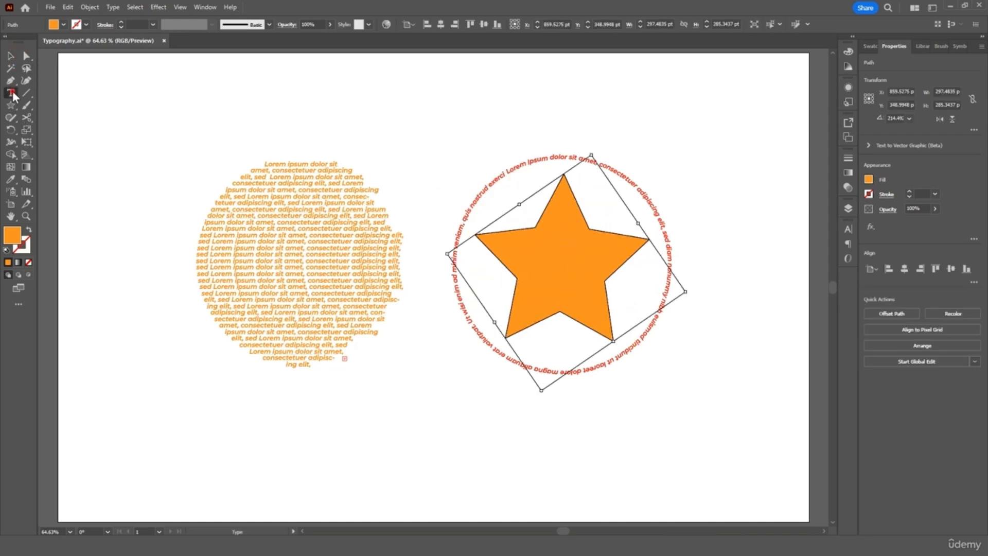
pyautogui.keyDown('alt'); pyautogui.click(510, 230); pyautogui.keyUp('alt')
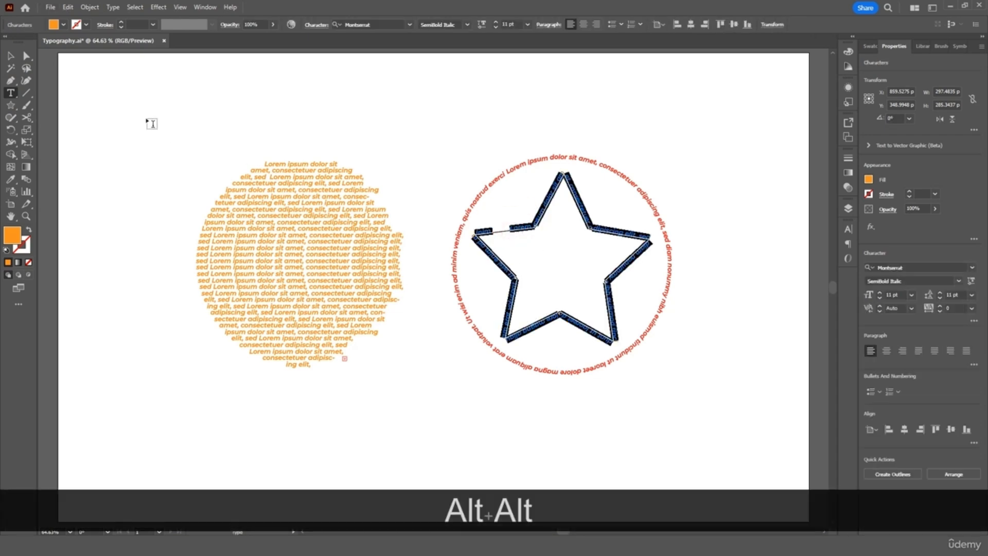
pyautogui.click(10, 56)
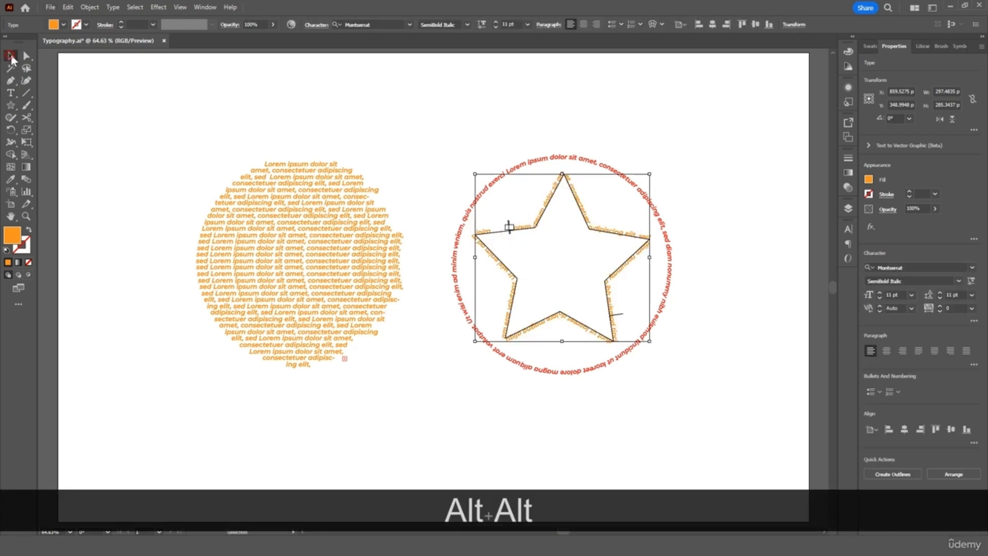
# Step: Add "dasd" at the end of the star's text to fill the gap in its outline, and deselect it
pyautogui.doubleClick(490, 230)
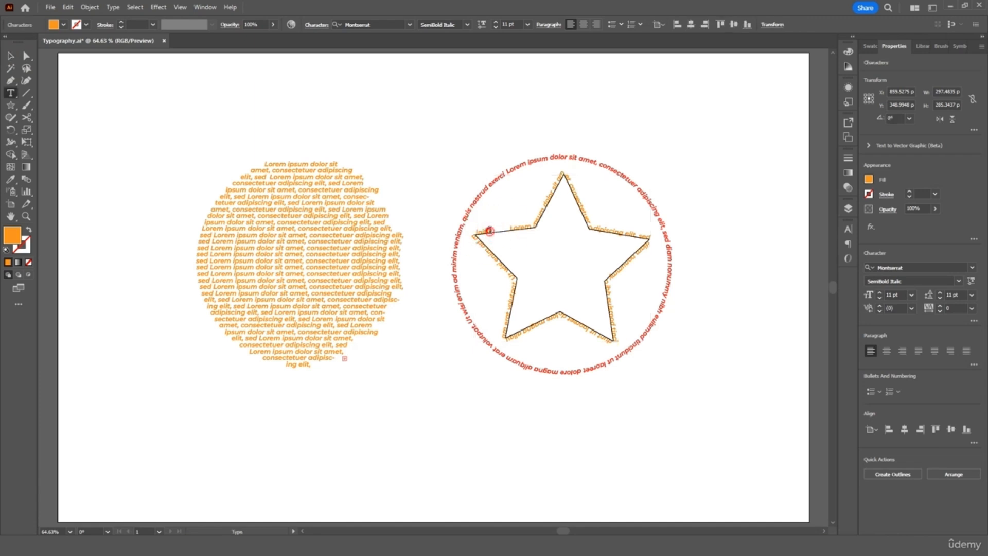
pyautogui.write('dasd')
pyautogui.click(11, 55)
pyautogui.click(195, 116)
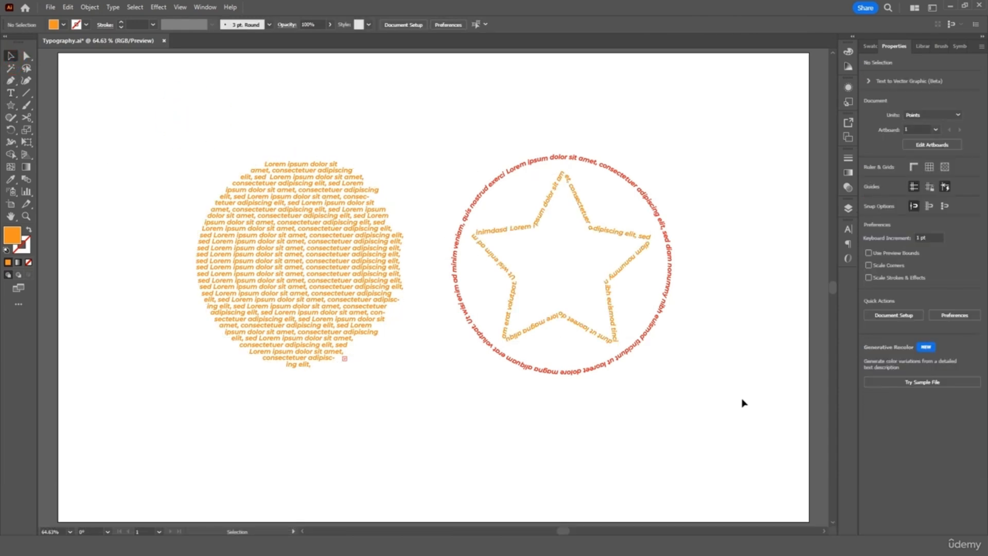
# Step: Move the two circular texts up and apart, and place the star text below and centred between them
pyautogui.moveTo(621, 284); pyautogui.dragTo(485, 437)
pyautogui.click(438, 155)
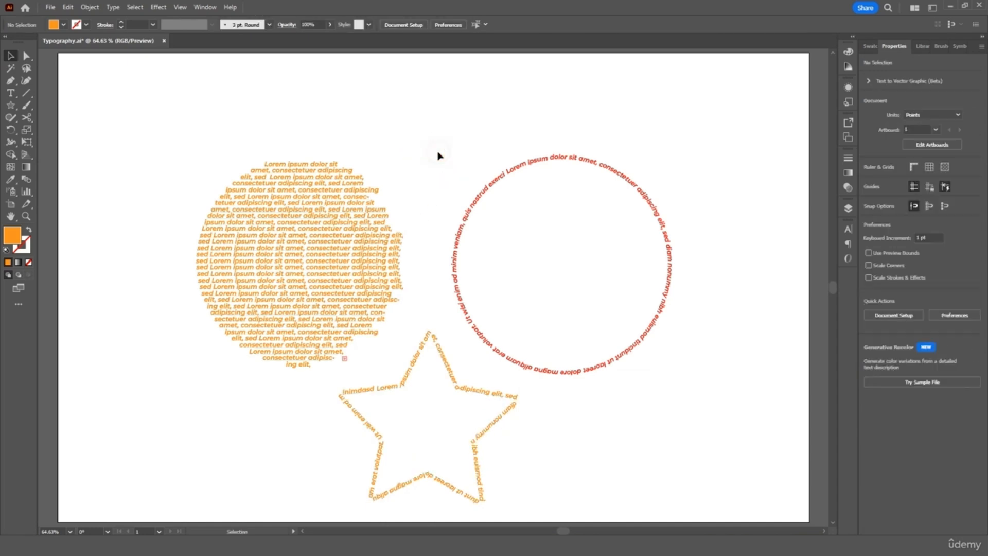
pyautogui.moveTo(484, 190); pyautogui.dragTo(546, 153)
pyautogui.moveTo(349, 221); pyautogui.dragTo(306, 170)
pyautogui.moveTo(430, 338); pyautogui.dragTo(430, 280)
pyautogui.moveTo(430, 280); pyautogui.dragTo(431, 280)
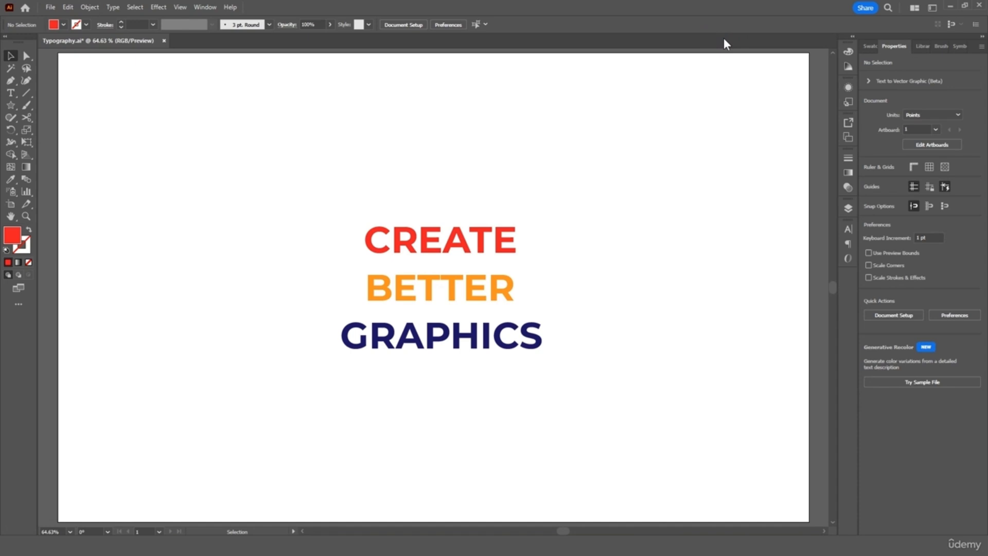
# Step: Start making a warp envelope from the word CREATE
pyautogui.click(438, 242)
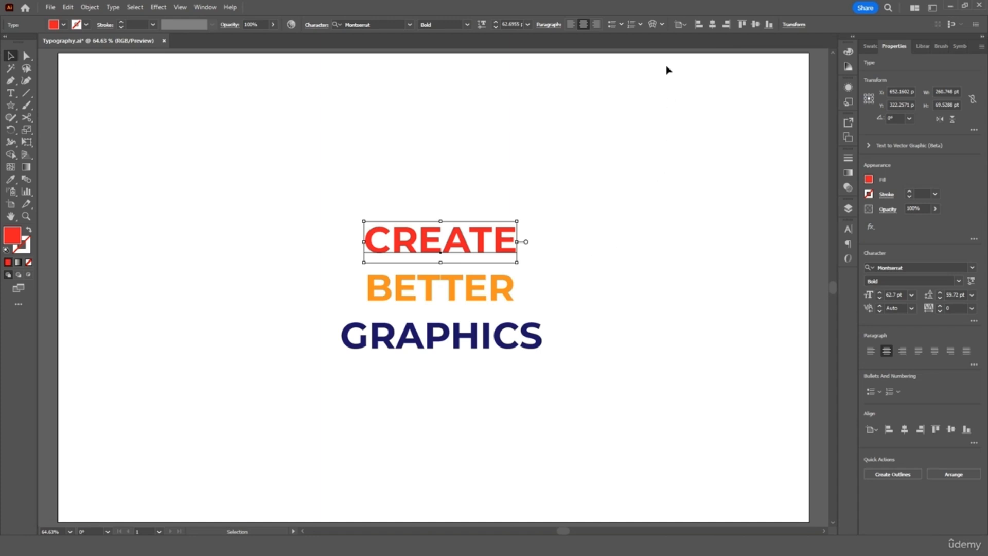
pyautogui.click(662, 24)
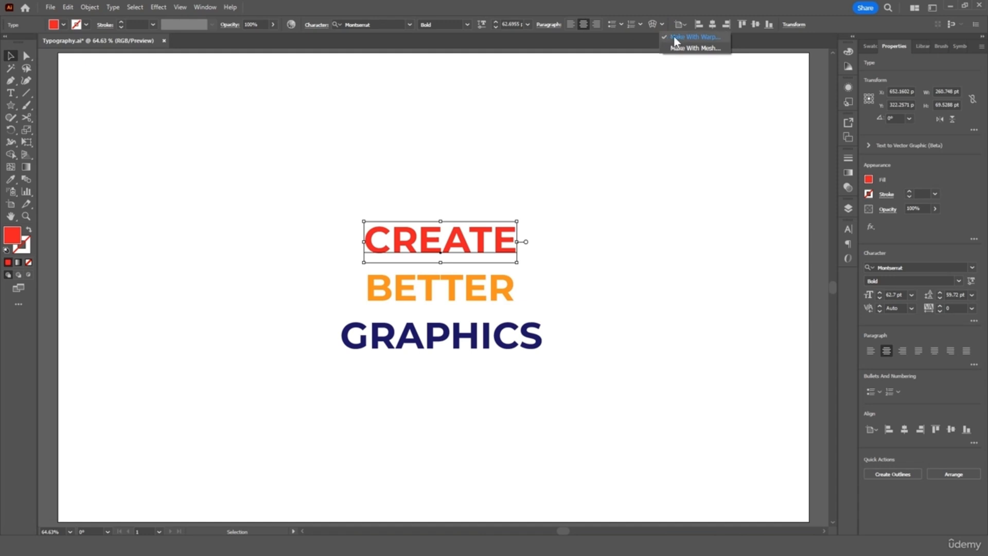
pyautogui.click(652, 23)
pyautogui.click(652, 23)
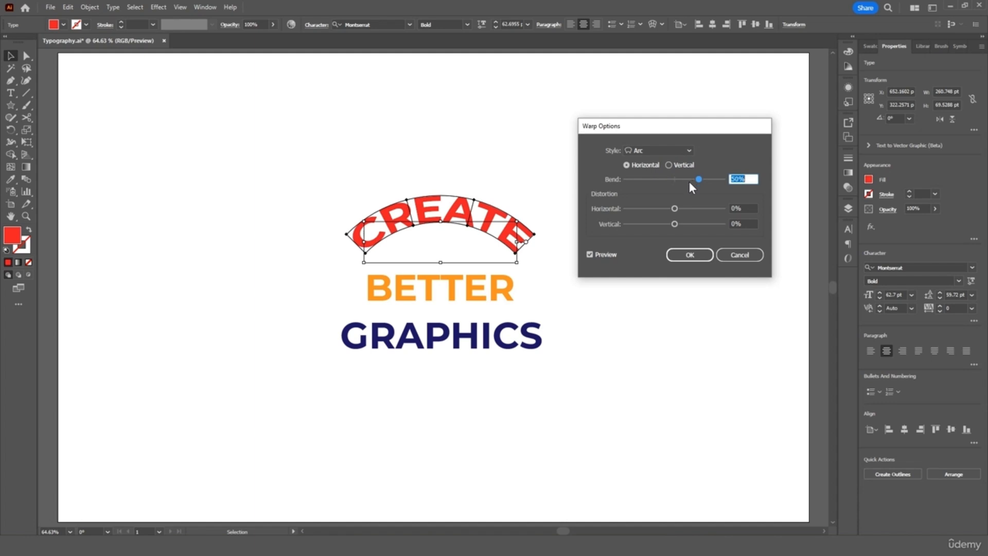
# Step: Preview the Arc Lower, Arc Upper, Arch, Bulge, Shell Lower, Shell Upper and Flag warp styles on CREATE
pyautogui.click(675, 149)
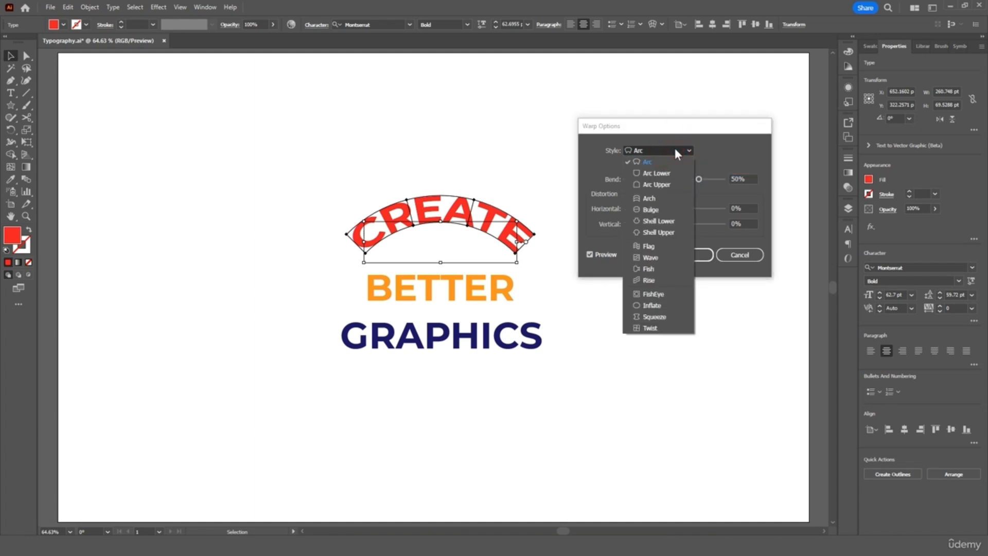
pyautogui.click(669, 175)
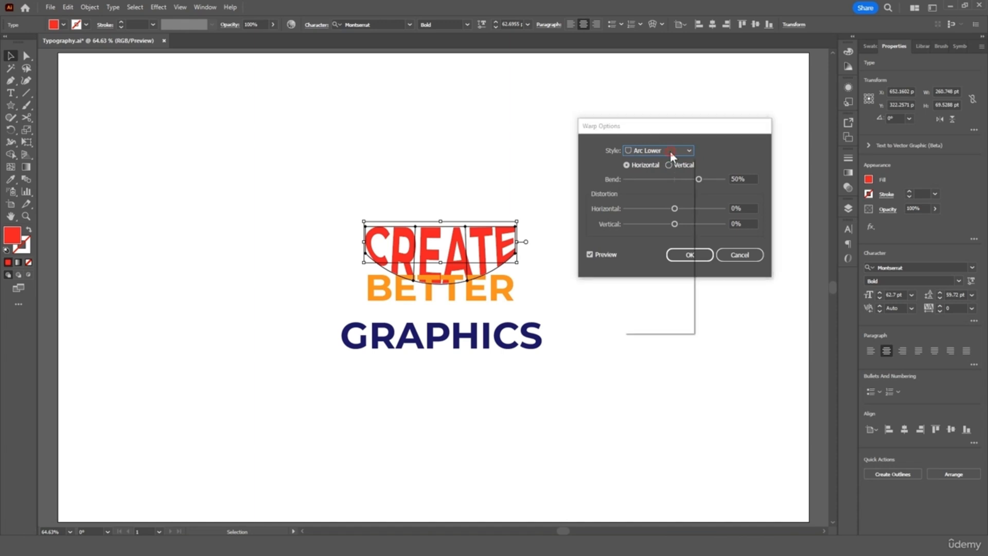
pyautogui.click(672, 153)
pyautogui.click(668, 181)
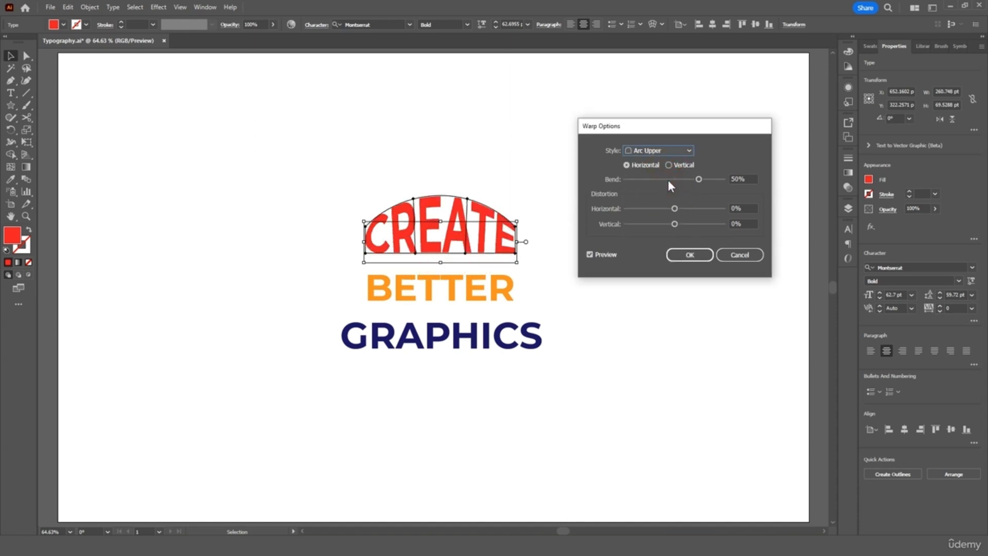
pyautogui.click(671, 151)
pyautogui.click(666, 195)
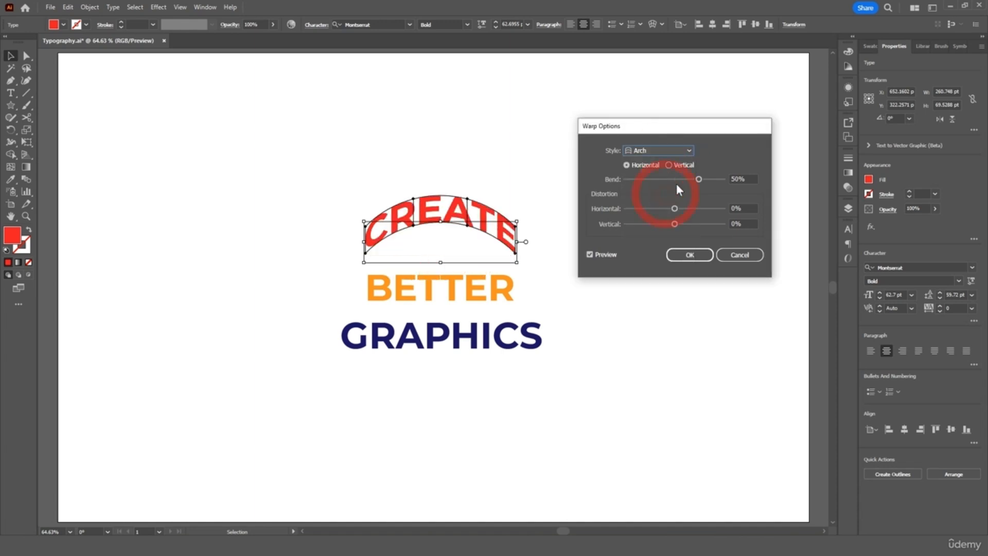
pyautogui.click(680, 152)
pyautogui.click(671, 209)
pyautogui.click(685, 149)
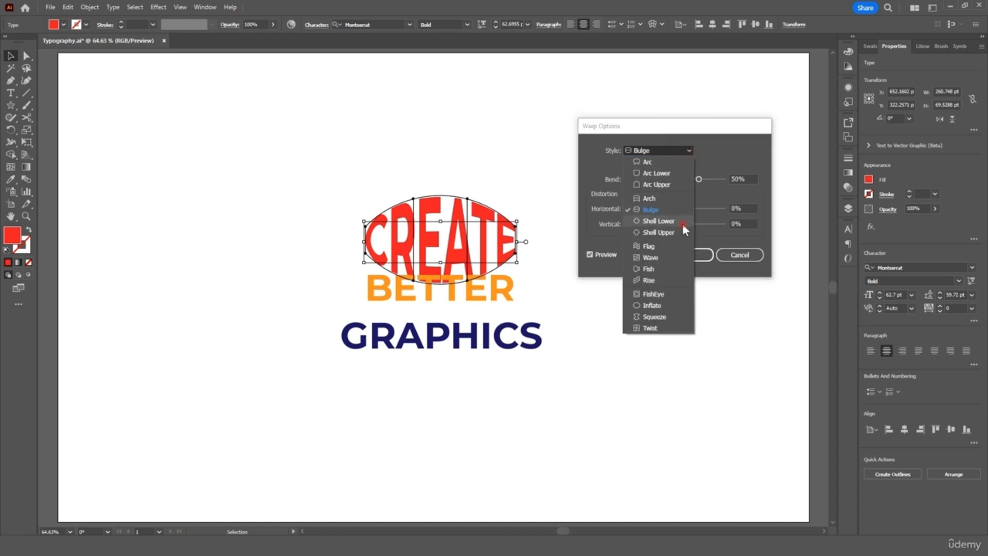
pyautogui.click(659, 221)
pyautogui.click(686, 149)
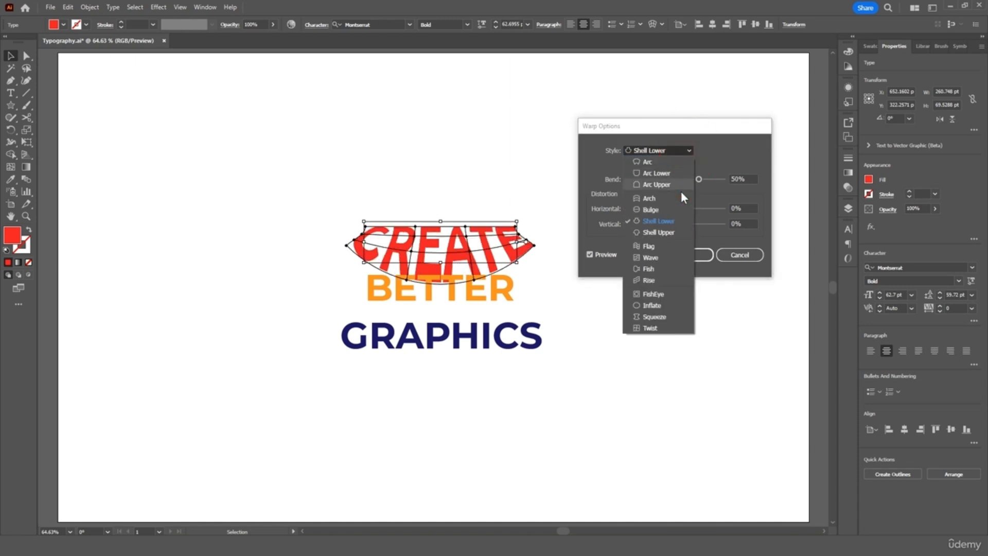
pyautogui.click(671, 231)
pyautogui.click(675, 149)
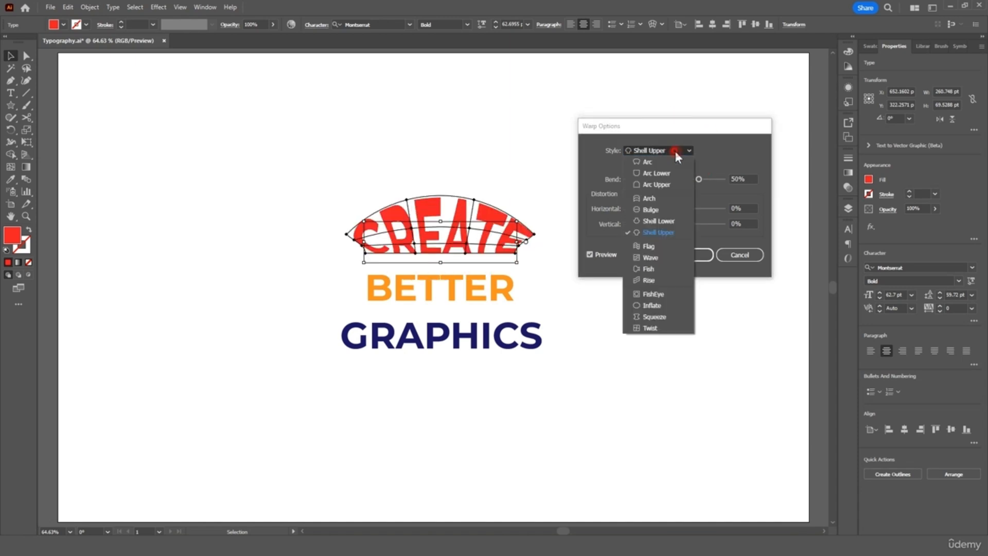
pyautogui.click(675, 236)
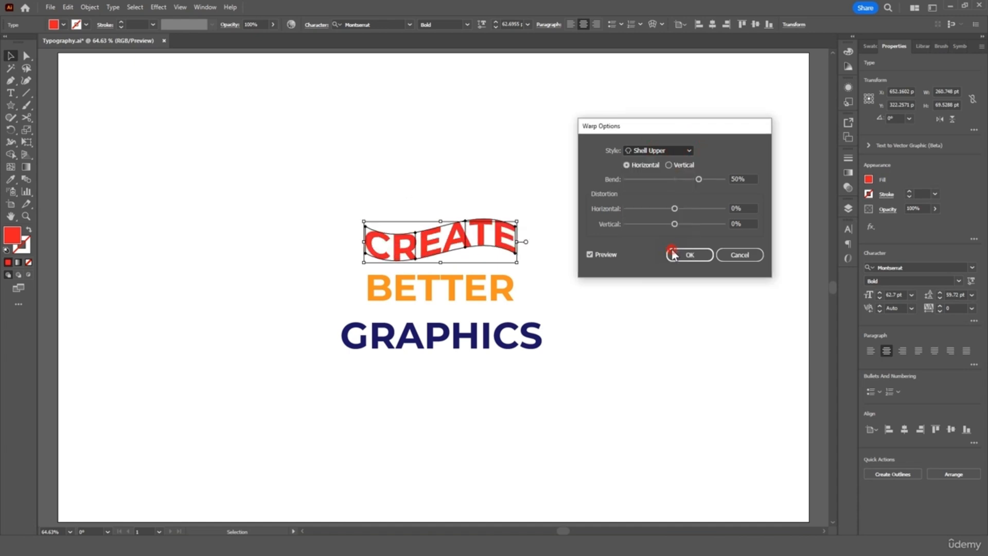
# Step: Warp CREATE with the Arc Upper style at 52% bend, and move the word down slightly toward BETTER
pyautogui.click(684, 151)
pyautogui.click(665, 184)
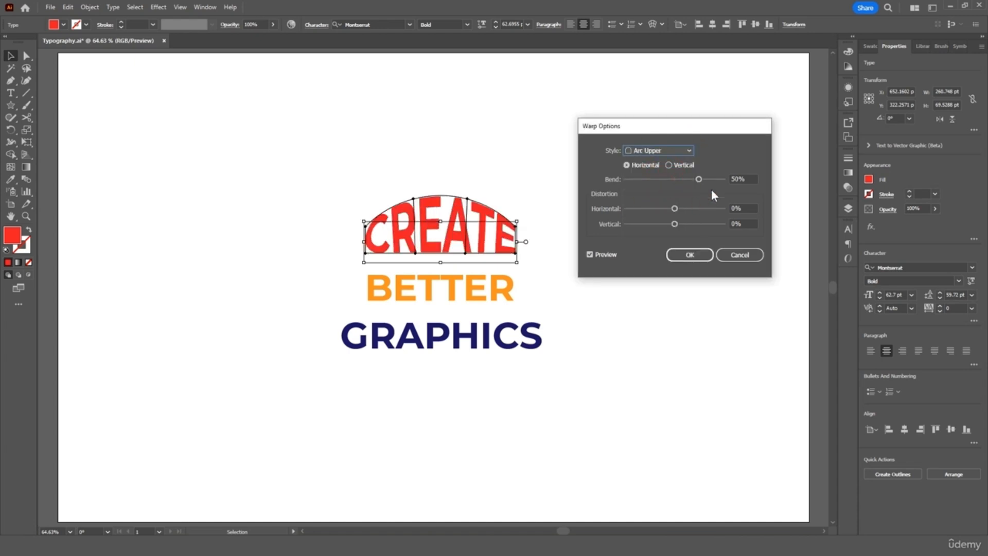
pyautogui.moveTo(697, 181)
pyautogui.mouseDown()
pyautogui.moveTo(649, 180)
pyautogui.moveTo(699, 182)
pyautogui.mouseUp()
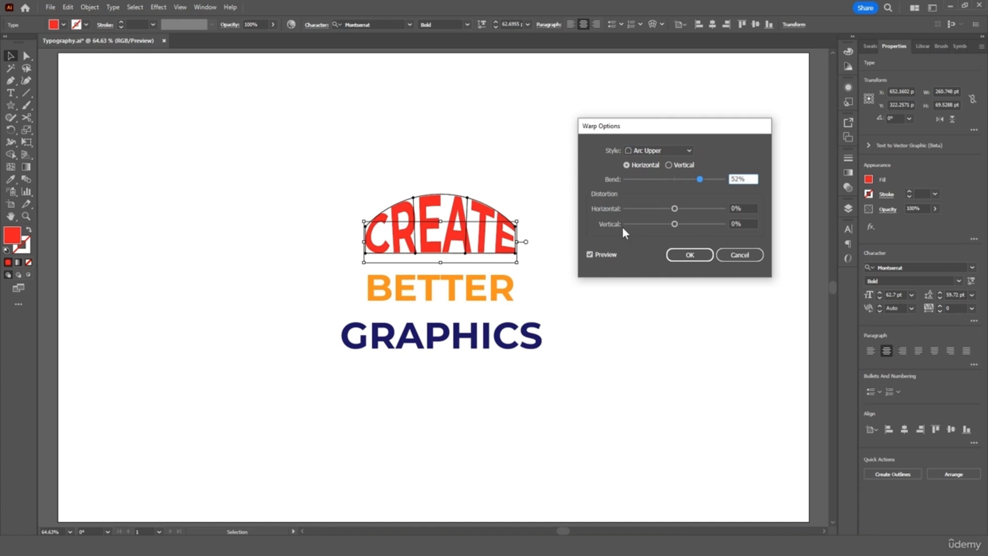
pyautogui.click(698, 255)
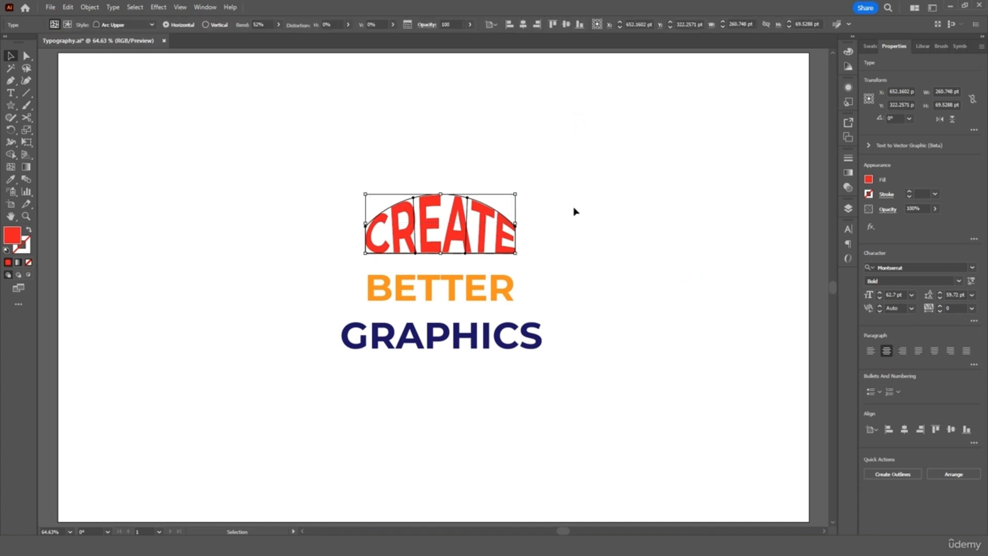
pyautogui.click(563, 194)
pyautogui.moveTo(480, 225); pyautogui.dragTo(481, 231)
pyautogui.click(510, 160)
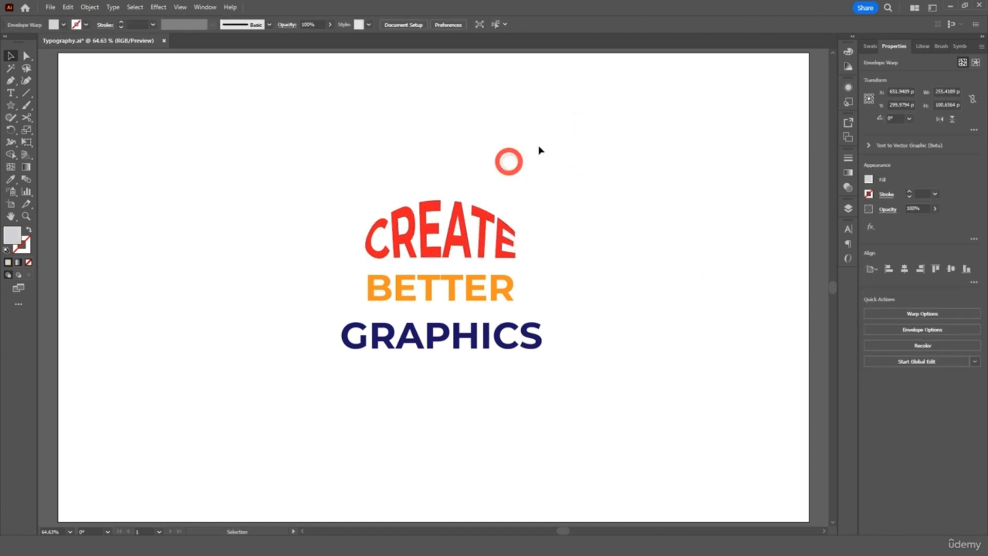
# Step: Warp GRAPHICS with the Arc Lower style at 52% bend, and fit it beneath BETTER at about the same width
pyautogui.moveTo(499, 342); pyautogui.dragTo(499, 337)
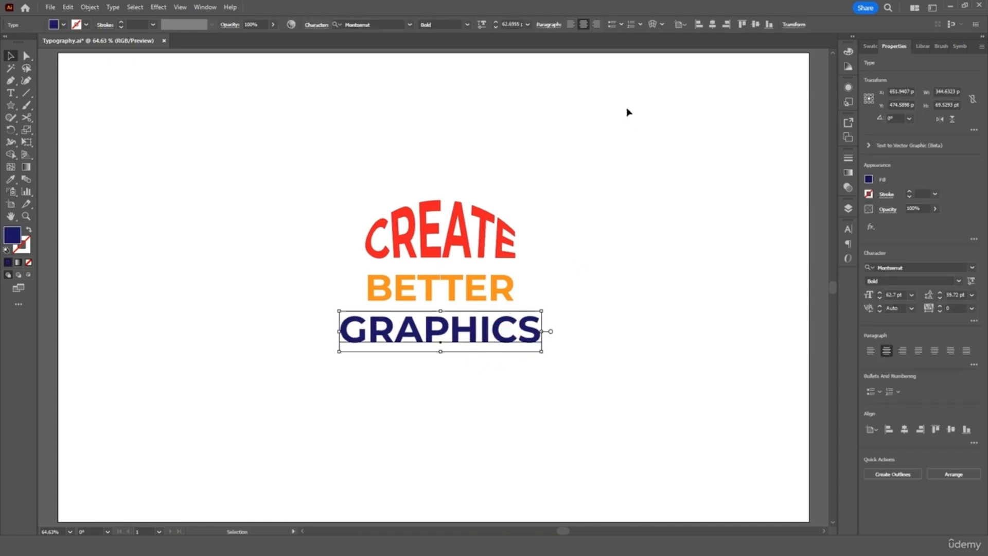
pyautogui.click(653, 24)
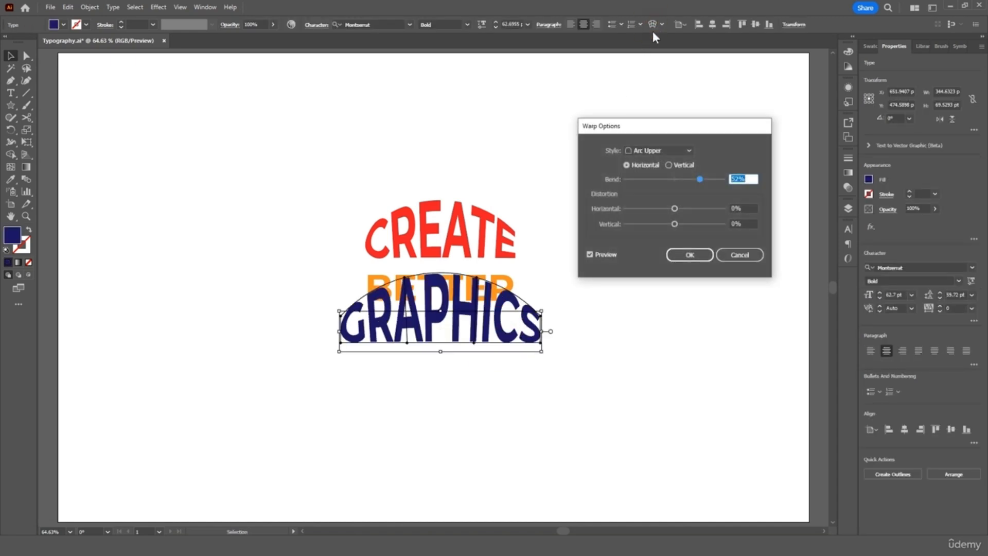
pyautogui.click(669, 150)
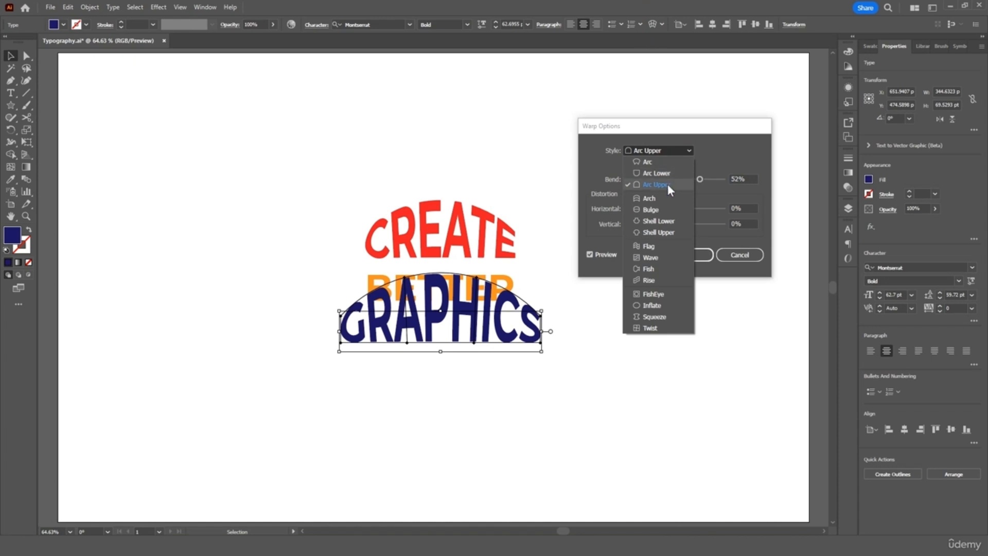
pyautogui.click(668, 173)
pyautogui.click(693, 255)
pyautogui.moveTo(493, 338); pyautogui.dragTo(471, 354)
pyautogui.click(605, 265)
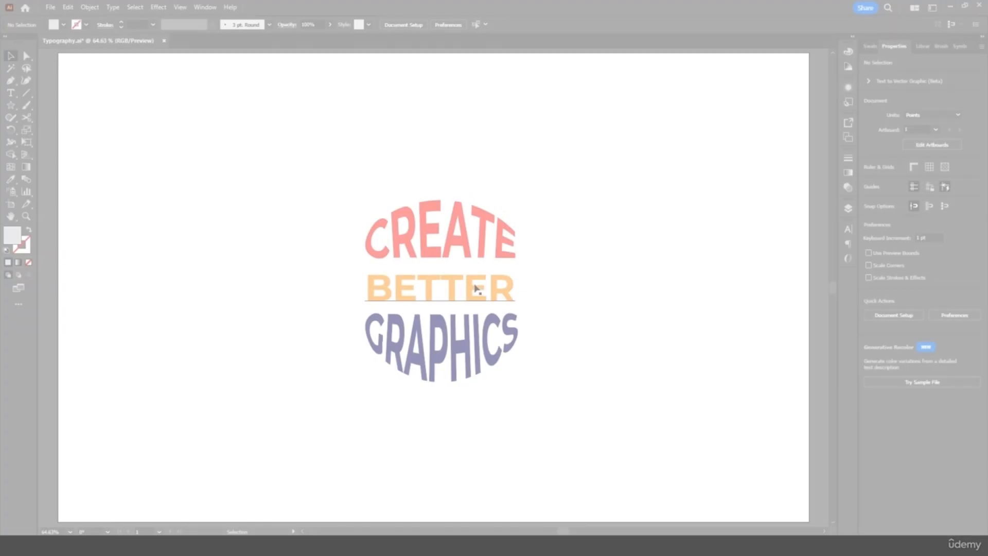
# Step: Turn BETTER into an envelope mesh with 4 rows and 4 columns, and move the word up slightly
pyautogui.click(476, 287)
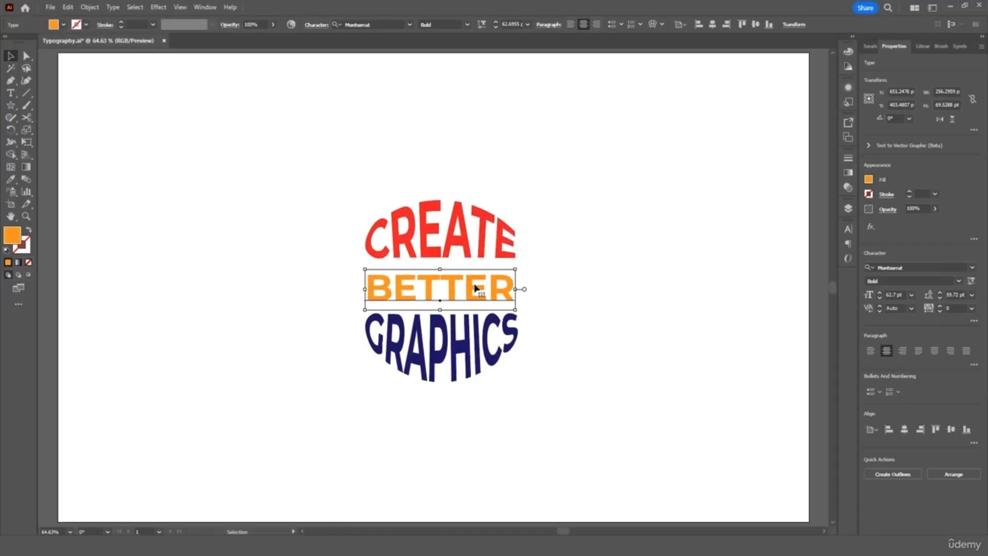
pyautogui.click(662, 26)
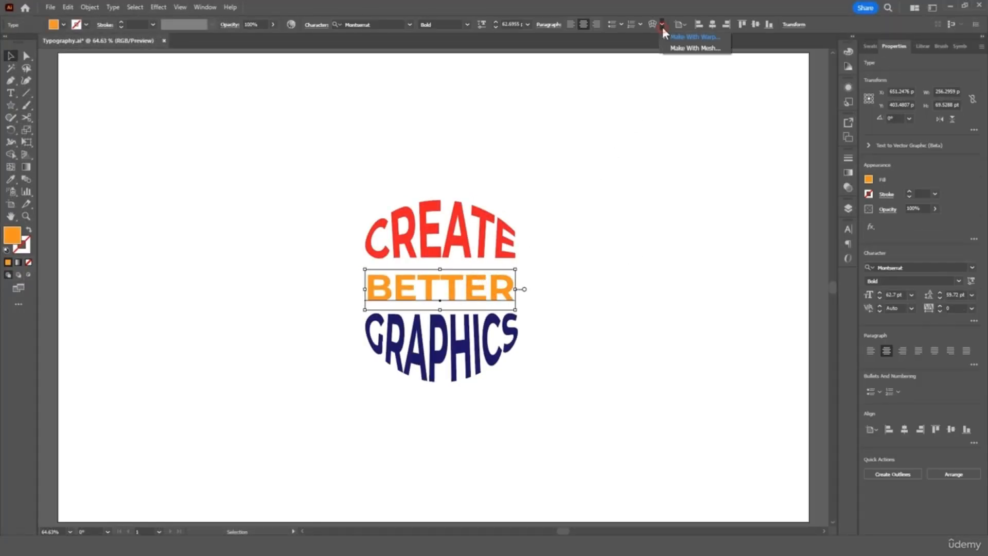
pyautogui.click(685, 48)
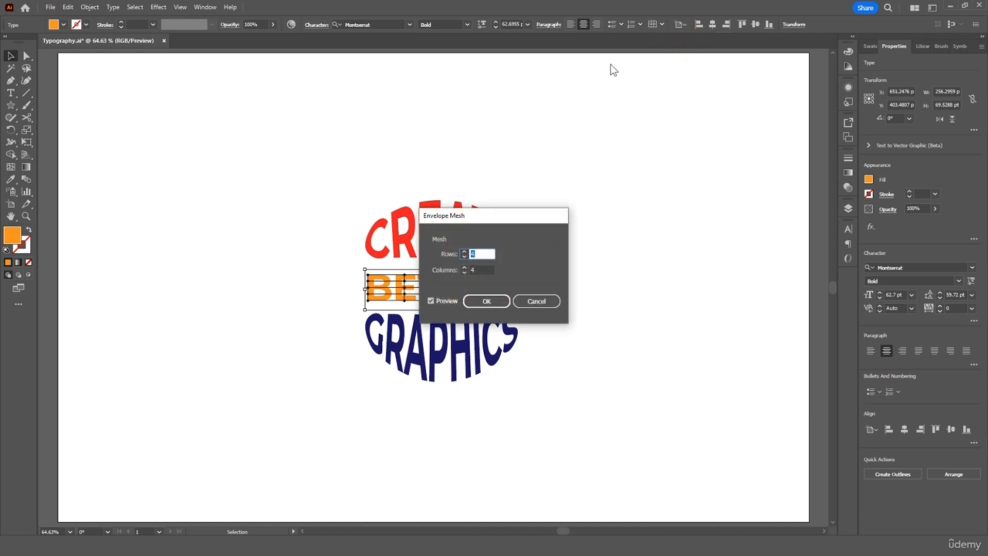
pyautogui.click(487, 302)
pyautogui.hotkey('ctrl', '=')
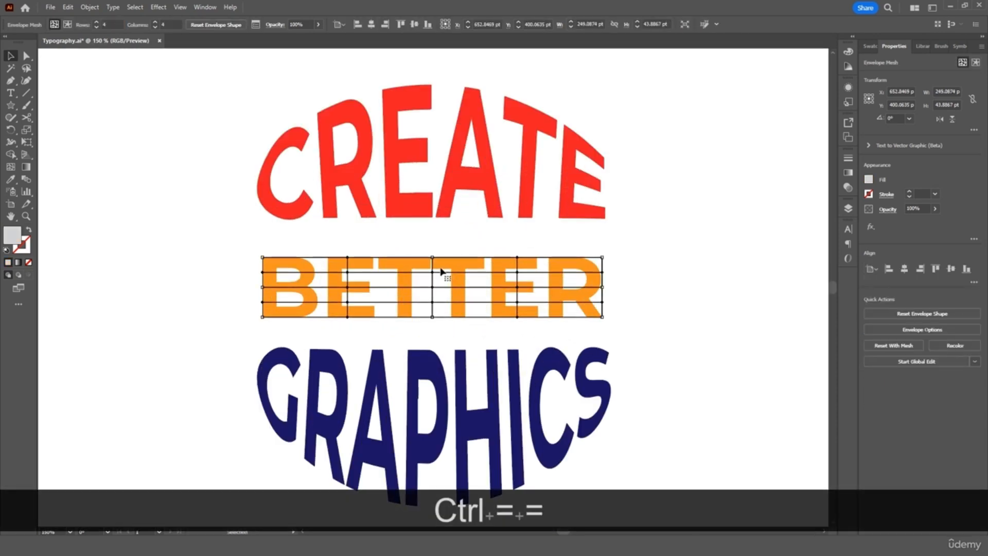
pyautogui.hotkey('ctrl', '=')
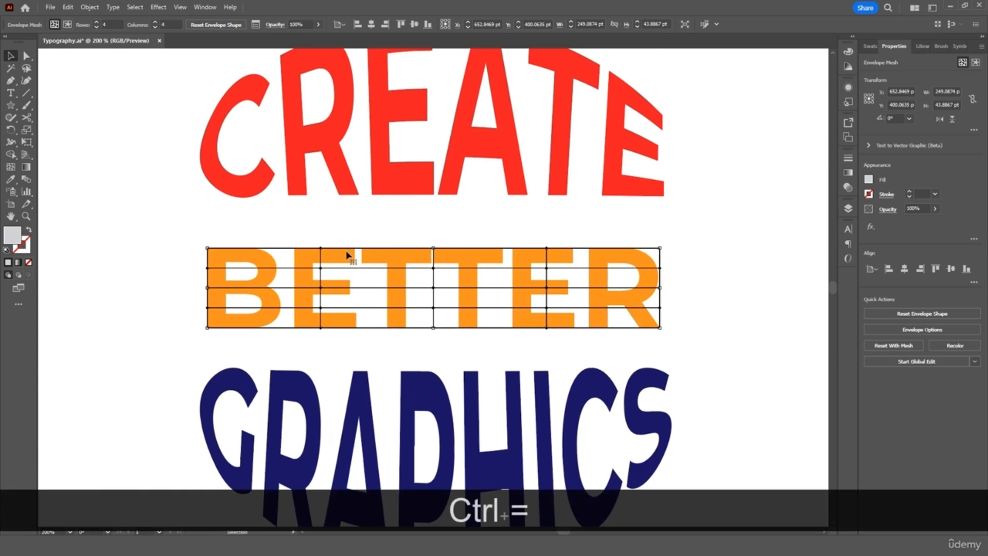
pyautogui.moveTo(320, 248)
pyautogui.mouseDown()
pyautogui.moveTo(320, 233)
pyautogui.moveTo(320, 243)
pyautogui.mouseUp()
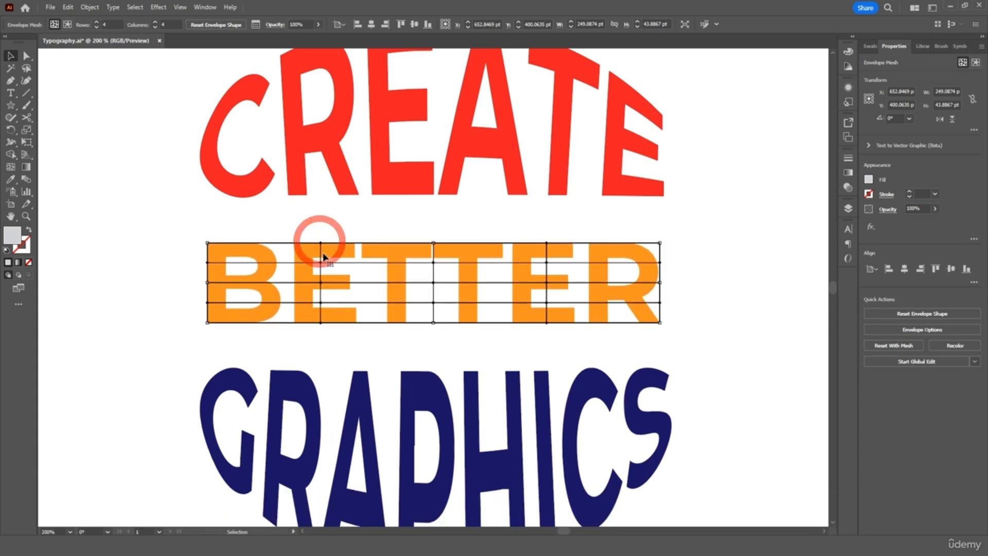
# Step: Distort BETTER's first inner and middle mesh lines by pulling edge points outward and their centre points to the right
pyautogui.click(26, 57)
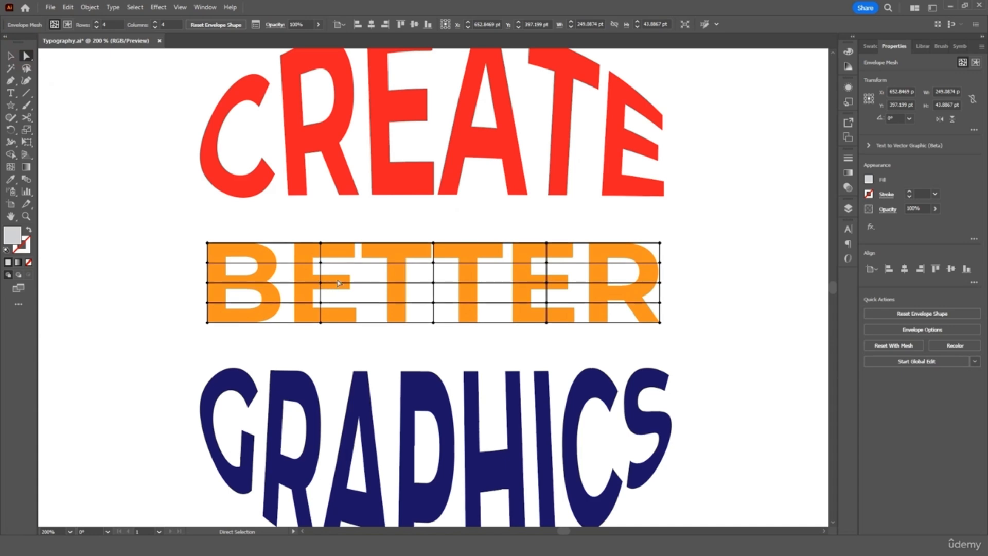
pyautogui.click(321, 246)
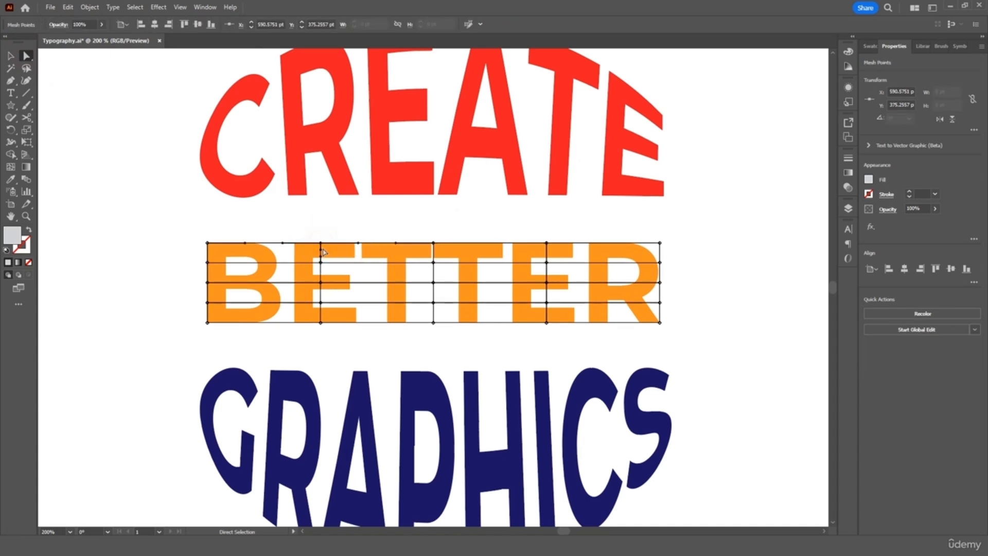
pyautogui.moveTo(322, 243); pyautogui.dragTo(323, 216)
pyautogui.moveTo(322, 324)
pyautogui.mouseDown()
pyautogui.moveTo(331, 309)
pyautogui.moveTo(315, 360)
pyautogui.moveTo(319, 340)
pyautogui.mouseUp()
pyautogui.moveTo(322, 284); pyautogui.dragTo(340, 283)
pyautogui.moveTo(434, 283); pyautogui.dragTo(453, 282)
pyautogui.moveTo(433, 323)
pyautogui.mouseDown()
pyautogui.moveTo(441, 320)
pyautogui.moveTo(436, 340)
pyautogui.mouseUp()
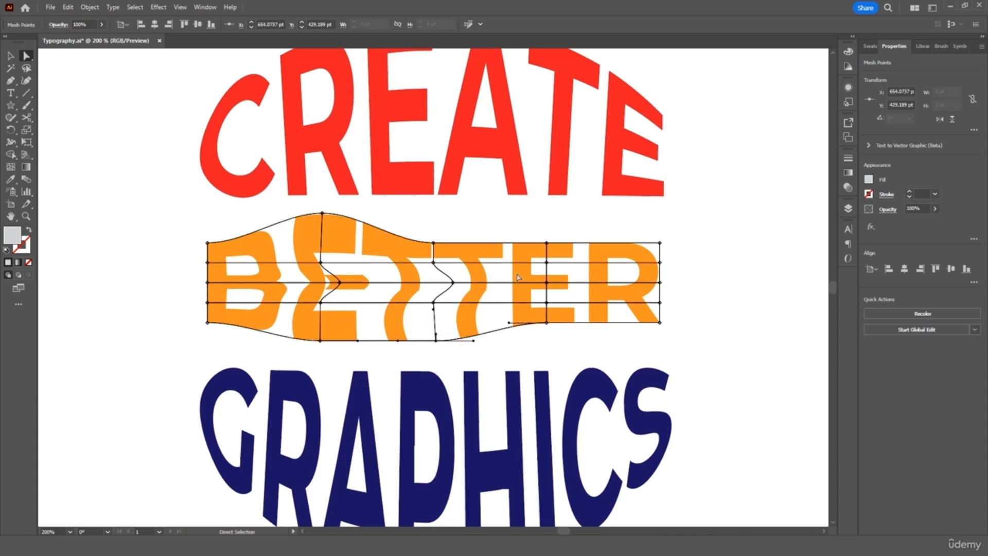
# Step: Pull the mesh points on BETTER's last inner line and its outer corners outward, and deselect the word
pyautogui.moveTo(545, 242); pyautogui.dragTo(549, 215)
pyautogui.moveTo(546, 323); pyautogui.dragTo(552, 351)
pyautogui.moveTo(661, 284)
pyautogui.mouseDown()
pyautogui.moveTo(651, 283)
pyautogui.moveTo(660, 283)
pyautogui.mouseUp()
pyautogui.moveTo(660, 323); pyautogui.dragTo(669, 340)
pyautogui.moveTo(660, 243); pyautogui.dragTo(671, 224)
pyautogui.moveTo(206, 240); pyautogui.dragTo(201, 218)
pyautogui.moveTo(208, 325); pyautogui.dragTo(188, 332)
pyautogui.click(10, 56)
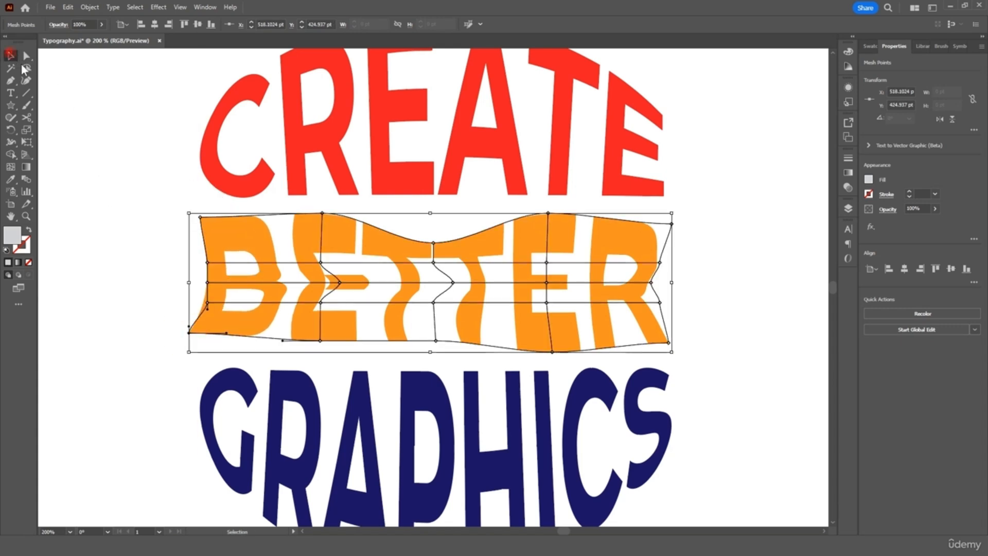
pyautogui.click(100, 121)
pyautogui.click(578, 452)
pyautogui.click(736, 286)
pyautogui.hotkey('ctrl', '0')
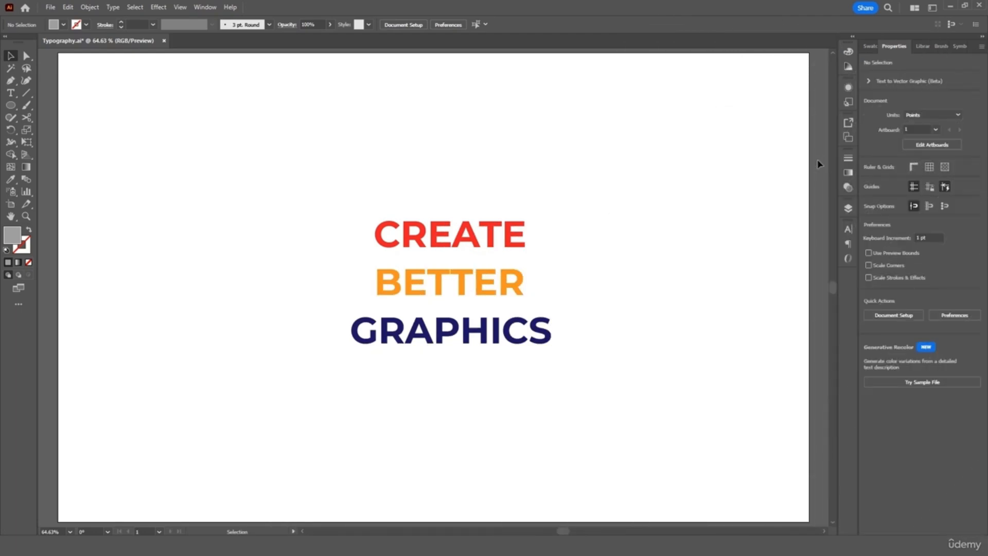
# Step: Move the three words to the artboard's upper-right corner and draw a grey circle about 462 pt across on the left half
pyautogui.moveTo(611, 155); pyautogui.dragTo(313, 397)
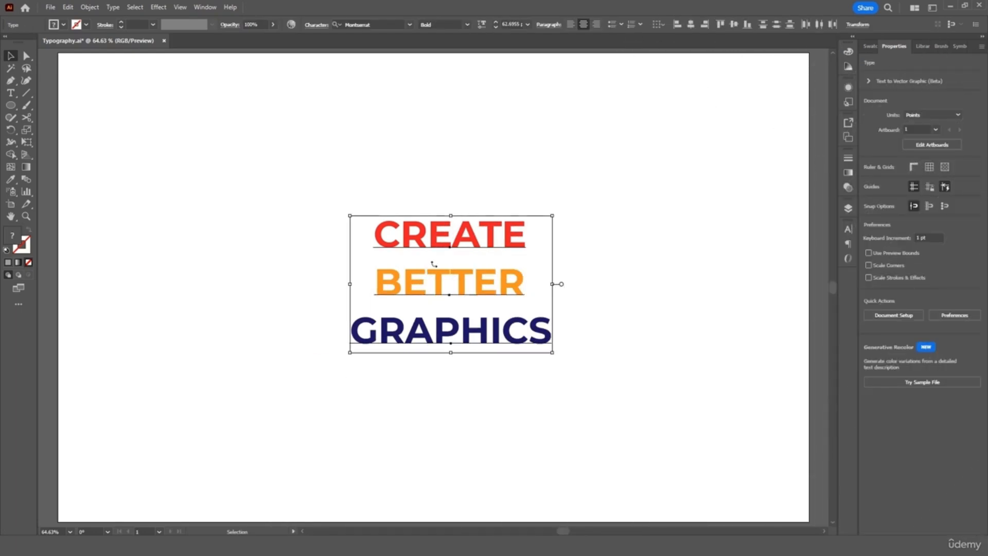
pyautogui.moveTo(437, 239); pyautogui.dragTo(651, 105)
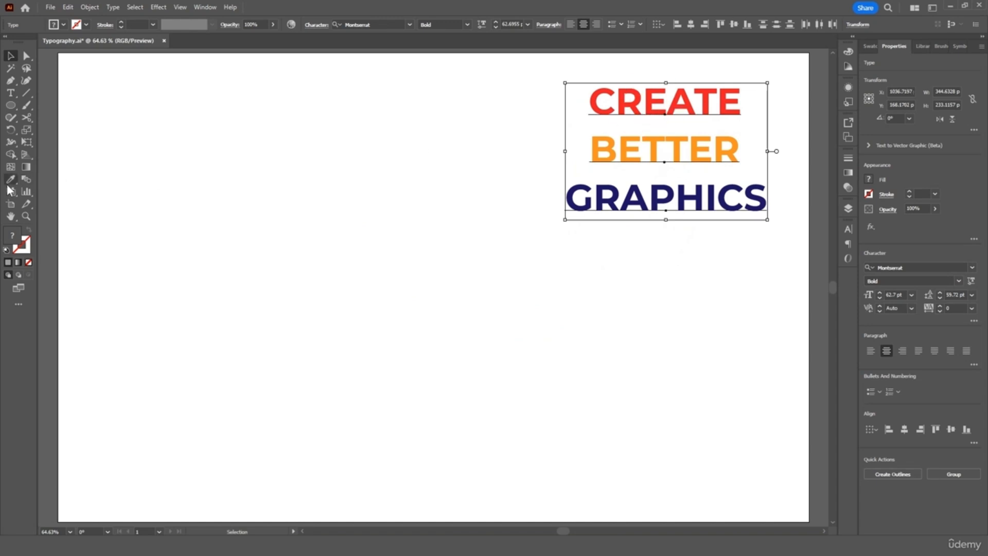
pyautogui.click(11, 109)
pyautogui.moveTo(182, 208)
pyautogui.mouseDown()
pyautogui.moveTo(410, 386)
pyautogui.moveTo(453, 438)
pyautogui.mouseUp()
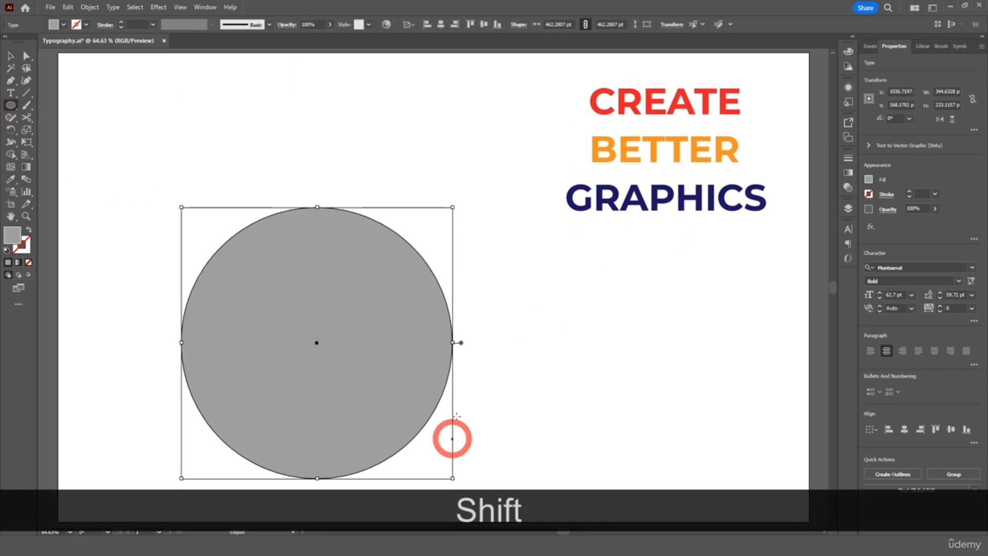
pyautogui.click(11, 56)
pyautogui.moveTo(280, 309); pyautogui.dragTo(307, 242)
pyautogui.click(602, 302)
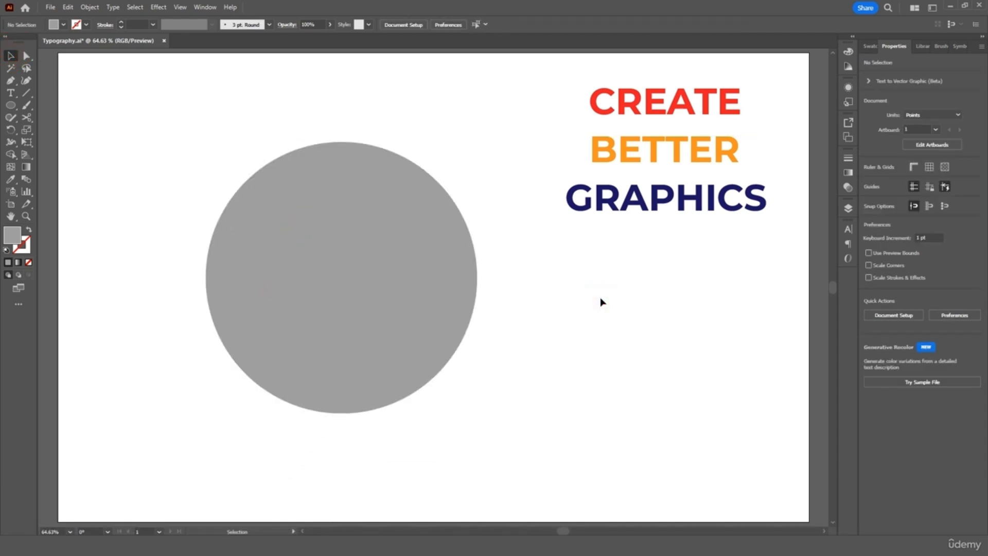
# Step: Move CREATE onto the grey circle and shift the circle slightly down and to the left beneath the word
pyautogui.click(679, 103)
pyautogui.moveTo(678, 103); pyautogui.dragTo(342, 276)
pyautogui.moveTo(441, 252); pyautogui.dragTo(433, 250)
# Step: Distort CREATE into the grey circle's shape with the Envelope Distort command Make with Top Object, and deselect it
pyautogui.moveTo(493, 143); pyautogui.dragTo(423, 220)
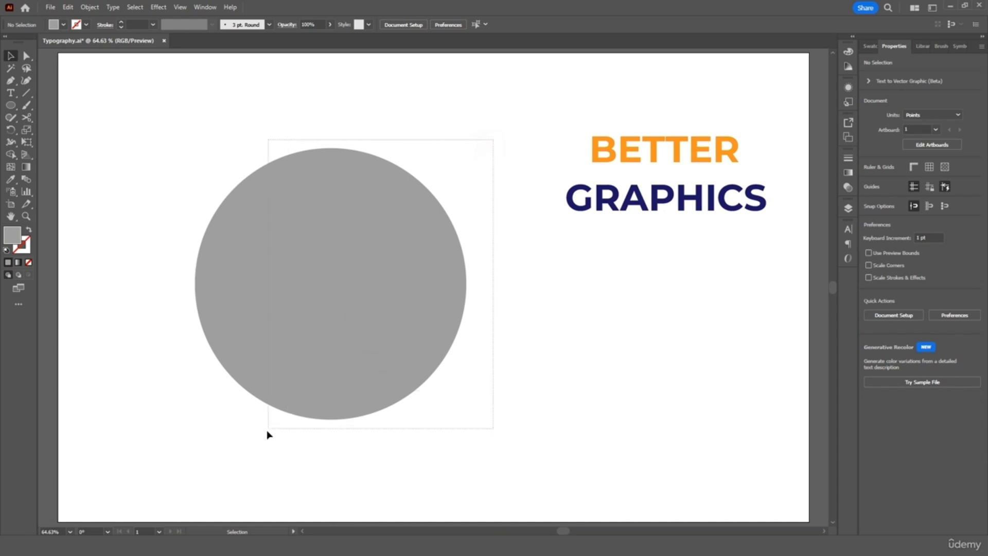
pyautogui.moveTo(269, 431); pyautogui.dragTo(288, 423)
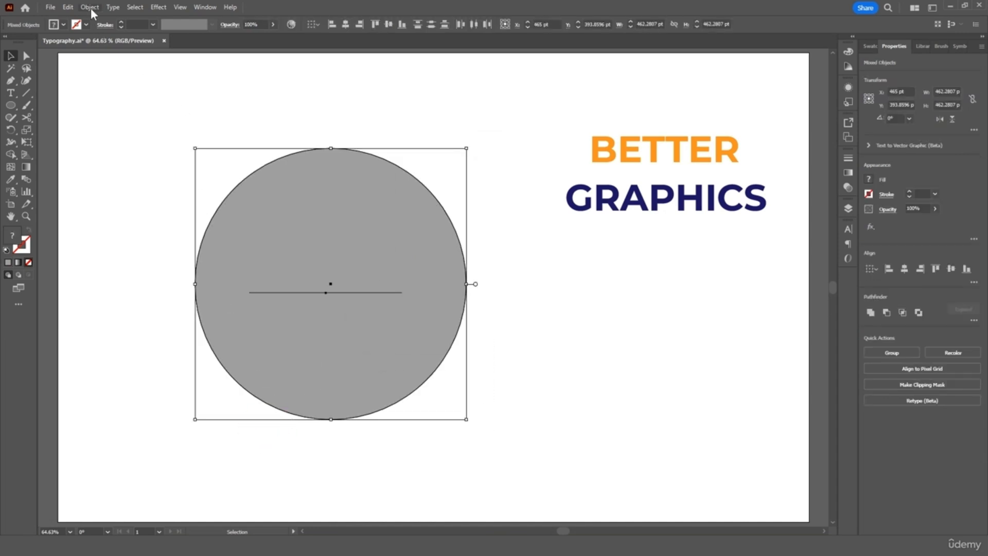
pyautogui.click(90, 7)
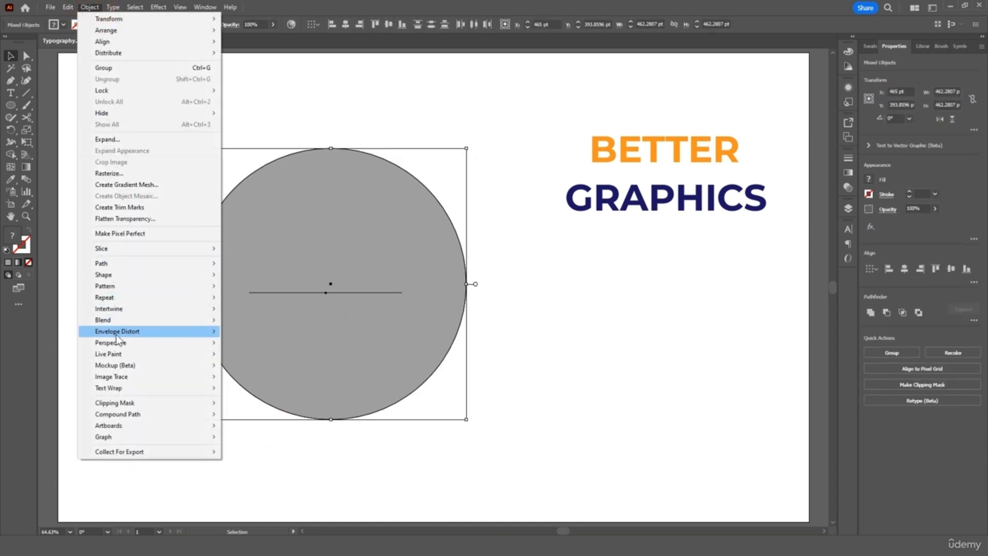
pyautogui.moveTo(116, 337)
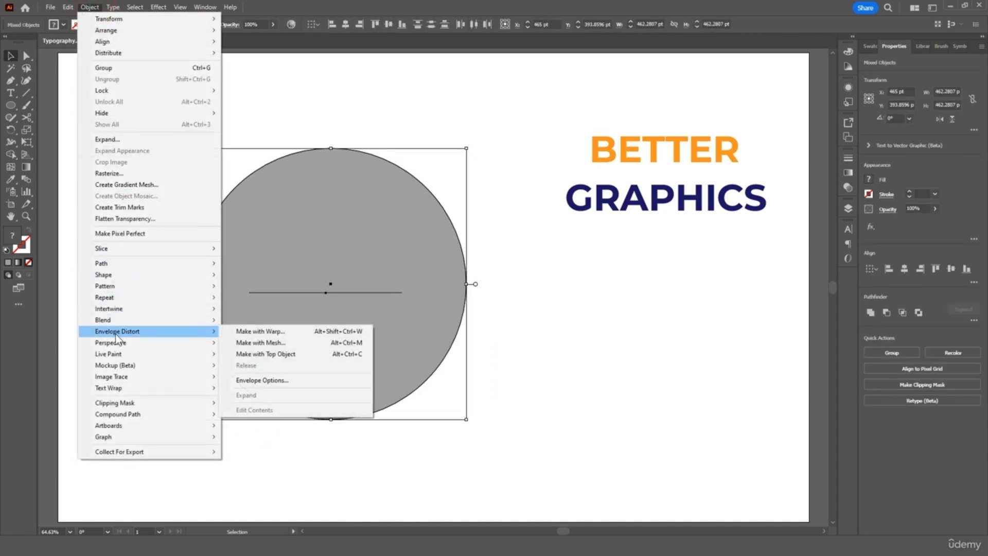
pyautogui.click(273, 353)
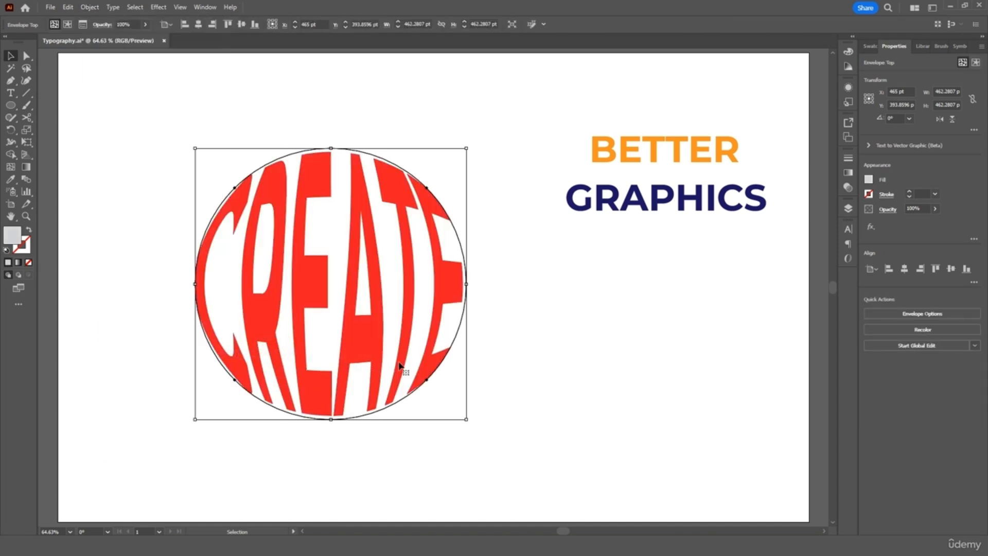
pyautogui.click(493, 427)
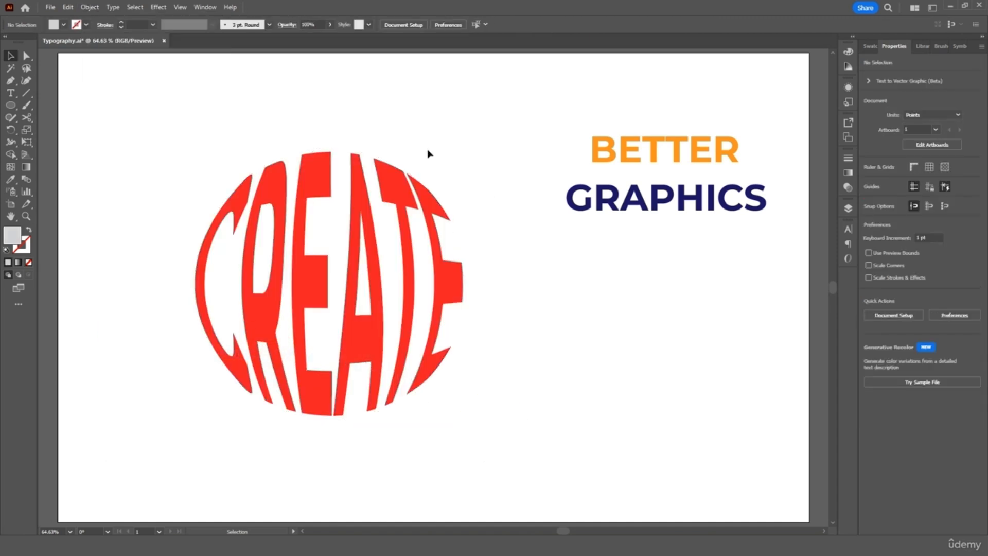
# Step: Open the text inside the CREATE envelope, delete the letters EA and retype them, and leave the envelope's isolation mode
pyautogui.doubleClick(377, 287)
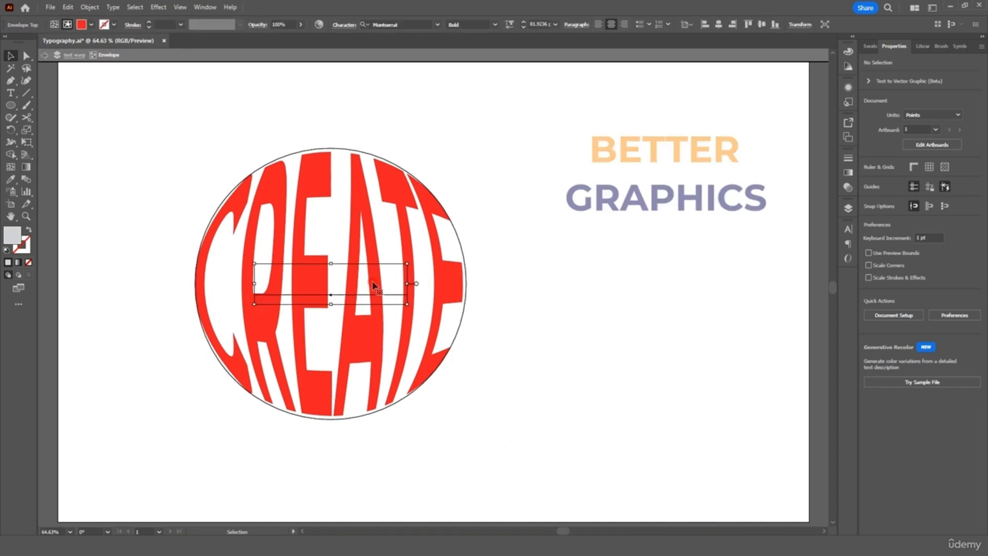
pyautogui.doubleClick(355, 286)
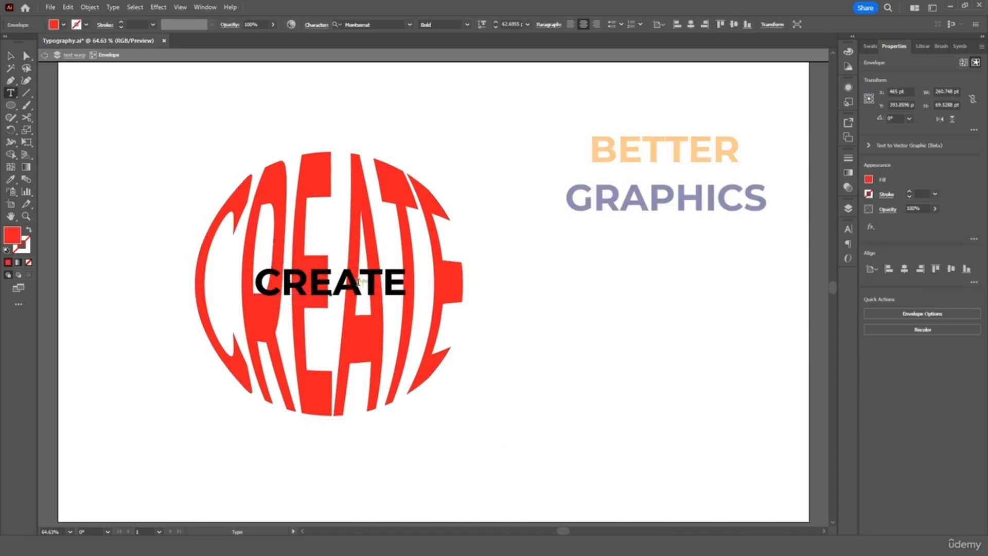
pyautogui.moveTo(355, 286); pyautogui.dragTo(316, 285)
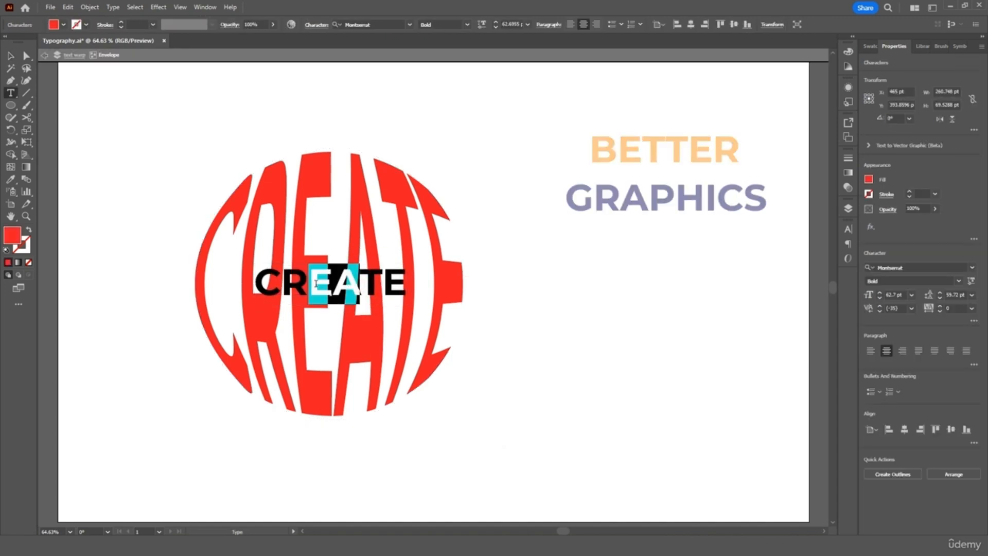
pyautogui.press('BackSpace')
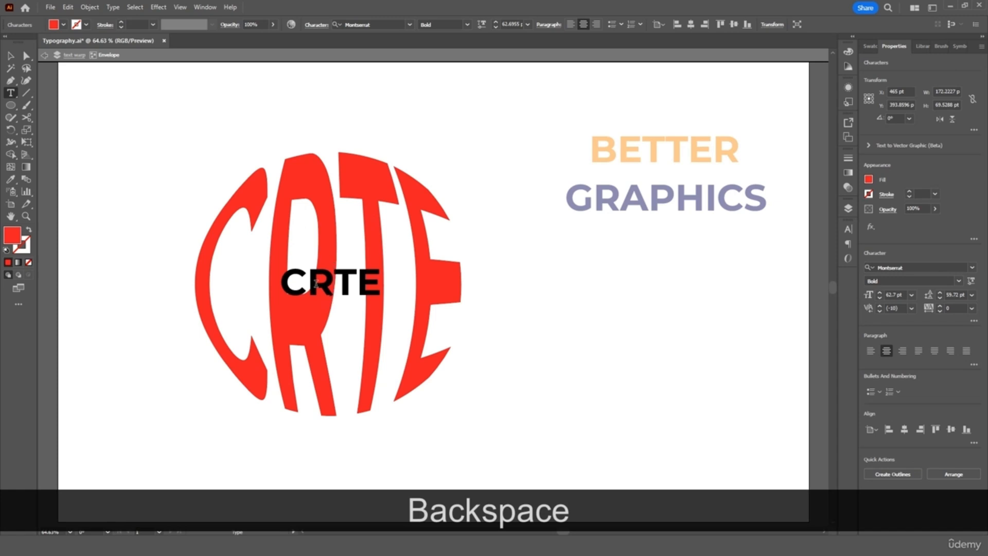
pyautogui.write('EA')
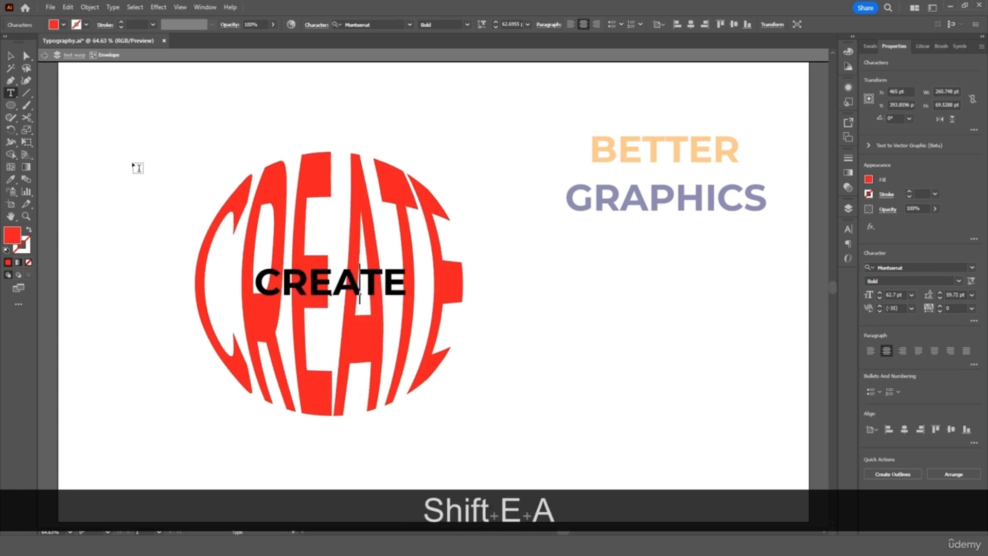
pyautogui.click(10, 55)
pyautogui.click(115, 100)
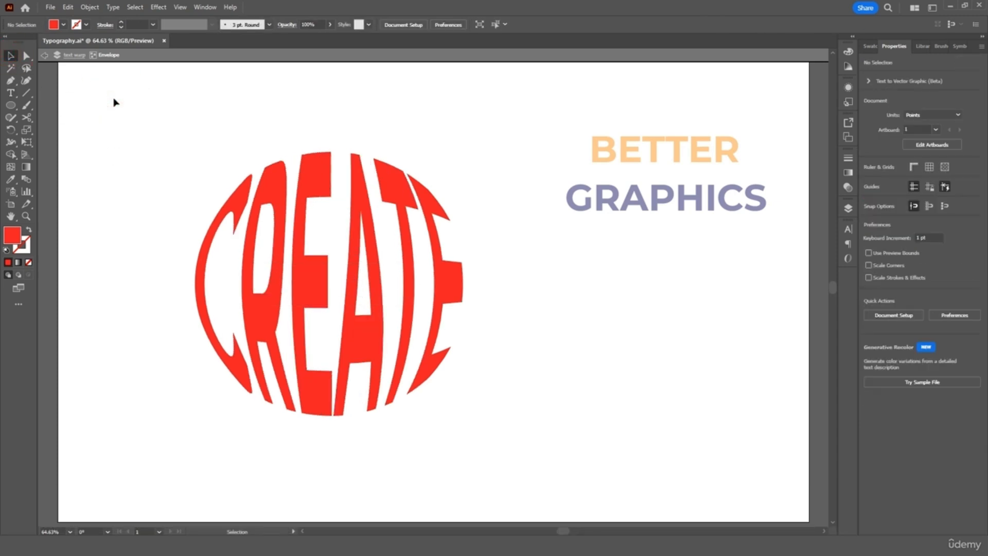
pyautogui.doubleClick(115, 99)
# Step: Move the circular CREATE to the artboard's left side and shrink it to less than half its size
pyautogui.moveTo(430, 350); pyautogui.dragTo(355, 294)
pyautogui.moveTo(374, 220); pyautogui.dragTo(369, 242)
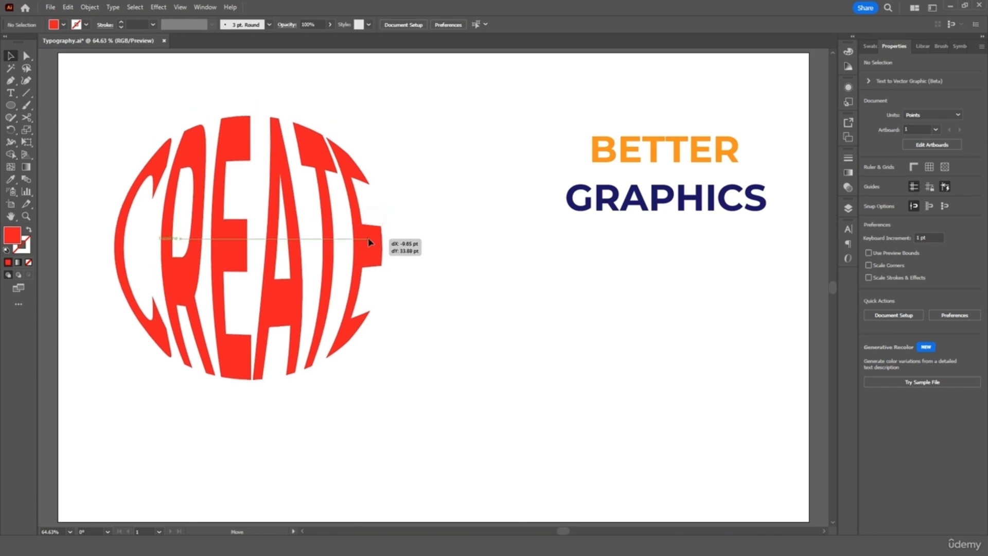
pyautogui.moveTo(324, 267); pyautogui.dragTo(241, 243)
pyautogui.click(331, 238)
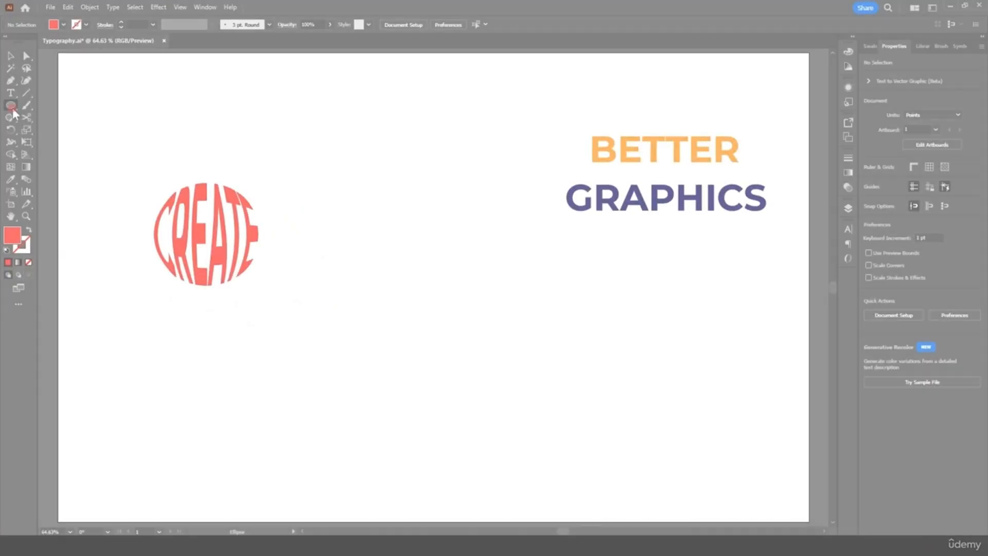
# Step: Draw a red five-pointed star about 360 by 346 pt beside CREATE and move BETTER onto it
pyautogui.moveTo(13, 109); pyautogui.dragTo(39, 154)
pyautogui.moveTo(389, 296); pyautogui.dragTo(448, 383)
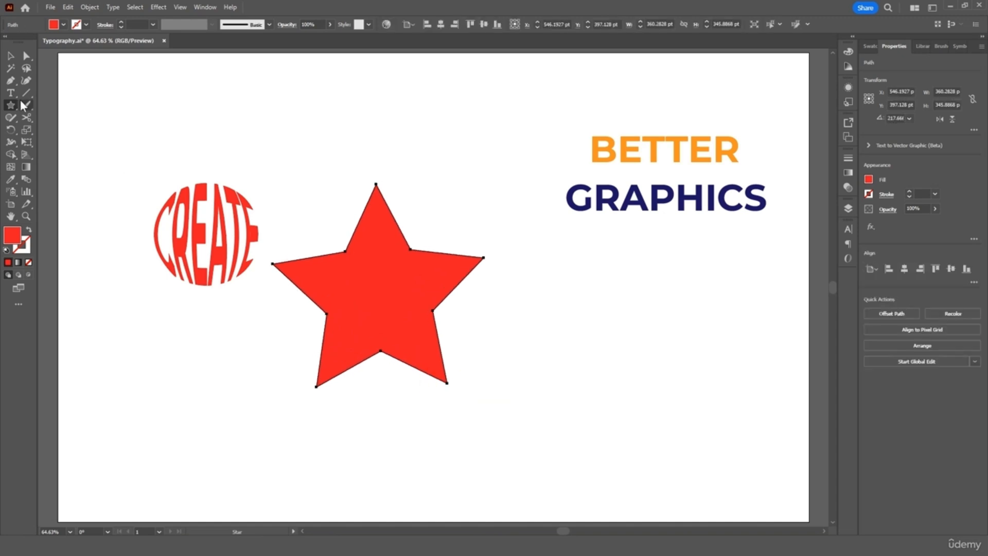
pyautogui.click(11, 56)
pyautogui.moveTo(635, 146); pyautogui.dragTo(338, 271)
# Step: Distort BETTER into the star's shape with Make with Top Object, and move the result up and to the right
pyautogui.click(475, 192)
pyautogui.moveTo(314, 390); pyautogui.dragTo(305, 393)
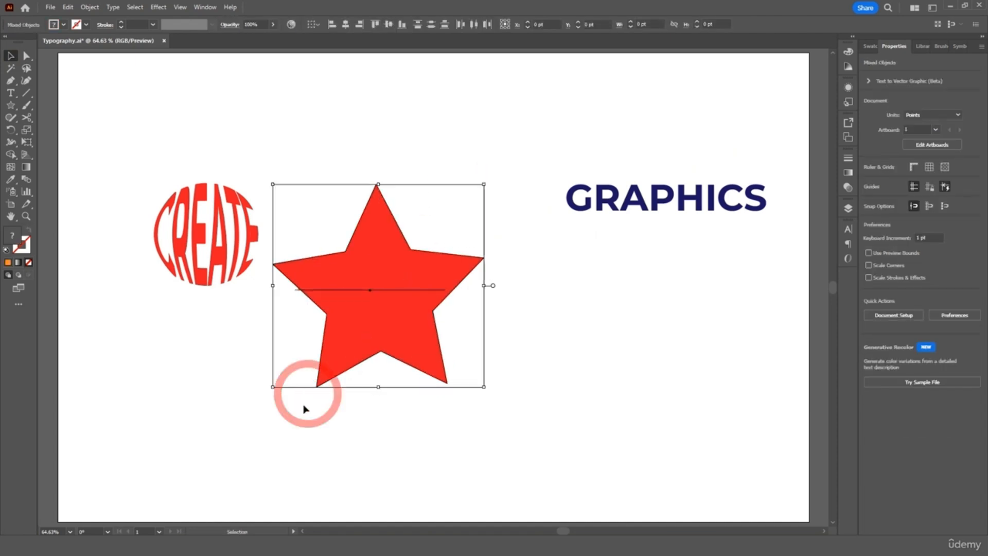
pyautogui.click(90, 8)
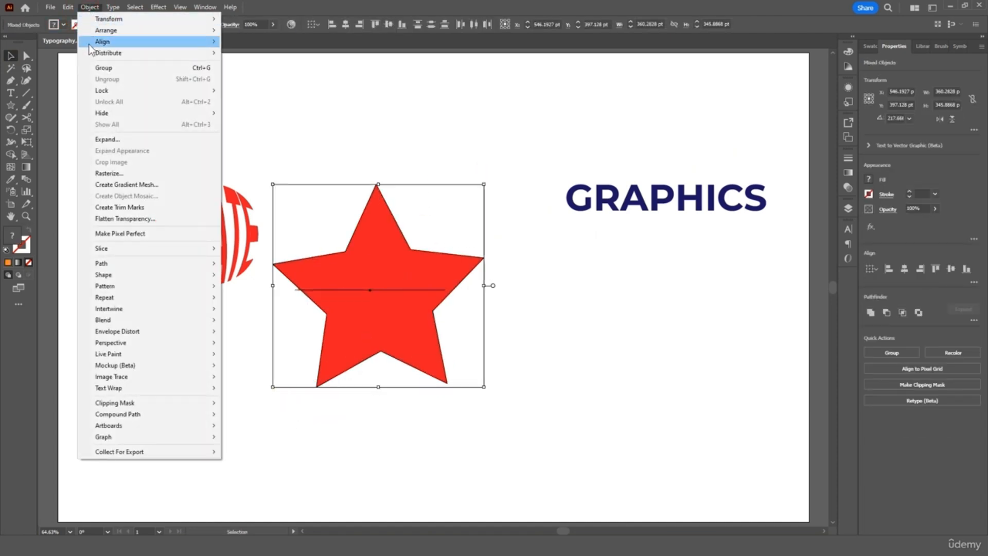
pyautogui.moveTo(139, 334)
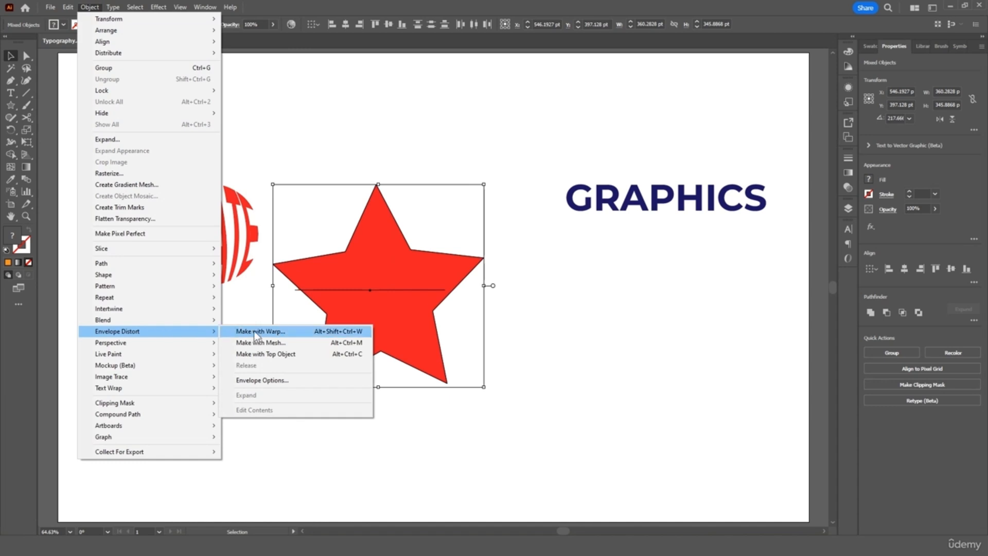
pyautogui.click(278, 353)
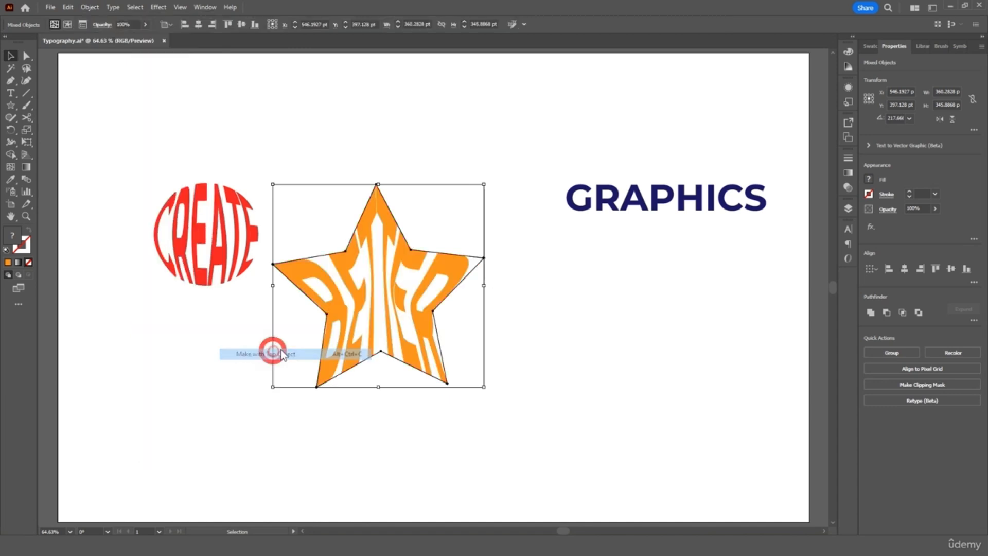
pyautogui.click(436, 169)
pyautogui.moveTo(393, 278); pyautogui.dragTo(439, 227)
pyautogui.click(629, 287)
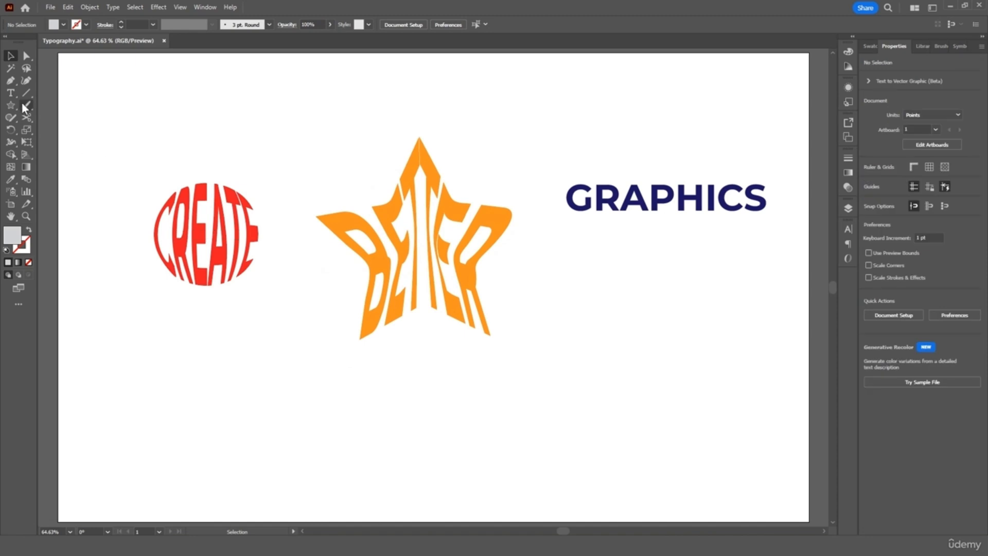
# Step: Draw a light grey triangle about 299 pt wide and 259 pt high below GRAPHICS
pyautogui.moveTo(10, 111); pyautogui.dragTo(42, 137)
pyautogui.moveTo(634, 308); pyautogui.dragTo(547, 359)
pyautogui.press('shift')
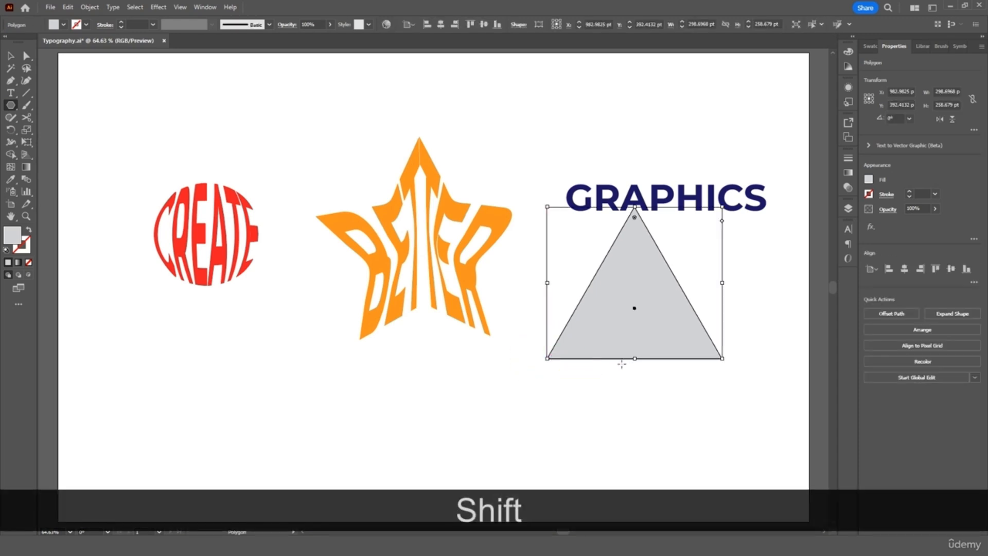
# Step: Place the grey triangle over GRAPHICS and resize it to about 427 pt wide and 249 pt high so it covers the word
pyautogui.moveTo(634, 358); pyautogui.dragTo(635, 286)
pyautogui.moveTo(643, 253); pyautogui.dragTo(672, 184)
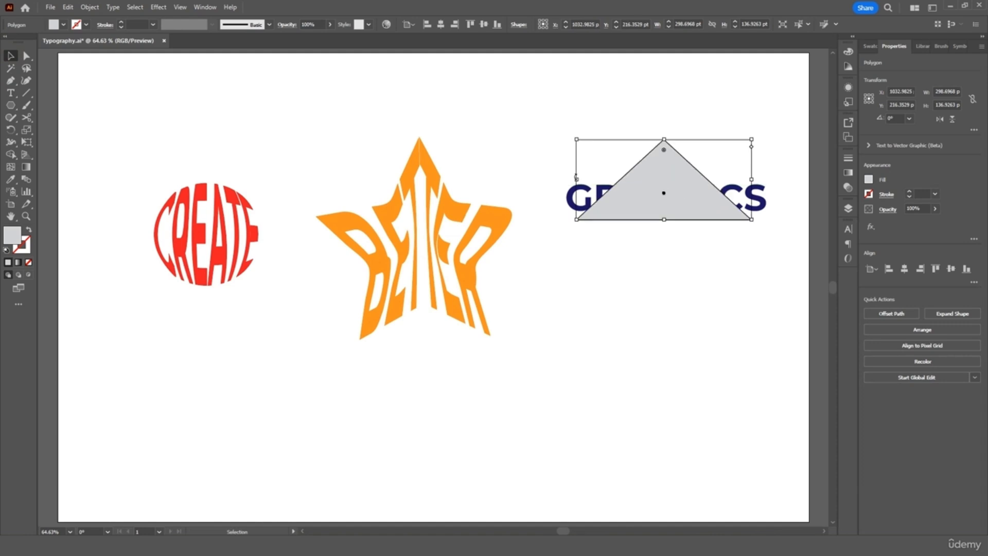
pyautogui.moveTo(577, 178); pyautogui.dragTo(540, 179)
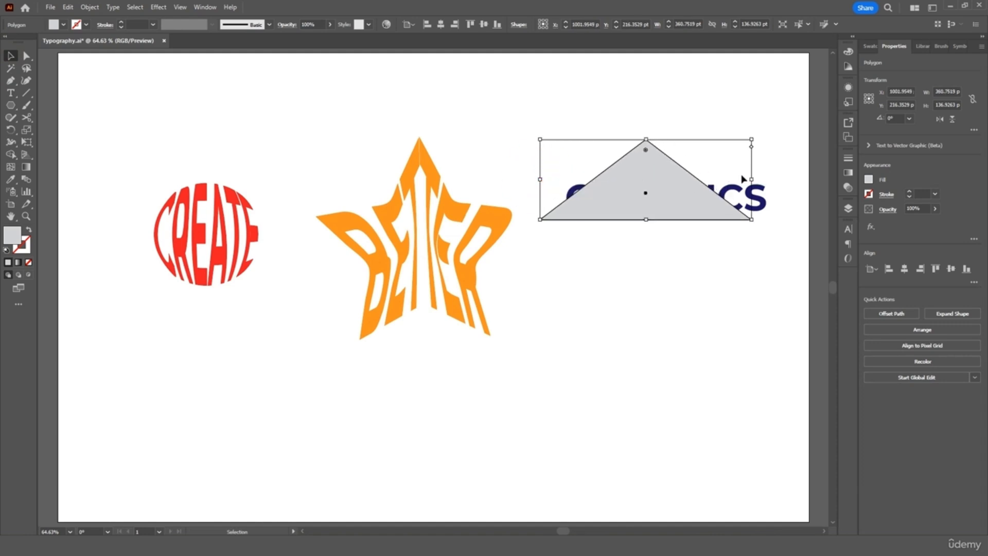
pyautogui.moveTo(752, 180); pyautogui.dragTo(791, 179)
pyautogui.moveTo(666, 139); pyautogui.dragTo(660, 74)
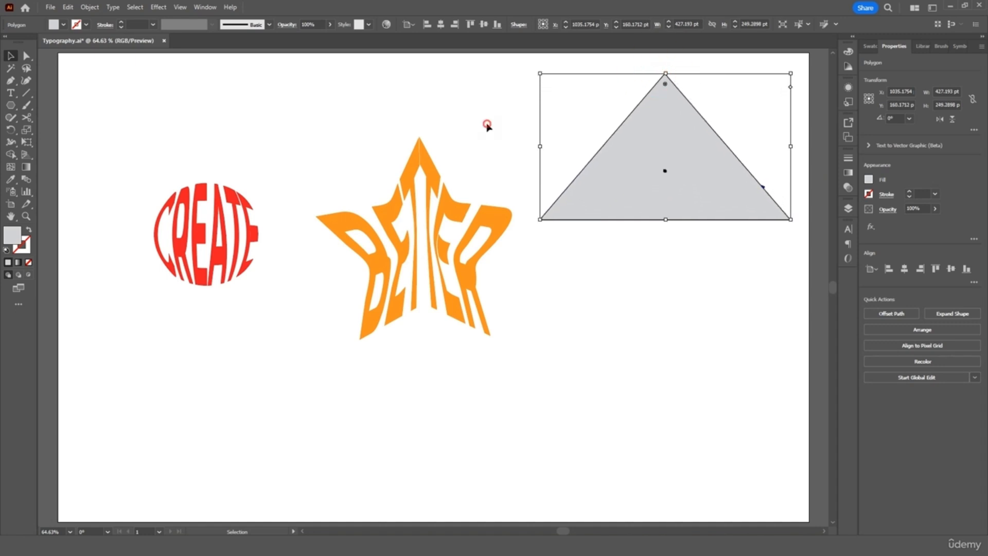
# Step: Distort GRAPHICS into the triangle's shape with Make with Top Object, and move it down and to the left
pyautogui.keyDown('shift'); pyautogui.click(726, 191); pyautogui.keyUp('shift')
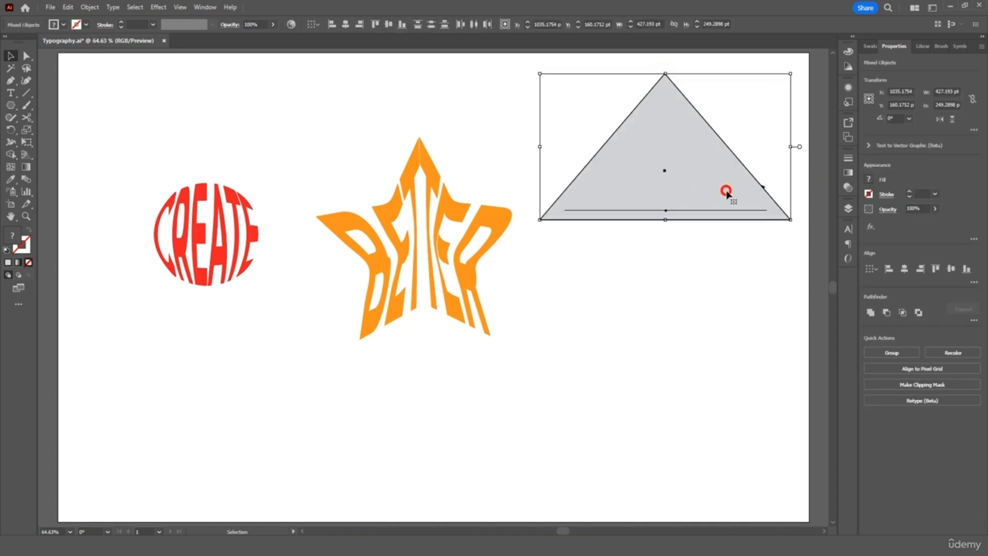
pyautogui.click(90, 7)
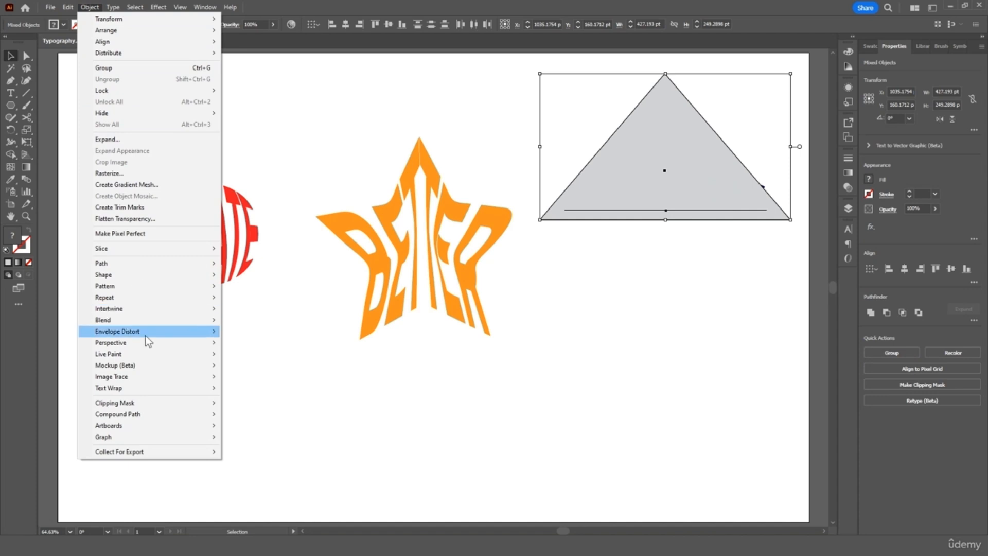
pyautogui.moveTo(146, 332)
pyautogui.click(278, 354)
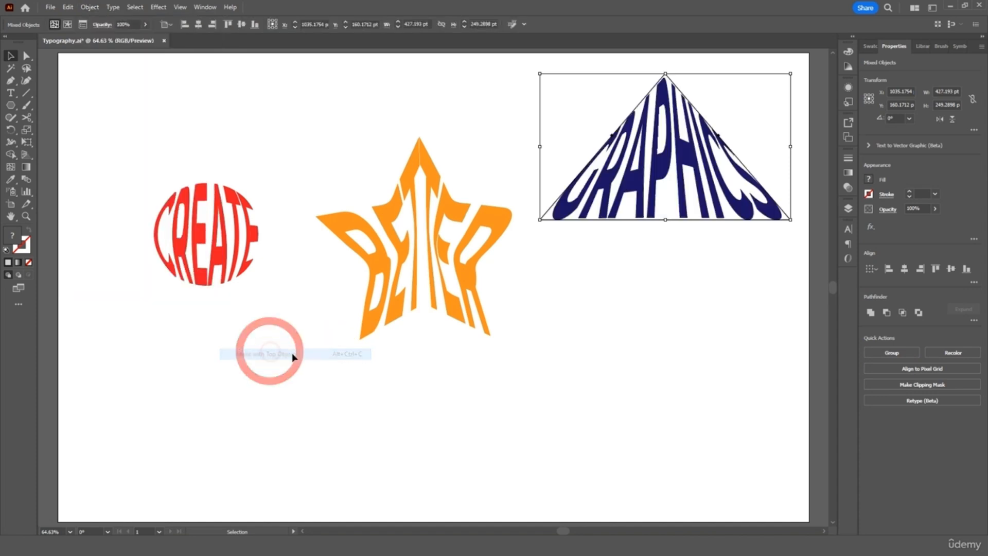
pyautogui.click(631, 274)
pyautogui.moveTo(635, 200); pyautogui.dragTo(407, 433)
pyautogui.click(596, 192)
pyautogui.moveTo(596, 192); pyautogui.dragTo(419, 399)
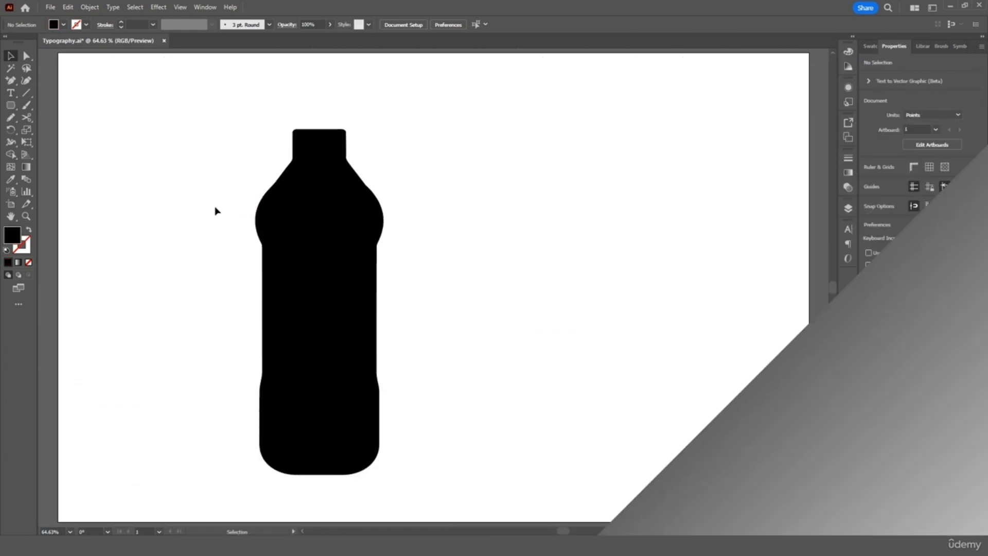
# Step: Move the black bottle slightly to the right and add the text FRESH SPRING WATER beside it, one word per line
pyautogui.moveTo(317, 206); pyautogui.dragTo(340, 206)
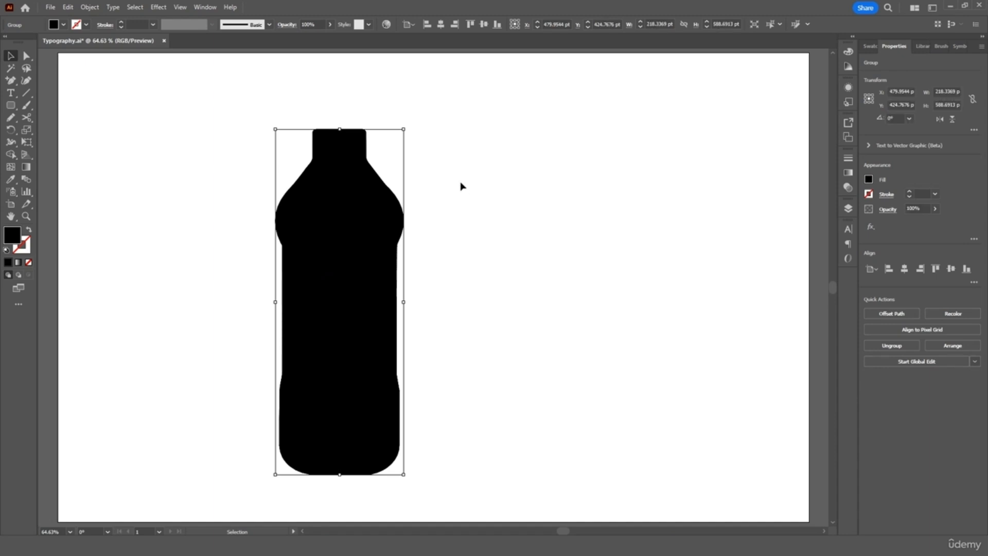
pyautogui.click(214, 161)
pyautogui.click(11, 93)
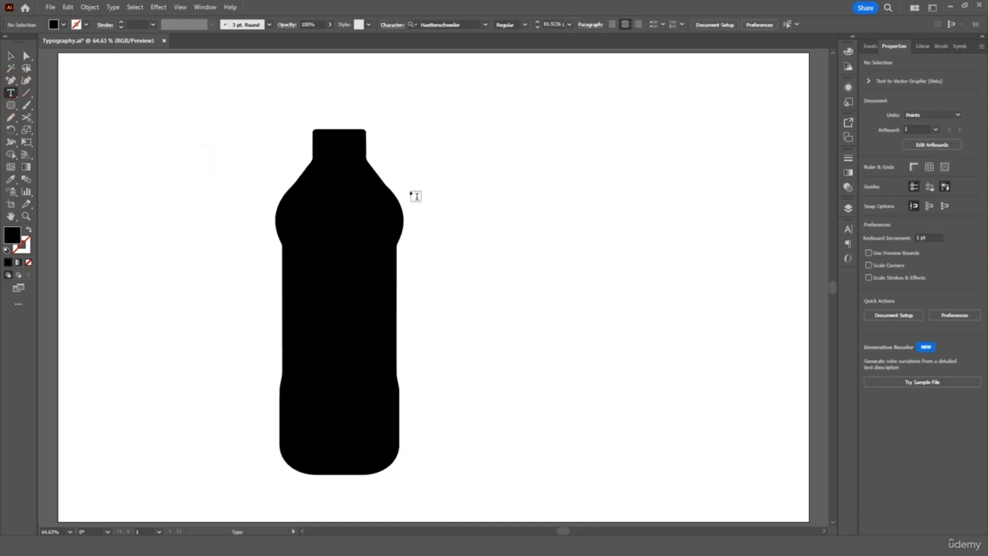
pyautogui.click(501, 194)
pyautogui.write('FRESH')
pyautogui.press('Return')
pyautogui.write('SPRING')
pyautogui.press('Return')
pyautogui.write('WARER')
pyautogui.press('BackSpace')
pyautogui.press('BackSpace')
pyautogui.press('BackSpace')
pyautogui.write('TER')
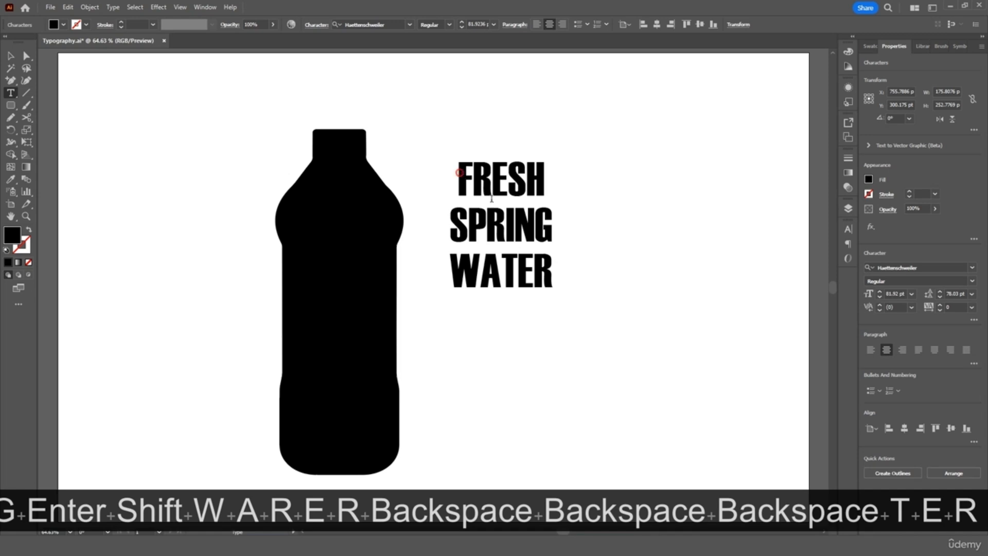
# Step: Fill all three lines of FRESH SPRING WATER with the sky-blue swatch
pyautogui.moveTo(460, 172); pyautogui.dragTo(558, 280)
pyautogui.click(63, 26)
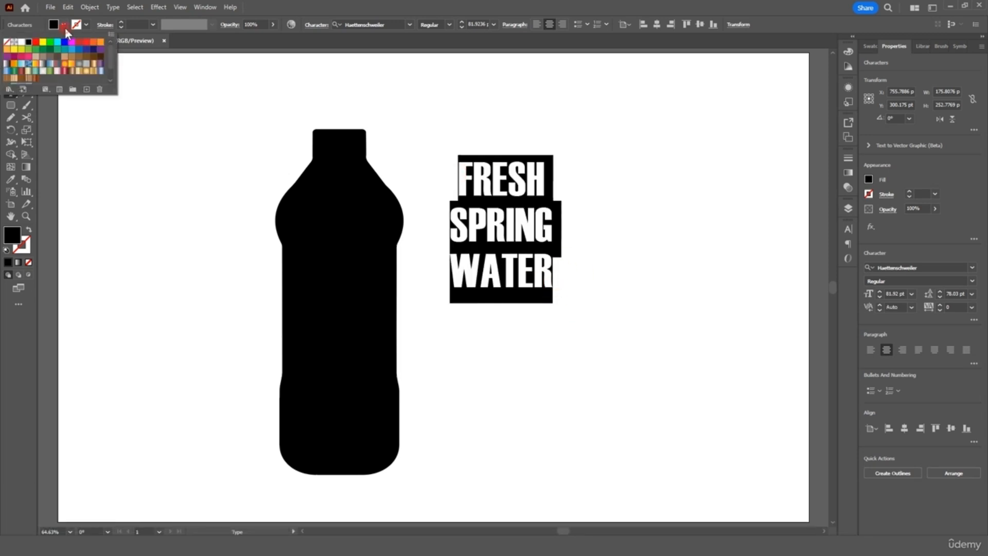
pyautogui.click(72, 49)
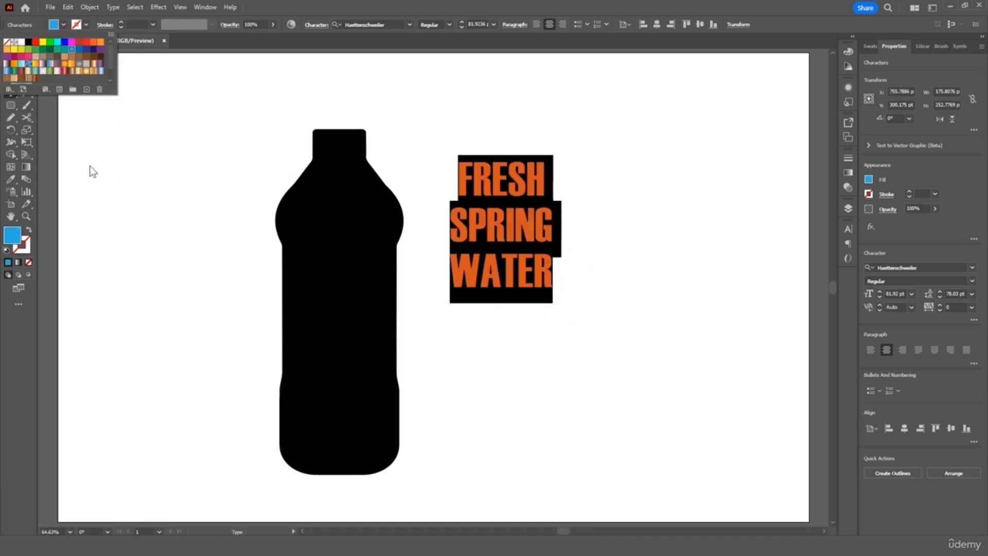
pyautogui.click(51, 166)
# Step: Enlarge FRESH SPRING WATER to about 159 pt type, position it to the right of the bottle, and leave it selected
pyautogui.click(10, 56)
pyautogui.moveTo(551, 305); pyautogui.dragTo(686, 442)
pyautogui.moveTo(603, 321); pyautogui.dragTo(628, 329)
pyautogui.click(709, 246)
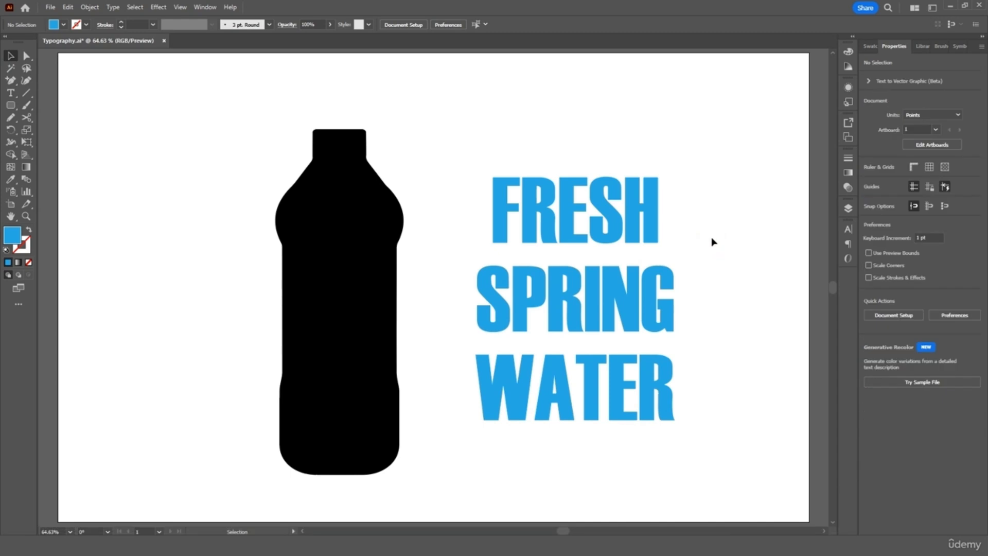
pyautogui.click(640, 201)
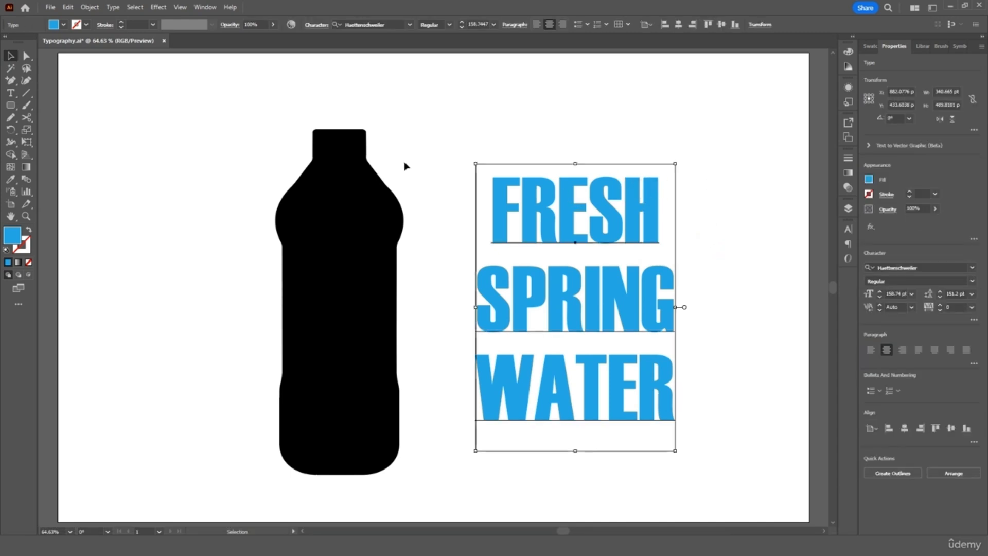
# Step: Expand the object and fill of the FRESH SPRING WATER text into shapes and deselect it
pyautogui.click(89, 7)
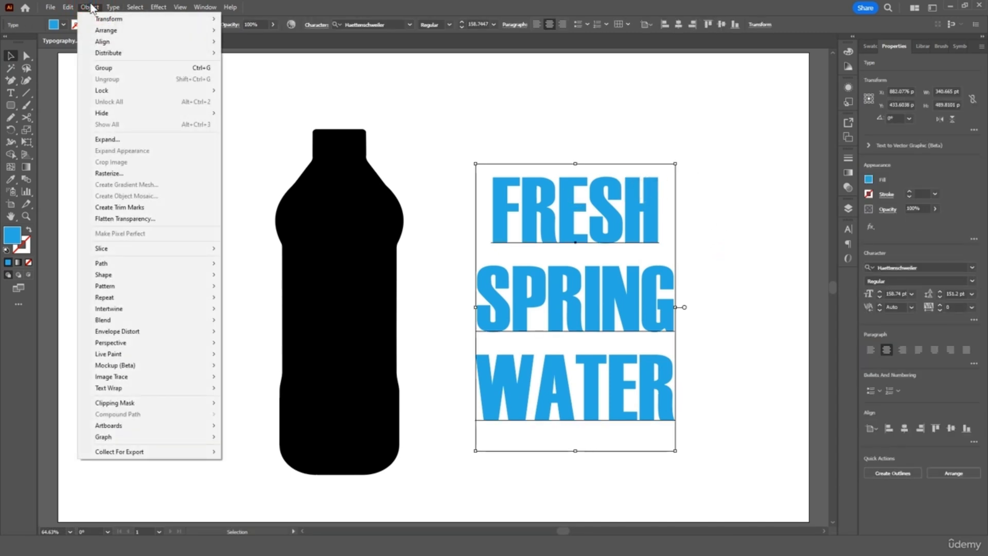
pyautogui.click(112, 139)
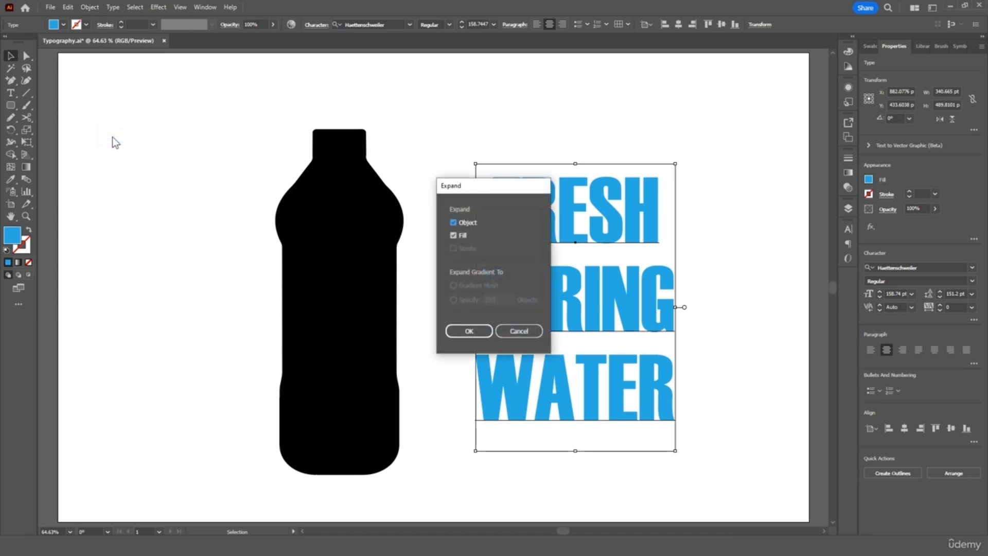
pyautogui.click(470, 331)
pyautogui.click(469, 167)
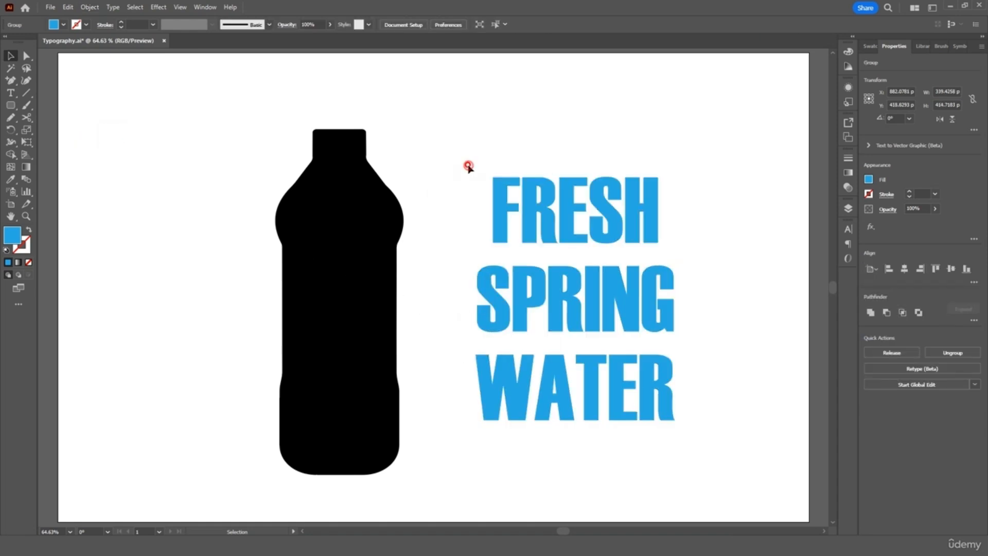
# Step: Isolate the lettering group, try moving the F away from FRESH, and undo that move
pyautogui.doubleClick(495, 213)
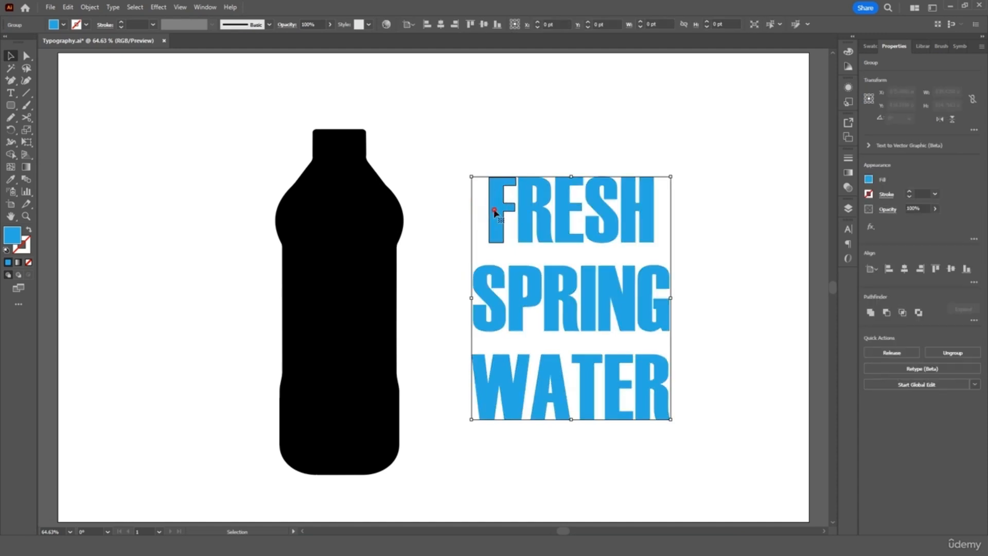
pyautogui.moveTo(495, 208); pyautogui.dragTo(457, 151)
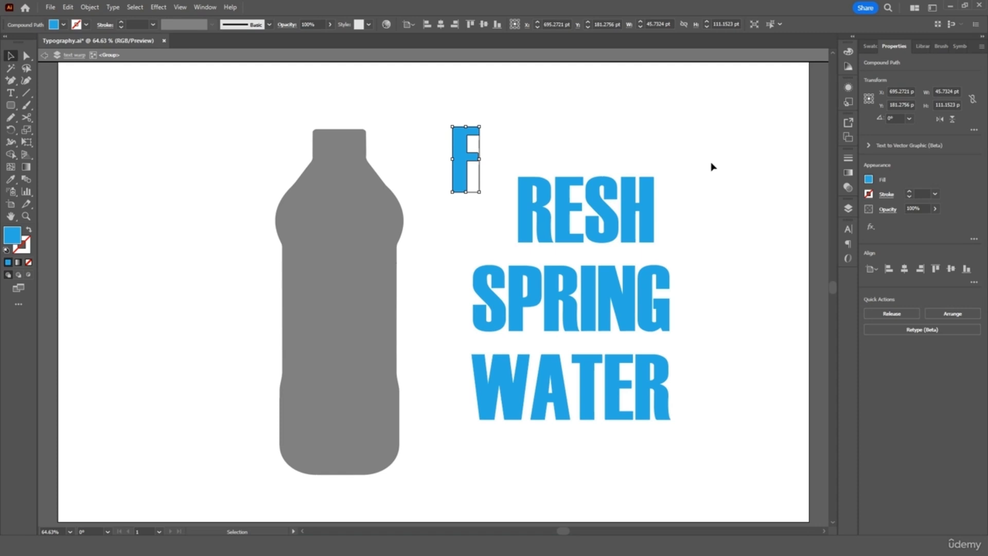
pyautogui.hotkey('ctrl', 'z')
pyautogui.hotkey('ctrl', 'z')
pyautogui.doubleClick(726, 161)
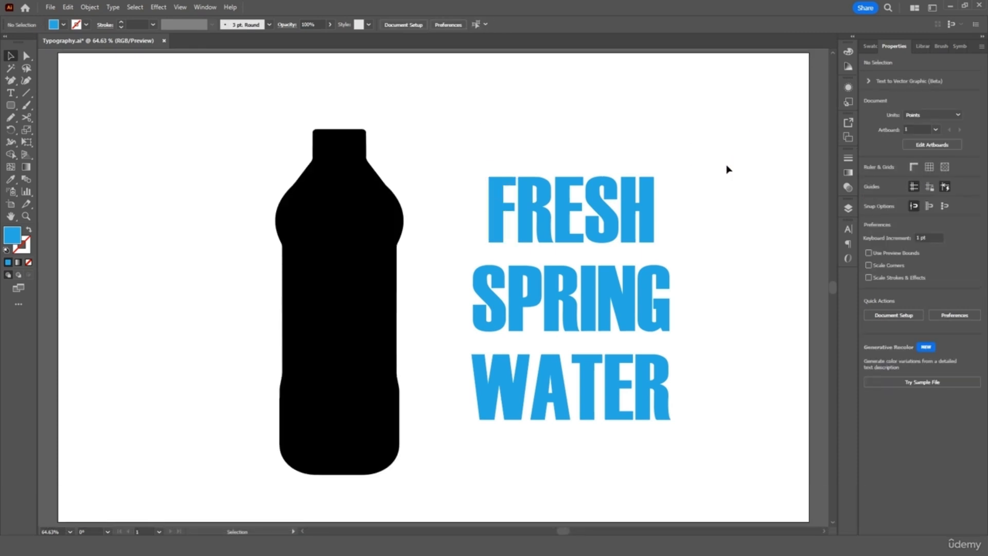
# Step: Set up the Pencil tool with an orange stroke and no fill
pyautogui.moveTo(14, 116); pyautogui.dragTo(49, 128)
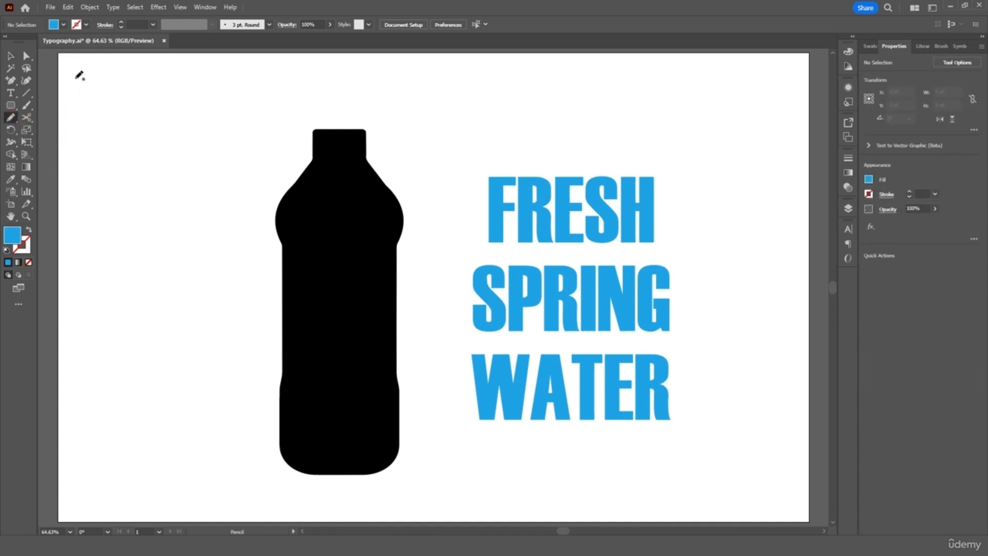
pyautogui.click(86, 24)
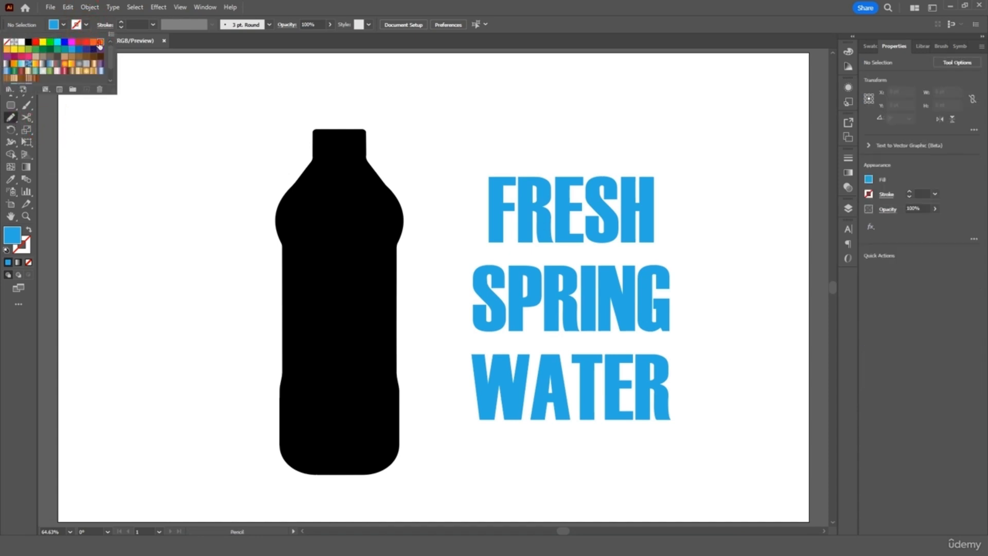
pyautogui.click(100, 41)
pyautogui.click(62, 24)
pyautogui.click(63, 23)
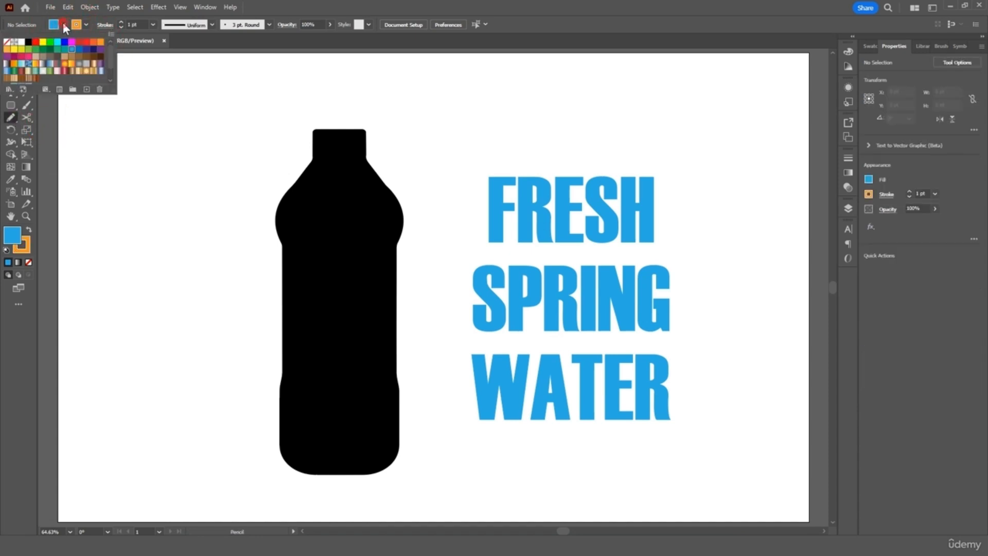
pyautogui.click(9, 43)
pyautogui.click(203, 249)
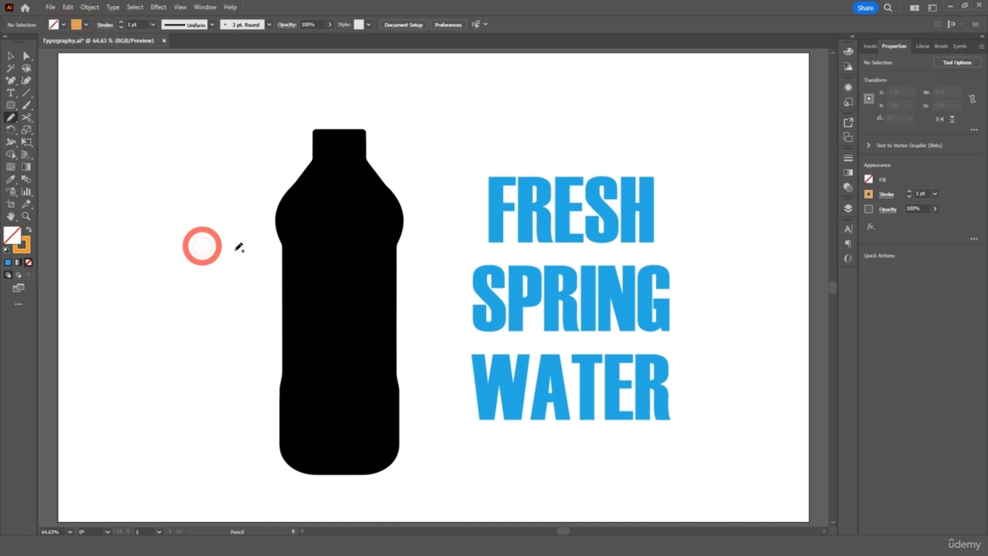
# Step: Draw two wavy lines across the bottle, about 336 pt wide below its shoulder and about 320 pt wide lower down
pyautogui.moveTo(237, 276)
pyautogui.mouseDown()
pyautogui.moveTo(249, 251)
pyautogui.moveTo(345, 263)
pyautogui.mouseUp()
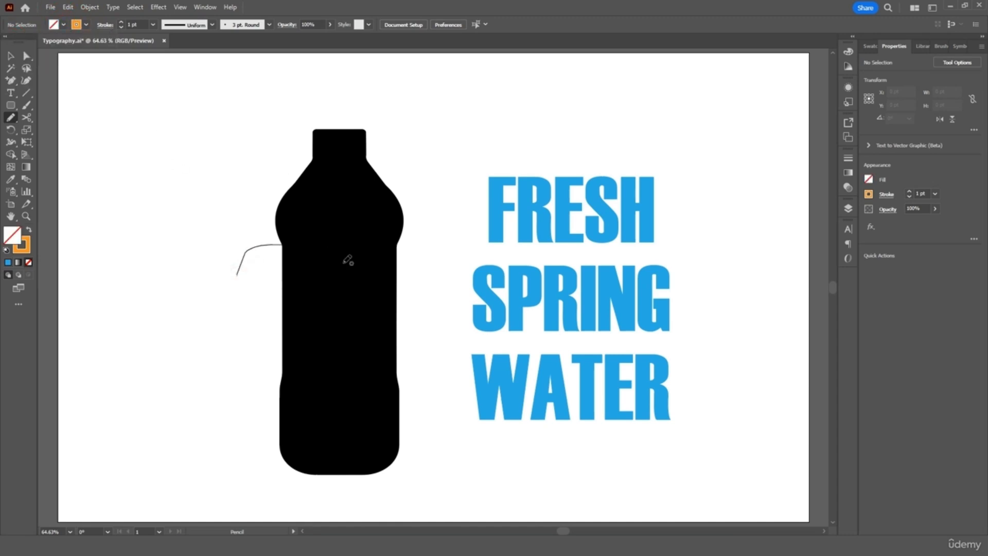
pyautogui.moveTo(434, 204); pyautogui.dragTo(434, 205)
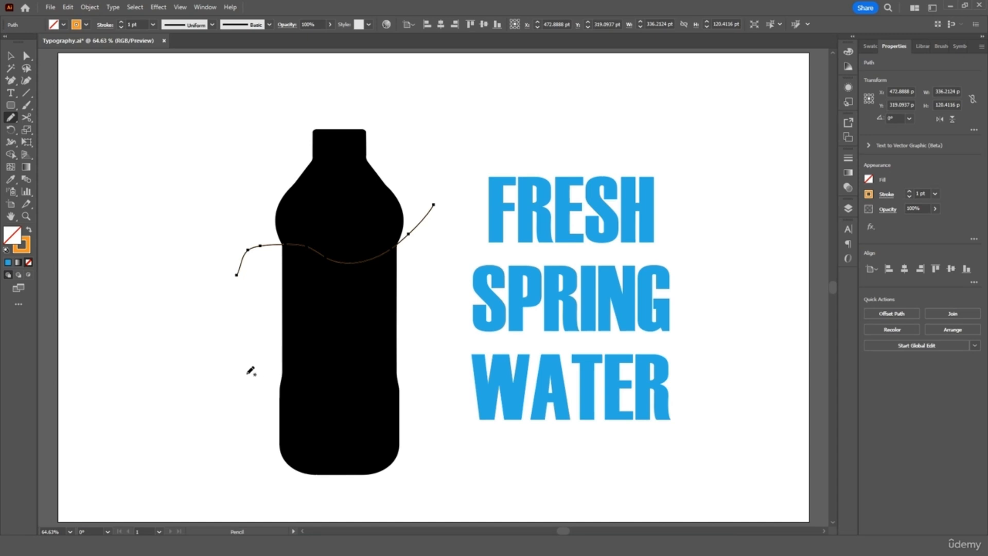
pyautogui.moveTo(248, 368); pyautogui.dragTo(425, 311)
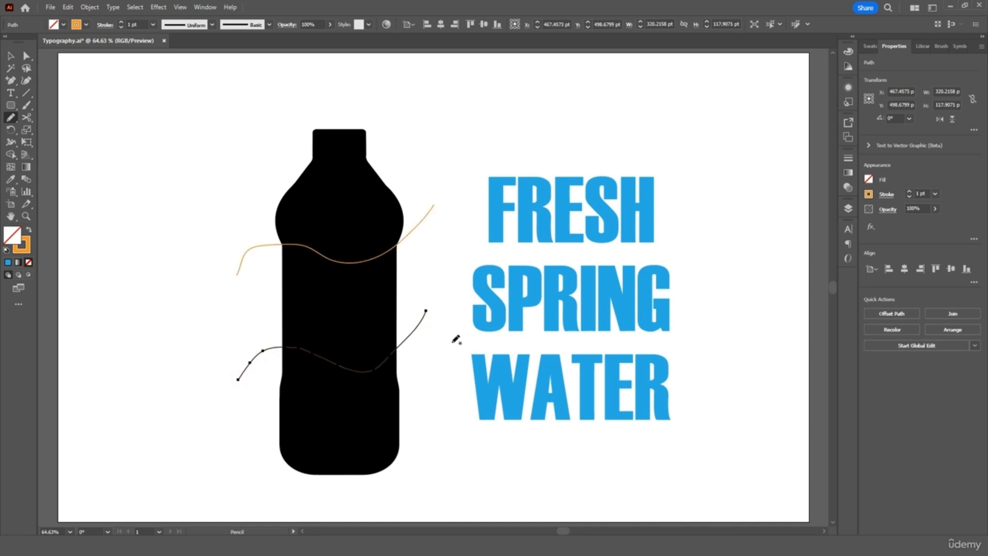
pyautogui.click(11, 55)
pyautogui.click(184, 133)
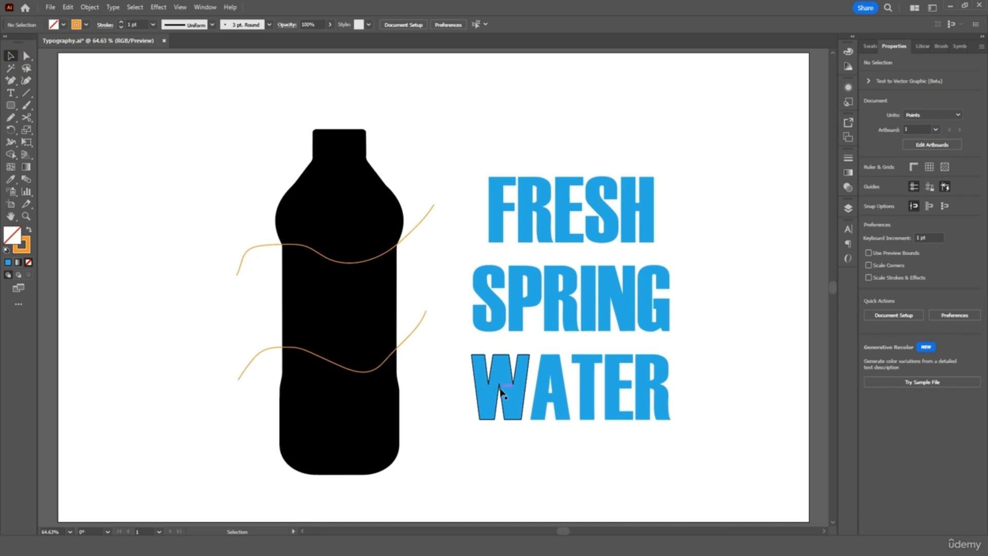
# Step: Split the bottle along the two wavy lines into three separate sections with the Shape Builder tool
pyautogui.moveTo(431, 128)
pyautogui.mouseDown()
pyautogui.moveTo(287, 408)
pyautogui.moveTo(233, 474)
pyautogui.mouseUp()
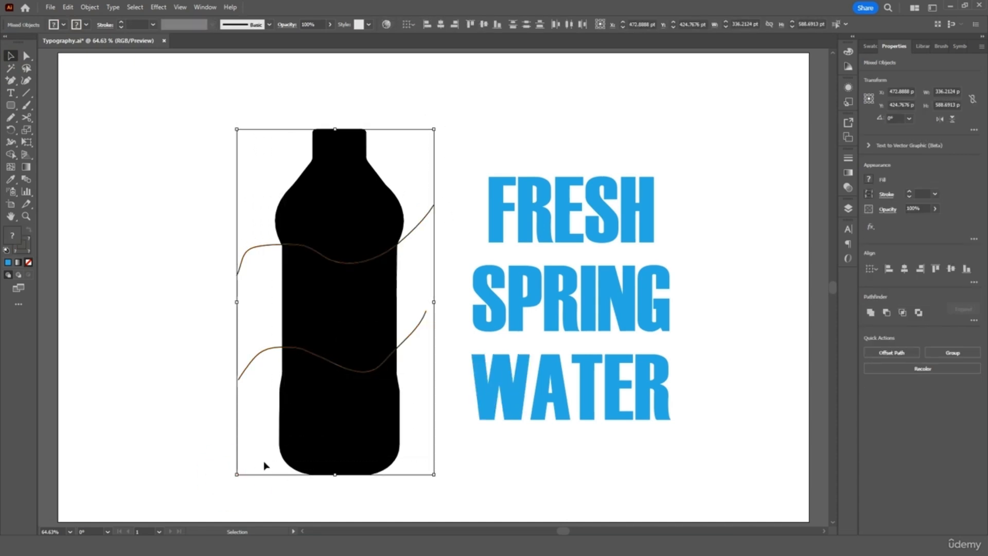
pyautogui.click(10, 154)
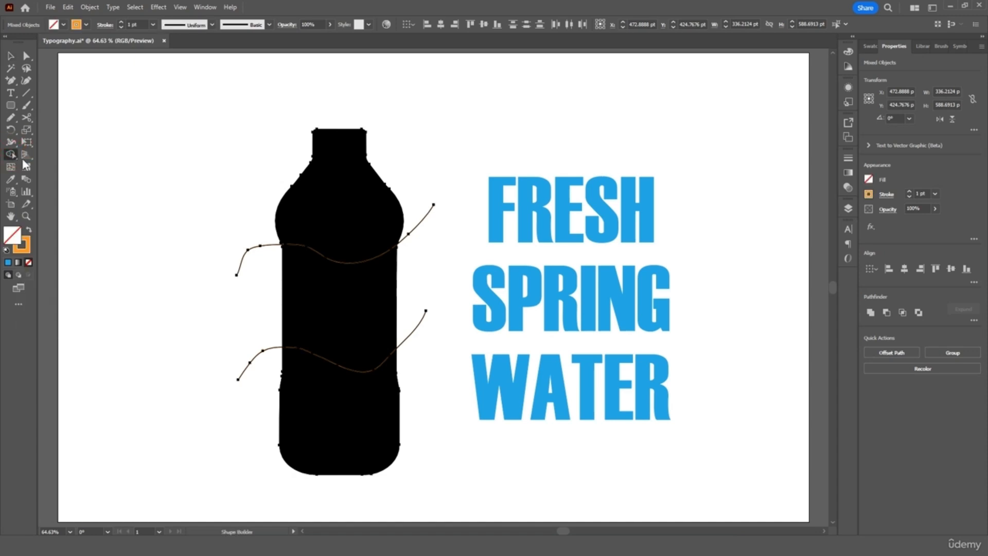
pyautogui.click(357, 223)
pyautogui.click(361, 301)
pyautogui.click(356, 402)
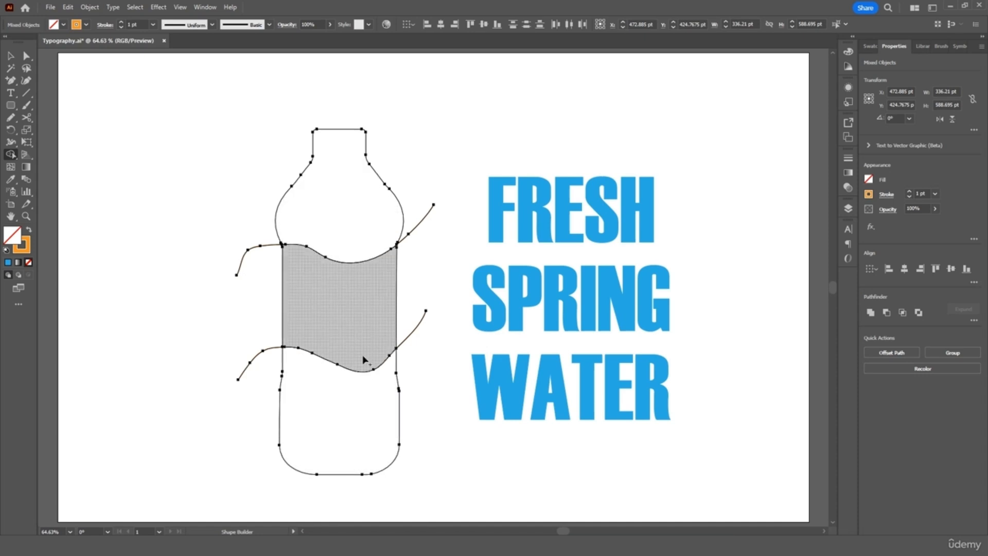
pyautogui.click(10, 55)
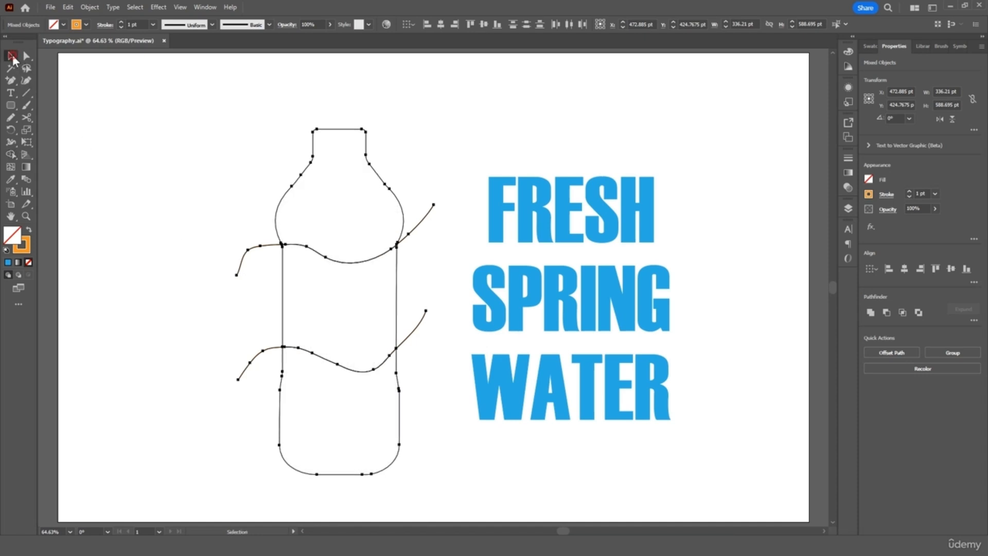
pyautogui.click(92, 106)
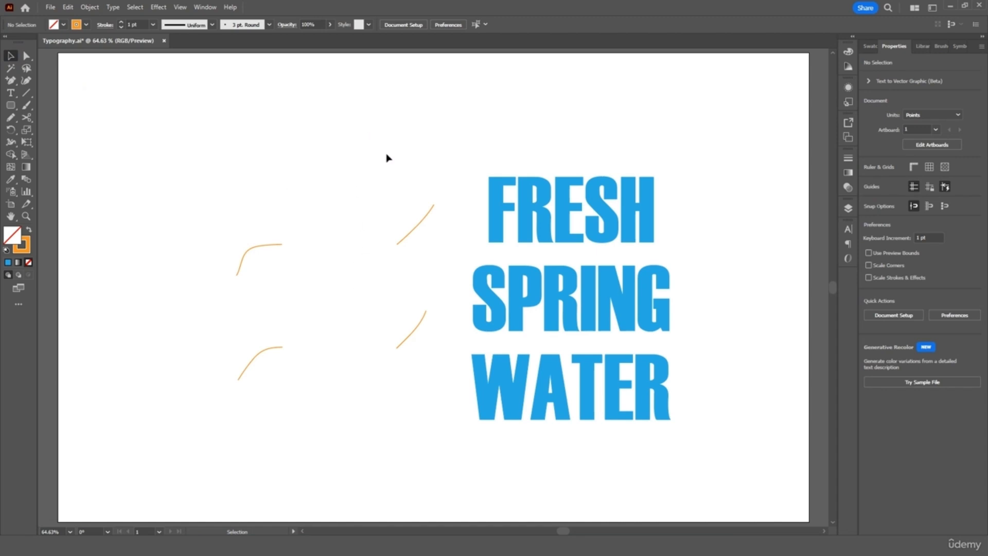
# Step: Fill the three bottle sections with the orange swatch and deselect them
pyautogui.moveTo(372, 120); pyautogui.dragTo(333, 466)
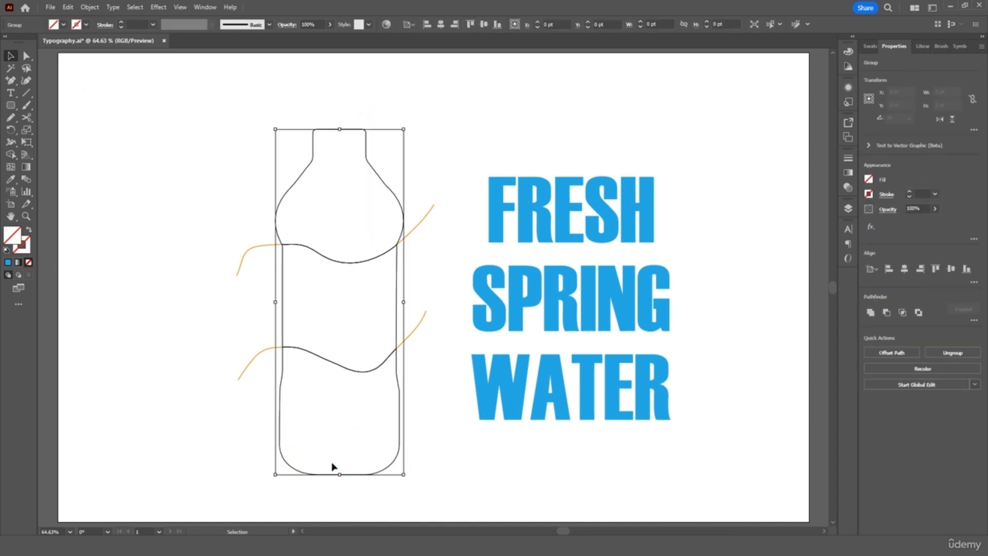
pyautogui.click(64, 24)
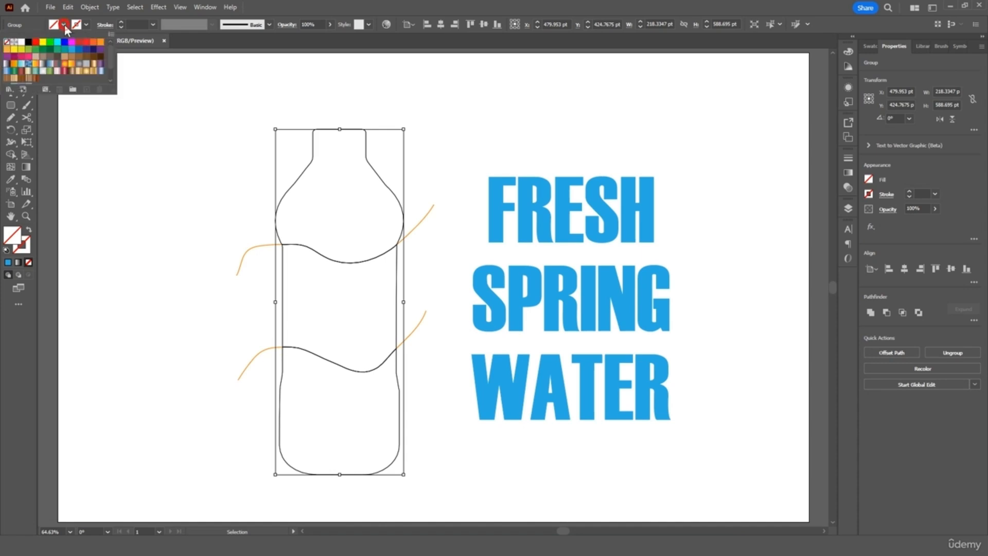
pyautogui.click(101, 44)
pyautogui.click(181, 183)
pyautogui.click(171, 187)
# Step: Delete the leftover wavy line ends on both sides of the bottle
pyautogui.moveTo(446, 182); pyautogui.dragTo(417, 346)
pyautogui.press('Delete')
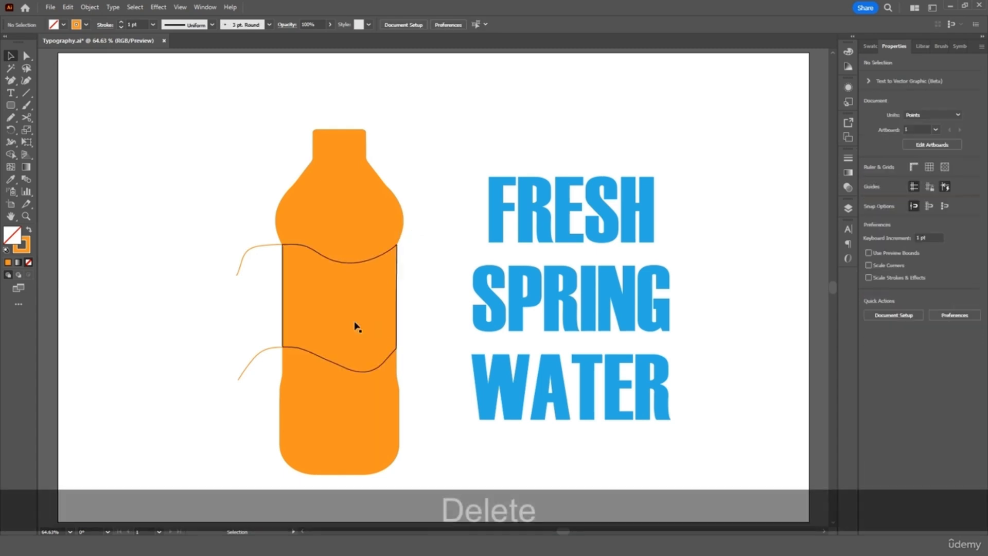
pyautogui.moveTo(260, 216); pyautogui.dragTo(218, 417)
pyautogui.press('Delete')
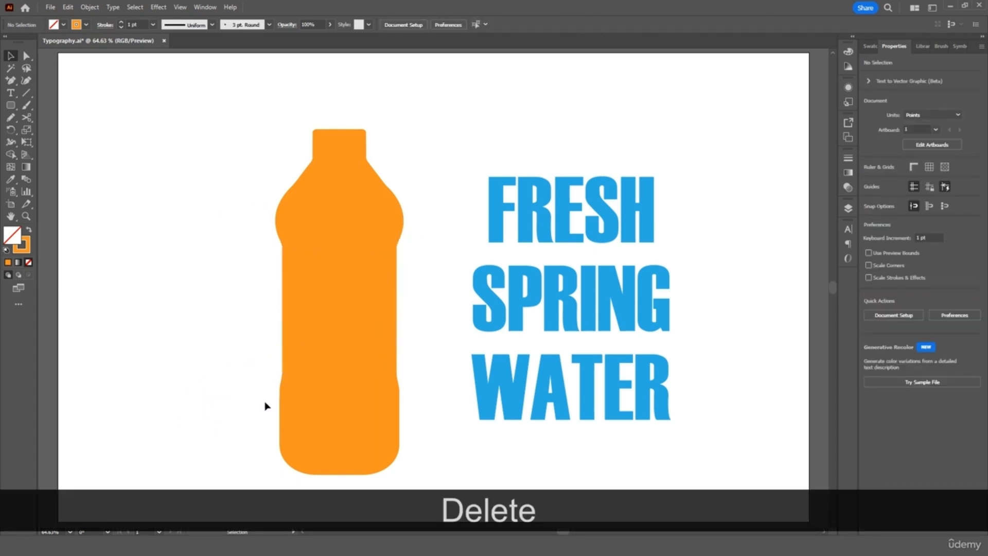
# Step: Move the bottle up slightly, and within its group shift the top section up and the bottom section down to leave narrow gaps
pyautogui.moveTo(341, 227); pyautogui.dragTo(341, 211)
pyautogui.click(437, 173)
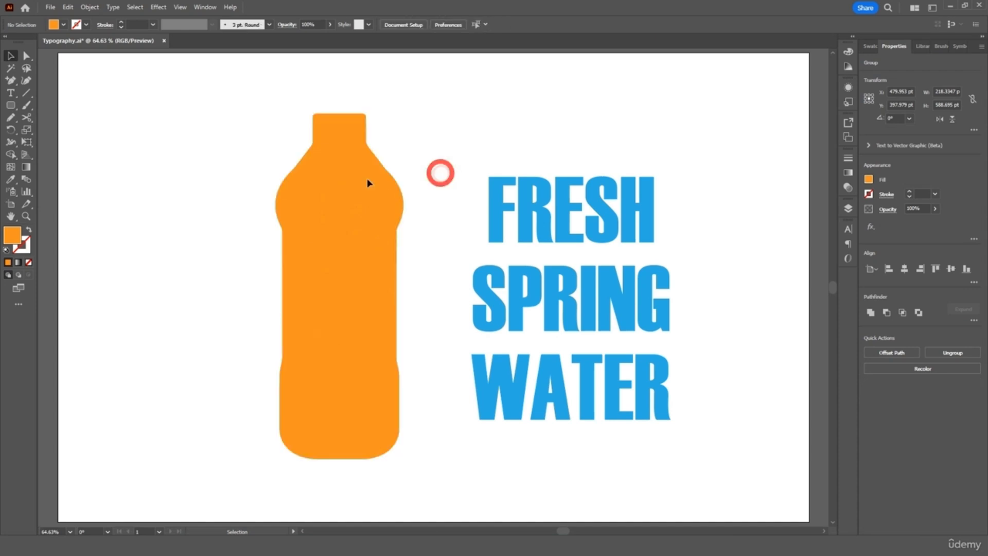
pyautogui.doubleClick(338, 184)
pyautogui.click(334, 186)
pyautogui.click(329, 169)
pyautogui.doubleClick(338, 403)
pyautogui.moveTo(342, 409); pyautogui.dragTo(338, 415)
pyautogui.doubleClick(203, 284)
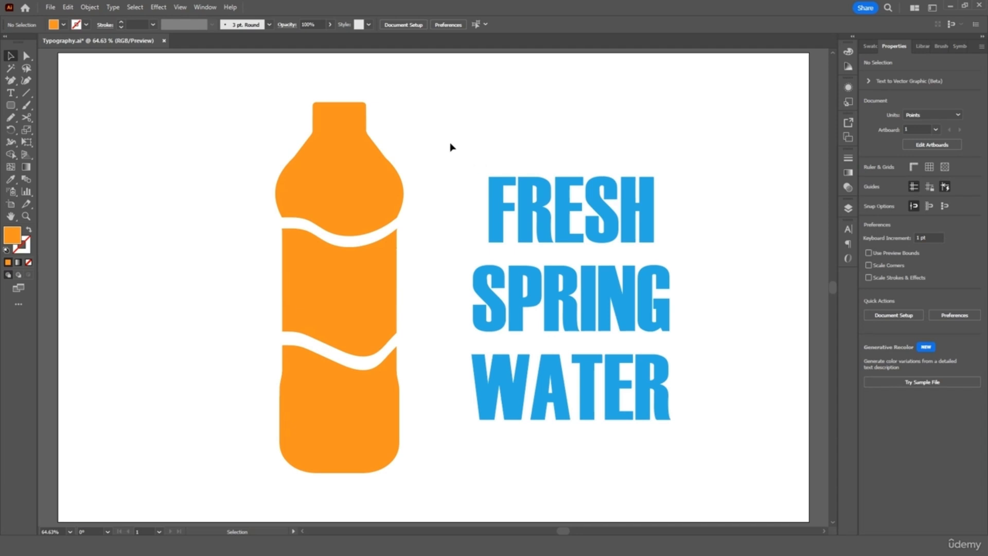
# Step: Bring the orange bottle group to the front and deselect it
pyautogui.moveTo(431, 82); pyautogui.dragTo(263, 482)
pyautogui.rightClick(379, 320)
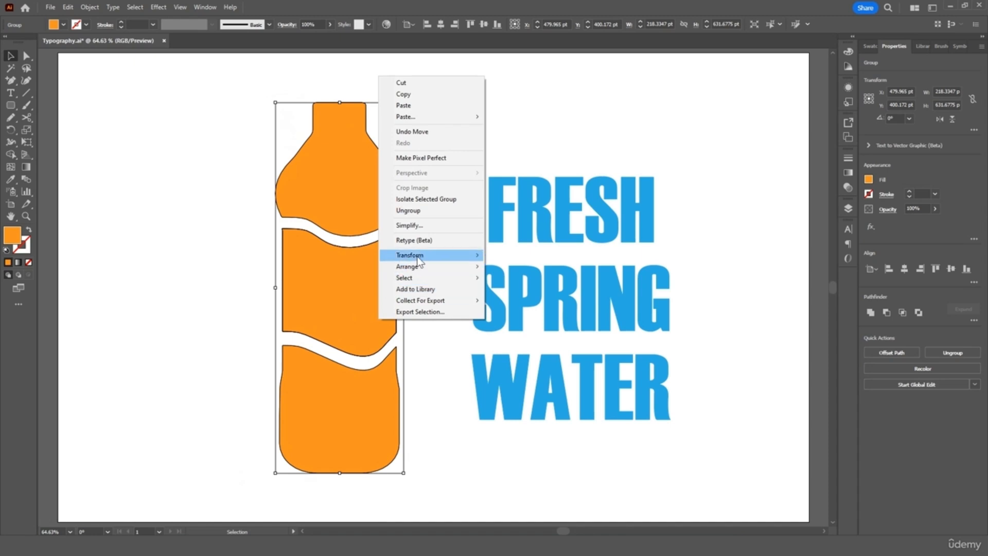
pyautogui.moveTo(457, 272)
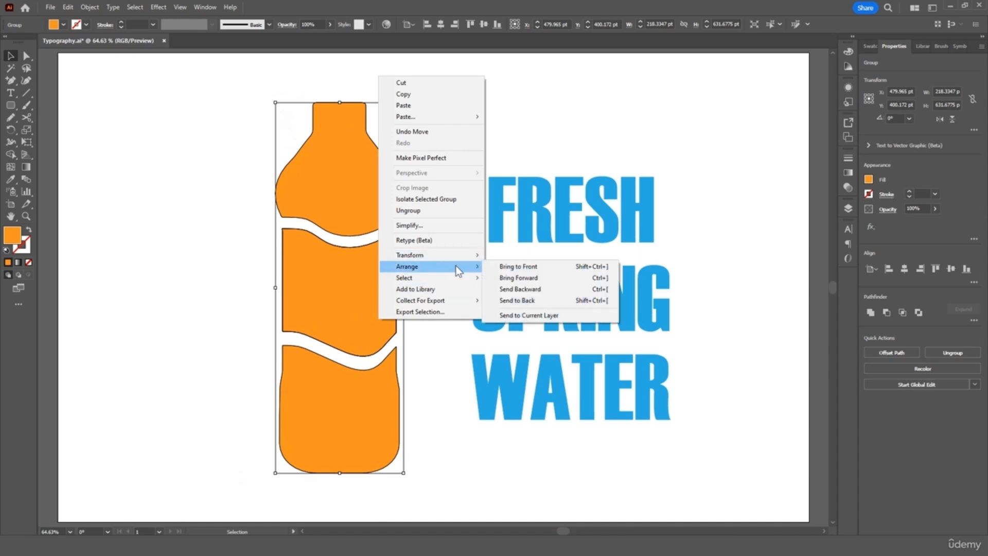
pyautogui.click(517, 267)
pyautogui.click(715, 237)
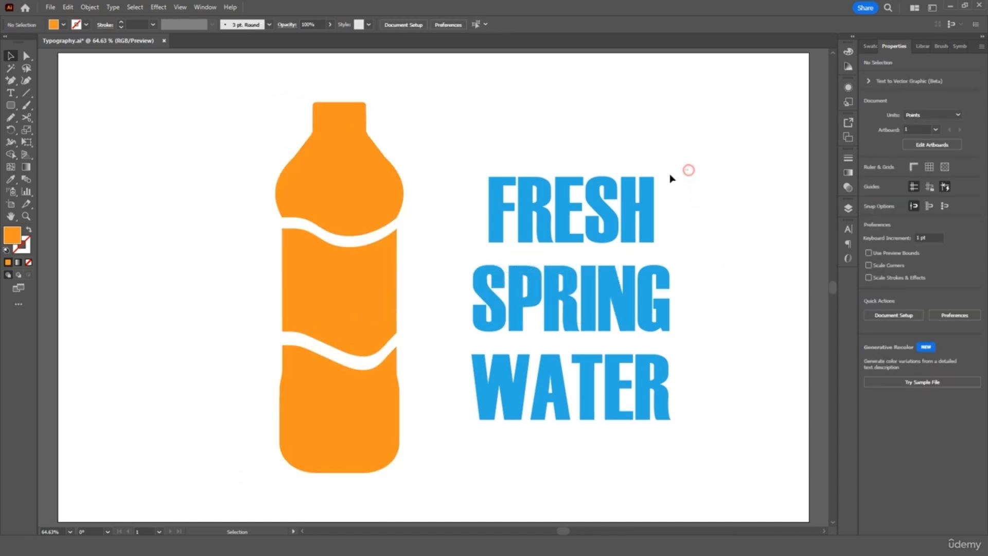
# Step: Ungroup the FRESH SPRING WATER lettering into separate letters
pyautogui.click(482, 222)
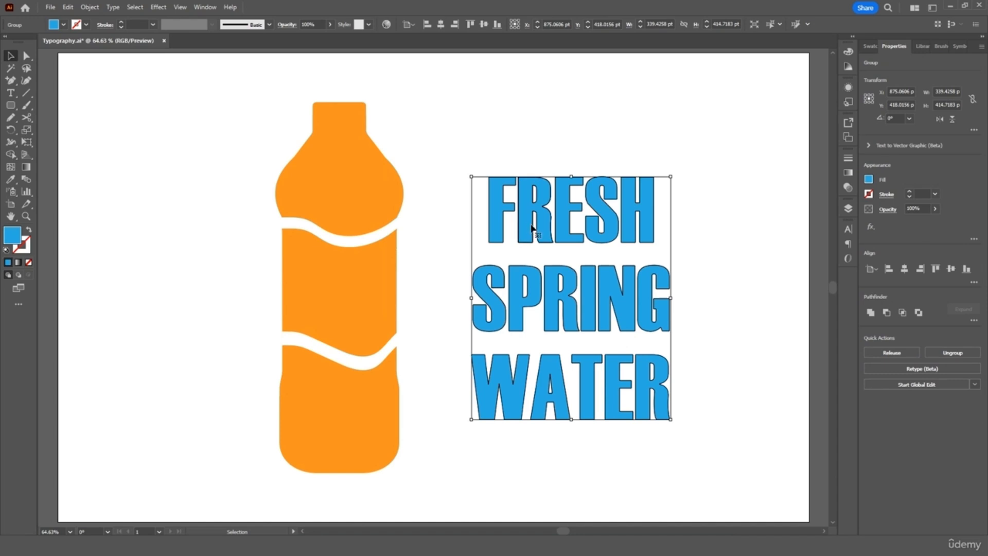
pyautogui.click(733, 170)
pyautogui.click(648, 197)
pyautogui.rightClick(647, 196)
pyautogui.click(674, 329)
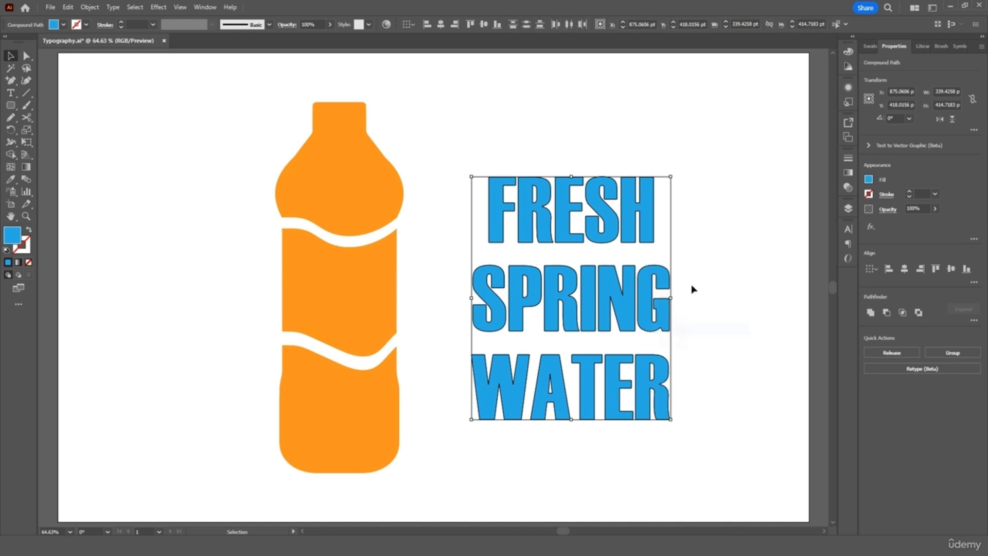
# Step: Move the FRESH letters behind the bottle's top section and ungroup the three bottle sections
pyautogui.moveTo(688, 156); pyautogui.dragTo(446, 245)
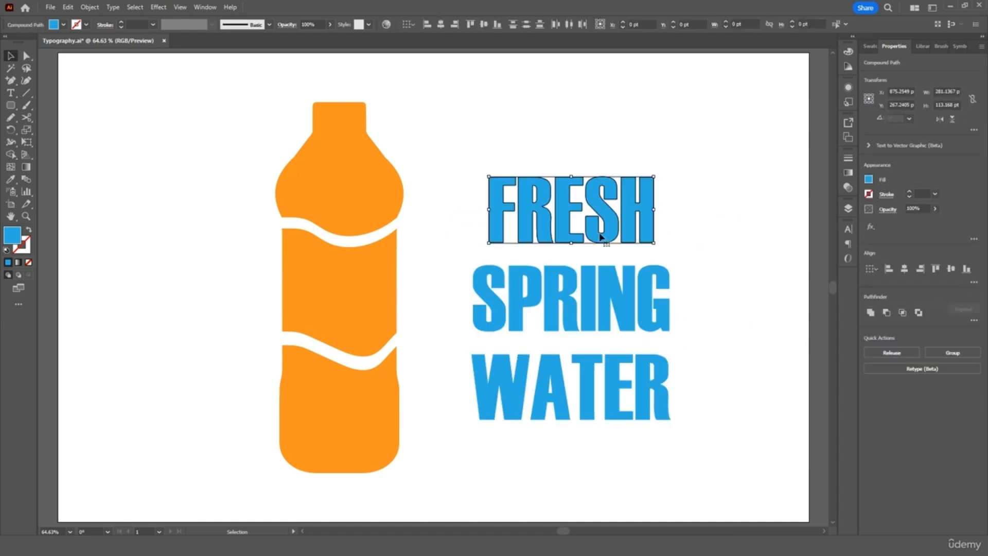
pyautogui.moveTo(565, 217); pyautogui.dragTo(329, 180)
pyautogui.click(353, 125)
pyautogui.rightClick(373, 181)
pyautogui.click(444, 318)
pyautogui.click(479, 203)
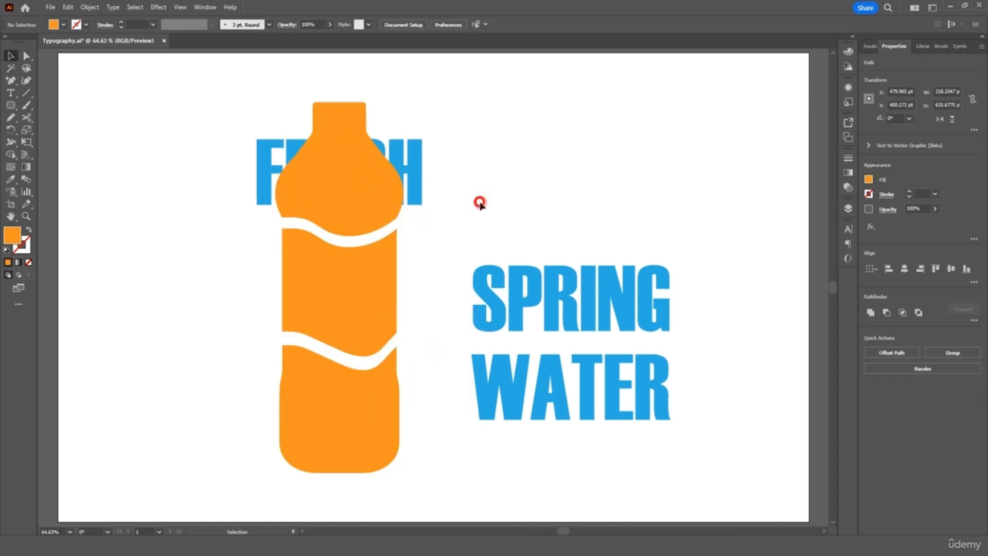
# Step: Distort the FRESH letters into the bottle's top section with Envelope Distort using the top object, and deselect the result
pyautogui.moveTo(480, 120); pyautogui.dragTo(209, 198)
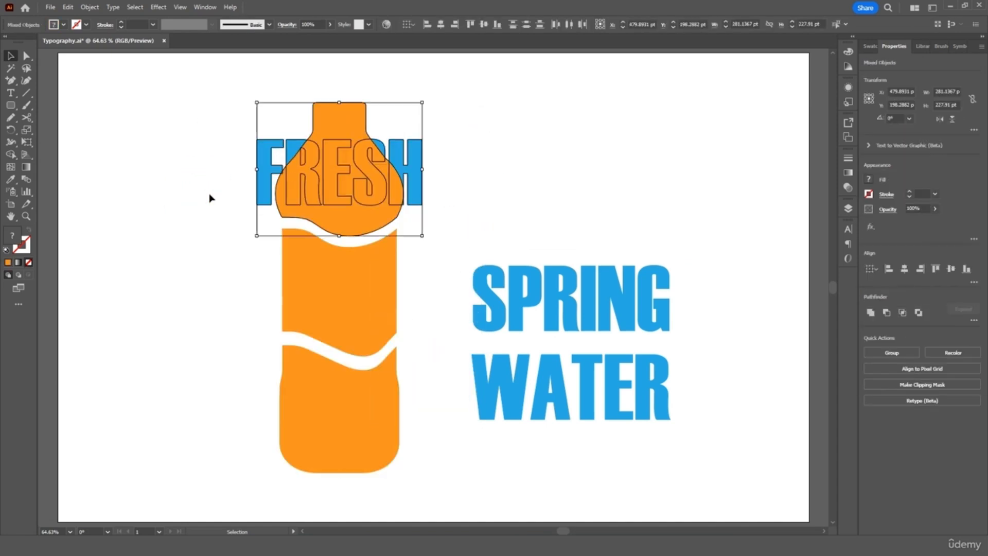
pyautogui.click(89, 9)
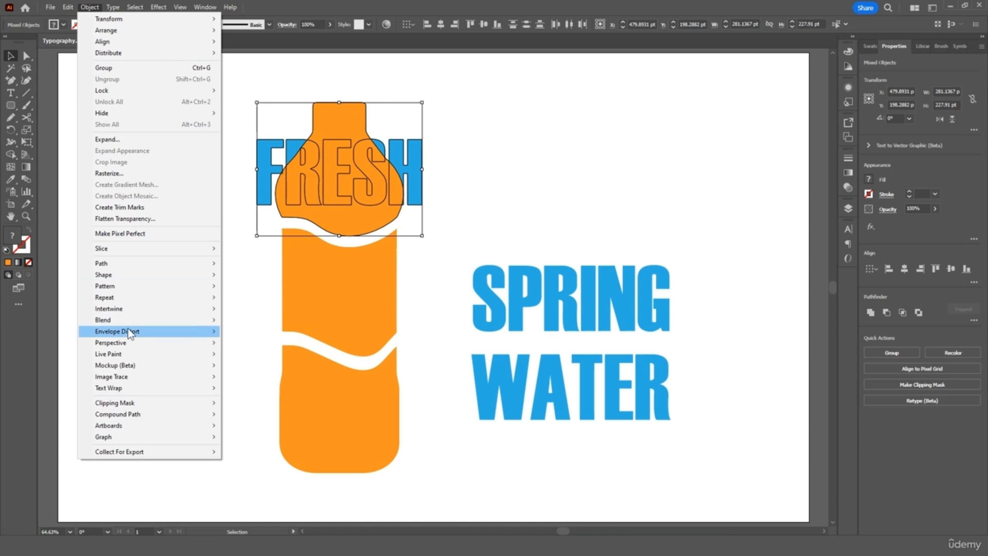
pyautogui.moveTo(129, 333)
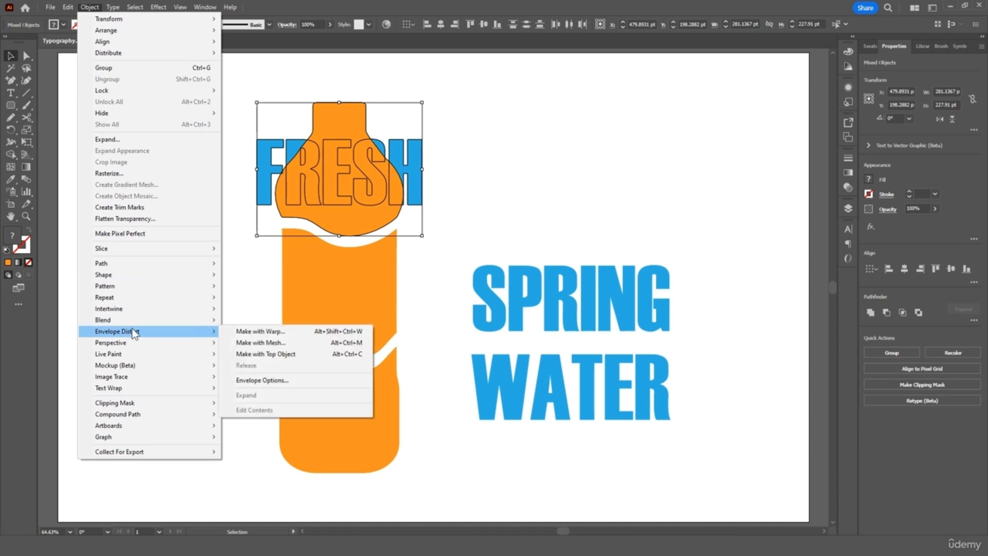
pyautogui.click(264, 354)
pyautogui.click(238, 241)
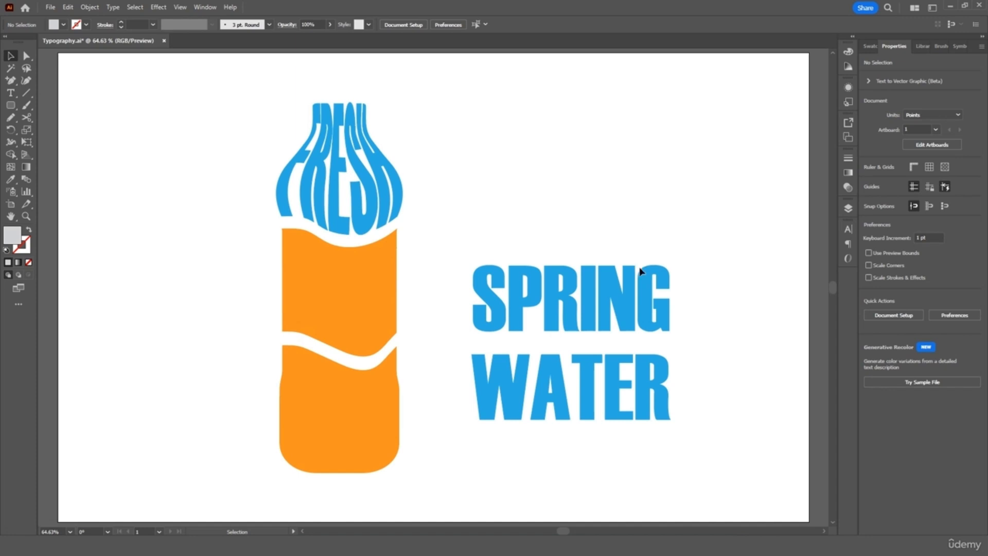
# Step: Distort the SPRING letters into the bottle's middle section with Envelope Distort using the top object, and deselect the result
pyautogui.moveTo(693, 255); pyautogui.dragTo(357, 292)
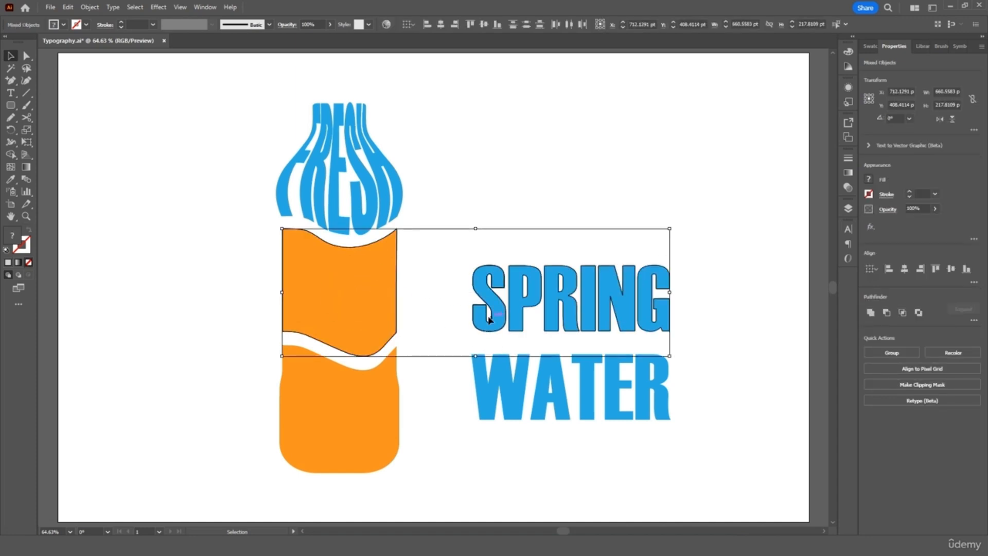
pyautogui.click(90, 7)
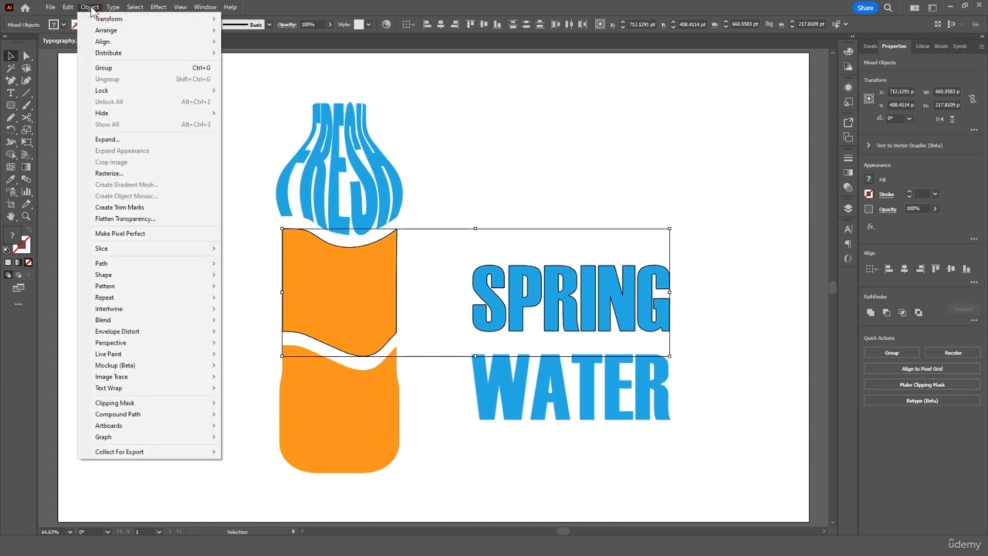
pyautogui.moveTo(185, 331)
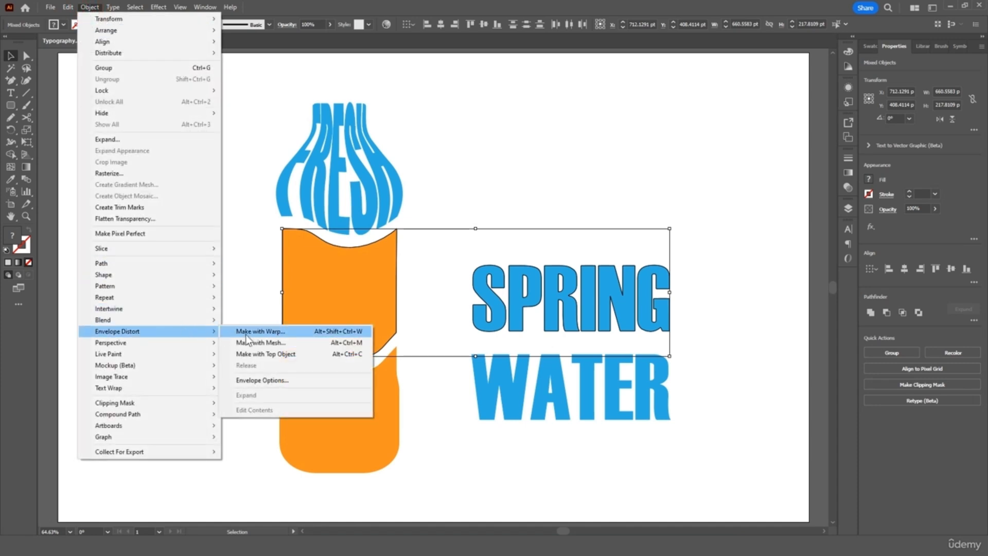
pyautogui.click(263, 355)
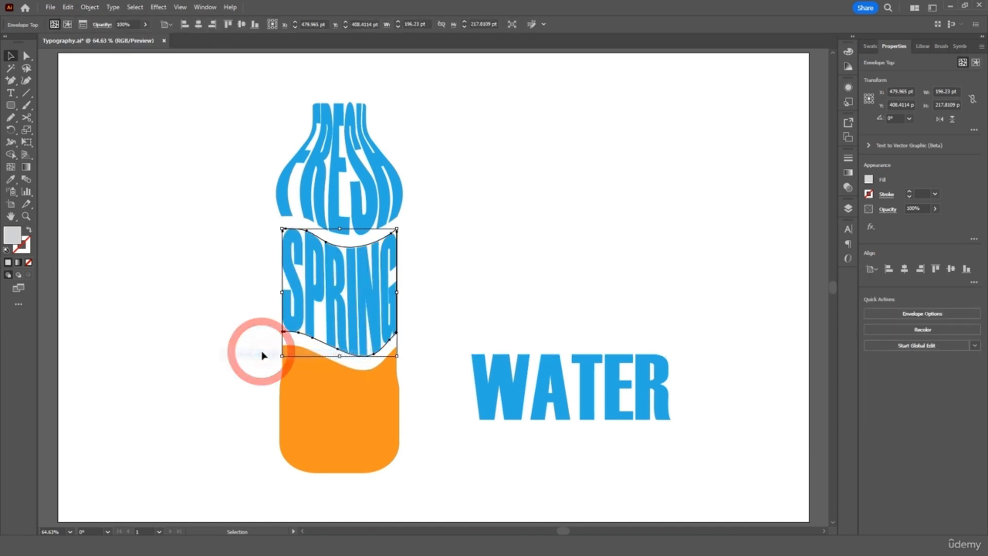
pyautogui.click(229, 274)
# Step: Distort the WATER letters into the bottle's bottom section with Envelope Distort using the top object, and deselect the result
pyautogui.moveTo(721, 397); pyautogui.dragTo(287, 444)
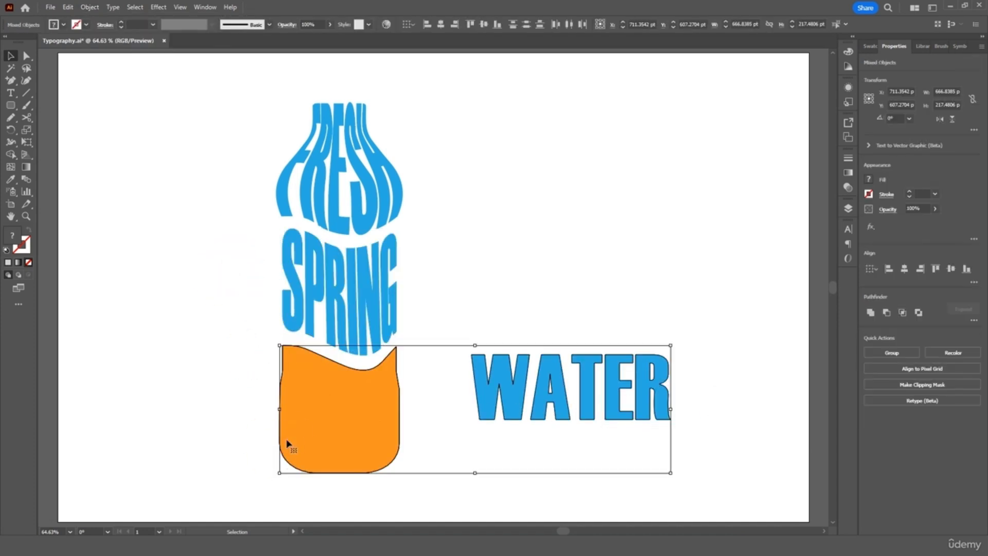
pyautogui.click(90, 7)
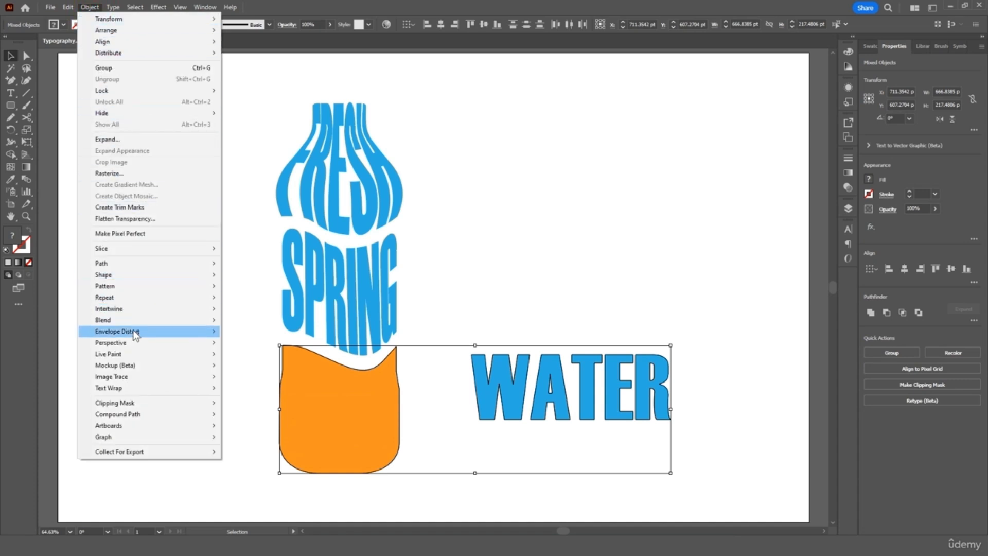
pyautogui.moveTo(133, 332)
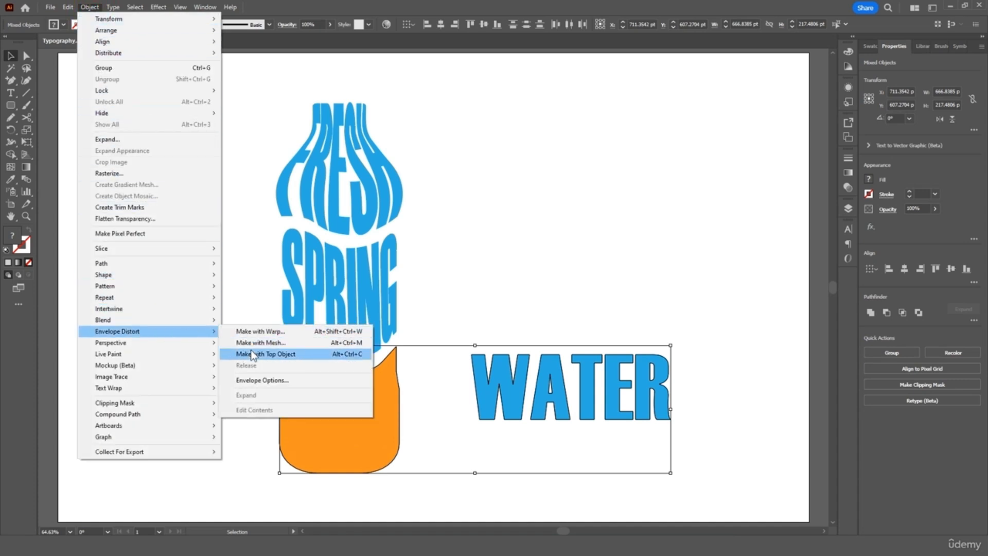
pyautogui.click(255, 354)
pyautogui.click(236, 360)
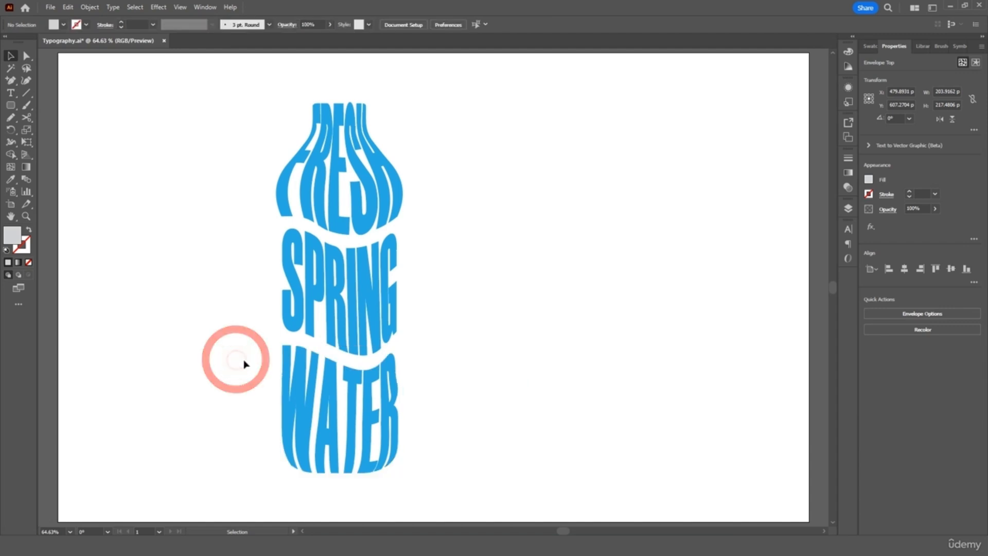
# Step: Move all three distorted words together to the horizontal middle of the artboard and deselect them
pyautogui.moveTo(453, 128); pyautogui.dragTo(298, 426)
pyautogui.moveTo(350, 319); pyautogui.dragTo(435, 315)
pyautogui.click(561, 292)
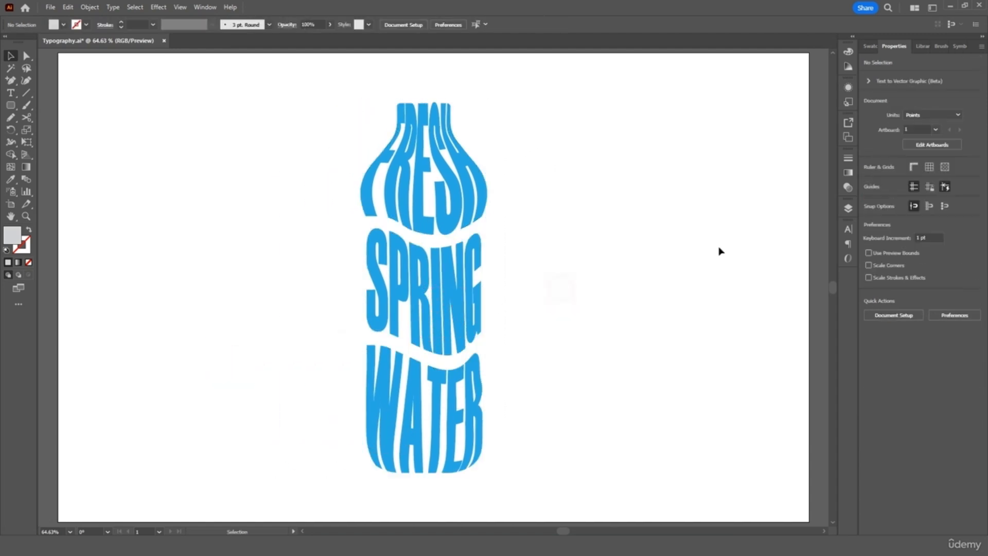
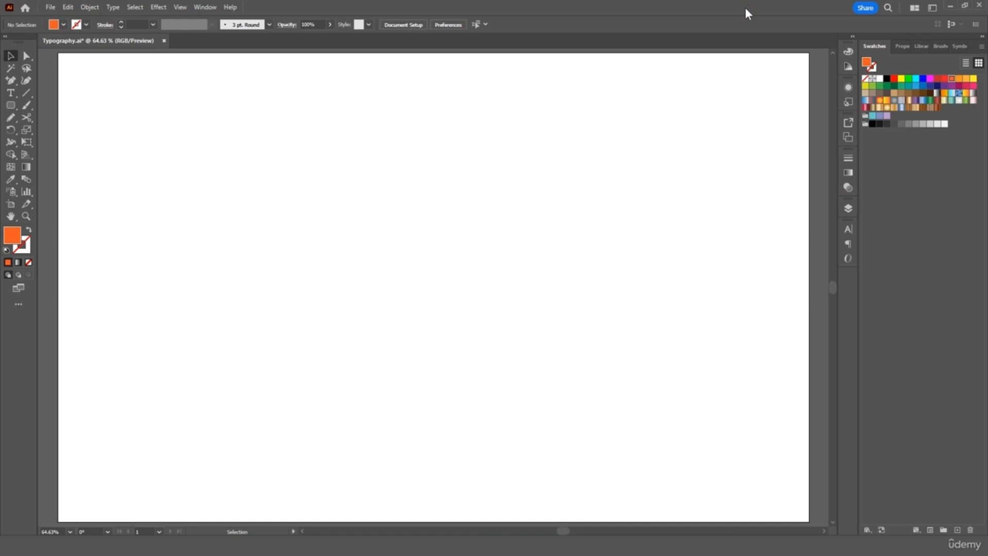
# Step: Add the text "creative express" on the blank artboard and move it closer to the centre
pyautogui.click(11, 92)
pyautogui.click(380, 277)
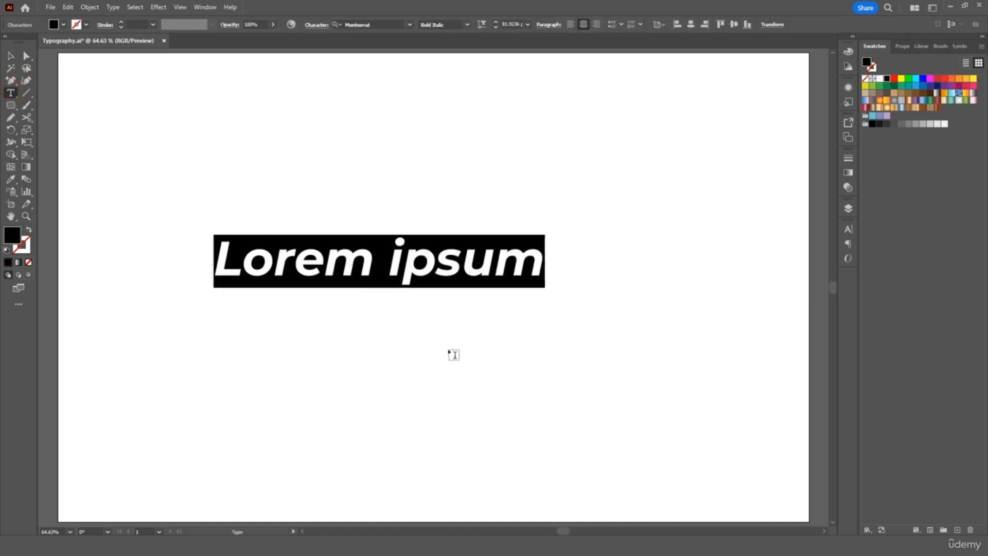
pyautogui.write('creative express')
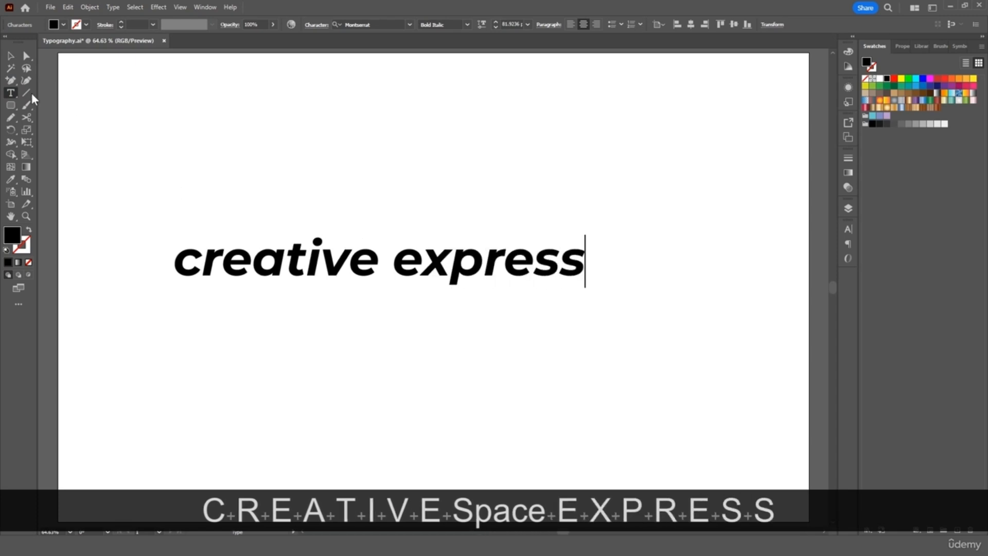
pyautogui.click(10, 55)
pyautogui.moveTo(375, 246); pyautogui.dragTo(433, 259)
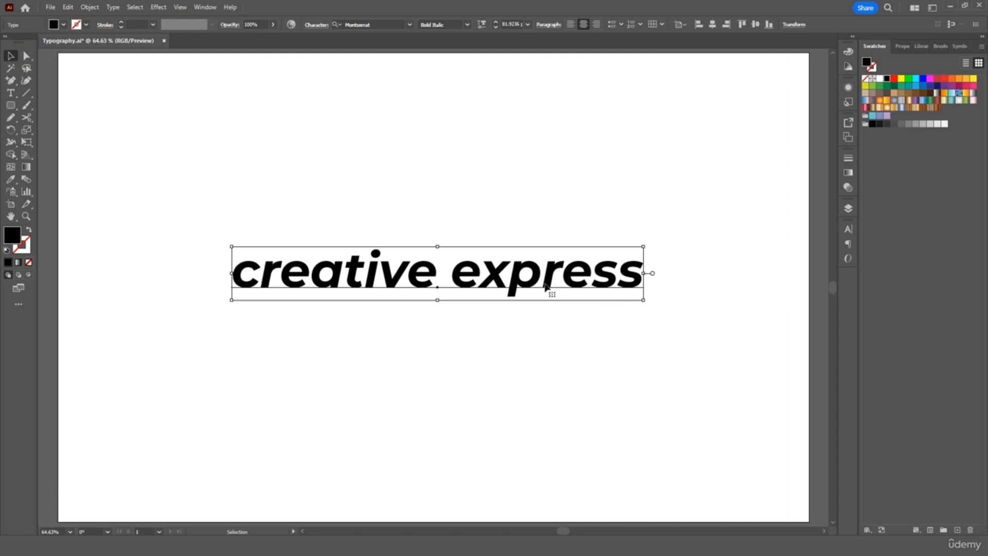
# Step: Fill the whole "creative express" text with the orange swatch and deselect it
pyautogui.doubleClick(526, 282)
pyautogui.tripleClick(527, 282)
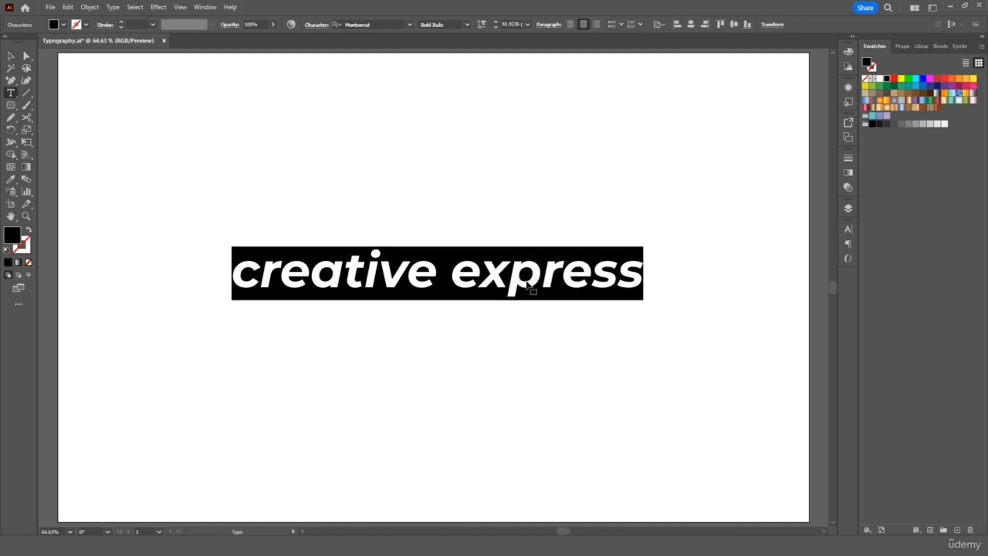
pyautogui.click(64, 24)
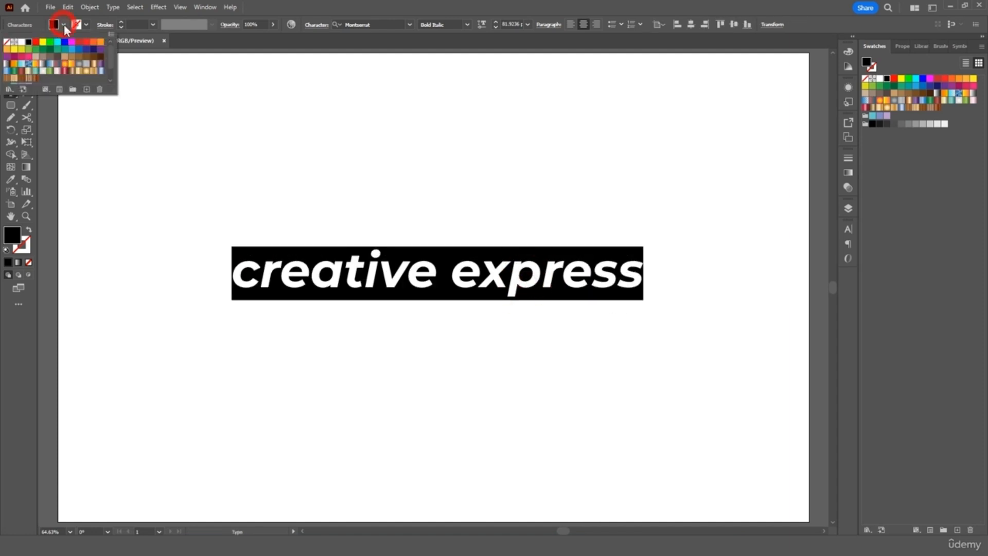
pyautogui.click(93, 43)
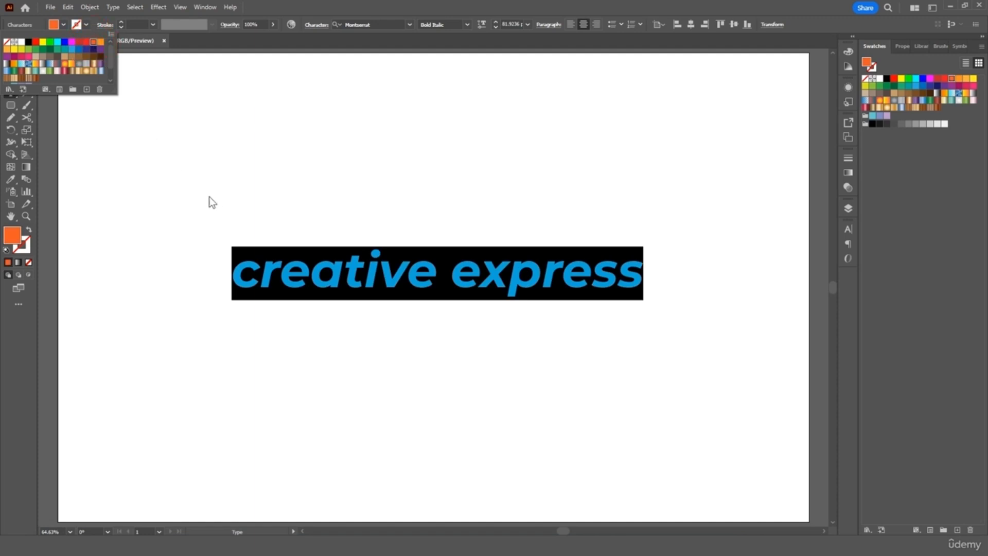
pyautogui.click(42, 140)
pyautogui.click(11, 55)
pyautogui.click(256, 153)
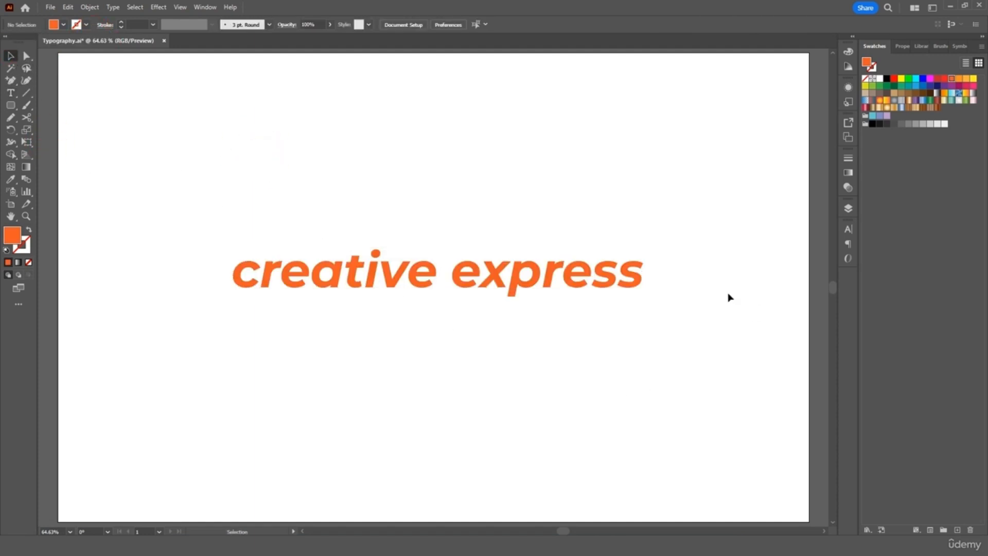
# Step: Apply the 3D Extrude & Bevel effect to the "creative express" text, rotate it slightly in 3D and deselect it
pyautogui.click(376, 299)
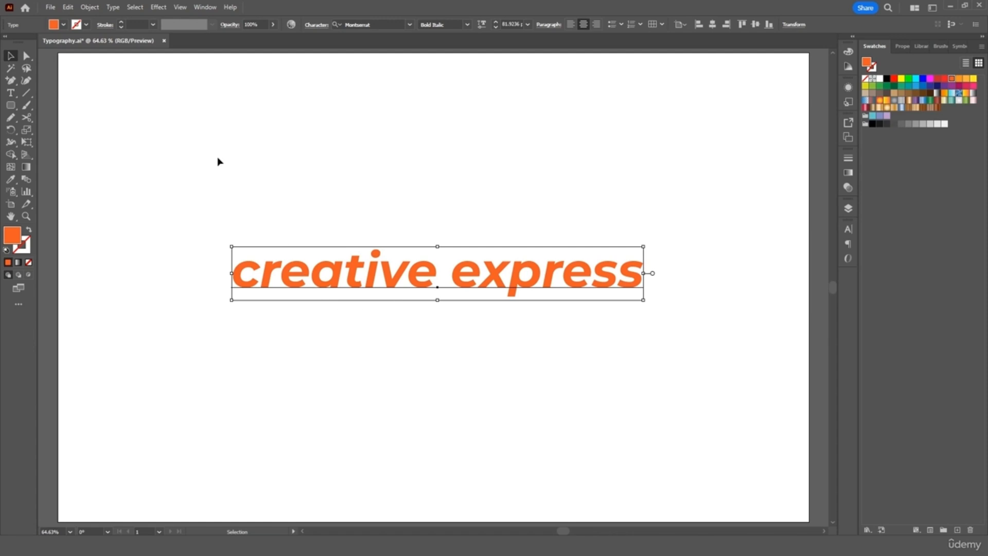
pyautogui.click(158, 7)
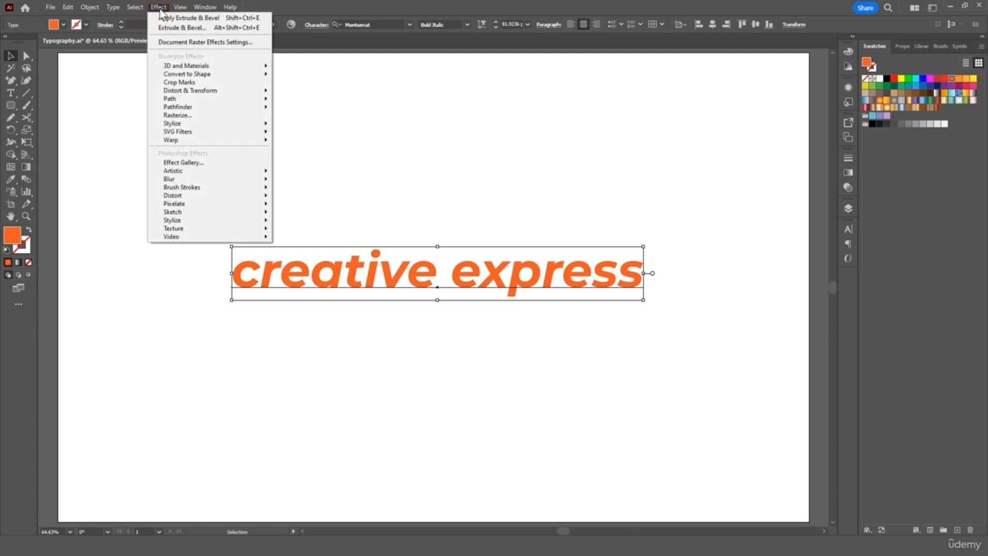
pyautogui.moveTo(181, 67)
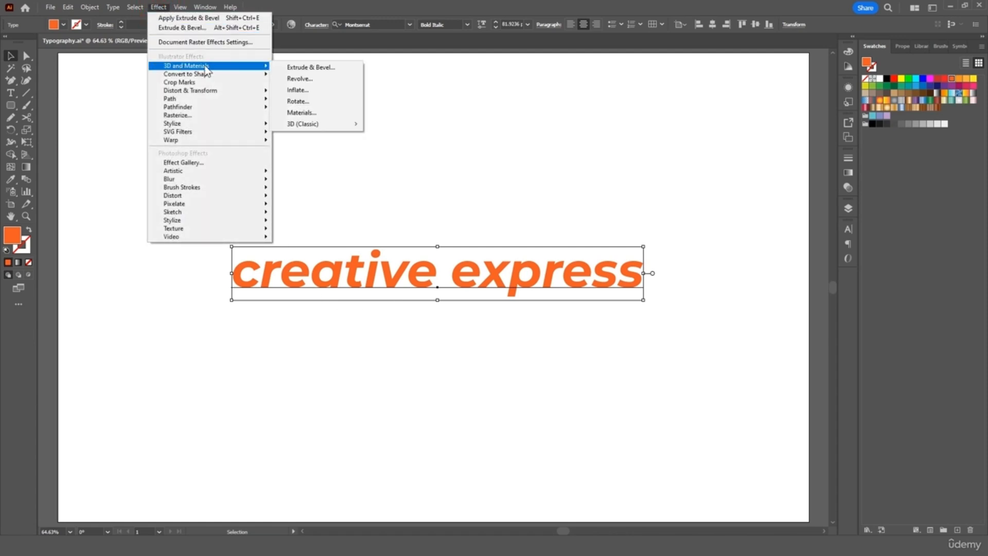
pyautogui.click(297, 68)
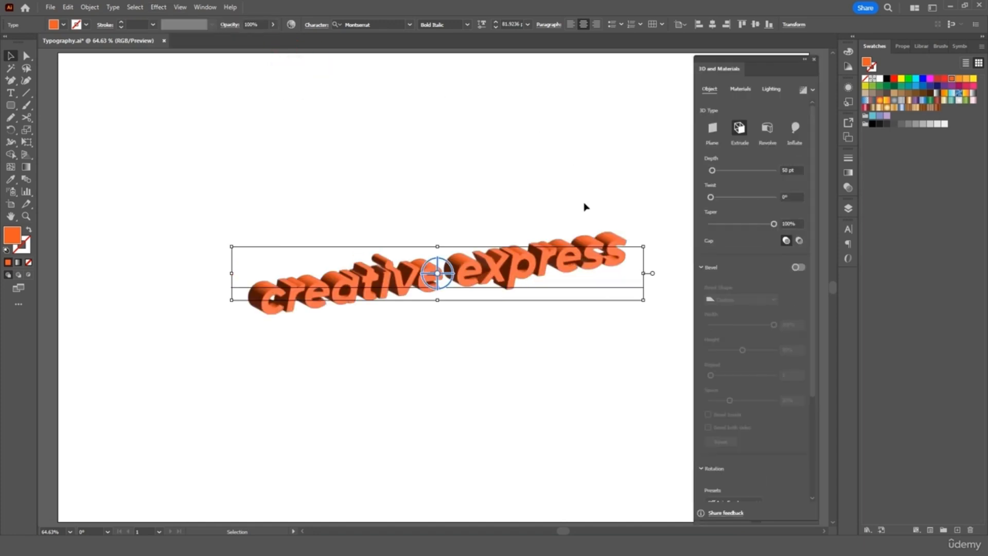
pyautogui.moveTo(438, 272)
pyautogui.mouseDown()
pyautogui.moveTo(450, 298)
pyautogui.moveTo(448, 261)
pyautogui.moveTo(417, 236)
pyautogui.moveTo(449, 274)
pyautogui.moveTo(447, 259)
pyautogui.moveTo(446, 274)
pyautogui.moveTo(439, 250)
pyautogui.moveTo(452, 273)
pyautogui.moveTo(442, 282)
pyautogui.mouseUp()
pyautogui.click(455, 211)
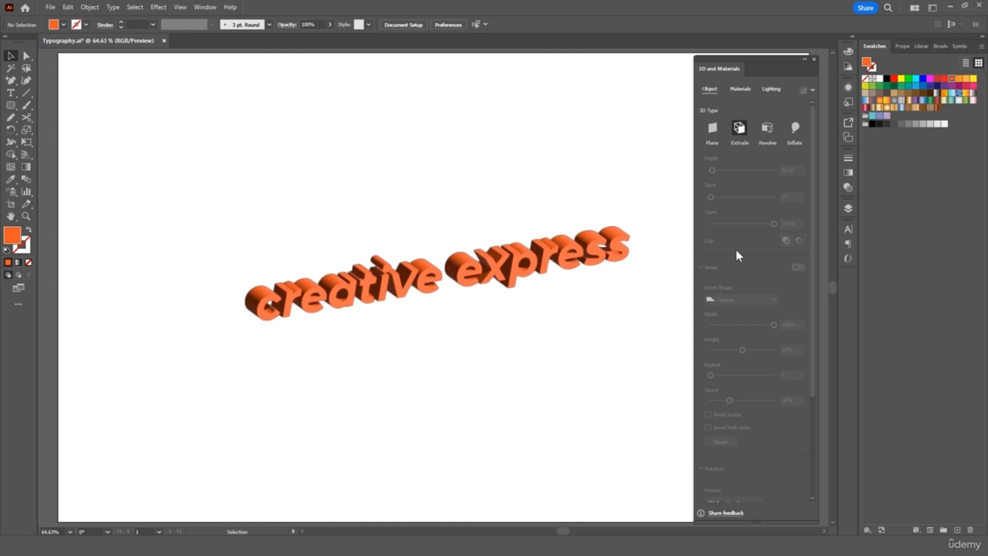
# Step: Set the extruded text's depth to 148 pt and taper to 92%, leaving the twist at 0°
pyautogui.click(632, 246)
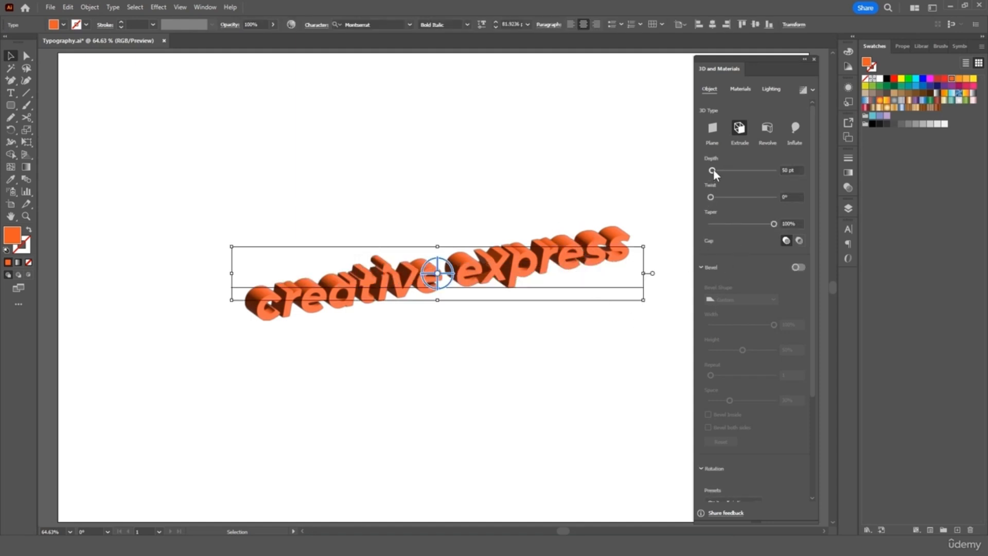
pyautogui.moveTo(713, 170); pyautogui.dragTo(716, 171)
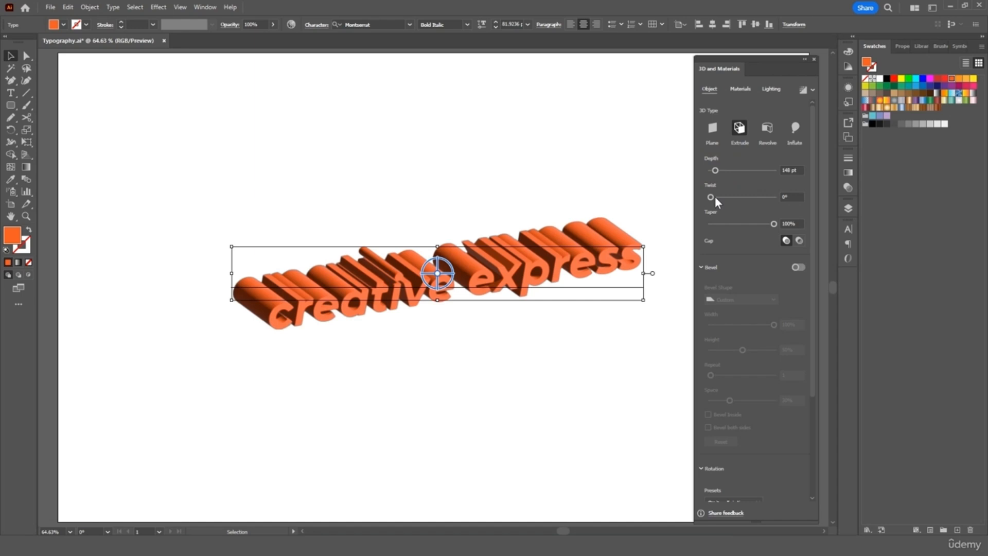
pyautogui.moveTo(714, 197); pyautogui.dragTo(718, 198)
pyautogui.moveTo(761, 224)
pyautogui.mouseDown()
pyautogui.moveTo(735, 225)
pyautogui.moveTo(769, 228)
pyautogui.mouseUp()
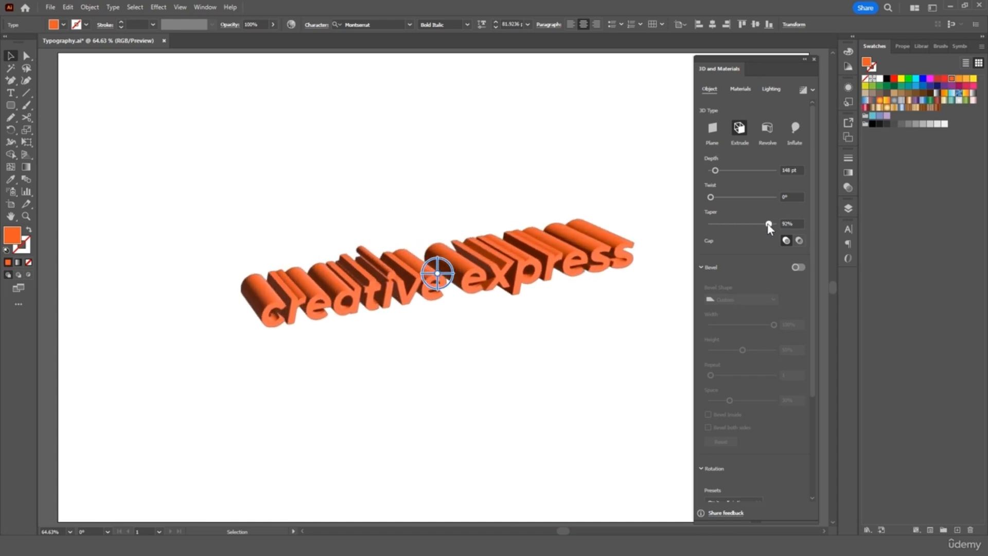
# Step: Try the hollow cap on the extruded text, restore the solid cap, and turn on the Classic bevel
pyautogui.click(798, 241)
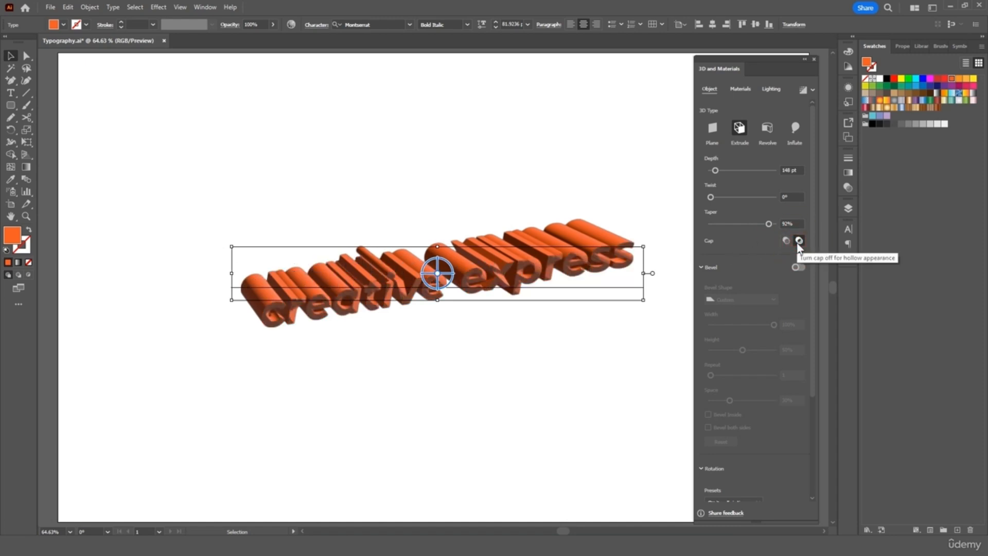
pyautogui.click(785, 241)
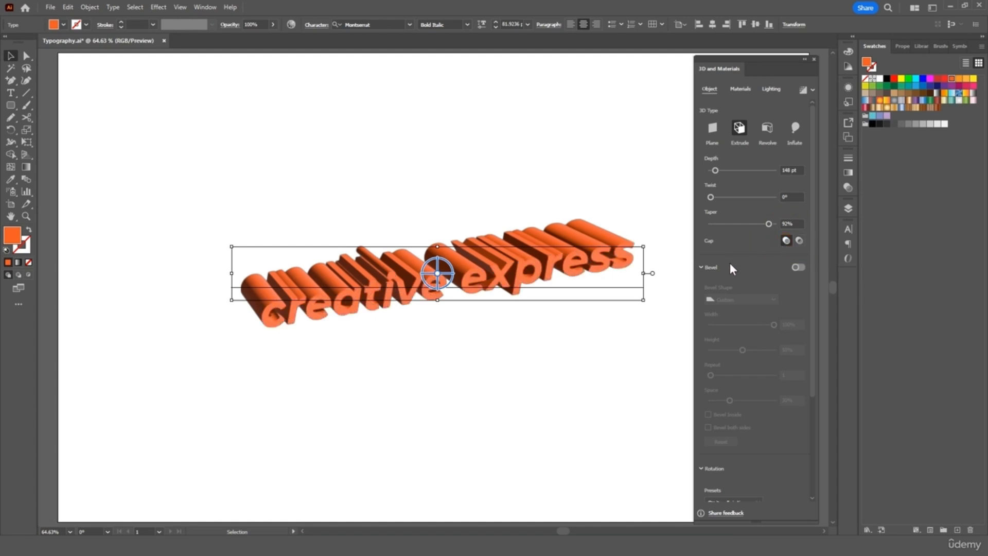
pyautogui.click(799, 266)
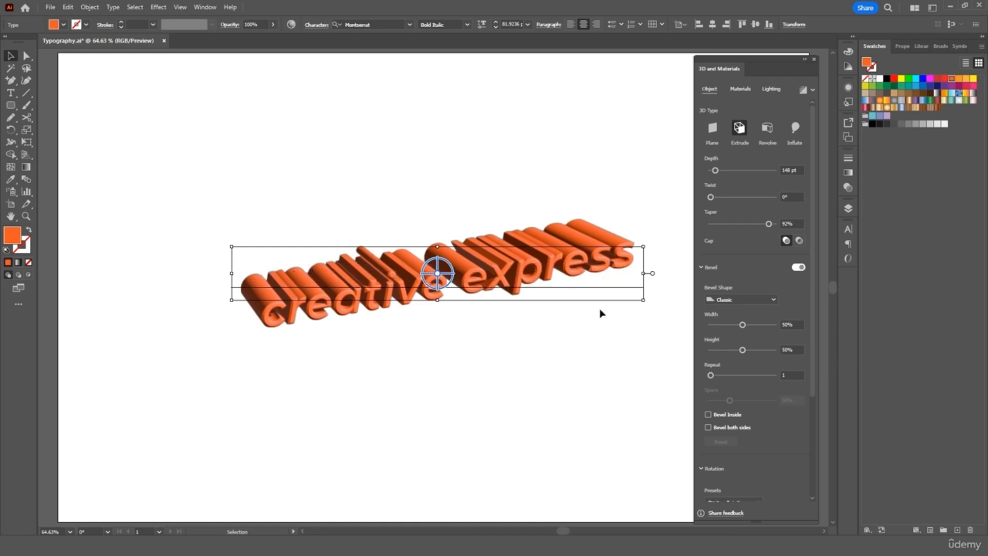
pyautogui.click(797, 267)
pyautogui.click(796, 268)
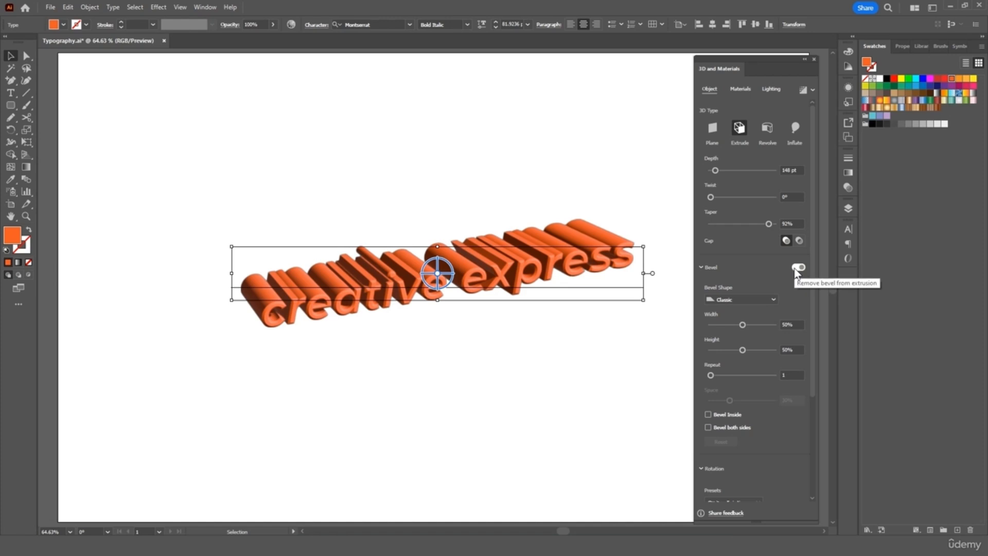
# Step: Try the Revolve 3D type on the "creative express" text and undo it
pyautogui.click(768, 129)
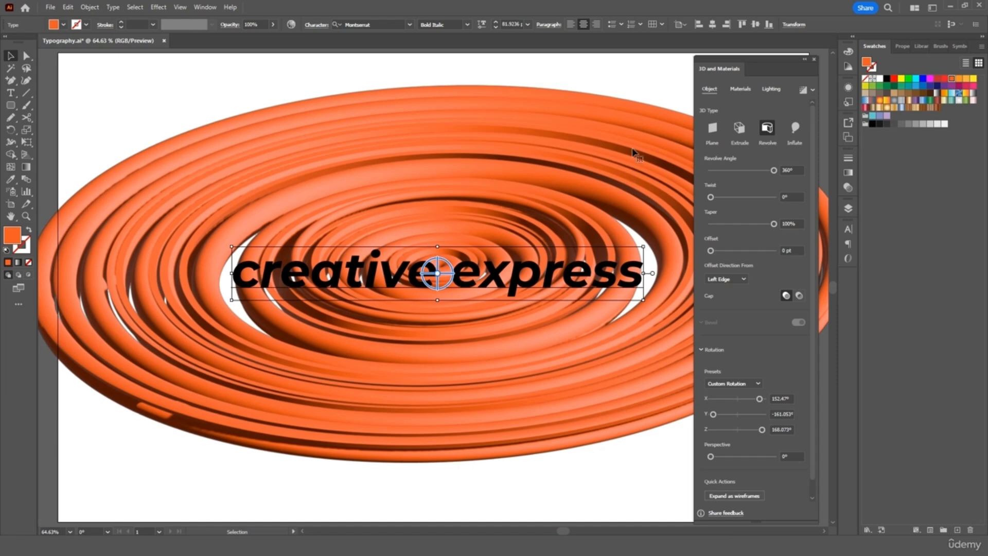
pyautogui.hotkey('ctrl', 'z')
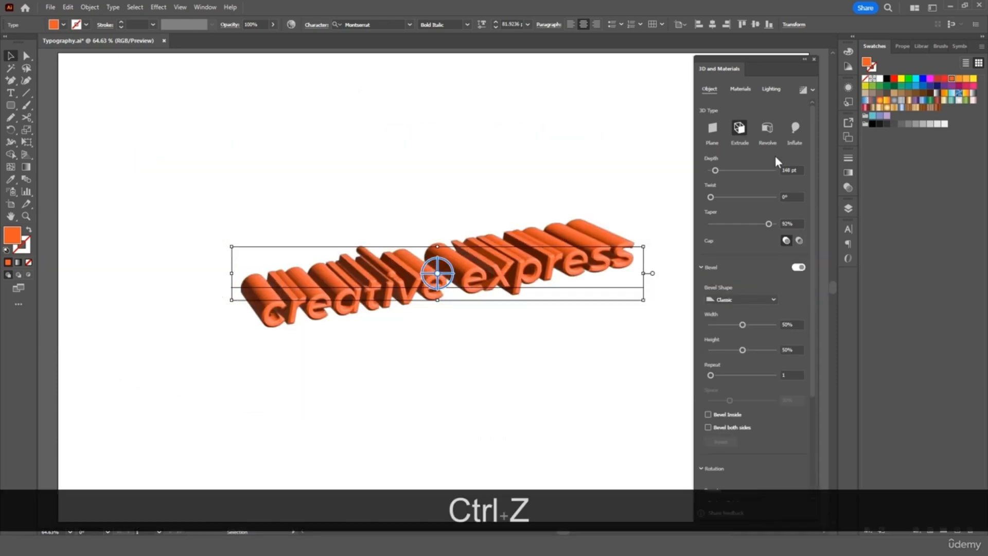
# Step: Change the text's 3D type to Inflate and increase its depth to 766 pt
pyautogui.click(797, 130)
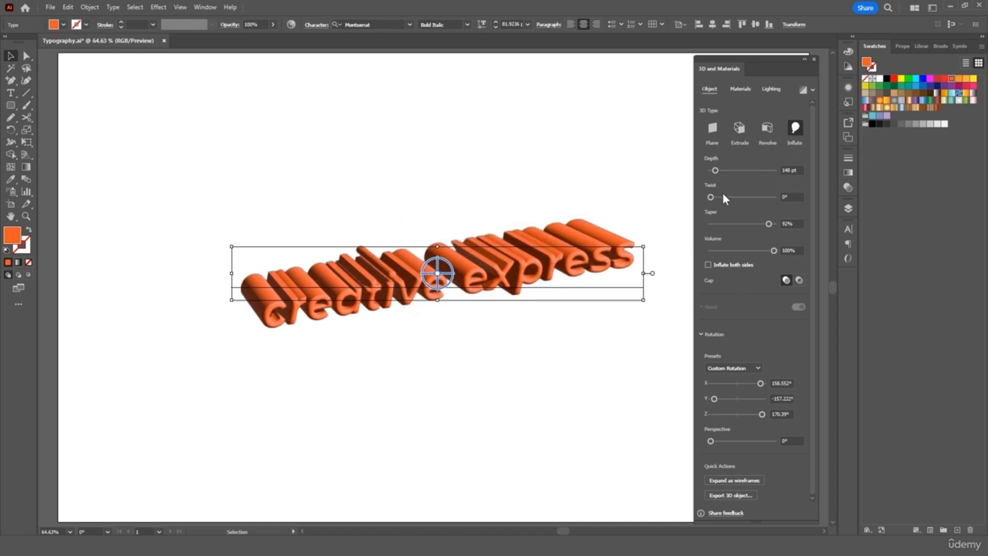
pyautogui.click(736, 171)
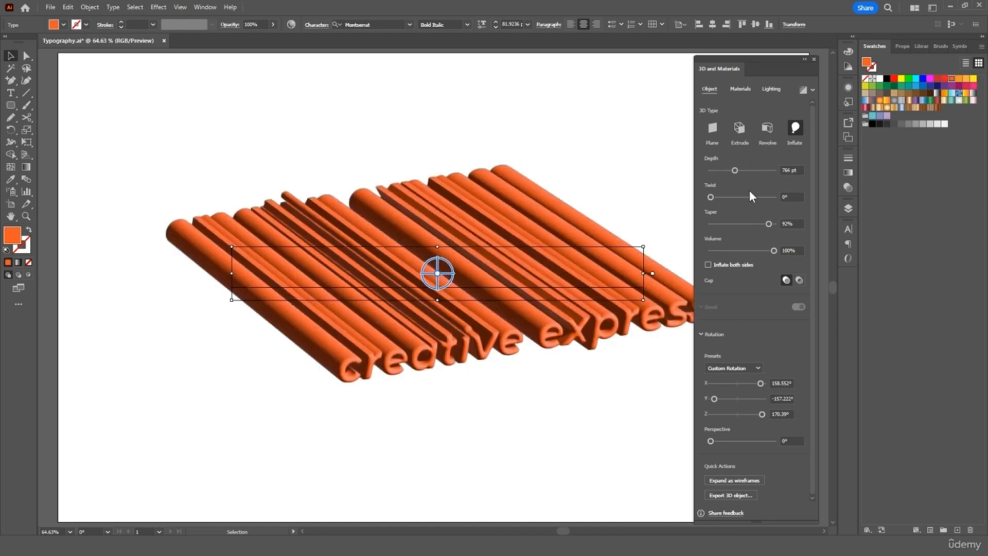
# Step: Undo the last depth change of the inflated text, then try a 3° twist and undo it
pyautogui.hotkey('ctrl', 'z')
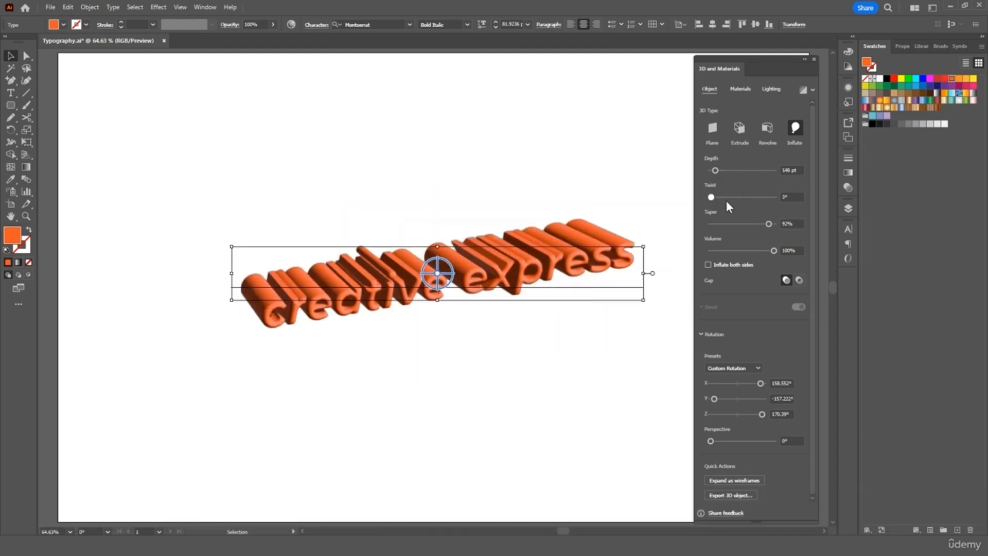
pyautogui.click(712, 197)
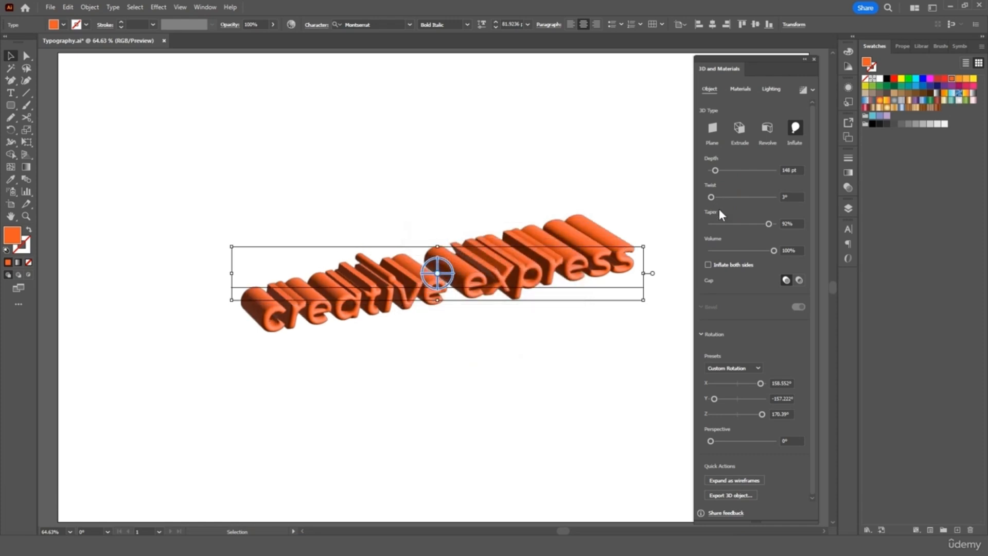
pyautogui.hotkey('ctrl', 'z')
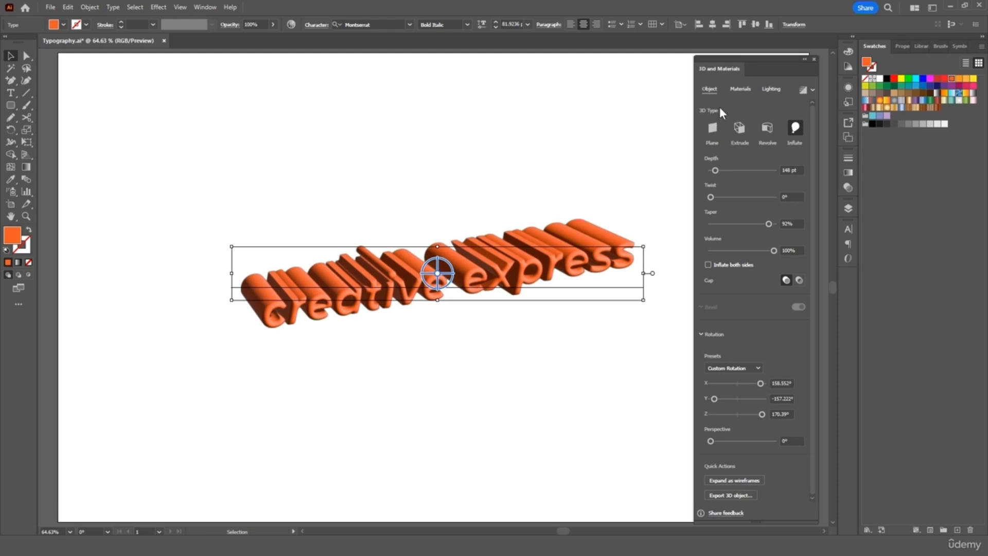
# Step: Try the Canopy Diamond Concrete Tiles, Circle Stitch and Steel Tread Plate Lentils materials on the text, and return to the Default material
pyautogui.click(740, 89)
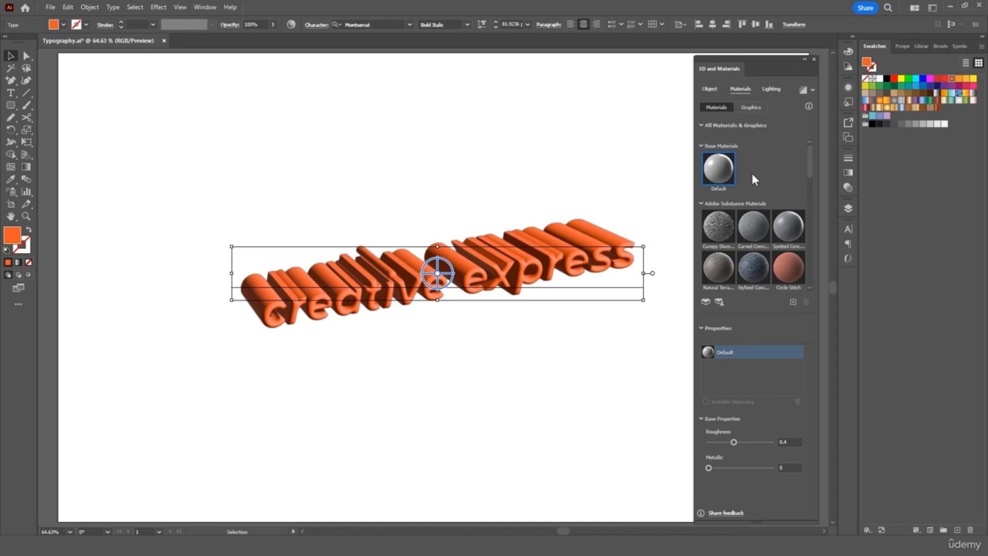
pyautogui.moveTo(812, 175); pyautogui.dragTo(812, 184)
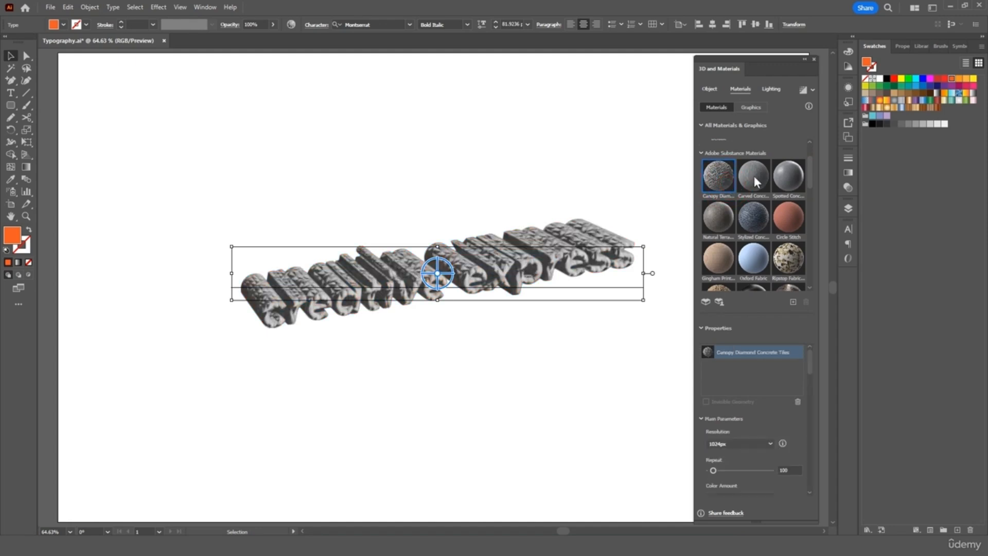
pyautogui.click(785, 222)
pyautogui.moveTo(810, 180); pyautogui.dragTo(810, 229)
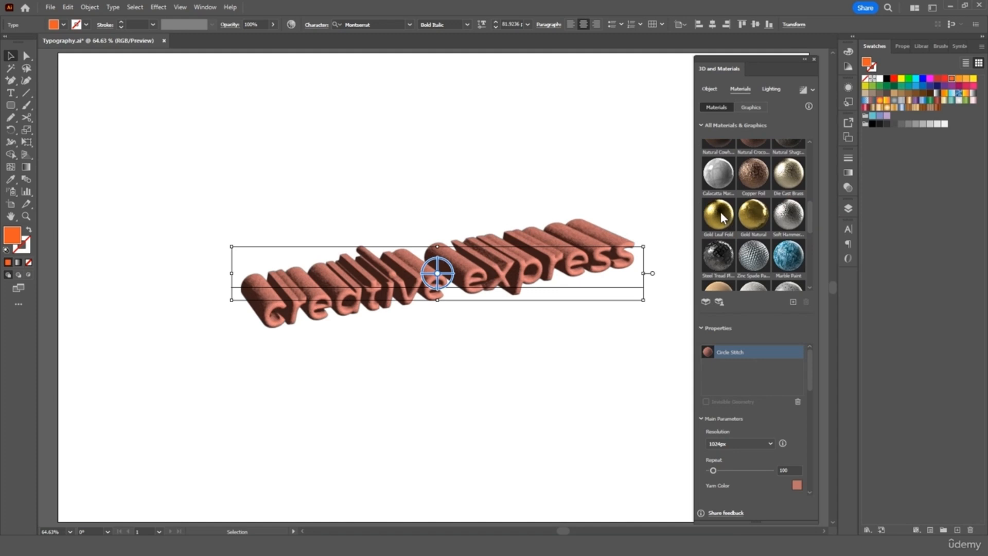
pyautogui.click(719, 255)
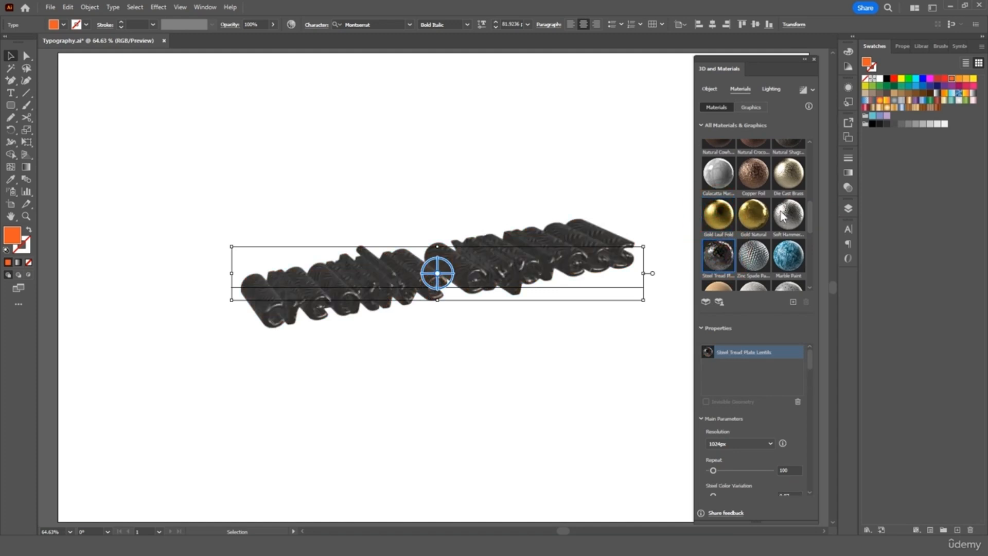
pyautogui.moveTo(811, 216)
pyautogui.mouseDown()
pyautogui.moveTo(805, 261)
pyautogui.moveTo(808, 150)
pyautogui.mouseUp()
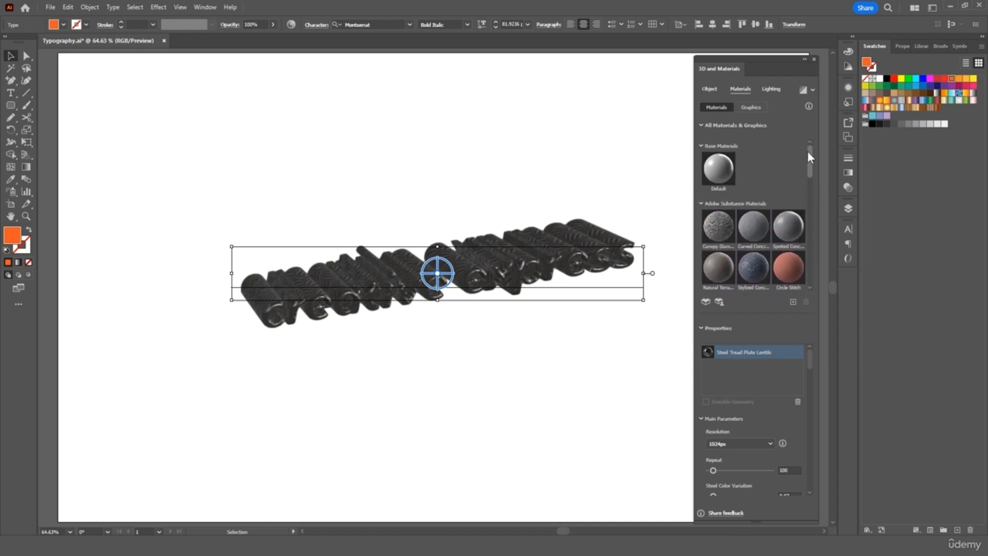
pyautogui.click(722, 171)
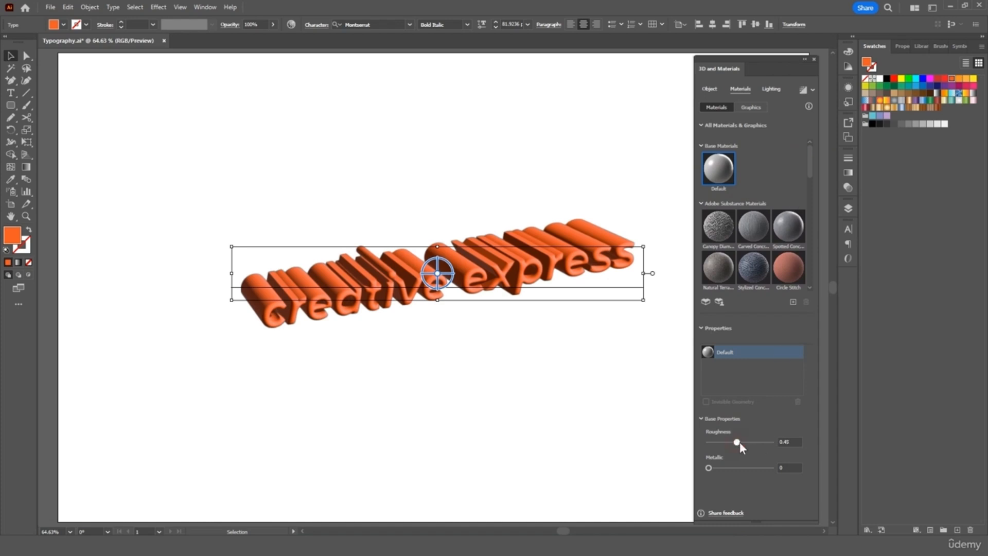
# Step: Set the Default material's roughness to 0.38, and try a metallic value of 0.89 before undoing that metallic change
pyautogui.moveTo(758, 443); pyautogui.dragTo(752, 468)
pyautogui.click(767, 470)
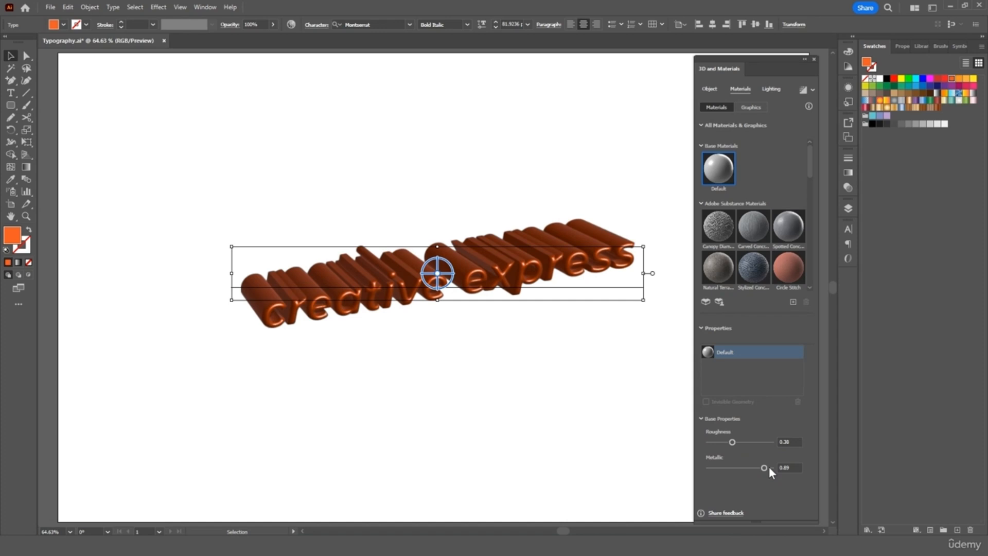
pyautogui.hotkey('ctrl', 'z')
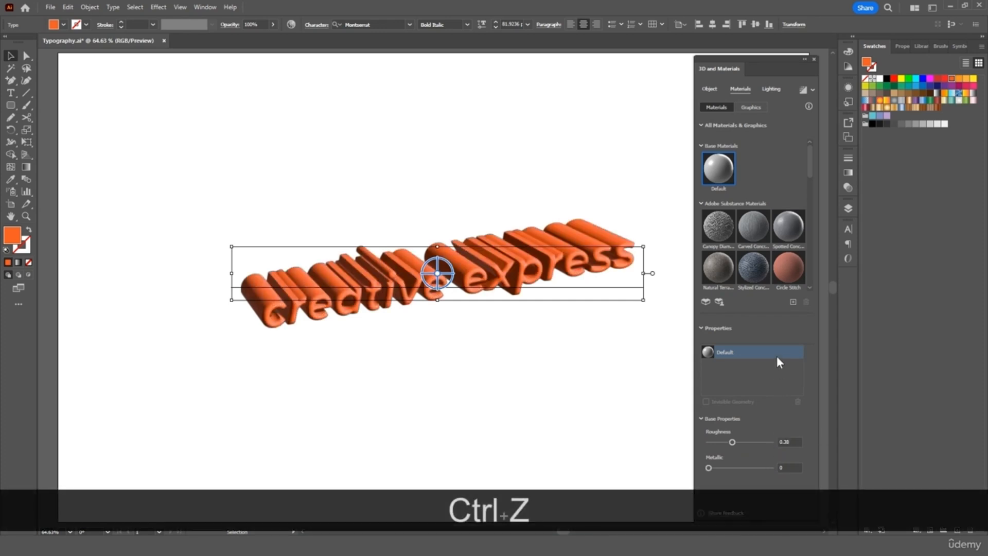
# Step: Try the Diffuse, Top Left and Right lighting presets on the 3D text, and return to the Standard preset
pyautogui.click(770, 88)
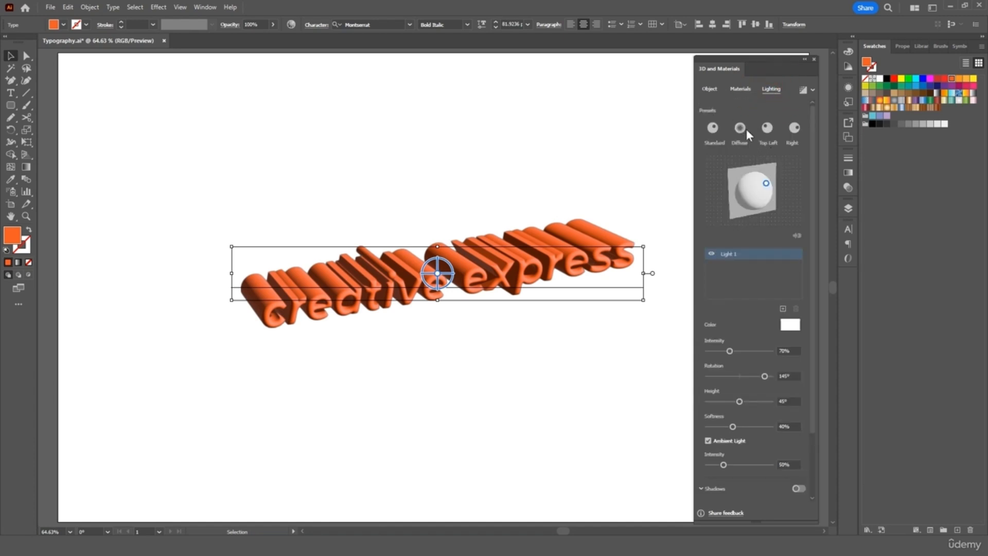
pyautogui.click(713, 127)
pyautogui.click(740, 127)
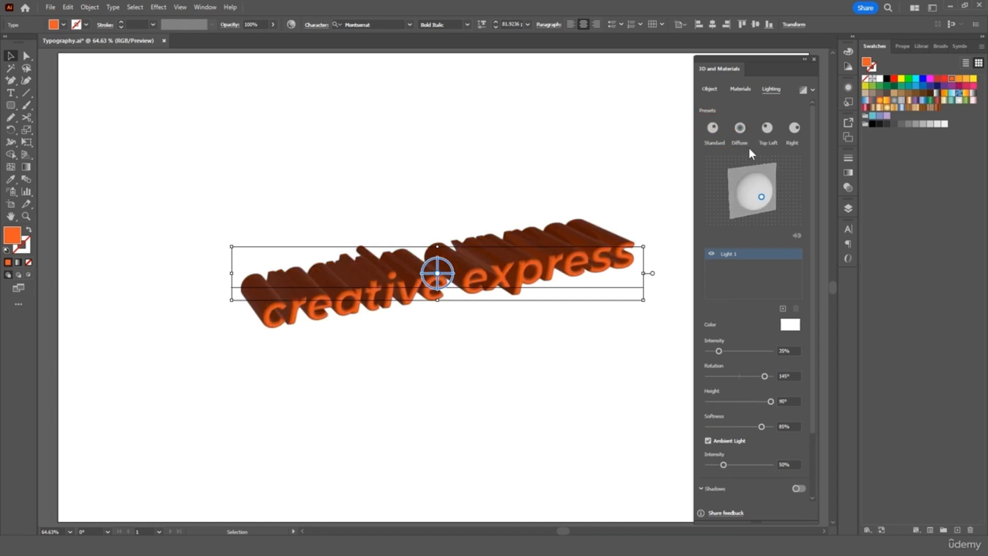
pyautogui.click(766, 129)
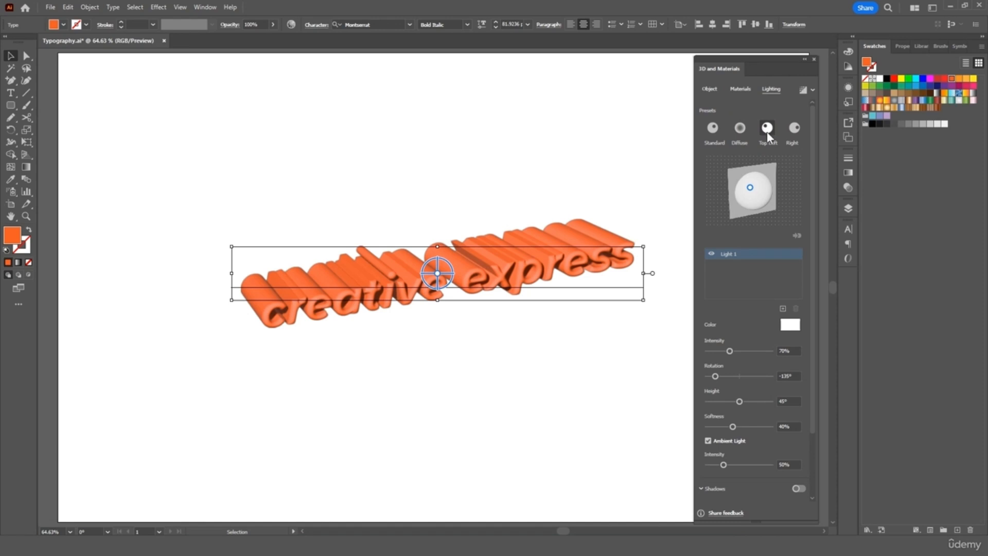
pyautogui.click(795, 129)
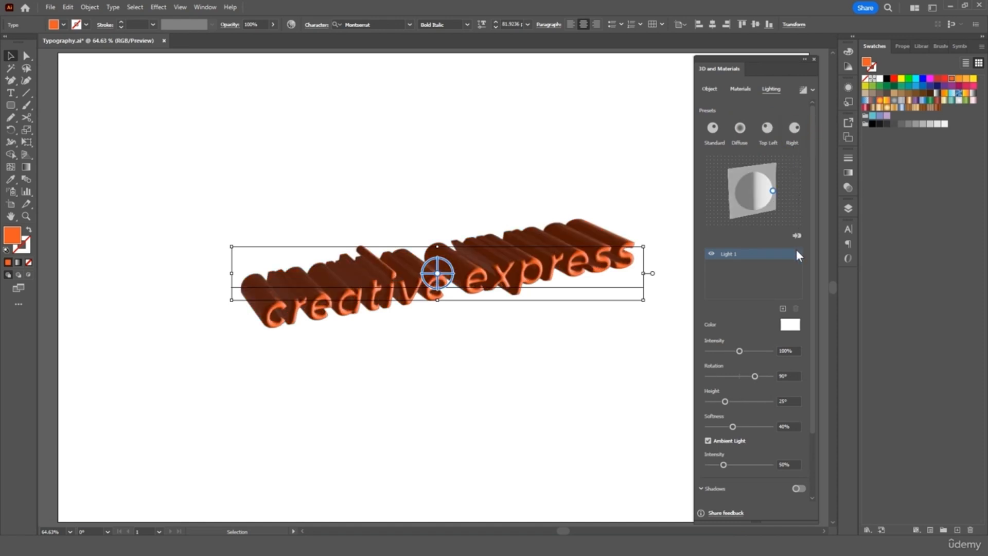
pyautogui.click(713, 131)
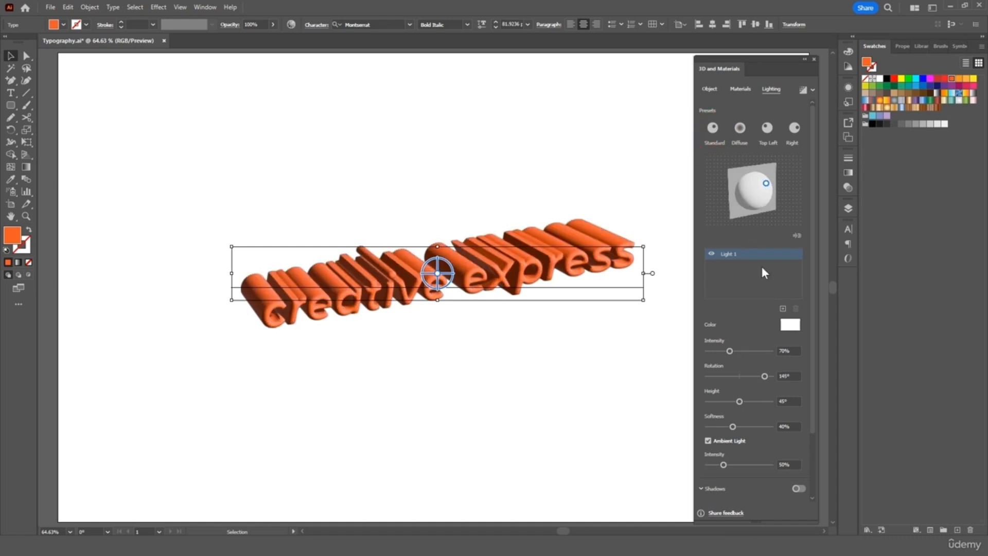
# Step: Set Light 1 to 49% intensity, -113° rotation and 43° height, and the ambient light intensity to 27%
pyautogui.moveTo(814, 261); pyautogui.dragTo(811, 308)
pyautogui.moveTo(727, 292)
pyautogui.mouseDown()
pyautogui.moveTo(704, 292)
pyautogui.moveTo(758, 291)
pyautogui.moveTo(723, 293)
pyautogui.mouseUp()
pyautogui.moveTo(765, 317); pyautogui.dragTo(737, 343)
pyautogui.moveTo(756, 347)
pyautogui.mouseDown()
pyautogui.moveTo(729, 345)
pyautogui.moveTo(739, 343)
pyautogui.mouseUp()
pyautogui.moveTo(721, 404)
pyautogui.mouseDown()
pyautogui.moveTo(767, 406)
pyautogui.moveTo(707, 405)
pyautogui.moveTo(754, 405)
pyautogui.moveTo(716, 407)
pyautogui.mouseUp()
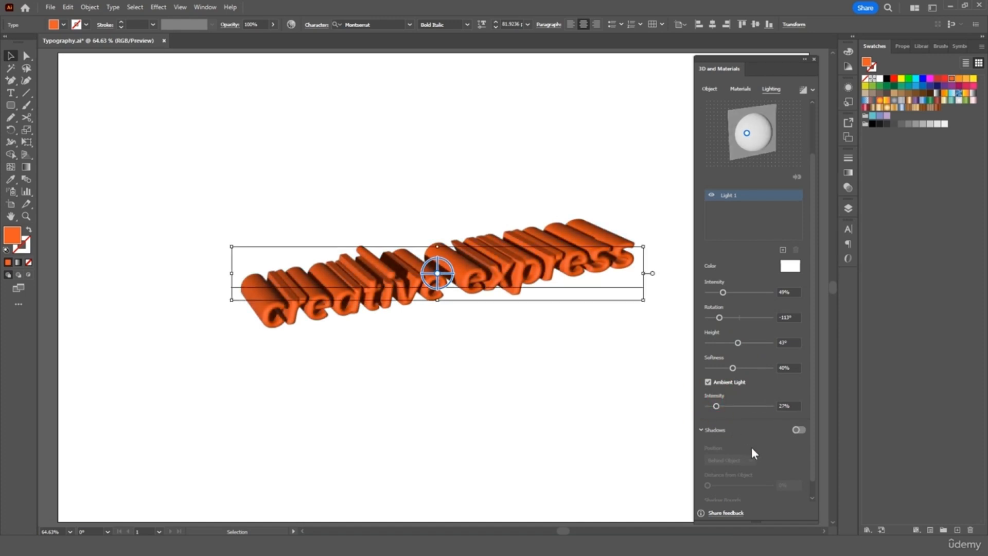
# Step: Try a shadow on the 3D text in the Below Object and Behind Object positions, and remove the shadow
pyautogui.click(803, 430)
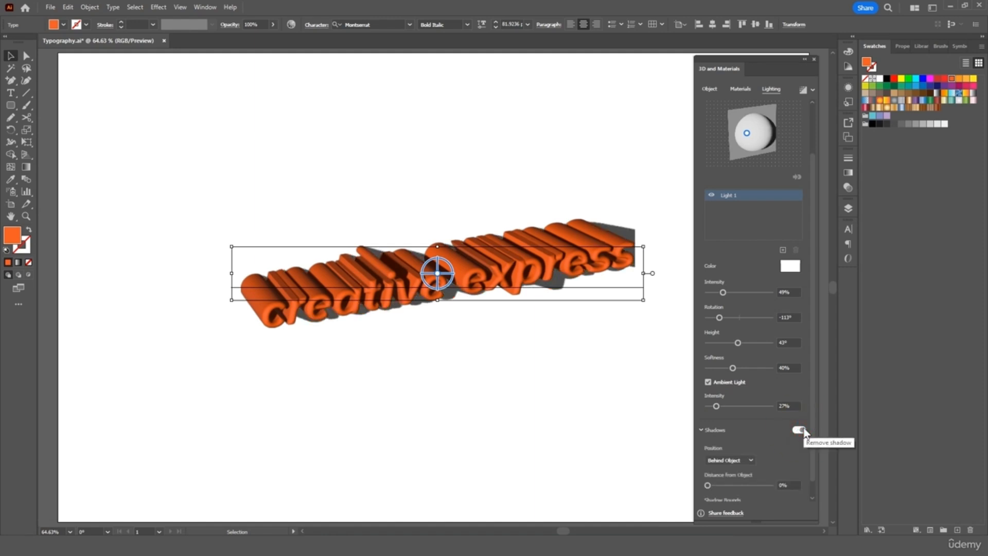
pyautogui.moveTo(709, 486)
pyautogui.mouseDown()
pyautogui.moveTo(762, 486)
pyautogui.moveTo(701, 486)
pyautogui.mouseUp()
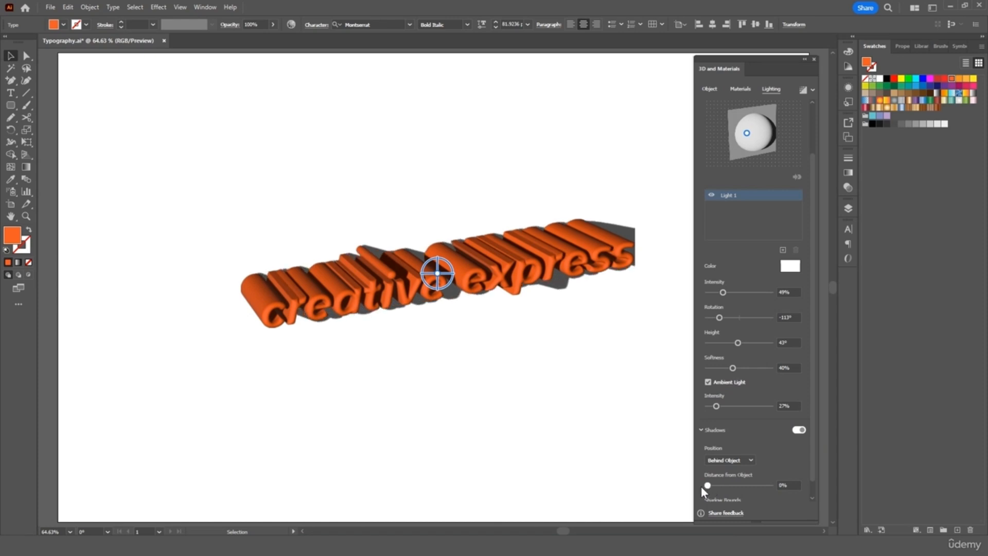
pyautogui.click(742, 459)
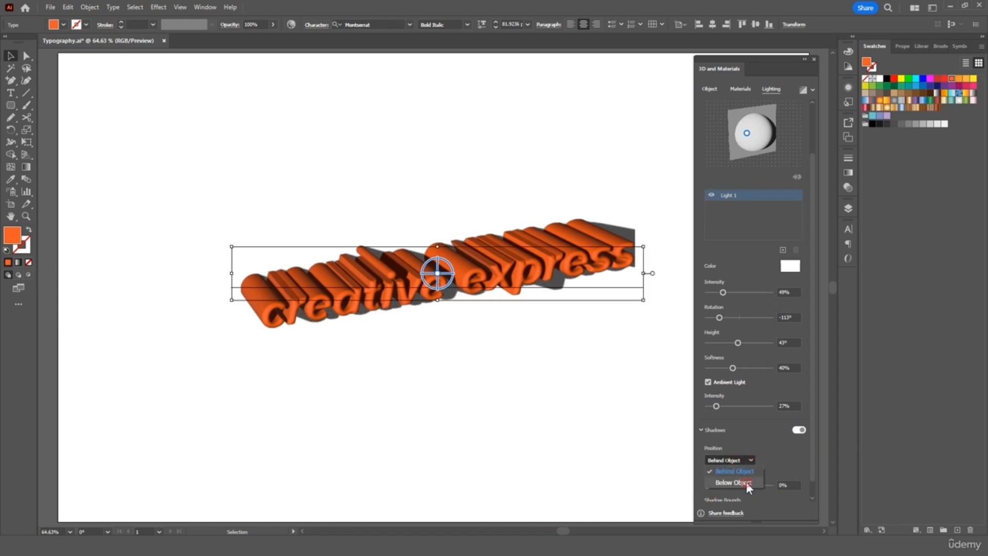
pyautogui.click(746, 481)
pyautogui.click(749, 460)
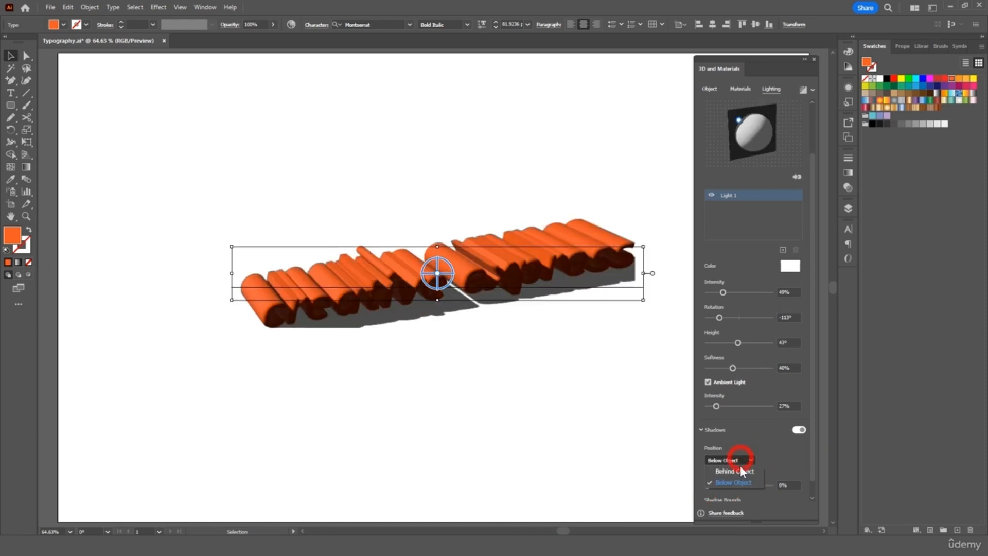
pyautogui.click(737, 471)
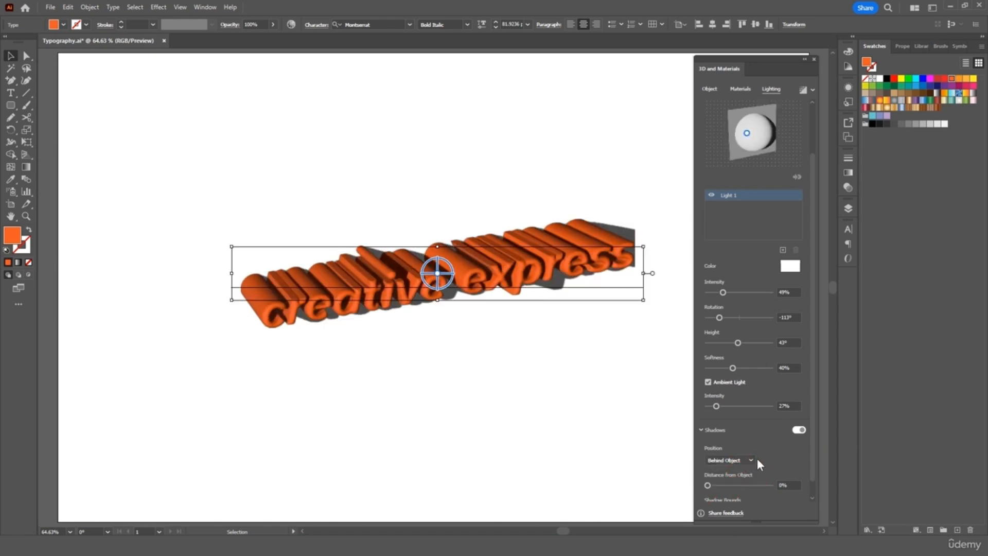
pyautogui.click(799, 430)
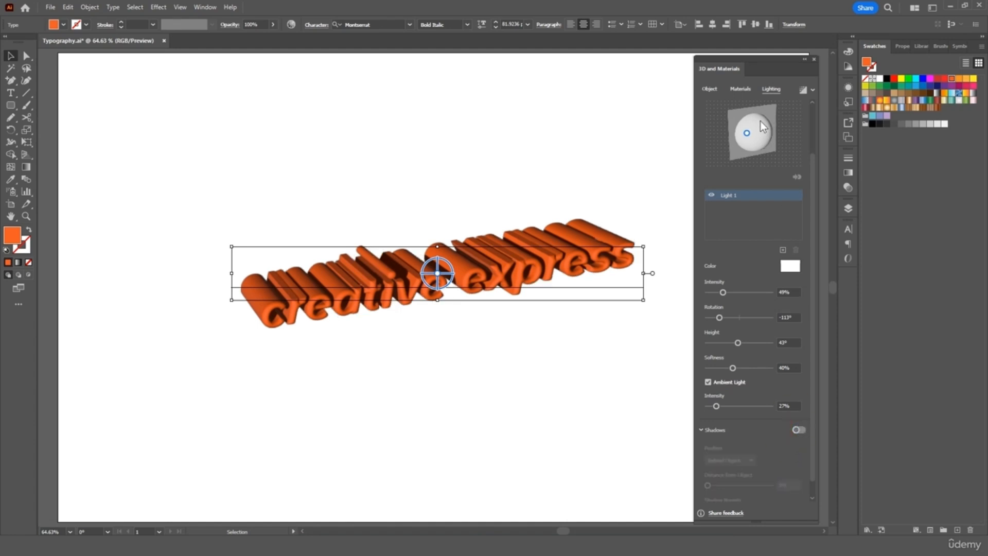
# Step: Deselect the 3D text and close the 3D and Materials settings
pyautogui.click(615, 146)
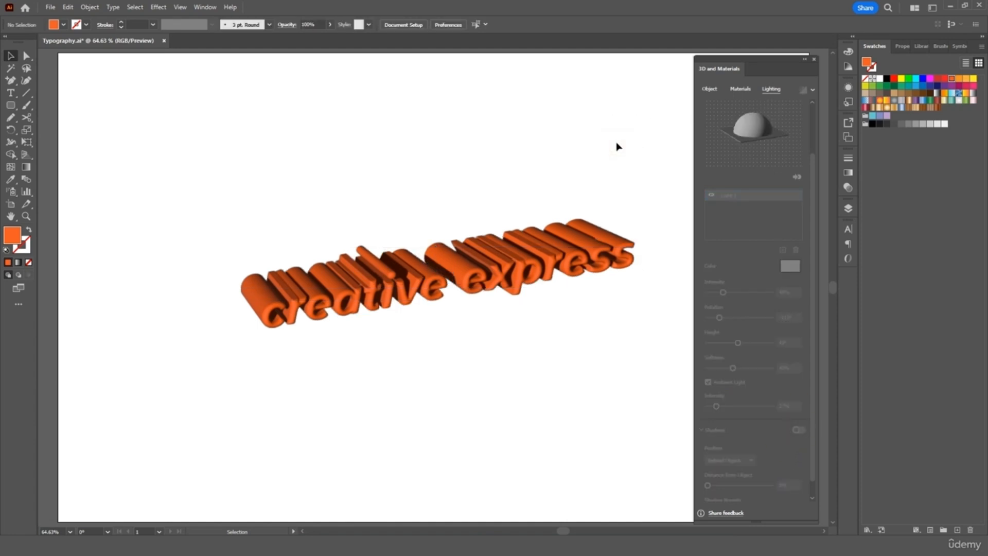
pyautogui.click(815, 58)
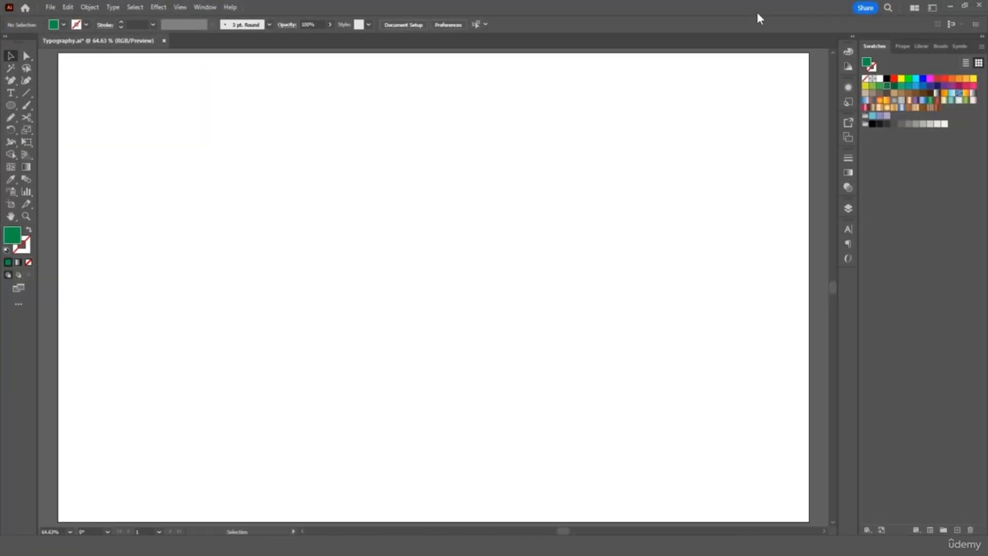
# Step: Draw a green circle about 454 pt in diameter and cut its path at the top and bottom anchor points
pyautogui.moveTo(10, 106); pyautogui.dragTo(47, 131)
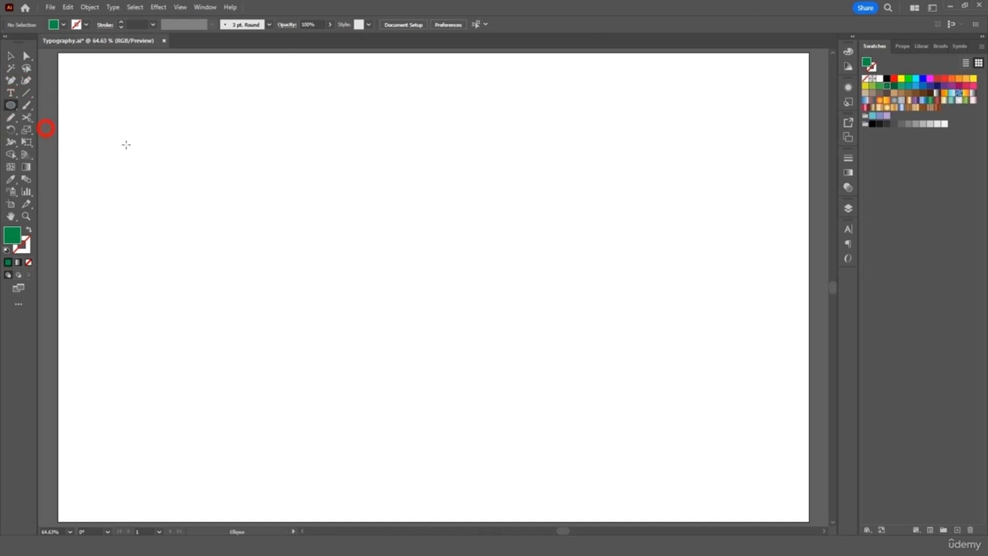
pyautogui.moveTo(267, 177); pyautogui.dragTo(488, 441)
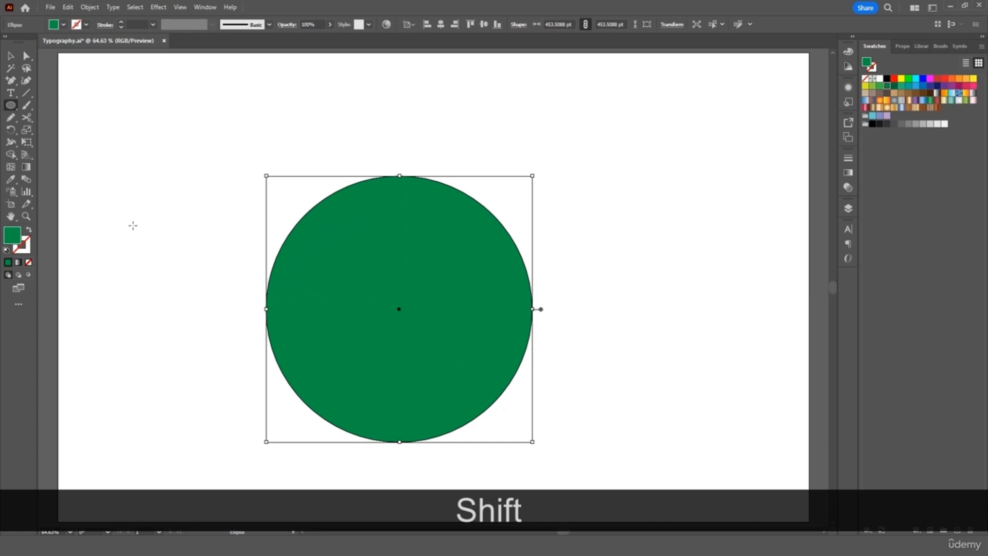
pyautogui.click(29, 117)
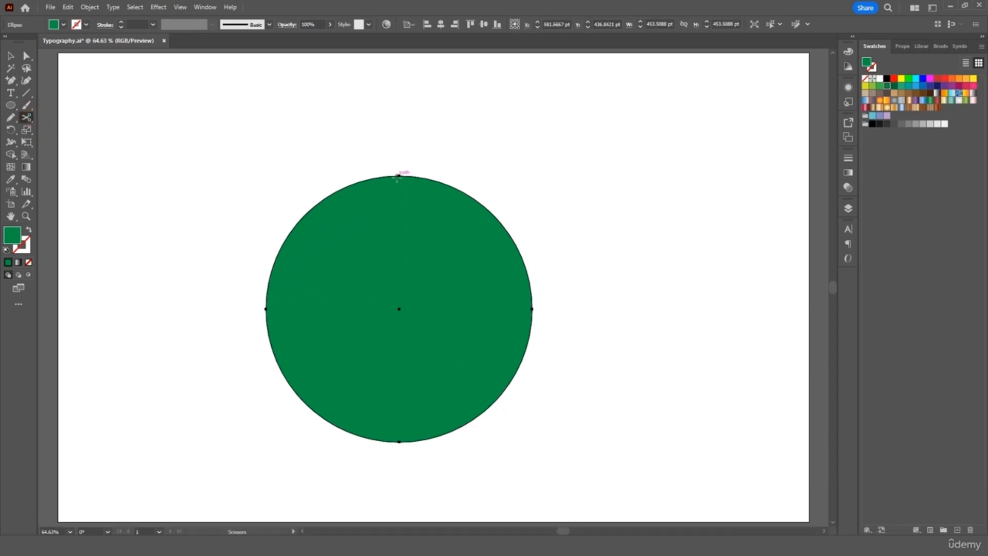
pyautogui.click(399, 176)
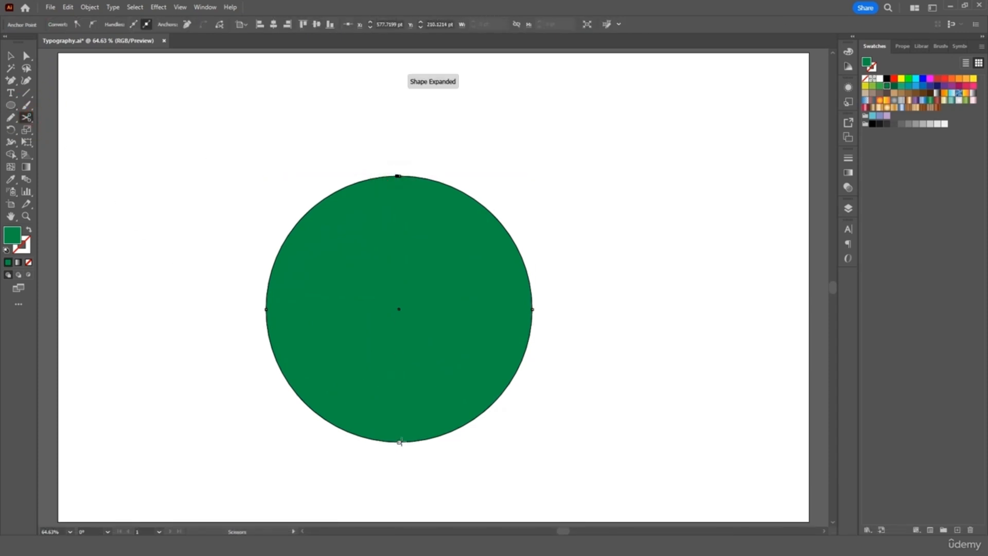
pyautogui.click(399, 441)
# Step: Delete the left half of the cut circle
pyautogui.click(10, 55)
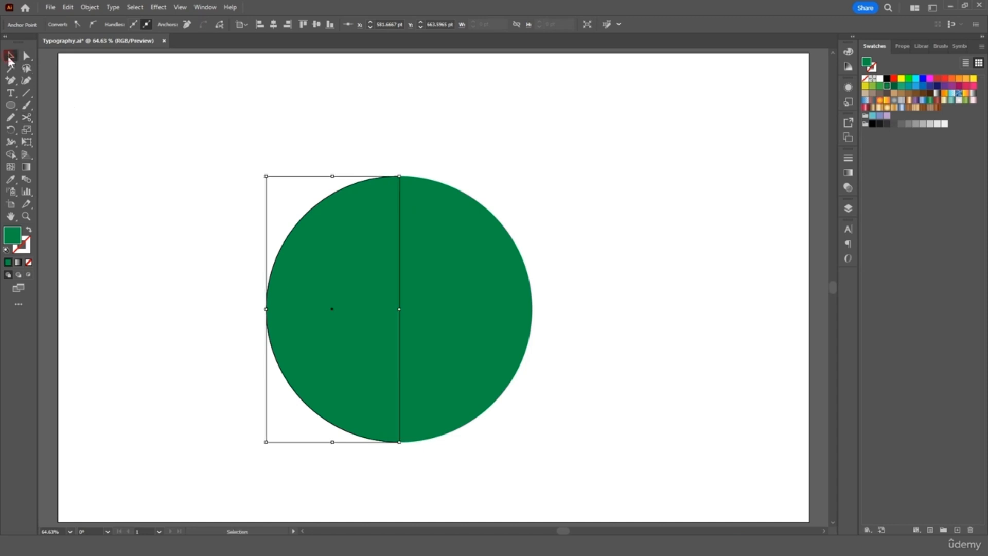
pyautogui.click(344, 277)
pyautogui.press('Delete')
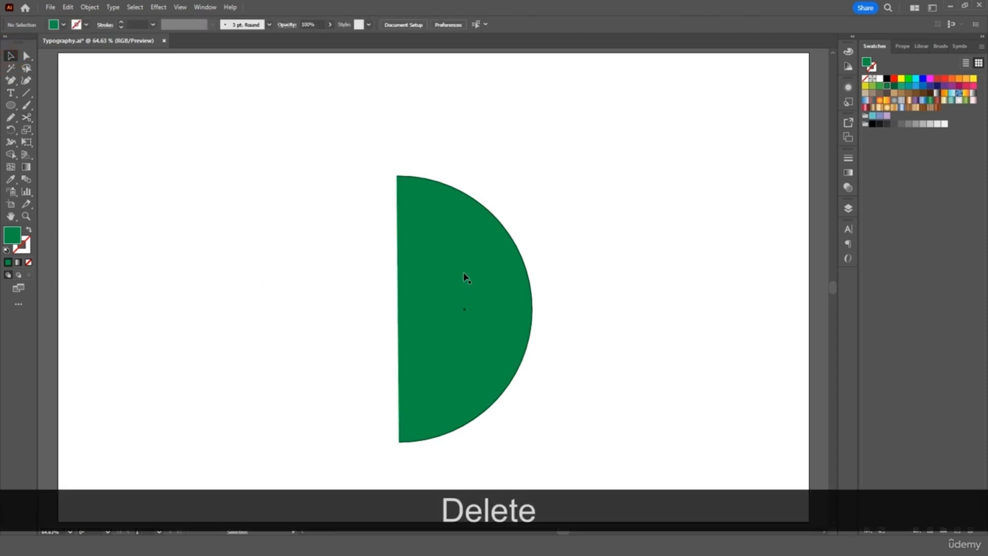
# Step: Move the remaining half circle toward the artboard's upper left and apply the 3D Revolve effect to it
pyautogui.moveTo(476, 289); pyautogui.dragTo(352, 222)
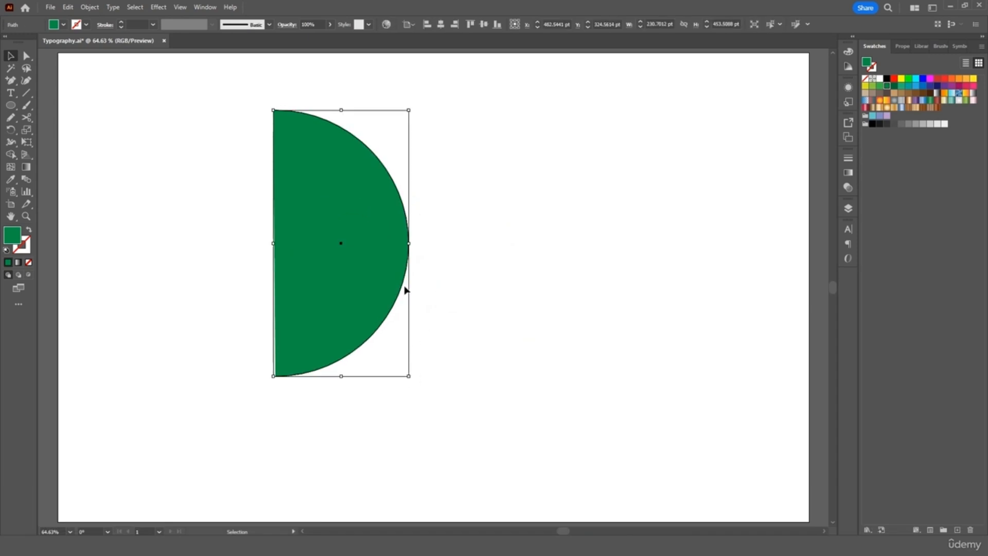
pyautogui.click(158, 6)
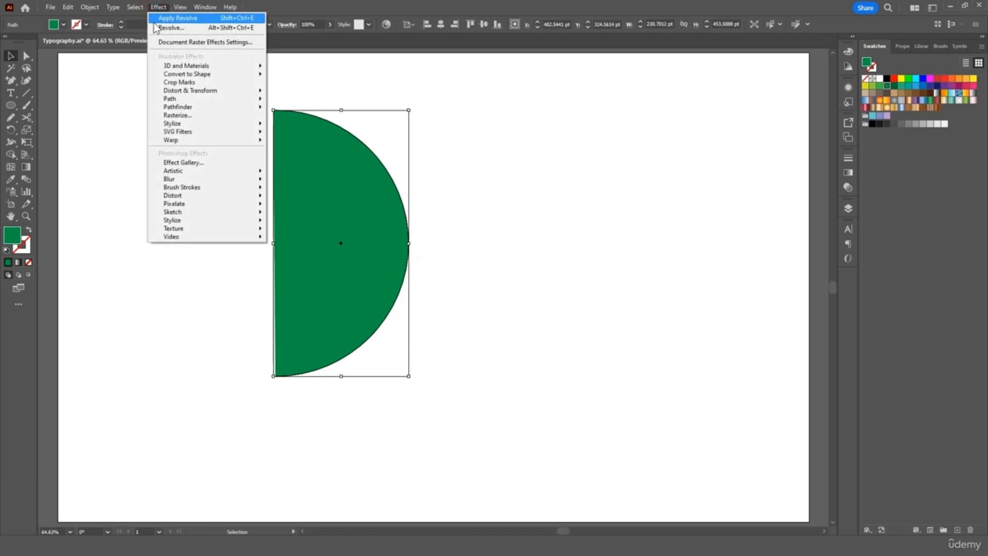
pyautogui.moveTo(175, 65)
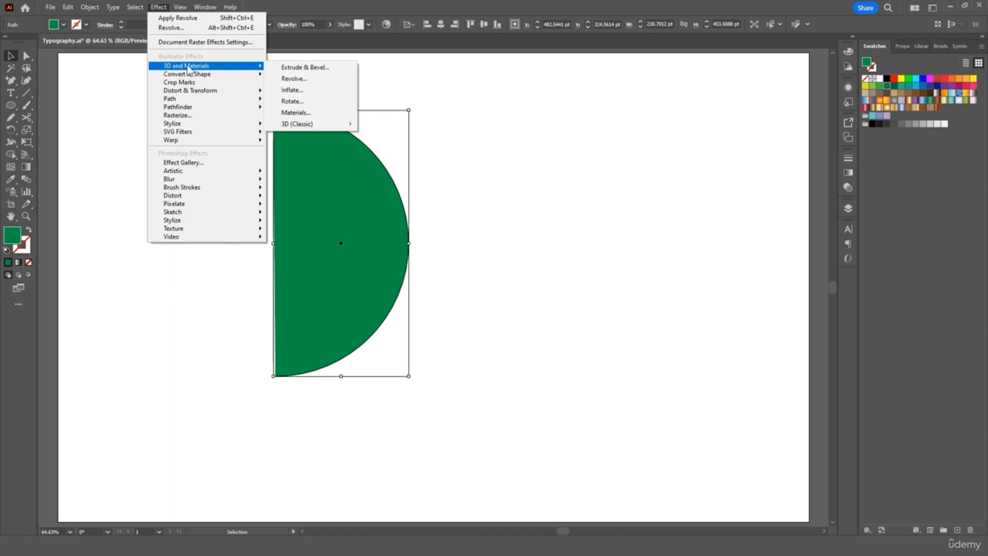
pyautogui.click(316, 78)
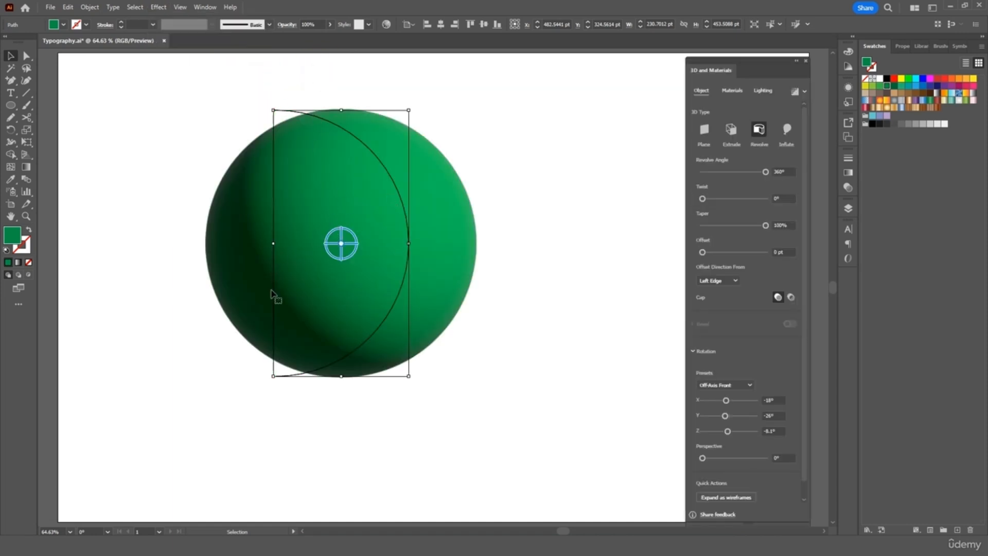
# Step: Shift the green sphere slightly left and add the text GOLF beside it
pyautogui.click(116, 113)
pyautogui.moveTo(310, 352); pyautogui.dragTo(309, 326)
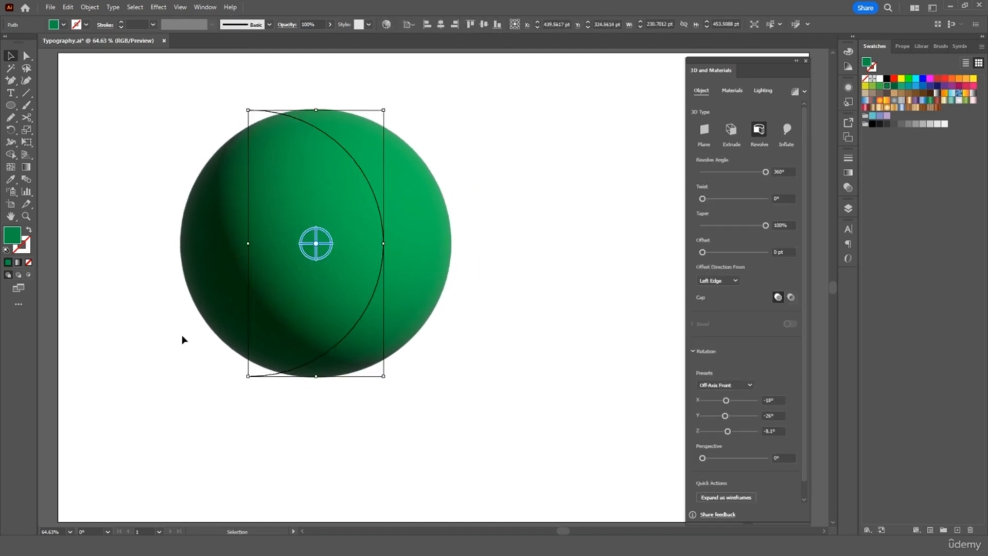
pyautogui.click(13, 94)
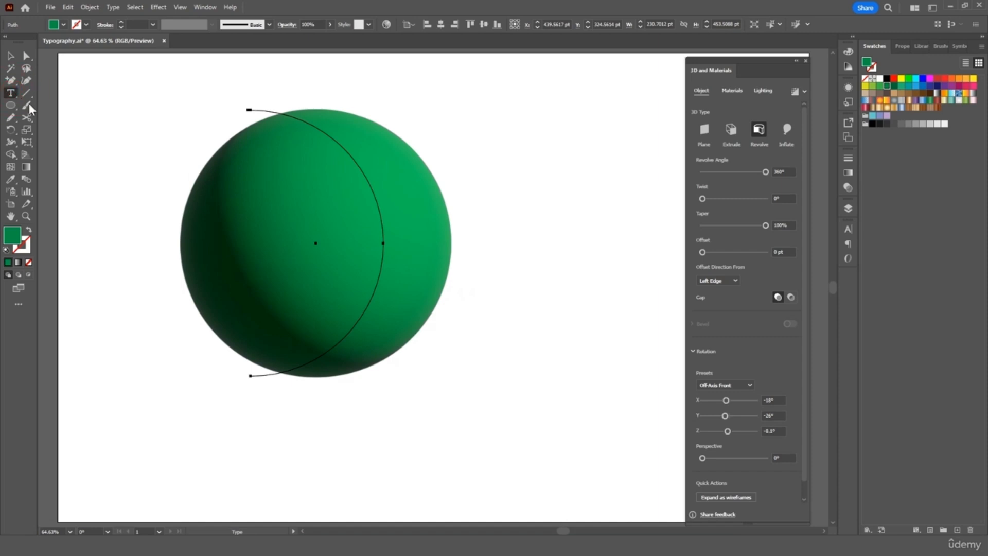
pyautogui.click(479, 307)
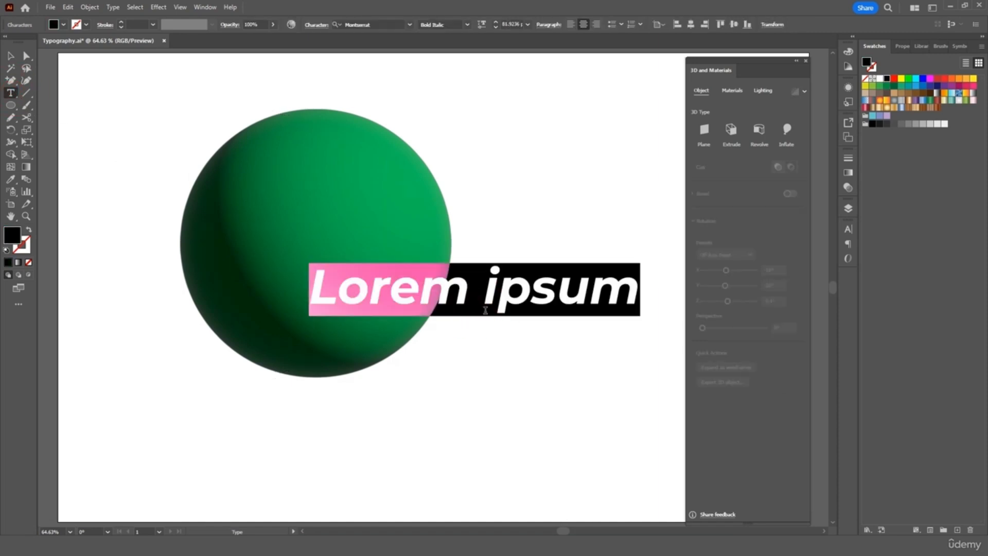
pyautogui.write('GOLF')
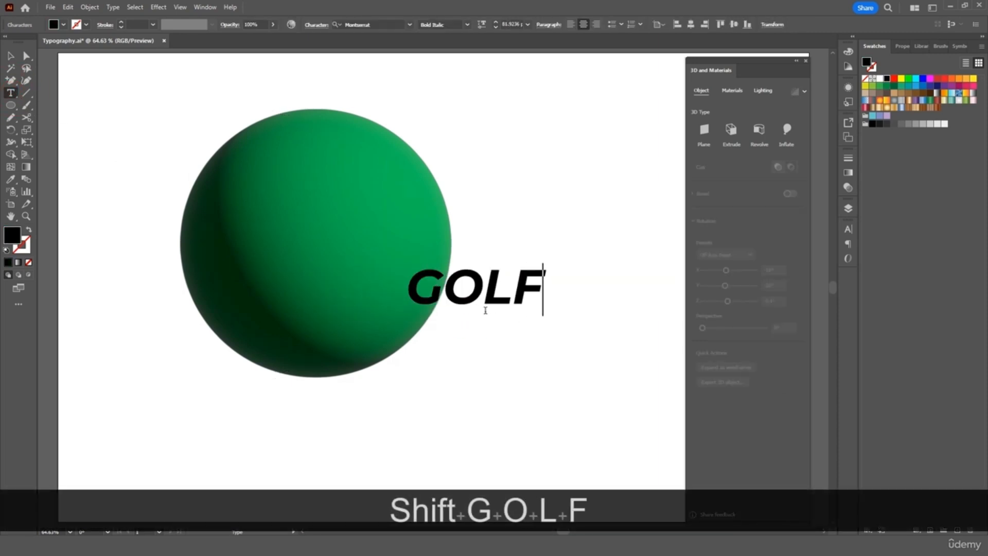
# Step: Fill the GOLF text with white and move it below the sphere, near the artboard's lower left
pyautogui.doubleClick(485, 295)
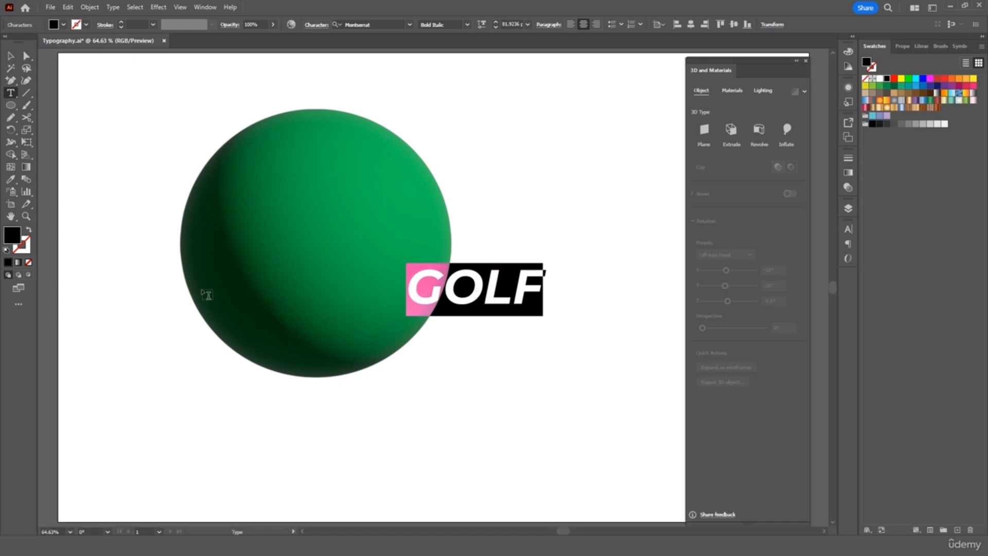
pyautogui.click(63, 24)
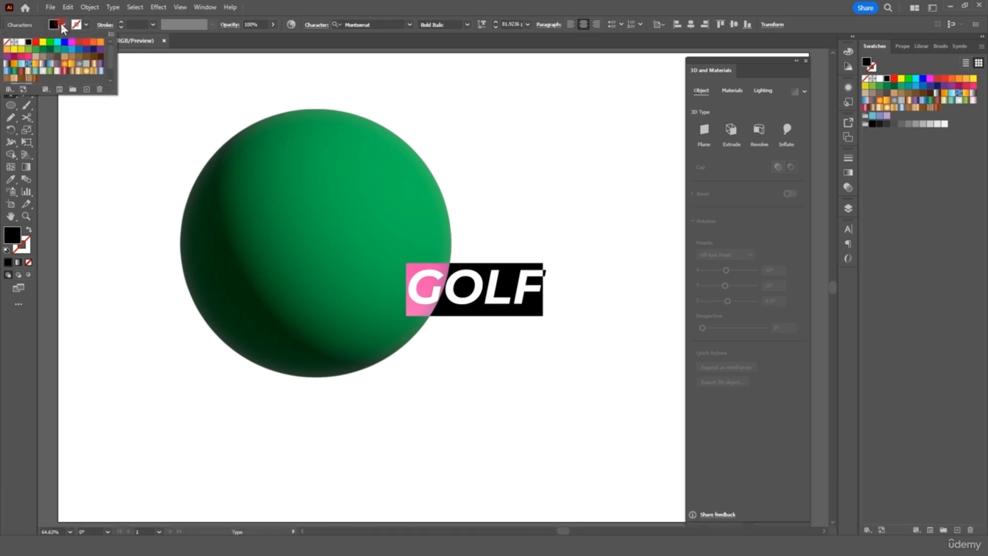
pyautogui.click(22, 42)
pyautogui.click(39, 122)
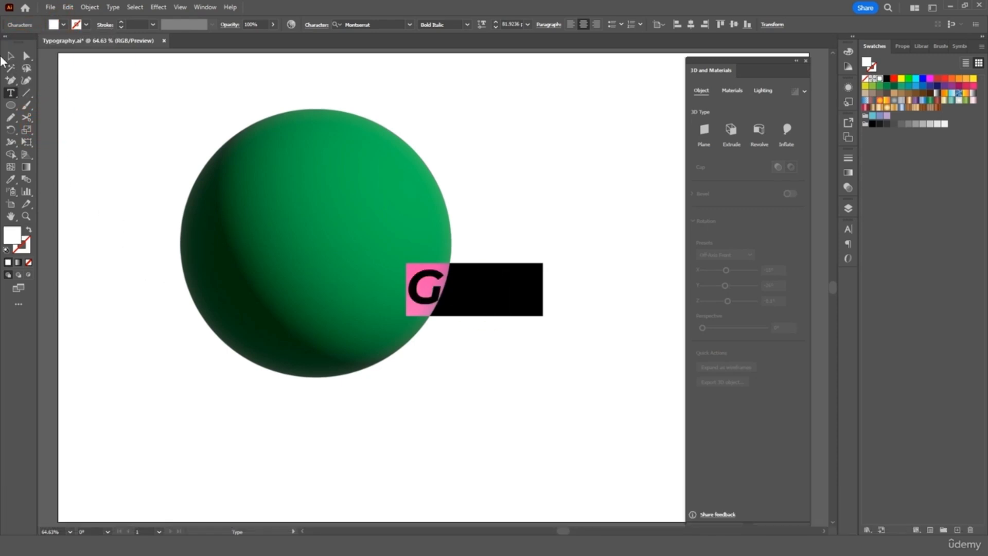
pyautogui.click(10, 55)
pyautogui.moveTo(512, 294); pyautogui.dragTo(203, 453)
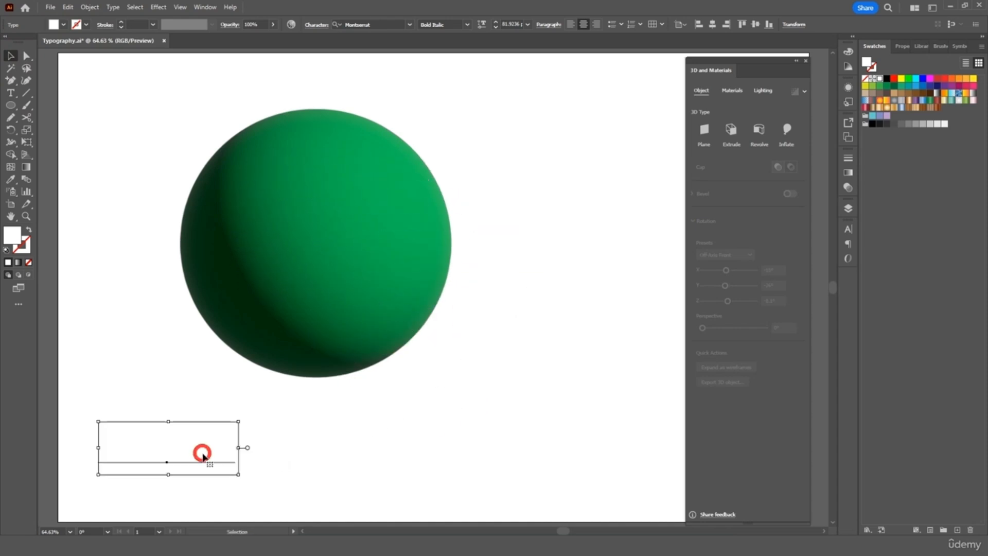
# Step: Save the white GOLF text as a dynamic symbol named GOLF
pyautogui.click(204, 8)
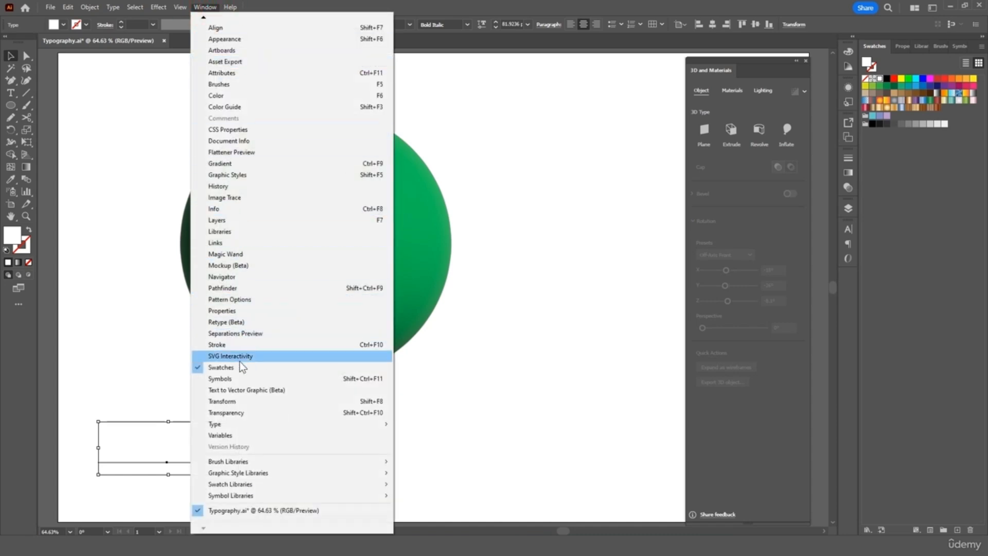
pyautogui.click(239, 380)
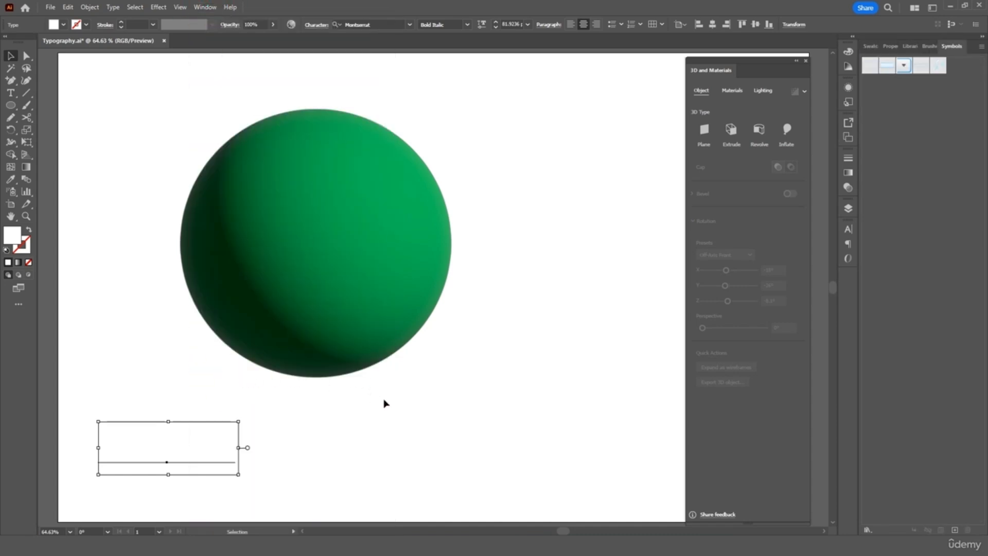
pyautogui.click(138, 452)
pyautogui.moveTo(138, 452); pyautogui.dragTo(950, 61)
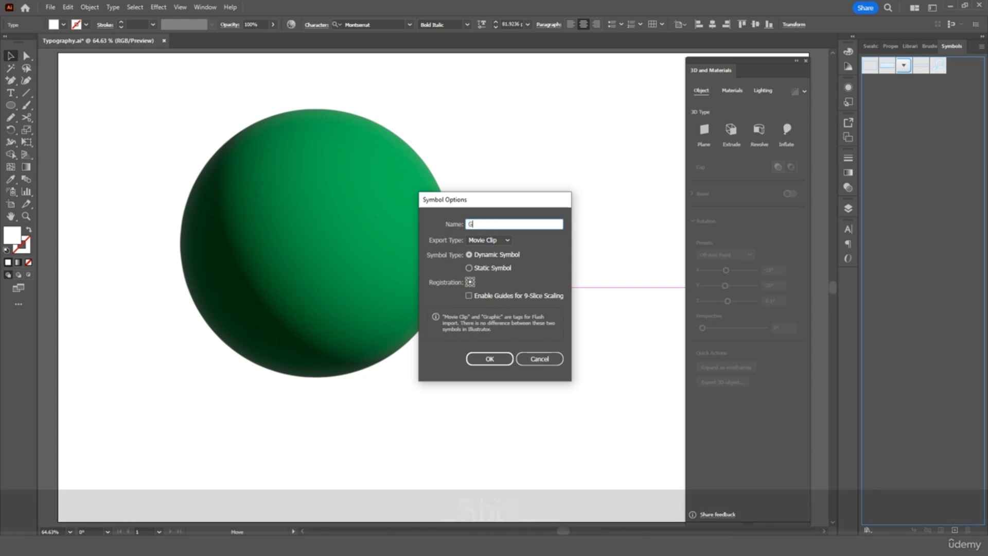
pyautogui.write('GOLF')
pyautogui.click(490, 359)
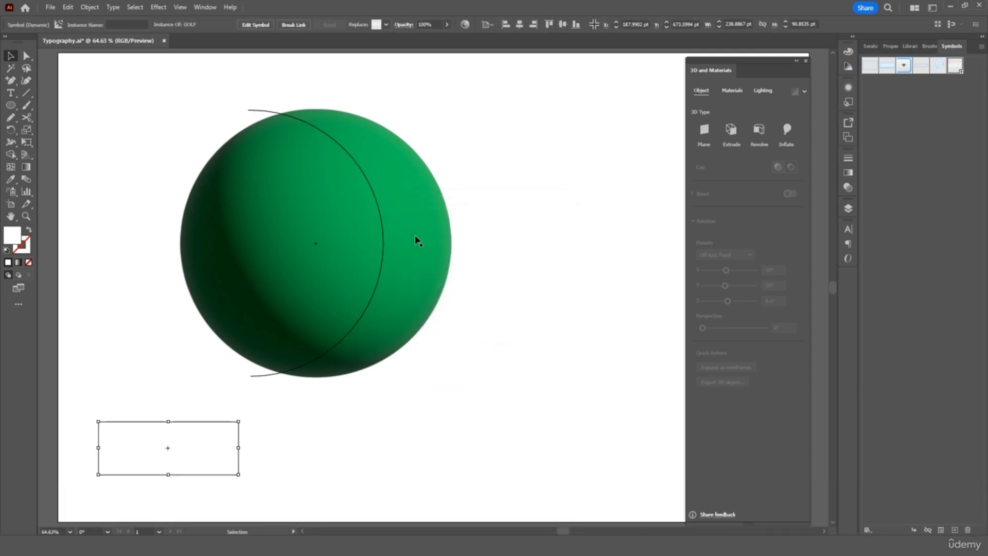
# Step: Map the GOLF graphic onto the green sphere, placing it slightly above the centre and enlarging it
pyautogui.click(415, 235)
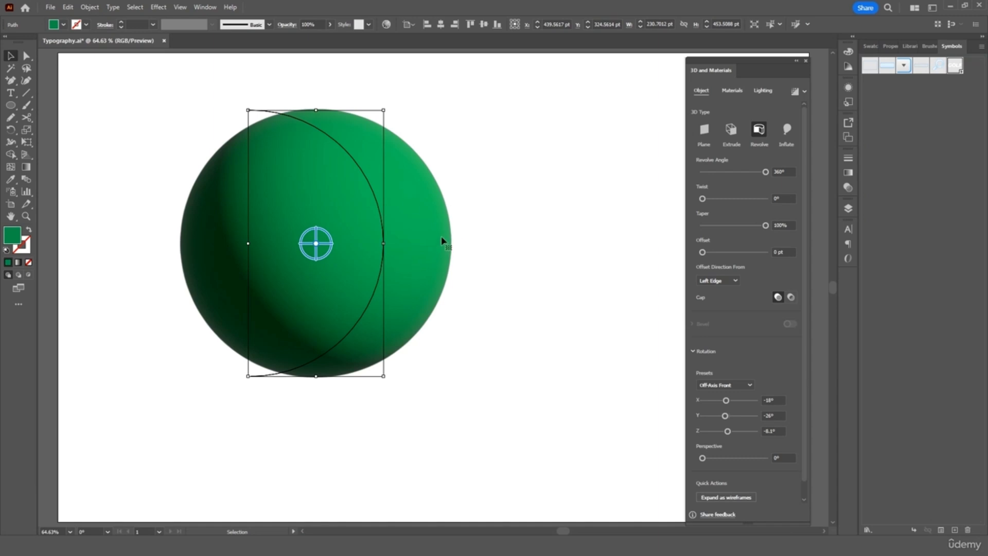
pyautogui.click(735, 91)
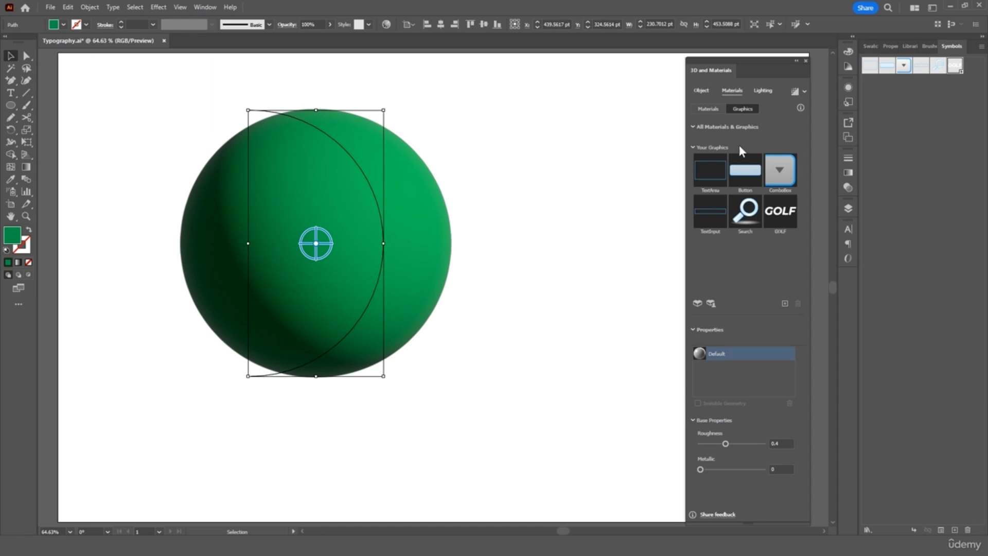
pyautogui.click(712, 110)
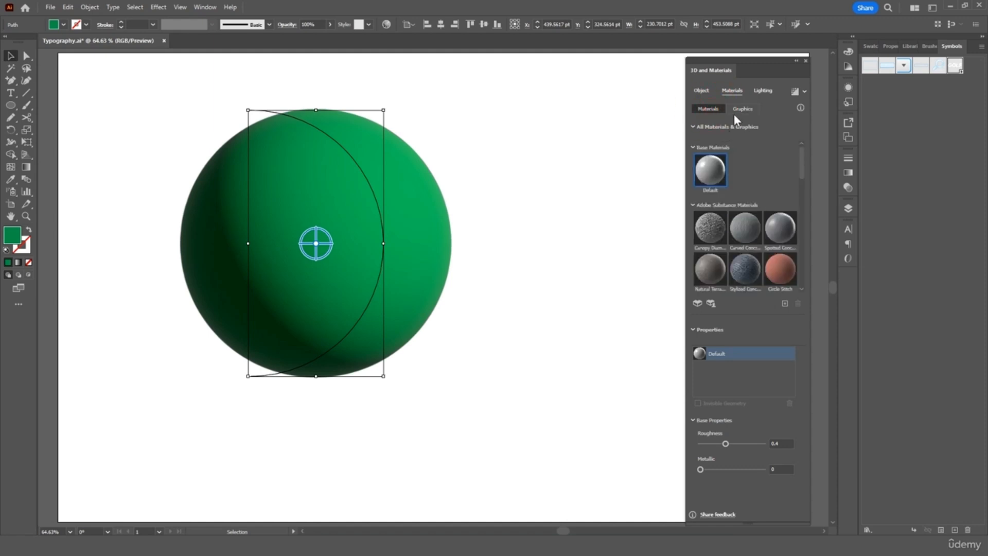
pyautogui.click(743, 110)
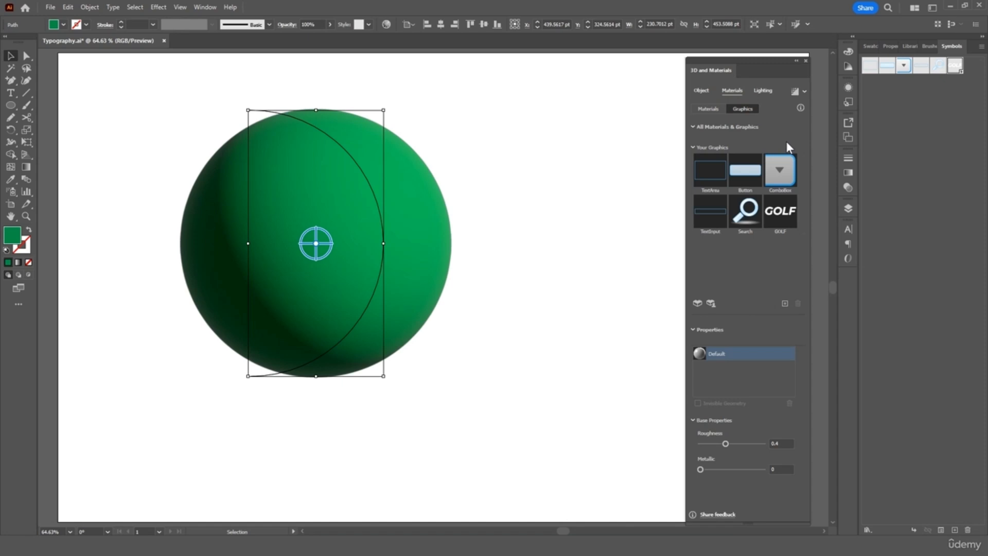
pyautogui.click(784, 215)
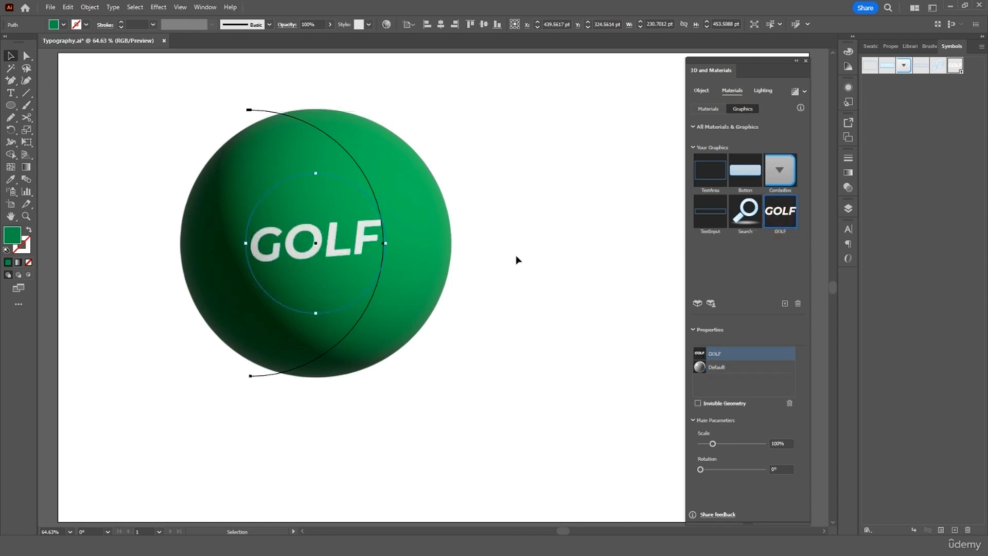
pyautogui.moveTo(334, 250); pyautogui.dragTo(332, 228)
pyautogui.moveTo(713, 444); pyautogui.dragTo(730, 443)
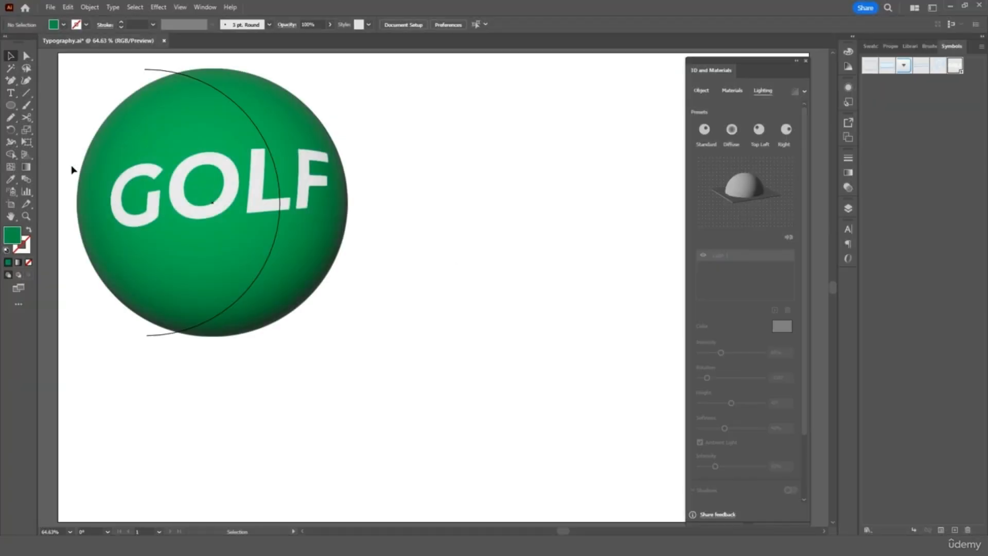
# Step: Draw a green rectangle about 277 pt wide and 264 pt high to the lower right of the sphere
pyautogui.click(10, 105)
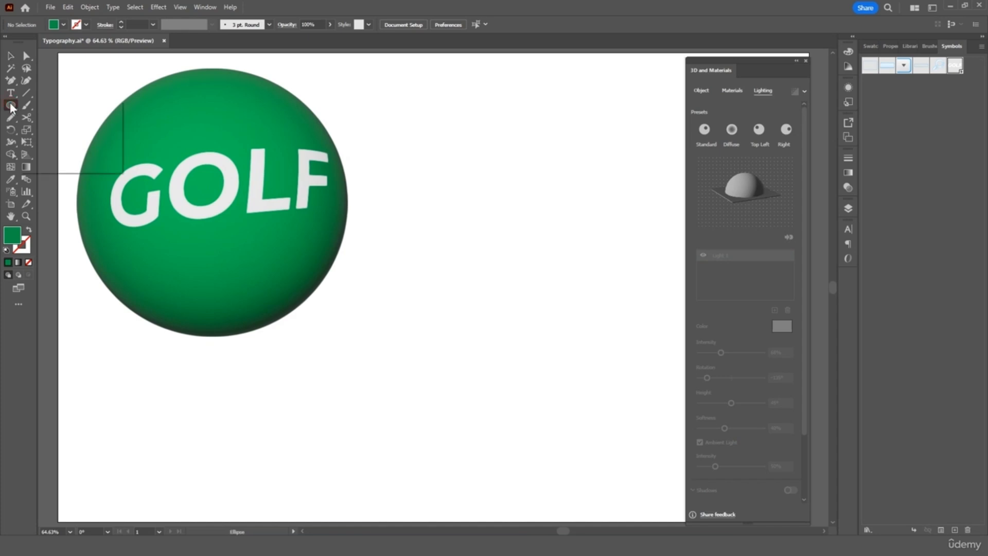
pyautogui.click(48, 106)
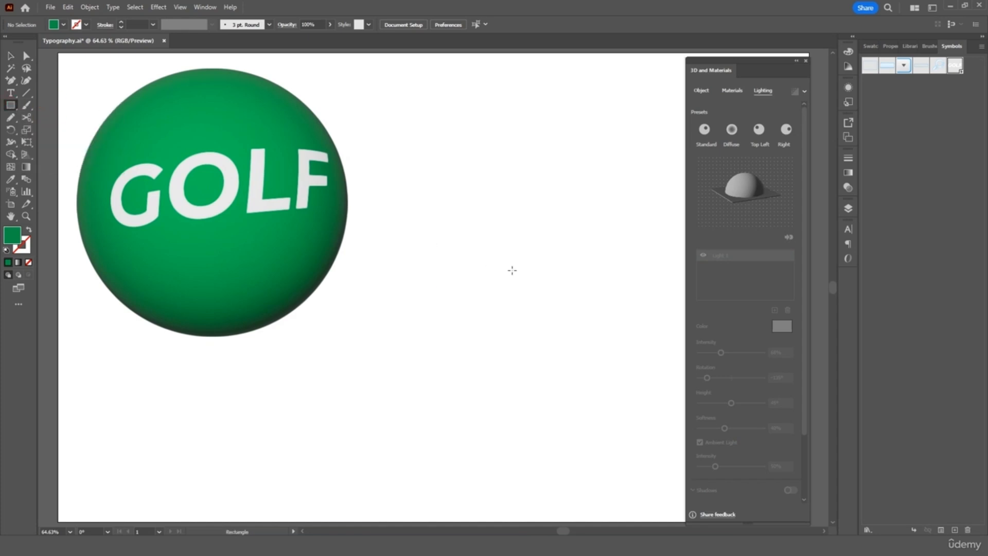
pyautogui.moveTo(467, 283)
pyautogui.mouseDown()
pyautogui.moveTo(499, 381)
pyautogui.moveTo(630, 439)
pyautogui.mouseUp()
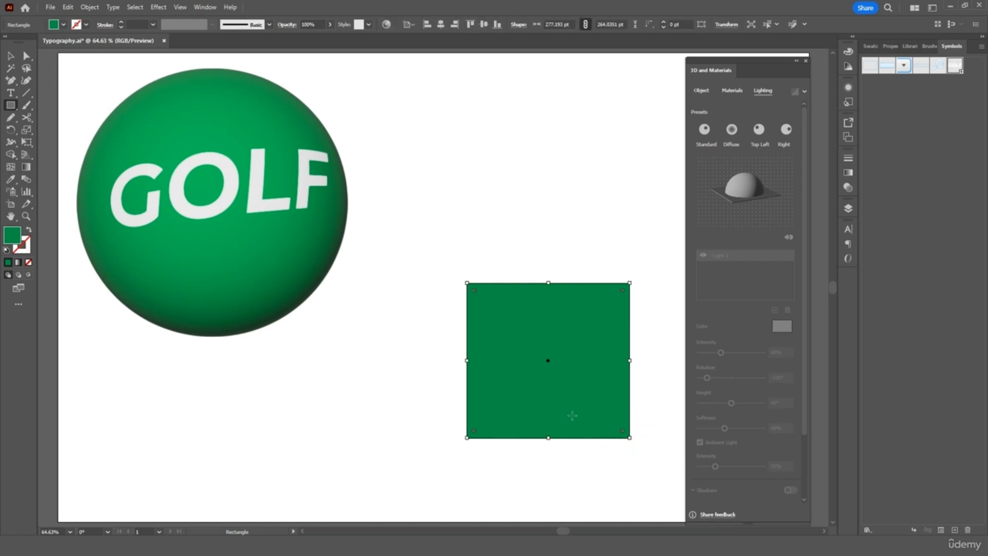
# Step: Apply the 3D Extrude & Bevel effect to the green rectangle with a depth of about 406 pt
pyautogui.click(159, 7)
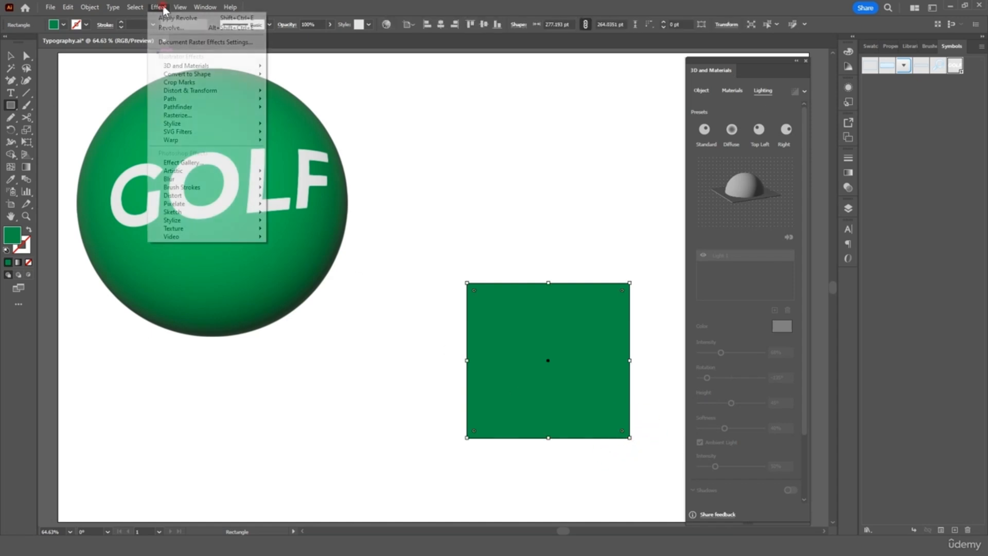
pyautogui.moveTo(177, 68)
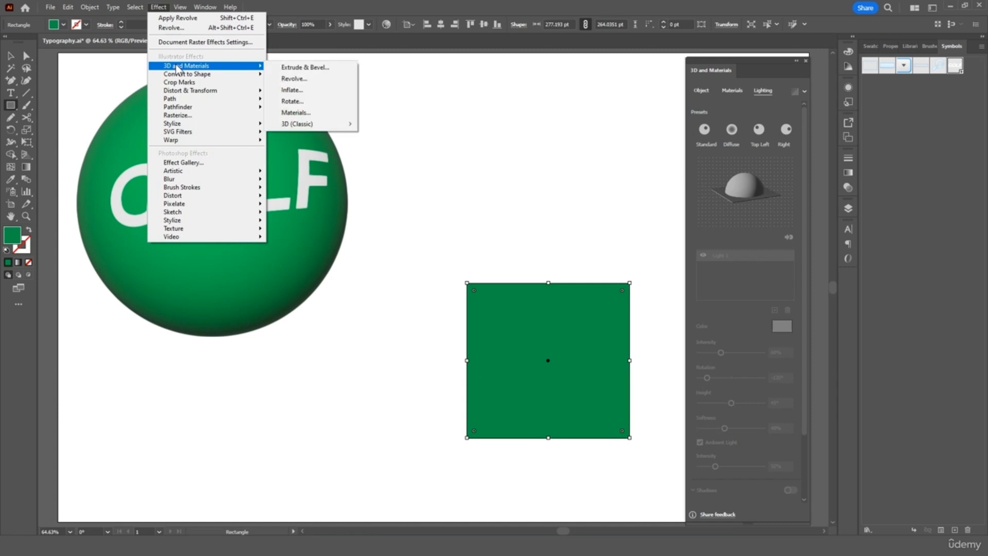
pyautogui.click(294, 68)
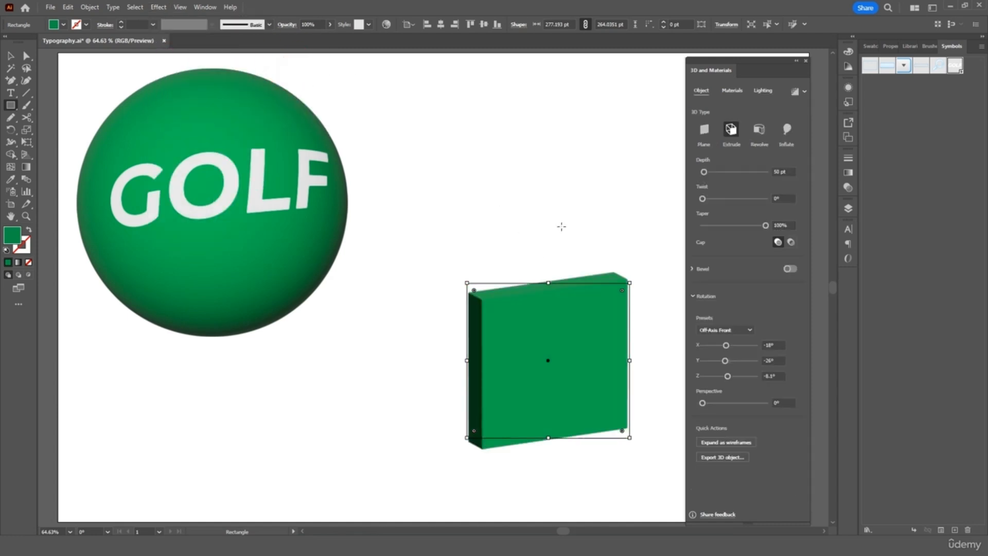
pyautogui.moveTo(708, 174); pyautogui.dragTo(717, 173)
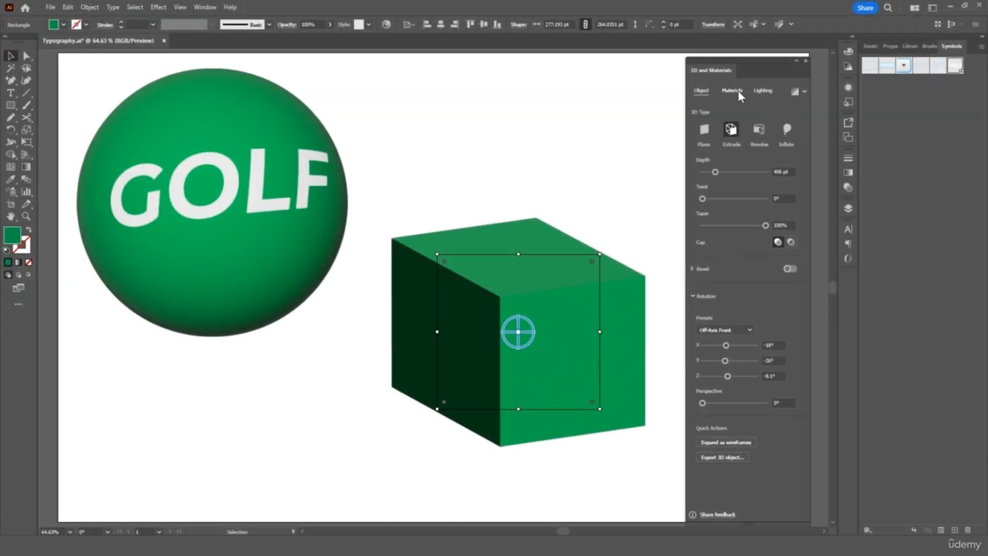
# Step: Map the GOLF graphic onto the extruded box and position it on the dark left face
pyautogui.click(734, 92)
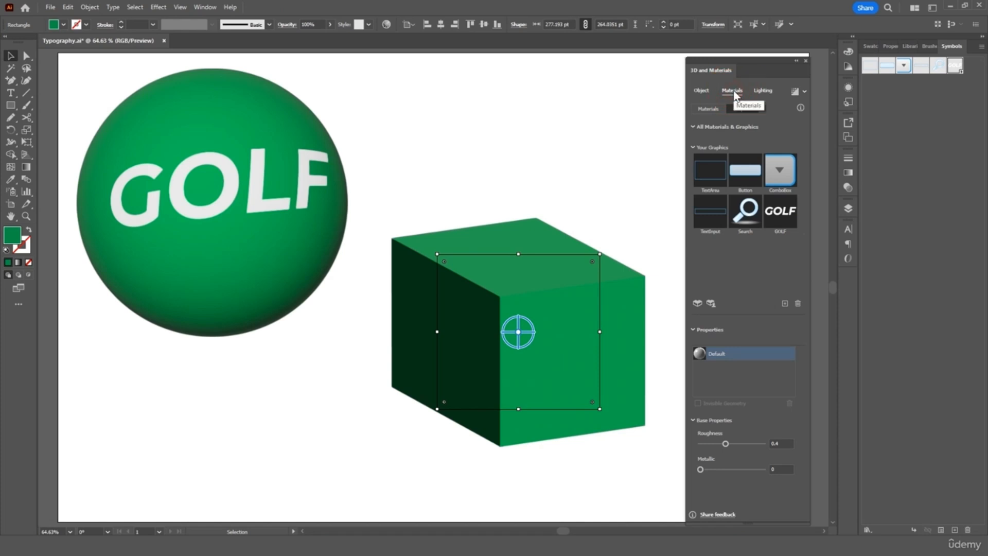
pyautogui.click(781, 213)
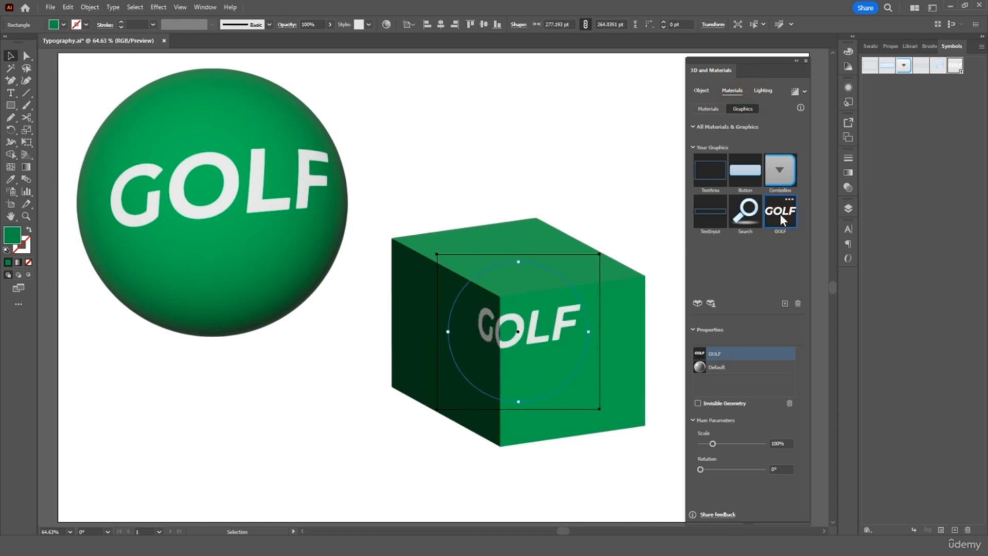
pyautogui.moveTo(530, 332); pyautogui.dragTo(464, 355)
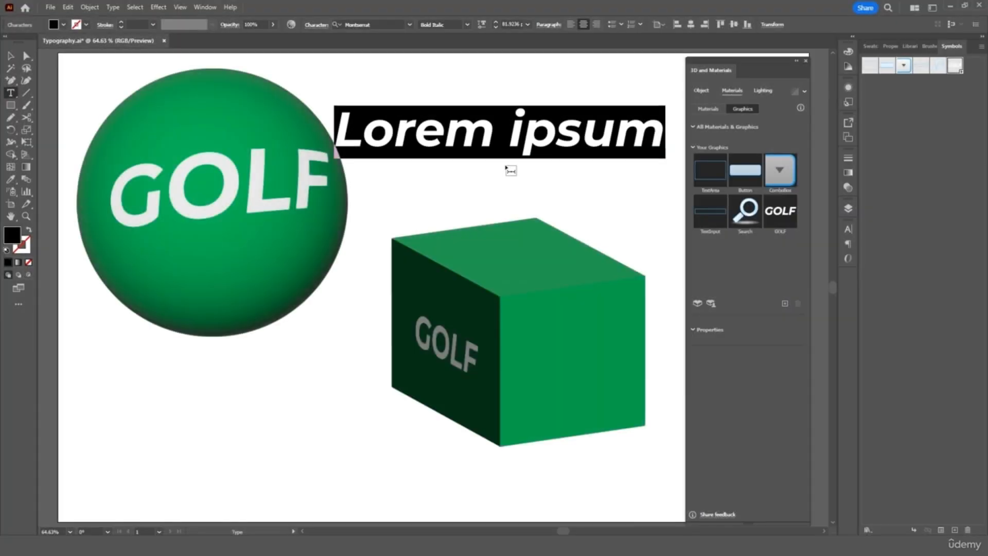
# Step: Create the text IS above the extruded box and fill it with white (FFFFFF)
pyautogui.write('IS')
pyautogui.doubleClick(498, 126)
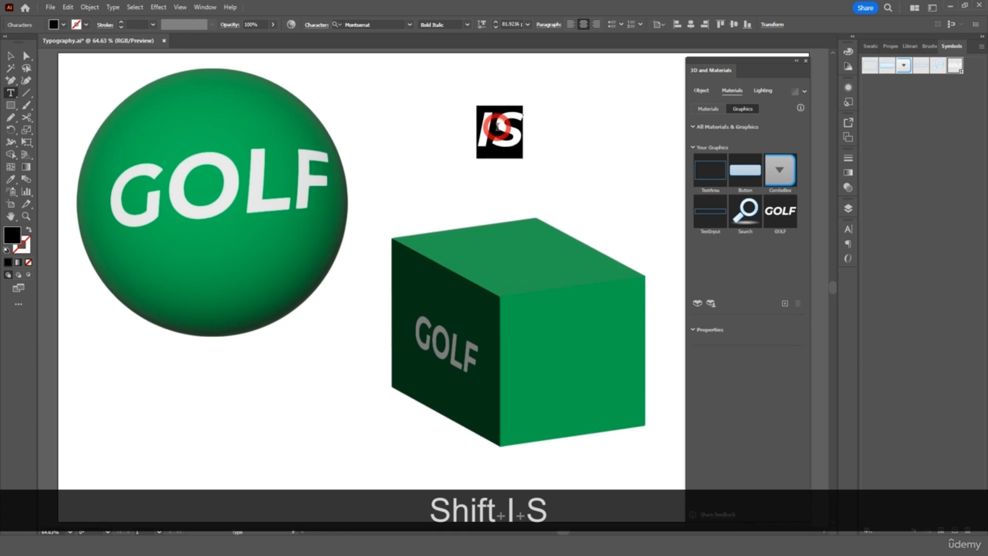
pyautogui.doubleClick(11, 231)
pyautogui.moveTo(145, 334); pyautogui.dragTo(64, 277)
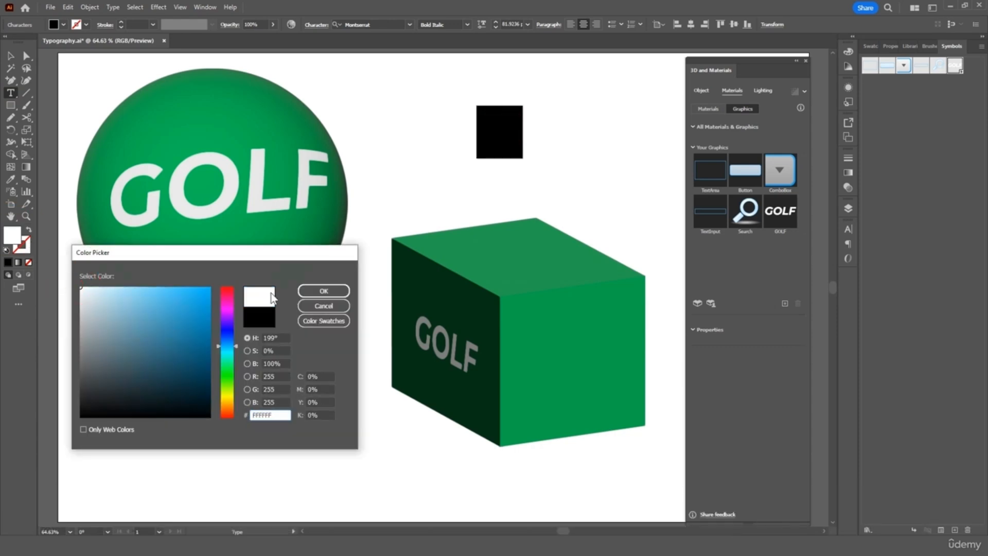
pyautogui.click(324, 291)
pyautogui.click(11, 56)
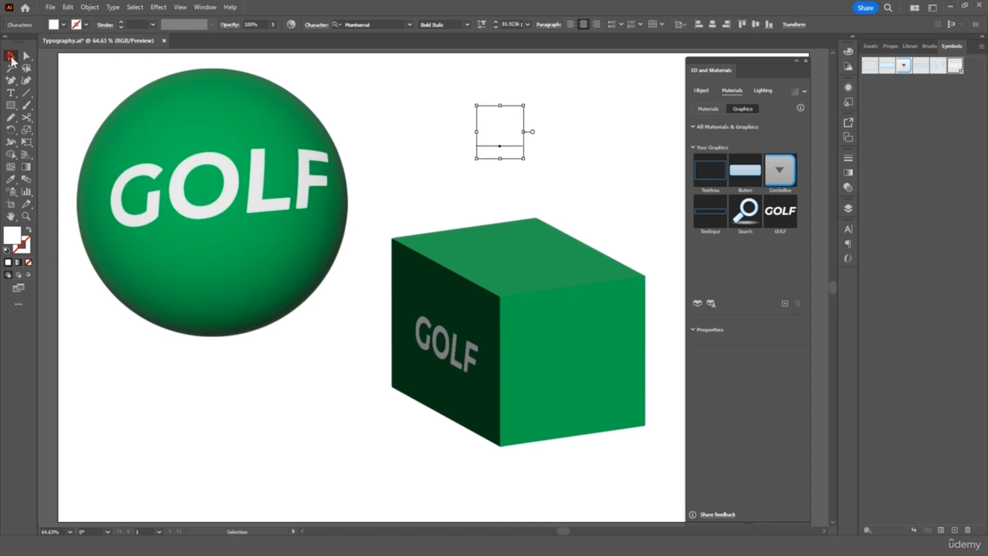
# Step: Save the white IS text as a dynamic symbol named IS
pyautogui.moveTo(496, 148); pyautogui.dragTo(969, 71)
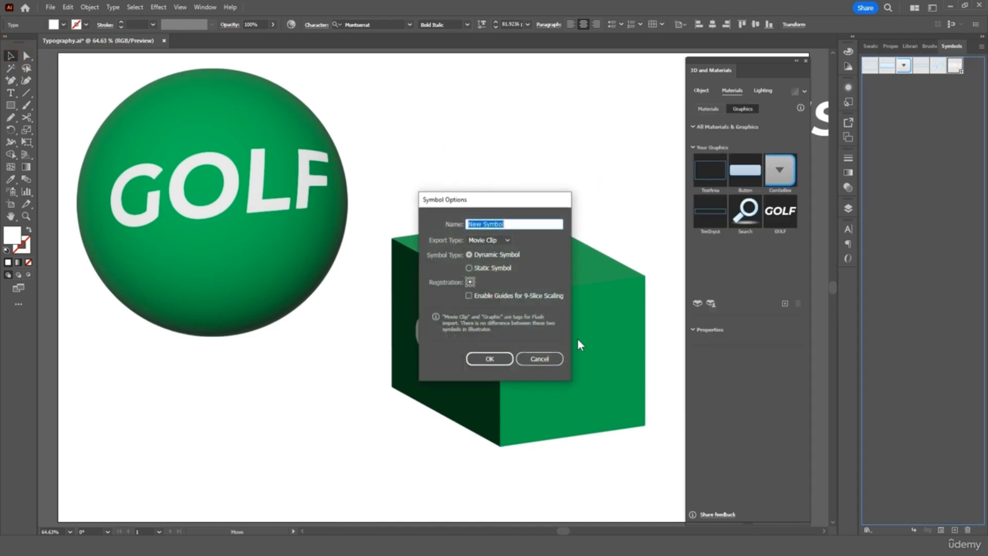
pyautogui.write('IS')
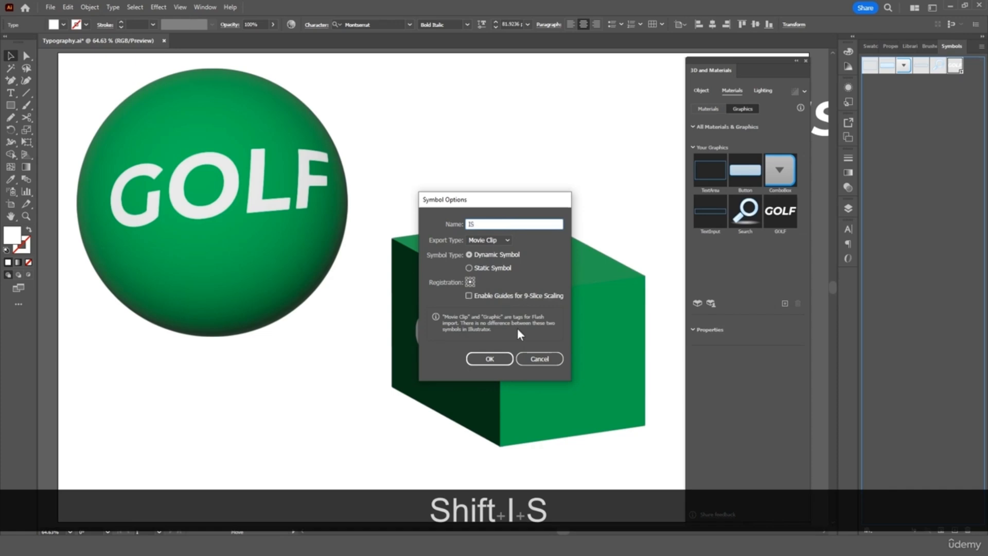
pyautogui.click(505, 359)
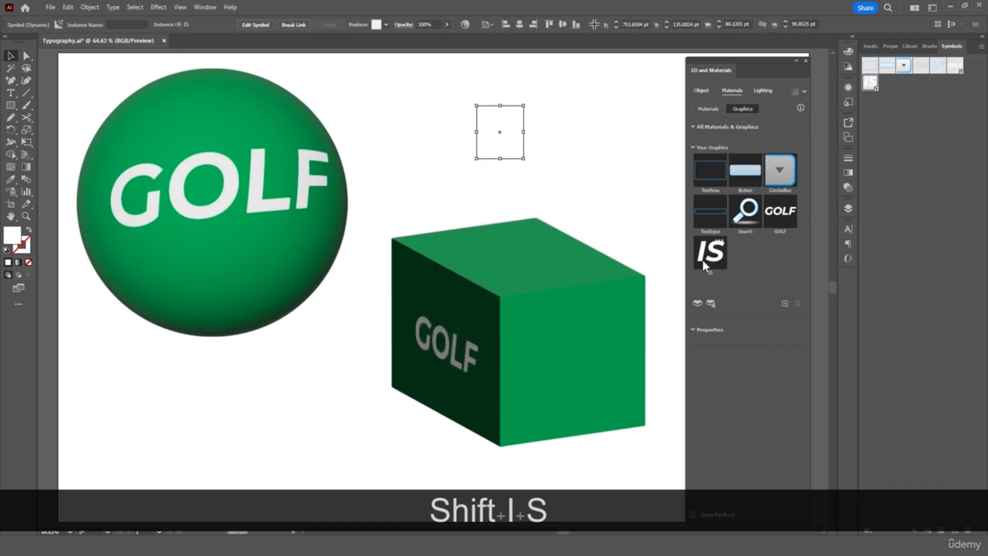
# Step: Map the IS graphic onto the extruded box's top face and scale it to about 209%
pyautogui.moveTo(703, 258); pyautogui.dragTo(518, 332)
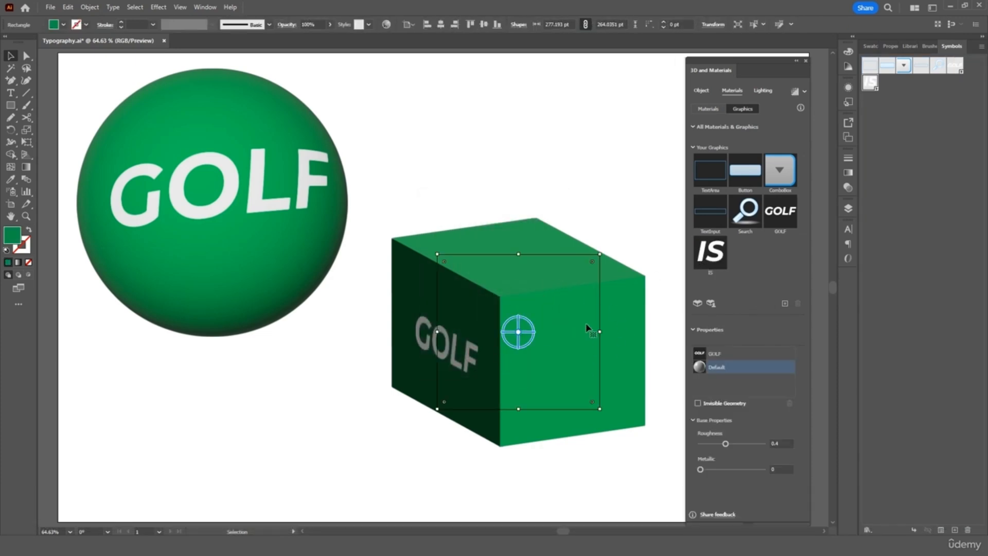
pyautogui.click(722, 258)
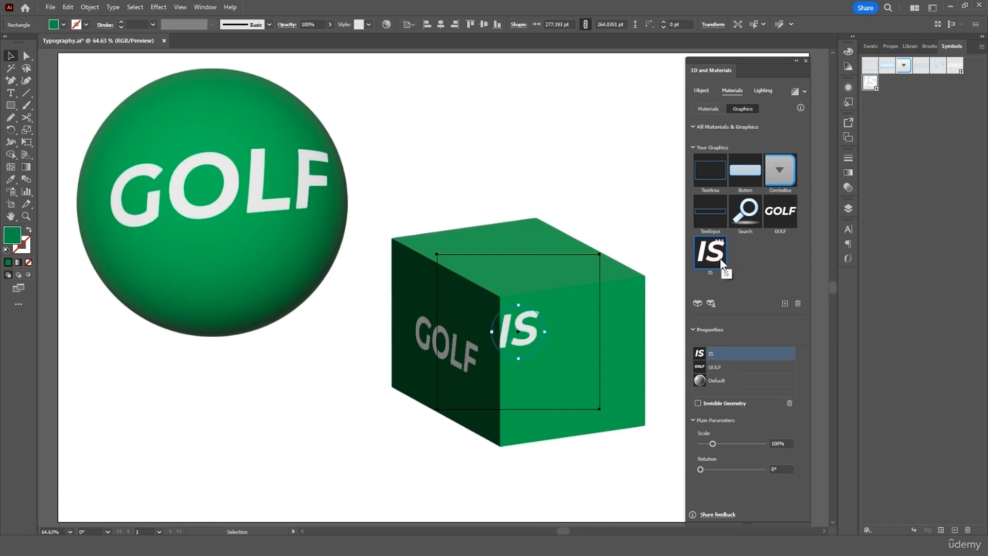
pyautogui.moveTo(520, 339); pyautogui.dragTo(519, 269)
pyautogui.moveTo(518, 269); pyautogui.dragTo(518, 269)
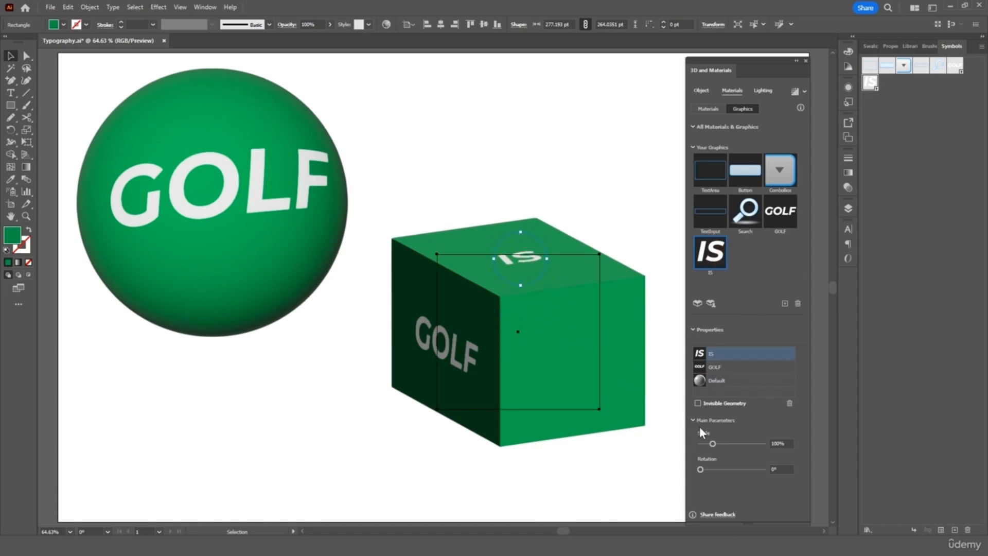
pyautogui.moveTo(724, 444); pyautogui.dragTo(731, 444)
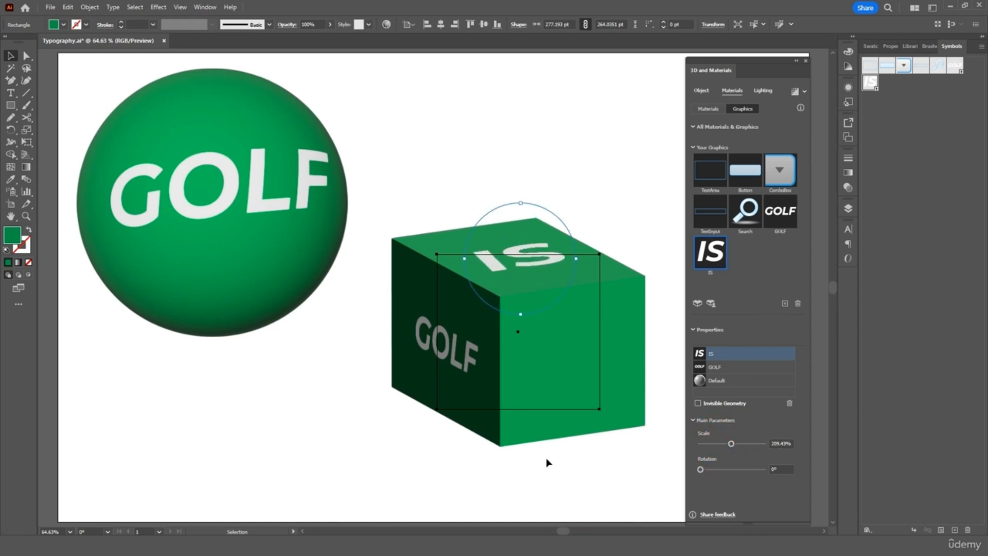
pyautogui.click(533, 456)
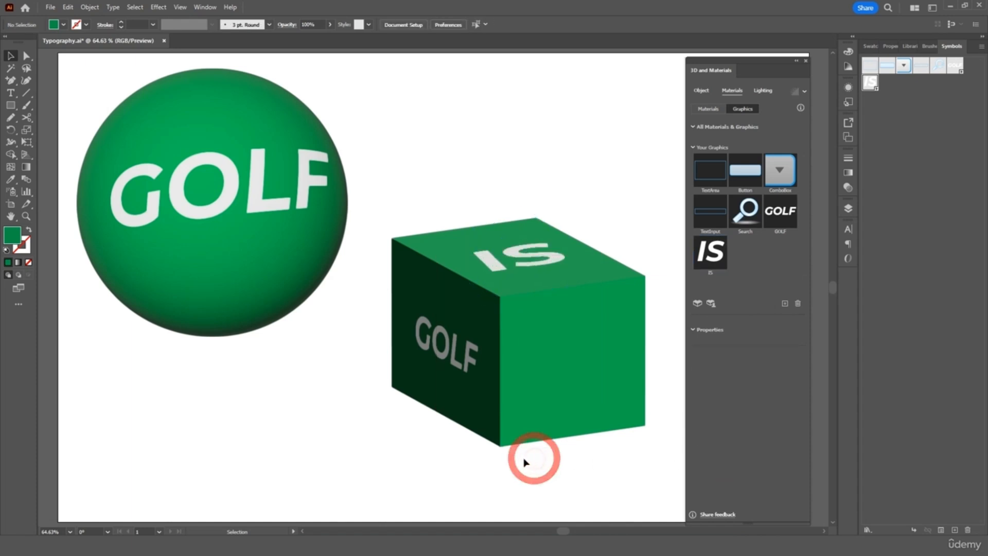
# Step: Create the text EASY above the extruded box and fill it with off-white (F4F4F4)
pyautogui.click(13, 94)
pyautogui.click(420, 108)
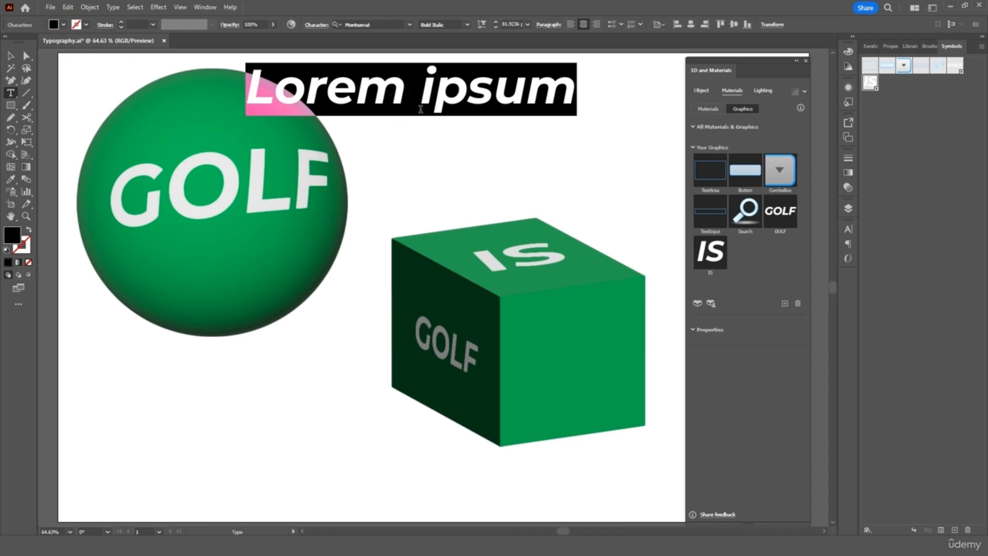
pyautogui.write('EASY')
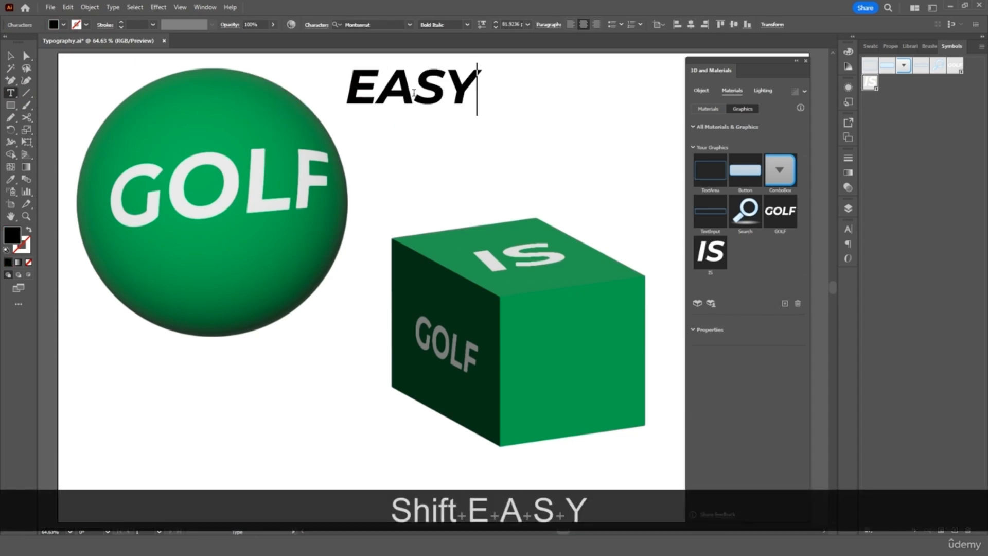
pyautogui.doubleClick(414, 95)
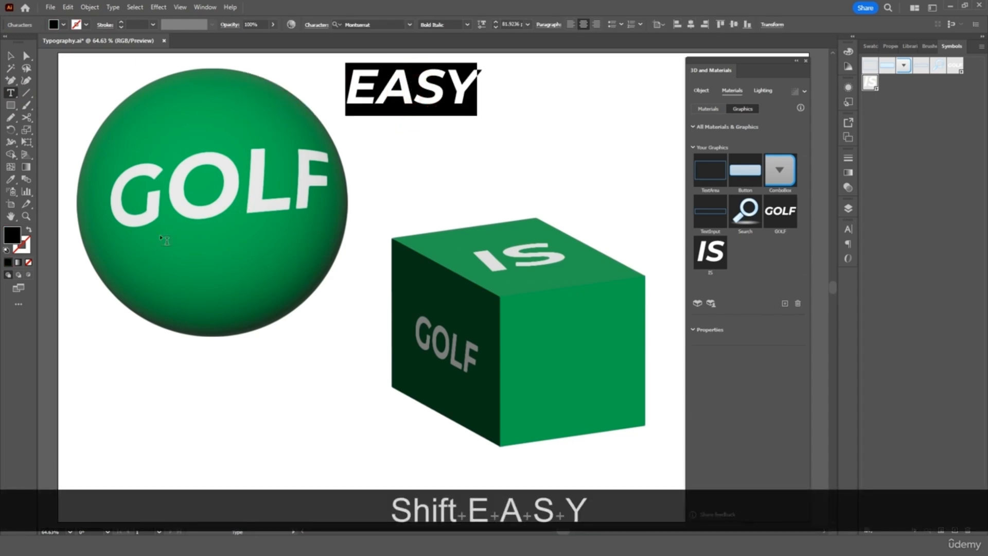
pyautogui.doubleClick(12, 235)
pyautogui.click(114, 302)
pyautogui.moveTo(114, 302); pyautogui.dragTo(69, 293)
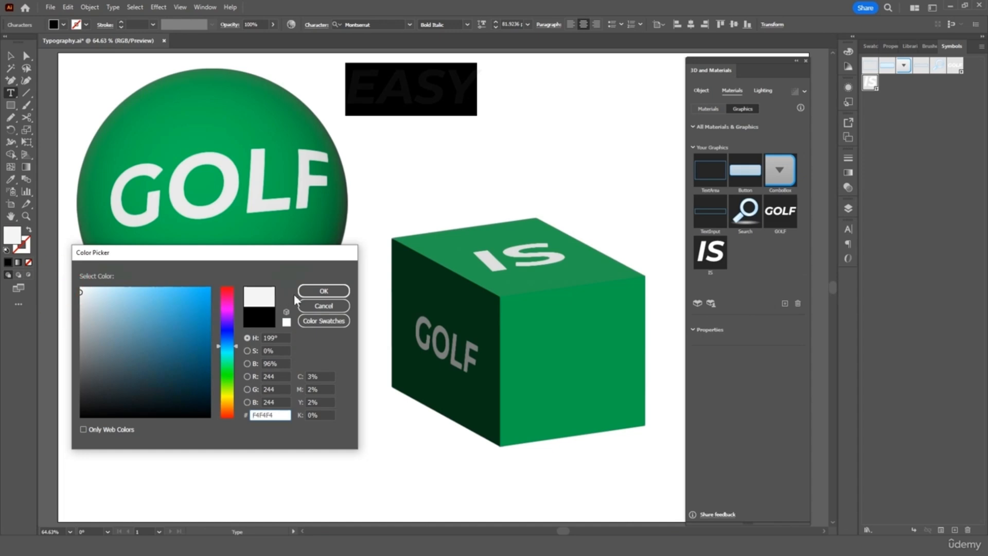
pyautogui.click(309, 290)
pyautogui.click(11, 55)
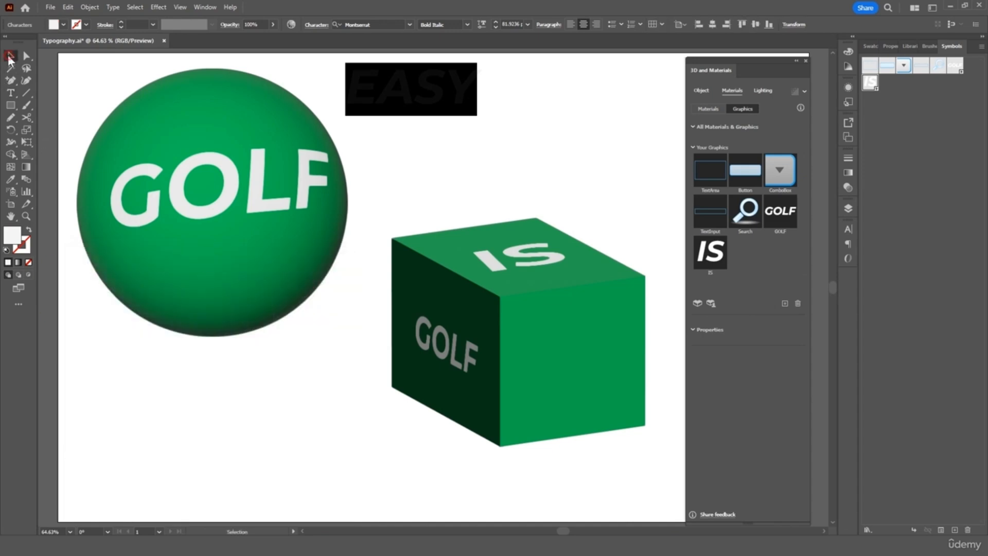
# Step: Save the off-white EASY text as a dynamic symbol named EASY
pyautogui.moveTo(428, 97); pyautogui.dragTo(882, 88)
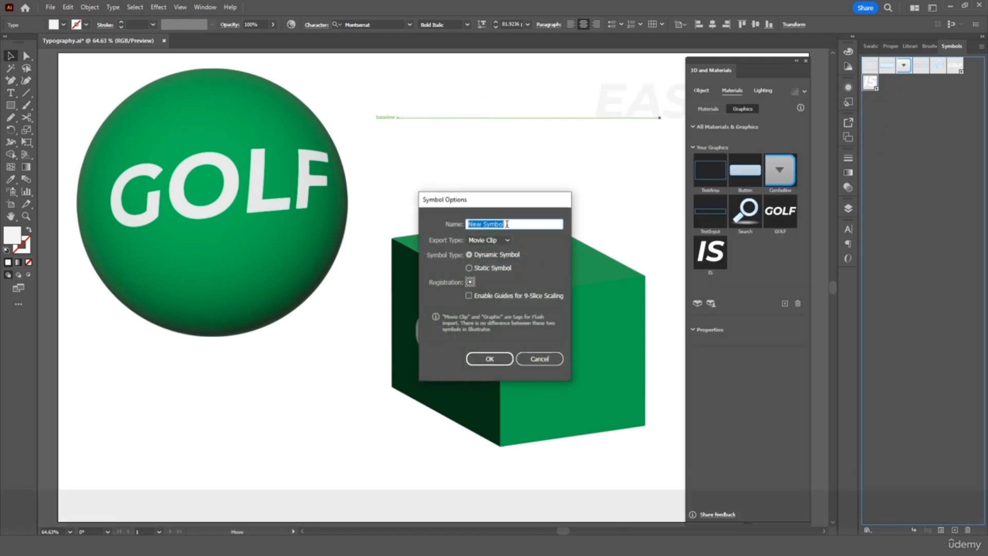
pyautogui.write('EASY')
pyautogui.click(490, 359)
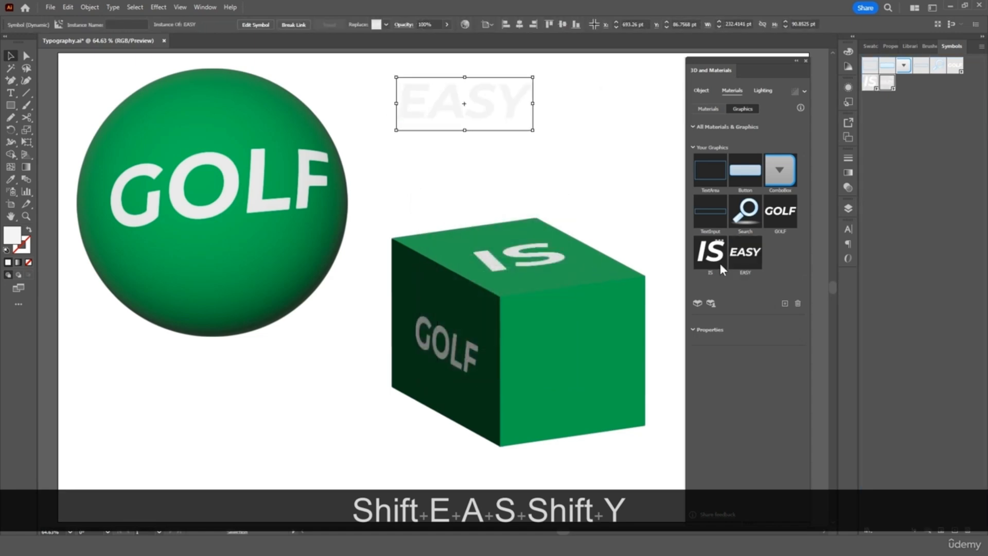
# Step: Map the EASY graphic onto the extruded box and centre it on the bright right face
pyautogui.moveTo(742, 260); pyautogui.dragTo(578, 346)
pyautogui.moveTo(753, 261); pyautogui.dragTo(582, 353)
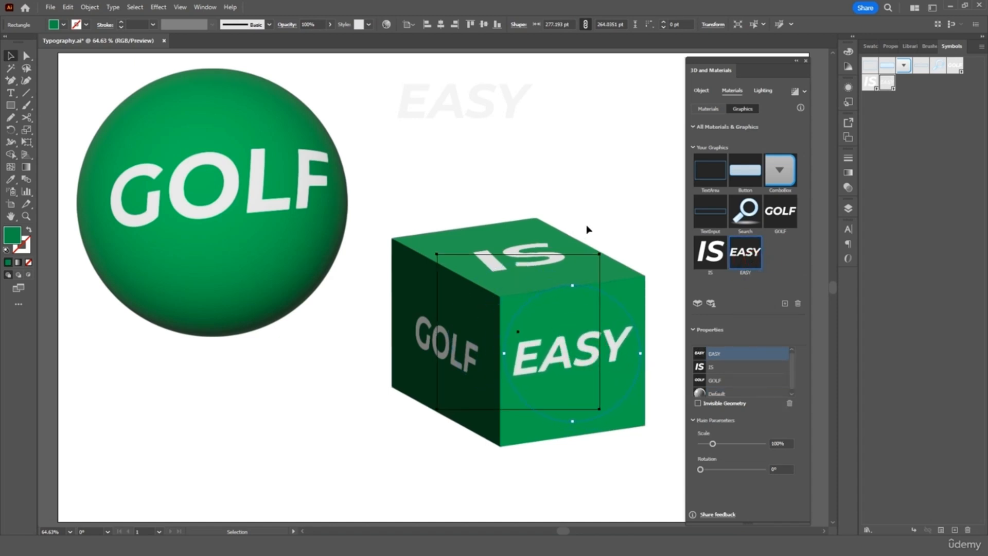
pyautogui.click(595, 209)
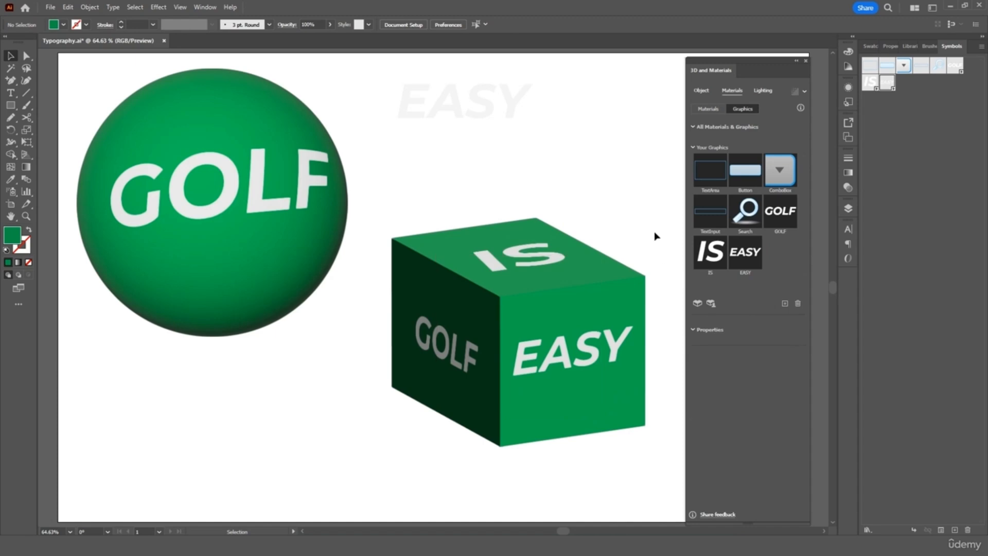
# Step: Try the Top Left and Right lighting presets on the extruded box and rotate it in 3D
pyautogui.click(759, 90)
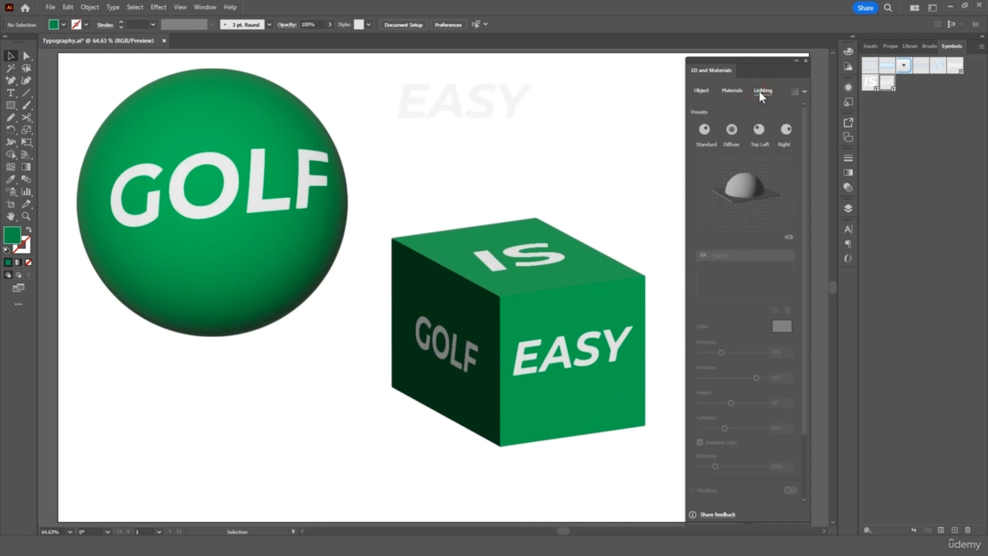
pyautogui.click(580, 298)
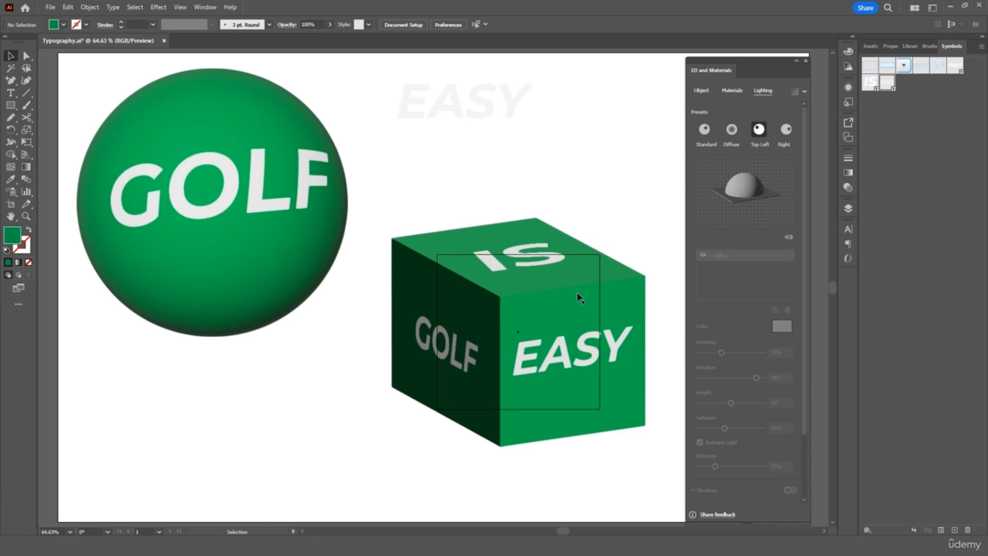
pyautogui.click(756, 133)
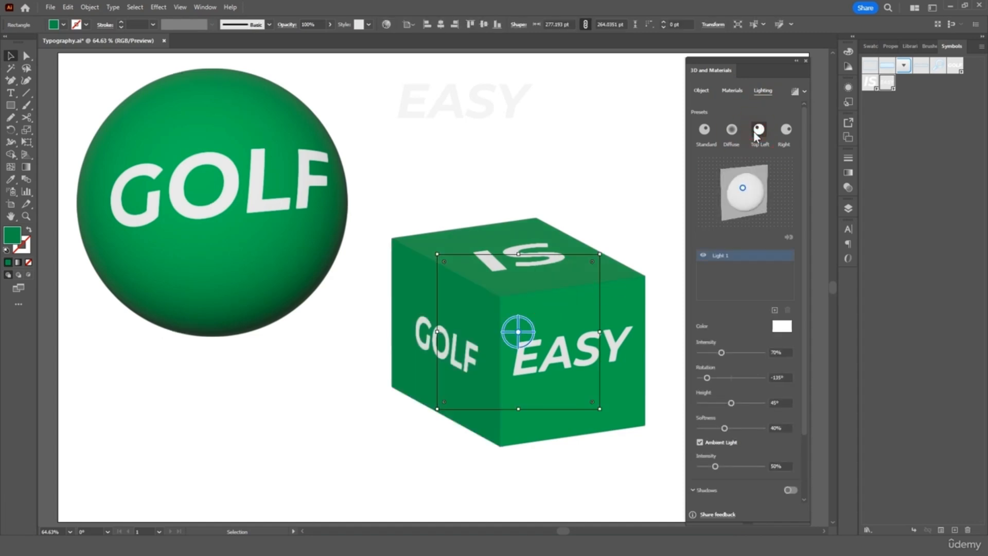
pyautogui.click(786, 132)
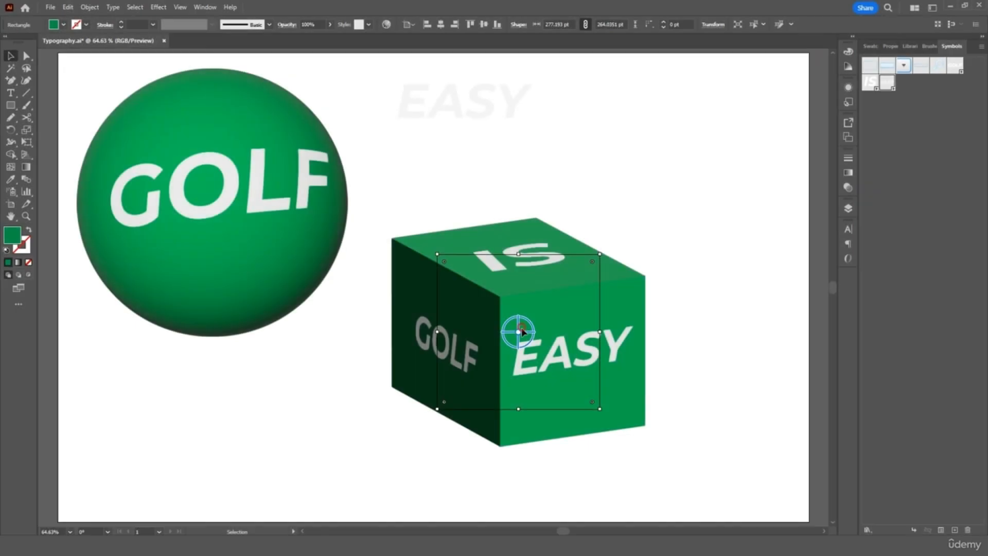
pyautogui.moveTo(522, 326); pyautogui.dragTo(565, 287)
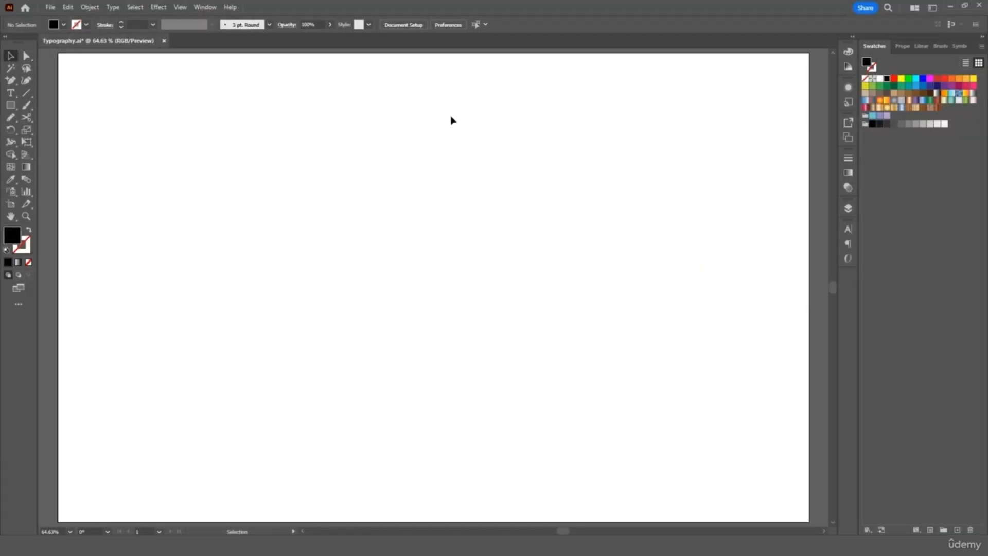
# Step: Draw a black 1280 x 800 pt rectangle covering the whole artboard as a background
pyautogui.click(10, 105)
pyautogui.moveTo(59, 54); pyautogui.dragTo(810, 522)
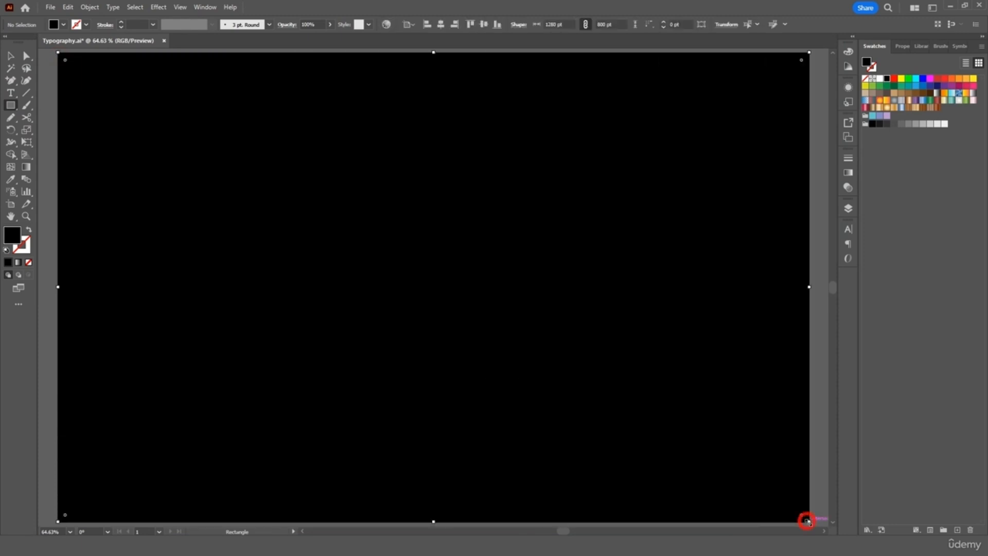
# Step: Create the text GOLF in Rawhide Raw 2016 on the black background and fill it with yellow
pyautogui.click(10, 93)
pyautogui.click(63, 25)
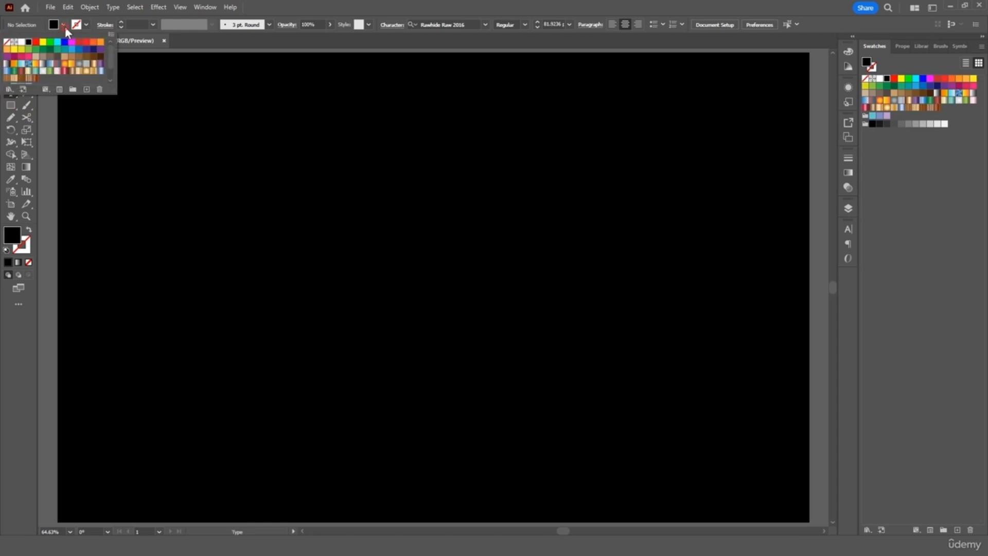
pyautogui.click(14, 49)
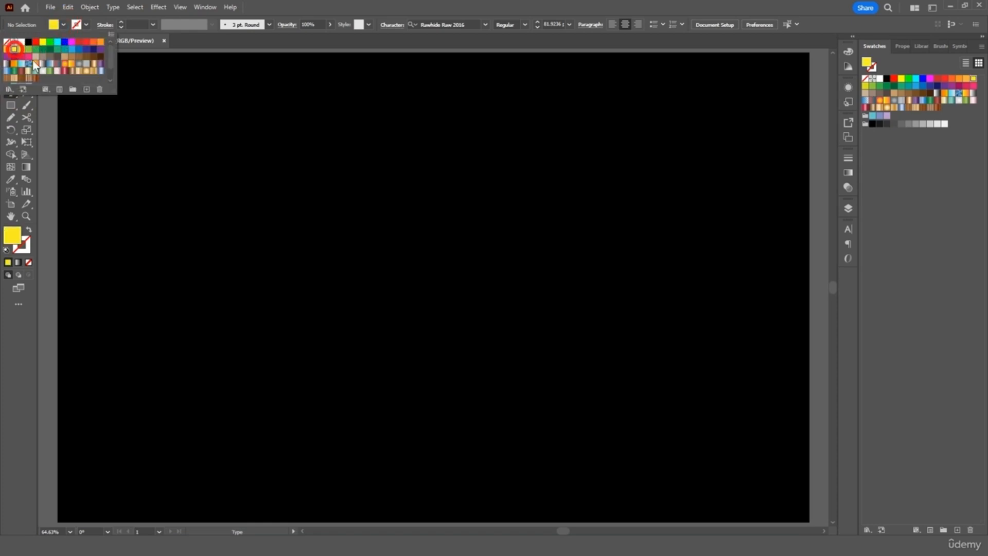
pyautogui.click(375, 265)
pyautogui.click(384, 265)
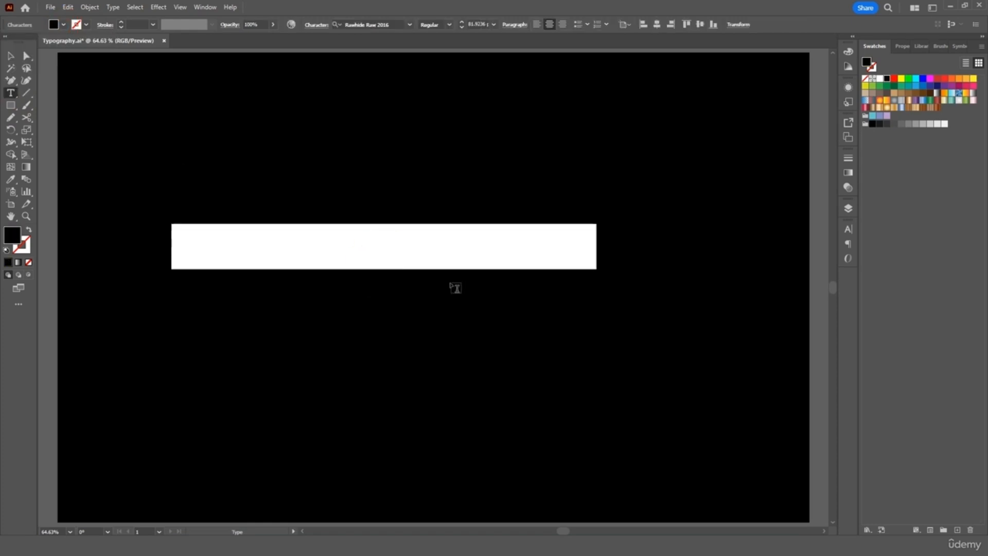
pyautogui.write('GOLF')
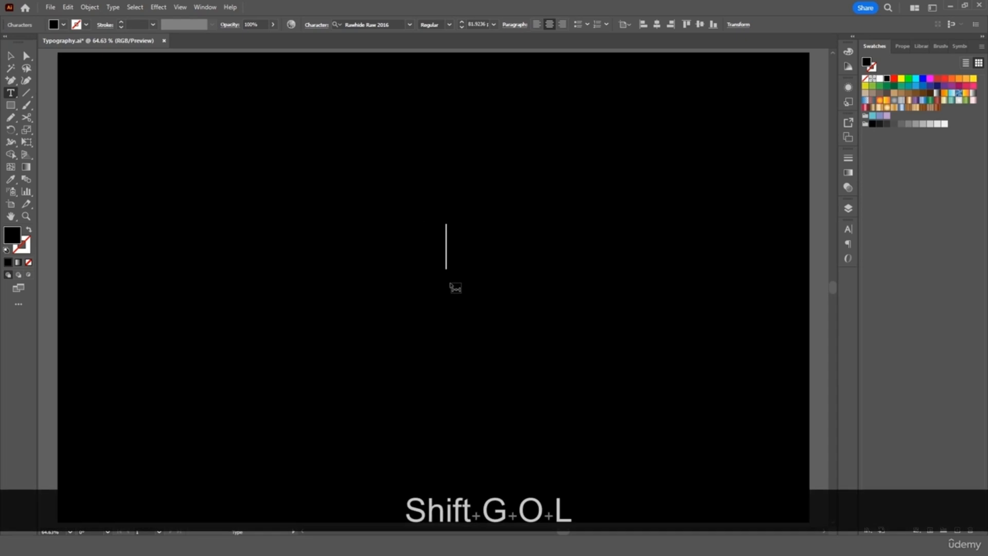
pyautogui.doubleClick(435, 246)
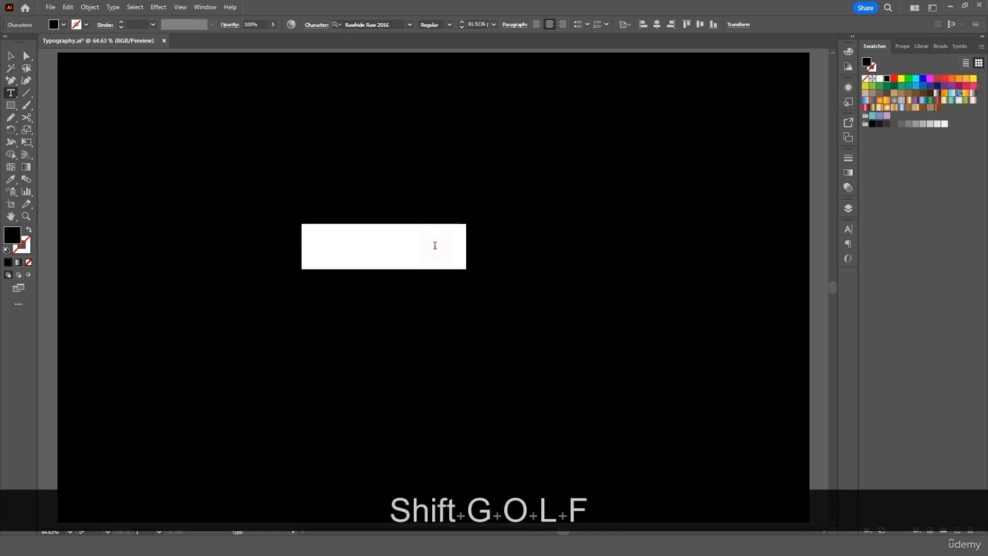
pyautogui.click(63, 25)
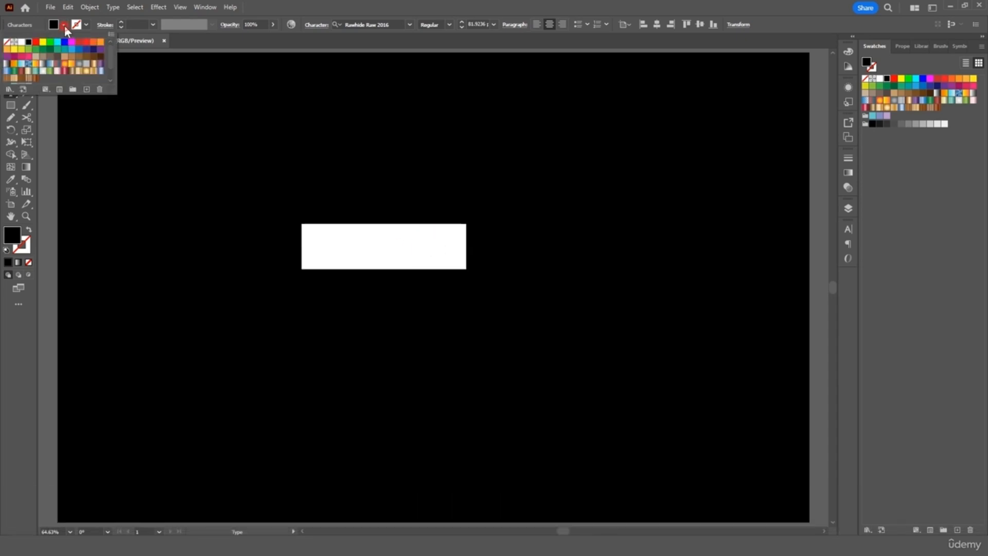
pyautogui.click(14, 49)
pyautogui.click(11, 55)
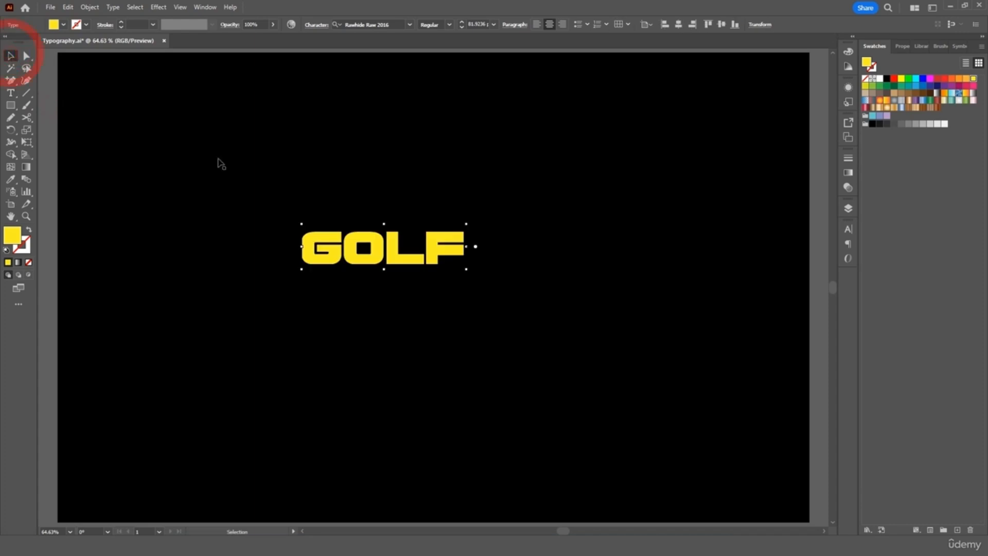
# Step: Enlarge the yellow GOLF text to about 196 pt and arrange it as two lines, GO over LF, near the artboard's middle
pyautogui.moveTo(466, 268)
pyautogui.mouseDown()
pyautogui.moveTo(696, 381)
pyautogui.moveTo(473, 282)
pyautogui.mouseUp()
pyautogui.press('t')
pyautogui.doubleClick(471, 273)
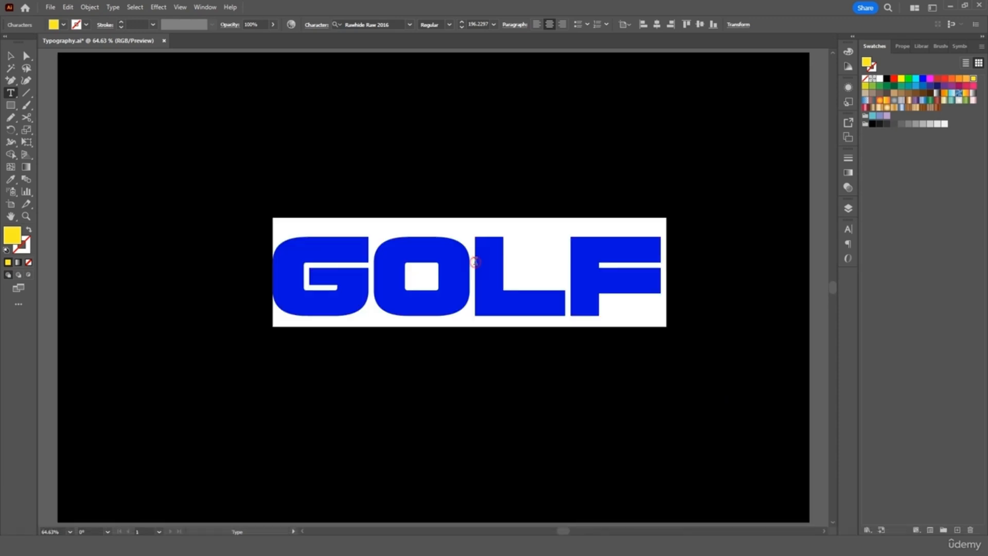
pyautogui.click(477, 254)
pyautogui.press('Return')
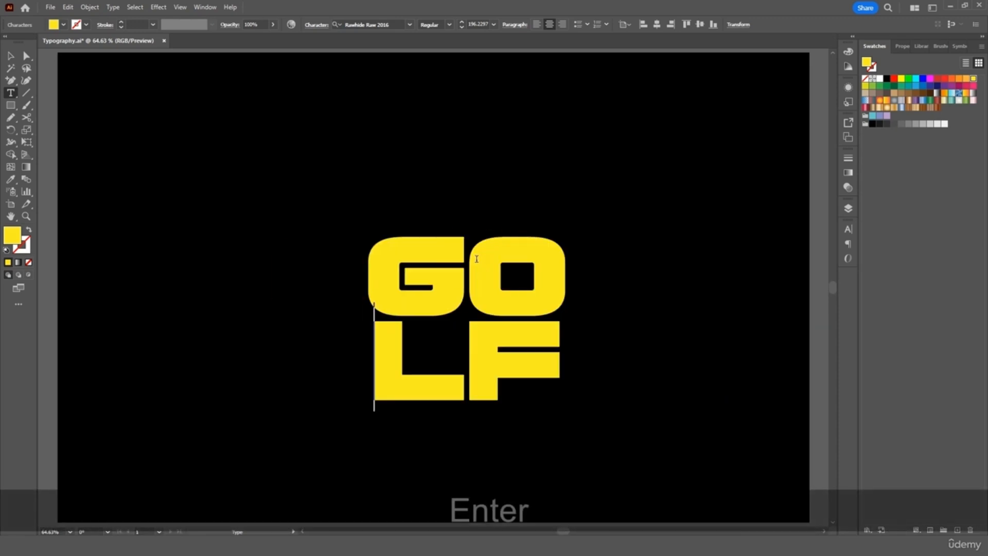
pyautogui.click(10, 55)
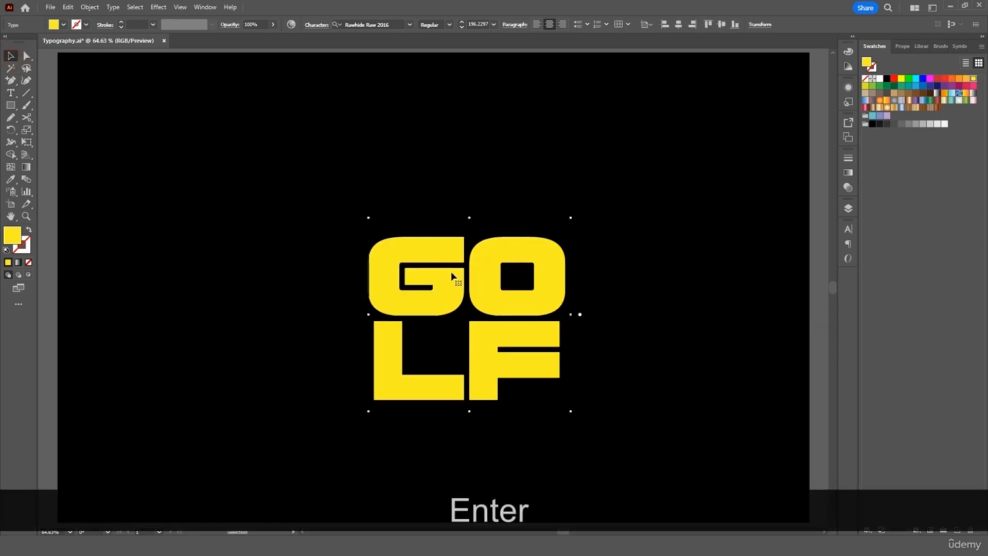
pyautogui.moveTo(492, 301); pyautogui.dragTo(467, 267)
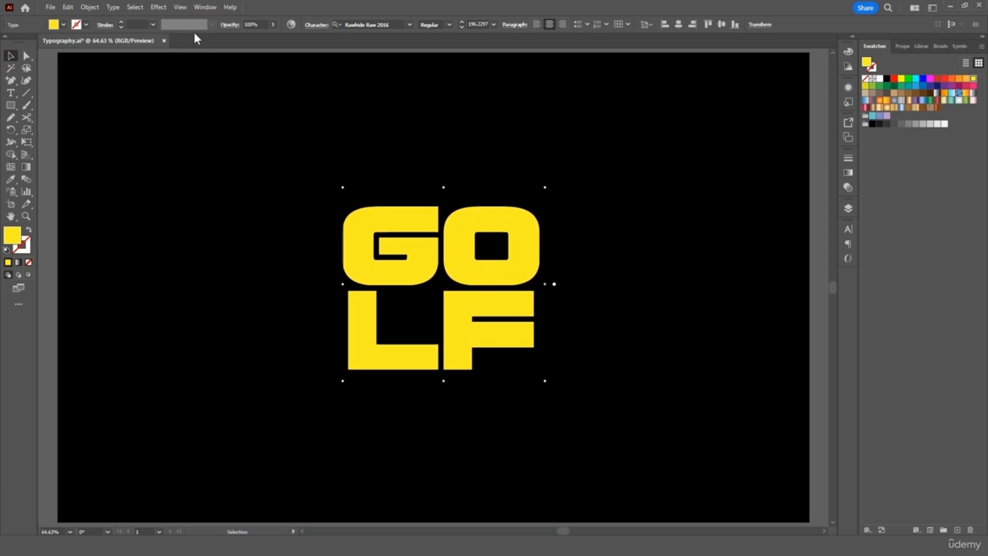
# Step: Apply the 3D Extrude & Bevel effect to the yellow GOLF text with a depth of about 97 pt
pyautogui.click(155, 9)
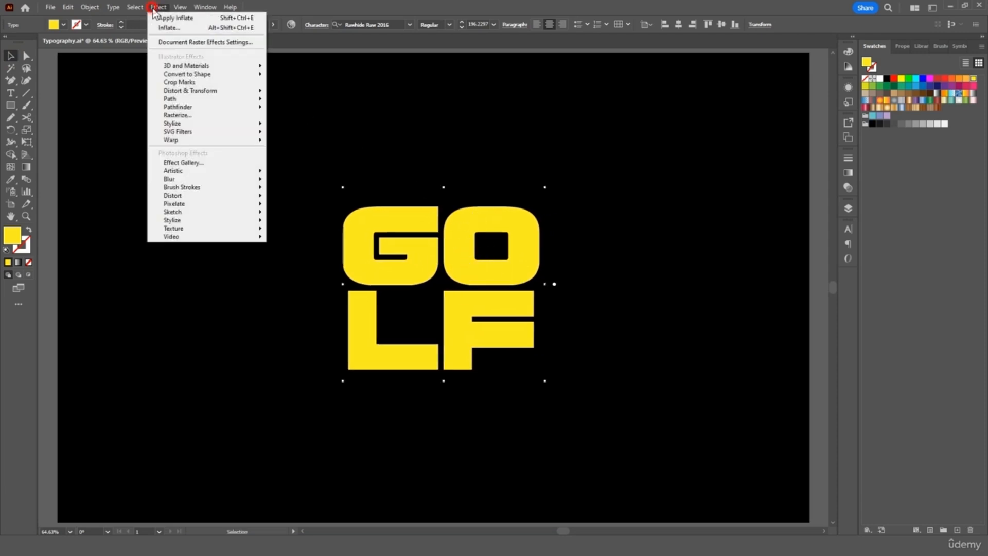
pyautogui.click(176, 67)
pyautogui.click(301, 66)
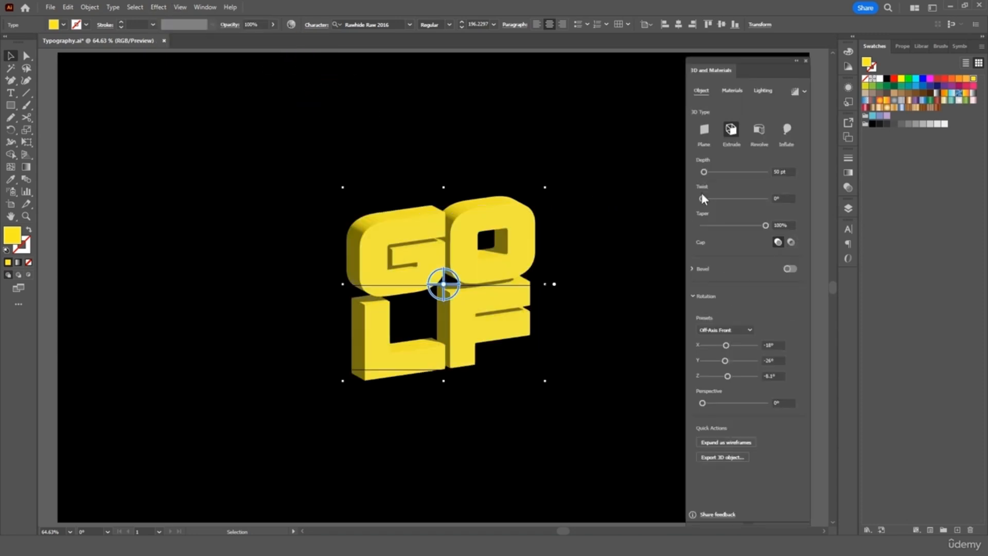
pyautogui.click(708, 173)
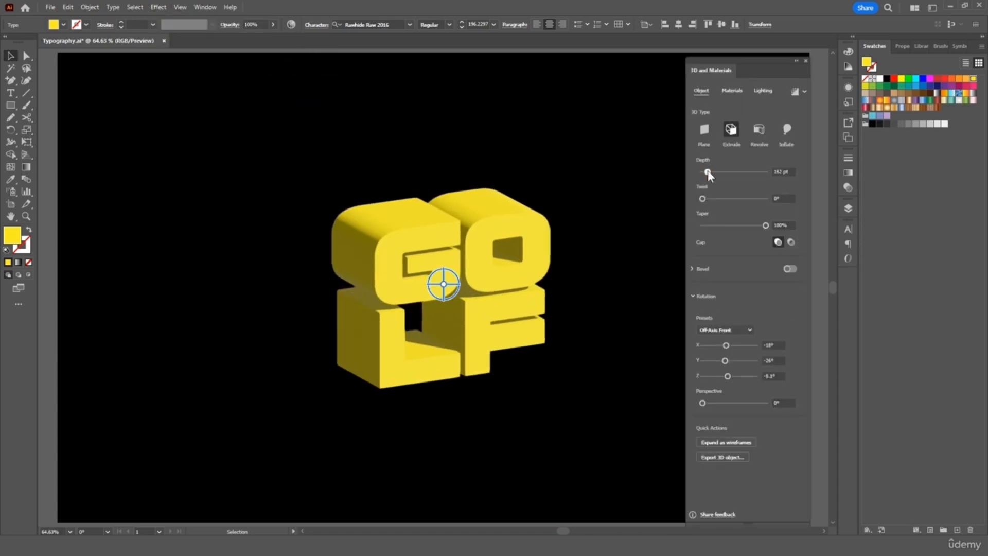
pyautogui.moveTo(708, 174); pyautogui.dragTo(706, 175)
pyautogui.click(706, 173)
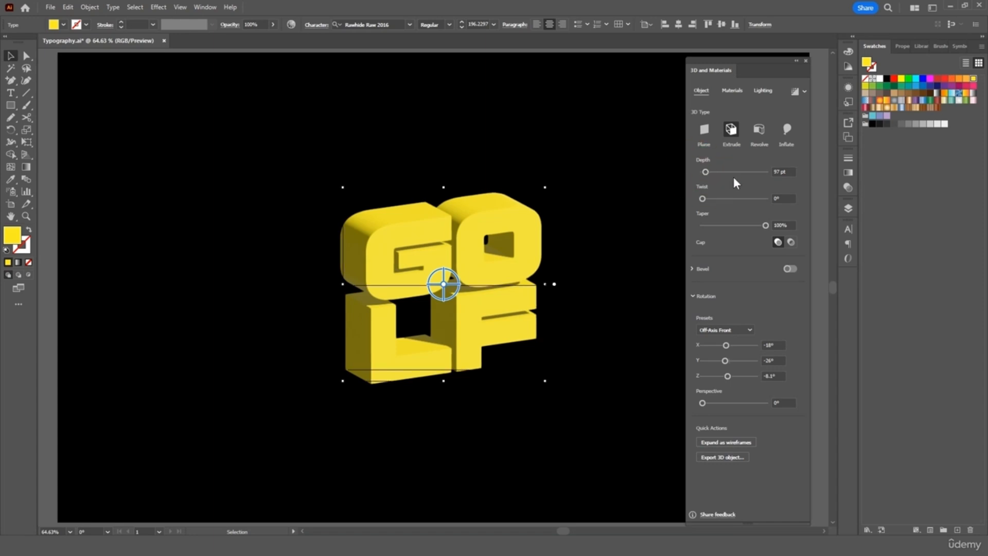
# Step: Switch the yellow GOLF text's 3D type to Inflate and set its depth to 50 pt
pyautogui.click(794, 268)
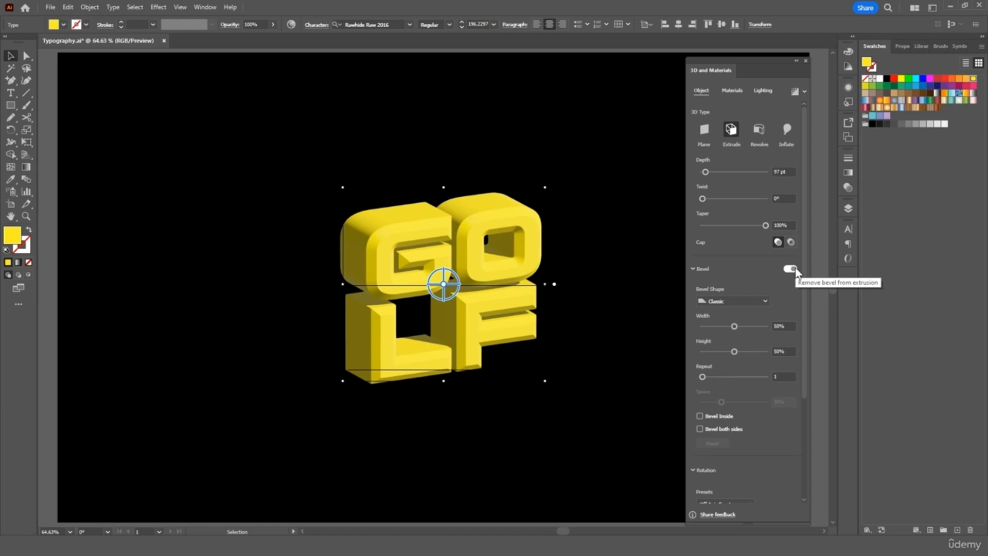
pyautogui.click(788, 130)
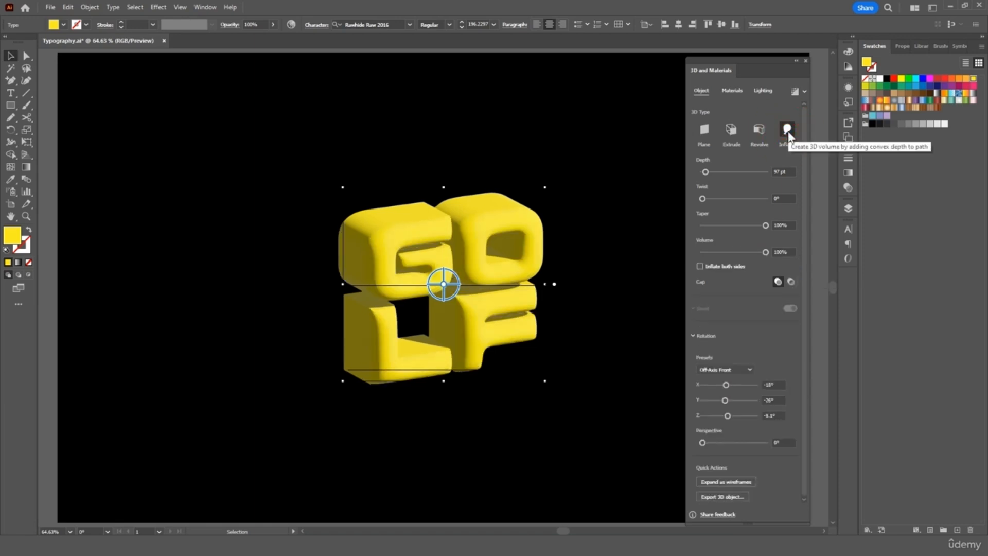
pyautogui.click(778, 174)
pyautogui.write('50')
pyautogui.press('Return')
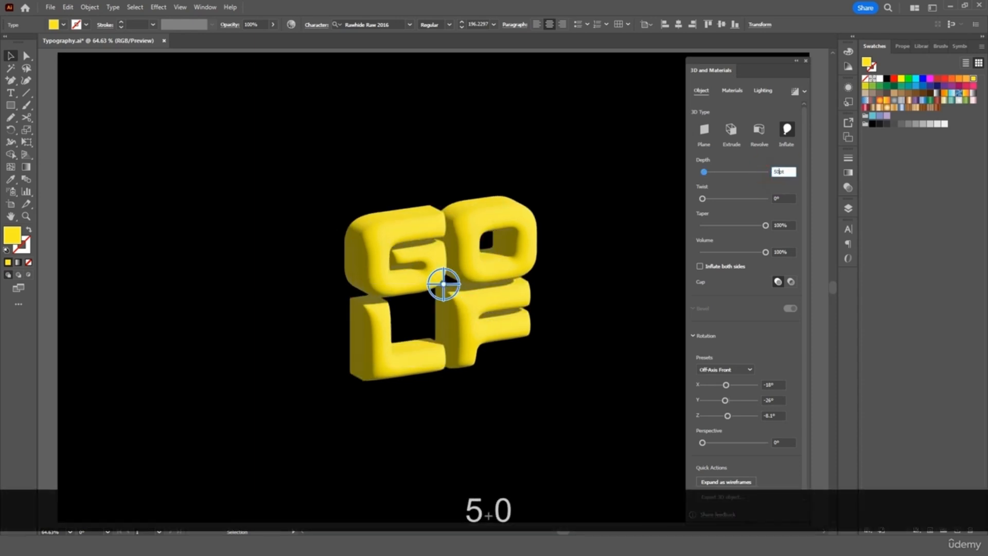
pyautogui.click(765, 162)
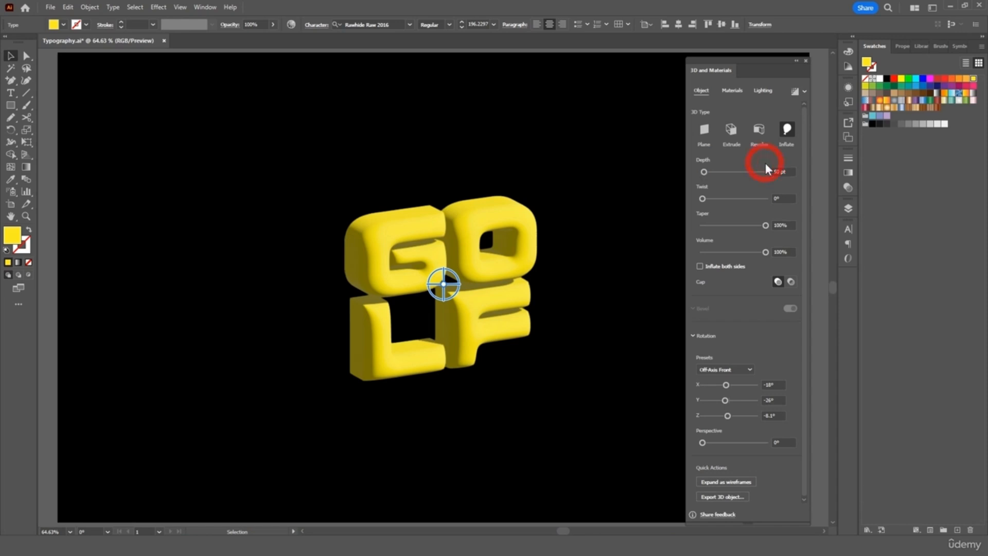
# Step: Set the metallic property of the GOLF text's default material to 0.4
pyautogui.click(732, 90)
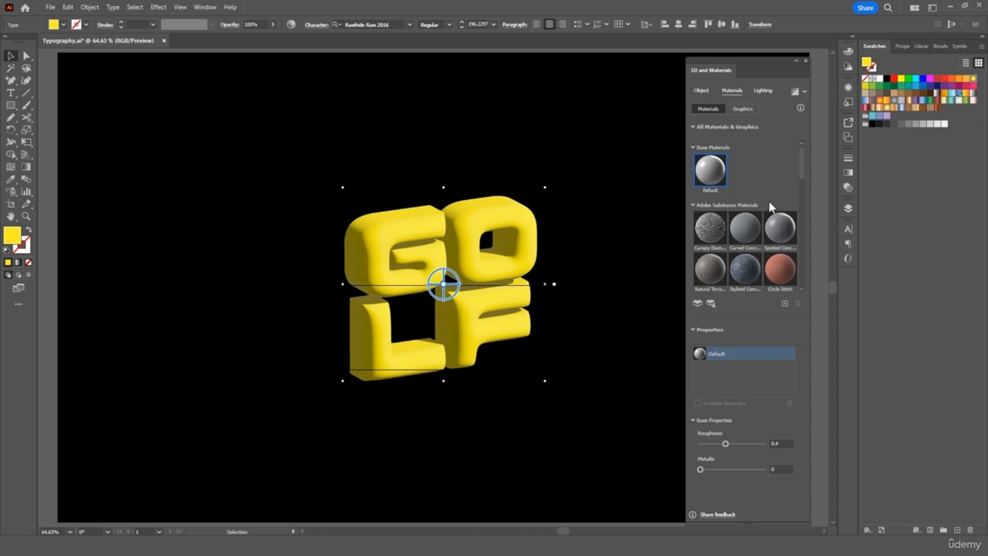
pyautogui.click(717, 469)
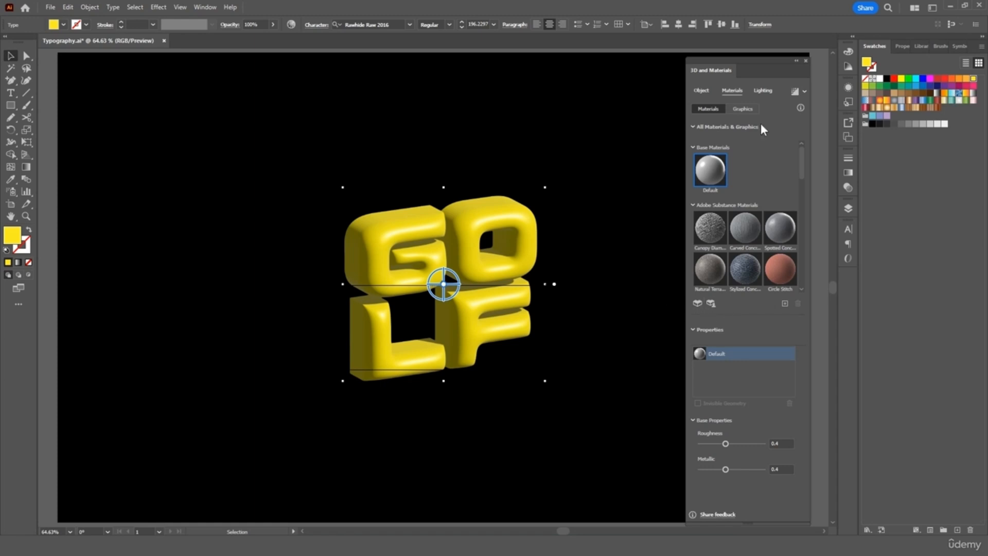
# Step: Try the lighting presets on the GOLF text, apply Diffuse, and adjust the light's intensity
pyautogui.click(767, 91)
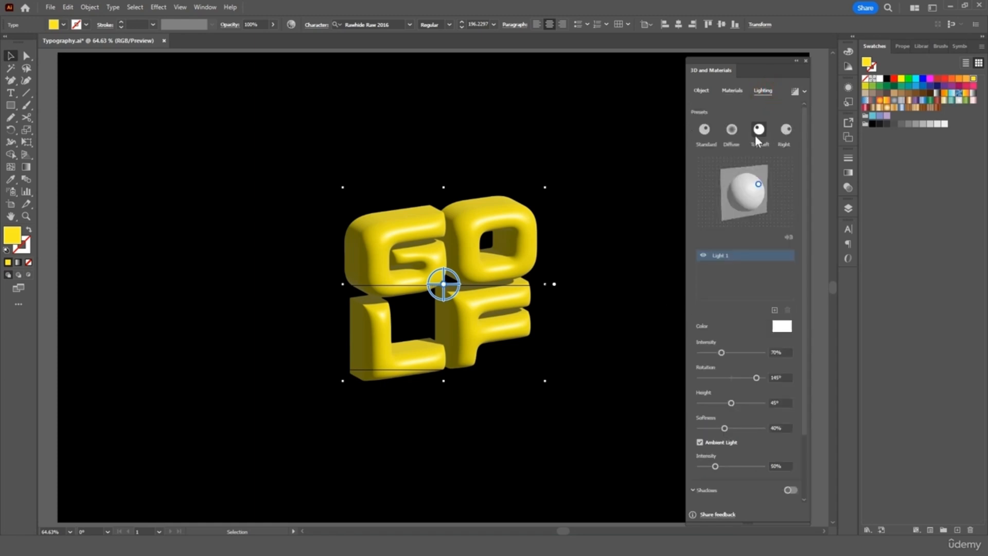
pyautogui.click(730, 129)
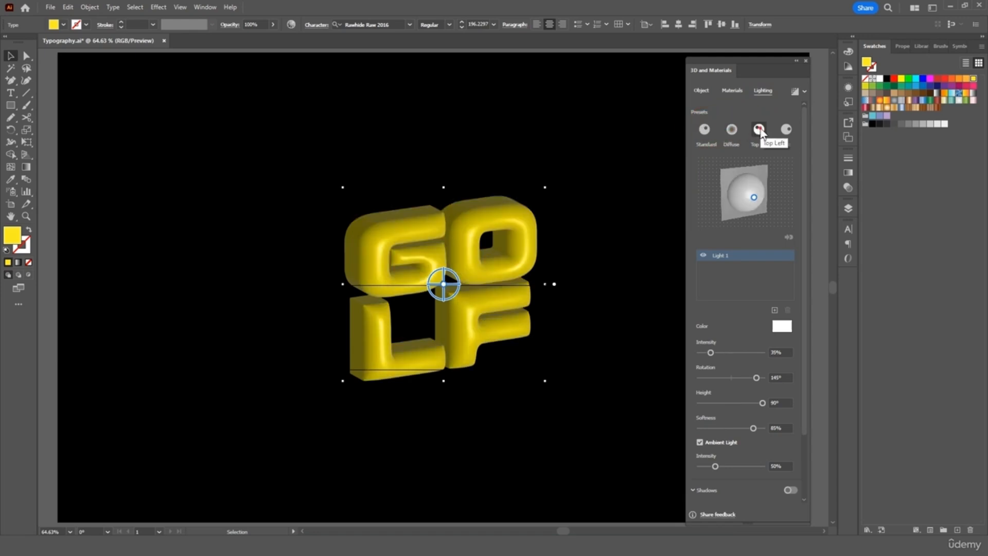
pyautogui.click(760, 129)
pyautogui.click(784, 130)
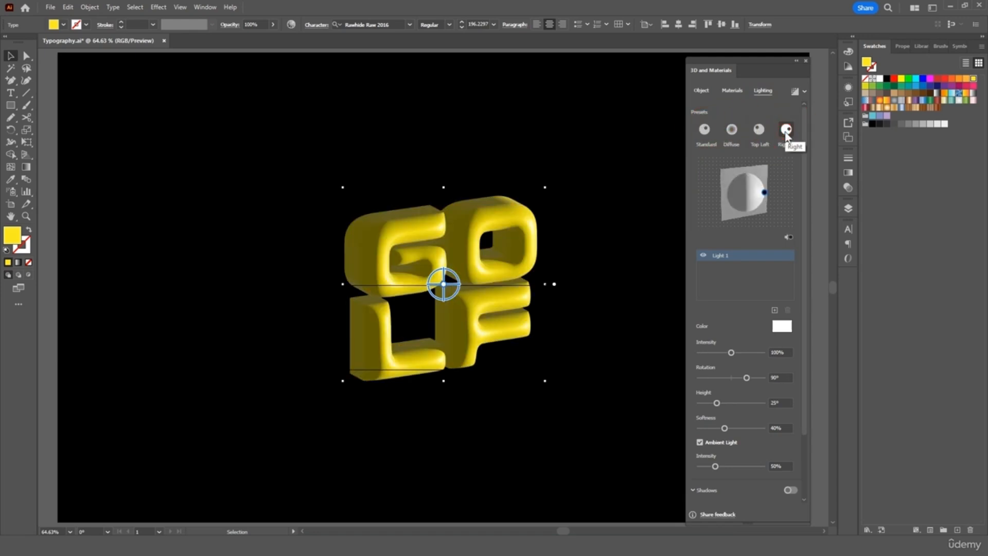
pyautogui.click(732, 131)
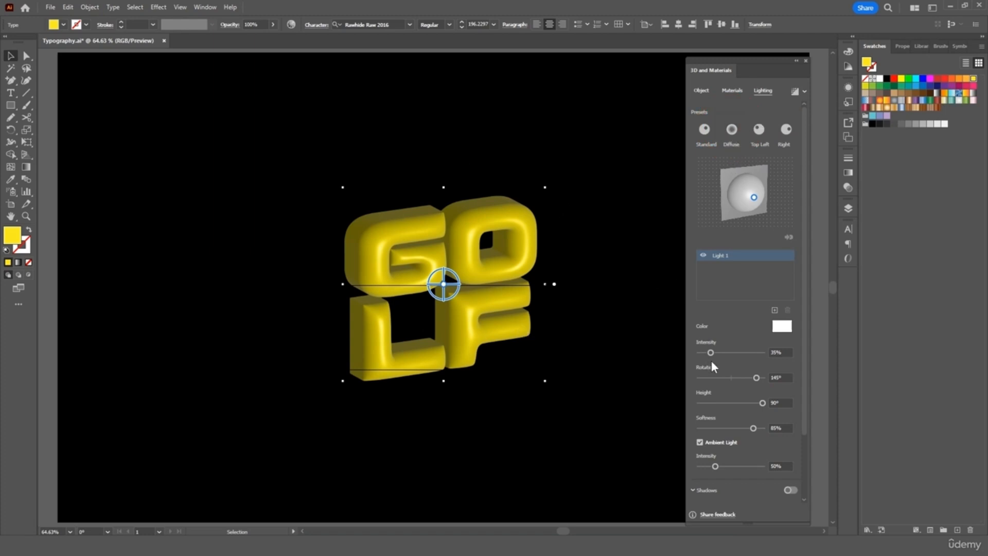
pyautogui.click(725, 353)
pyautogui.moveTo(721, 352); pyautogui.dragTo(711, 352)
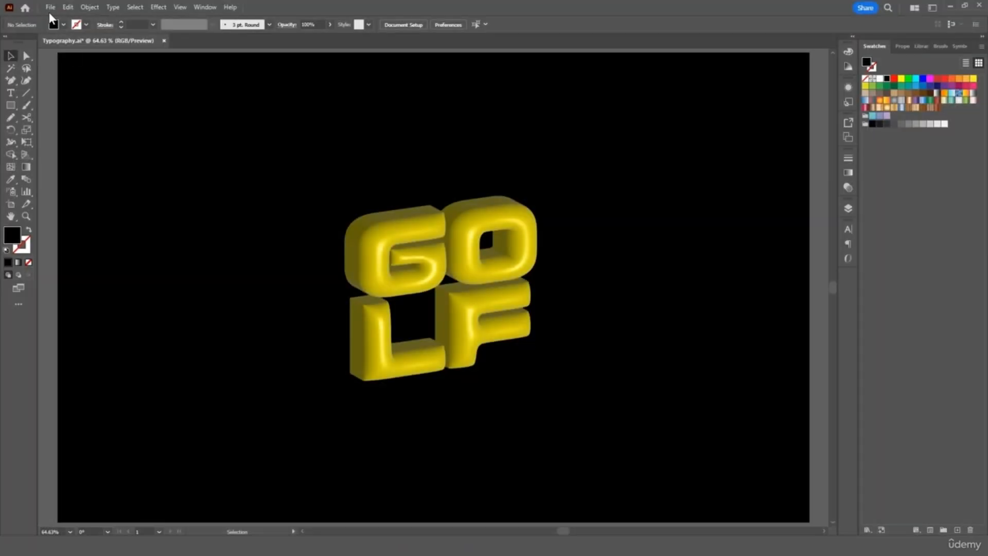
# Step: Export the artboard to the Desktop as a JPEG named GOLF, using artboards, RGB, quality 8 and 300 ppi
pyautogui.click(50, 9)
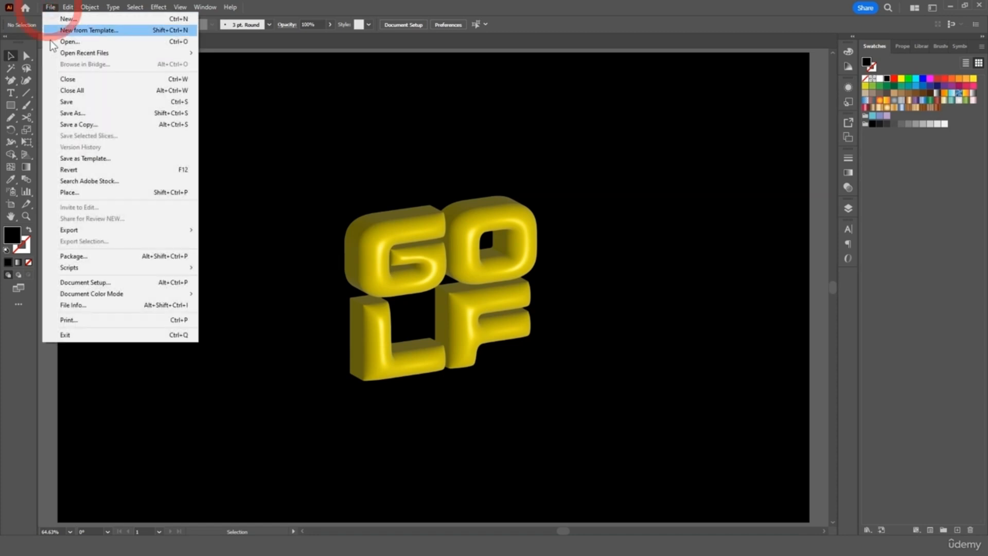
pyautogui.moveTo(150, 228)
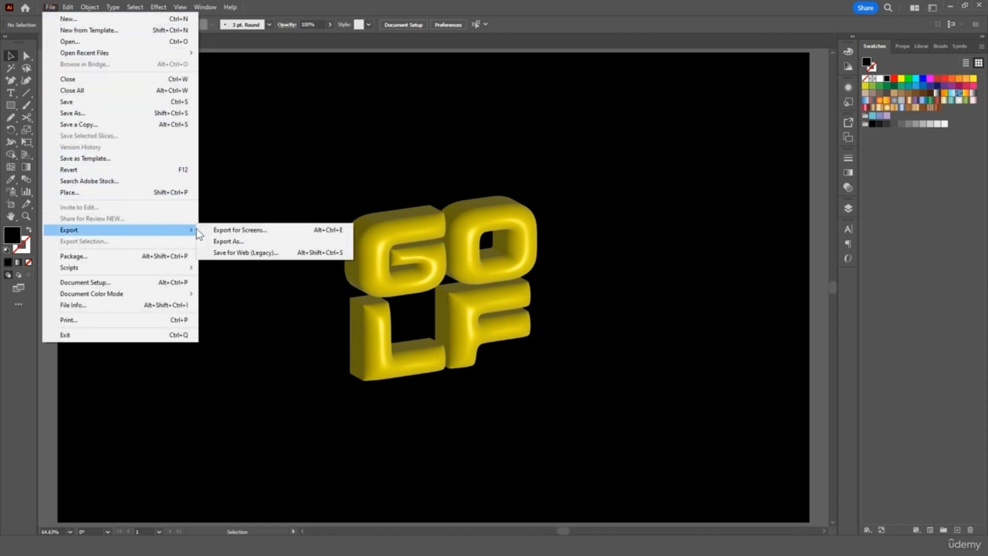
pyautogui.click(228, 239)
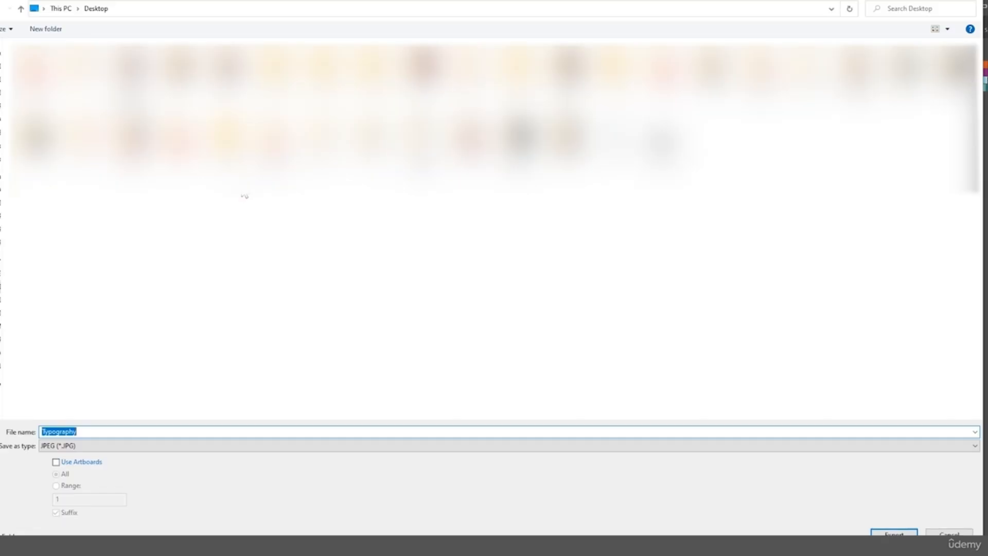
pyautogui.click(95, 462)
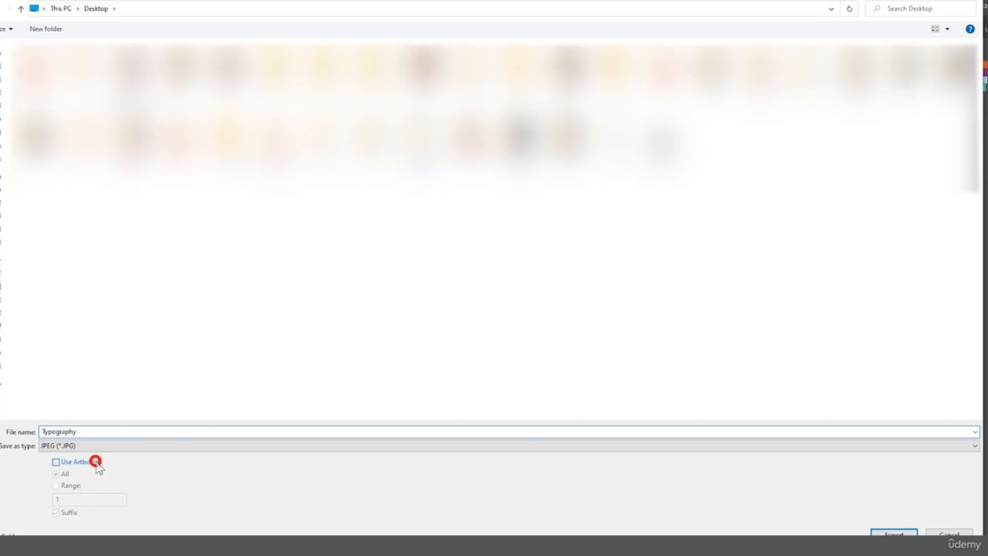
pyautogui.click(91, 432)
pyautogui.write('GOLF')
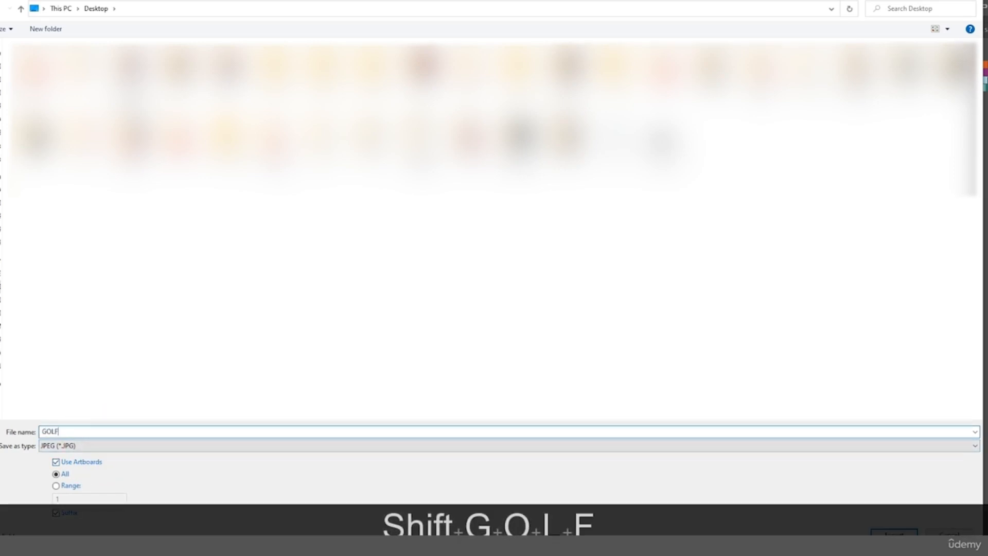
pyautogui.press('Return')
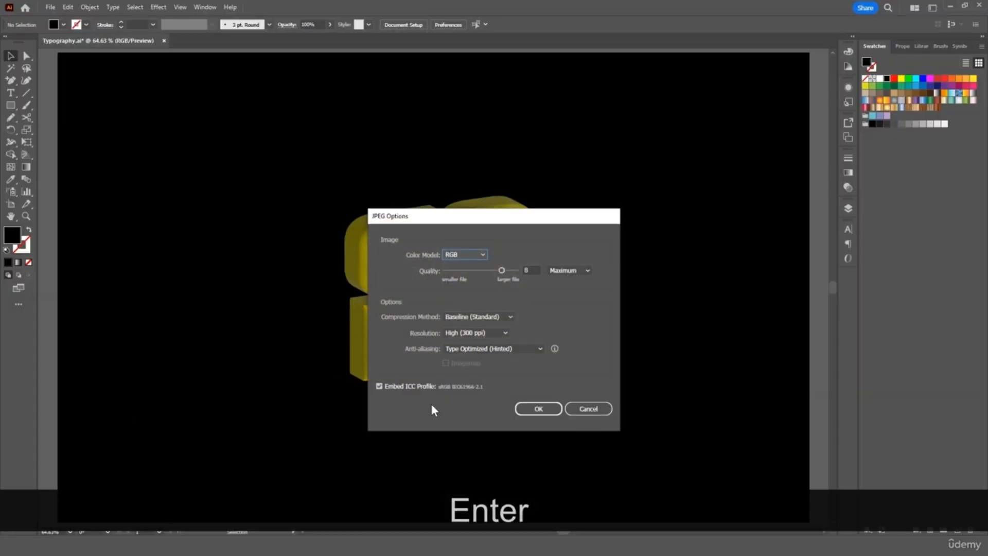
pyautogui.click(543, 410)
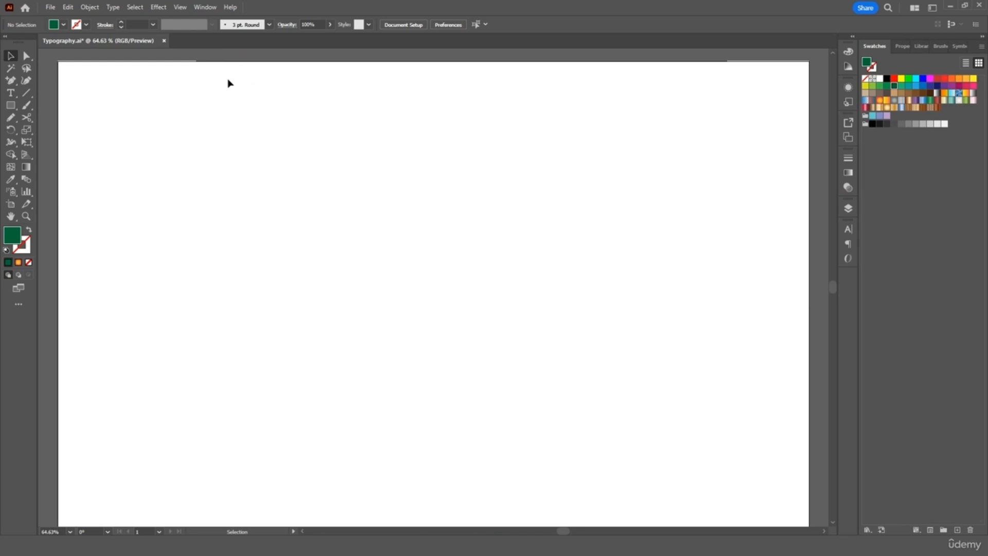
# Step: Create a black GOLF text in Rawhide Raw 2016 and place it in the artboard's upper-left area
pyautogui.click(10, 93)
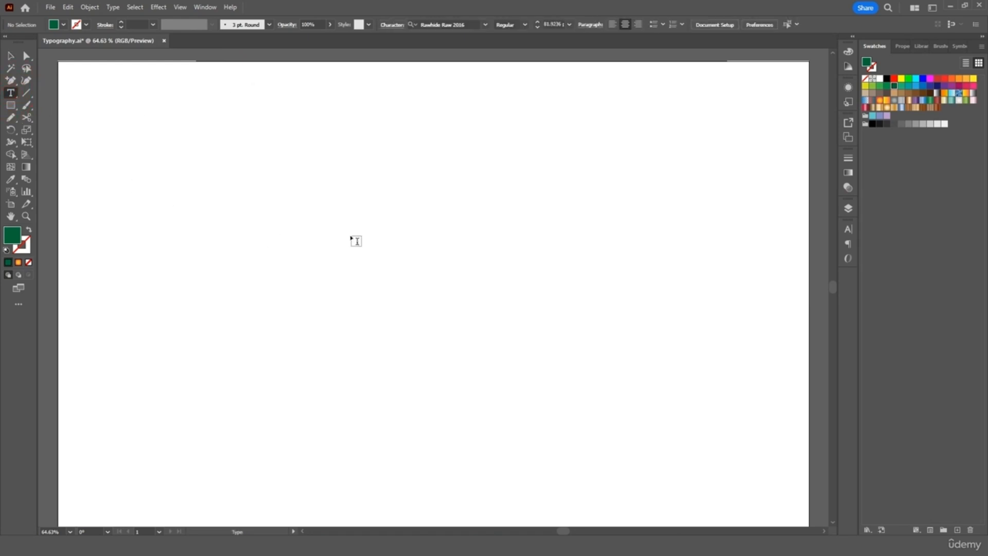
pyautogui.click(378, 242)
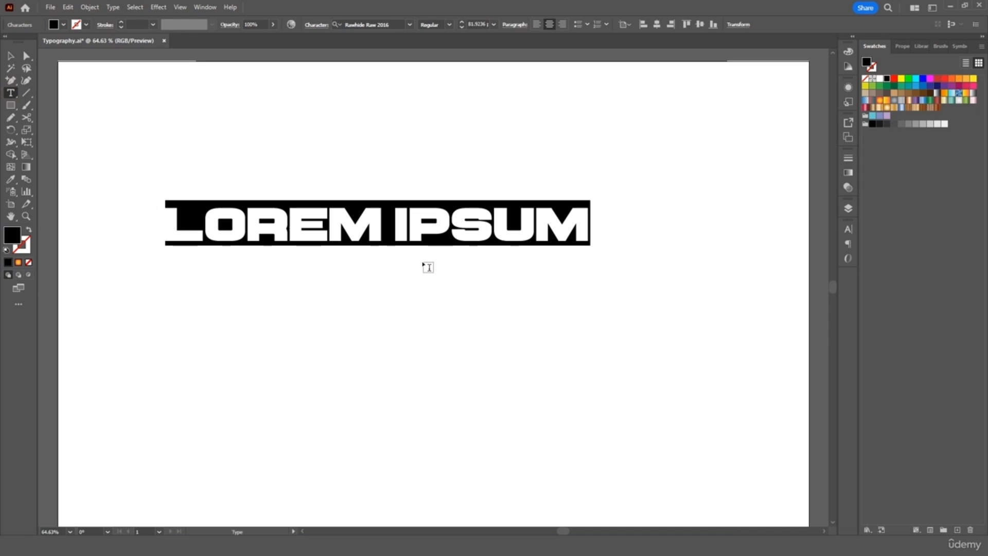
pyautogui.write('Golf')
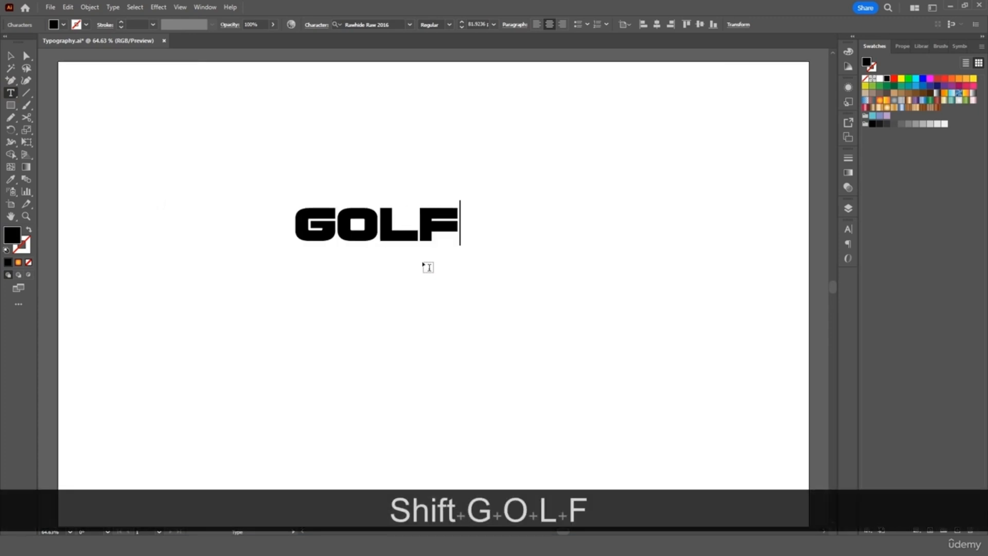
pyautogui.click(11, 55)
pyautogui.moveTo(417, 232); pyautogui.dragTo(343, 185)
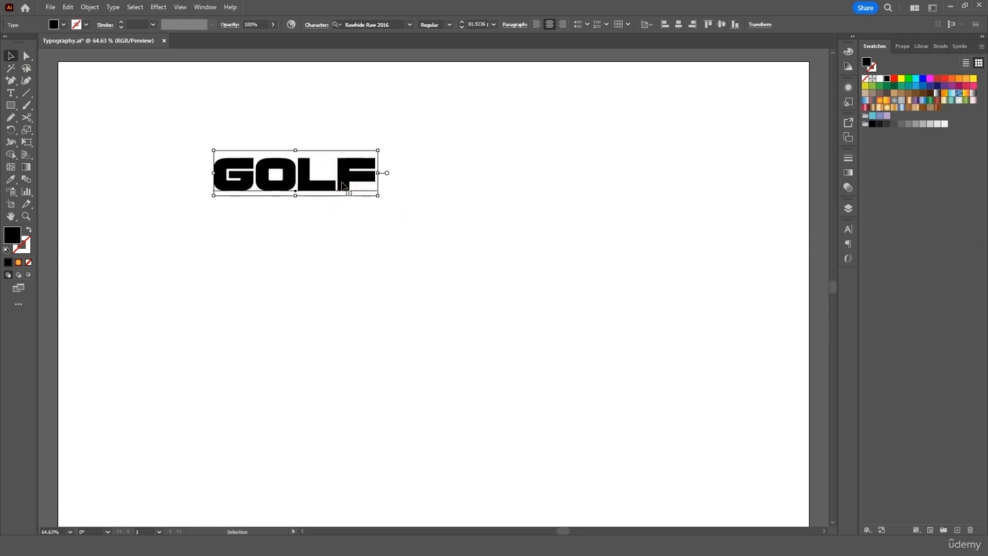
# Step: Duplicate the GOLF text straight down to the artboard's lower area and align both copies on their horizontal centers
pyautogui.moveTo(345, 185); pyautogui.dragTo(349, 425)
pyautogui.click(419, 331)
pyautogui.moveTo(429, 152); pyautogui.dragTo(300, 444)
pyautogui.click(657, 25)
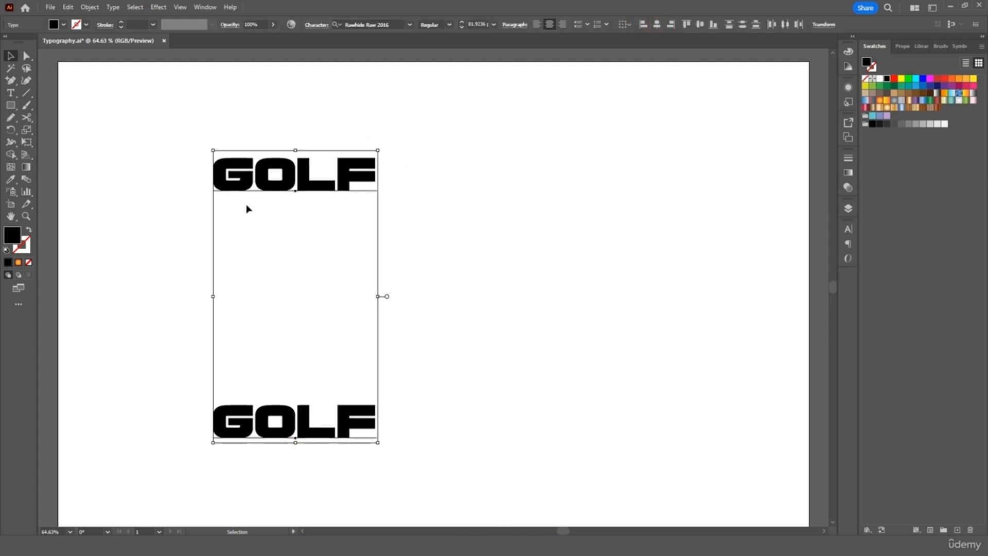
pyautogui.click(426, 229)
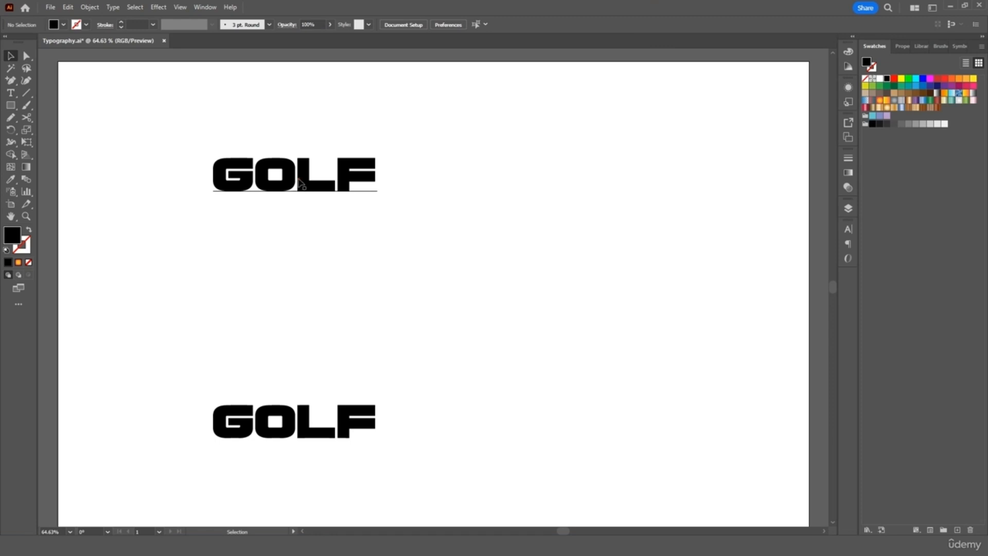
# Step: Fill the upper GOLF text with dark green
pyautogui.click(298, 180)
pyautogui.doubleClick(298, 179)
pyautogui.doubleClick(299, 179)
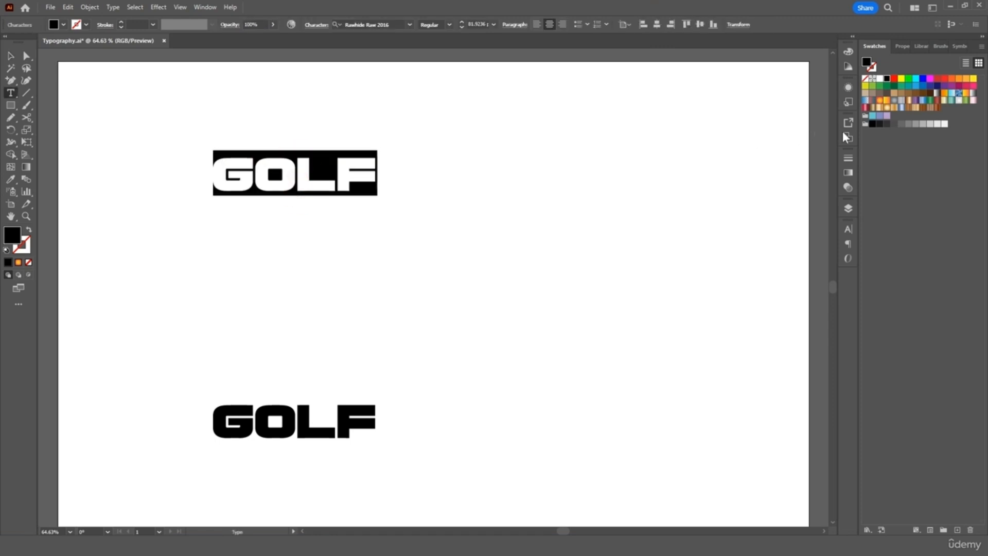
pyautogui.click(894, 86)
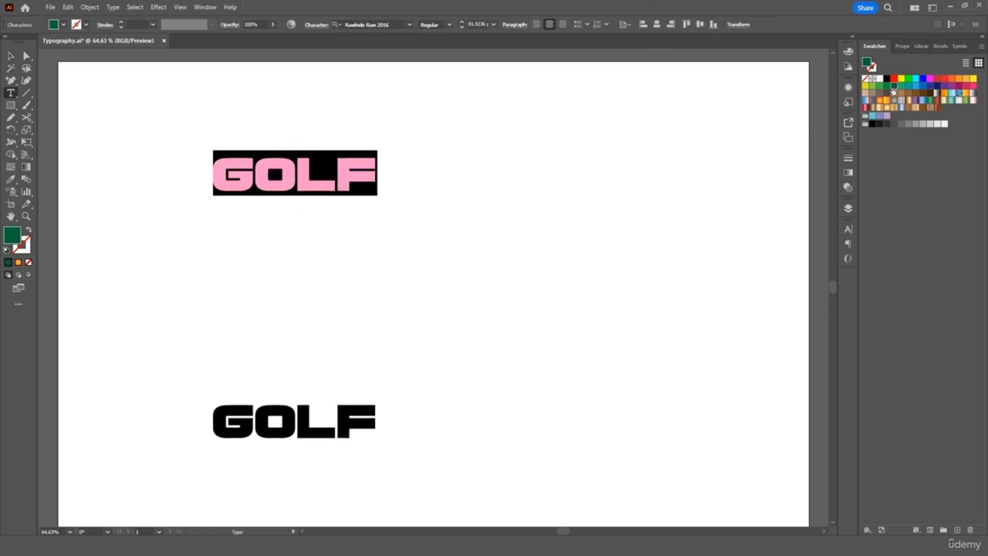
# Step: Fill the lower GOLF text with yellow
pyautogui.doubleClick(330, 426)
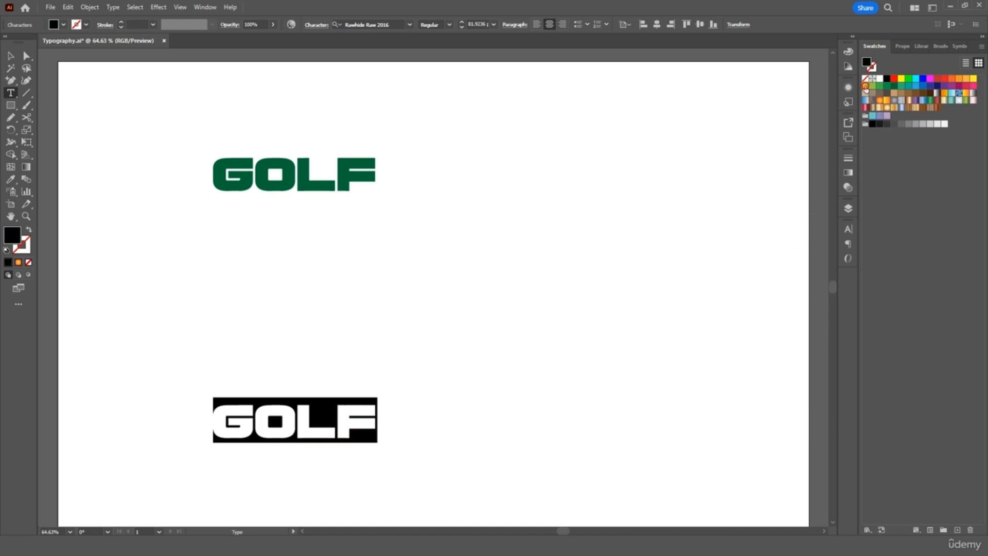
pyautogui.click(866, 86)
pyautogui.click(11, 56)
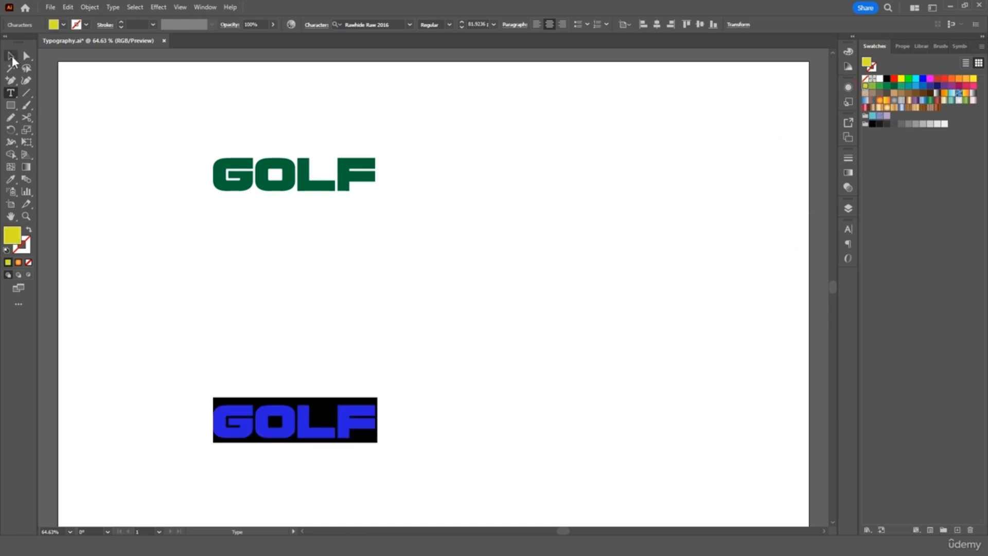
pyautogui.click(261, 115)
# Step: Move both GOLF texts together to the artboard's middle and make a blend between them
pyautogui.moveTo(404, 128); pyautogui.dragTo(421, 428)
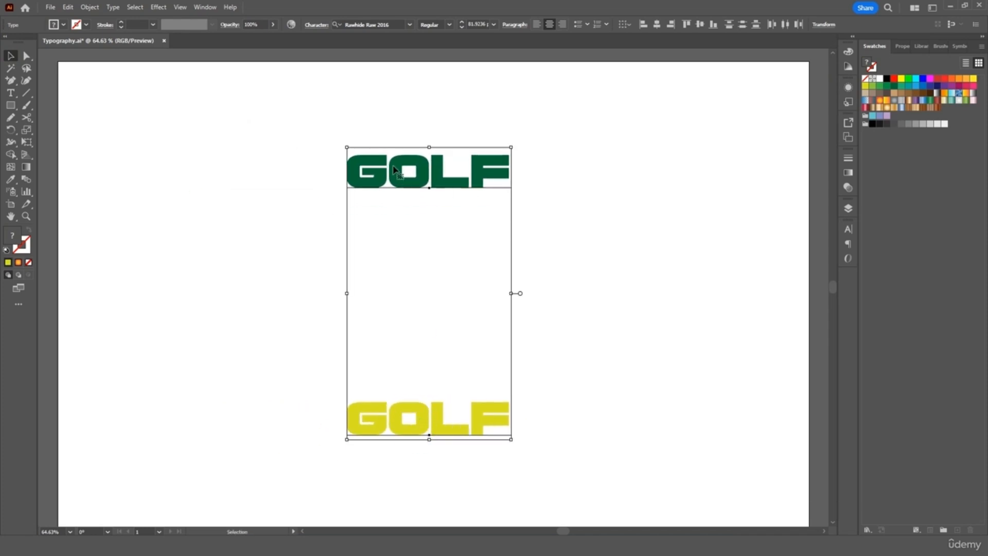
pyautogui.click(89, 7)
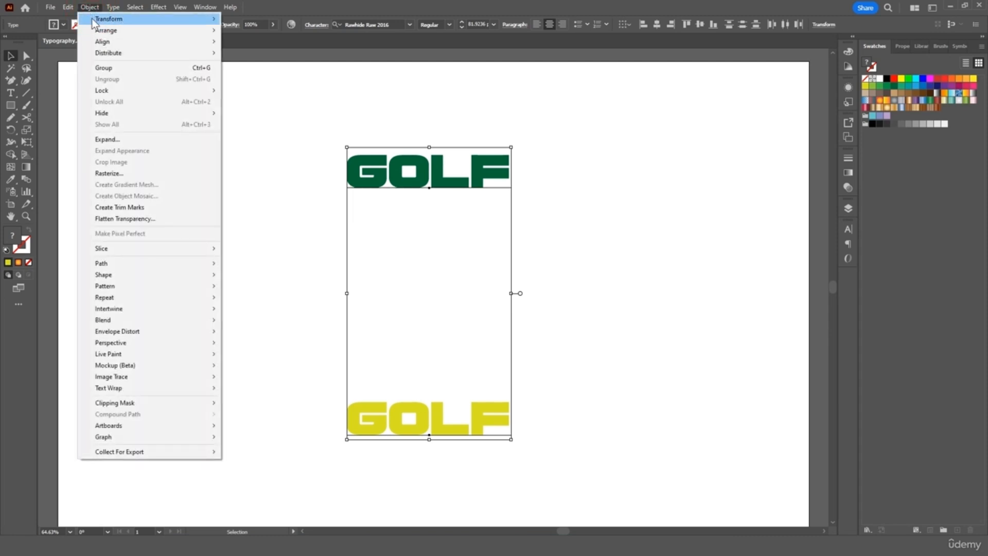
pyautogui.moveTo(132, 327)
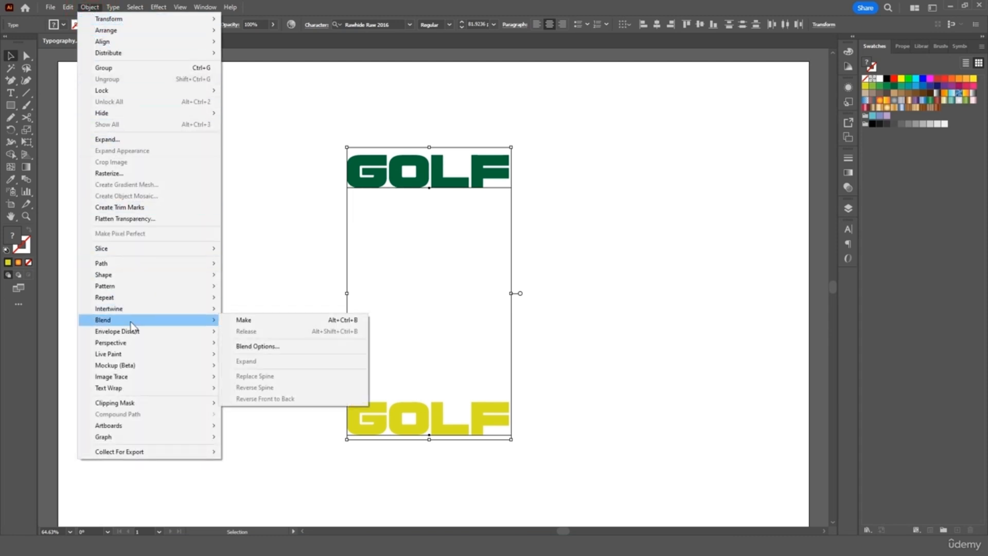
pyautogui.click(252, 323)
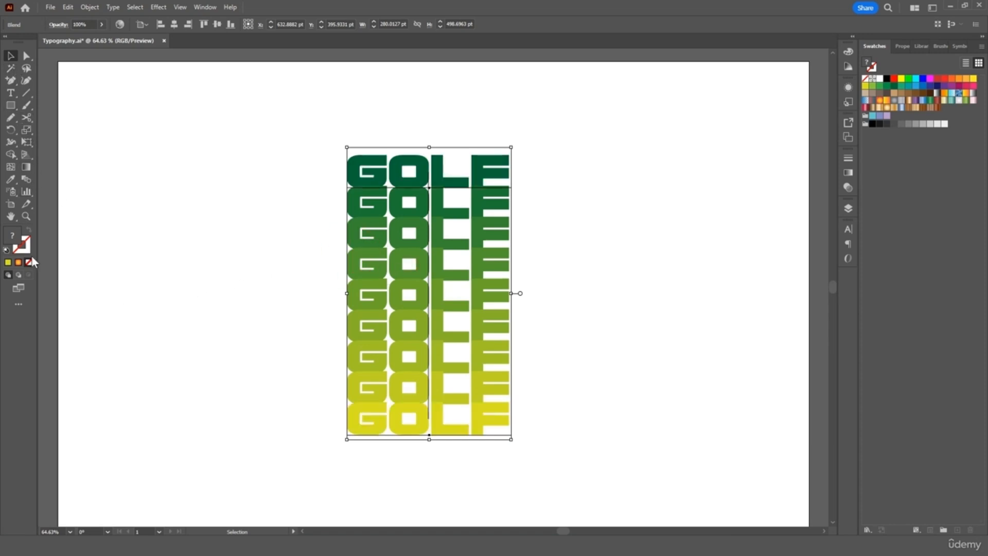
# Step: Set the GOLF blend's spacing to Specified Steps with 4 steps
pyautogui.doubleClick(26, 182)
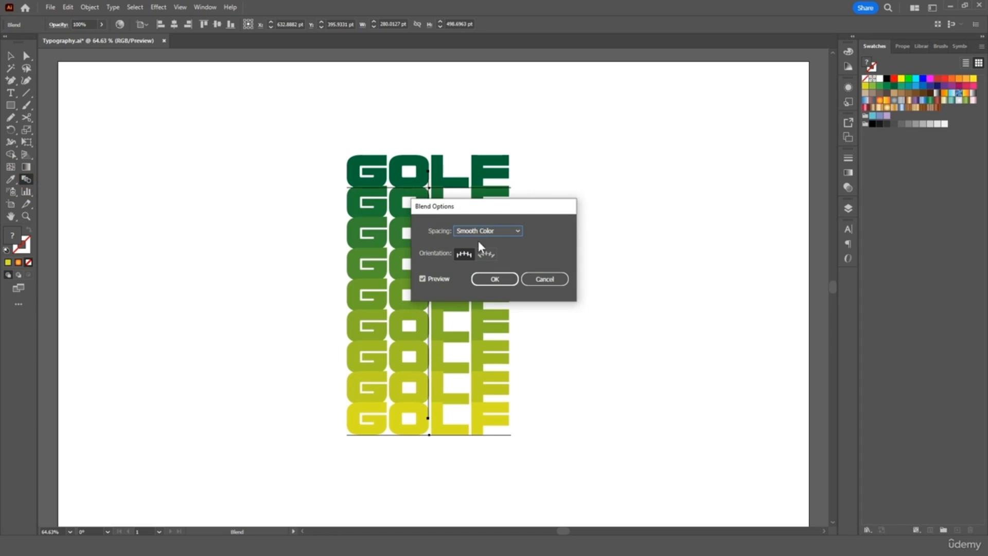
pyautogui.click(504, 233)
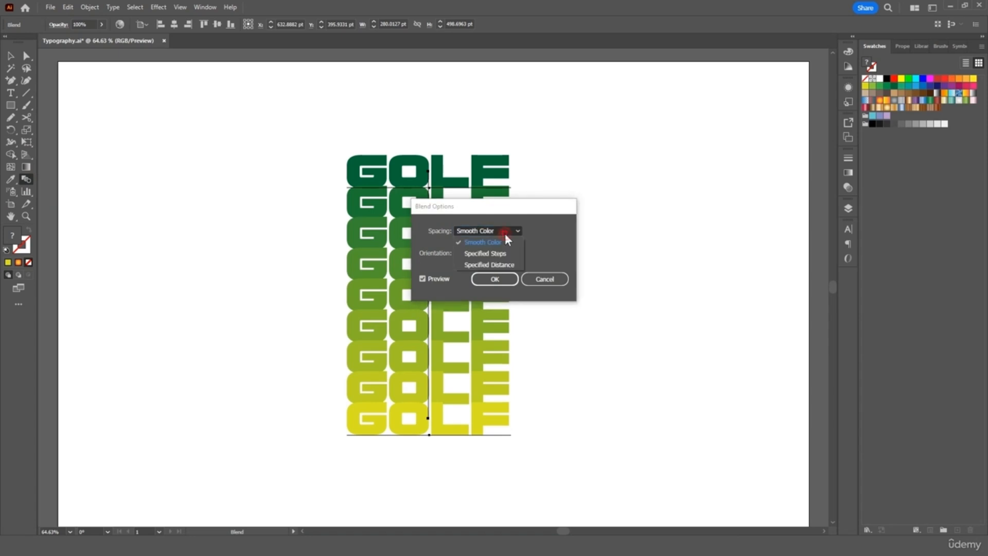
pyautogui.click(508, 251)
pyautogui.moveTo(522, 206); pyautogui.dragTo(251, 245)
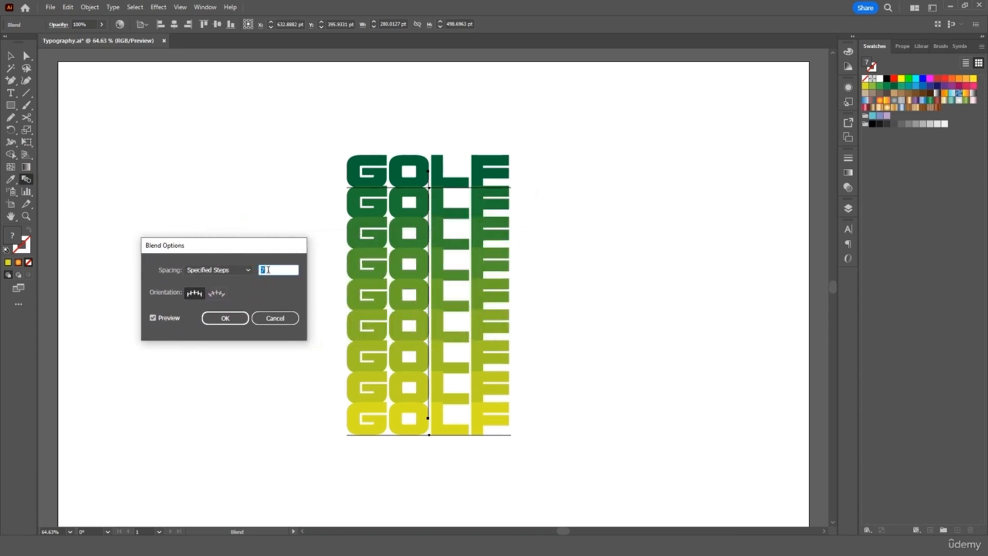
pyautogui.write('4')
pyautogui.press('Return')
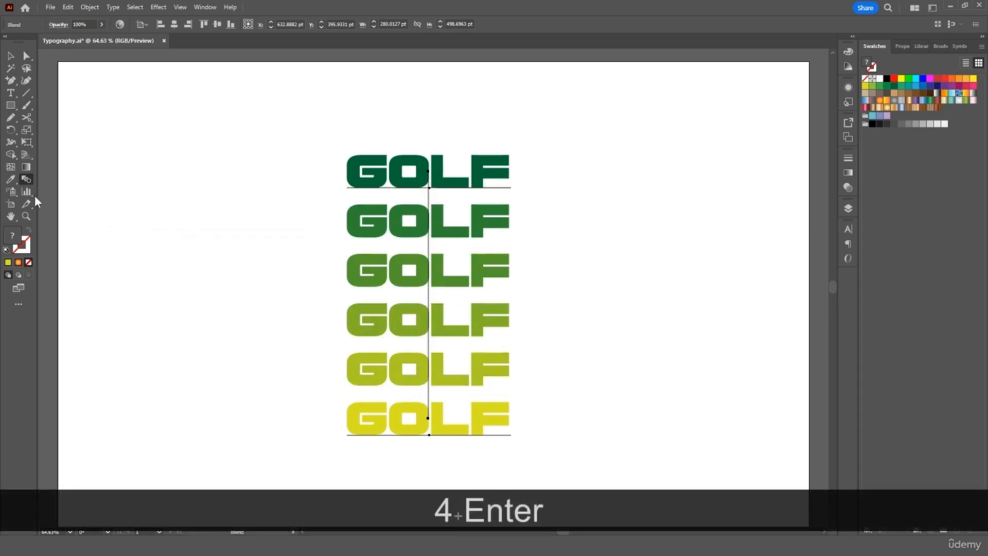
# Step: Increase the GOLF blend's specified steps to 6 so the rows stack closely
pyautogui.doubleClick(26, 179)
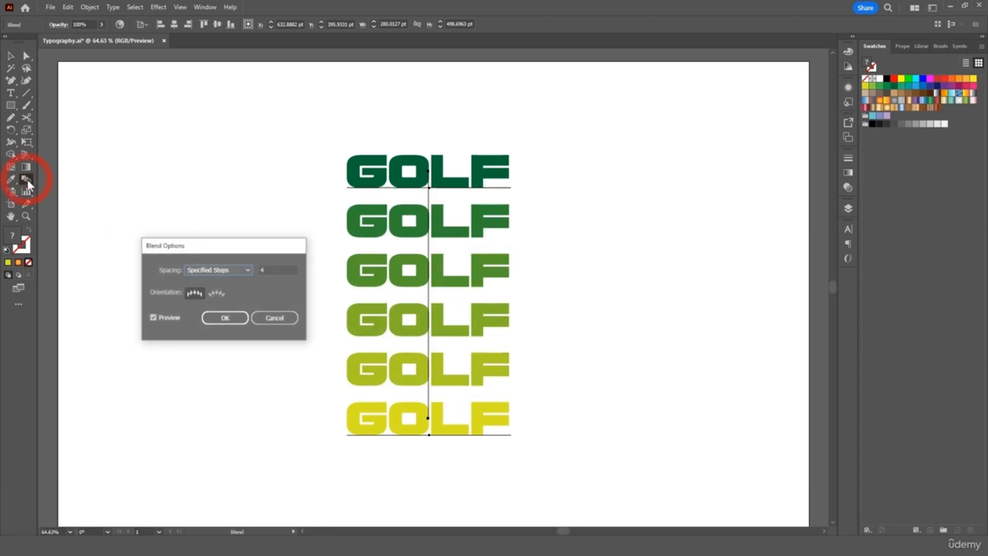
pyautogui.click(265, 268)
pyautogui.write('6')
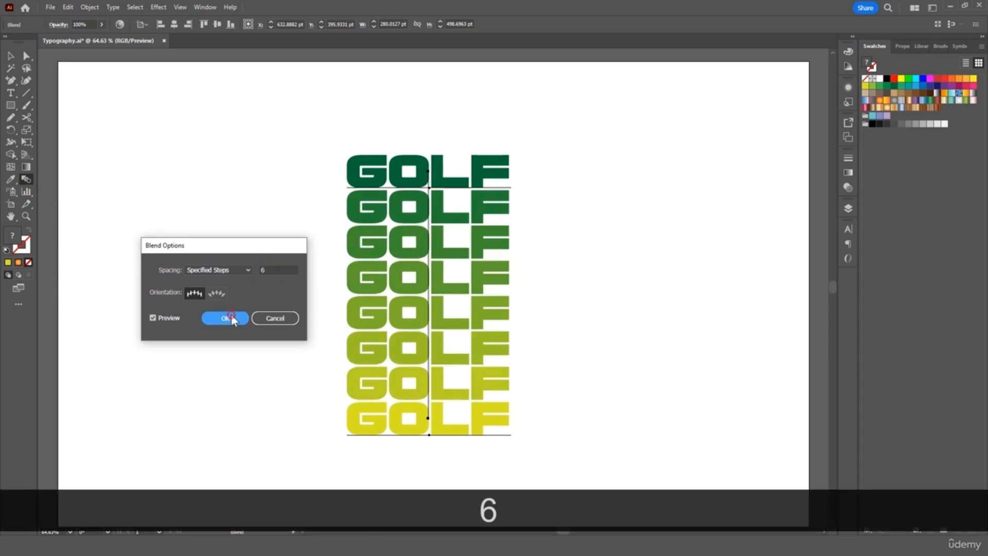
pyautogui.click(231, 315)
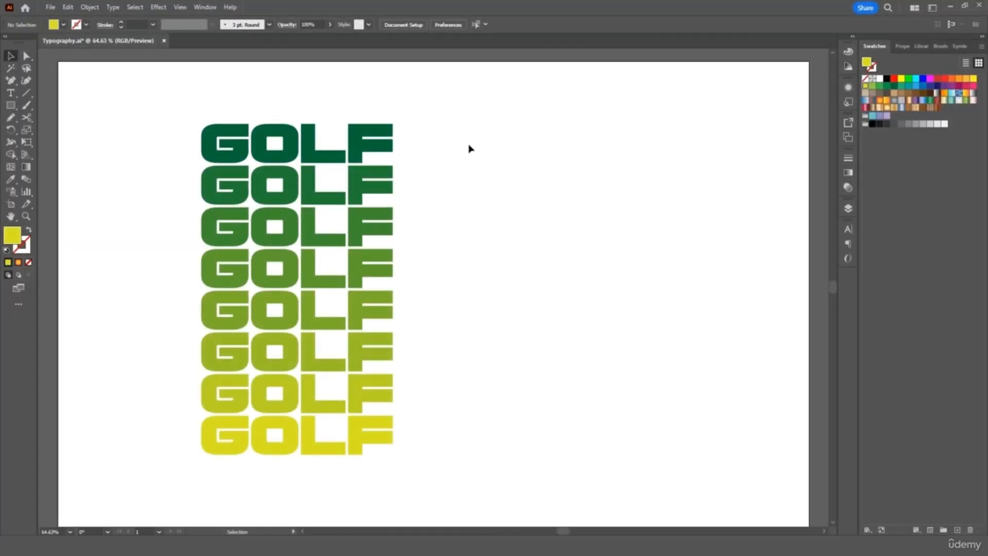
pyautogui.click(443, 117)
# Step: Duplicate the blended GOLF stack and place the copy beside the original on the right half of the artboard
pyautogui.click(300, 406)
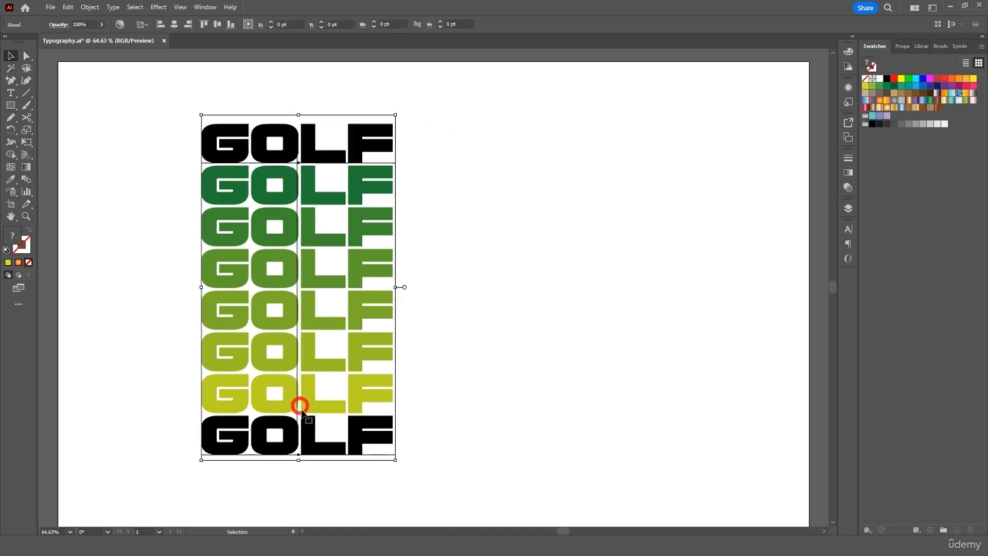
pyautogui.hotkey('ctrl', 'c')
pyautogui.hotkey('ctrl', 'v')
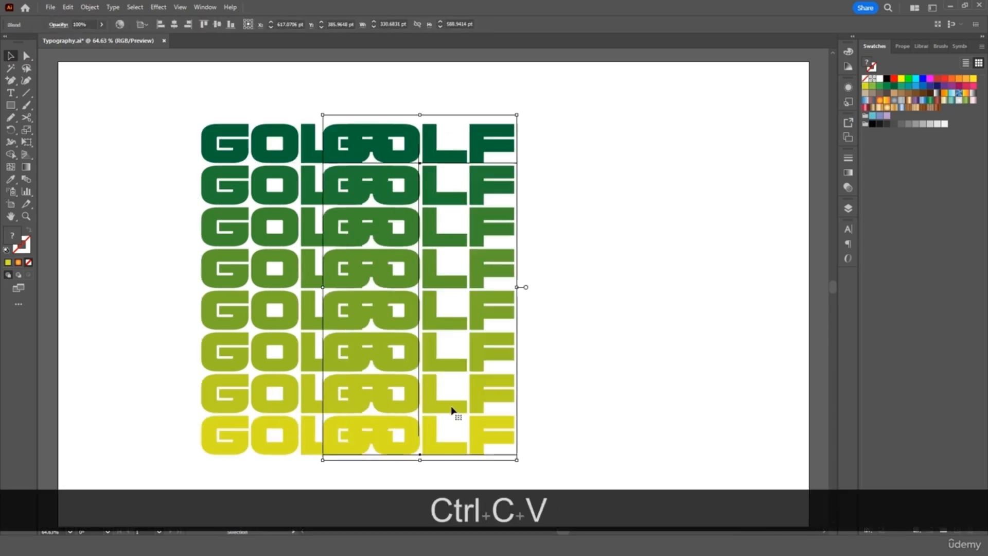
pyautogui.moveTo(474, 400); pyautogui.dragTo(642, 399)
pyautogui.click(727, 312)
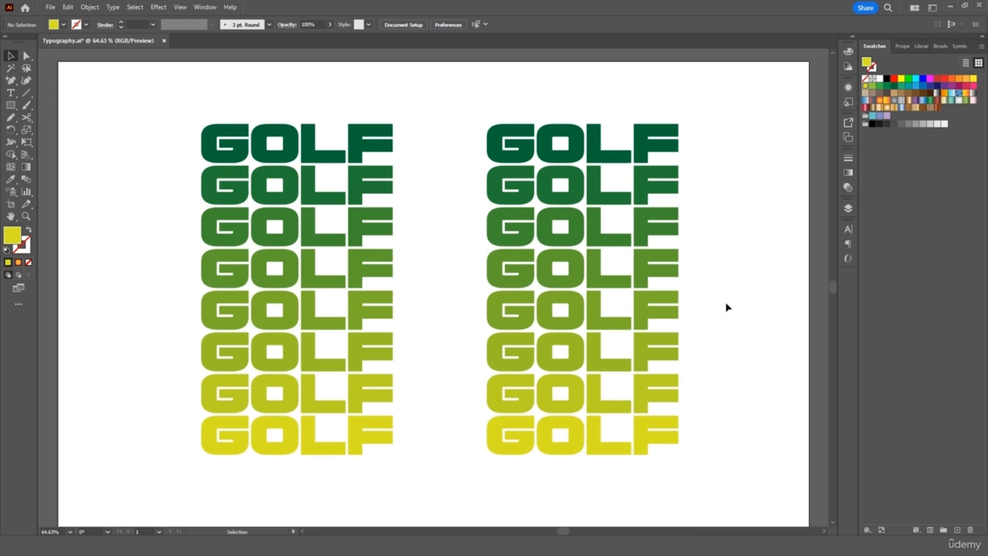
# Step: Open the Make with Warp envelope distortion options for the right GOLF blend
pyautogui.click(615, 242)
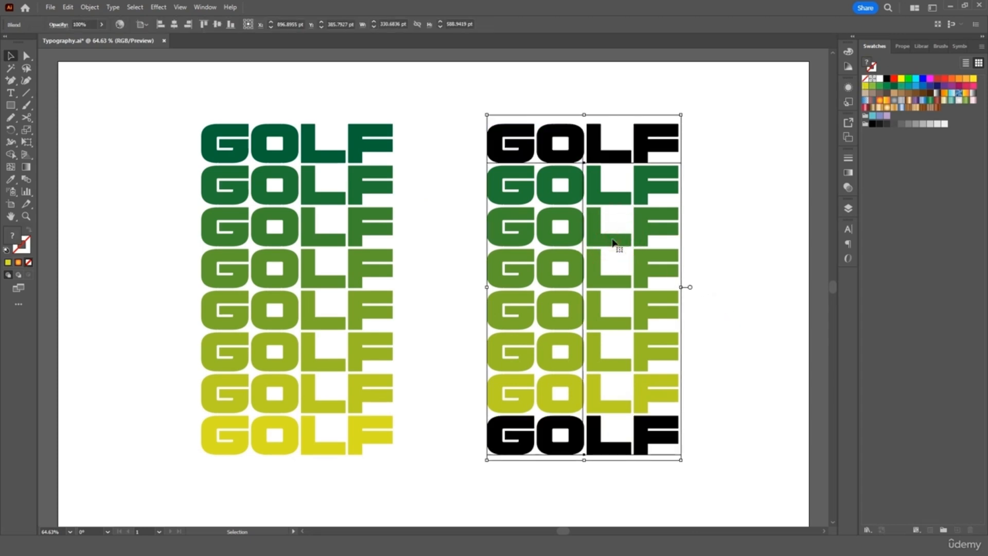
pyautogui.click(89, 7)
pyautogui.moveTo(143, 331)
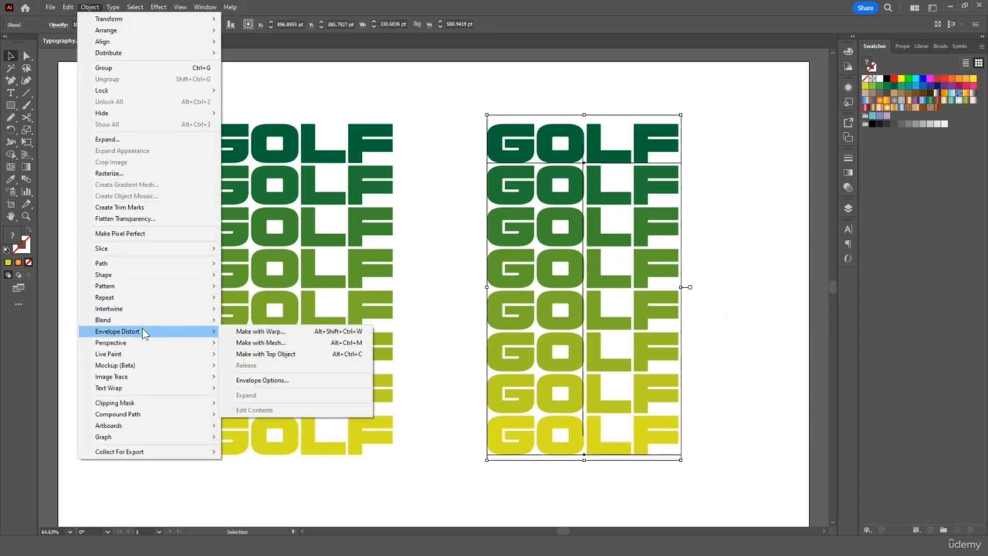
pyautogui.click(254, 331)
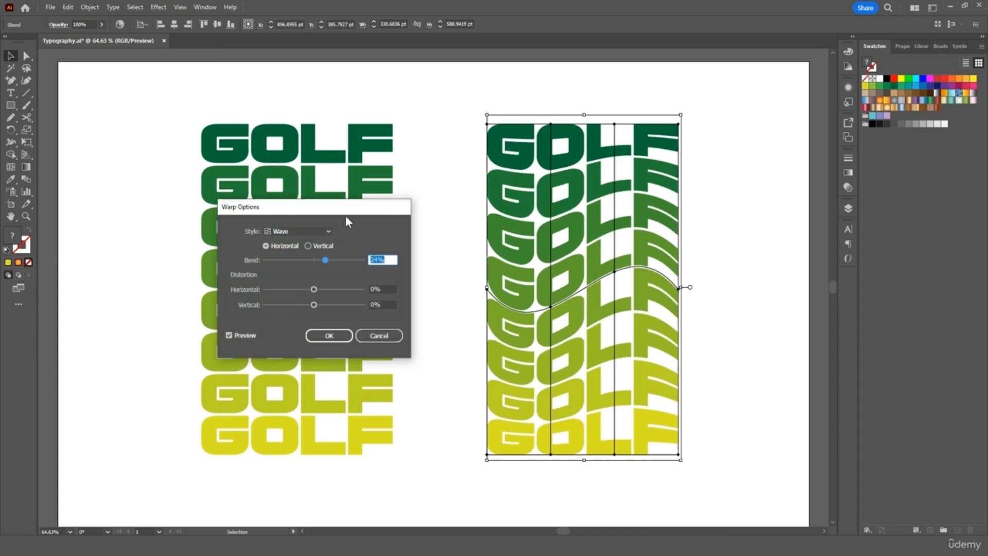
pyautogui.moveTo(343, 215); pyautogui.dragTo(389, 236)
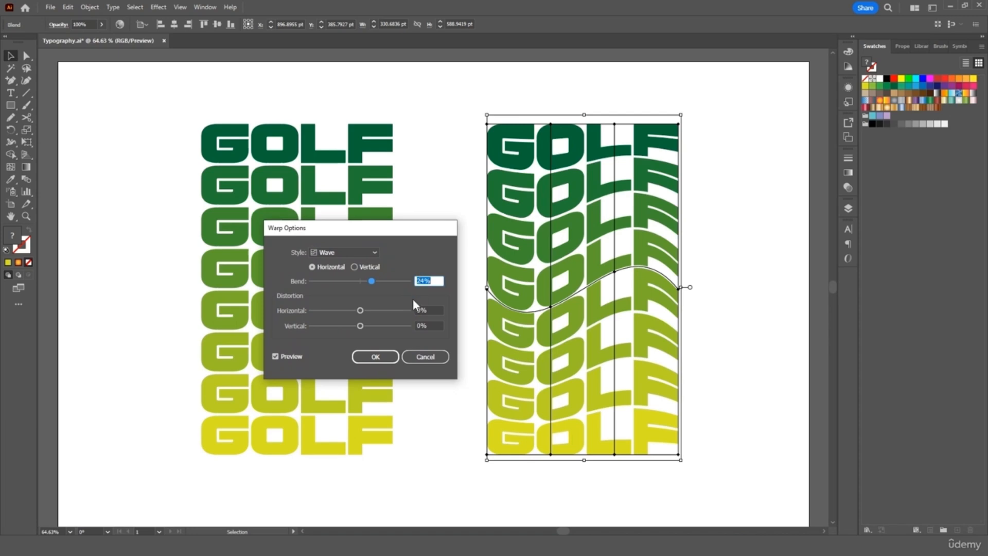
# Step: Preview the Arc, Arc Lower, Arch, Bulge, Fish and FishEye warp styles on the right GOLF blend
pyautogui.click(370, 254)
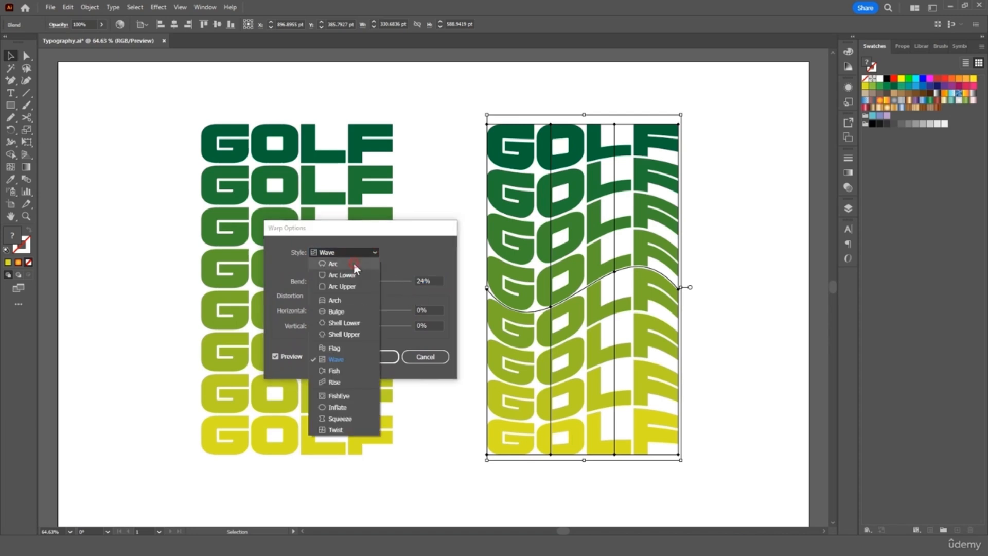
pyautogui.click(354, 263)
pyautogui.click(361, 252)
pyautogui.click(360, 271)
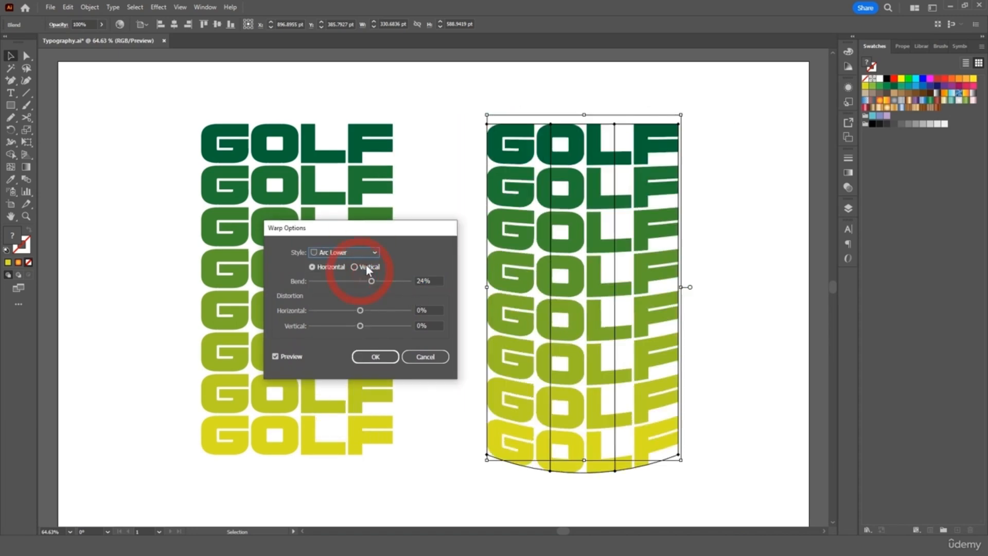
pyautogui.click(374, 253)
pyautogui.click(359, 298)
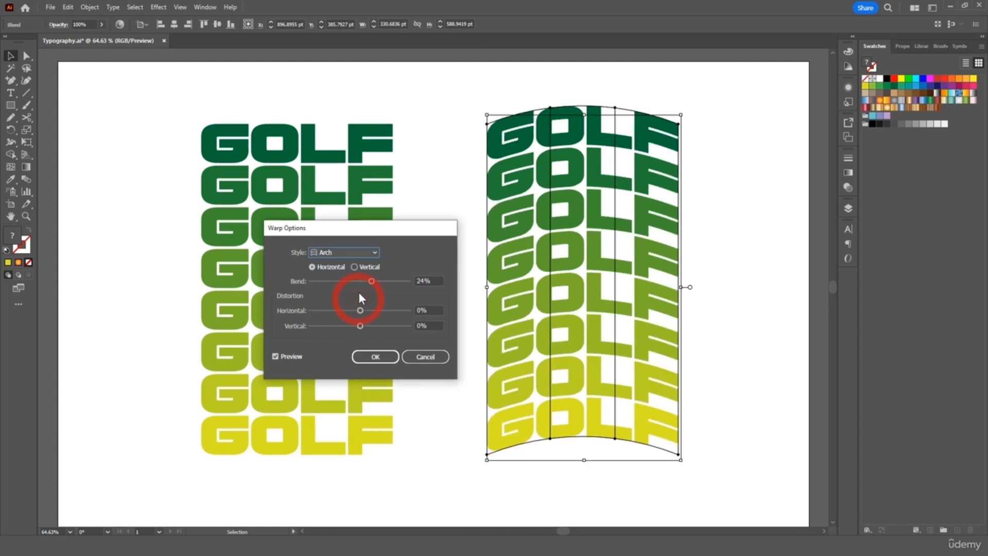
pyautogui.click(360, 251)
pyautogui.click(360, 310)
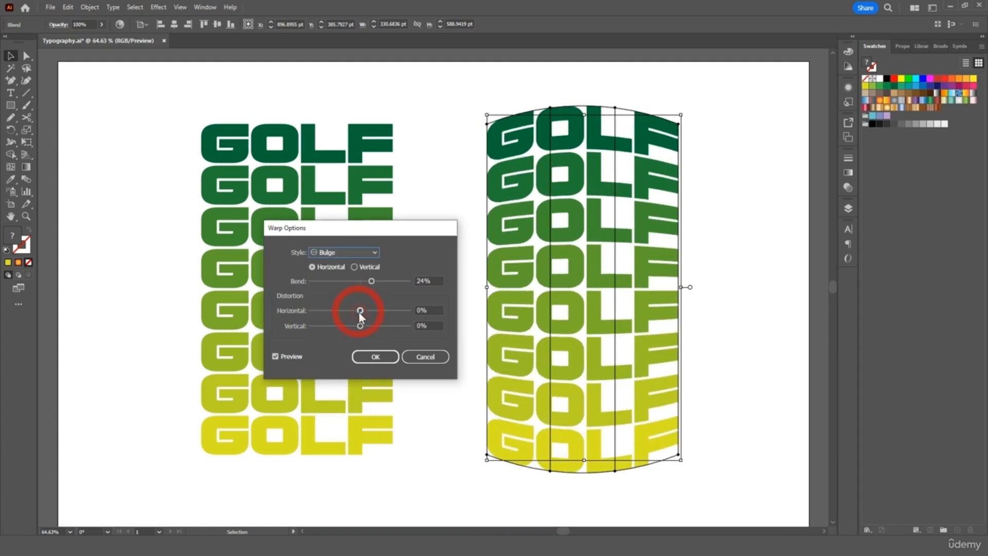
pyautogui.click(360, 252)
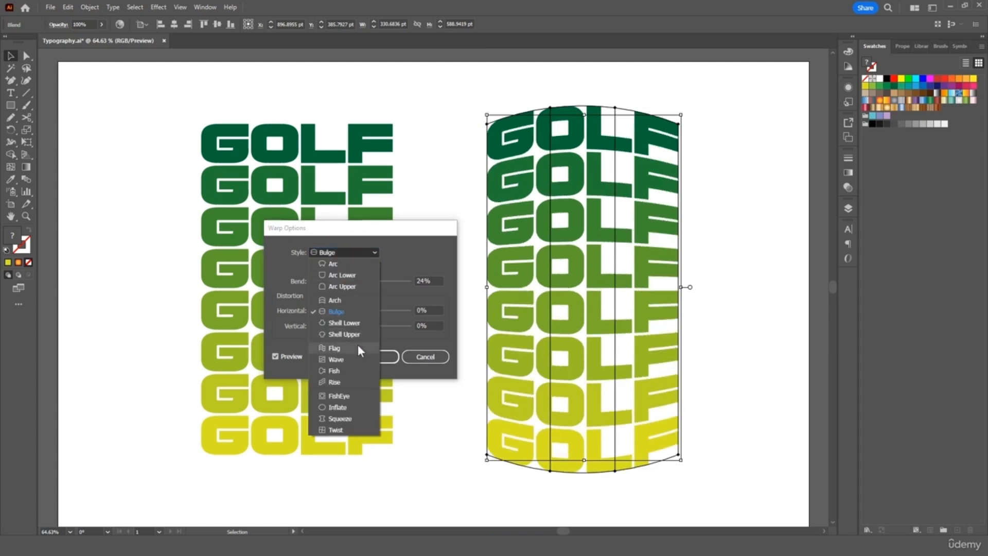
pyautogui.click(356, 372)
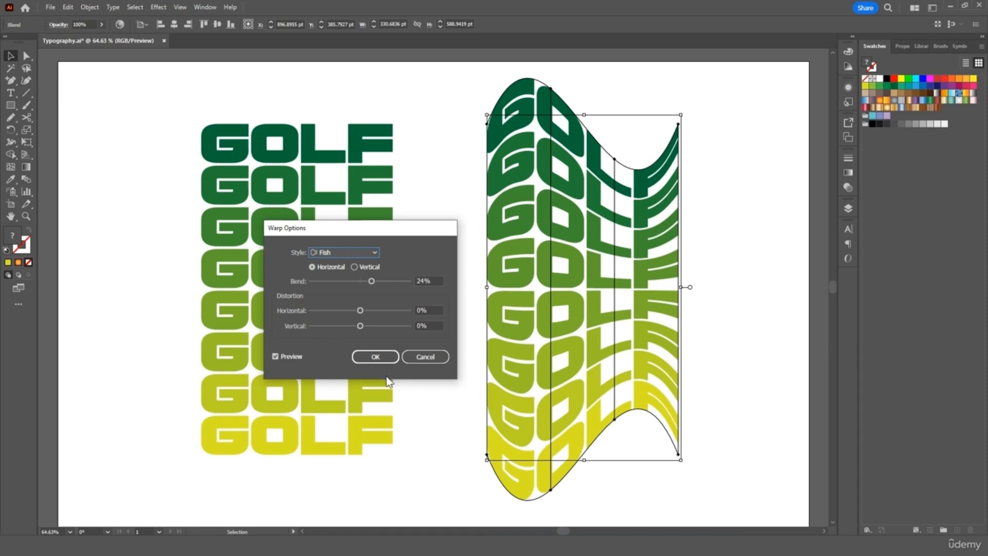
pyautogui.click(356, 252)
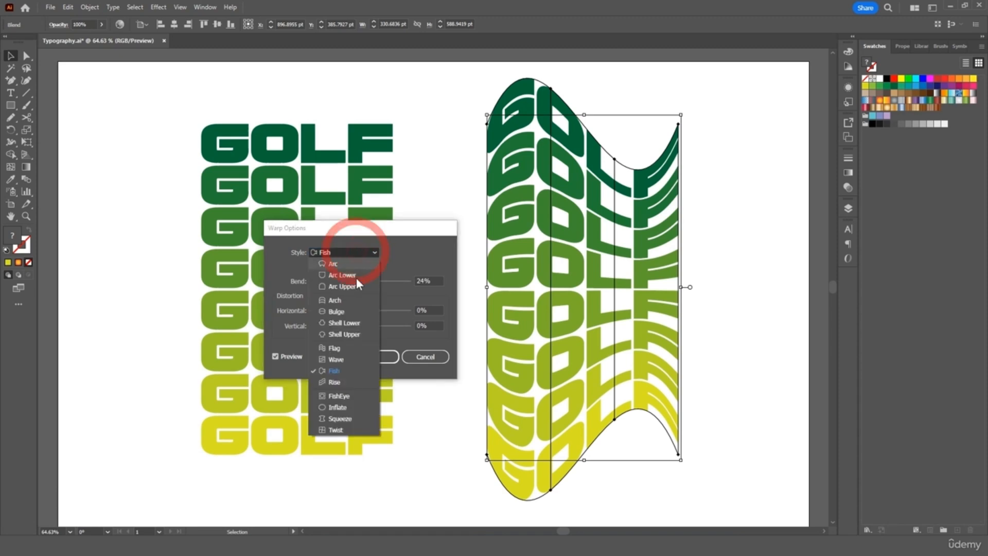
pyautogui.click(359, 394)
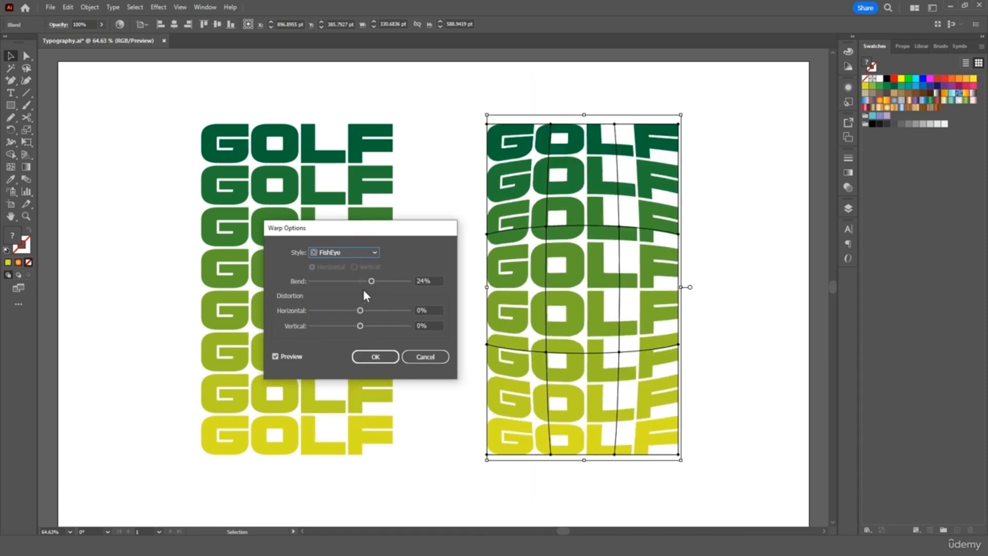
# Step: Apply a horizontal Wave warp with a 21% bend to the right GOLF blend
pyautogui.click(361, 251)
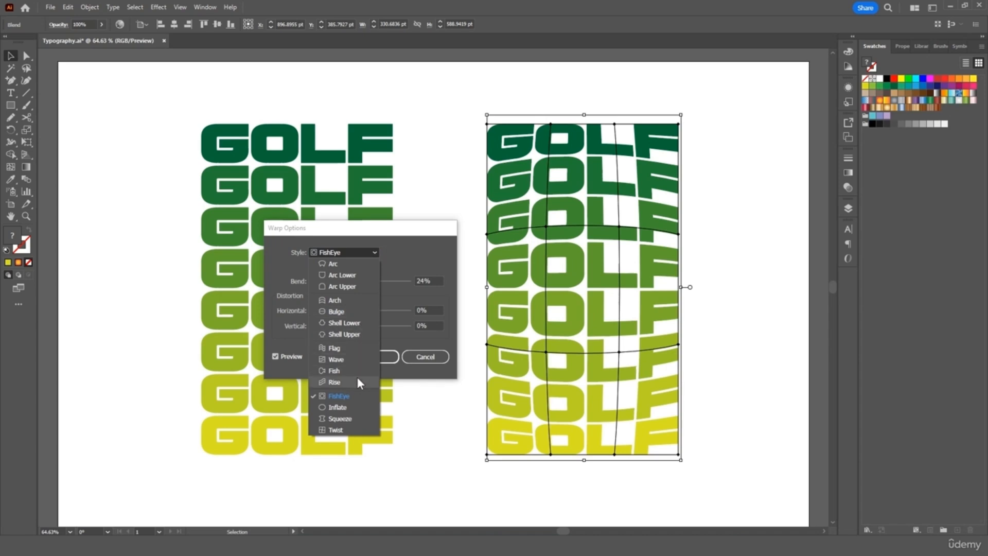
pyautogui.click(349, 359)
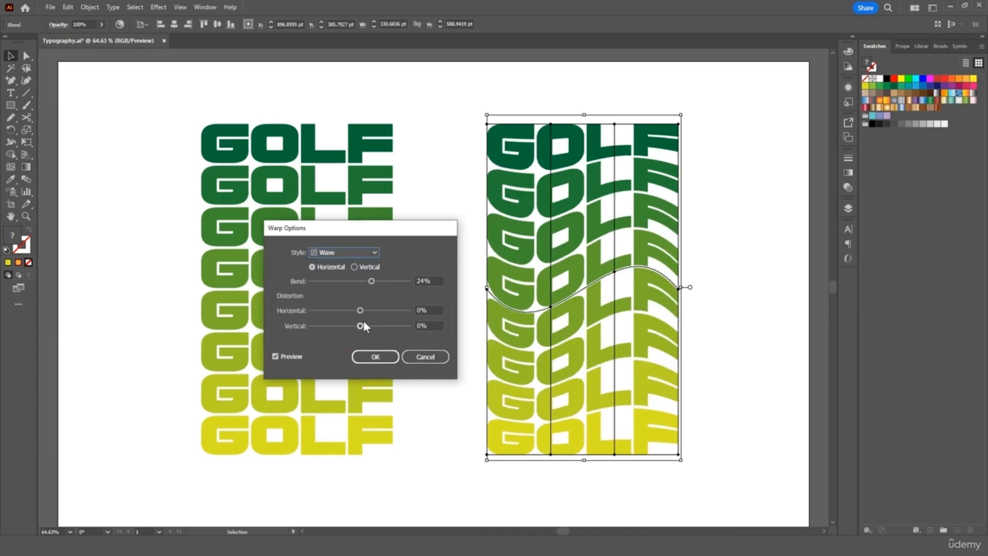
pyautogui.moveTo(371, 281); pyautogui.dragTo(345, 282)
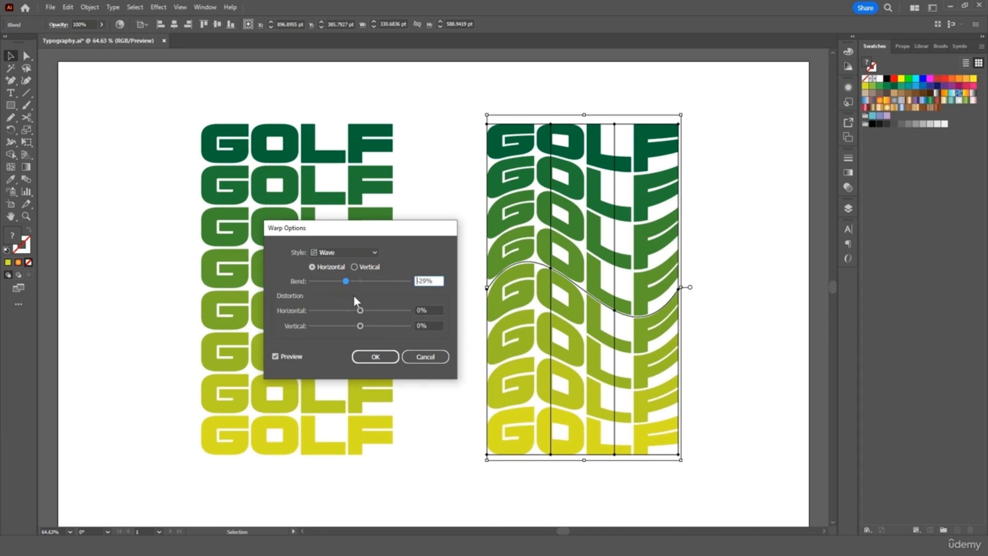
pyautogui.click(370, 280)
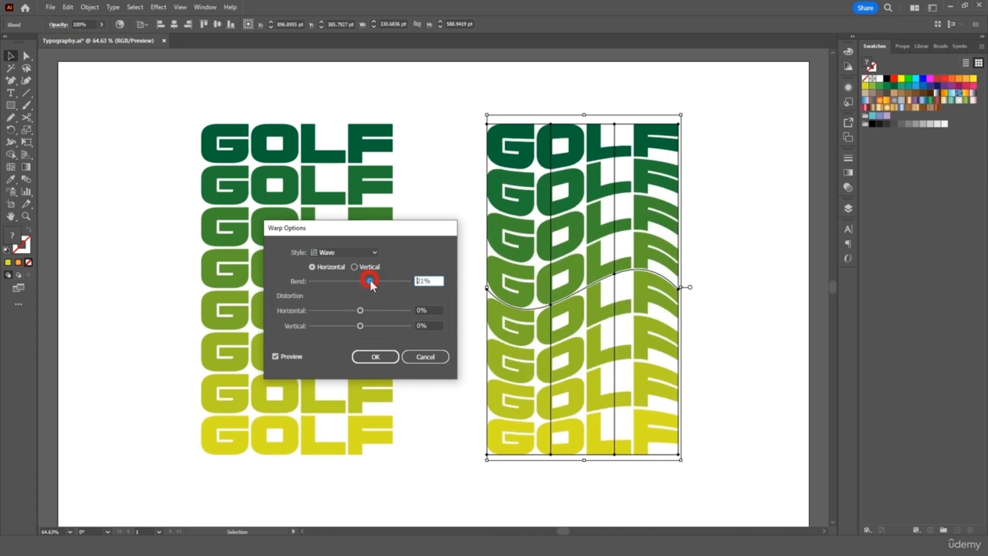
pyautogui.click(375, 356)
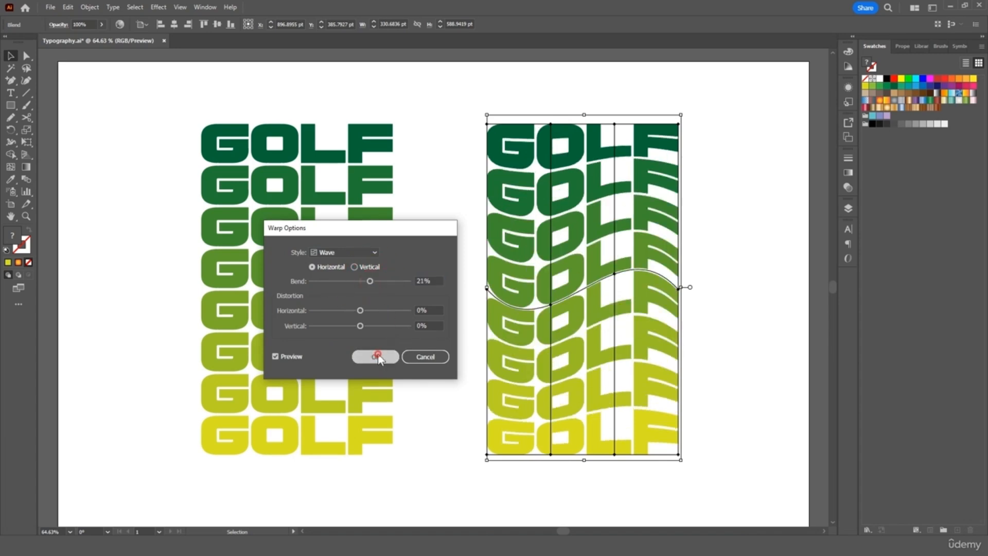
pyautogui.click(79, 89)
# Step: Draw a rectangle about 459 by 773 pt over the warped GOLF blend and send it to the back as a background
pyautogui.click(11, 106)
pyautogui.click(56, 106)
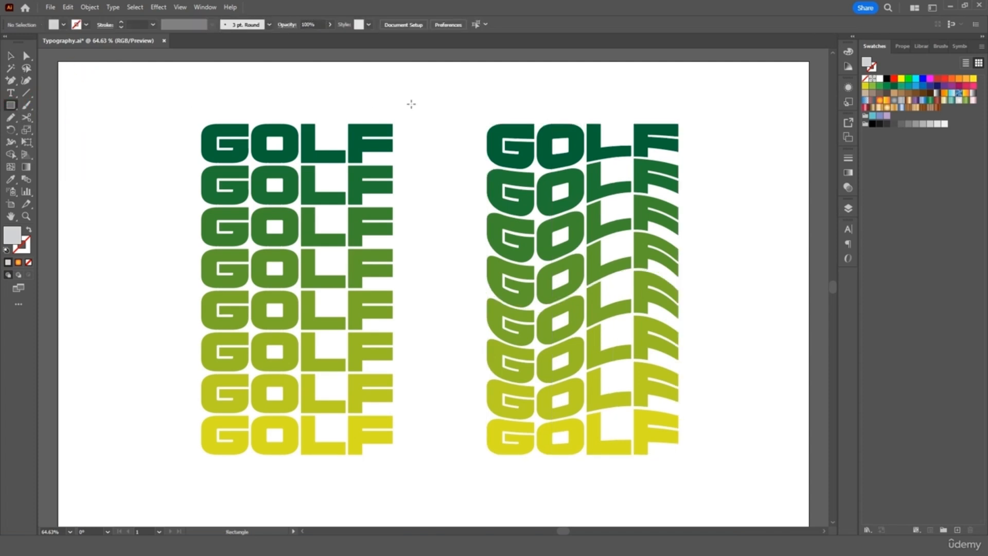
pyautogui.moveTo(451, 65); pyautogui.dragTo(720, 518)
pyautogui.click(10, 56)
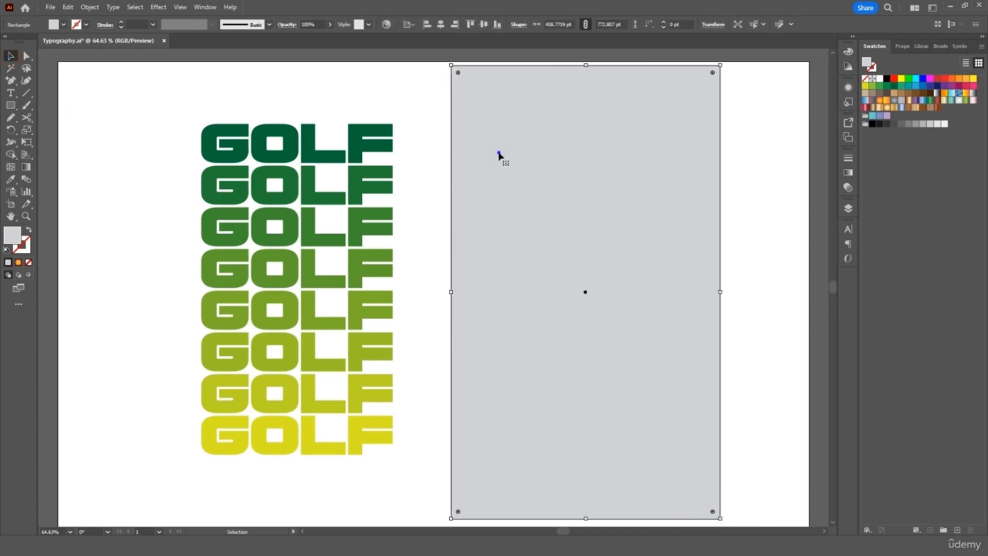
pyautogui.rightClick(497, 152)
pyautogui.moveTo(549, 404)
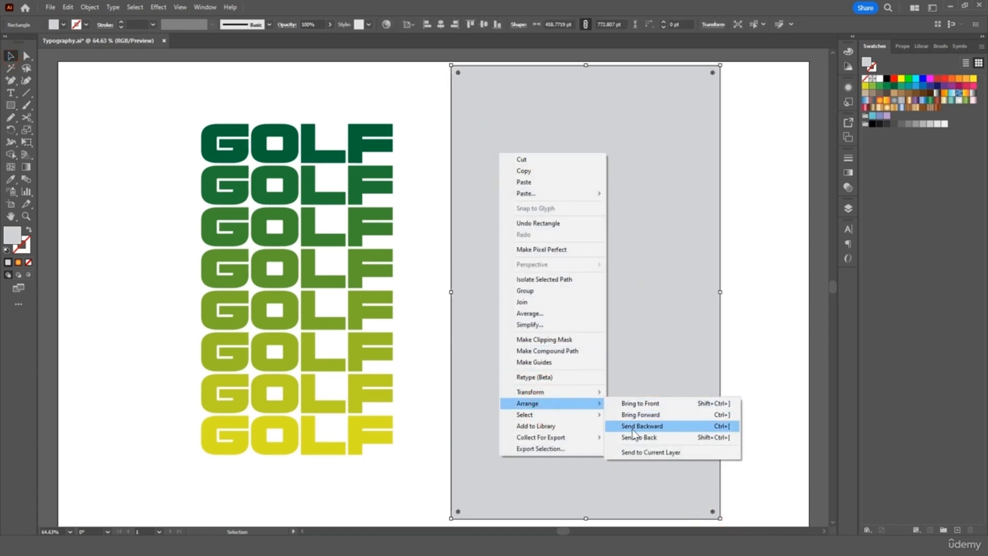
pyautogui.click(667, 435)
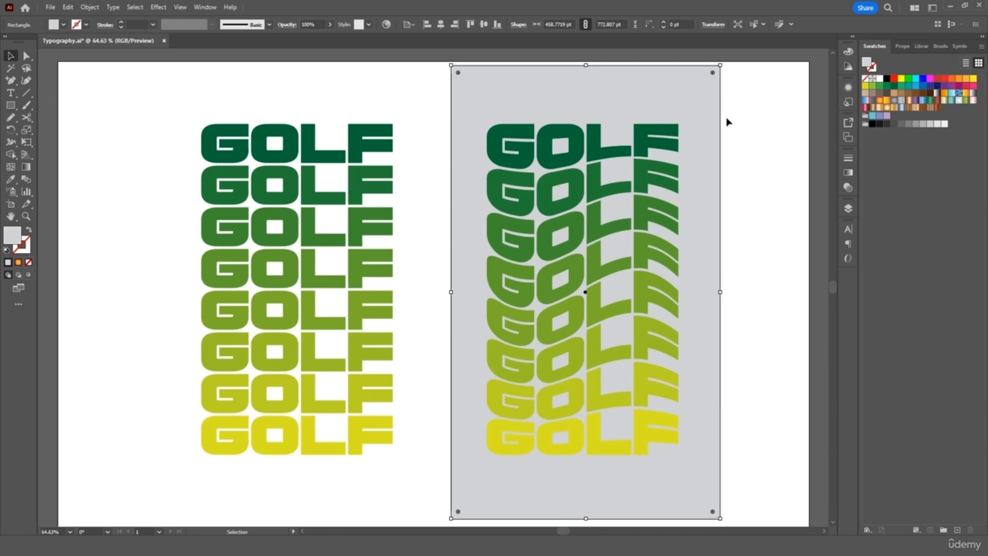
# Step: Try several gradient swatches, including red, purple and orange, as the background rectangle's fill
pyautogui.click(973, 101)
pyautogui.click(965, 101)
pyautogui.click(953, 101)
pyautogui.click(948, 101)
pyautogui.click(942, 101)
pyautogui.click(936, 101)
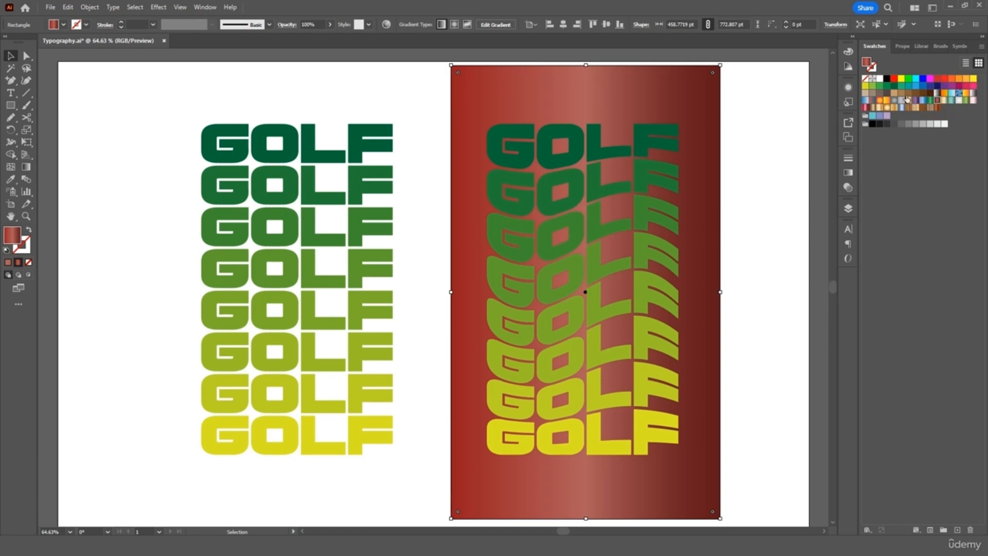
pyautogui.click(910, 101)
pyautogui.click(915, 102)
pyautogui.click(880, 104)
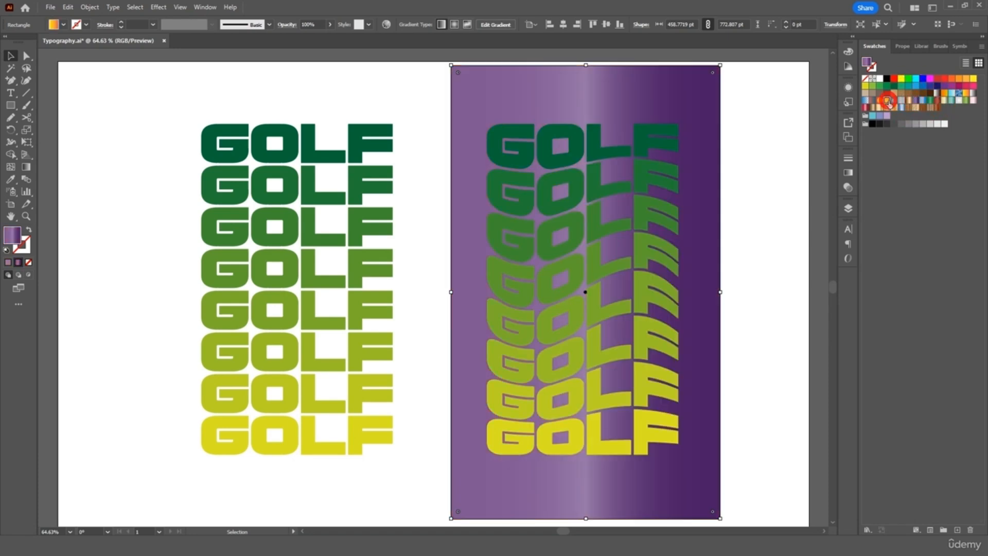
pyautogui.click(874, 104)
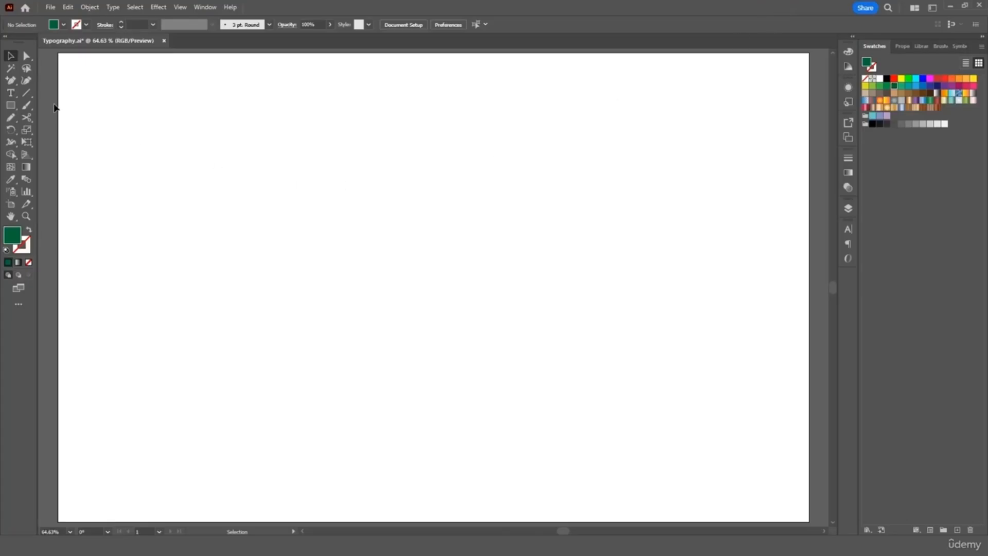
# Step: Add the text GOLF on the empty artboard area and fill it with dark green
pyautogui.click(11, 93)
pyautogui.click(365, 273)
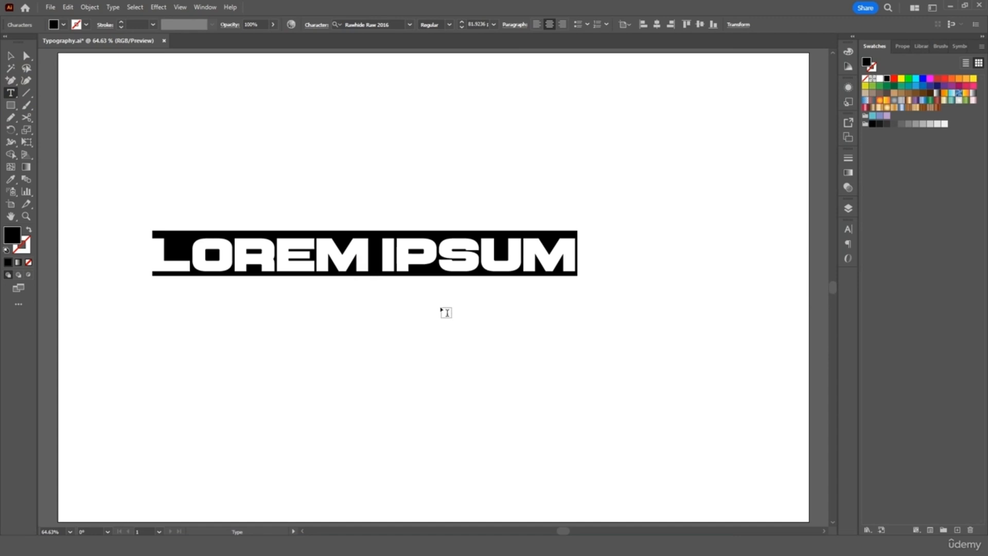
pyautogui.write('GOLF')
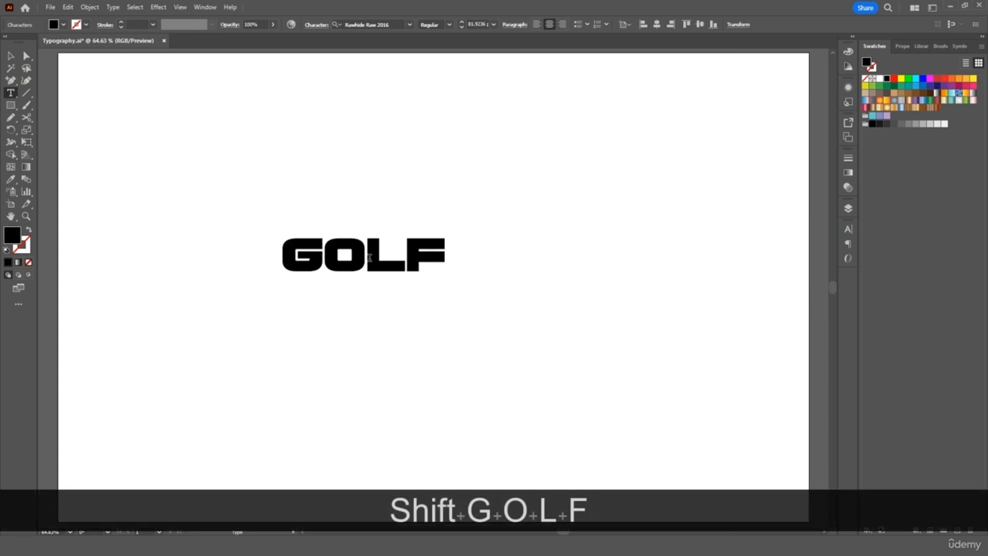
pyautogui.doubleClick(369, 257)
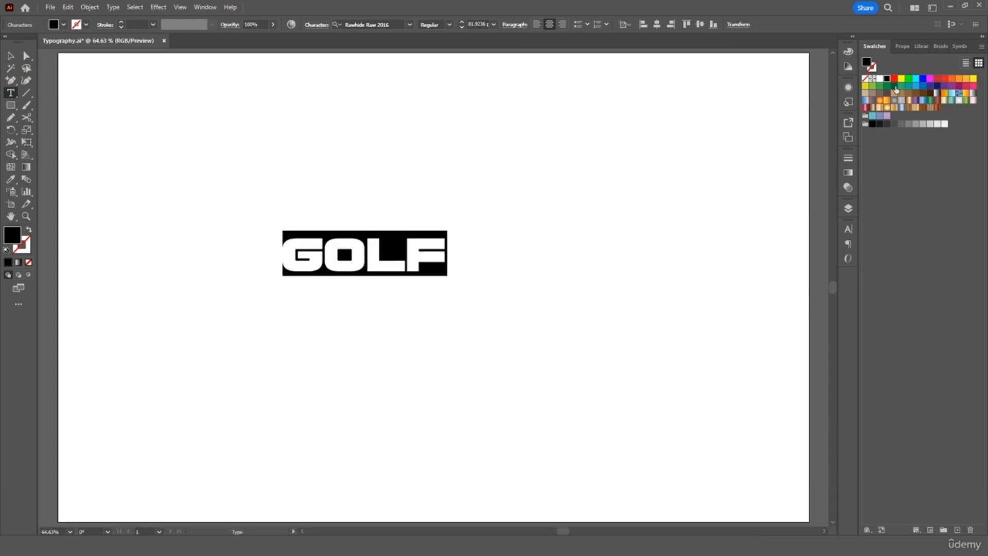
pyautogui.click(895, 86)
pyautogui.click(11, 56)
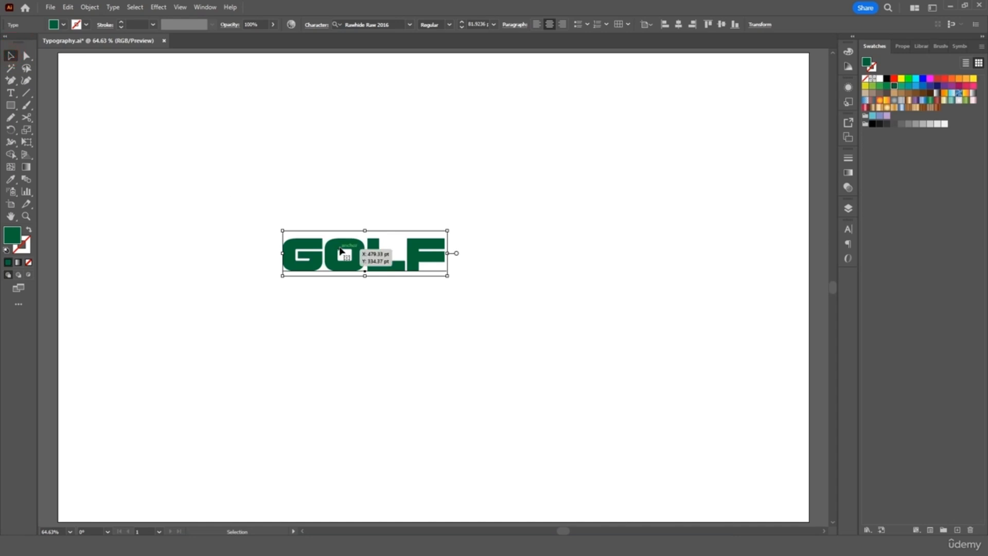
# Step: Break the GOLF text after the O so that GO sits above LF
pyautogui.click(367, 261)
pyautogui.doubleClick(369, 263)
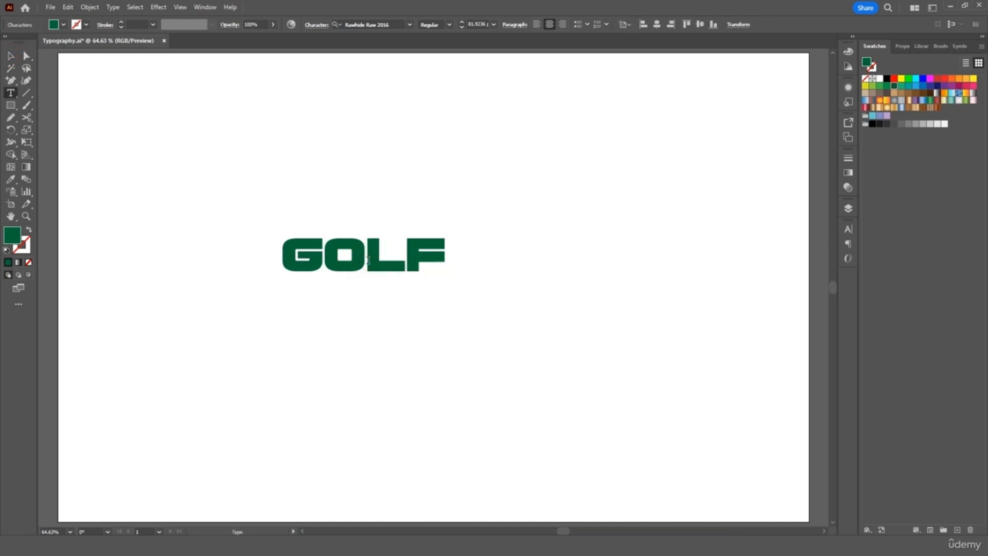
pyautogui.press('Return')
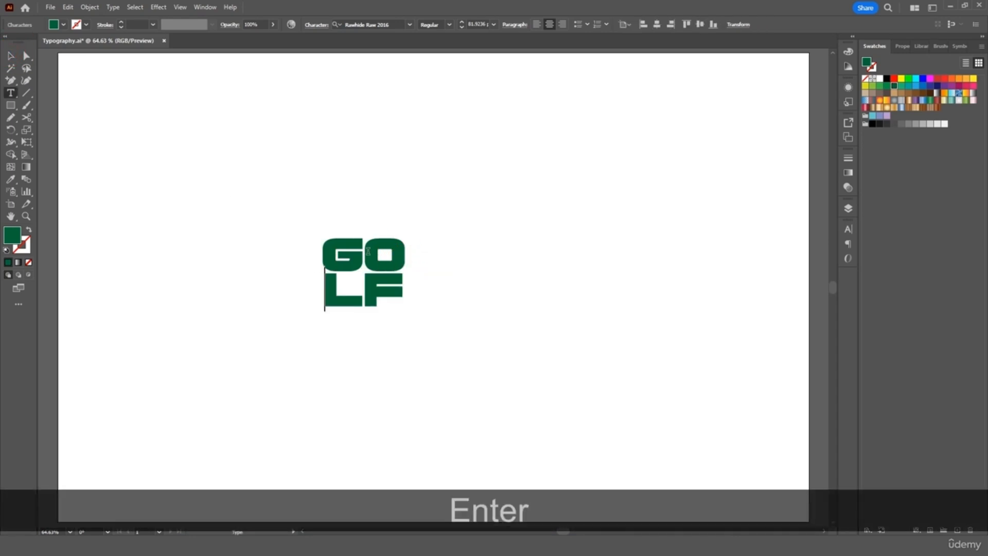
pyautogui.click(11, 56)
# Step: Enlarge the stacked GOLF text to about 141 pt and position it near the middle of the artboard
pyautogui.moveTo(407, 311); pyautogui.dragTo(545, 443)
pyautogui.moveTo(472, 399); pyautogui.dragTo(496, 349)
pyautogui.moveTo(569, 394); pyautogui.dragTo(492, 327)
pyautogui.moveTo(457, 293); pyautogui.dragTo(475, 338)
pyautogui.click(499, 194)
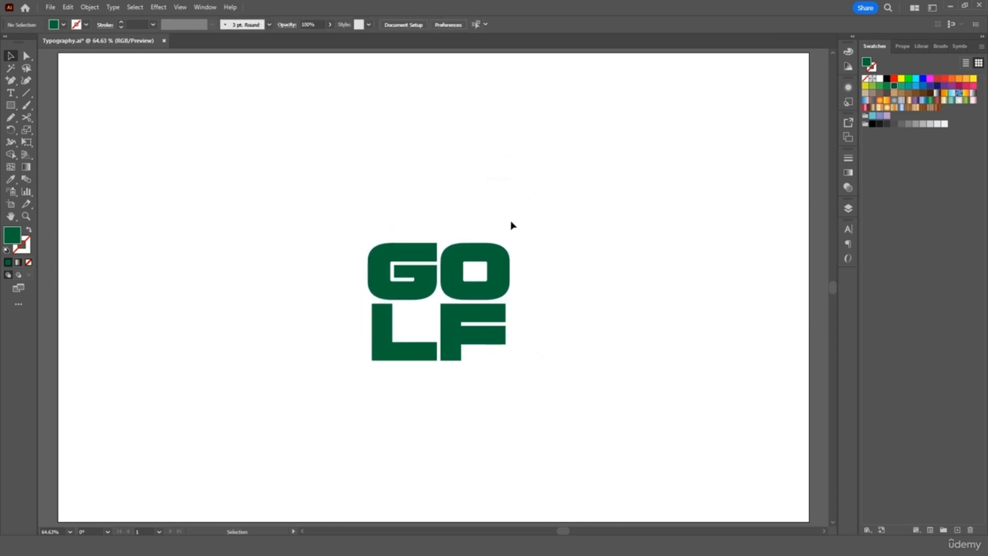
# Step: Convert the stacked GOLF text to outlines and place a copy in the artboard's lower-right corner
pyautogui.moveTo(530, 199); pyautogui.dragTo(359, 403)
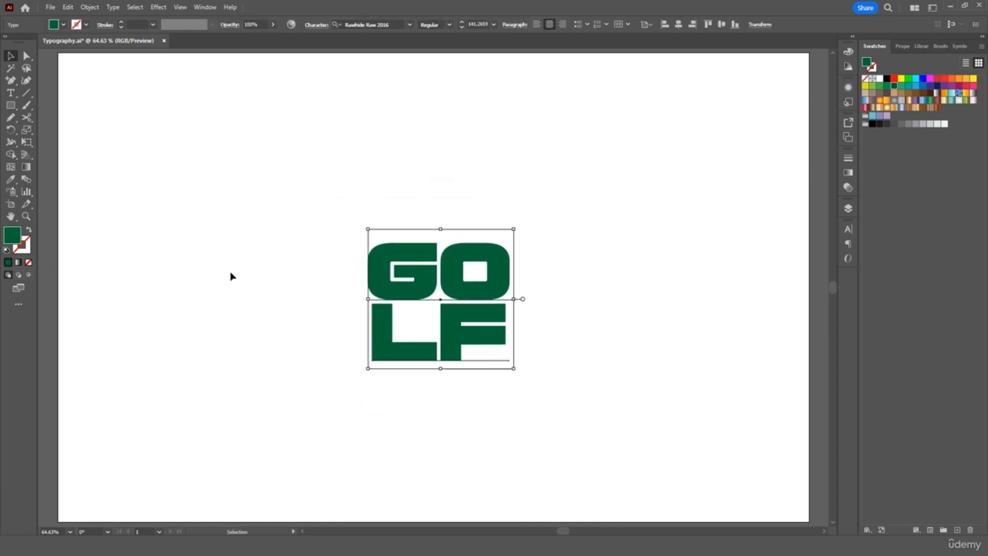
pyautogui.click(114, 8)
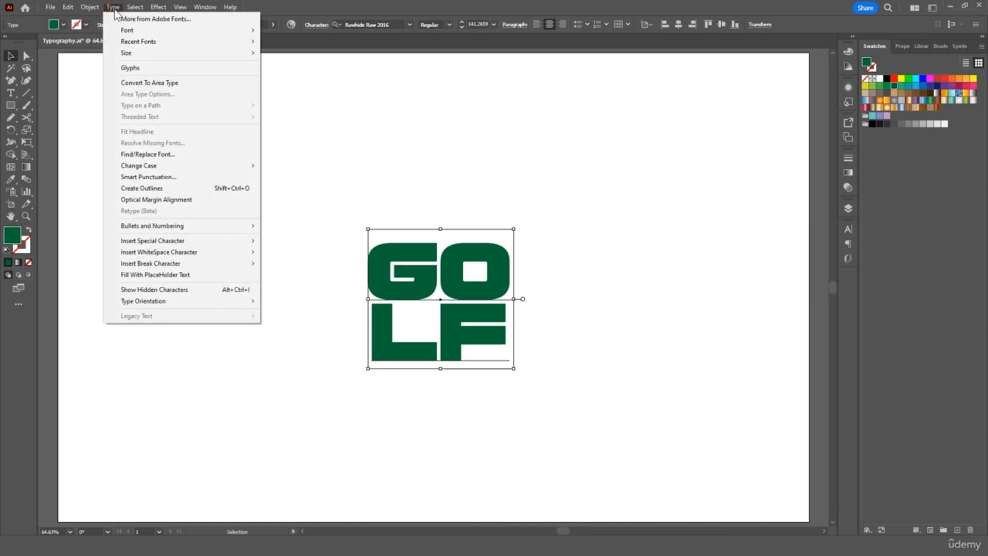
pyautogui.click(146, 188)
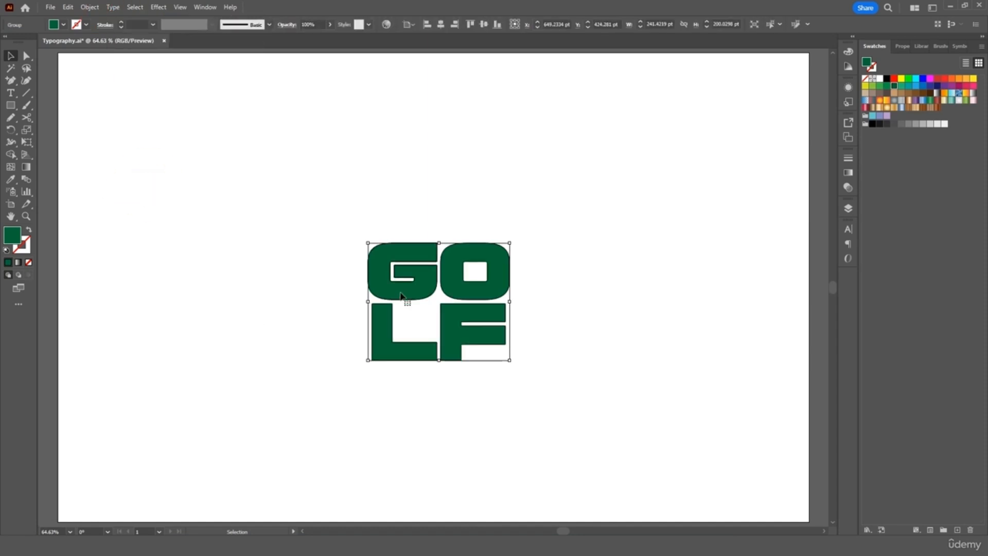
pyautogui.moveTo(463, 282); pyautogui.dragTo(722, 431)
pyautogui.click(533, 342)
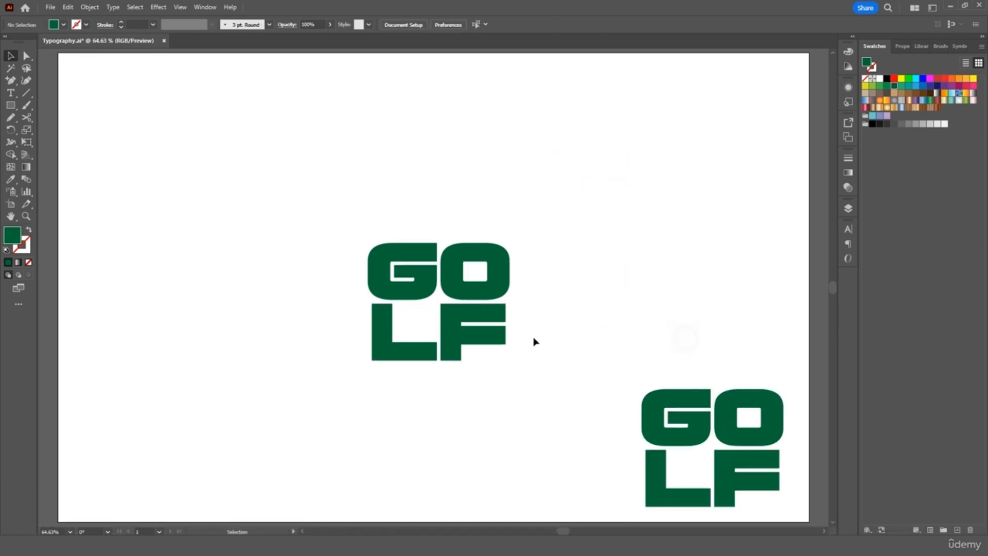
# Step: Give the central GOLF group a dark green stroke and remove its fill
pyautogui.moveTo(530, 217); pyautogui.dragTo(360, 384)
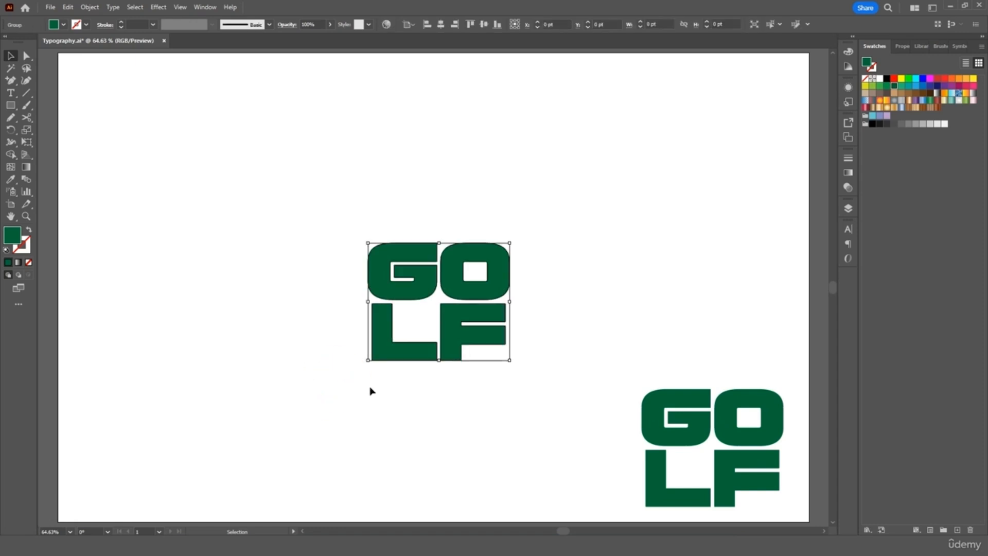
pyautogui.click(86, 24)
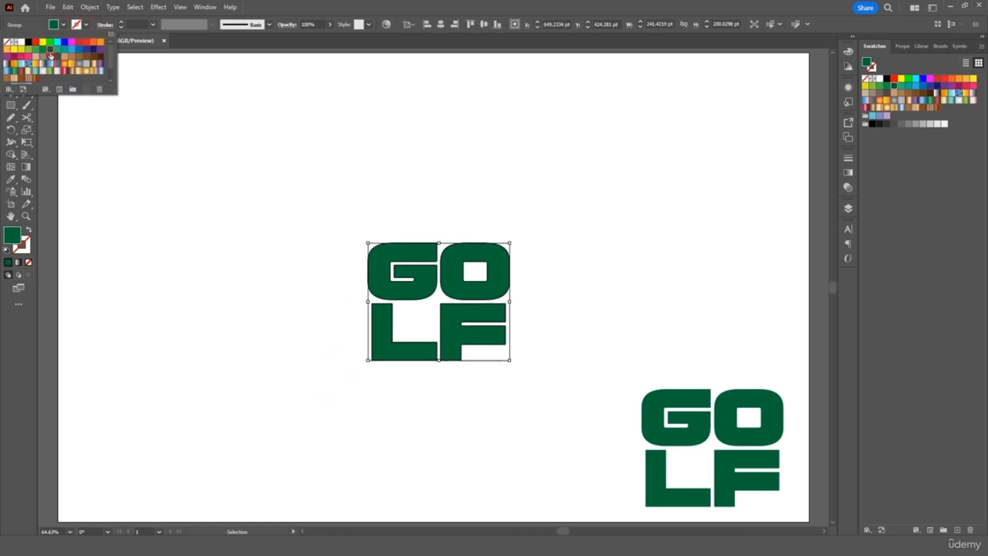
pyautogui.click(50, 50)
pyautogui.click(64, 25)
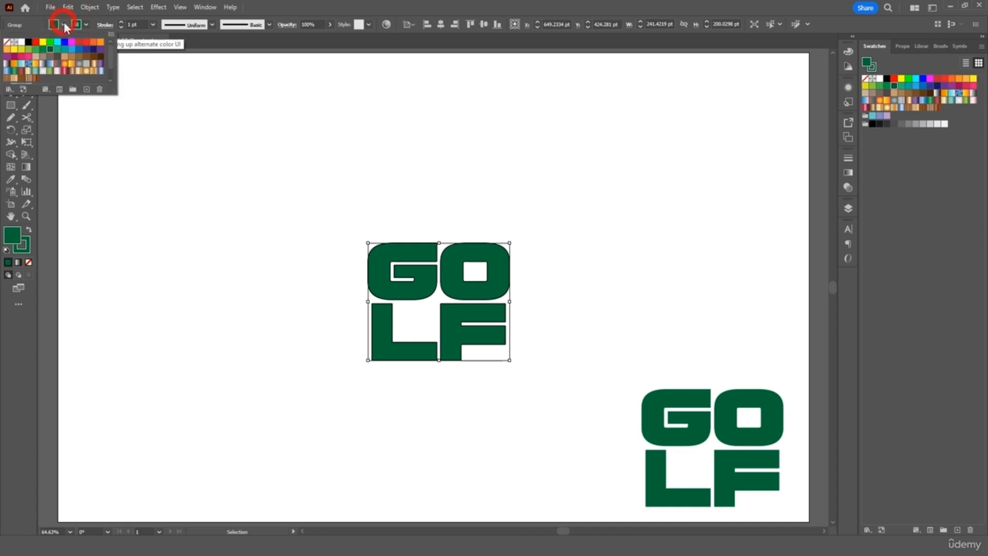
pyautogui.click(6, 42)
pyautogui.click(171, 141)
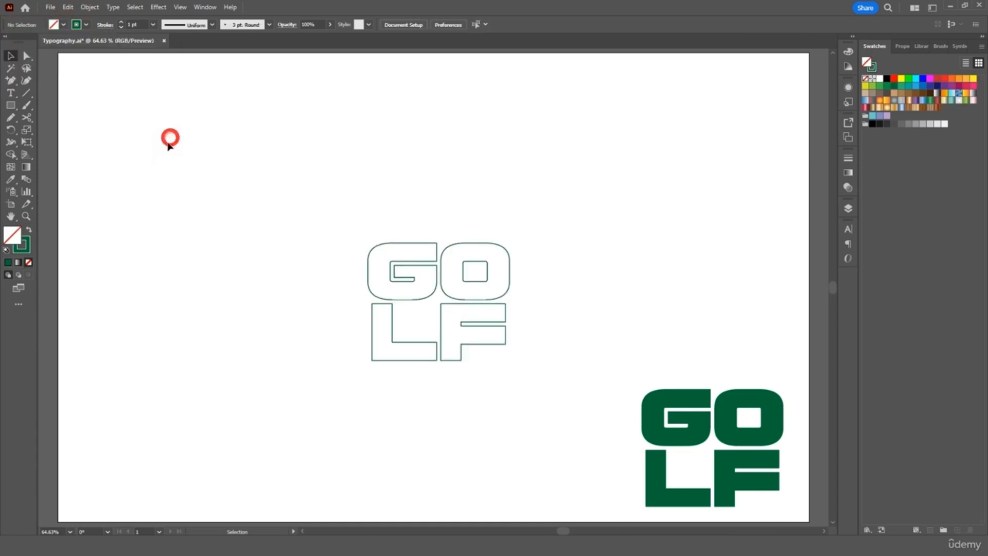
# Step: Ungroup both the stroked GOLF in the centre and the solid green GOLF copy into separate letters
pyautogui.click(415, 302)
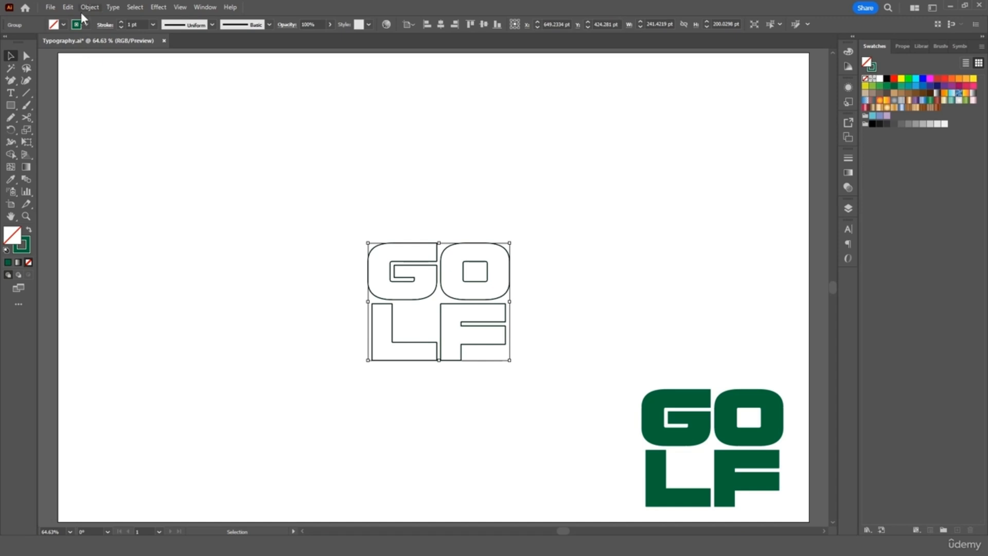
pyautogui.click(82, 8)
pyautogui.click(118, 78)
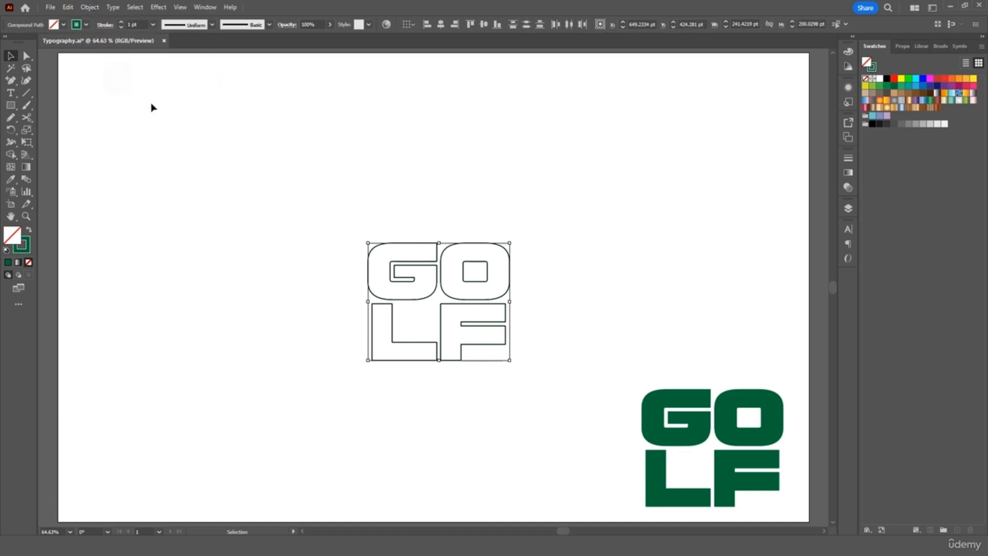
pyautogui.click(479, 213)
pyautogui.click(663, 490)
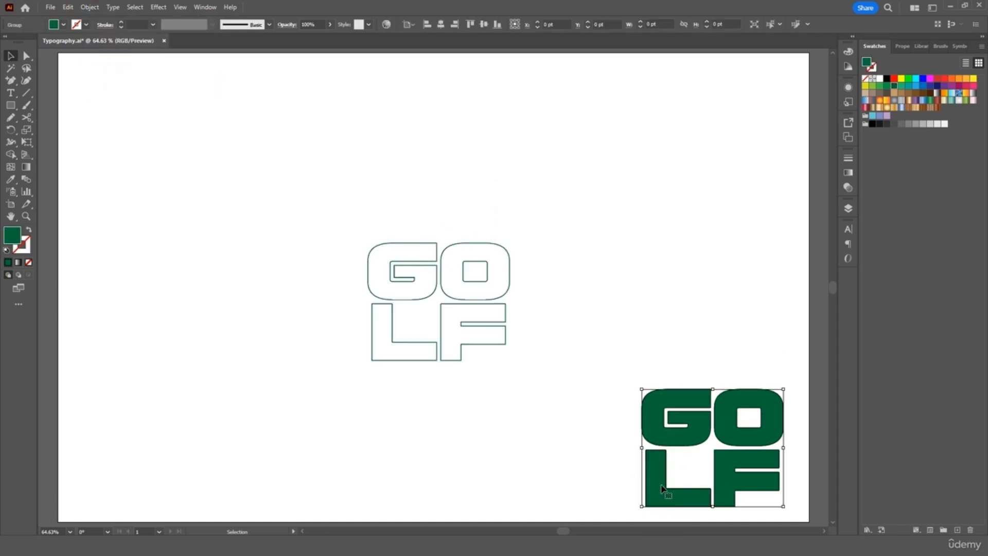
pyautogui.click(93, 9)
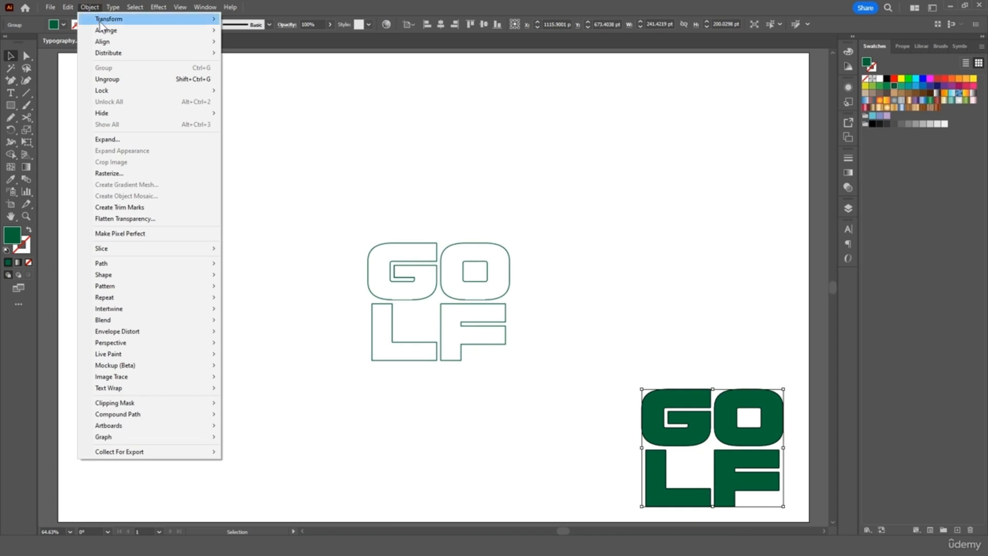
pyautogui.moveTo(103, 42)
pyautogui.click(98, 79)
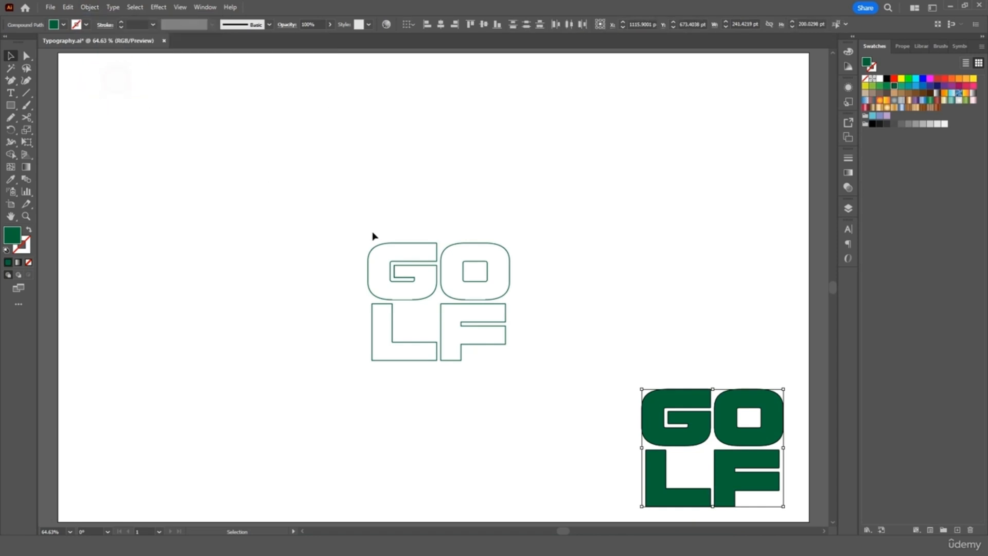
# Step: Try moving the stroked G away from the other letters and undo the move
pyautogui.click(407, 246)
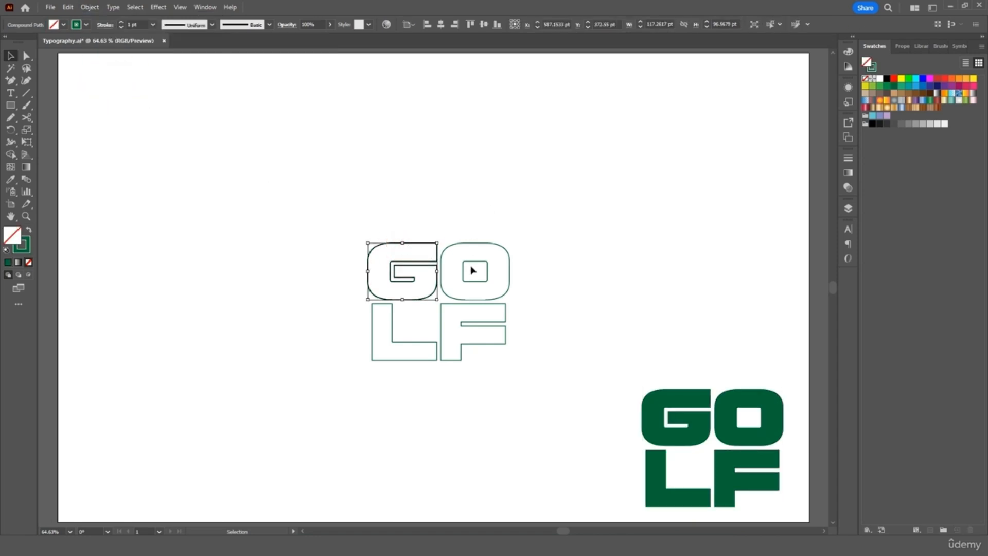
pyautogui.moveTo(419, 242); pyautogui.dragTo(333, 218)
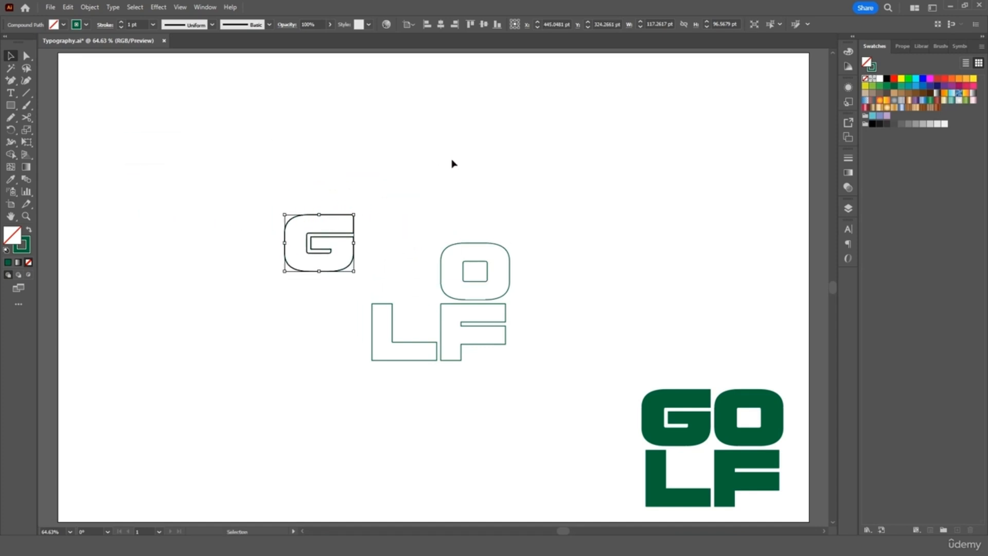
pyautogui.hotkey('ctrl', 'z')
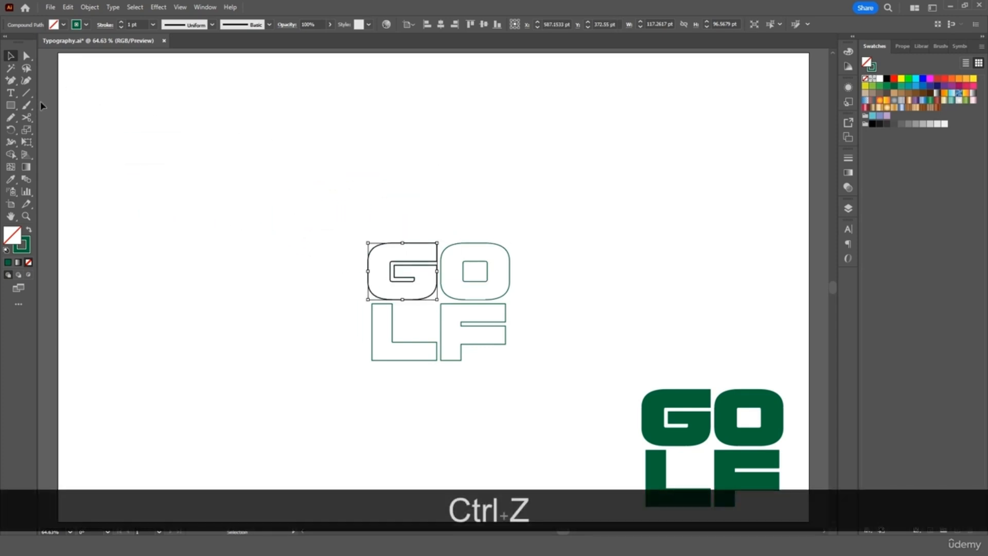
# Step: Try a freehand Pencil shape beside the stroked letters and undo it
pyautogui.click(15, 118)
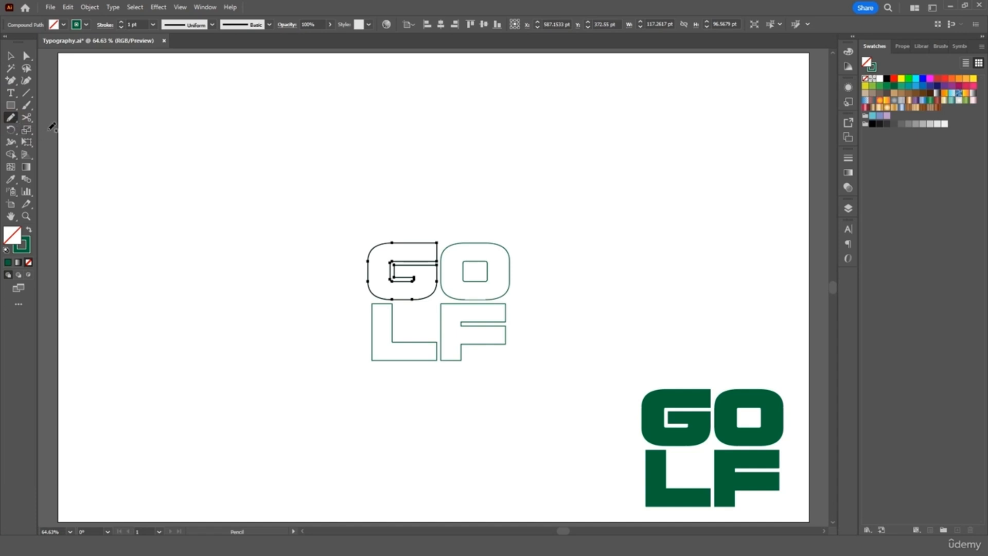
pyautogui.moveTo(207, 180); pyautogui.dragTo(148, 340)
pyautogui.hotkey('ctrl', 'z')
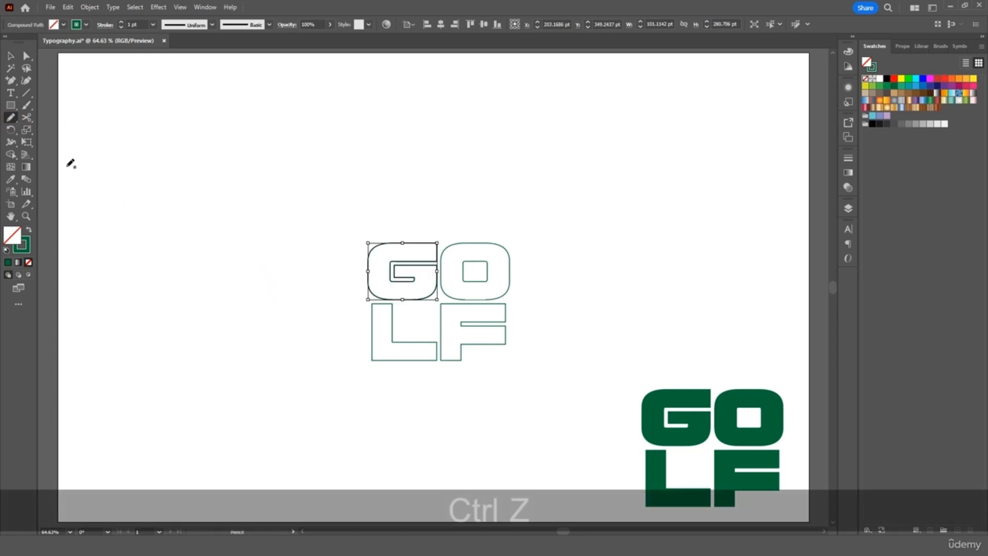
# Step: Set the Pencil tool's fidelity to Smooth in its options
pyautogui.doubleClick(14, 118)
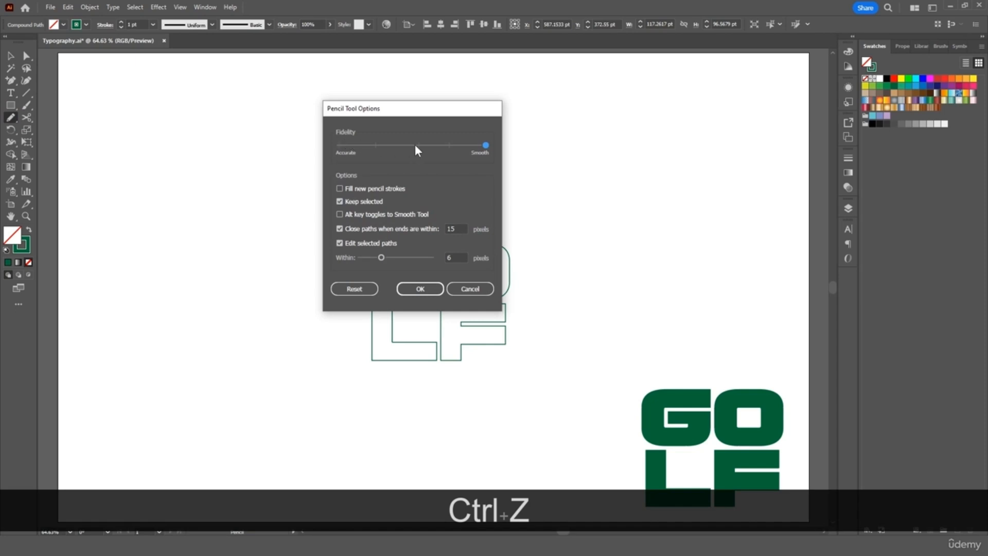
pyautogui.click(414, 144)
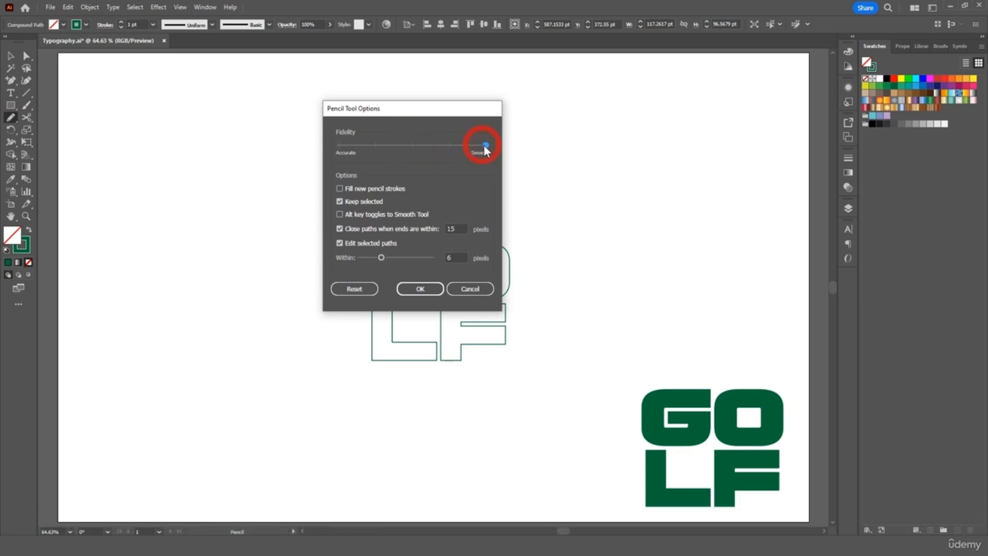
pyautogui.click(431, 287)
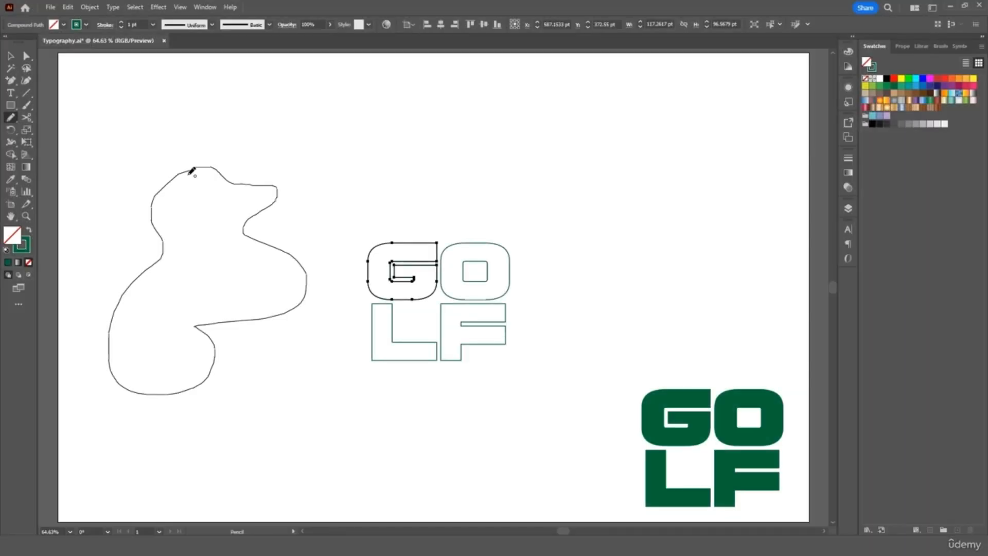
# Step: Draw closed wavy Pencil shapes left of the stroked letters, about 301 by 449 pt, and above them, about 185 by 97 pt
pyautogui.moveTo(192, 171)
pyautogui.mouseDown()
pyautogui.moveTo(169, 168)
pyautogui.moveTo(119, 355)
pyautogui.moveTo(240, 367)
pyautogui.moveTo(210, 302)
pyautogui.moveTo(286, 242)
pyautogui.moveTo(251, 178)
pyautogui.moveTo(285, 136)
pyautogui.moveTo(229, 122)
pyautogui.moveTo(202, 164)
pyautogui.moveTo(171, 167)
pyautogui.mouseUp()
pyautogui.hotkey('ctrl', 'z')
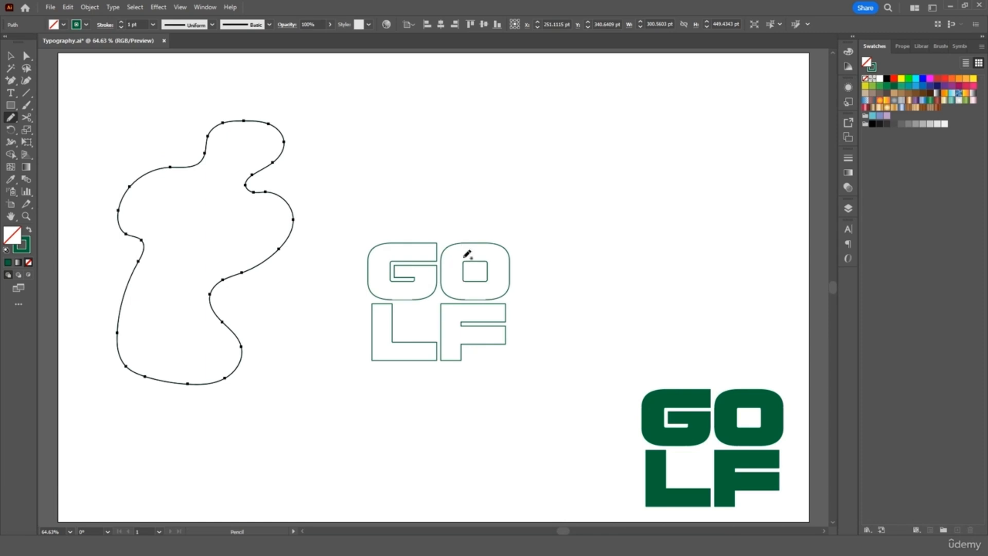
pyautogui.moveTo(375, 170)
pyautogui.mouseDown()
pyautogui.moveTo(361, 188)
pyautogui.moveTo(465, 191)
pyautogui.mouseUp()
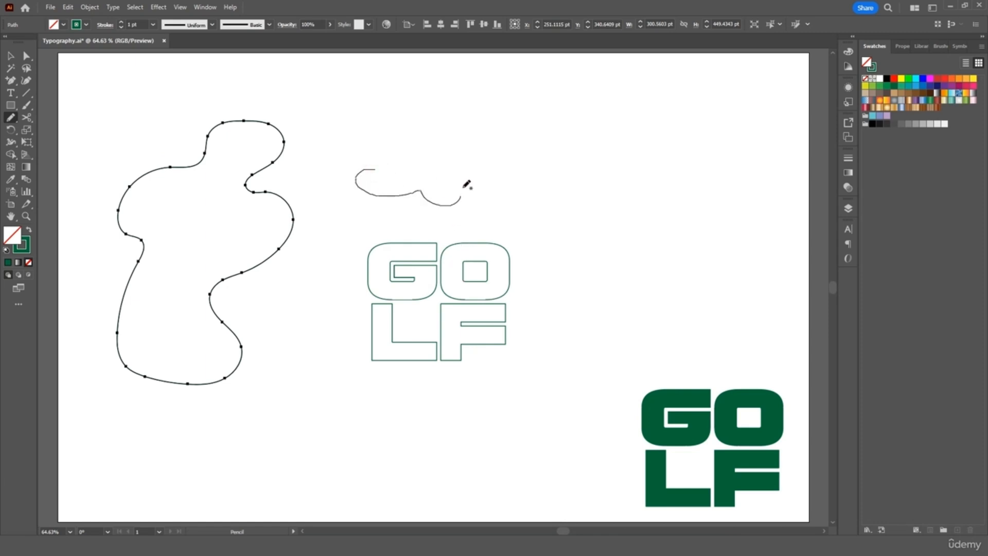
pyautogui.moveTo(375, 168); pyautogui.dragTo(375, 170)
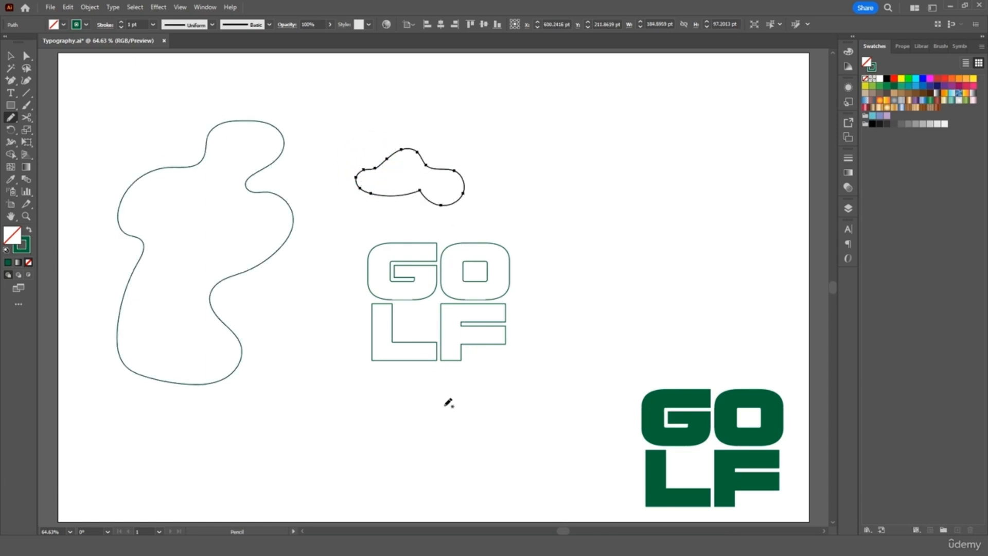
# Step: Draw closed wavy Pencil shapes below the stroked letters, about 207 by 208 pt, and a tall one to their right
pyautogui.moveTo(326, 417)
pyautogui.mouseDown()
pyautogui.moveTo(294, 454)
pyautogui.moveTo(327, 503)
pyautogui.moveTo(401, 475)
pyautogui.mouseUp()
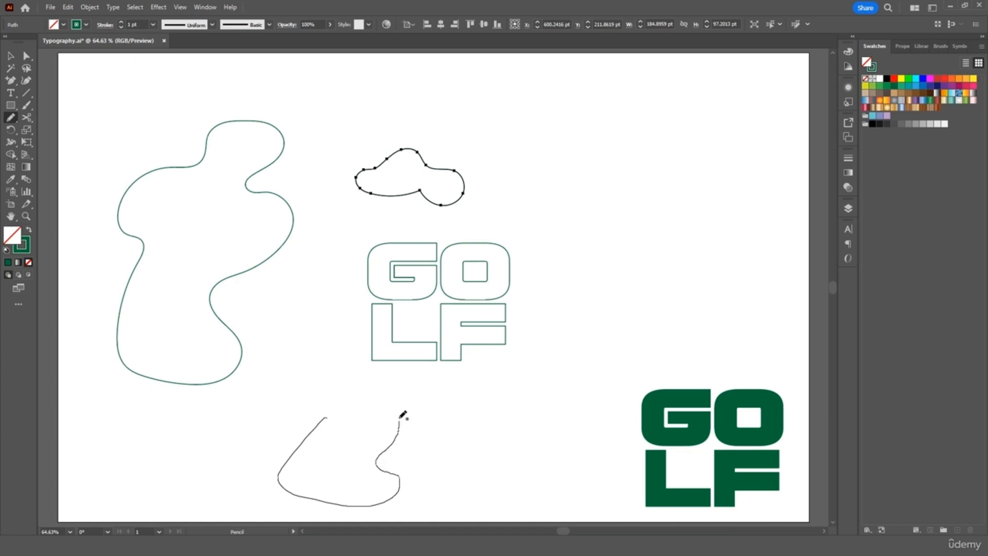
pyautogui.moveTo(327, 417); pyautogui.dragTo(326, 417)
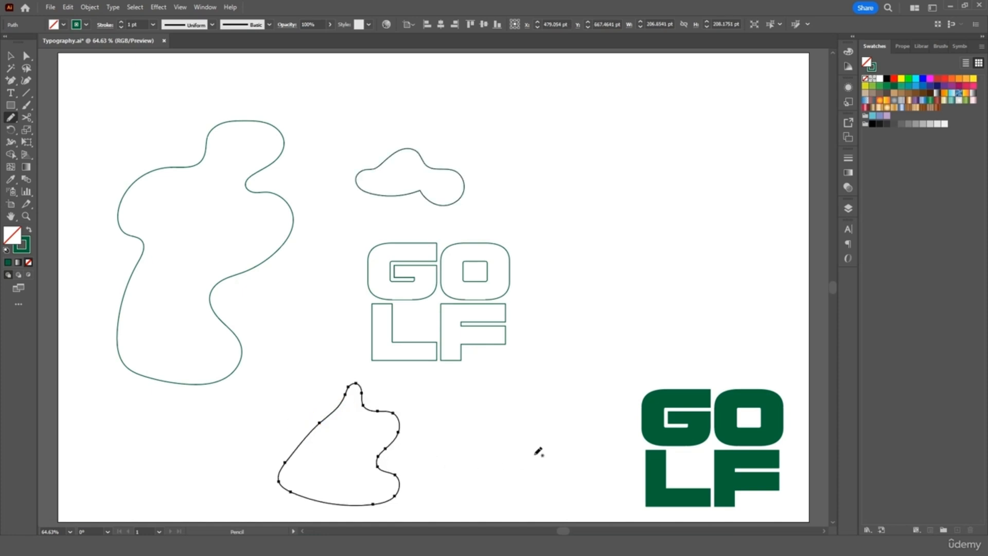
pyautogui.moveTo(608, 334)
pyautogui.mouseDown()
pyautogui.moveTo(613, 203)
pyautogui.moveTo(754, 191)
pyautogui.moveTo(681, 249)
pyautogui.mouseUp()
pyautogui.moveTo(660, 307)
pyautogui.mouseDown()
pyautogui.moveTo(638, 367)
pyautogui.moveTo(596, 373)
pyautogui.mouseUp()
pyautogui.moveTo(611, 335); pyautogui.dragTo(609, 332)
# Step: Move the lower wavy shape beside the solid GOLF and the small upper one to the artboard's upper-right corner
pyautogui.press('v')
pyautogui.click(572, 431)
pyautogui.moveTo(397, 430)
pyautogui.mouseDown()
pyautogui.moveTo(586, 408)
pyautogui.moveTo(599, 435)
pyautogui.mouseUp()
pyautogui.moveTo(458, 183); pyautogui.dragTo(770, 133)
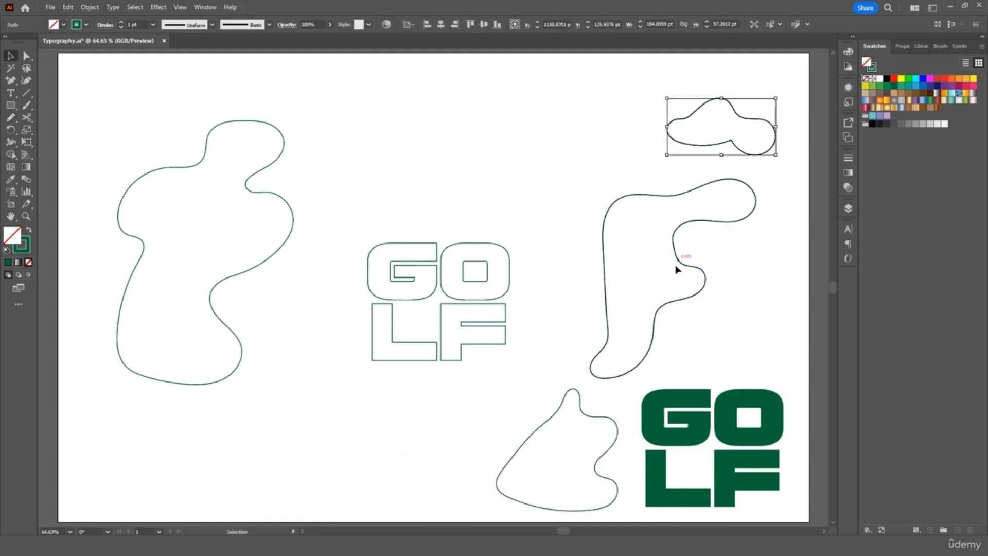
# Step: Scale the left wavy shape to about 196 by 292 pt and move it closer to the stroked G
pyautogui.moveTo(296, 131); pyautogui.dragTo(235, 292)
pyautogui.moveTo(220, 210); pyautogui.dragTo(345, 211)
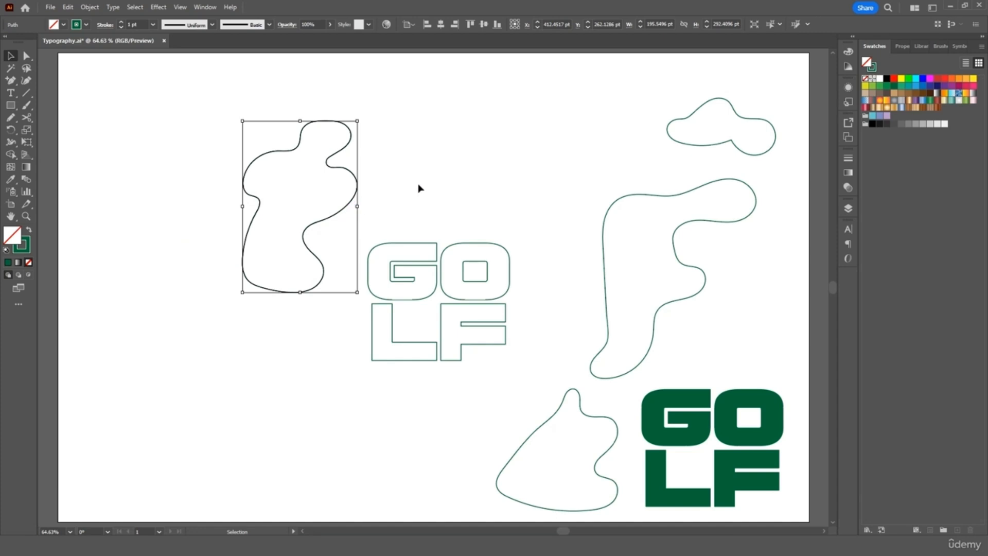
# Step: Scale the left wavy shape to about 146 by 247 pt and set its stroke weight to 0.5 pt
pyautogui.moveTo(243, 122); pyautogui.dragTo(271, 147)
pyautogui.click(381, 153)
pyautogui.click(345, 189)
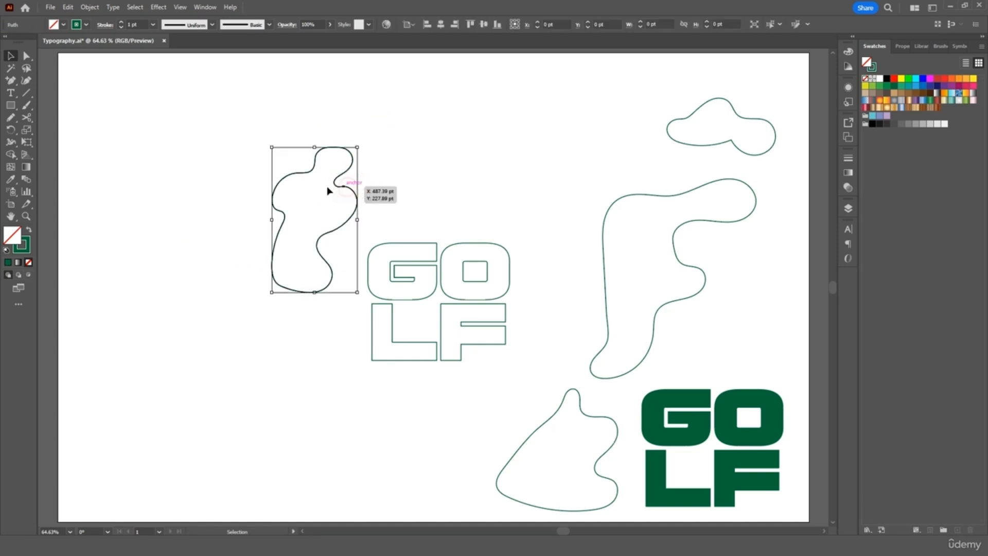
pyautogui.click(152, 24)
pyautogui.click(172, 45)
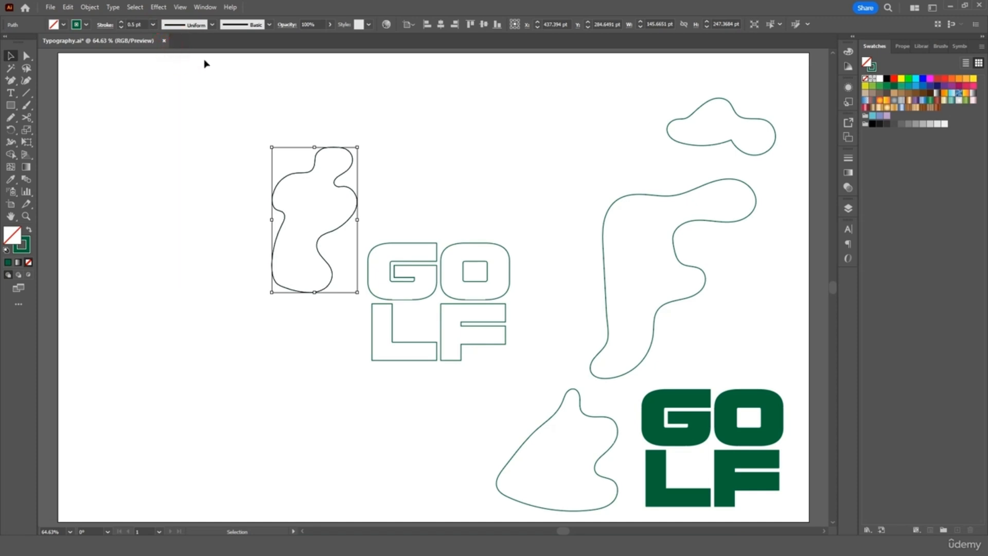
# Step: Set the stroke weight of the other three wavy shapes to 0.5 pt
pyautogui.click(278, 70)
pyautogui.moveTo(672, 193); pyautogui.dragTo(558, 373)
pyautogui.keyDown('shift'); pyautogui.click(568, 403); pyautogui.keyUp('shift')
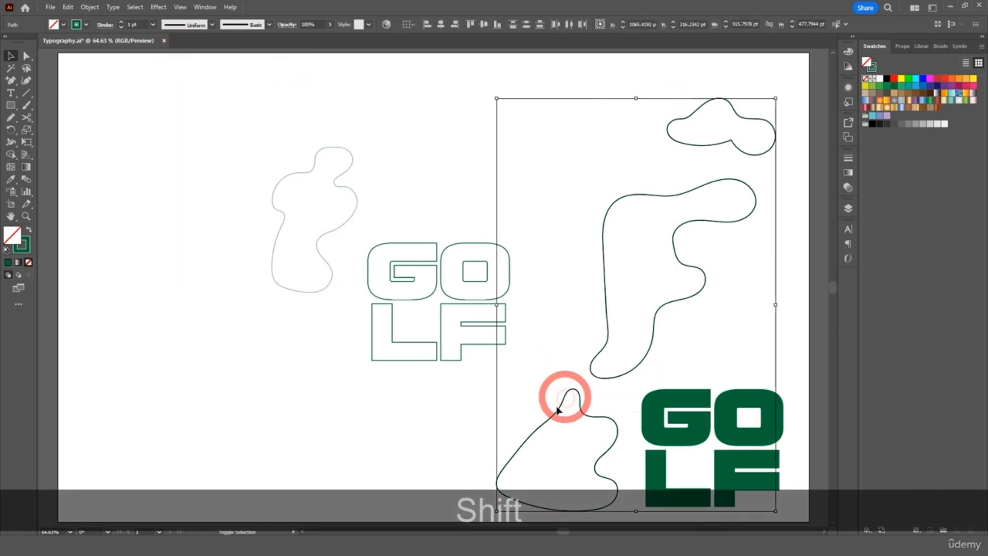
pyautogui.click(155, 26)
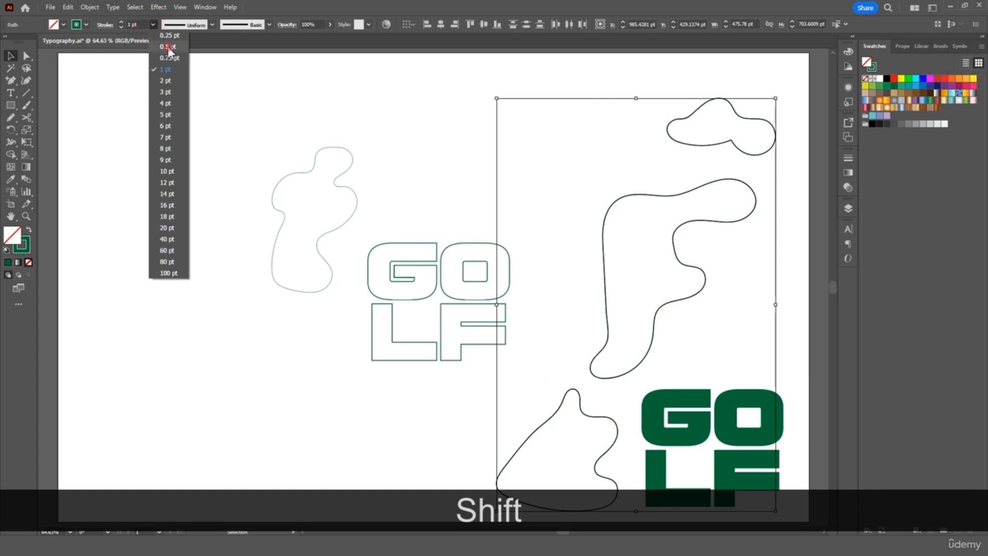
pyautogui.click(168, 46)
# Step: Blend the left wavy shape with the stroked G using 30 specified steps
pyautogui.moveTo(406, 165); pyautogui.dragTo(315, 262)
pyautogui.click(90, 7)
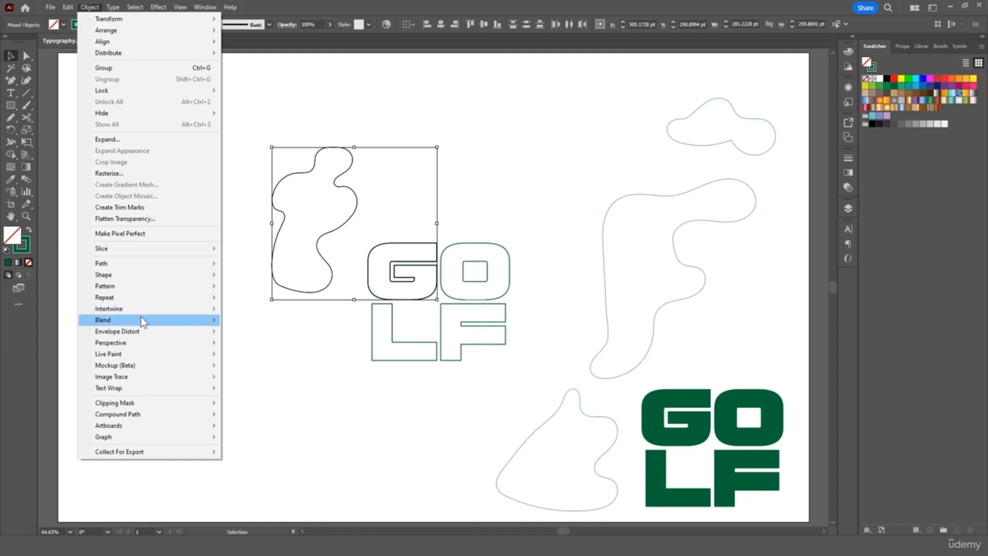
pyautogui.moveTo(141, 319)
pyautogui.click(239, 320)
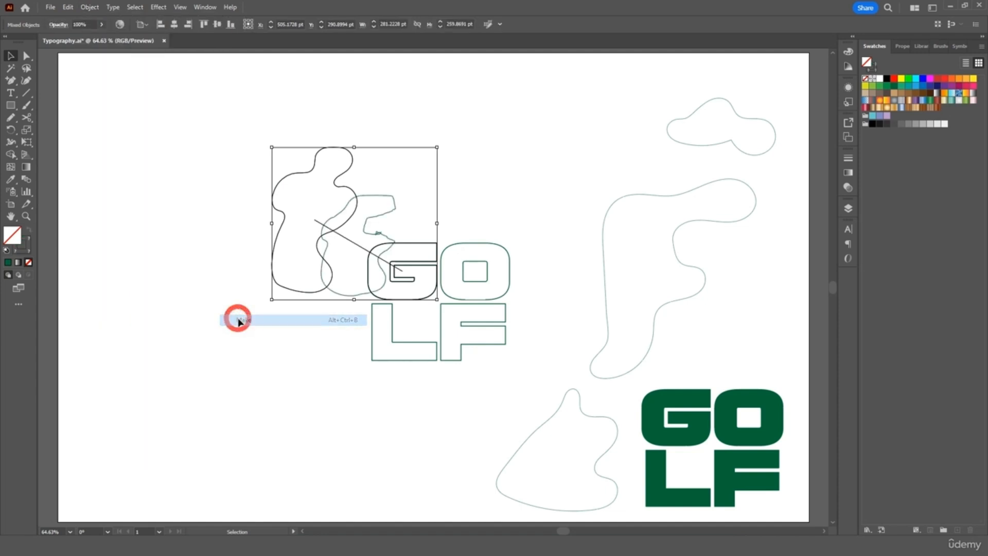
pyautogui.doubleClick(27, 179)
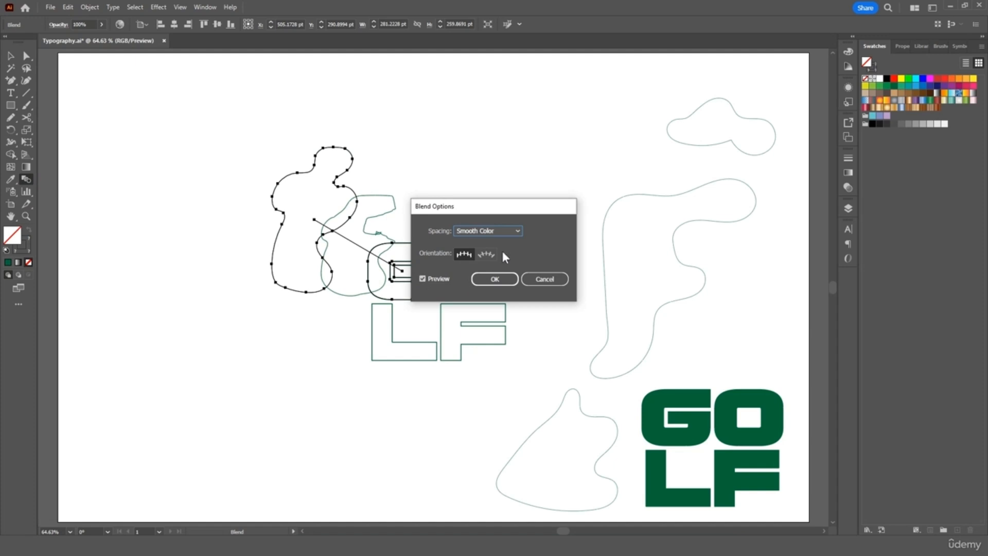
pyautogui.click(515, 231)
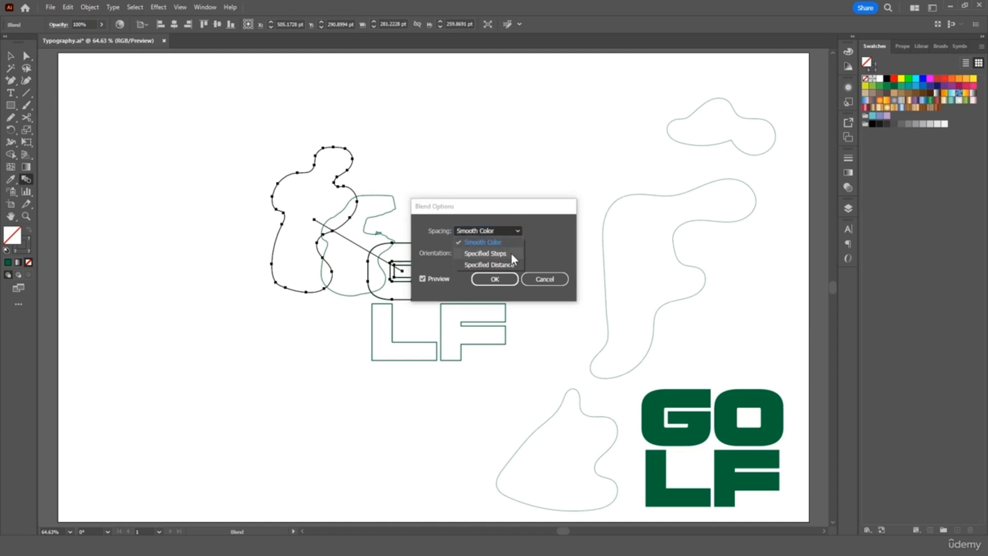
pyautogui.click(512, 253)
pyautogui.write('30')
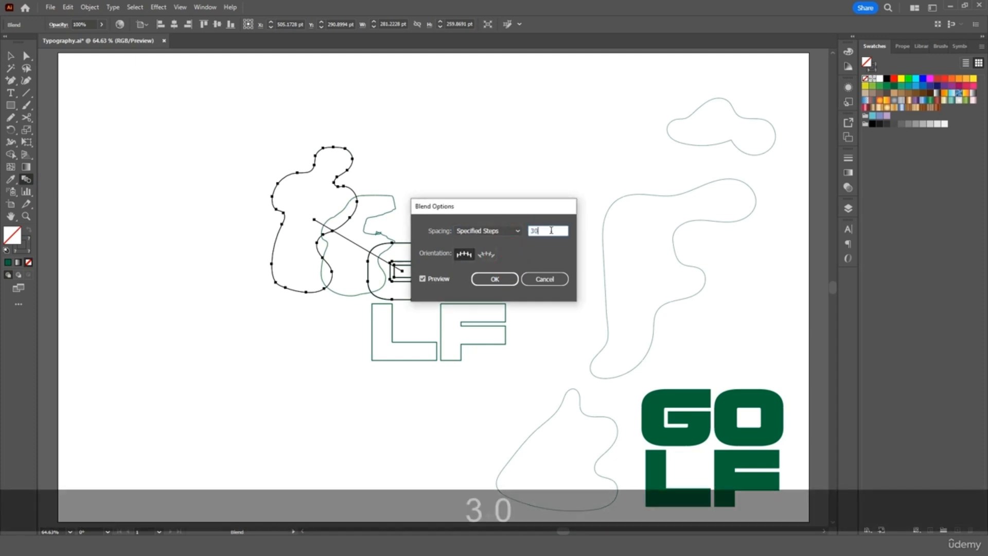
pyautogui.click(502, 278)
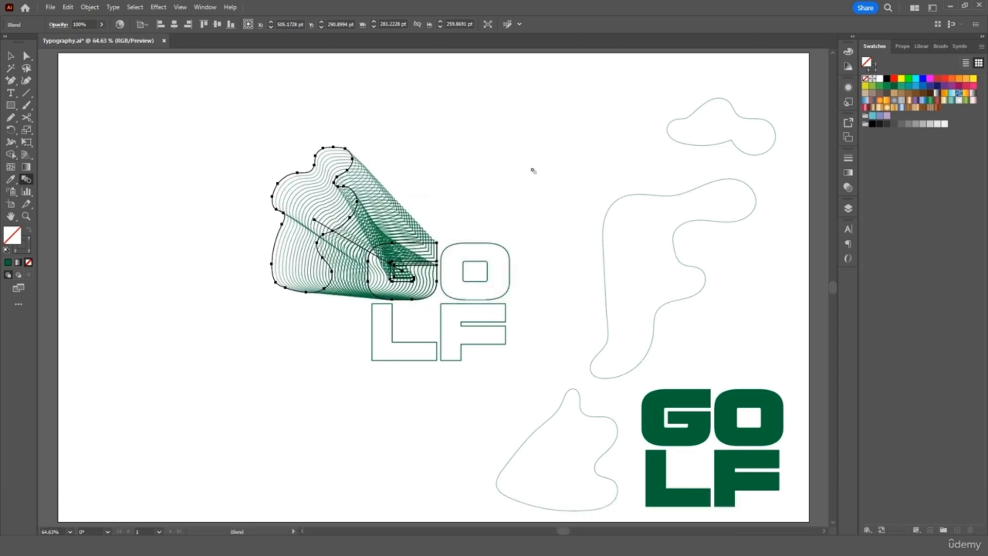
# Step: Move the wavy end of the G blend up and left, placing its spine anchor at about X 390, Y 220 pt
pyautogui.click(27, 56)
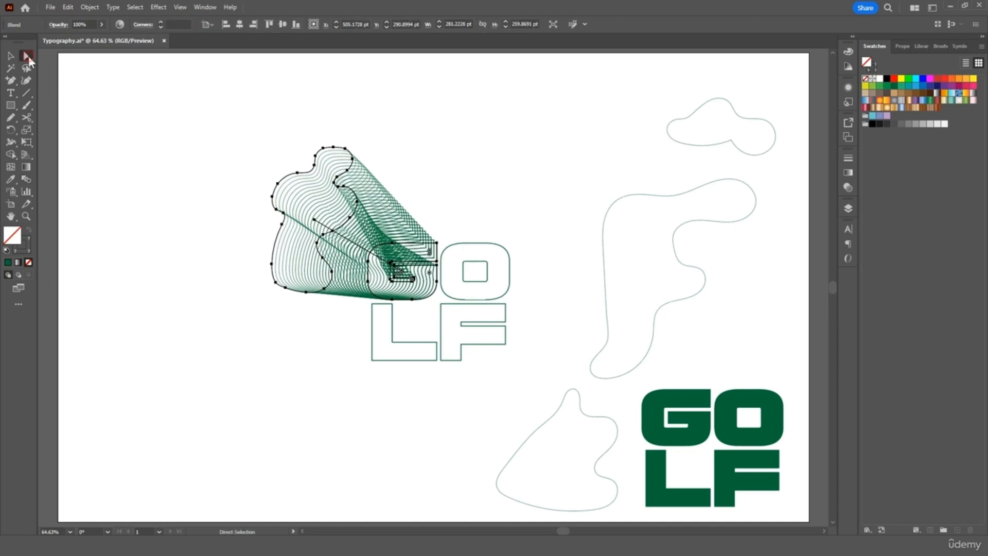
pyautogui.hotkey('ctrl', 'z')
pyautogui.click(314, 220)
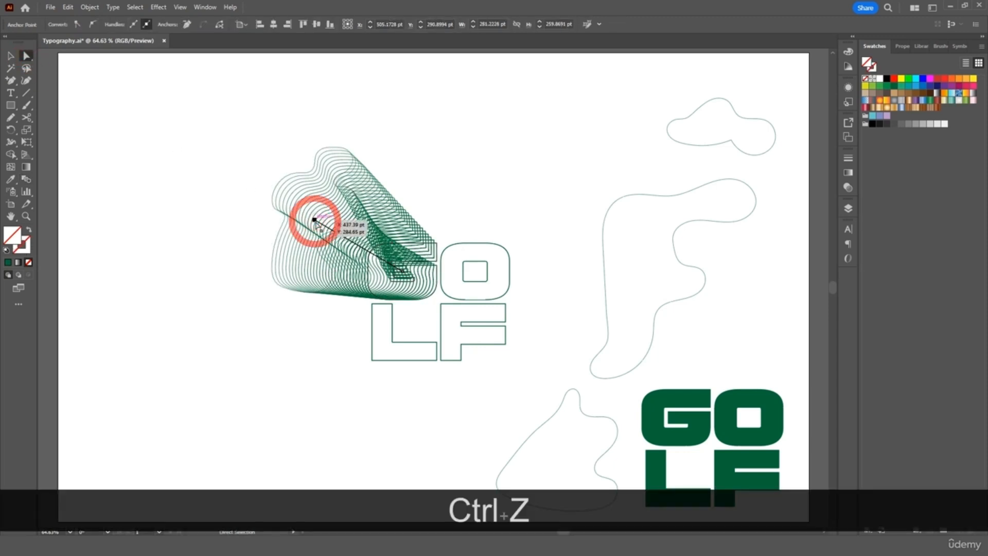
pyautogui.moveTo(314, 220); pyautogui.dragTo(261, 146)
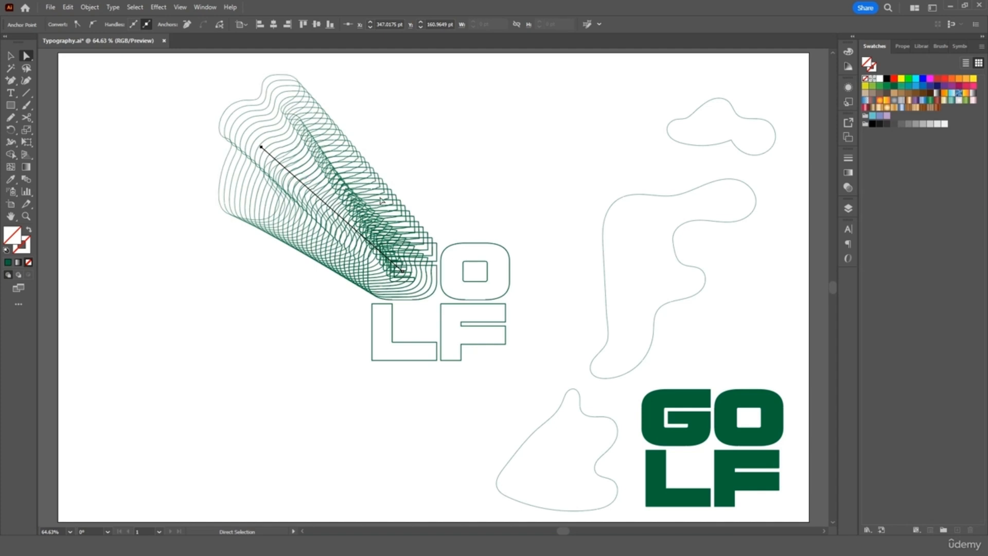
pyautogui.moveTo(261, 148); pyautogui.dragTo(286, 182)
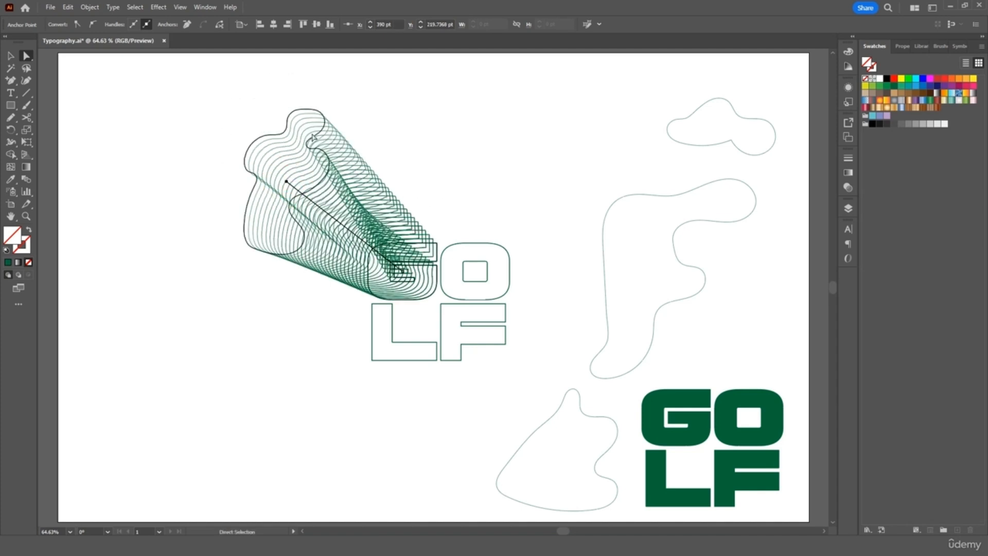
pyautogui.click(345, 151)
# Step: Reverse the front-to-back order of the G blend
pyautogui.click(11, 57)
pyautogui.click(270, 147)
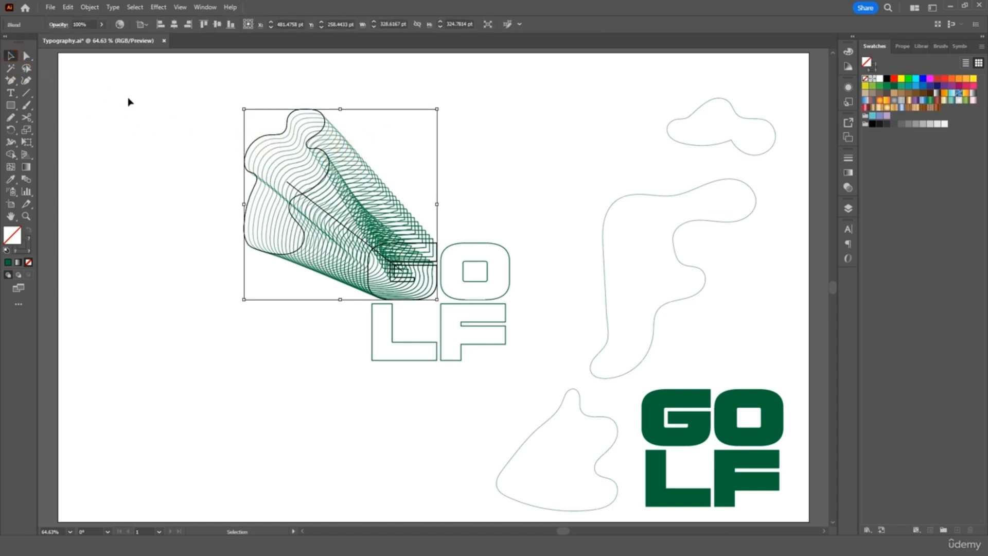
pyautogui.click(89, 7)
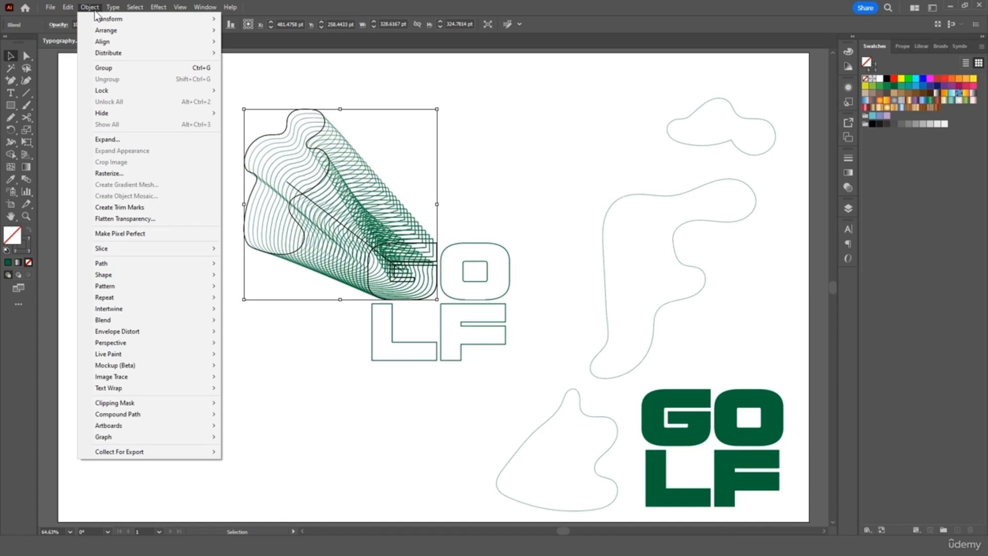
pyautogui.moveTo(138, 322)
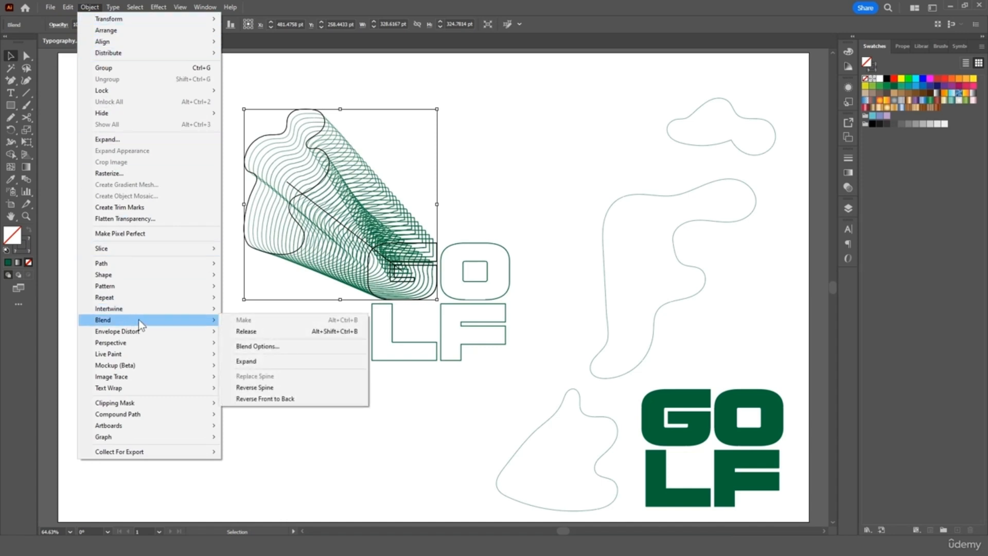
pyautogui.click(269, 399)
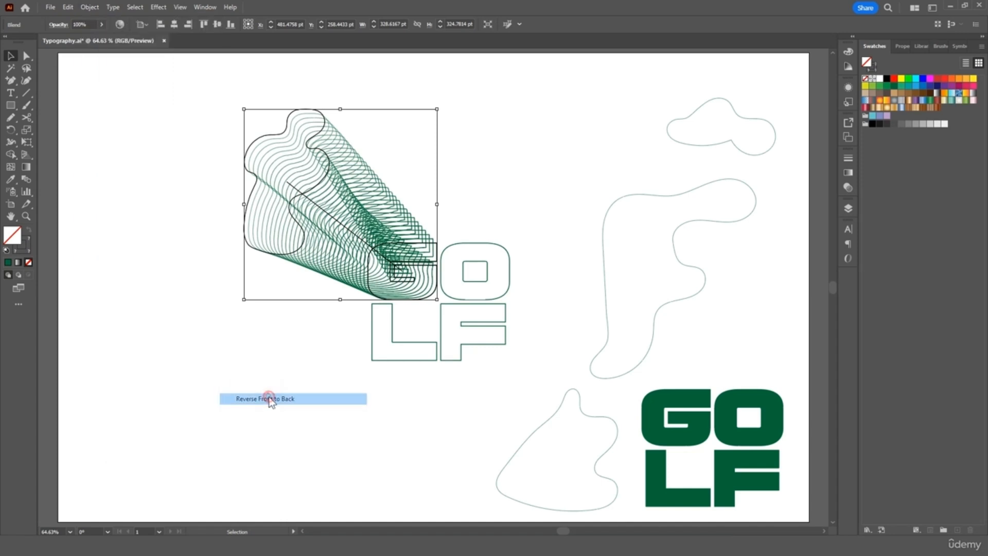
pyautogui.click(490, 208)
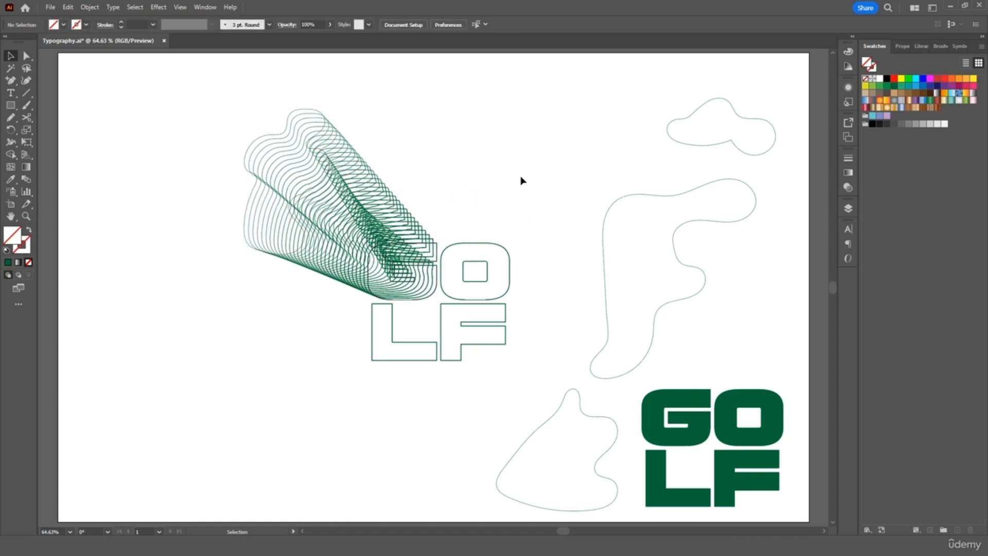
# Step: Move the solid green G exactly over the stroked G at the end of the blend
pyautogui.click(657, 427)
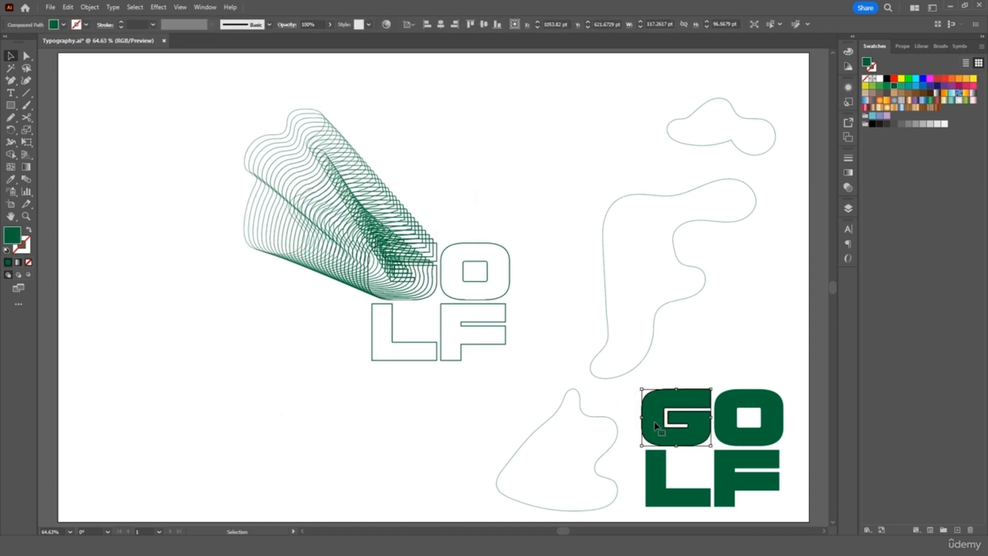
pyautogui.moveTo(655, 428); pyautogui.dragTo(380, 278)
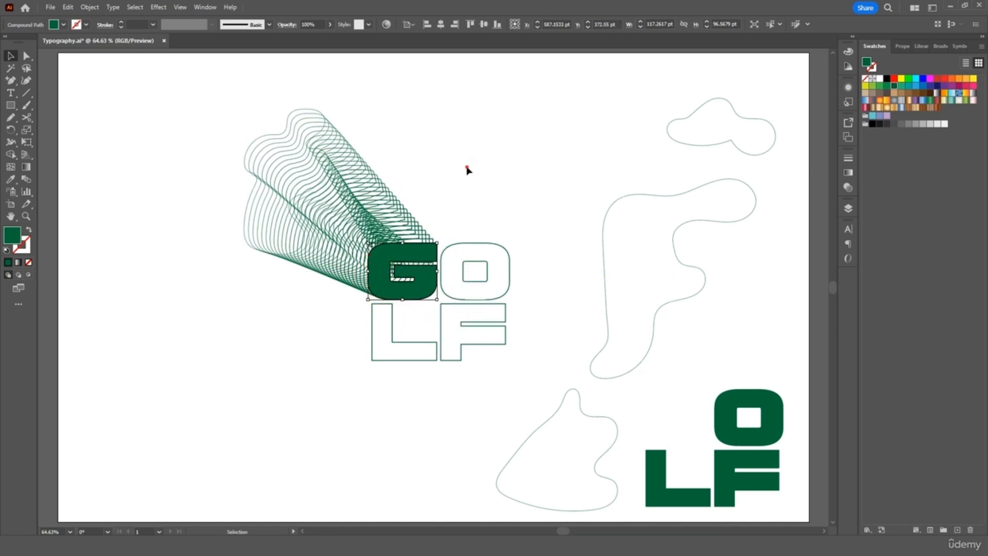
pyautogui.click(468, 170)
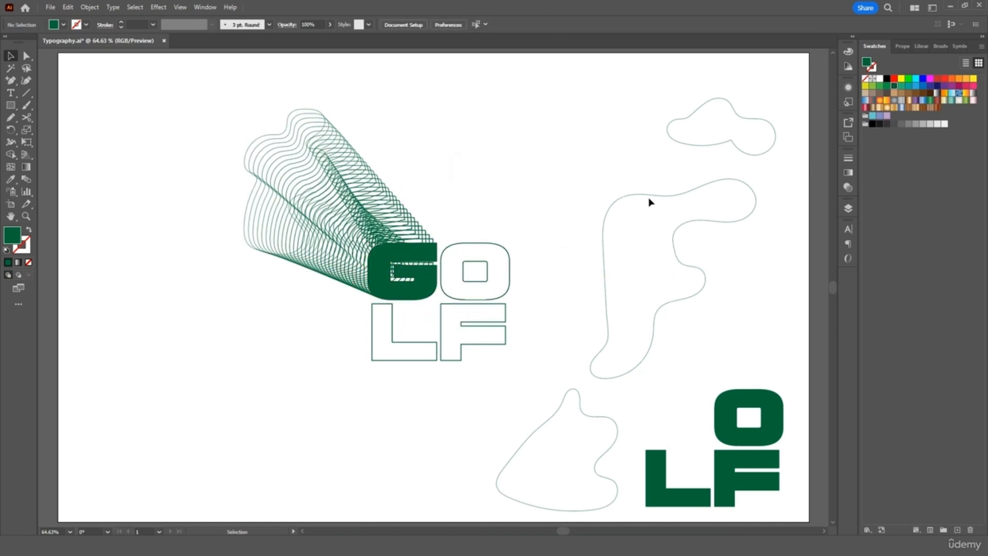
# Step: Rotate the small wavy shape upright beside the stroked O and move the tall wavy shape to the artboard's lower-left corner
pyautogui.moveTo(695, 149); pyautogui.dragTo(518, 192)
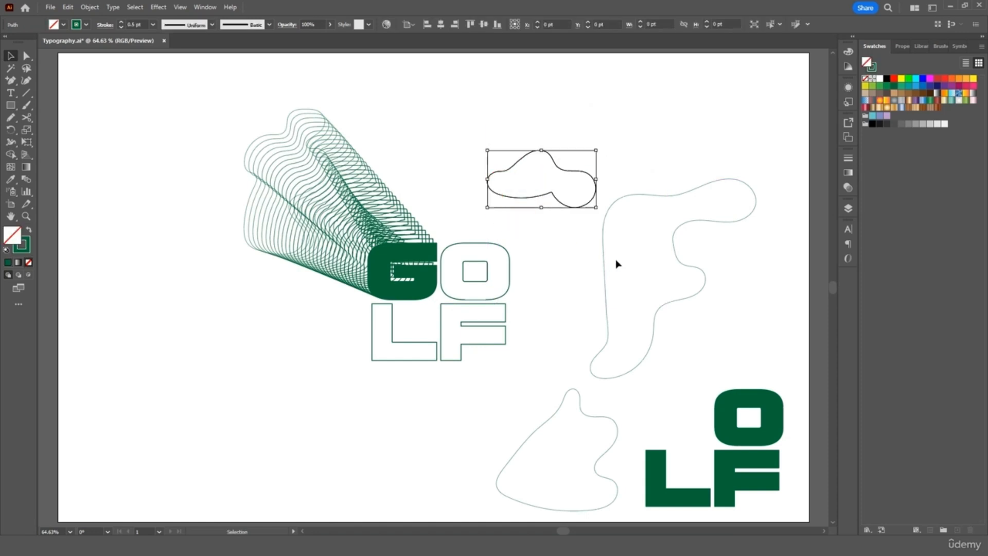
pyautogui.moveTo(604, 261); pyautogui.dragTo(88, 395)
pyautogui.moveTo(556, 194); pyautogui.dragTo(565, 301)
pyautogui.click(617, 252)
# Step: Blend the small upright wavy shape with the stroked O using 30 specified steps
pyautogui.moveTo(601, 175); pyautogui.dragTo(484, 270)
pyautogui.click(90, 7)
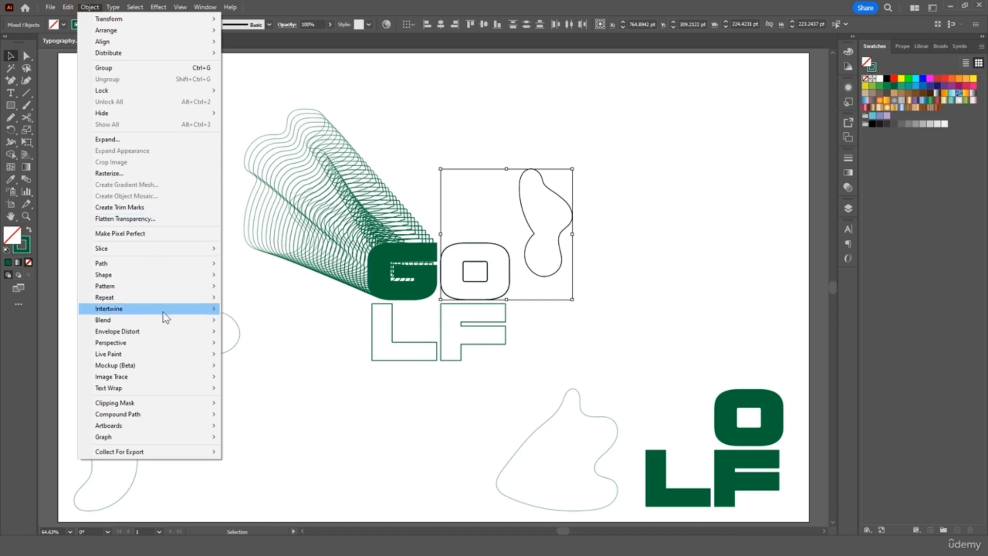
pyautogui.moveTo(163, 321)
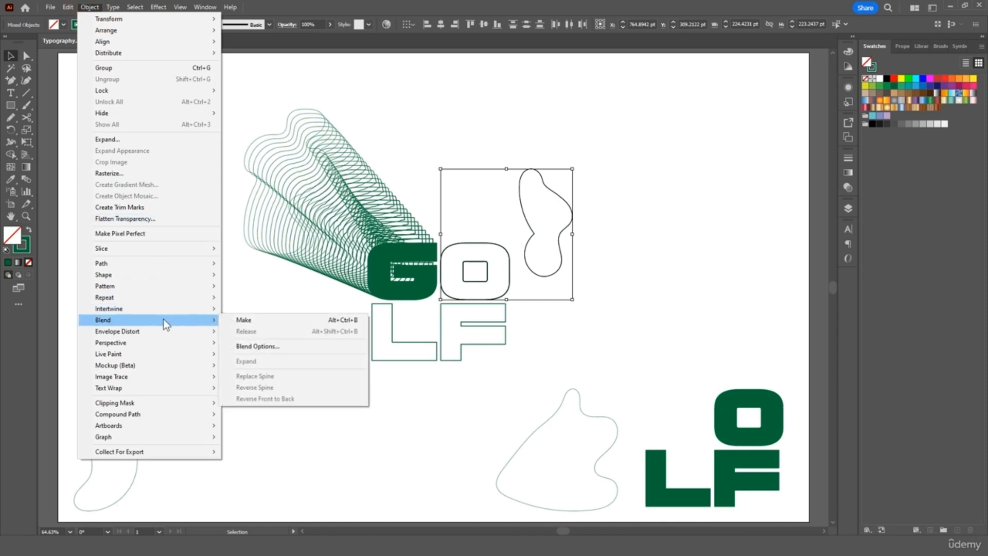
pyautogui.click(233, 319)
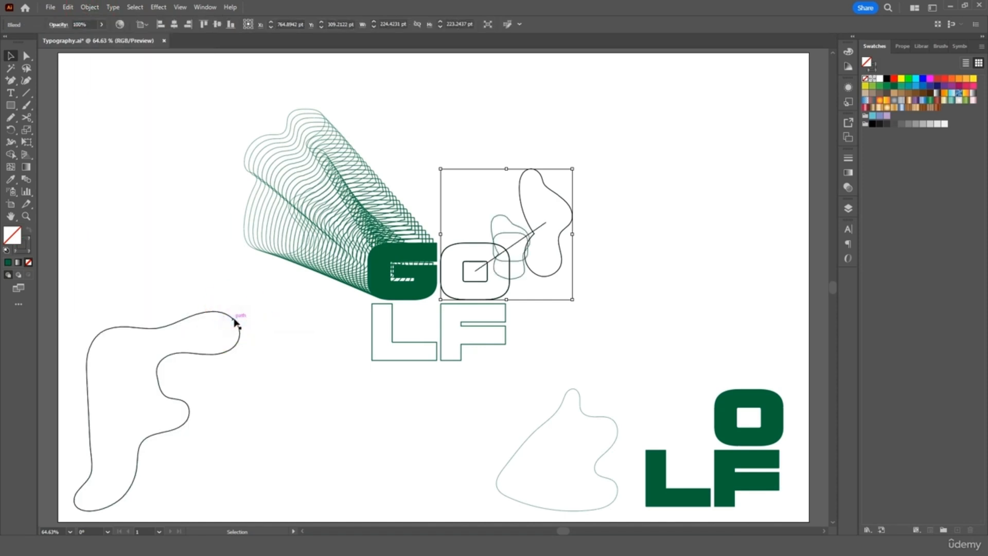
pyautogui.doubleClick(27, 179)
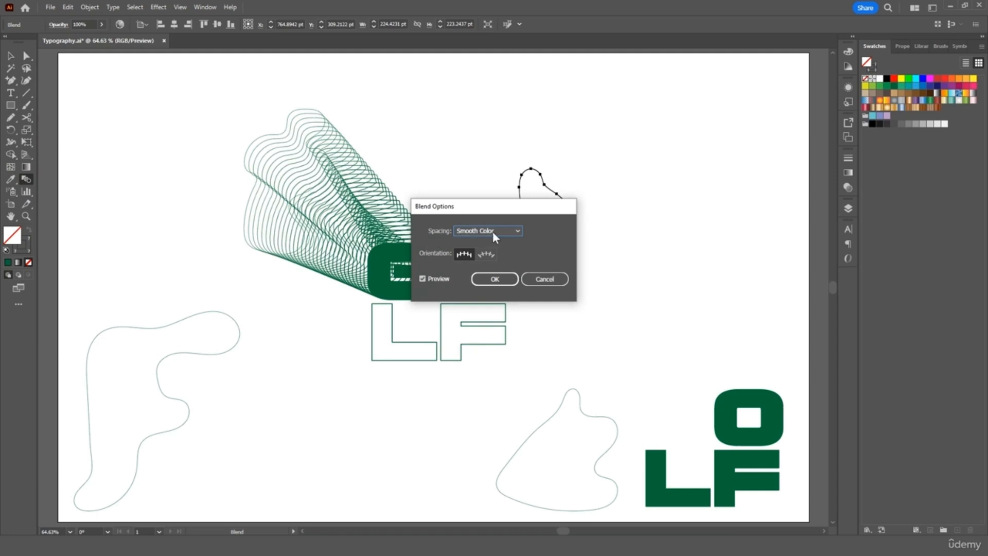
pyautogui.click(506, 230)
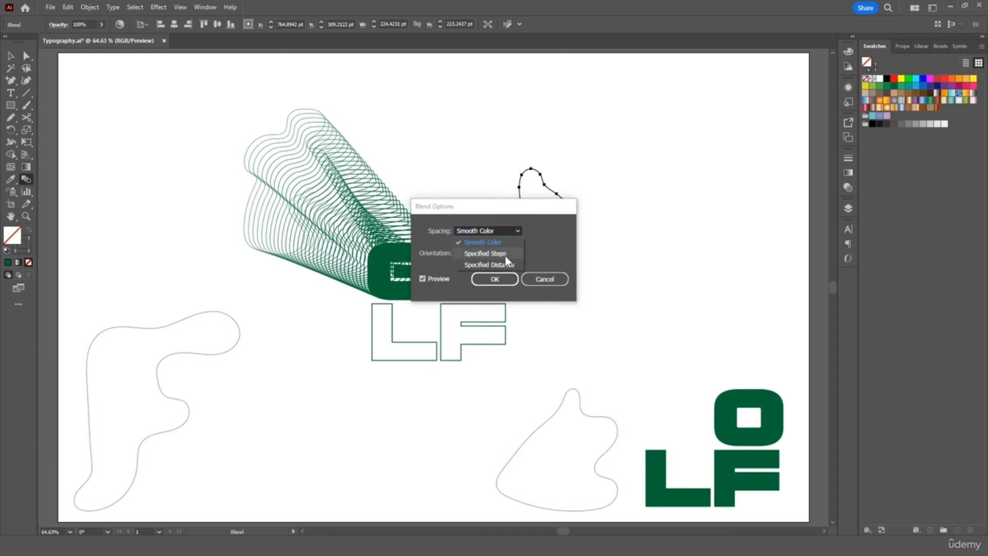
pyautogui.click(505, 254)
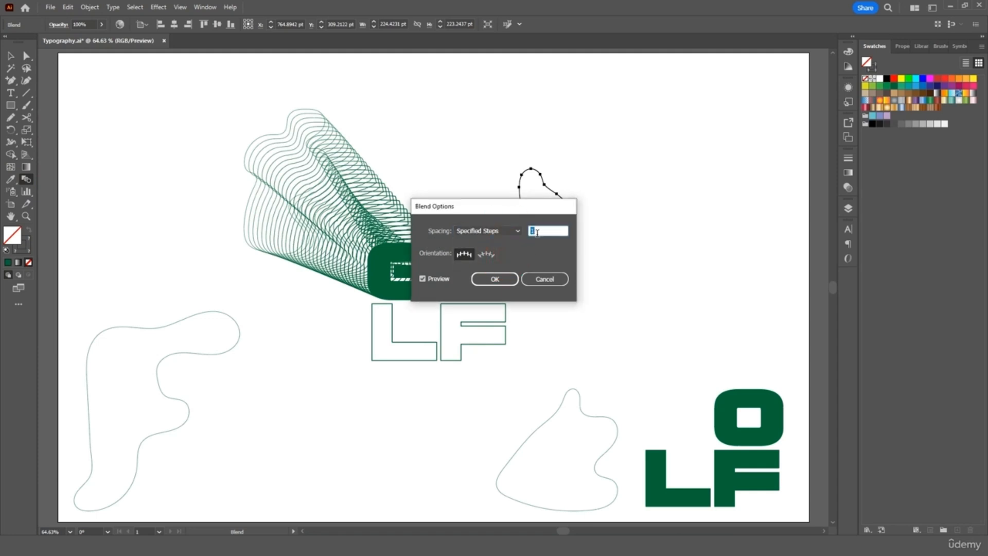
pyautogui.write('30')
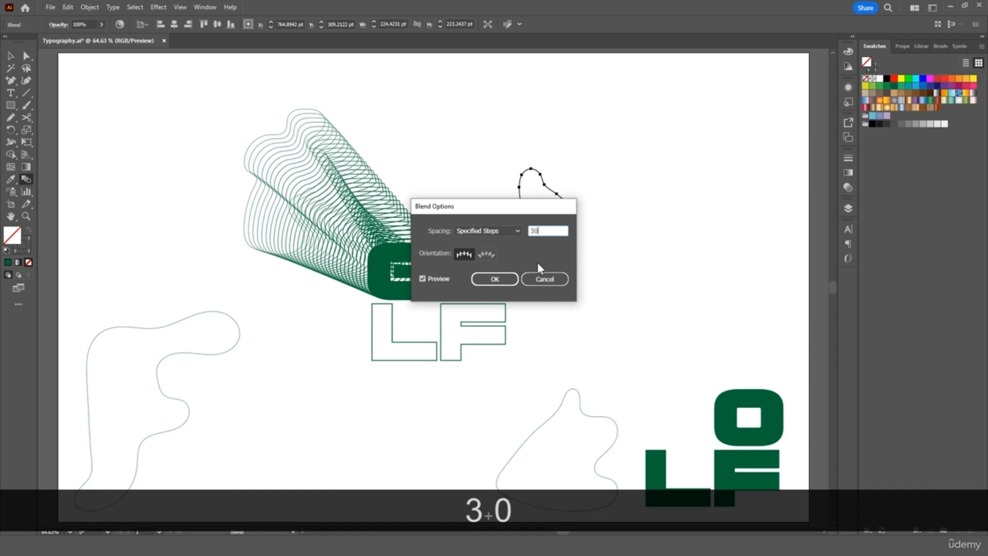
pyautogui.click(502, 279)
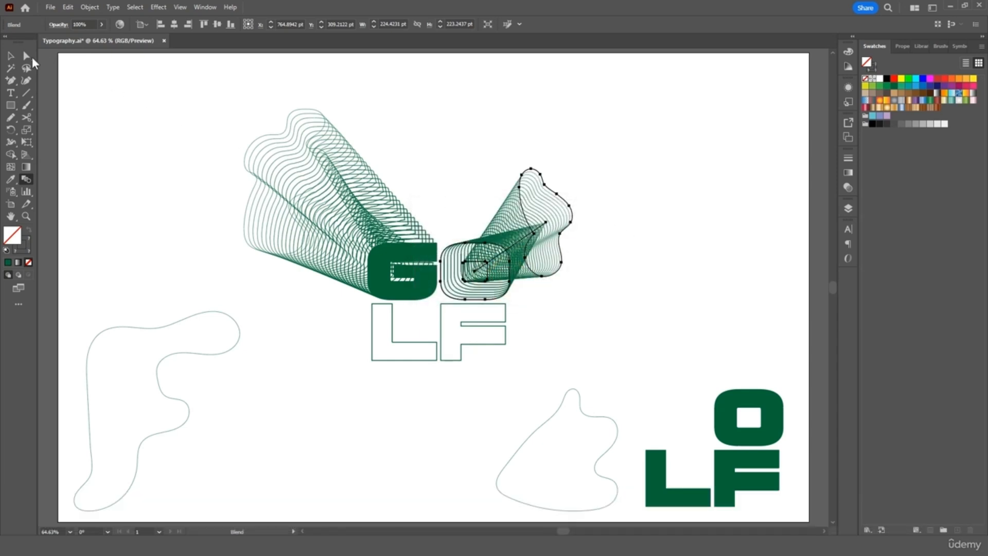
# Step: Extend the wavy end of the O blend up and right, and place the solid green O over the stroked O
pyautogui.click(26, 56)
pyautogui.moveTo(547, 222); pyautogui.dragTo(588, 169)
pyautogui.click(11, 58)
pyautogui.click(161, 132)
pyautogui.moveTo(749, 401); pyautogui.dragTo(480, 254)
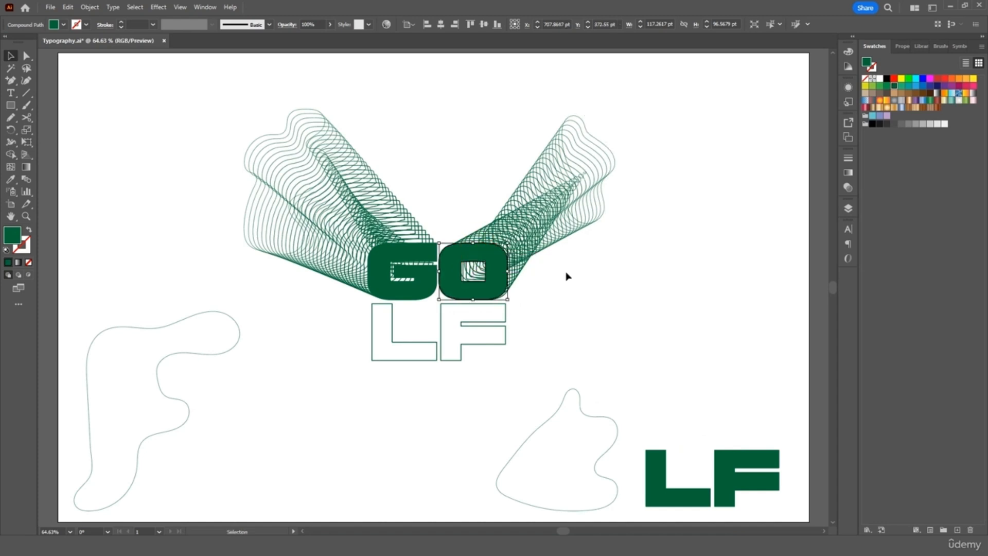
pyautogui.click(639, 285)
# Step: Move the triangular wavy shape below and slightly left of the stroked L and blend the two shapes
pyautogui.moveTo(537, 423); pyautogui.dragTo(305, 393)
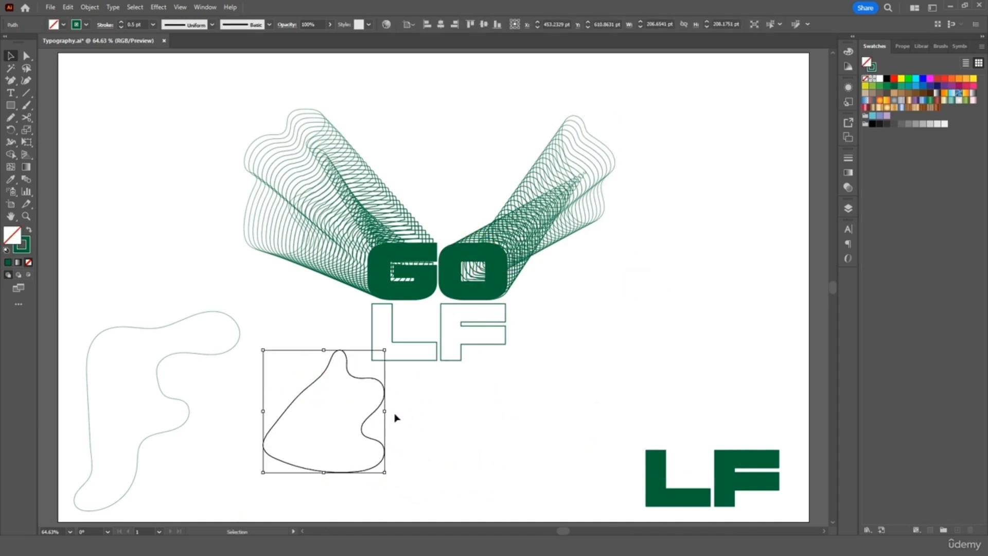
pyautogui.click(395, 342)
pyautogui.moveTo(297, 308); pyautogui.dragTo(392, 407)
pyautogui.click(91, 7)
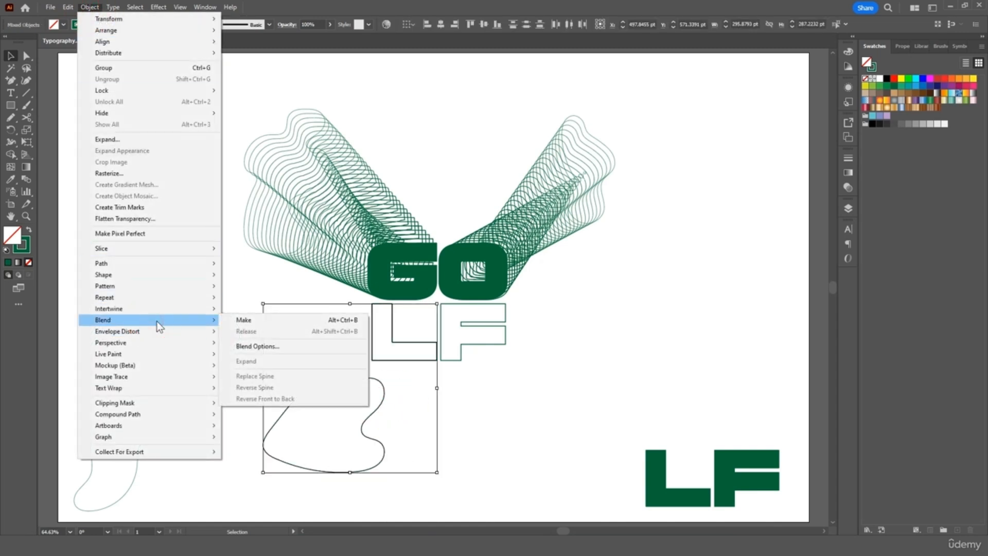
pyautogui.click(255, 323)
# Step: Set the L blend to 30 specified steps and place the solid green L exactly over the stroked L
pyautogui.doubleClick(27, 179)
pyautogui.click(481, 231)
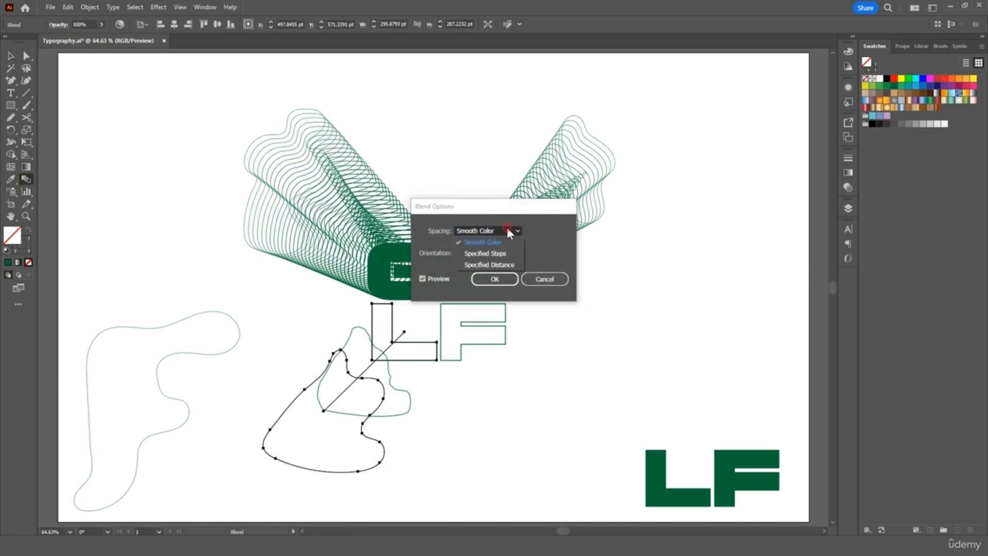
pyautogui.click(501, 253)
pyautogui.write('30')
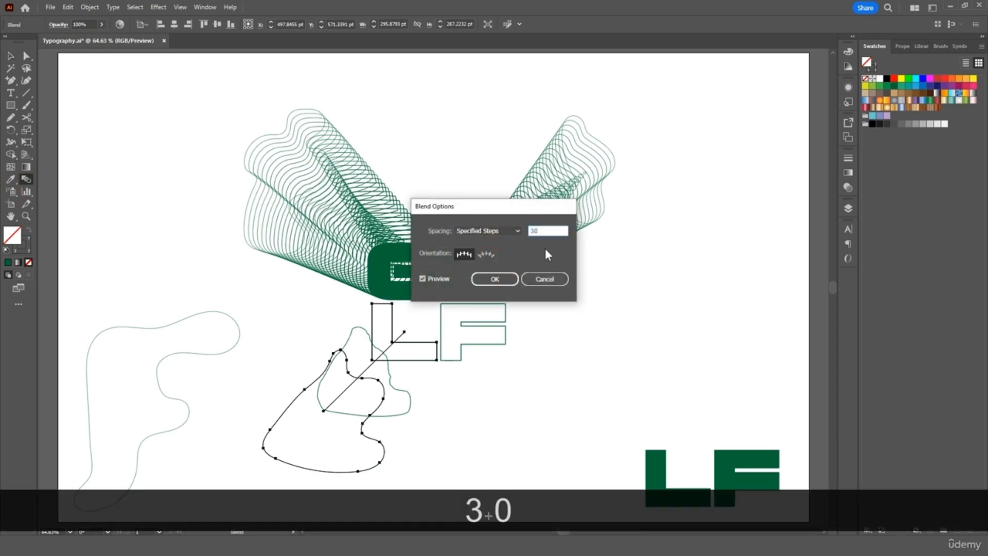
pyautogui.click(495, 279)
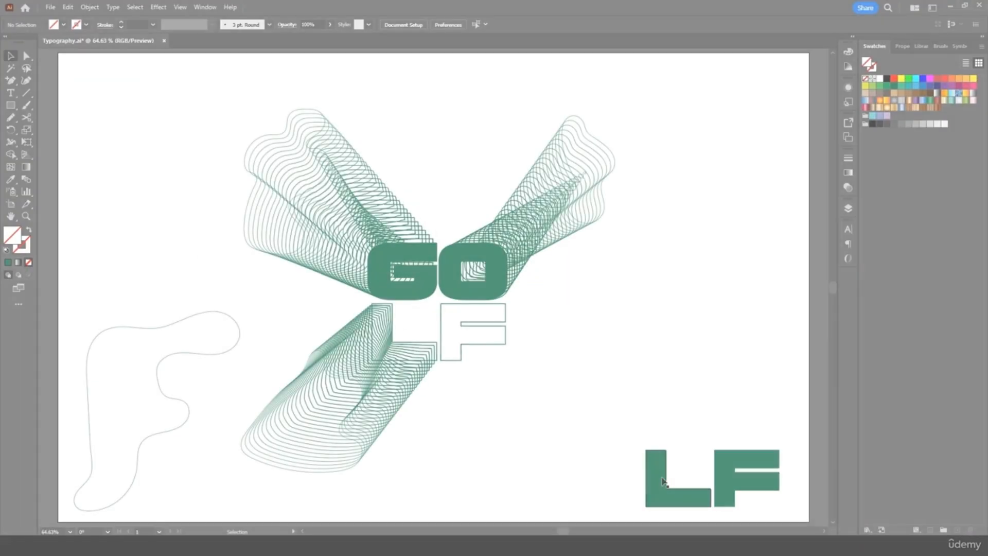
pyautogui.moveTo(653, 483); pyautogui.dragTo(384, 336)
pyautogui.click(570, 377)
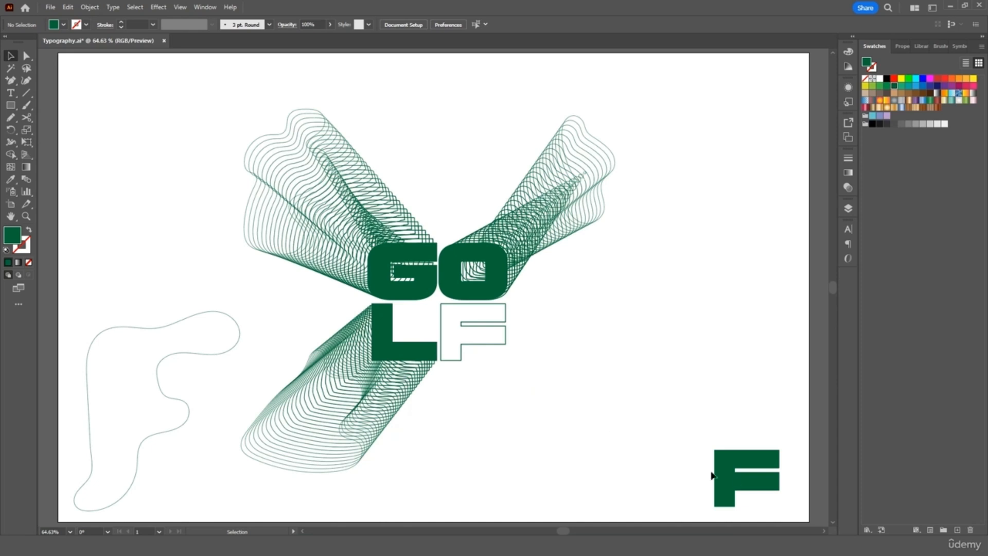
# Step: Move the tall wavy shape to the right of the stroked F and scale it down
pyautogui.click(154, 373)
pyautogui.moveTo(157, 373); pyautogui.dragTo(607, 335)
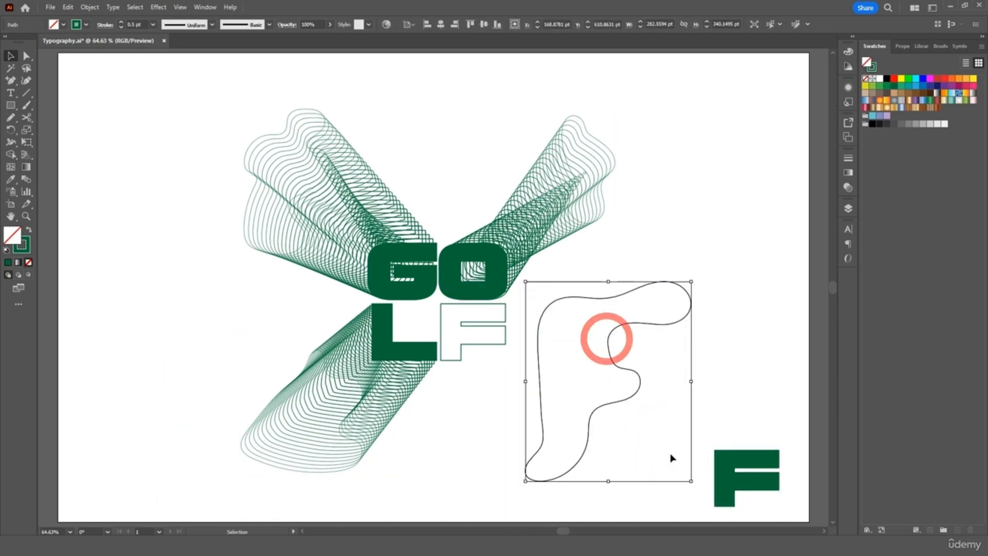
pyautogui.moveTo(708, 511); pyautogui.dragTo(627, 420)
# Step: Blend the tall wavy shape with the stroked F using 30 specified steps
pyautogui.moveTo(564, 458)
pyautogui.mouseDown()
pyautogui.moveTo(484, 332)
pyautogui.moveTo(486, 348)
pyautogui.mouseUp()
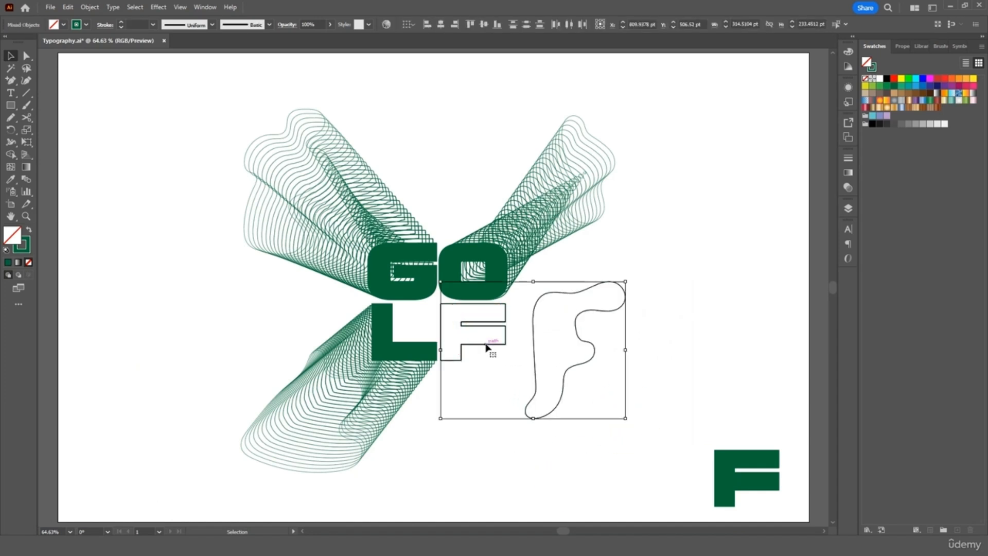
pyautogui.click(90, 7)
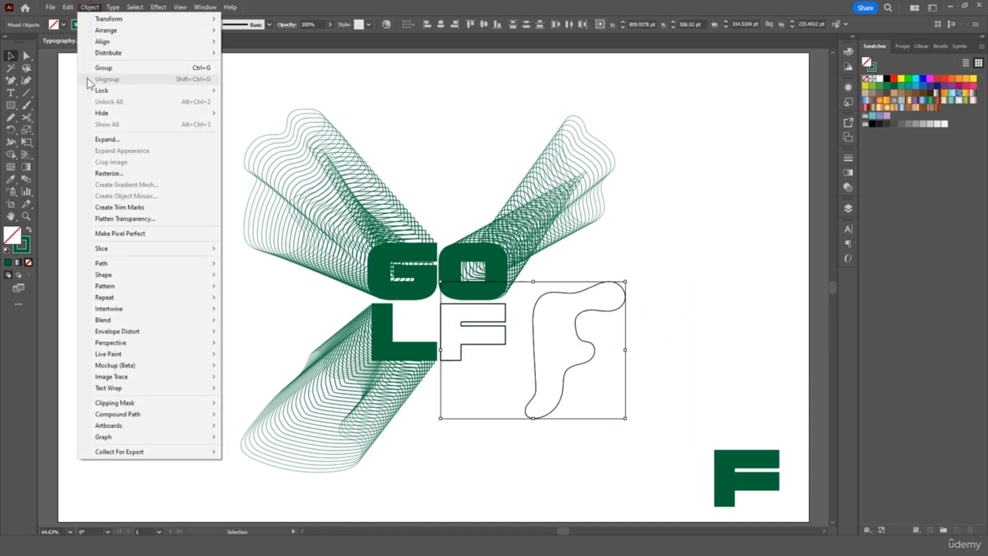
pyautogui.moveTo(171, 322)
pyautogui.click(250, 321)
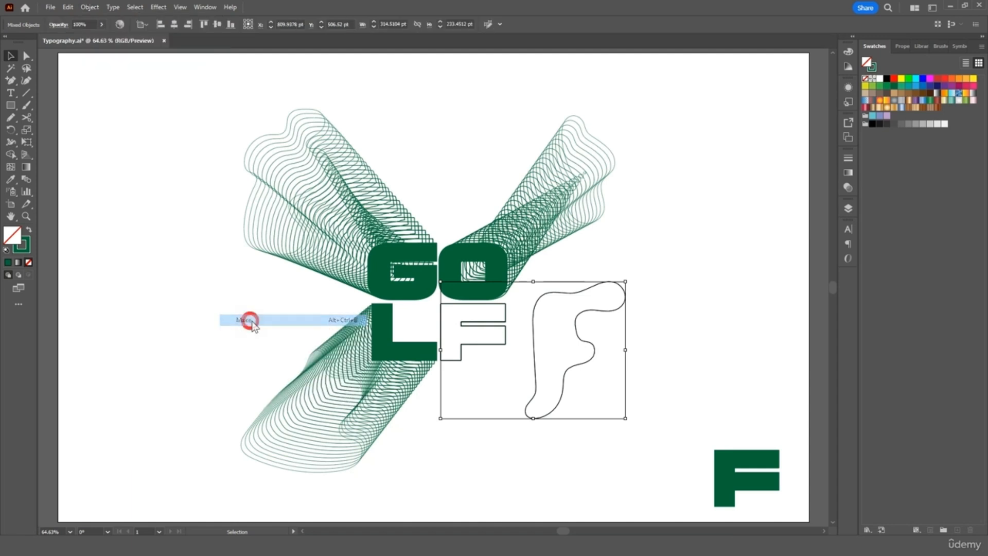
pyautogui.doubleClick(25, 180)
pyautogui.click(489, 231)
pyautogui.click(493, 242)
pyautogui.write('30')
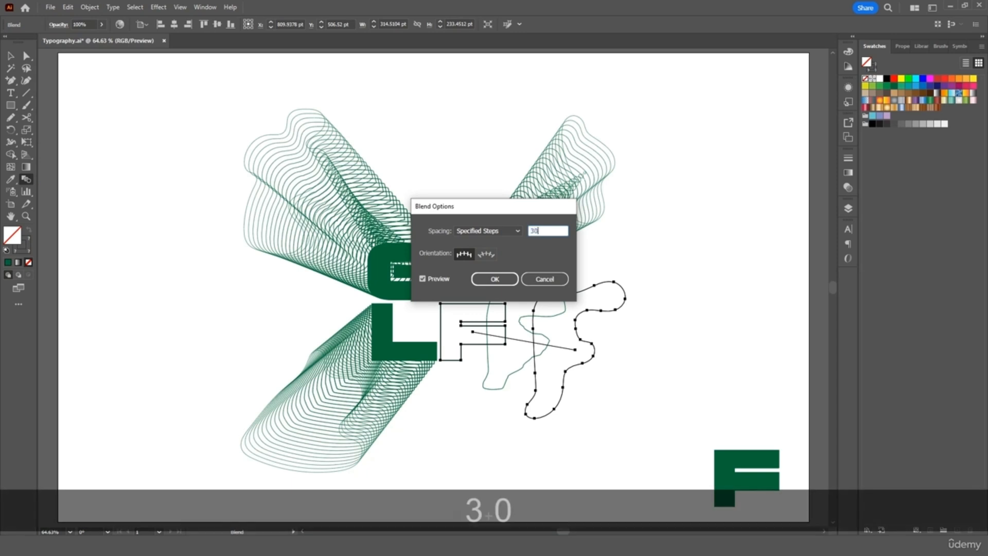
pyautogui.click(502, 279)
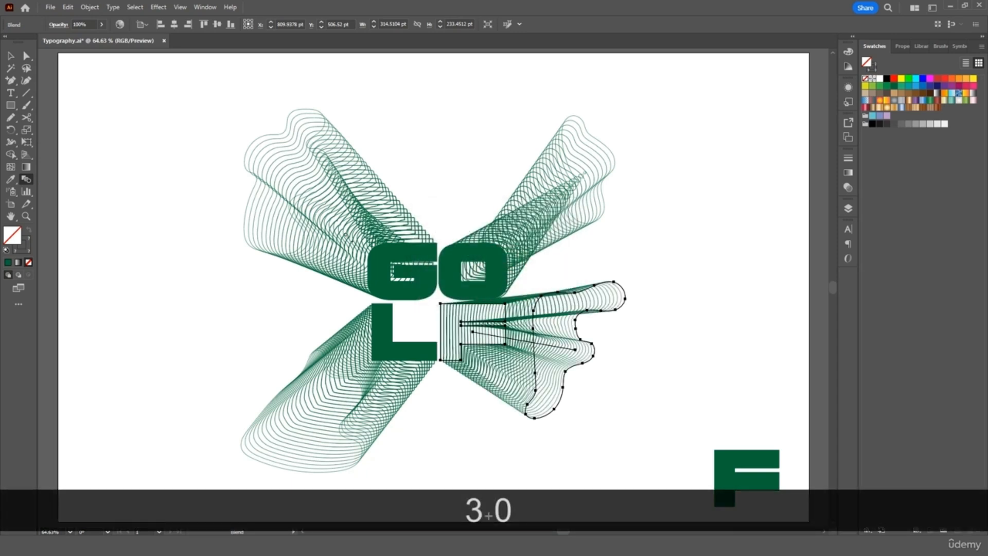
# Step: Extend the wavy end of the F blend down and right, and place the solid green F over the stroked F
pyautogui.press('a')
pyautogui.click(577, 350)
pyautogui.moveTo(577, 351); pyautogui.dragTo(608, 407)
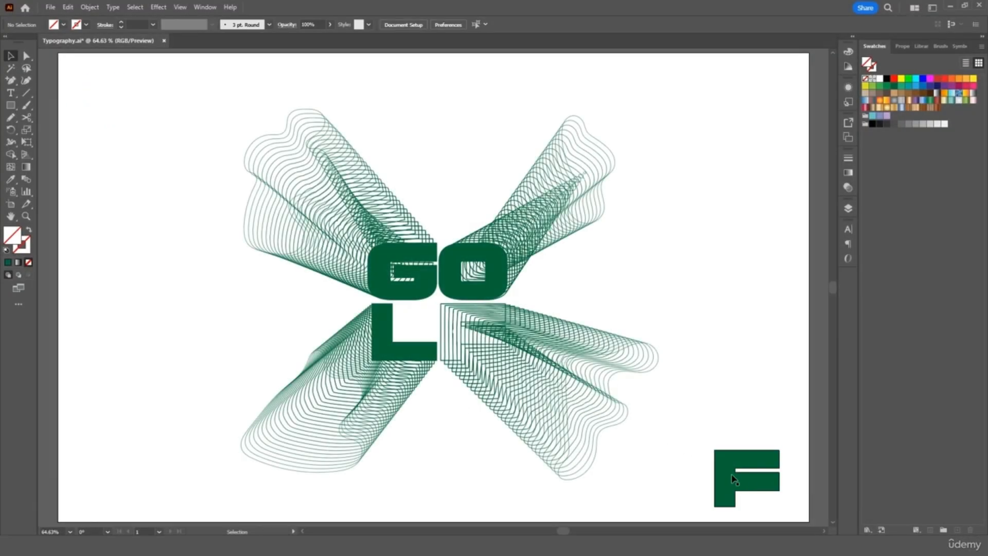
pyautogui.moveTo(736, 476); pyautogui.dragTo(463, 334)
pyautogui.click(698, 132)
# Step: Group all four solid letters together with their blends
pyautogui.moveTo(697, 109); pyautogui.dragTo(221, 437)
pyautogui.rightClick(445, 325)
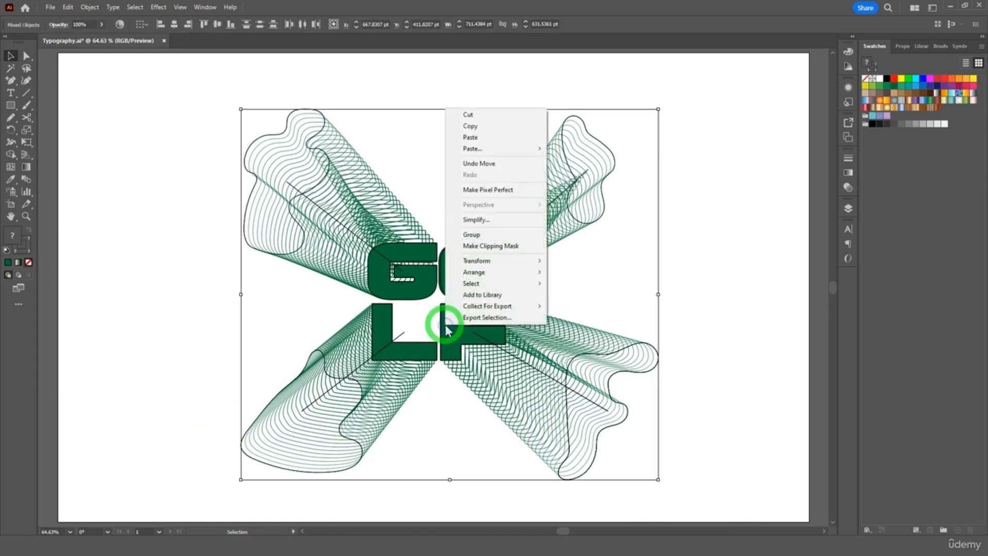
pyautogui.click(472, 234)
pyautogui.click(687, 238)
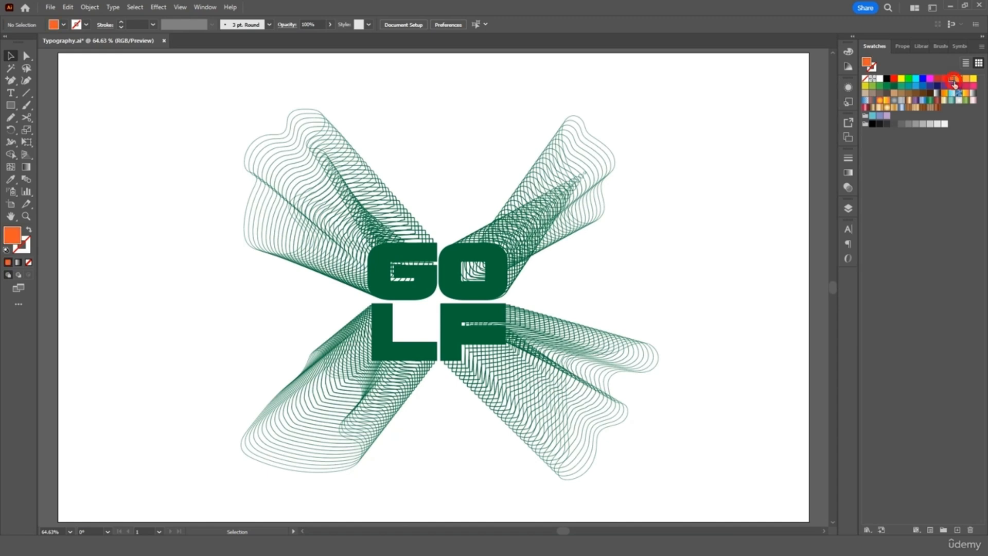
# Step: Draw a rectangle about 1055 × 682 pt around the design, fill it yellow and send it to the back
pyautogui.moveTo(137, 95); pyautogui.dragTo(756, 495)
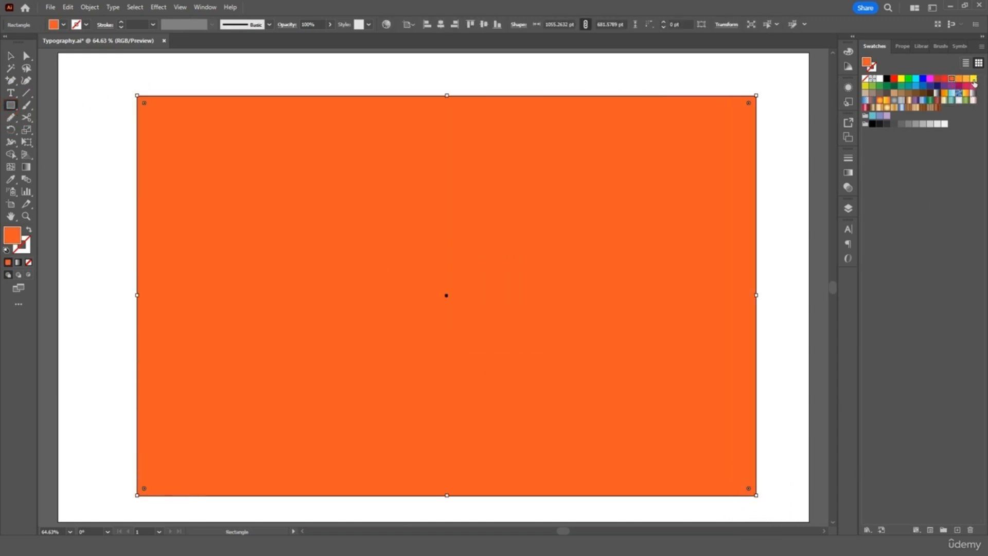
pyautogui.click(973, 78)
pyautogui.click(9, 55)
pyautogui.click(155, 126)
pyautogui.rightClick(156, 125)
pyautogui.moveTo(211, 376)
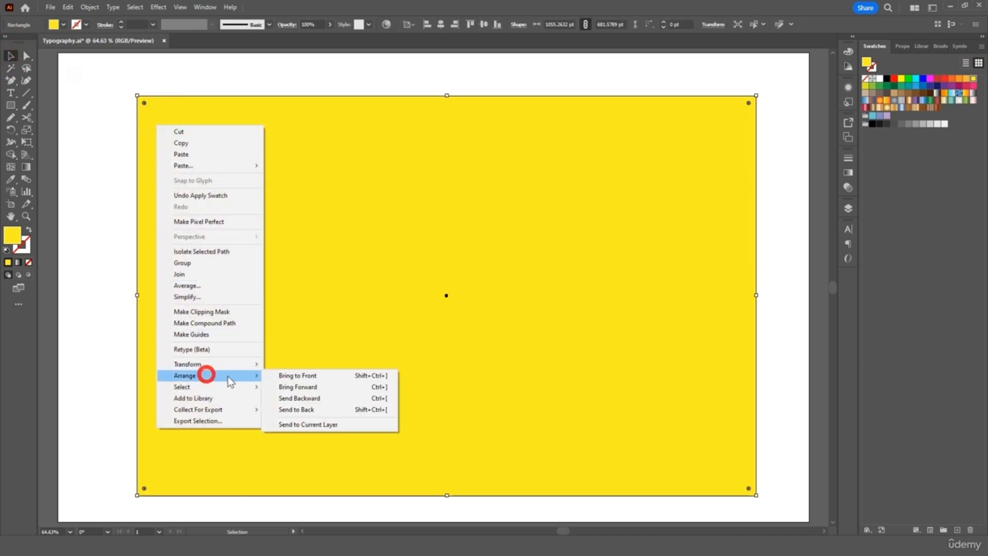
pyautogui.click(303, 410)
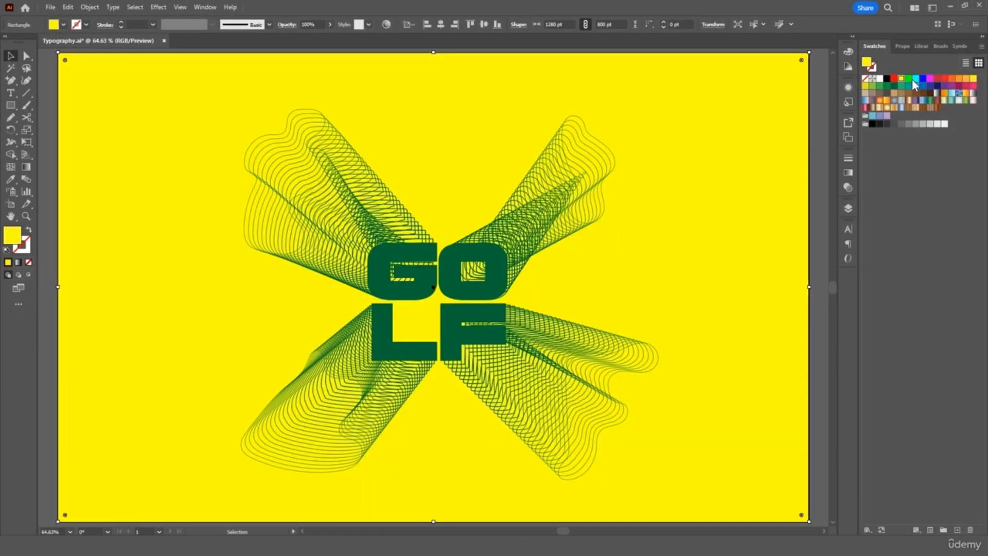
# Step: Try several solid and gradient swatches on the background rectangle, ending with the yellow-to-red radial gradient
pyautogui.click(923, 79)
pyautogui.click(930, 81)
pyautogui.click(952, 80)
pyautogui.click(963, 80)
pyautogui.click(973, 80)
pyautogui.click(866, 86)
pyautogui.click(874, 86)
pyautogui.click(879, 87)
pyautogui.click(880, 101)
pyautogui.click(887, 101)
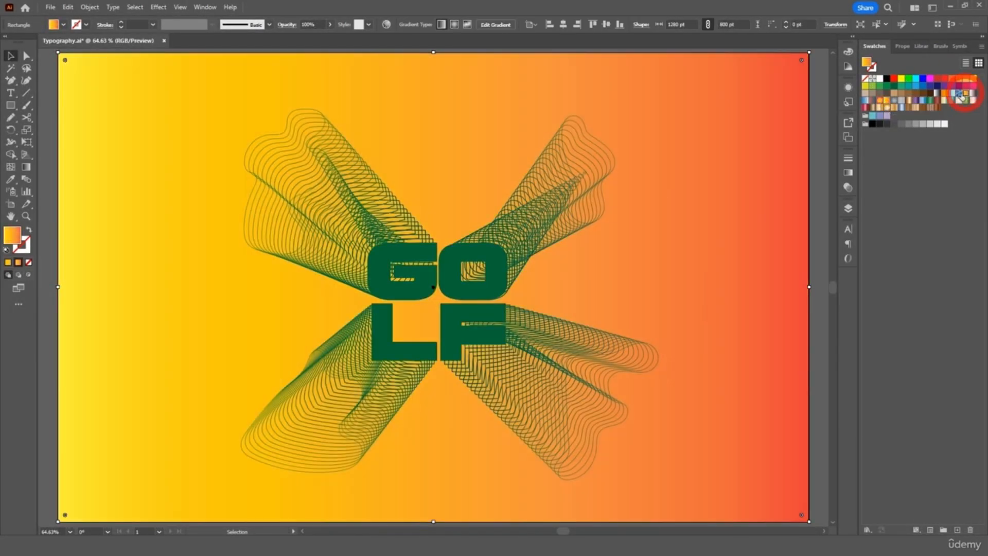
pyautogui.click(894, 101)
pyautogui.click(880, 101)
pyautogui.click(46, 67)
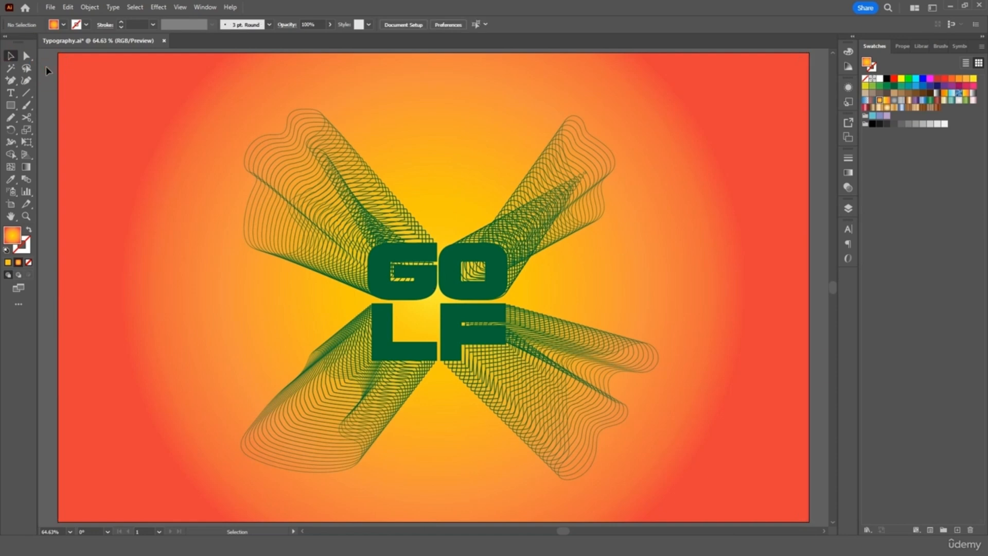
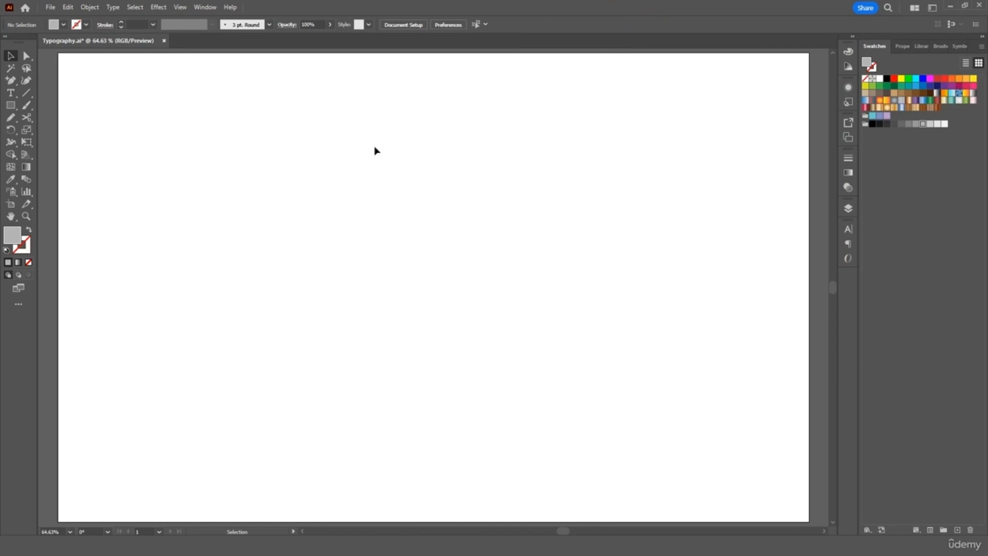
# Step: Add the text GOLF to the empty artboard, enlarge it to about 190 pt and place it near the center
pyautogui.press('t')
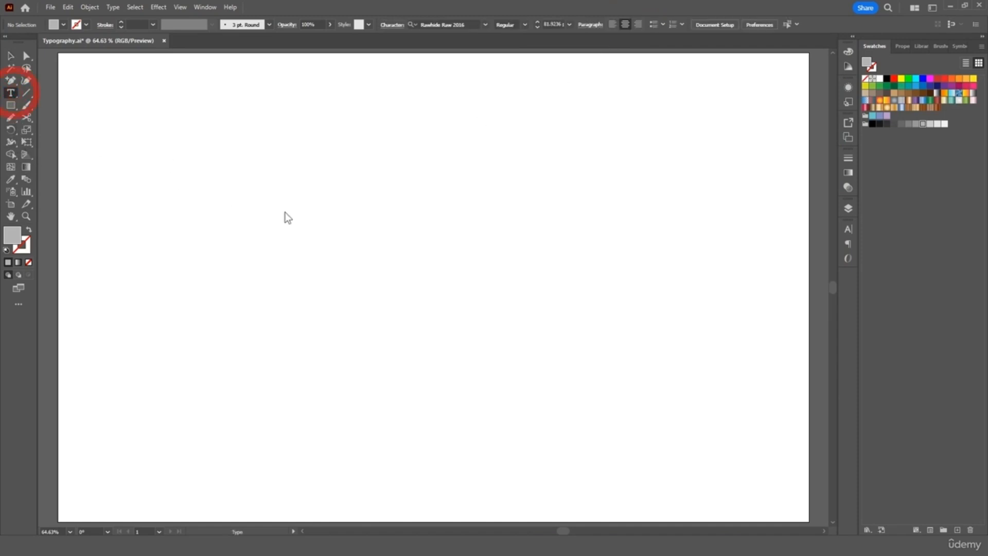
pyautogui.click(403, 254)
pyautogui.write('GOLF')
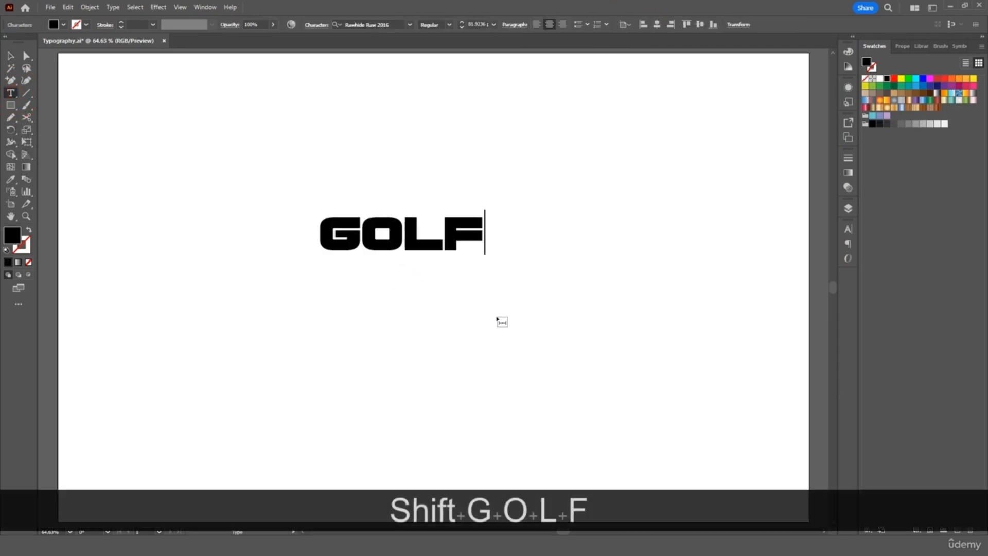
pyautogui.click(13, 59)
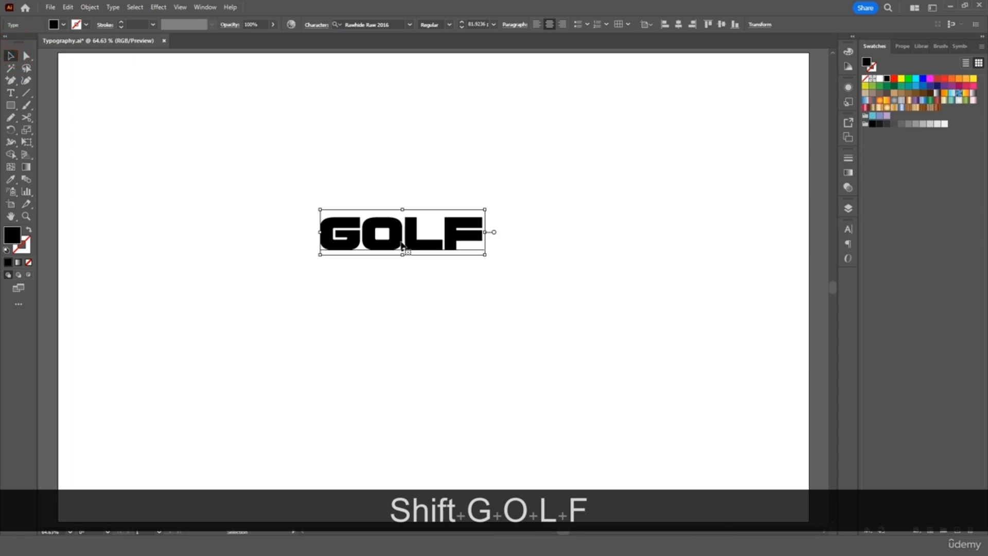
pyautogui.moveTo(485, 255); pyautogui.dragTo(703, 426)
pyautogui.moveTo(647, 297); pyautogui.dragTo(567, 283)
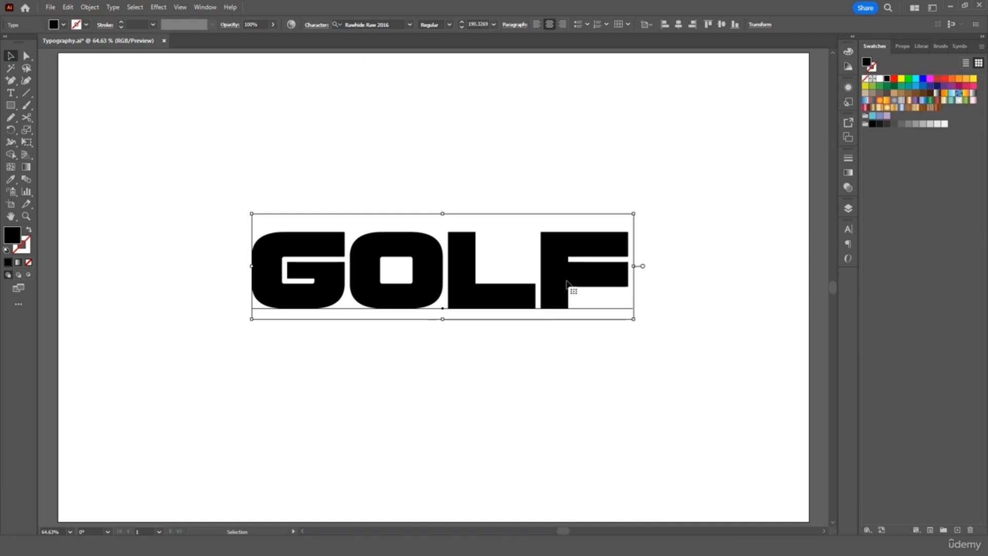
# Step: Expand the GOLF text with Object and Fill included and ungroup it into separate letters
pyautogui.click(89, 8)
pyautogui.click(117, 137)
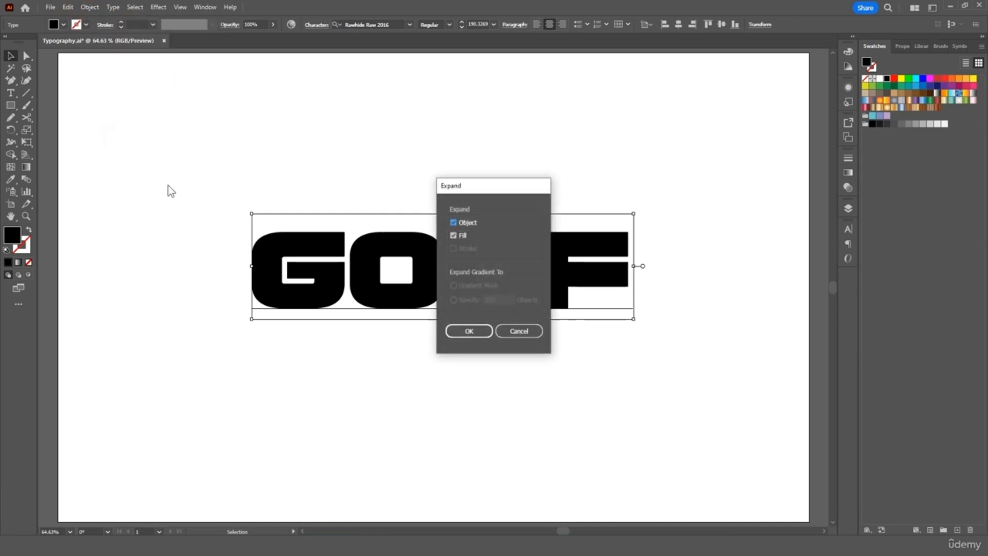
pyautogui.click(464, 333)
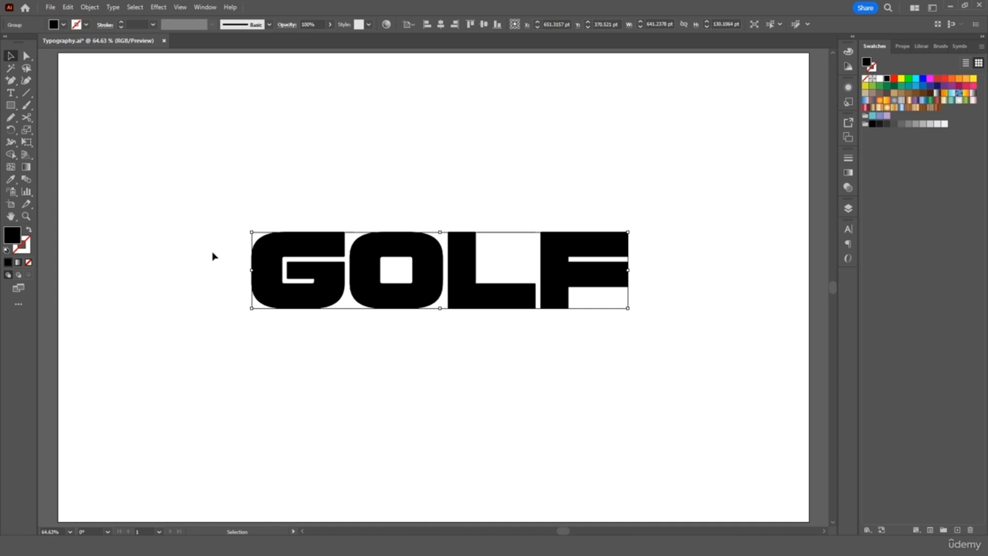
pyautogui.click(89, 7)
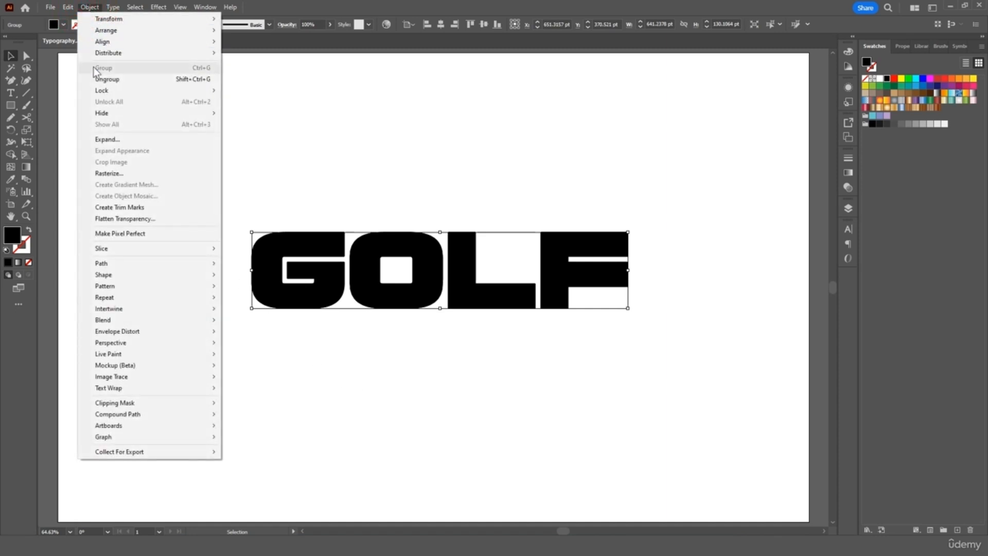
pyautogui.click(99, 81)
pyautogui.click(205, 269)
# Step: Move the separate letter G away from the word and undo the move
pyautogui.moveTo(269, 271); pyautogui.dragTo(201, 245)
pyautogui.hotkey('ctrl', 'z')
pyautogui.click(383, 409)
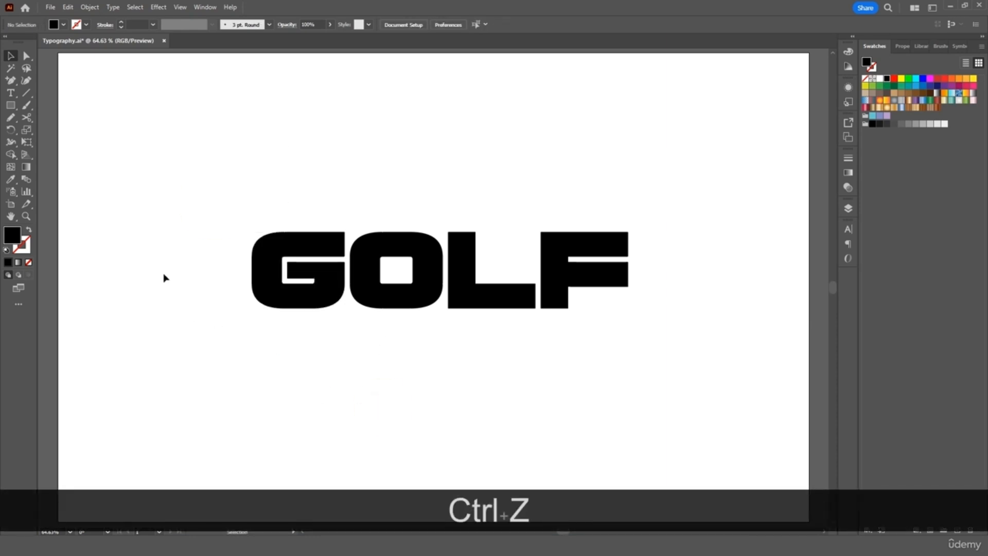
# Step: Draw a rectangle about 651 × 189 pt above the GOLF letters and fill it with light gray
pyautogui.moveTo(14, 106); pyautogui.dragTo(37, 106)
pyautogui.moveTo(246, 110); pyautogui.dragTo(628, 220)
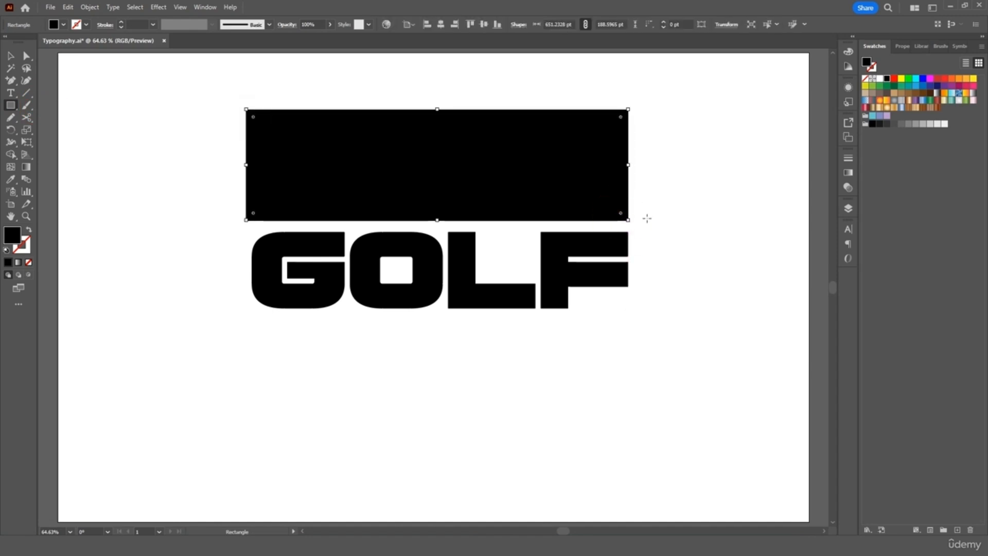
pyautogui.click(903, 124)
pyautogui.click(916, 124)
pyautogui.click(923, 124)
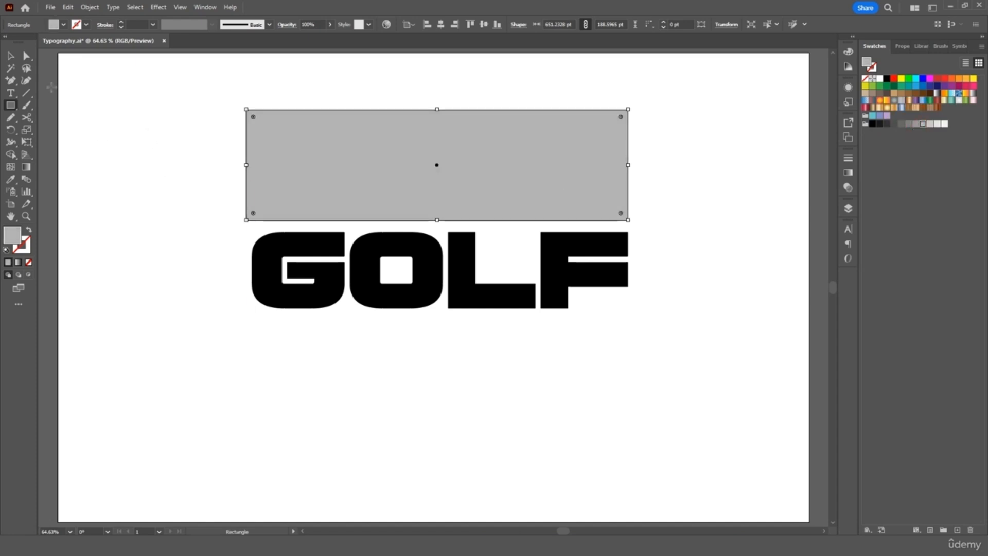
# Step: Move the gray rectangle over the GOLF letters and lower its opacity to 40%
pyautogui.click(12, 56)
pyautogui.moveTo(503, 148); pyautogui.dragTo(504, 263)
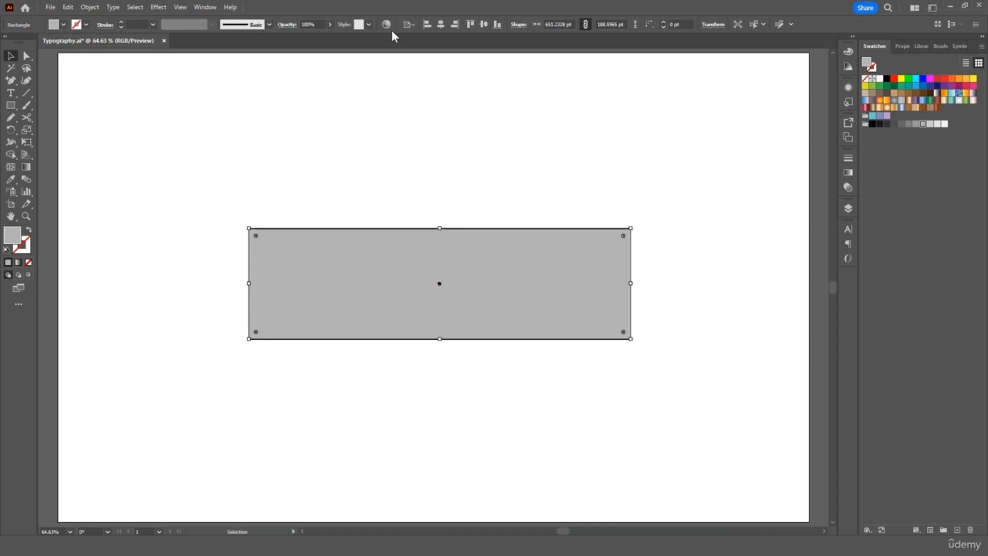
pyautogui.click(331, 24)
pyautogui.click(306, 37)
# Step: Resize the semi-transparent rectangle to about 641 × 130 pt so its four edges match the outer edges of the GOLF letters
pyautogui.moveTo(440, 339); pyautogui.dragTo(439, 309)
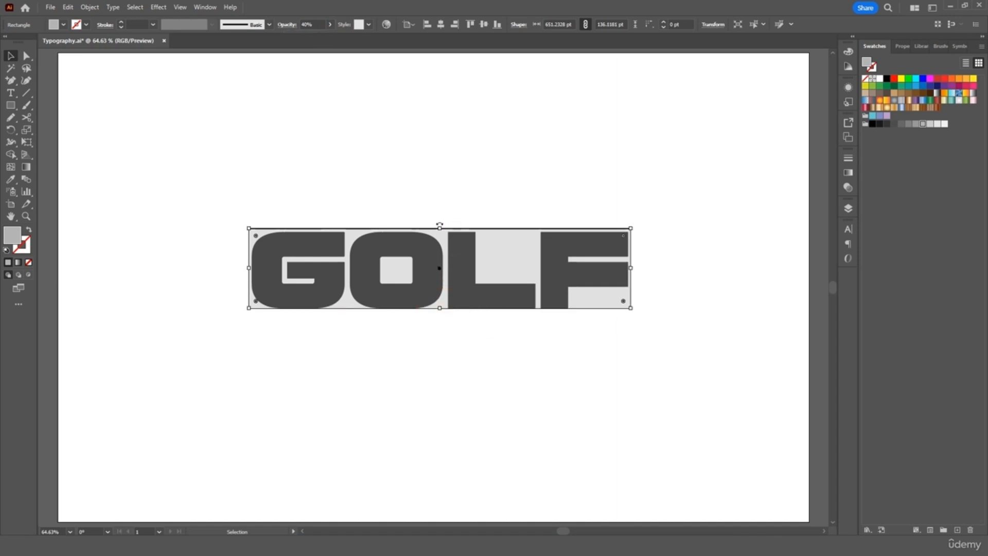
pyautogui.moveTo(440, 229); pyautogui.dragTo(440, 232)
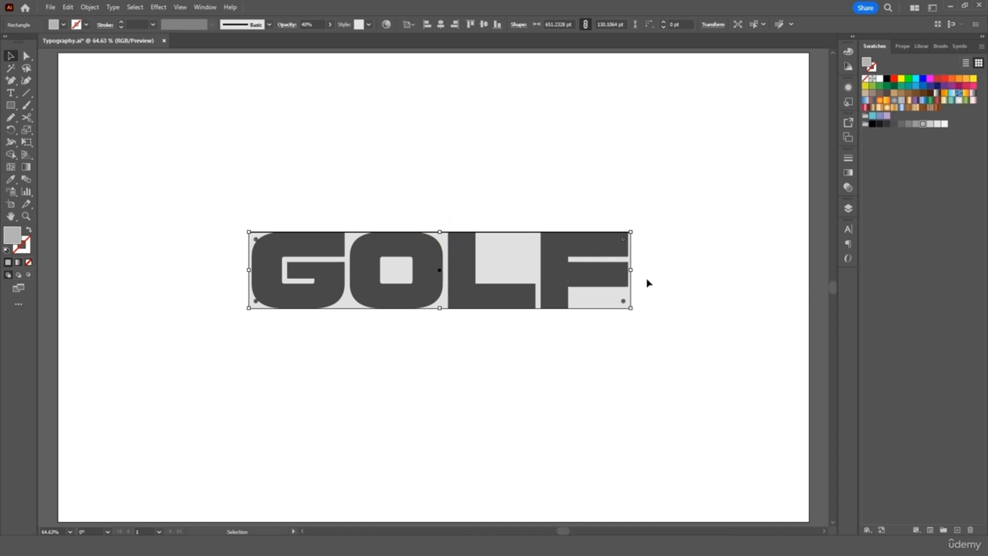
pyautogui.moveTo(631, 270); pyautogui.dragTo(628, 270)
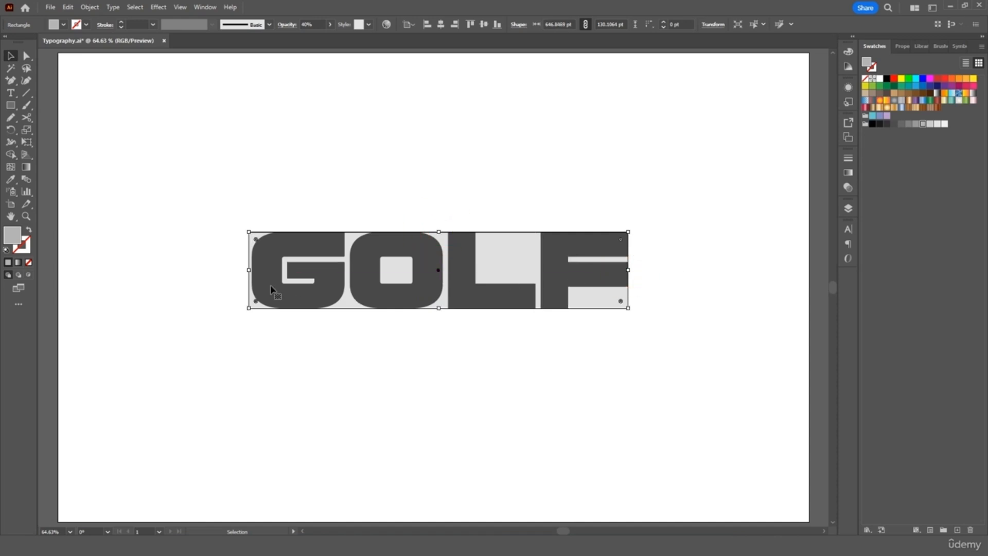
pyautogui.moveTo(249, 269); pyautogui.dragTo(252, 270)
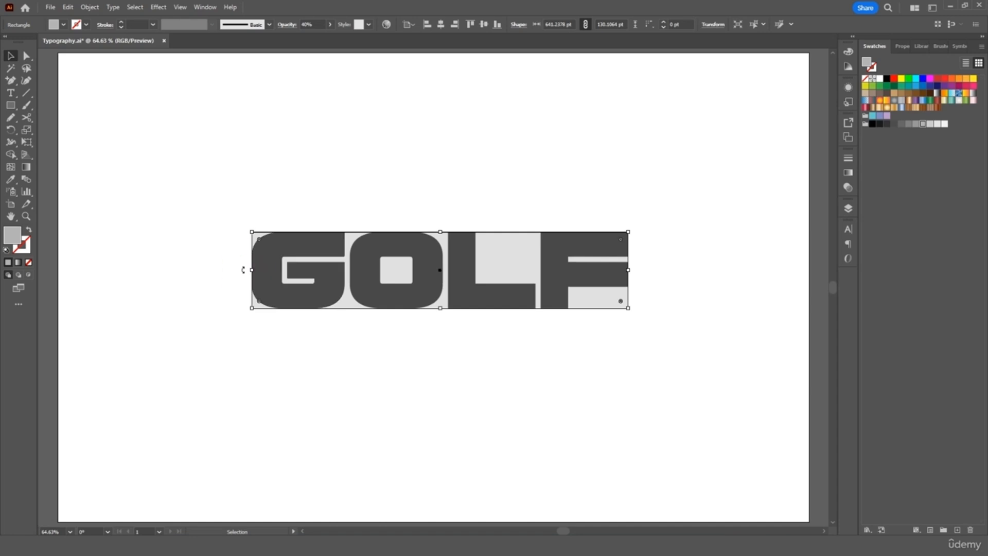
# Step: Split the rectangle over the GOLF letters into a grid of 5 rows
pyautogui.click(208, 260)
pyautogui.click(509, 256)
pyautogui.click(90, 7)
pyautogui.click(138, 264)
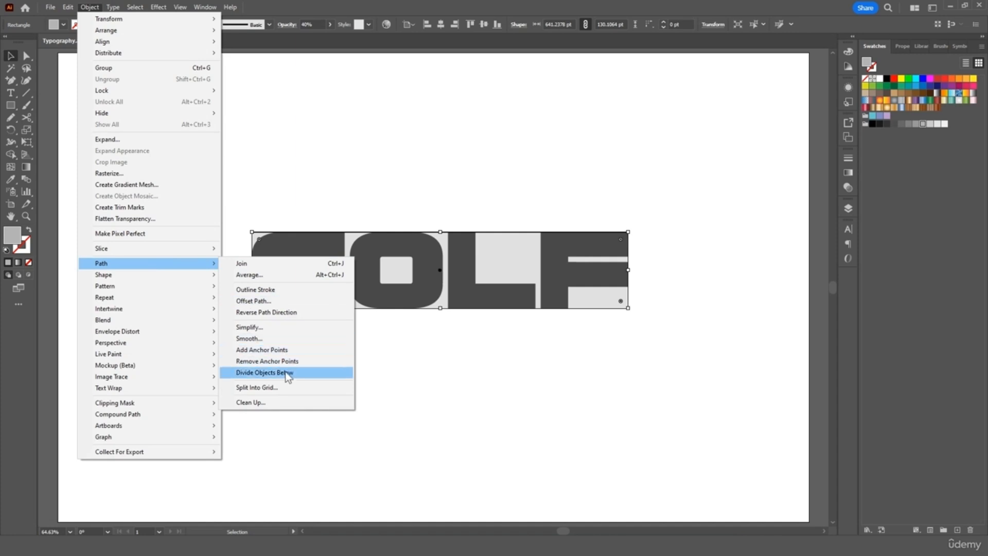
pyautogui.click(283, 388)
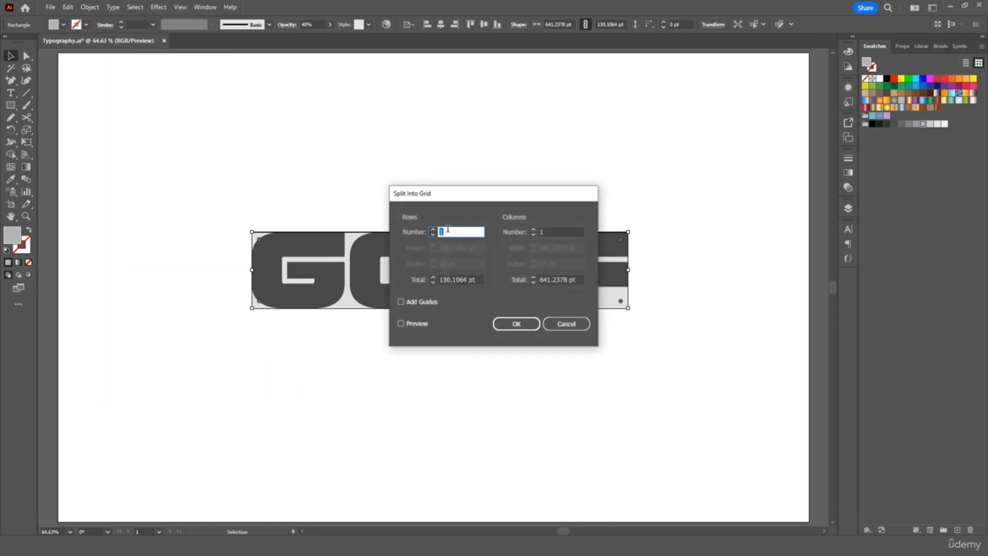
pyautogui.write('5')
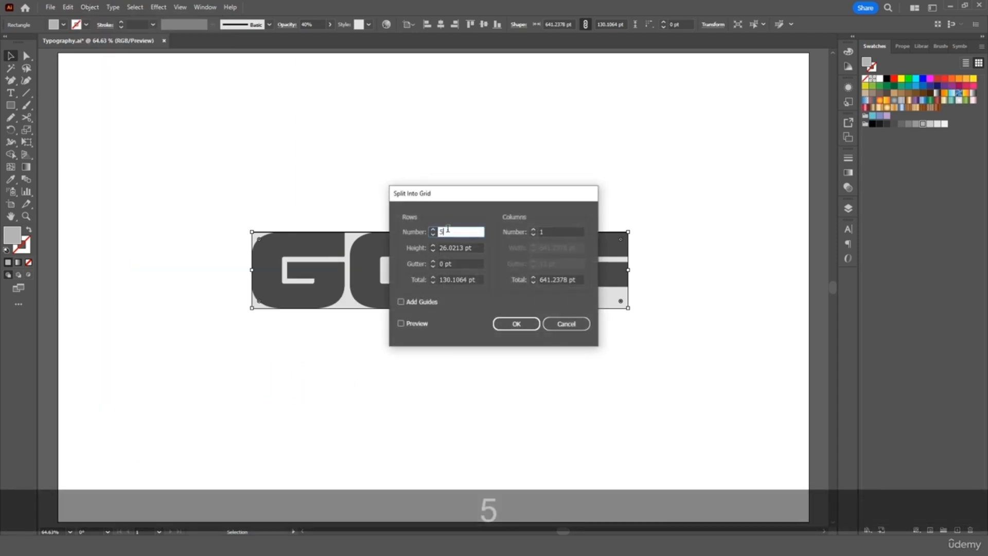
pyautogui.click(526, 328)
pyautogui.click(487, 341)
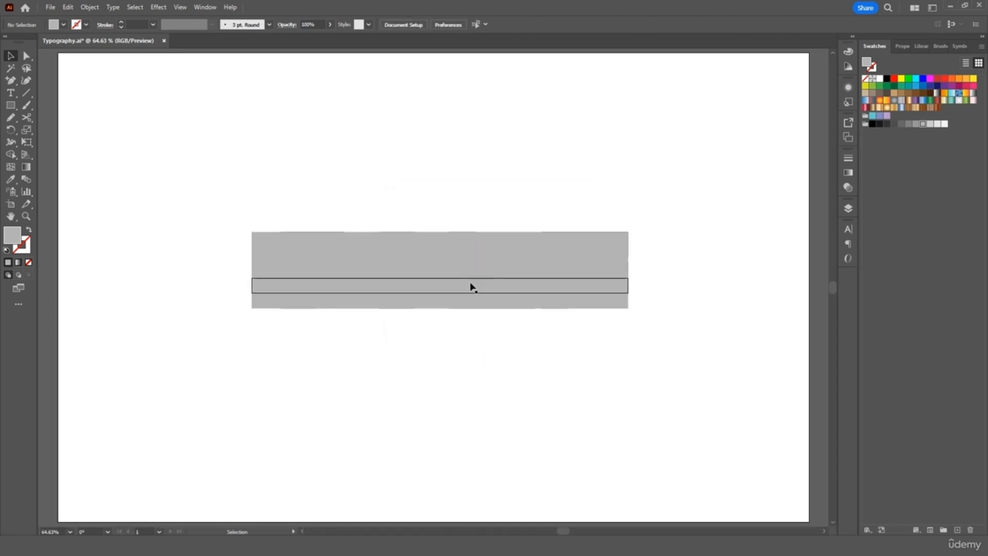
# Step: Divide the GOLF letters and the five row strips into separate pieces with the Pathfinder Divide operation
pyautogui.moveTo(663, 189); pyautogui.dragTo(175, 370)
pyautogui.click(208, 8)
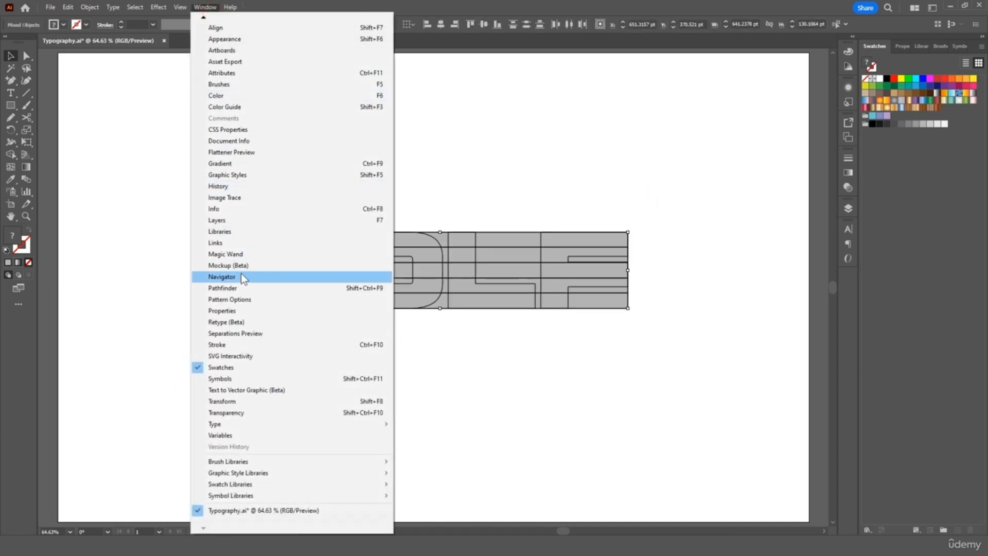
pyautogui.click(242, 288)
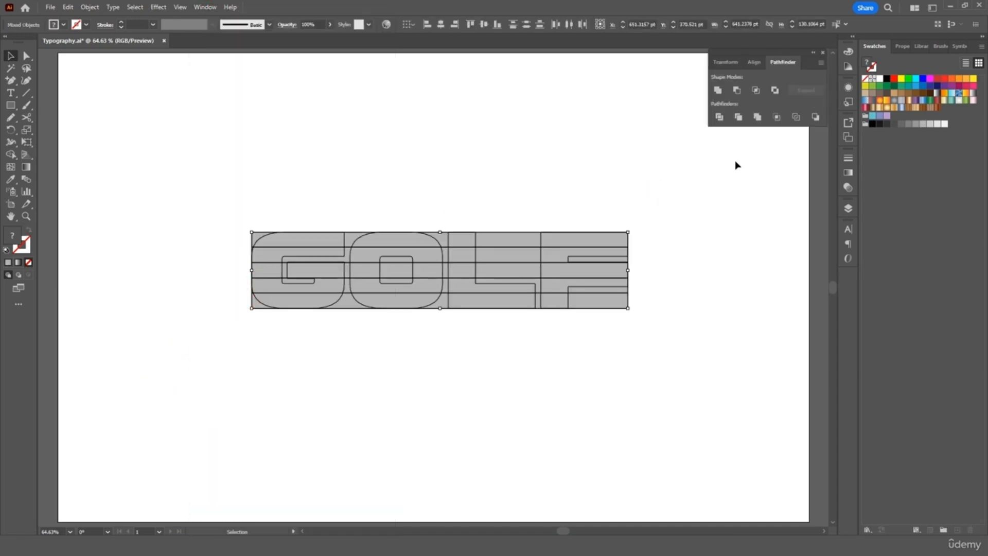
pyautogui.click(719, 121)
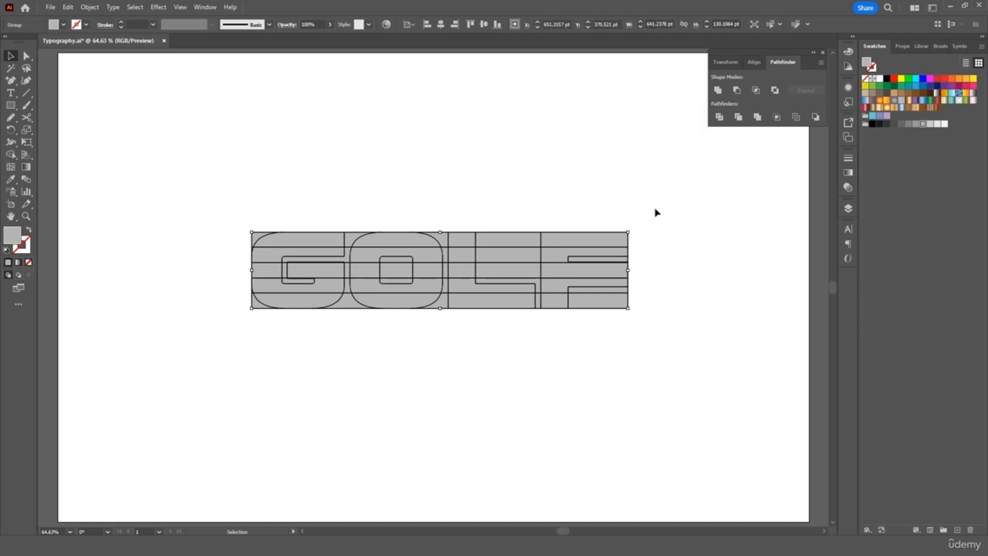
pyautogui.click(537, 174)
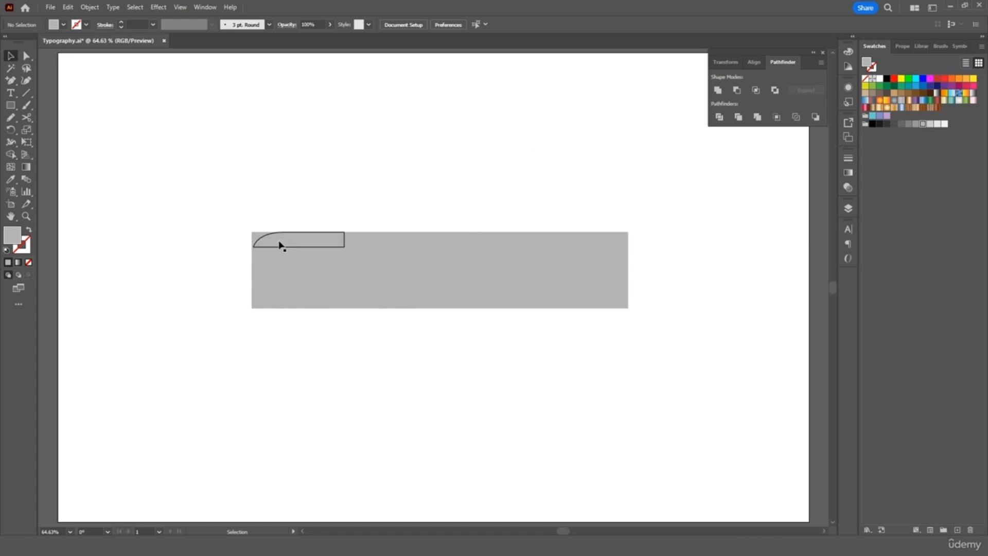
# Step: Ungroup the divided artwork into individual pieces and deselect them
pyautogui.click(343, 248)
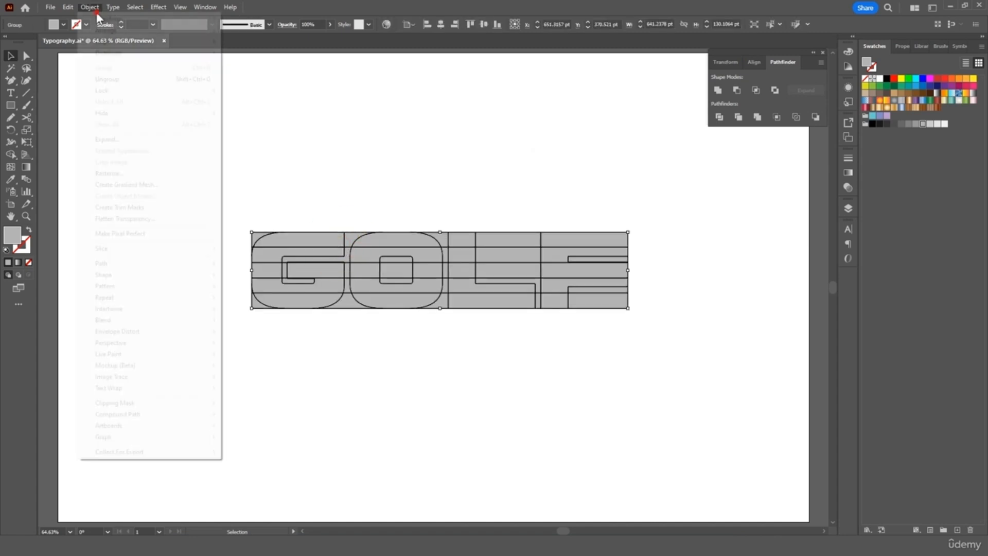
pyautogui.click(90, 7)
pyautogui.click(106, 78)
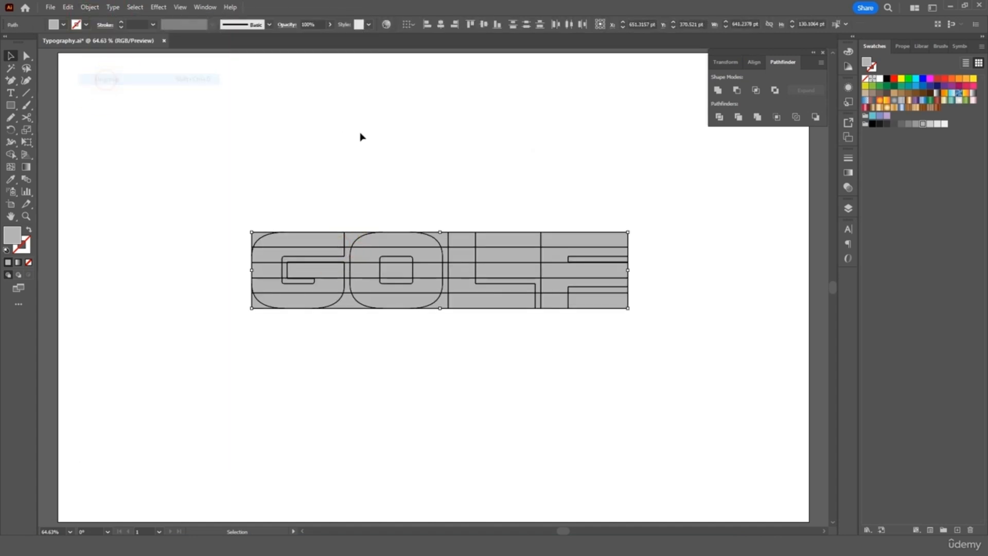
pyautogui.click(359, 132)
# Step: Select the stripe pieces that form the letters G, O, L and F and place a copy of them below the gray block
pyautogui.click(316, 236)
pyautogui.keyDown('shift'); pyautogui.click(263, 251); pyautogui.keyUp('shift')
pyautogui.keyDown('shift'); pyautogui.click(265, 271); pyautogui.keyUp('shift')
pyautogui.keyDown('shift'); pyautogui.click(265, 290); pyautogui.keyUp('shift')
pyautogui.keyDown('shift'); pyautogui.click(283, 305); pyautogui.keyUp('shift')
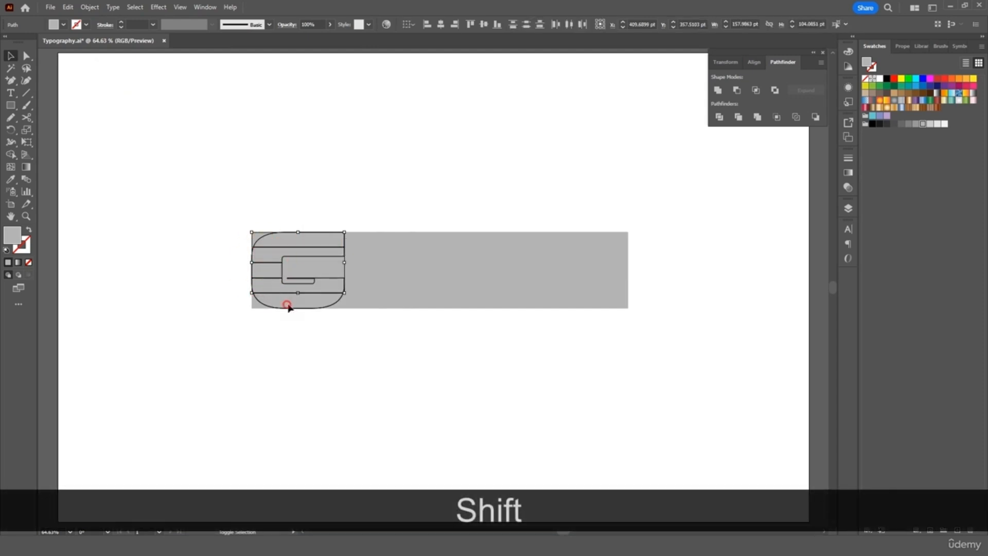
pyautogui.keyDown('shift'); pyautogui.click(375, 298); pyautogui.keyUp('shift')
pyautogui.keyDown('shift'); pyautogui.click(368, 276); pyautogui.keyUp('shift')
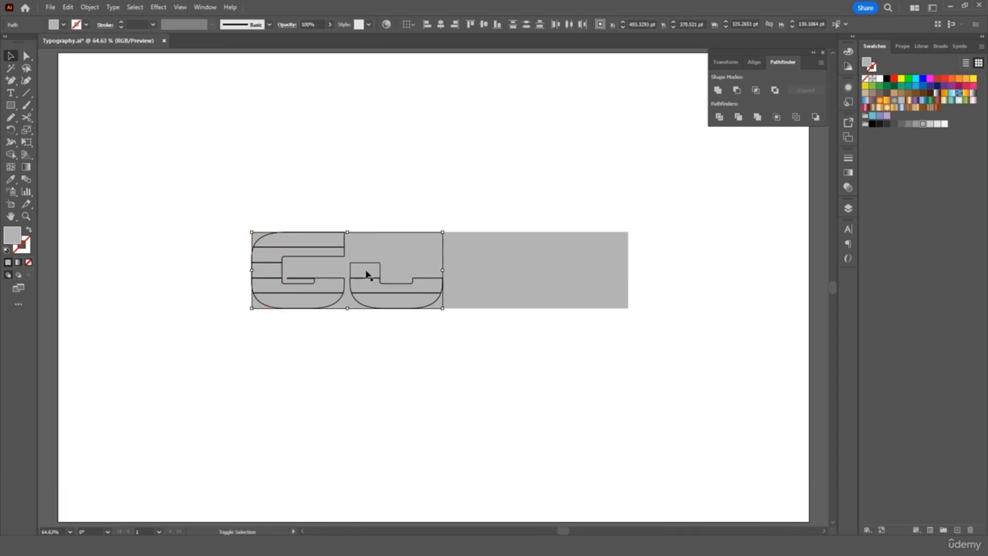
pyautogui.keyDown('shift'); pyautogui.click(366, 254); pyautogui.keyUp('shift')
pyautogui.keyDown('shift'); pyautogui.click(383, 238); pyautogui.keyUp('shift')
pyautogui.keyDown('shift'); pyautogui.click(431, 272); pyautogui.keyUp('shift')
pyautogui.keyDown('shift'); pyautogui.click(470, 270); pyautogui.keyUp('shift')
pyautogui.keyDown('shift'); pyautogui.click(466, 258); pyautogui.keyUp('shift')
pyautogui.keyDown('shift'); pyautogui.click(467, 246); pyautogui.keyUp('shift')
pyautogui.keyDown('shift'); pyautogui.click(464, 237); pyautogui.keyUp('shift')
pyautogui.keyDown('shift'); pyautogui.click(465, 254); pyautogui.keyUp('shift')
pyautogui.keyDown('shift'); pyautogui.click(465, 289); pyautogui.keyUp('shift')
pyautogui.keyDown('shift'); pyautogui.click(466, 298); pyautogui.keyUp('shift')
pyautogui.keyDown('shift'); pyautogui.click(554, 301); pyautogui.keyUp('shift')
pyautogui.keyDown('shift'); pyautogui.click(555, 289); pyautogui.keyUp('shift')
pyautogui.keyDown('shift'); pyautogui.click(554, 281); pyautogui.keyUp('shift')
pyautogui.keyDown('shift'); pyautogui.click(554, 272); pyautogui.keyUp('shift')
pyautogui.keyDown('shift'); pyautogui.click(554, 258); pyautogui.keyUp('shift')
pyautogui.keyDown('shift'); pyautogui.click(552, 238); pyautogui.keyUp('shift')
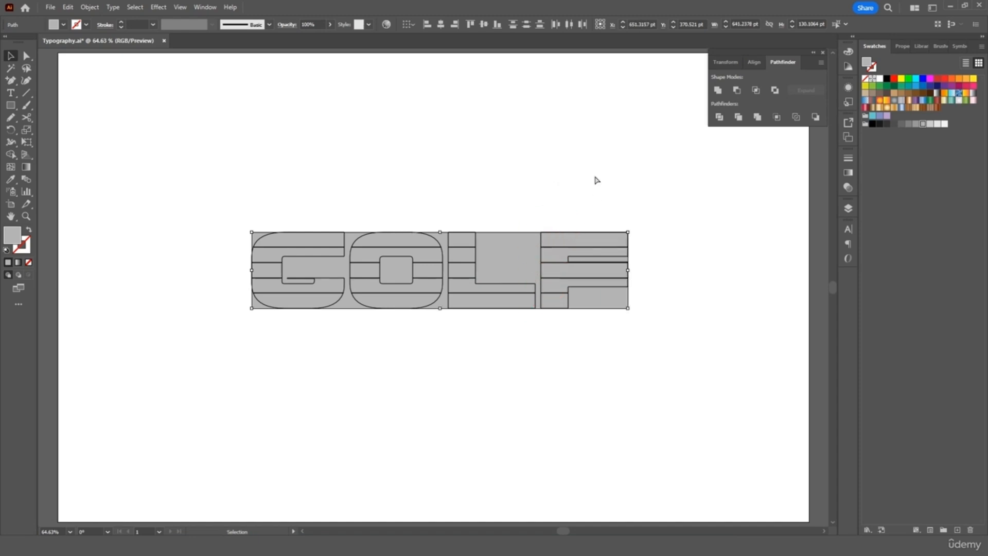
pyautogui.hotkey('ctrl', 'c')
pyautogui.hotkey('ctrl', 'v')
pyautogui.moveTo(554, 330); pyautogui.dragTo(559, 431)
pyautogui.click(648, 344)
# Step: Copy the missing middle crossbar piece of the G from the gray block and place it inside the copied G
pyautogui.moveTo(669, 205); pyautogui.dragTo(217, 322)
pyautogui.click(278, 325)
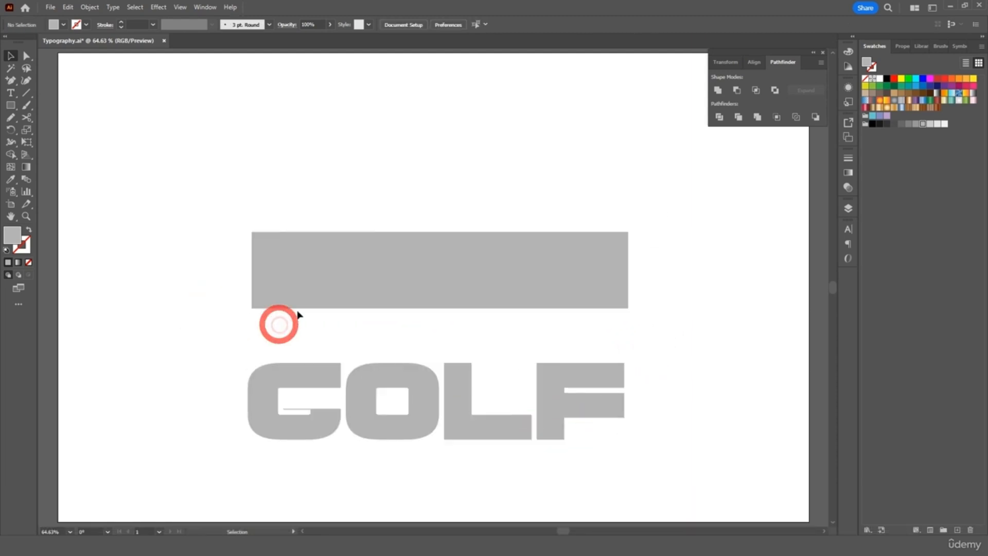
pyautogui.click(316, 274)
pyautogui.hotkey('ctrl', 'c')
pyautogui.hotkey('ctrl', 'v')
pyautogui.moveTo(423, 289); pyautogui.dragTo(300, 405)
# Step: Delete the original gray block of divided pieces above the copied letters and close the Pathfinder controls
pyautogui.moveTo(651, 196); pyautogui.dragTo(240, 323)
pyautogui.press('Delete')
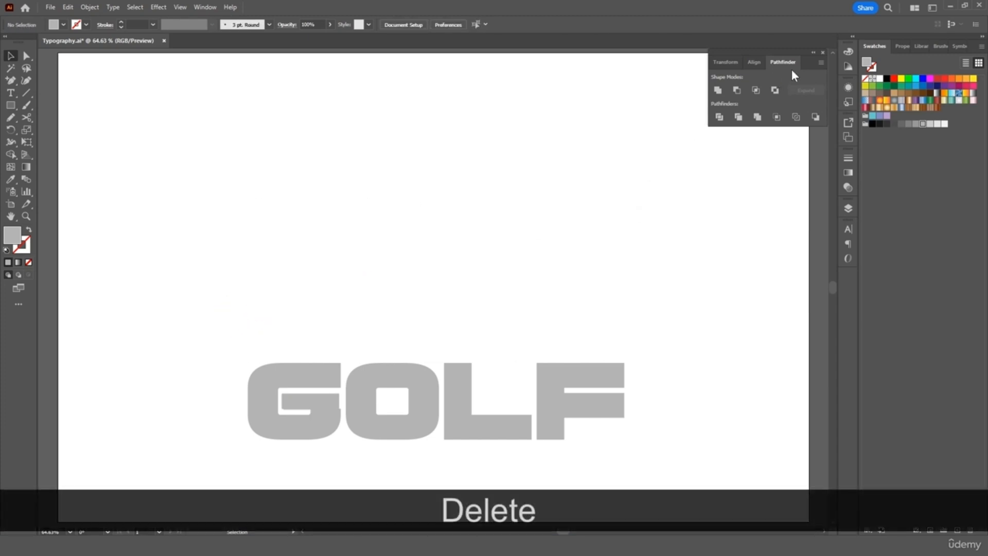
pyautogui.click(824, 53)
# Step: Move the striped GOLF letters up to the middle of the artboard and deselect them
pyautogui.moveTo(640, 300); pyautogui.dragTo(126, 499)
pyautogui.moveTo(428, 419); pyautogui.dragTo(432, 316)
pyautogui.press('a')
pyautogui.hotkey('ctrl', '=')
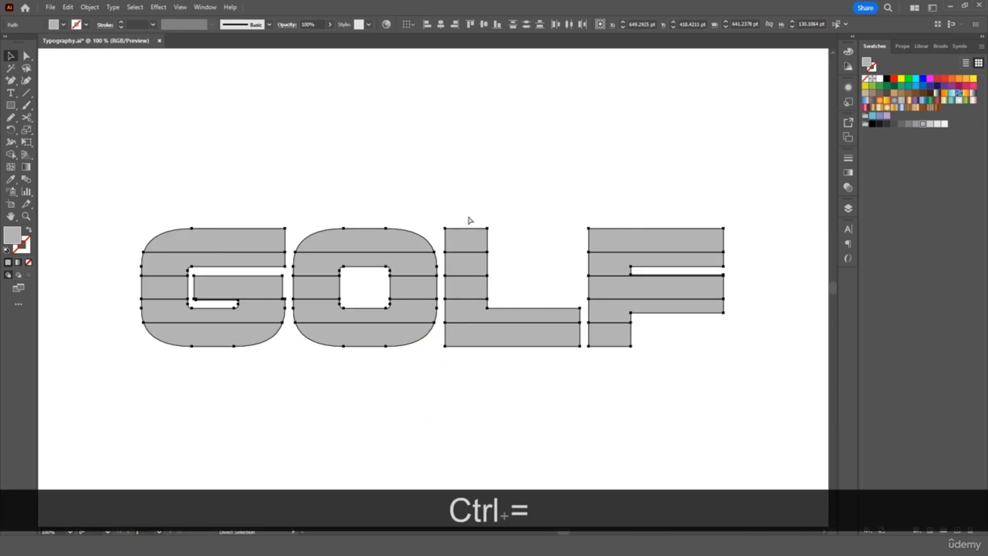
pyautogui.hotkey('ctrl', '=')
pyautogui.hotkey('ctrl', '-')
pyautogui.press('v')
pyautogui.click(346, 192)
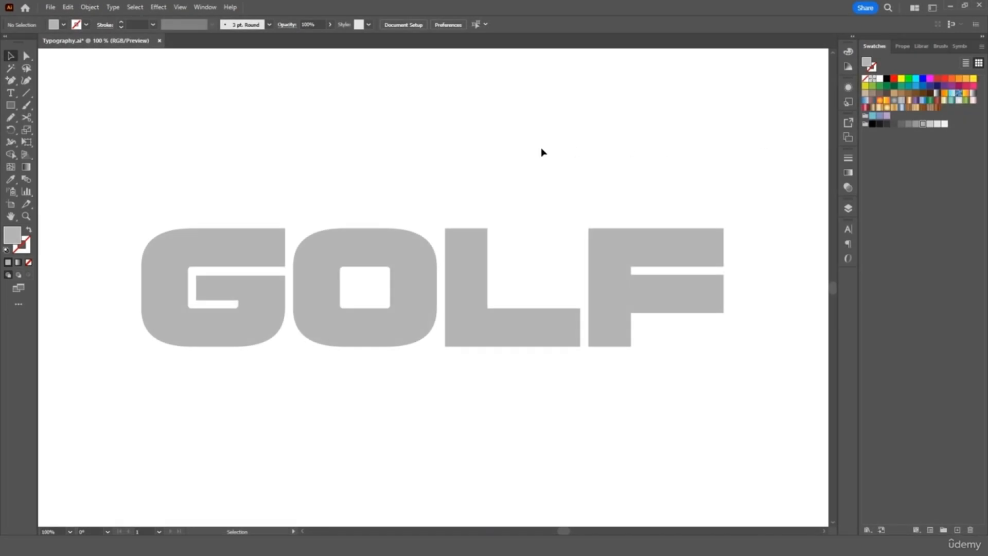
# Step: Fill the first, third and fifth stripes of all four GOLF letters with dark green
pyautogui.click(266, 238)
pyautogui.keyDown('shift'); pyautogui.click(172, 287); pyautogui.keyUp('shift')
pyautogui.keyDown('shift'); pyautogui.click(221, 287); pyautogui.keyUp('shift')
pyautogui.keyDown('shift'); pyautogui.click(221, 335); pyautogui.keyUp('shift')
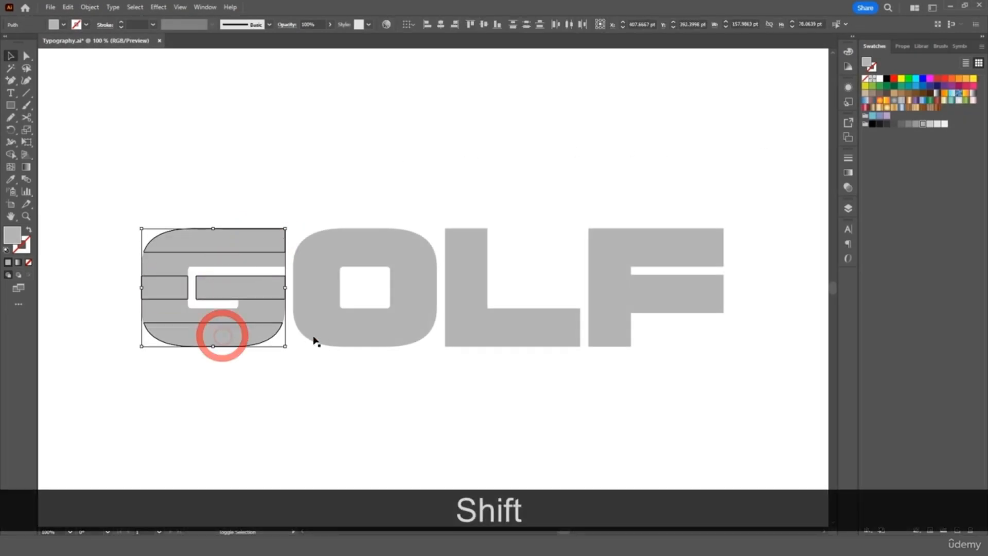
pyautogui.keyDown('shift'); pyautogui.click(348, 337); pyautogui.keyUp('shift')
pyautogui.keyDown('shift'); pyautogui.click(320, 287); pyautogui.keyUp('shift')
pyautogui.keyDown('shift'); pyautogui.click(408, 287); pyautogui.keyUp('shift')
pyautogui.keyDown('shift'); pyautogui.click(404, 238); pyautogui.keyUp('shift')
pyautogui.keyDown('shift'); pyautogui.click(462, 241); pyautogui.keyUp('shift')
pyautogui.keyDown('shift'); pyautogui.click(465, 285); pyautogui.keyUp('shift')
pyautogui.keyDown('shift'); pyautogui.click(465, 338); pyautogui.keyUp('shift')
pyautogui.keyDown('shift'); pyautogui.click(613, 338); pyautogui.keyUp('shift')
pyautogui.keyDown('shift'); pyautogui.click(616, 286); pyautogui.keyUp('shift')
pyautogui.keyDown('shift'); pyautogui.click(618, 245); pyautogui.keyUp('shift')
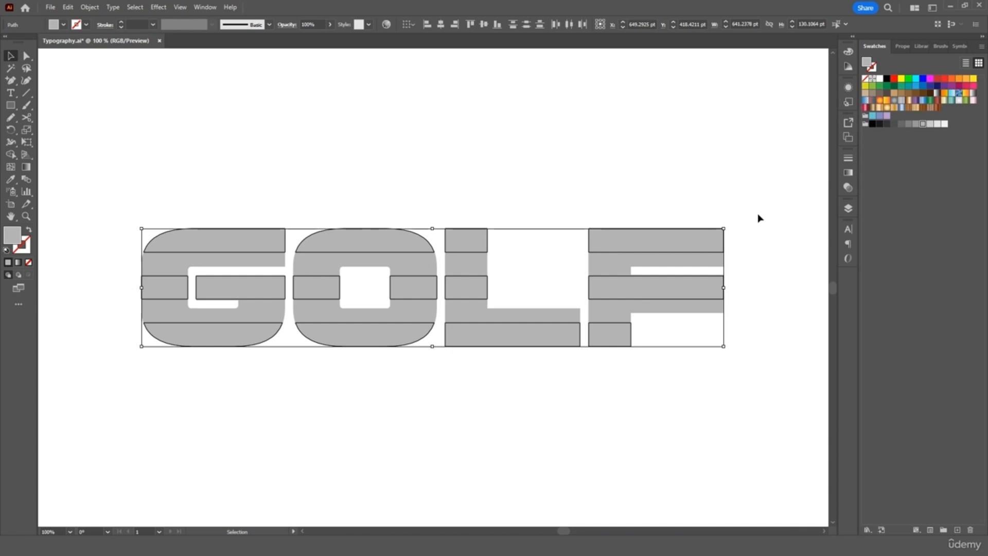
pyautogui.click(881, 86)
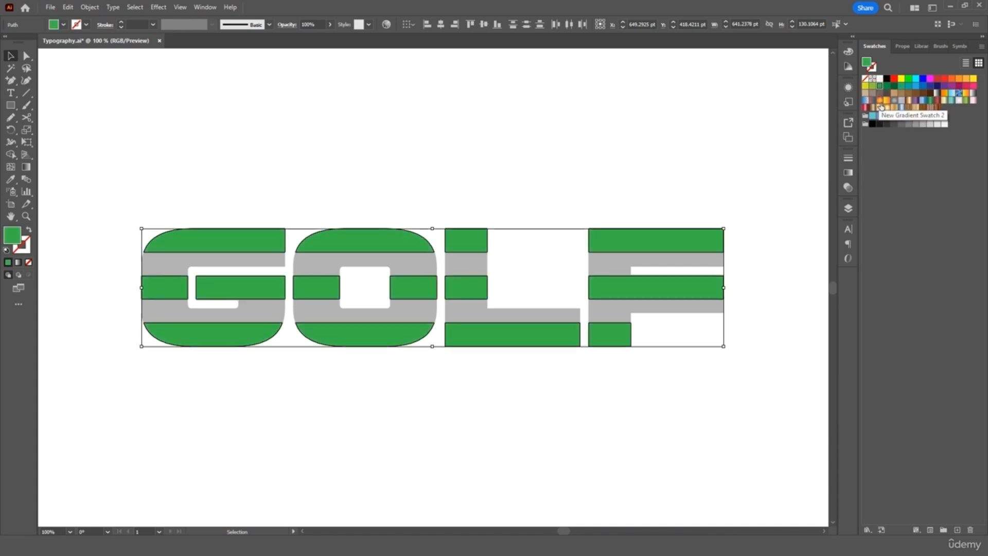
# Step: Fill the second and fourth stripes of all four GOLF letters with light yellow-green
pyautogui.click(607, 267)
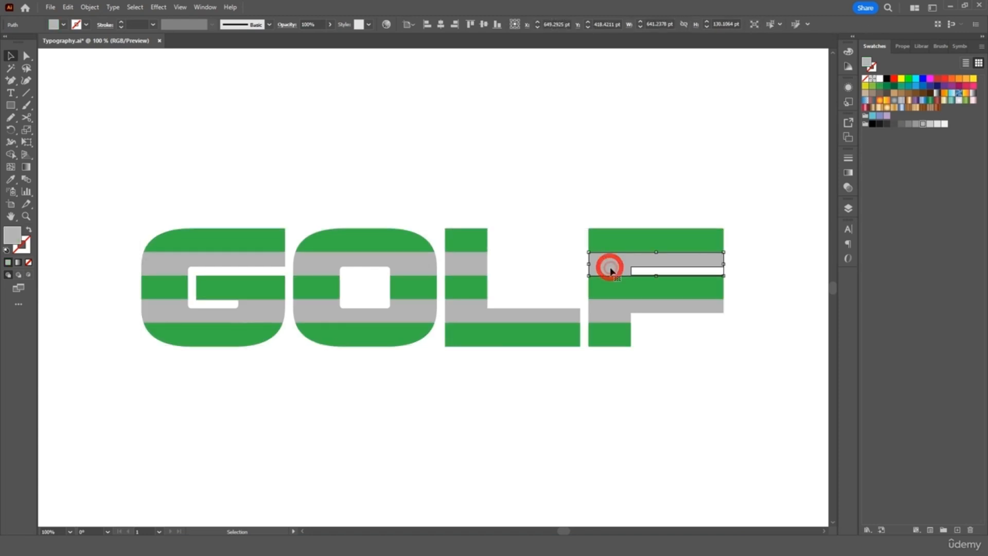
pyautogui.keyDown('shift'); pyautogui.click(470, 264); pyautogui.keyUp('shift')
pyautogui.keyDown('shift'); pyautogui.click(412, 266); pyautogui.keyUp('shift')
pyautogui.keyDown('shift'); pyautogui.click(249, 259); pyautogui.keyUp('shift')
pyautogui.keyDown('shift'); pyautogui.click(269, 318); pyautogui.keyUp('shift')
pyautogui.keyDown('shift'); pyautogui.click(338, 316); pyautogui.keyUp('shift')
pyautogui.keyDown('shift'); pyautogui.click(464, 322); pyautogui.keyUp('shift')
pyautogui.keyDown('shift'); pyautogui.click(609, 313); pyautogui.keyUp('shift')
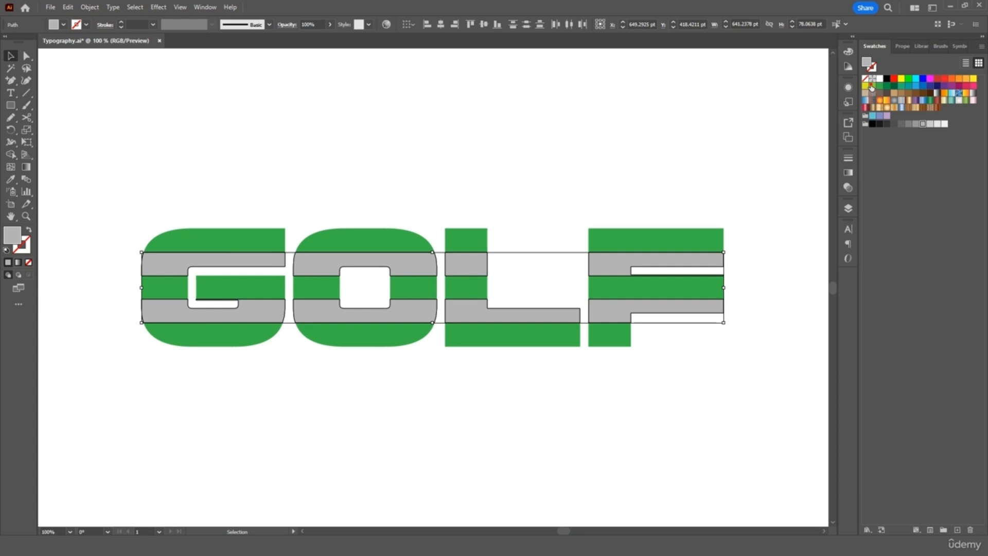
pyautogui.click(872, 86)
pyautogui.click(605, 146)
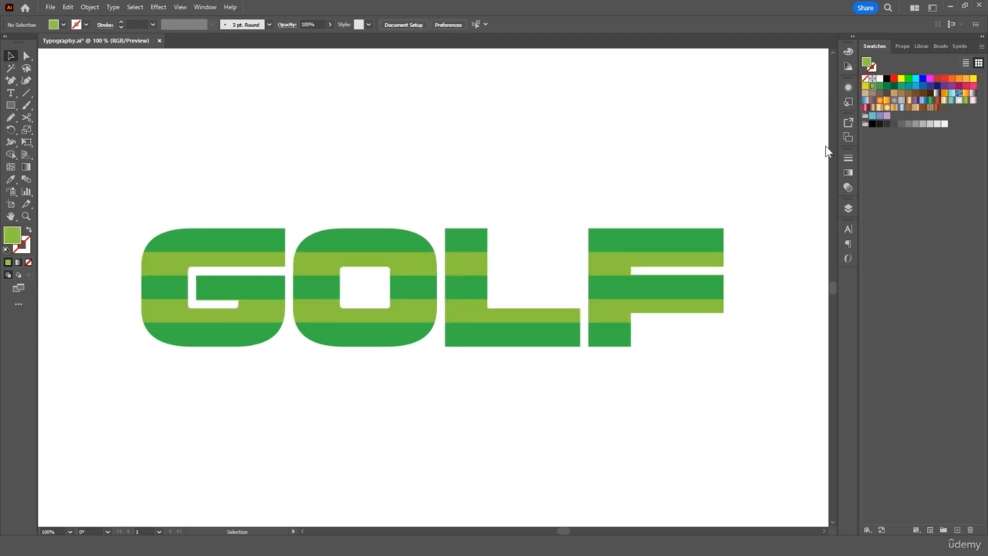
# Step: Select all the dark green stripes of the GOLF letters and apply the 3D and Materials Rotate effect to them
pyautogui.click(679, 238)
pyautogui.keyDown('shift'); pyautogui.click(471, 232); pyautogui.keyUp('shift')
pyautogui.keyDown('shift'); pyautogui.click(389, 233); pyautogui.keyUp('shift')
pyautogui.keyDown('shift'); pyautogui.click(255, 235); pyautogui.keyUp('shift')
pyautogui.keyDown('shift'); pyautogui.click(255, 289); pyautogui.keyUp('shift')
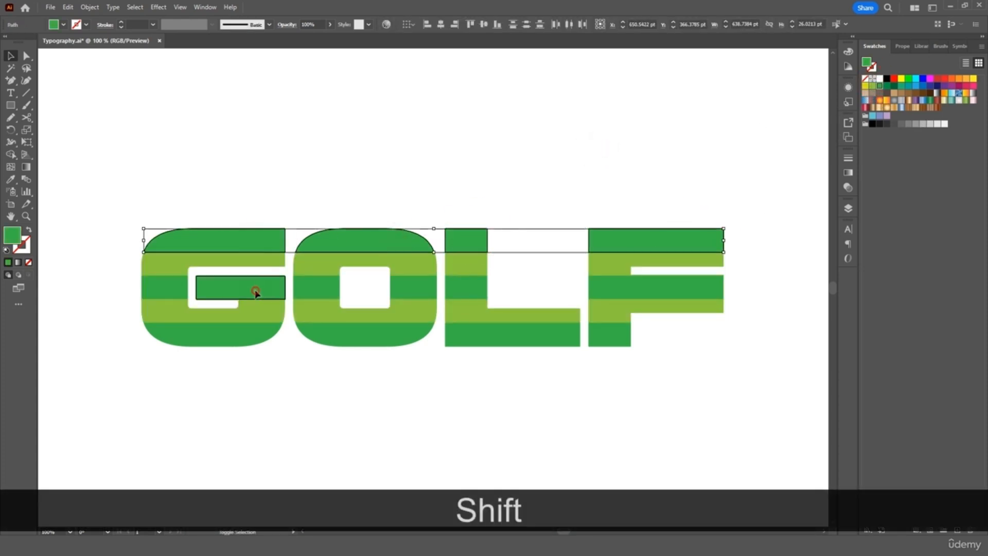
pyautogui.keyDown('shift'); pyautogui.click(171, 286); pyautogui.keyUp('shift')
pyautogui.keyDown('shift'); pyautogui.click(178, 337); pyautogui.keyUp('shift')
pyautogui.keyDown('shift'); pyautogui.click(326, 288); pyautogui.keyUp('shift')
pyautogui.keyDown('shift'); pyautogui.click(406, 287); pyautogui.keyUp('shift')
pyautogui.keyDown('shift'); pyautogui.click(398, 341); pyautogui.keyUp('shift')
pyautogui.keyDown('shift'); pyautogui.click(470, 340); pyautogui.keyUp('shift')
pyautogui.keyDown('shift'); pyautogui.click(474, 287); pyautogui.keyUp('shift')
pyautogui.keyDown('shift'); pyautogui.click(634, 291); pyautogui.keyUp('shift')
pyautogui.keyDown('shift'); pyautogui.click(629, 334); pyautogui.keyUp('shift')
pyautogui.keyDown('shift'); pyautogui.click(627, 334); pyautogui.keyUp('shift')
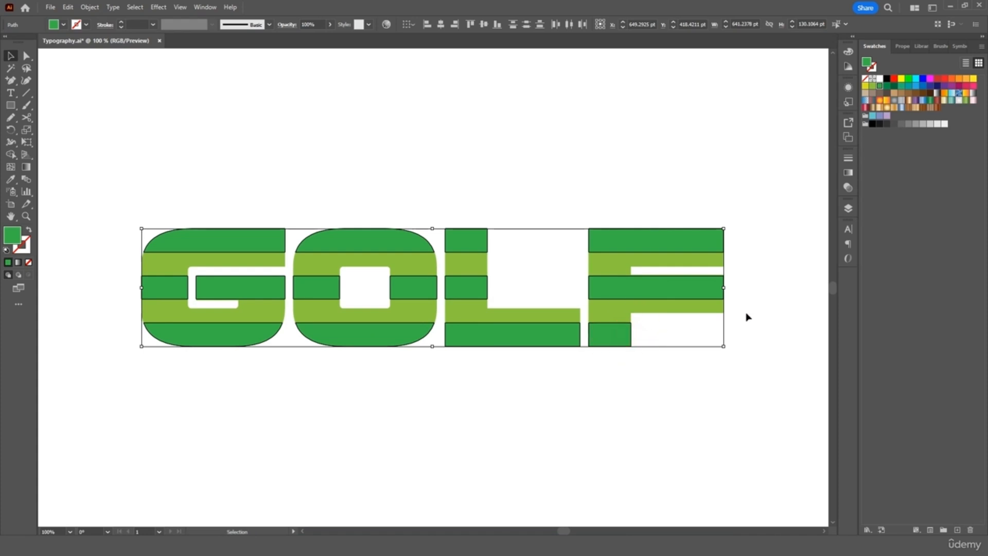
pyautogui.click(159, 7)
pyautogui.moveTo(185, 66)
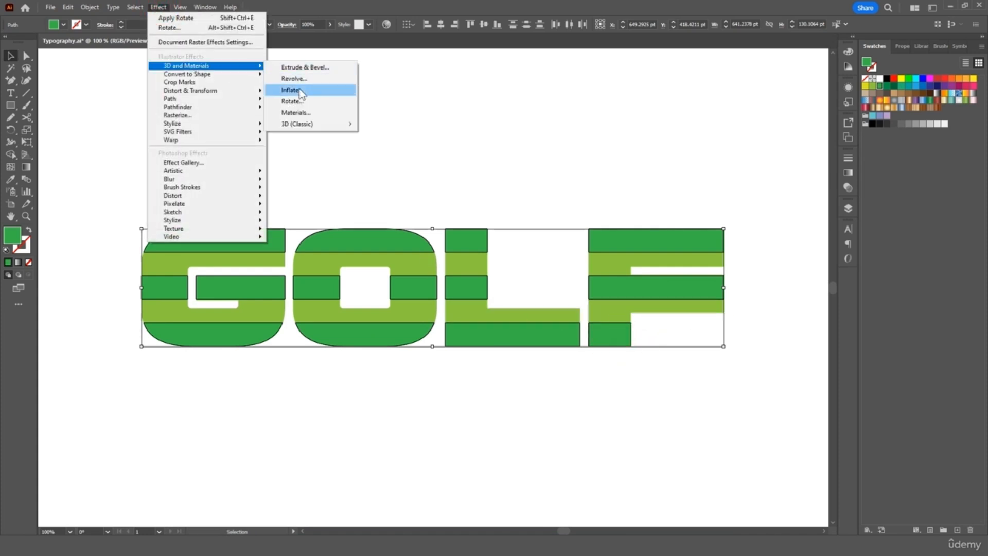
pyautogui.click(301, 104)
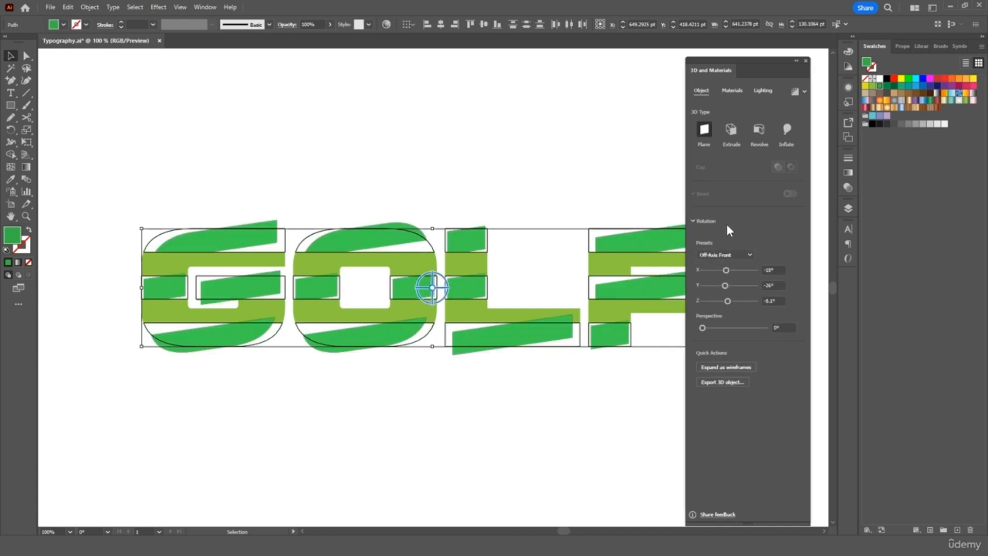
# Step: Set the rotation preset of the dark green stripes to Isometric Top and close the 3D settings
pyautogui.click(750, 253)
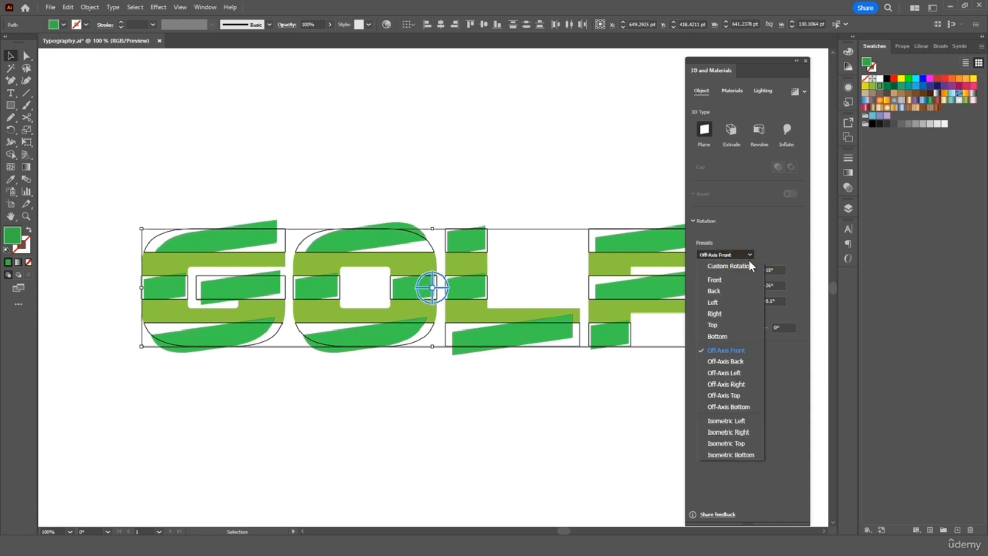
pyautogui.click(743, 444)
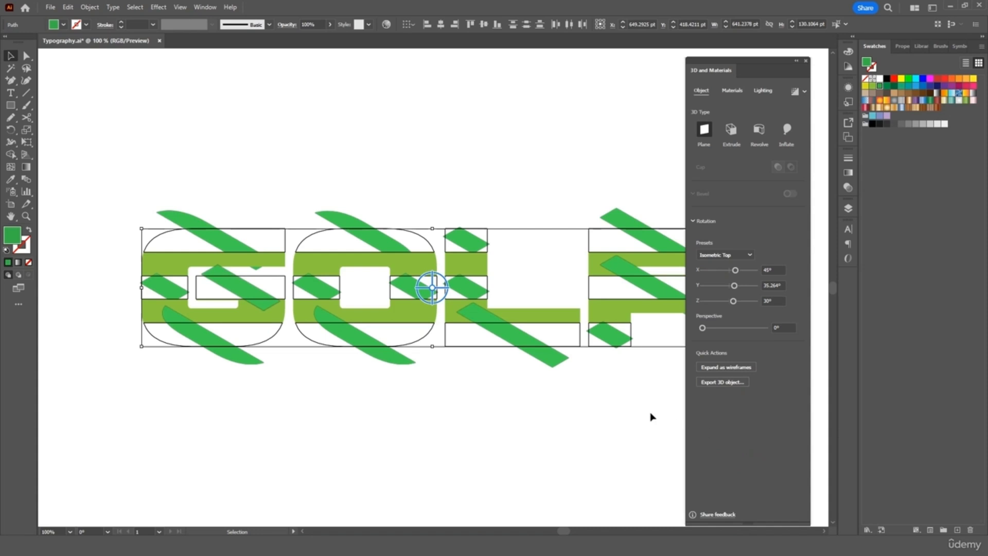
pyautogui.click(650, 161)
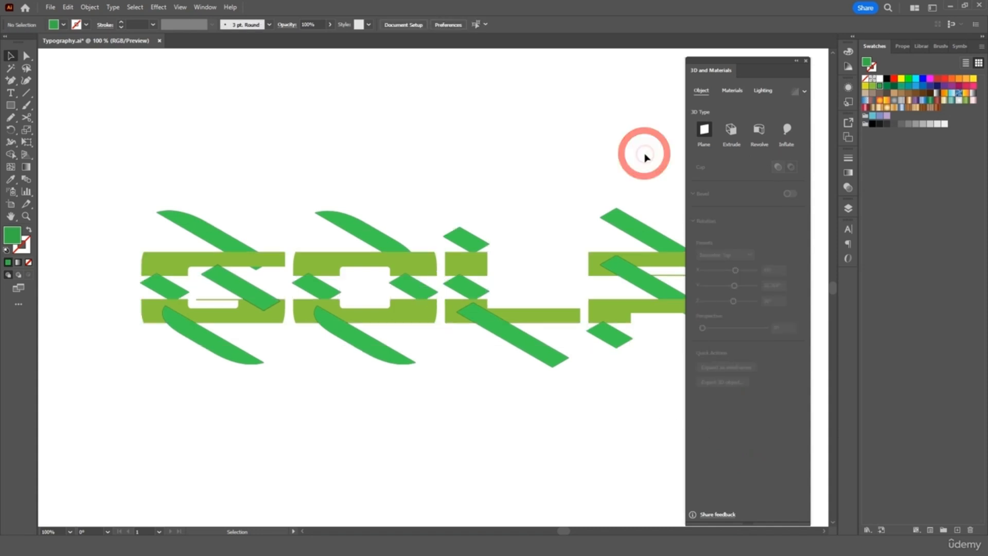
pyautogui.click(806, 61)
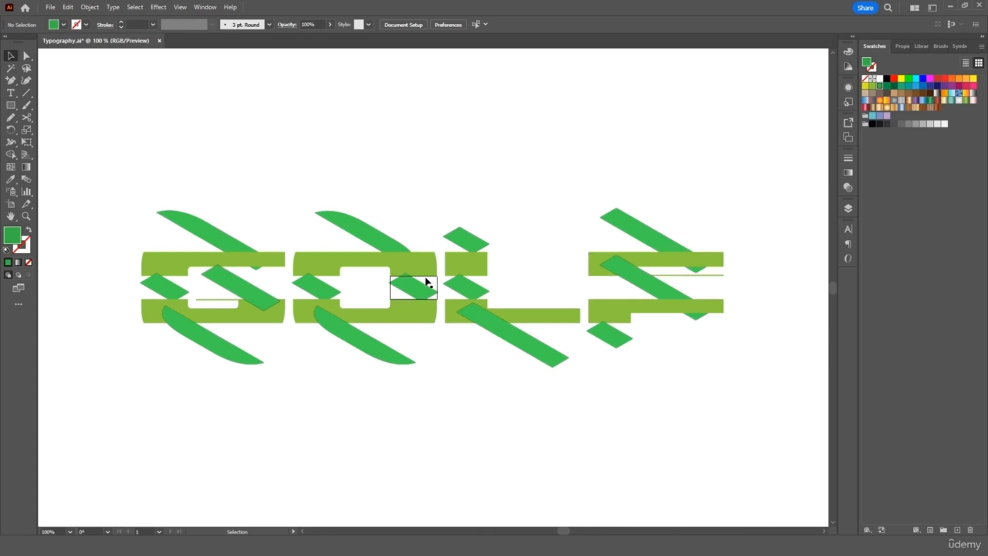
# Step: Select the light green stripes of the letters G and O
pyautogui.click(265, 252)
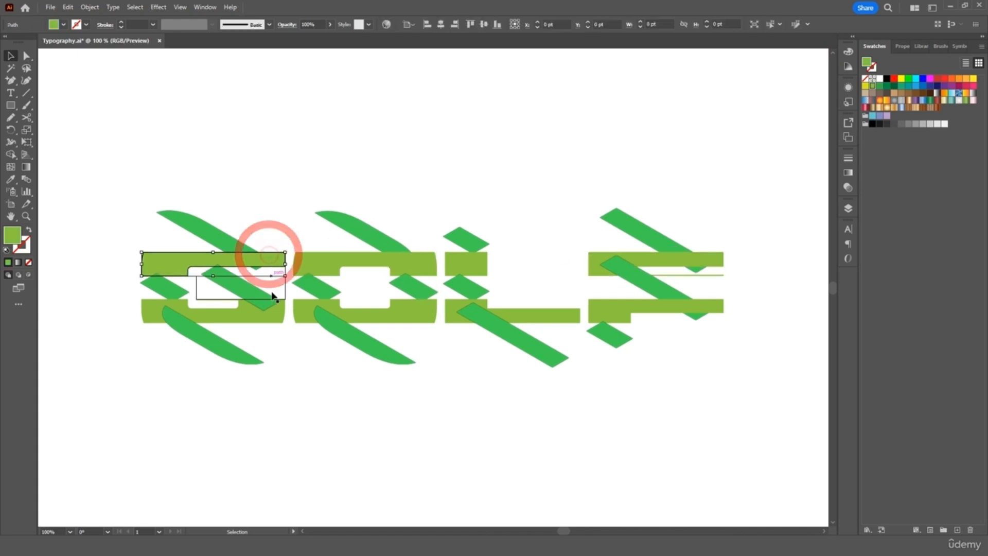
pyautogui.keyDown('shift'); pyautogui.click(348, 263); pyautogui.keyUp('shift')
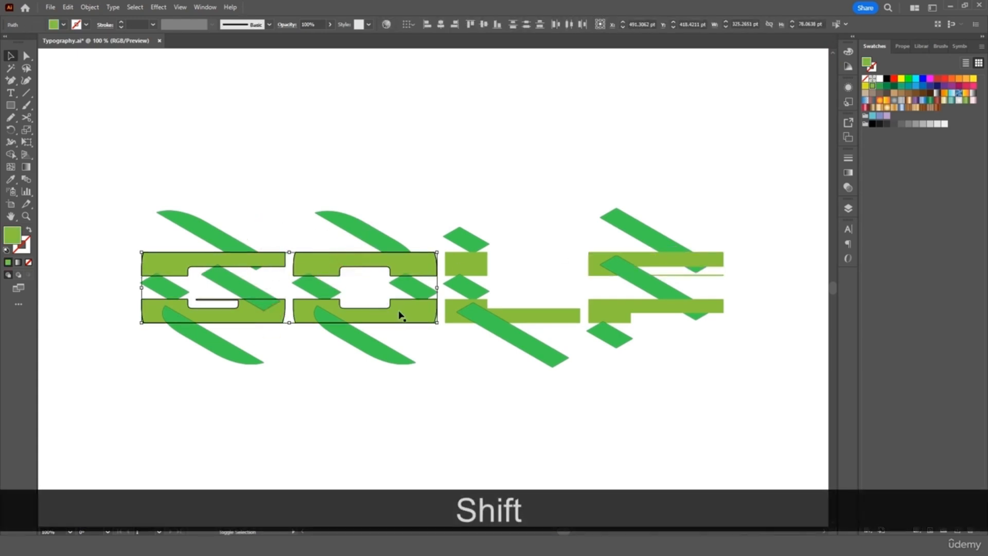
# Step: Apply a 3D rotation with the Isometric Left preset to all the light green strips of the four letters
pyautogui.keyDown('shift'); pyautogui.click(461, 263); pyautogui.keyUp('shift')
pyautogui.keyDown('shift'); pyautogui.click(600, 262); pyautogui.keyUp('shift')
pyautogui.keyDown('shift'); pyautogui.click(600, 309); pyautogui.keyUp('shift')
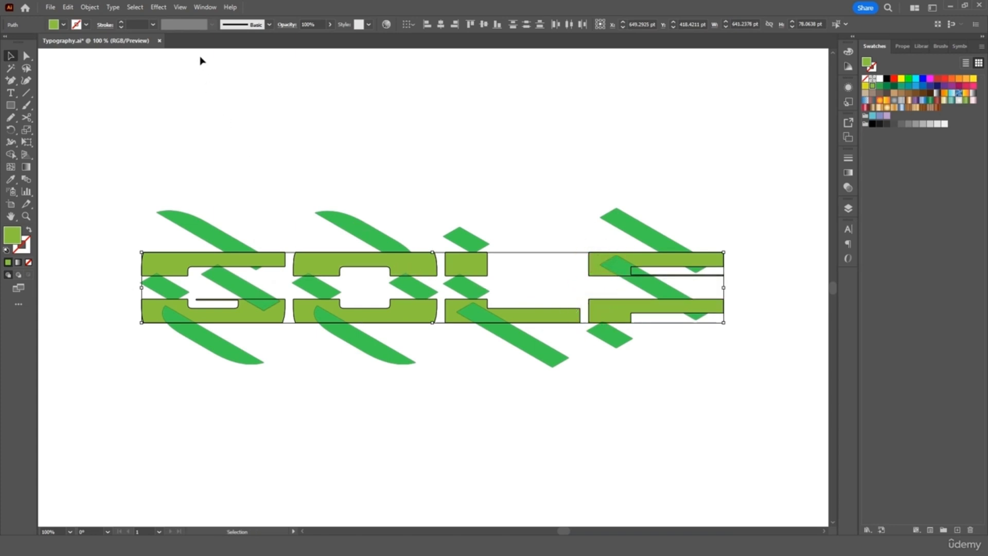
pyautogui.click(160, 7)
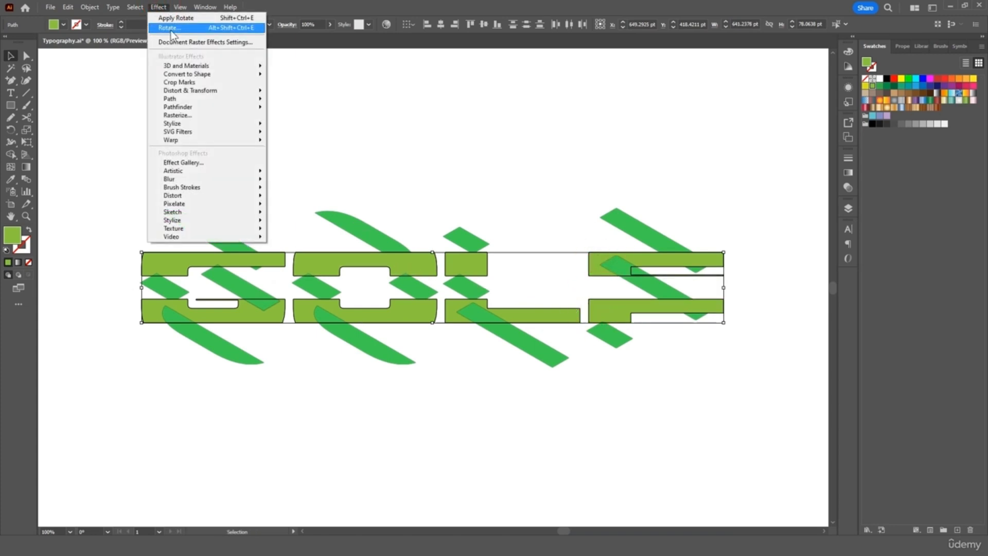
pyautogui.moveTo(219, 67)
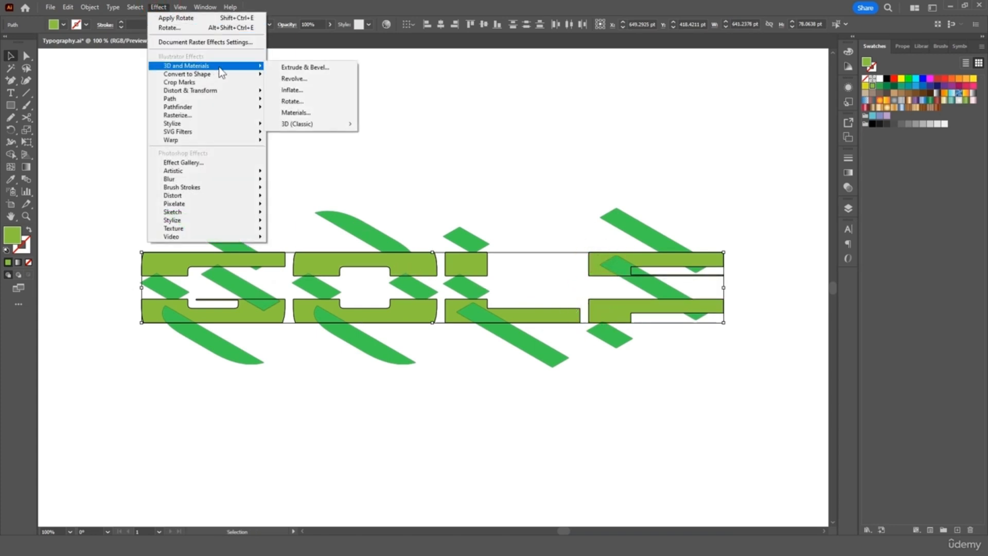
pyautogui.click(309, 101)
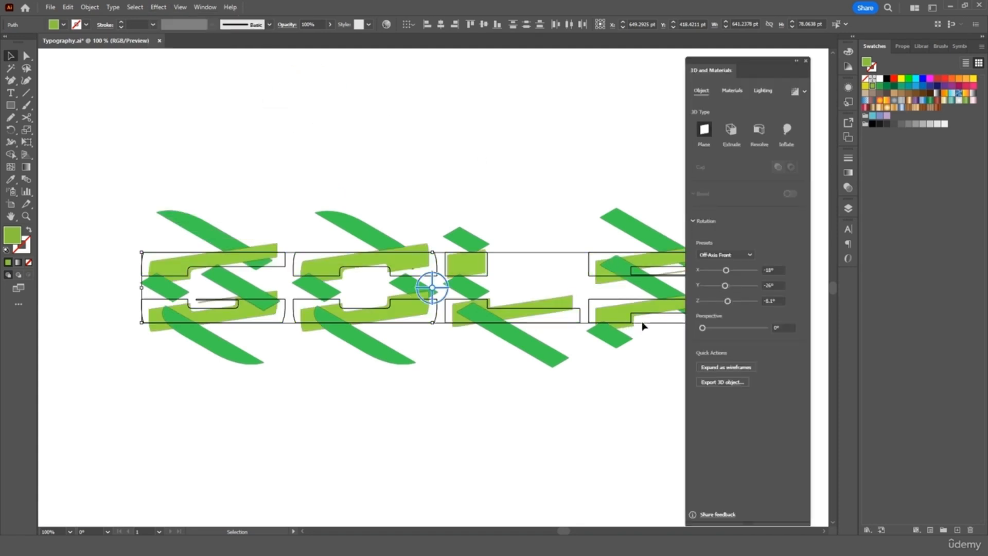
pyautogui.click(741, 254)
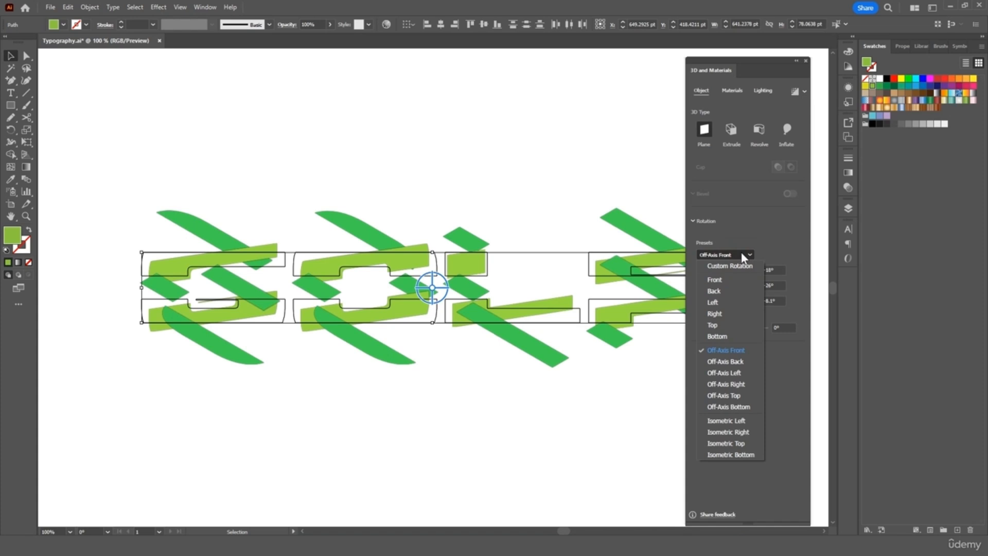
pyautogui.click(747, 420)
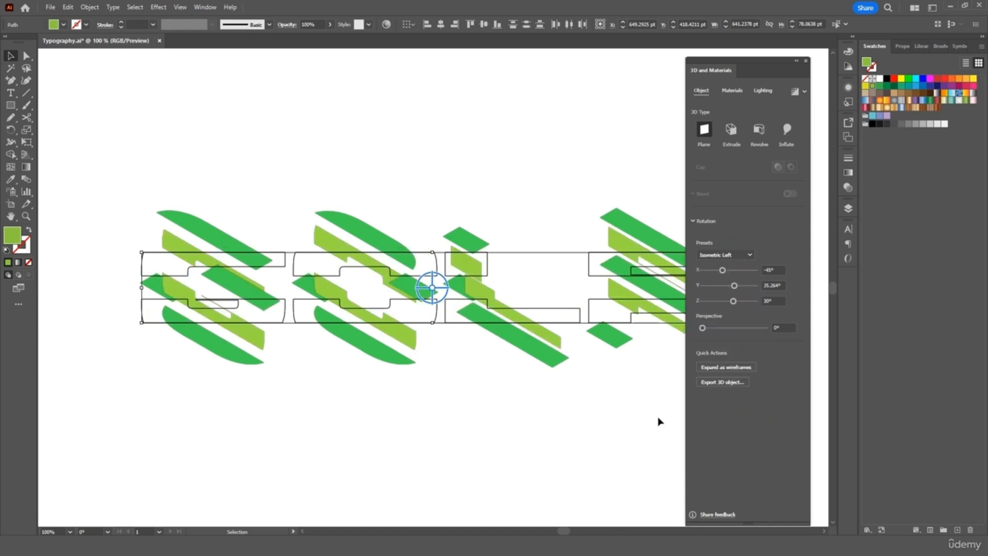
pyautogui.click(637, 424)
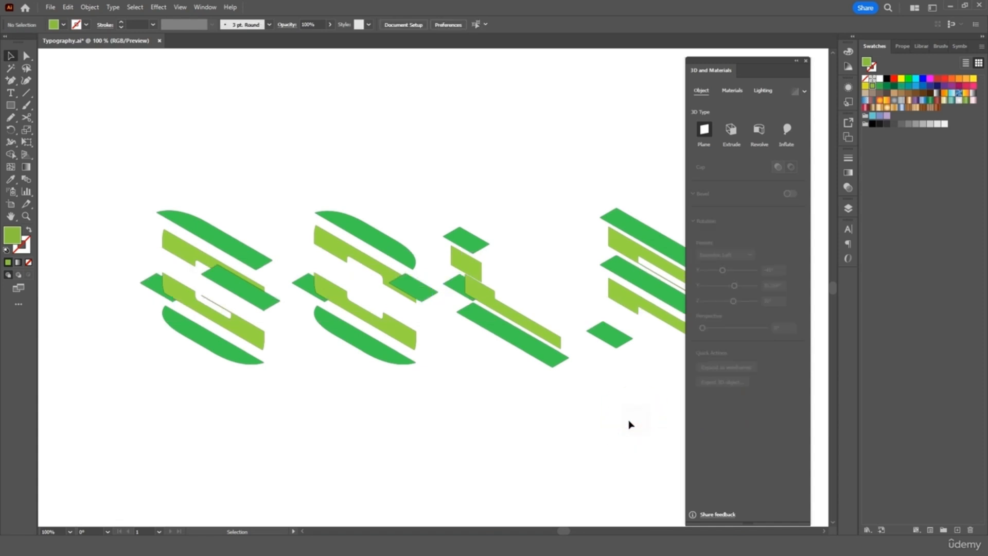
pyautogui.click(807, 61)
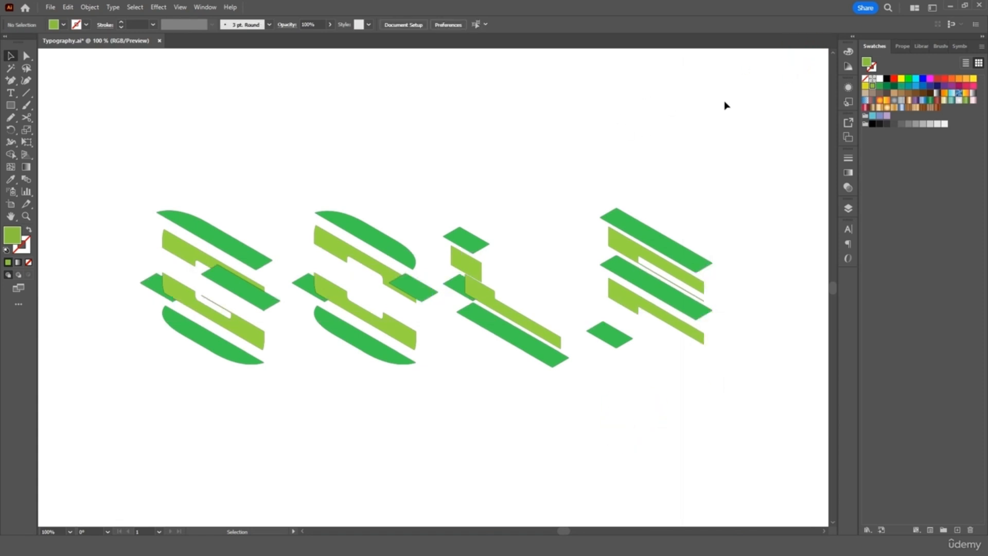
# Step: Move the upper light green strip of each letter in GOLF up against the underside of its top dark green piece
pyautogui.moveTo(176, 252); pyautogui.dragTo(167, 238)
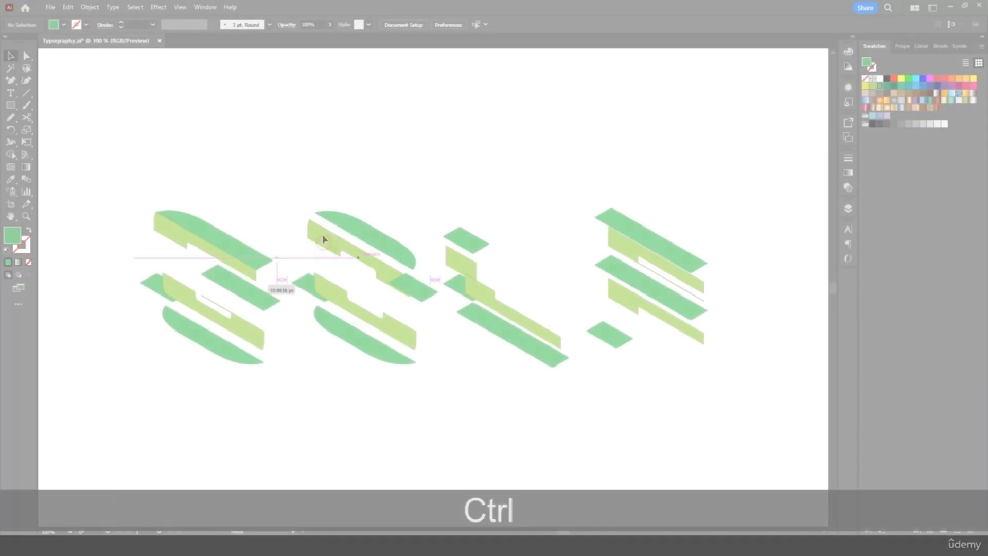
pyautogui.moveTo(322, 234); pyautogui.dragTo(328, 232)
pyautogui.moveTo(453, 249); pyautogui.dragTo(455, 252)
pyautogui.moveTo(620, 244); pyautogui.dragTo(608, 232)
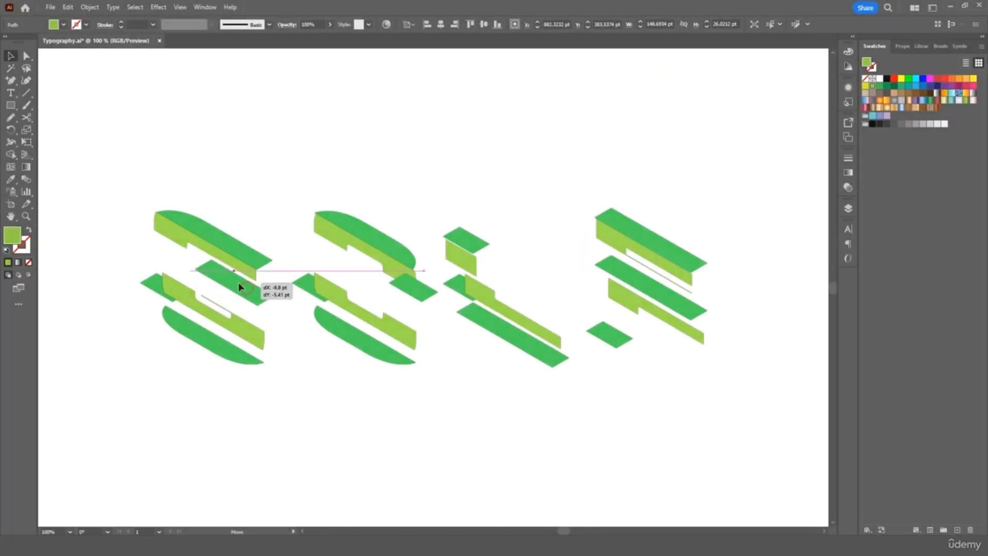
# Step: Shift the G's middle dark and light strips up and left, and fit the O's side, lower and bottom pieces together as folds
pyautogui.moveTo(239, 282); pyautogui.dragTo(186, 259)
pyautogui.moveTo(180, 297); pyautogui.dragTo(166, 270)
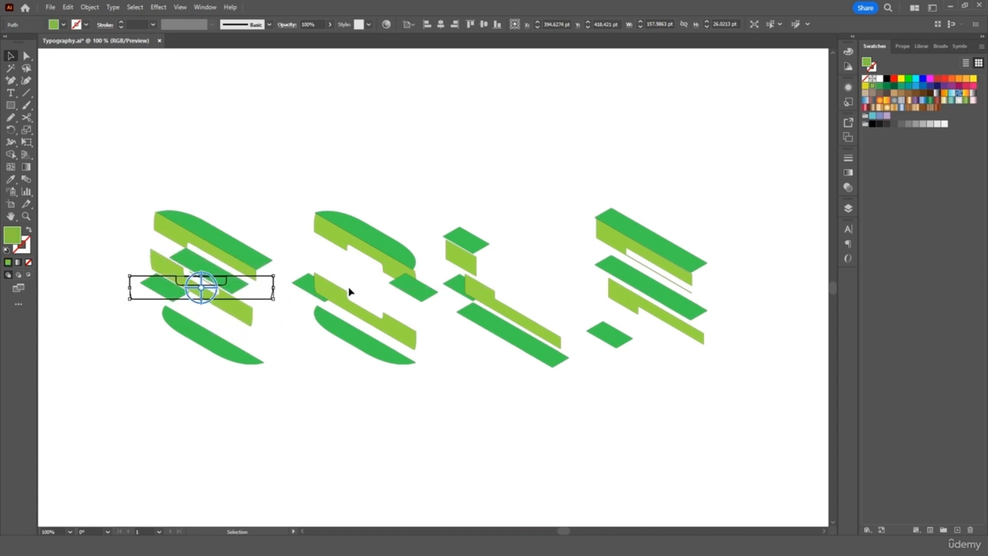
pyautogui.moveTo(410, 289); pyautogui.dragTo(388, 289)
pyautogui.moveTo(303, 287); pyautogui.dragTo(304, 242)
pyautogui.moveTo(391, 327)
pyautogui.mouseDown()
pyautogui.moveTo(376, 294)
pyautogui.moveTo(375, 308)
pyautogui.moveTo(408, 335)
pyautogui.moveTo(391, 309)
pyautogui.moveTo(382, 328)
pyautogui.mouseUp()
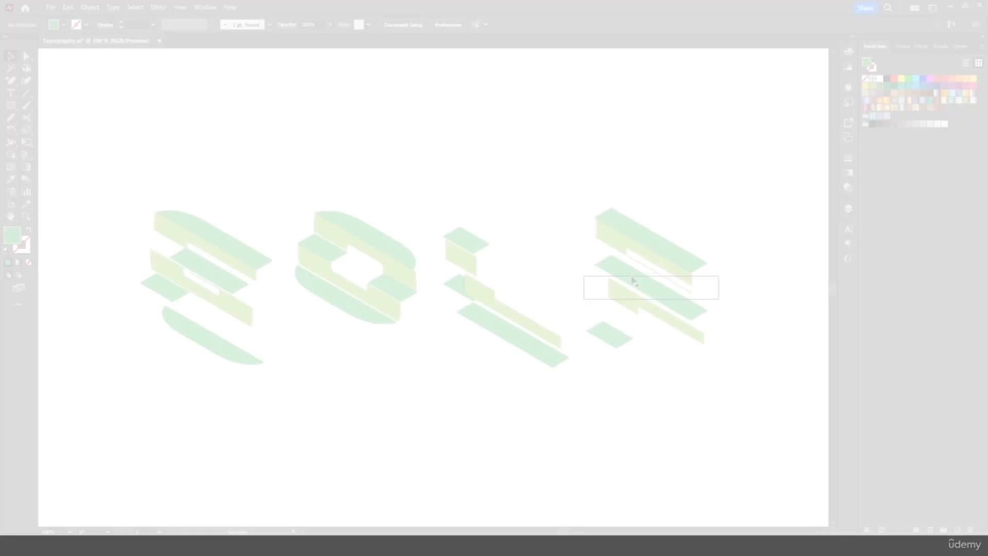
# Step: Fit the dark and light pieces of the F and the L together into stepped, folded letters
pyautogui.moveTo(631, 273); pyautogui.dragTo(595, 273)
pyautogui.moveTo(609, 321); pyautogui.dragTo(596, 293)
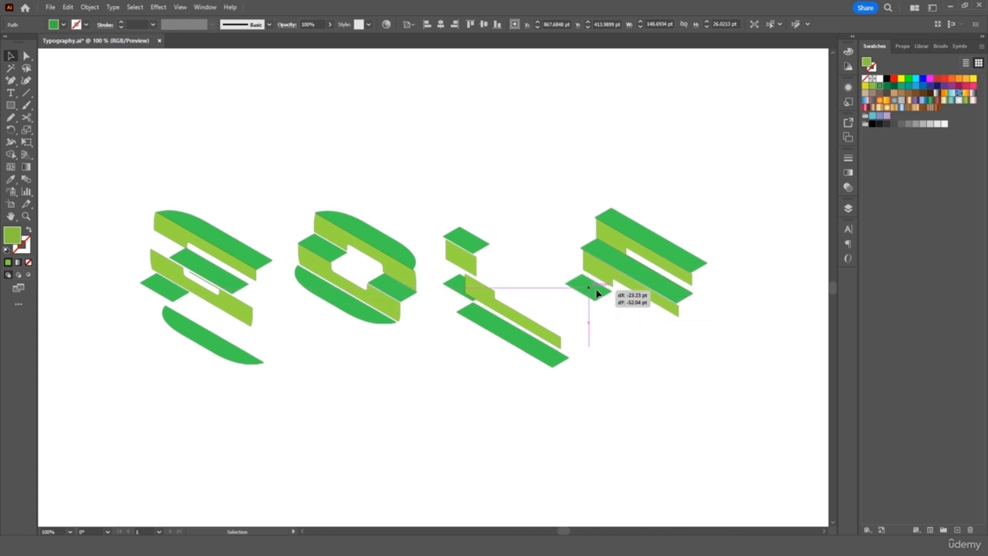
pyautogui.moveTo(485, 294); pyautogui.dragTo(458, 304)
pyautogui.moveTo(471, 266); pyautogui.dragTo(484, 282)
pyautogui.moveTo(480, 244); pyautogui.dragTo(497, 263)
pyautogui.moveTo(501, 331); pyautogui.dragTo(474, 337)
# Step: Move the whole F down to continue the diagonal below the L, and fit its small dark foot against the light strip
pyautogui.click(565, 326)
pyautogui.moveTo(603, 283); pyautogui.dragTo(602, 284)
pyautogui.moveTo(600, 289); pyautogui.dragTo(583, 384)
pyautogui.click(642, 260)
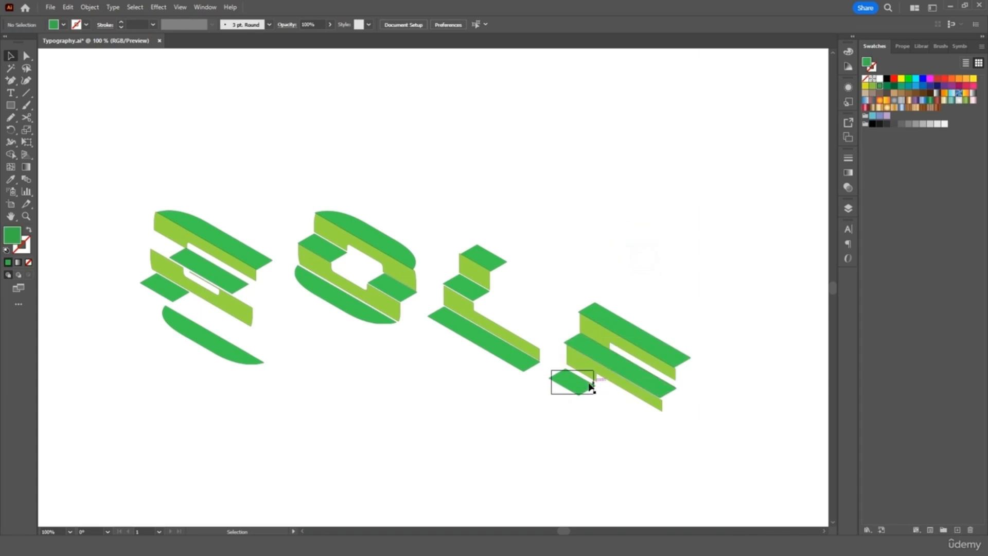
pyautogui.click(585, 387)
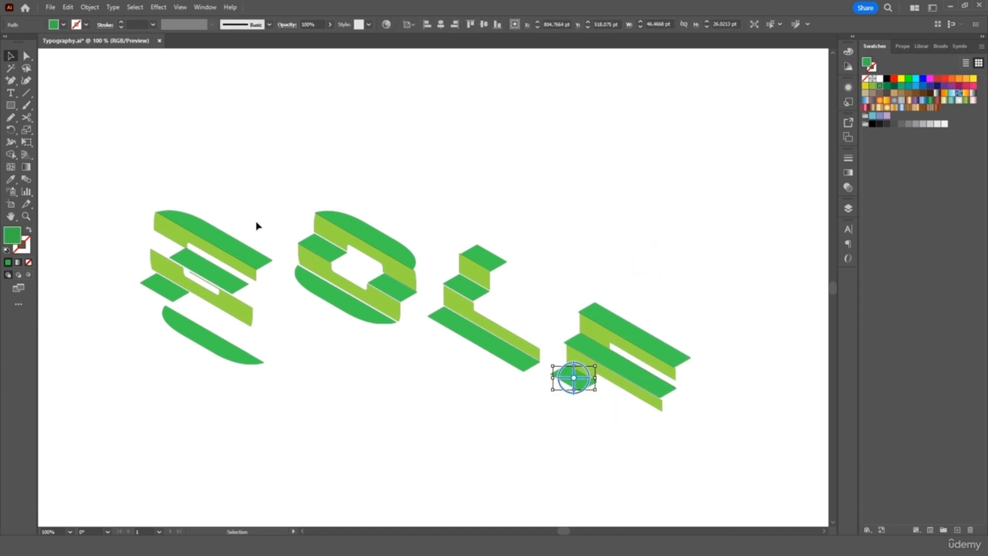
# Step: Move the whole G up and slightly right so it starts the diagonal row of letters
pyautogui.moveTo(255, 196); pyautogui.dragTo(143, 384)
pyautogui.moveTo(226, 295); pyautogui.dragTo(241, 220)
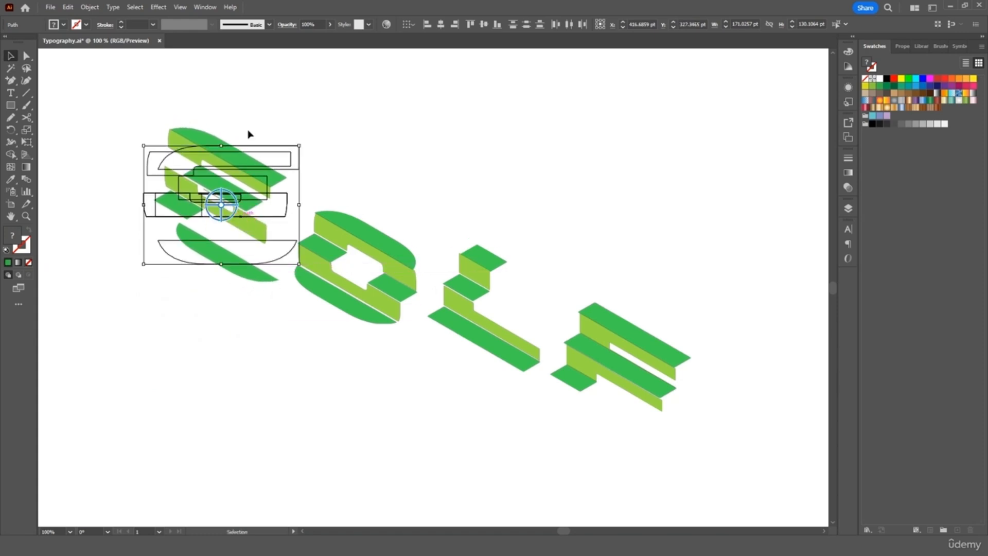
pyautogui.click(247, 110)
# Step: Shift the G's lower light strip slightly left and its dark middle bar to the right
pyautogui.moveTo(187, 214)
pyautogui.mouseDown()
pyautogui.moveTo(163, 217)
pyautogui.moveTo(166, 233)
pyautogui.moveTo(179, 225)
pyautogui.moveTo(181, 206)
pyautogui.mouseUp()
pyautogui.moveTo(203, 190); pyautogui.dragTo(234, 184)
pyautogui.moveTo(177, 209)
pyautogui.mouseDown()
pyautogui.moveTo(180, 193)
pyautogui.moveTo(176, 213)
pyautogui.mouseUp()
pyautogui.click(177, 213)
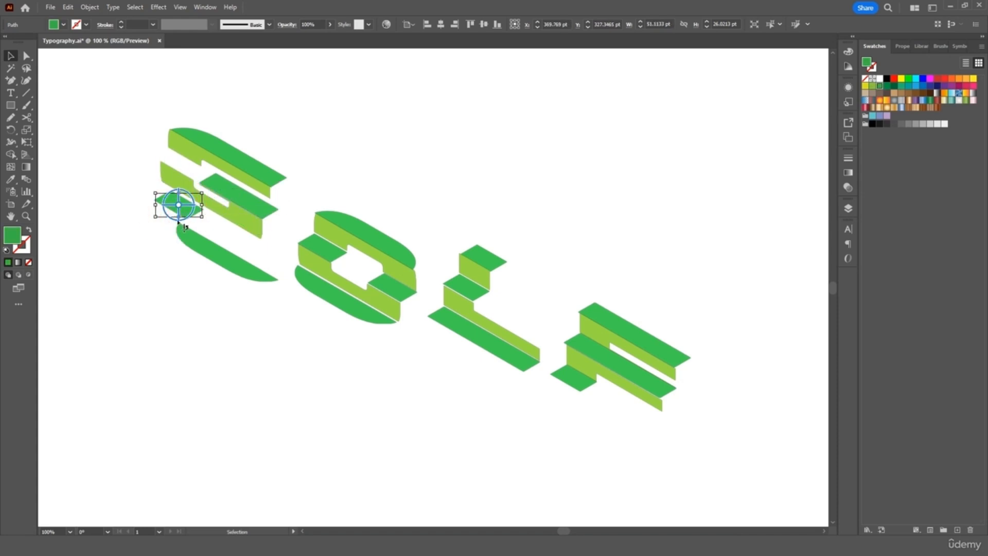
pyautogui.click(125, 211)
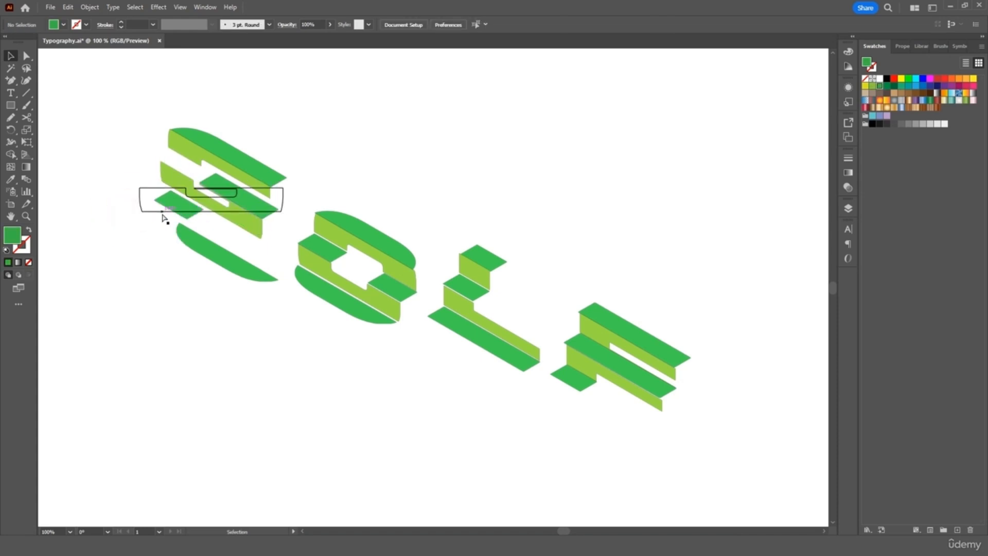
# Step: Join the G's small dark piece, lower light strip, curved bottom piece and dark middle bar edge to edge
pyautogui.hotkey('ctrl', '=')
pyautogui.hotkey('ctrl', '=')
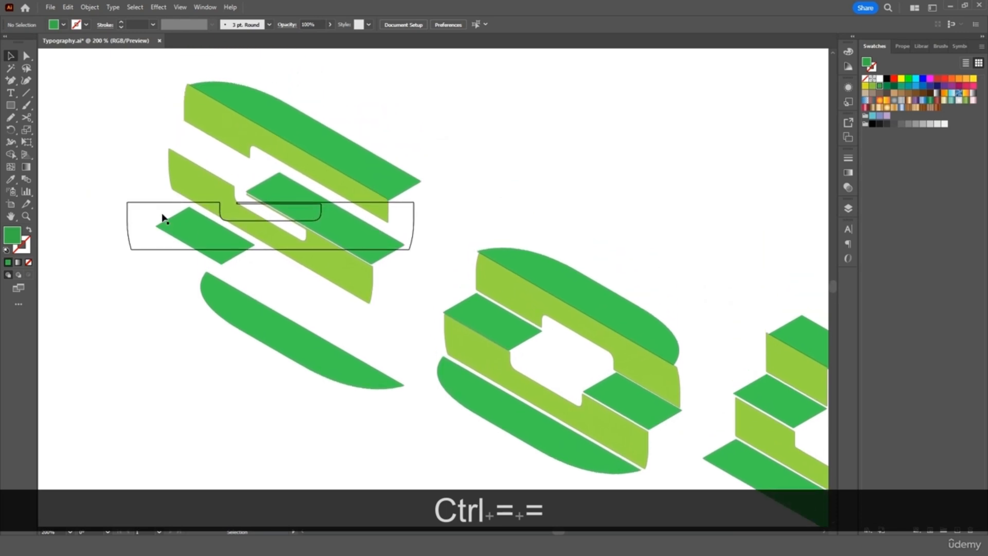
pyautogui.moveTo(184, 234); pyautogui.dragTo(201, 162)
pyautogui.moveTo(130, 273); pyautogui.dragTo(195, 183)
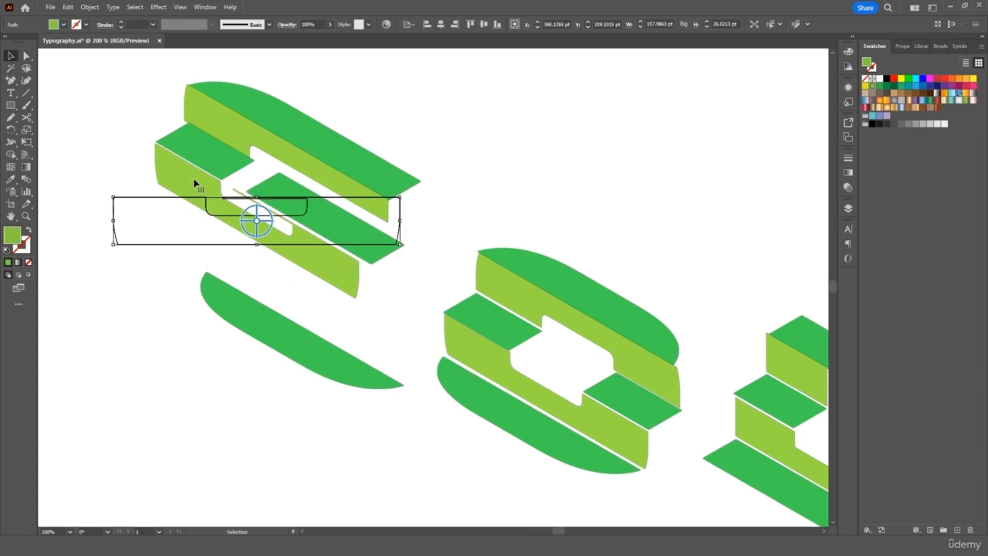
pyautogui.moveTo(254, 326); pyautogui.dragTo(205, 240)
pyautogui.moveTo(341, 215); pyautogui.dragTo(324, 206)
# Step: Nudge the G's small dark green piece into line with the adjoining light green strips
pyautogui.moveTo(233, 155); pyautogui.dragTo(303, 162)
pyautogui.press('Up')
pyautogui.press('Left')
pyautogui.press('Left')
pyautogui.press('Down')
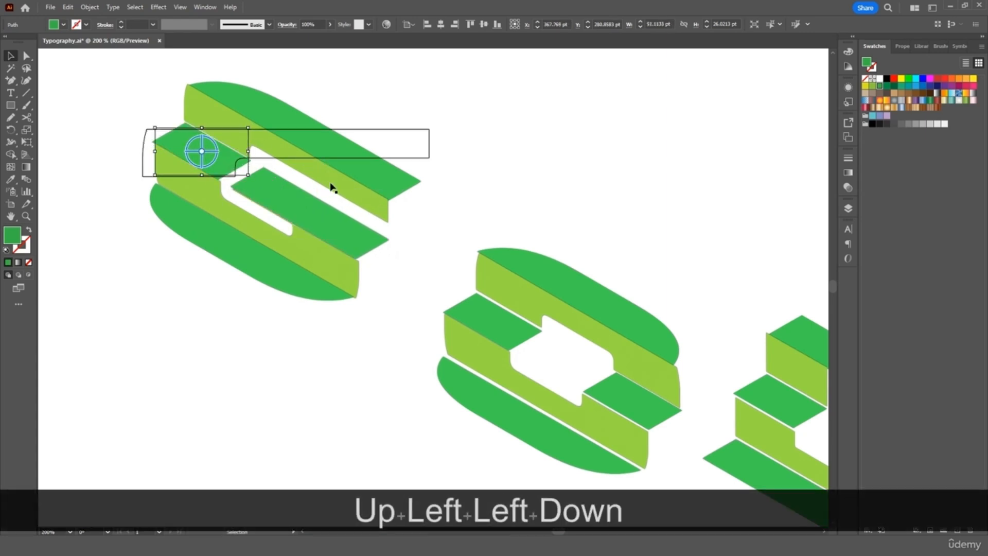
pyautogui.press('Right')
# Step: Shift the G's upper light green strip slightly right and down to meet the small dark piece
pyautogui.click(221, 106)
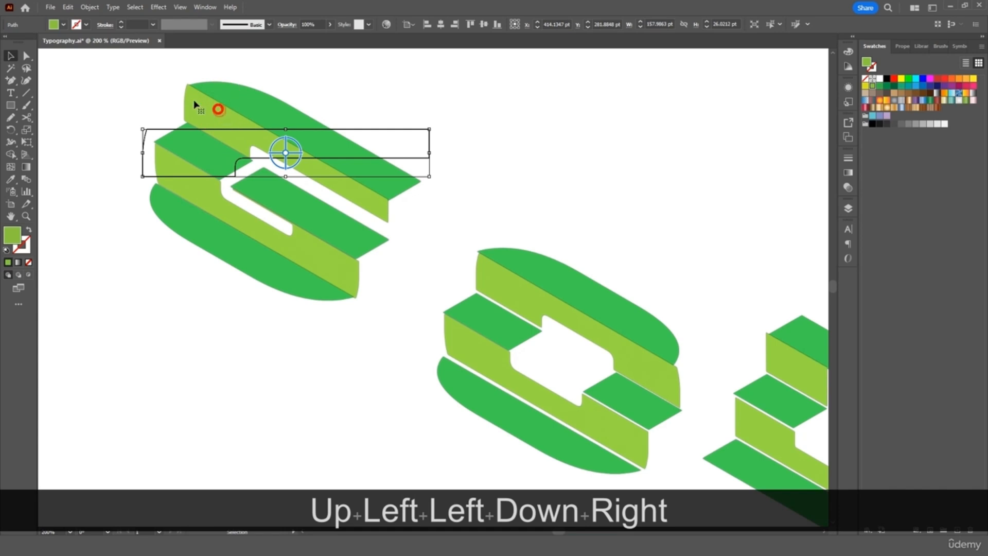
pyautogui.moveTo(189, 97); pyautogui.dragTo(198, 98)
pyautogui.press('Left')
pyautogui.press('Left')
pyautogui.press('Up')
pyautogui.press('Down')
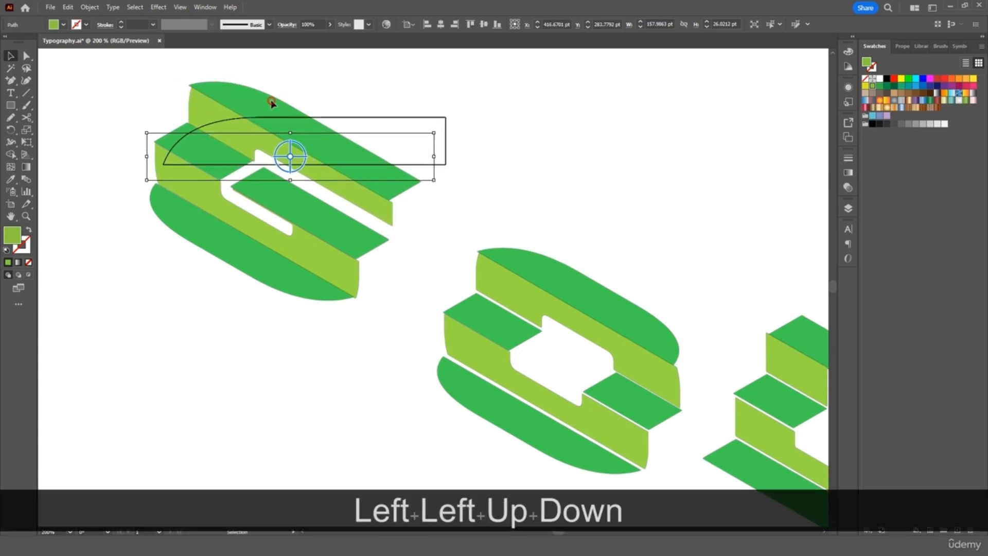
# Step: Nudge the G's curved top piece right and down so it sits flush on the upper light strip
pyautogui.click(327, 122)
pyautogui.press('Right')
pyautogui.press('Left')
pyautogui.press('Right')
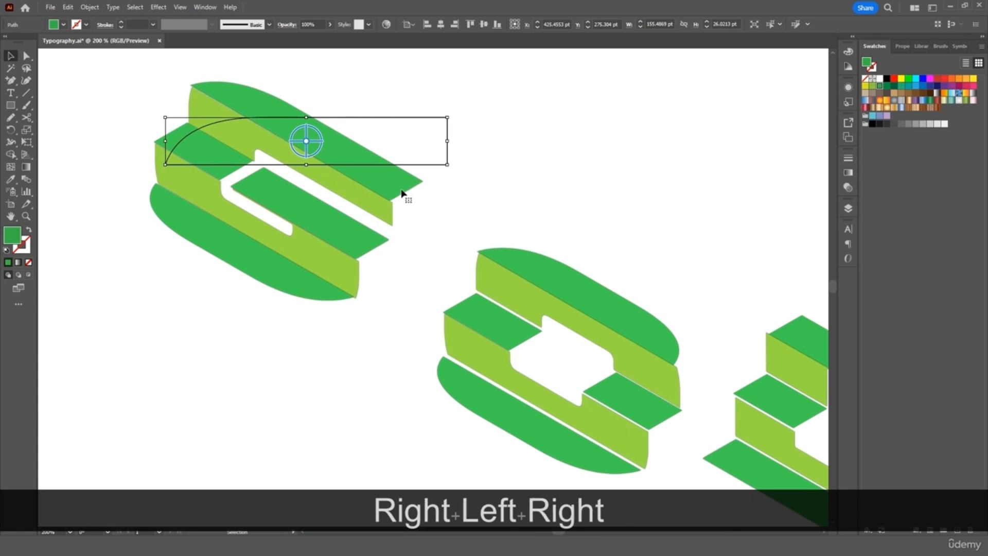
pyautogui.press('Down')
pyautogui.press('Right')
pyautogui.click(497, 152)
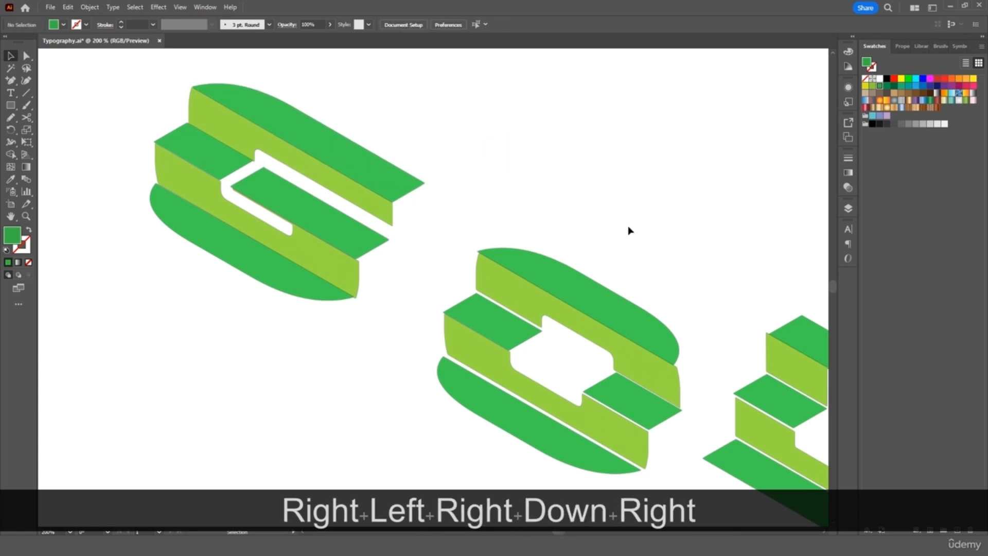
# Step: Nudge the O's left dark piece and lower light strip up and right to close the gaps between them
pyautogui.hotkey('ctrl', '=')
pyautogui.hotkey('ctrl', '-')
pyautogui.hotkey('ctrl', '-')
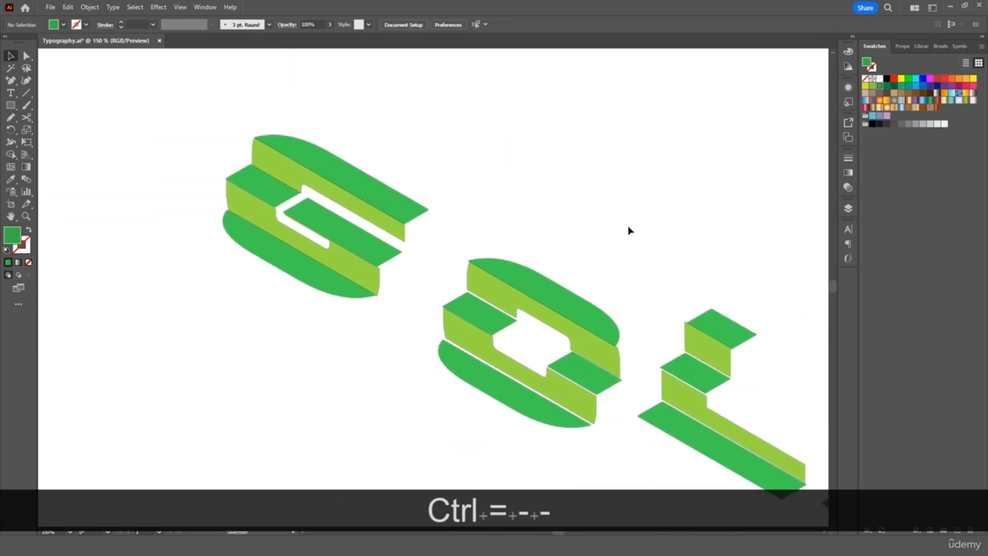
pyautogui.click(477, 312)
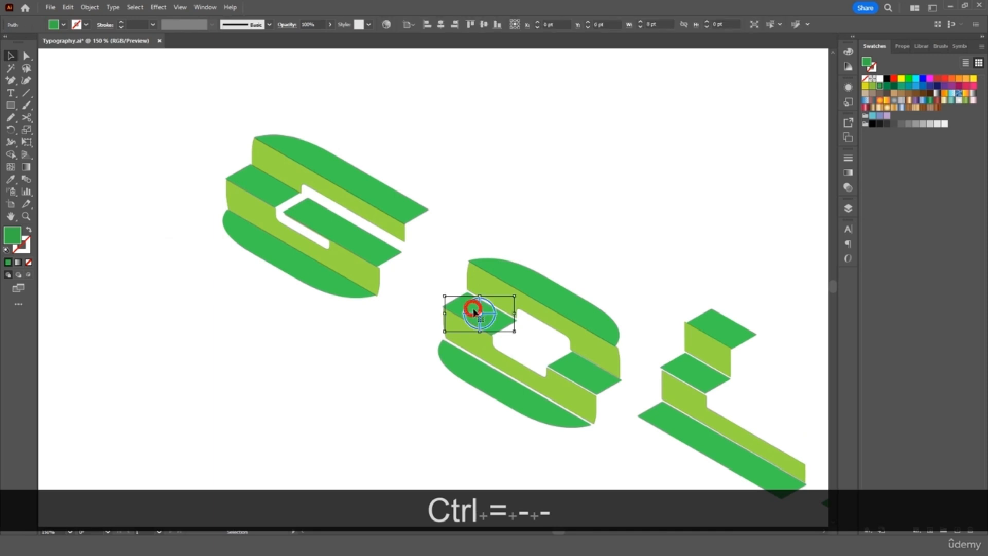
pyautogui.press('End')
pyautogui.press('End')
pyautogui.press('Up')
pyautogui.press('Right')
pyautogui.click(487, 347)
pyautogui.press('Up')
pyautogui.press('Right')
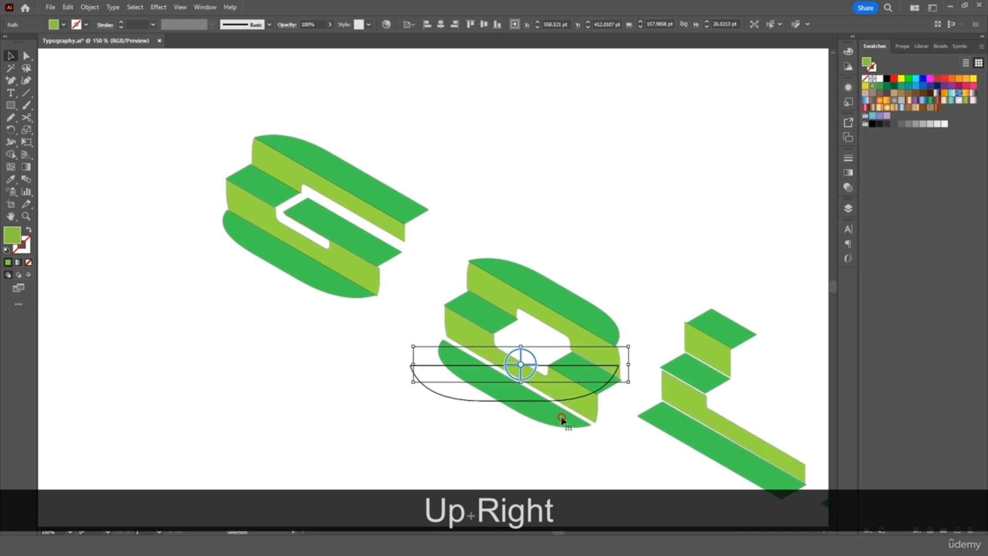
# Step: Nudge the O's curved bottom piece up and right until it meets the lower light strip
pyautogui.click(575, 418)
pyautogui.press('Up')
pyautogui.press('Up')
pyautogui.press('Up')
pyautogui.press('Right')
pyautogui.press('Right')
pyautogui.press('Down')
pyautogui.press('Down')
pyautogui.press('Right')
pyautogui.press('Up')
pyautogui.click(613, 270)
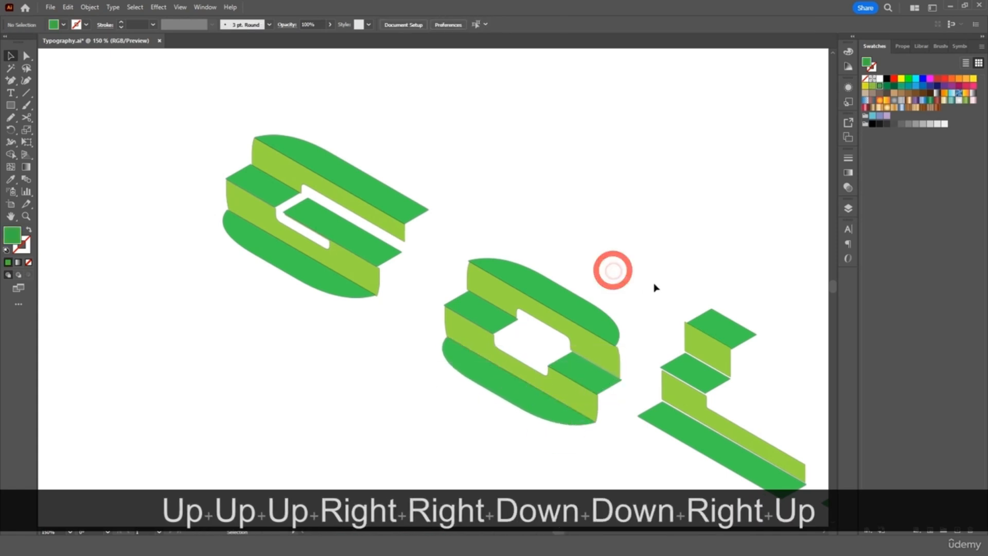
# Step: Nudge the L's top dark piece up and left, and its middle dark piece up against the light strip
pyautogui.hscroll(10, 681, 298)
pyautogui.scroll(-3, 683, 303)
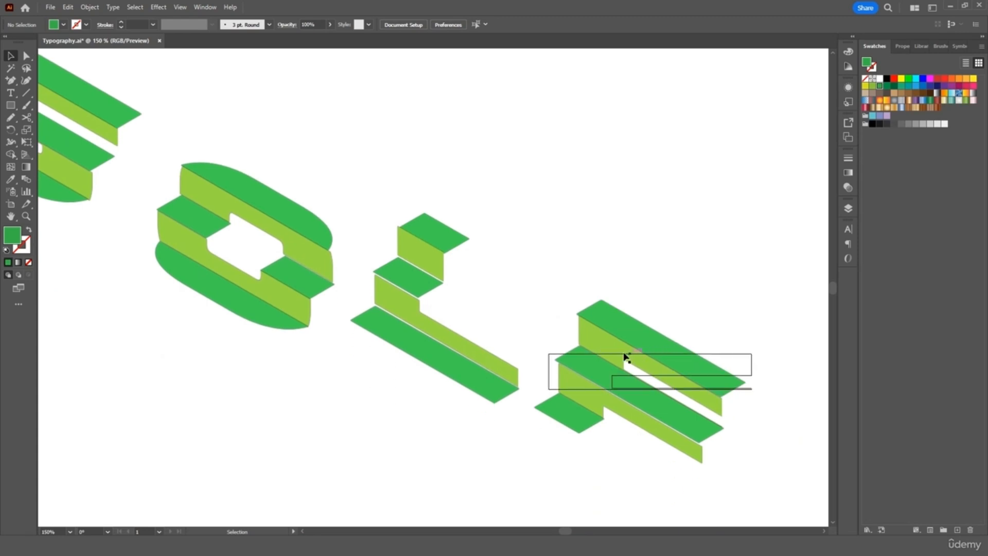
pyautogui.click(427, 223)
pyautogui.press('Up')
pyautogui.press('Left')
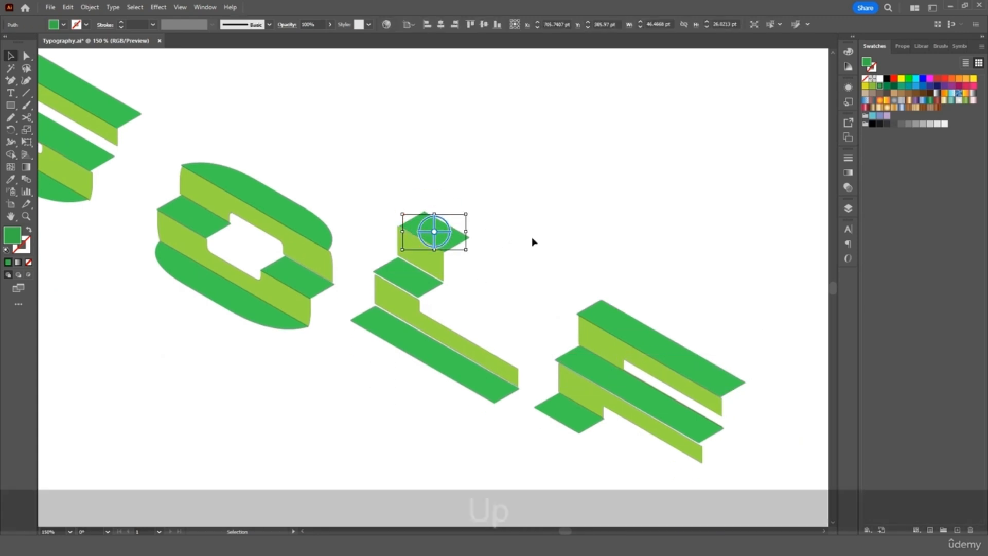
pyautogui.click(410, 287)
pyautogui.press('Up')
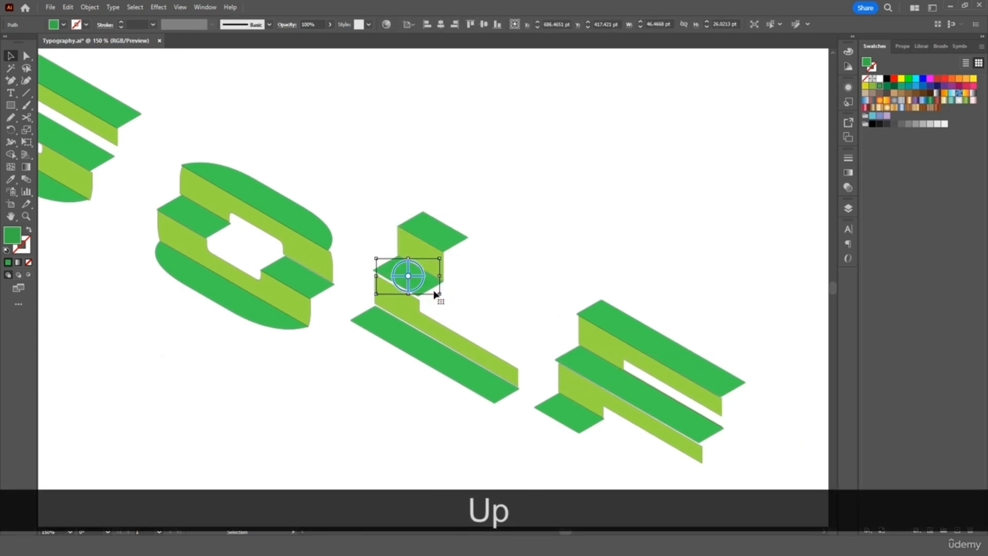
# Step: Nudge the L's lower light green strip up and left to meet the middle dark piece
pyautogui.click(409, 307)
pyautogui.press('Up')
pyautogui.press('Up')
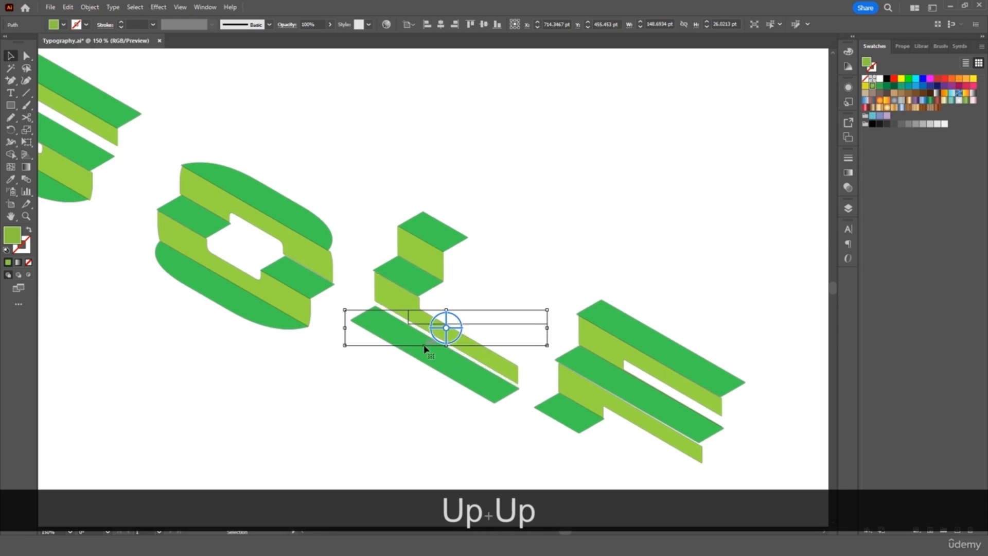
pyautogui.press('Left')
pyautogui.press('Up')
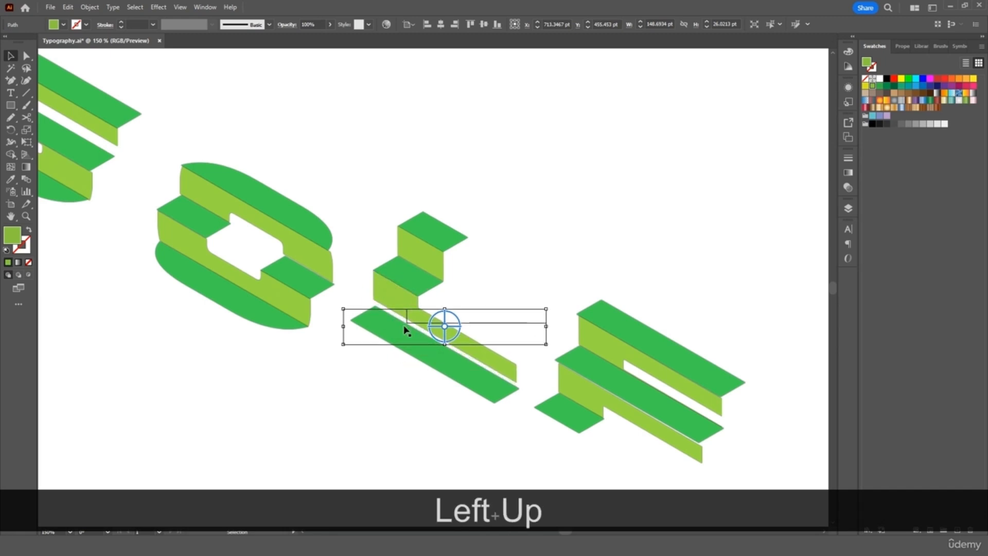
pyautogui.press('Up')
pyautogui.press('Up')
pyautogui.press('Down')
pyautogui.press('Down')
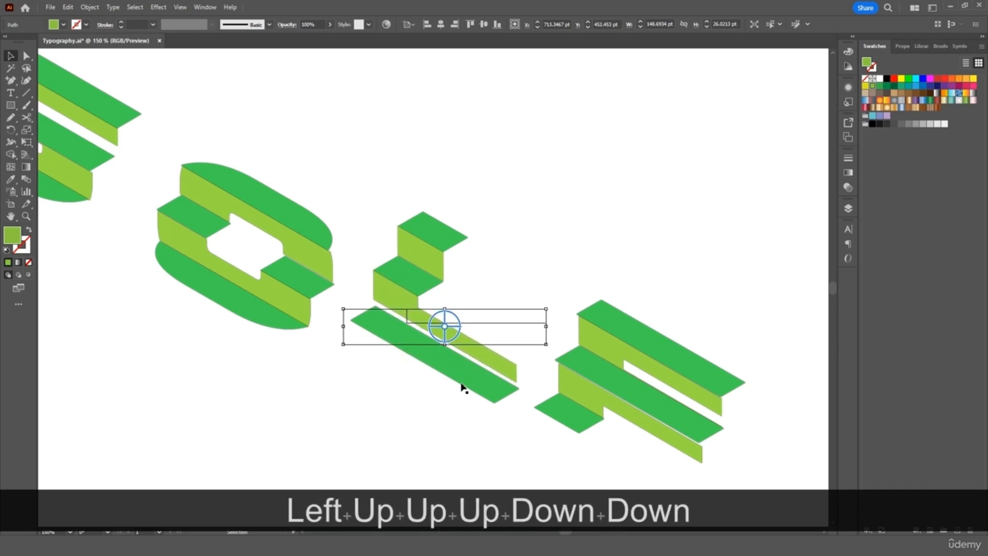
# Step: Nudge the L's long bottom dark strip up and left until it meets the lower light strip
pyautogui.click(463, 391)
pyautogui.press('Up')
pyautogui.press('Up')
pyautogui.press('Up')
pyautogui.press('Left')
pyautogui.press('Up')
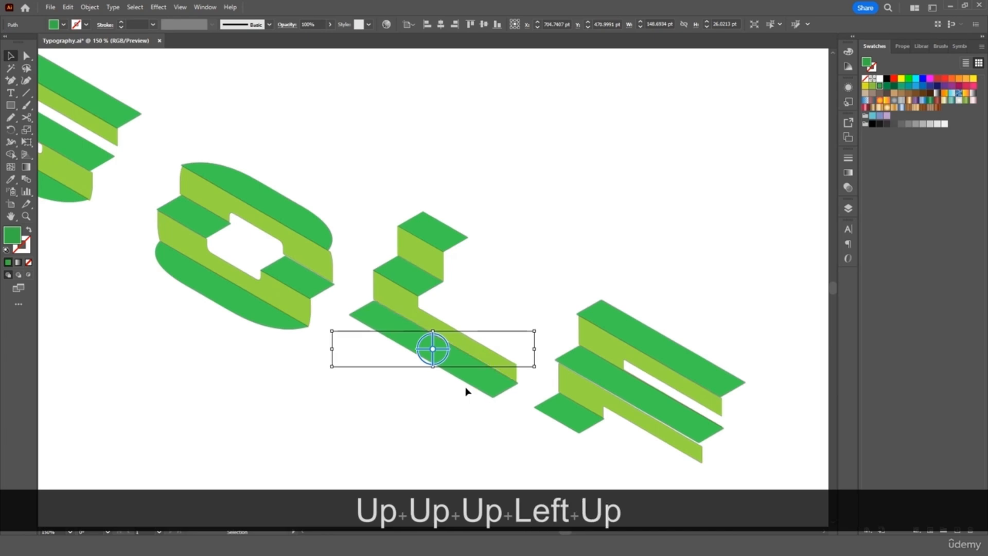
# Step: Nudge the F's middle dark strip right and down to close the gap with the lower light piece
pyautogui.click(597, 401)
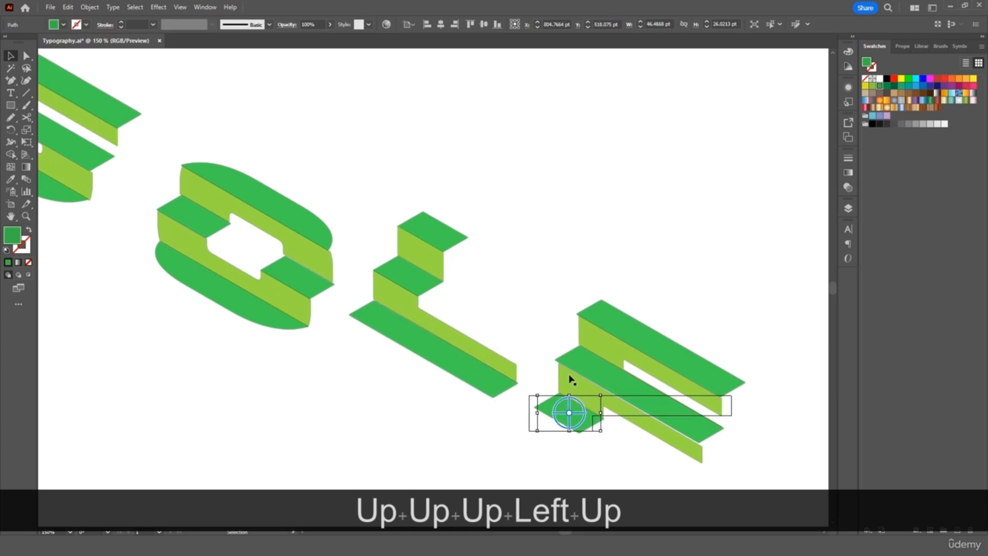
pyautogui.click(601, 375)
pyautogui.press('Right')
pyautogui.press('Right')
pyautogui.press('Down')
pyautogui.press('Down')
pyautogui.press('Right')
# Step: Nudge the F's upper light strip right and down until it meets the middle dark strip
pyautogui.click(611, 349)
pyautogui.press('Left')
pyautogui.press('Right')
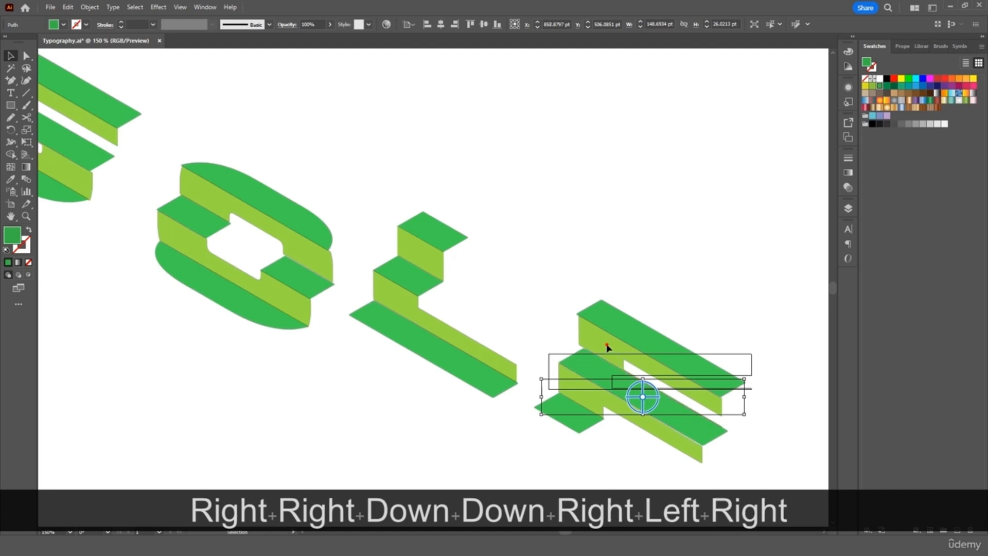
pyautogui.press('Right')
pyautogui.press('Right')
pyautogui.press('Right')
pyautogui.press('Down')
pyautogui.press('Down')
pyautogui.press('Right')
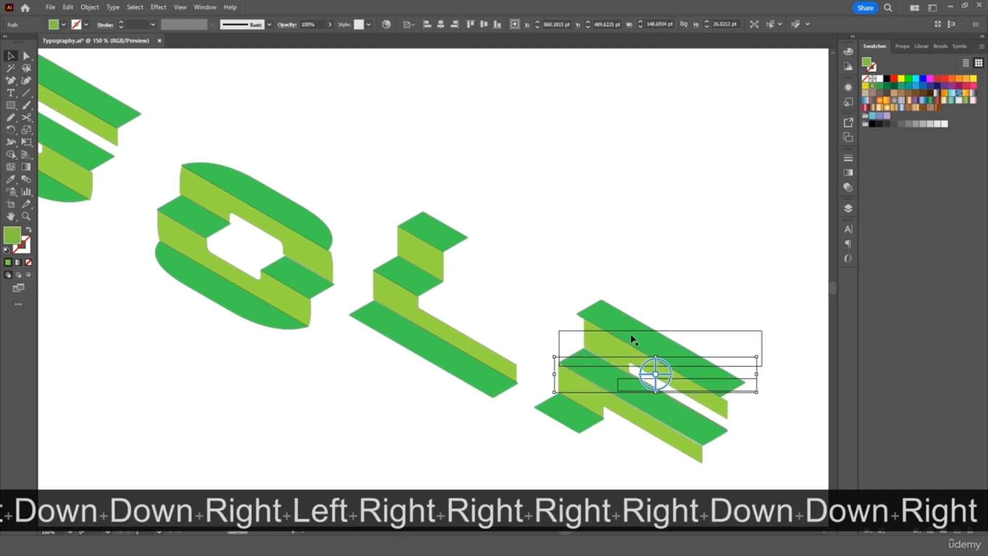
pyautogui.press('Down')
pyautogui.press('Right')
# Step: Nudge the F's top dark strip right and down to align with the upper light strip
pyautogui.click(638, 323)
pyautogui.press('Right')
pyautogui.press('Right')
pyautogui.press('Down')
pyautogui.press('Down')
pyautogui.press('Right')
pyautogui.press('Right')
pyautogui.press('Right')
pyautogui.press('Down')
pyautogui.press('Left')
pyautogui.press('Right')
pyautogui.press('Down')
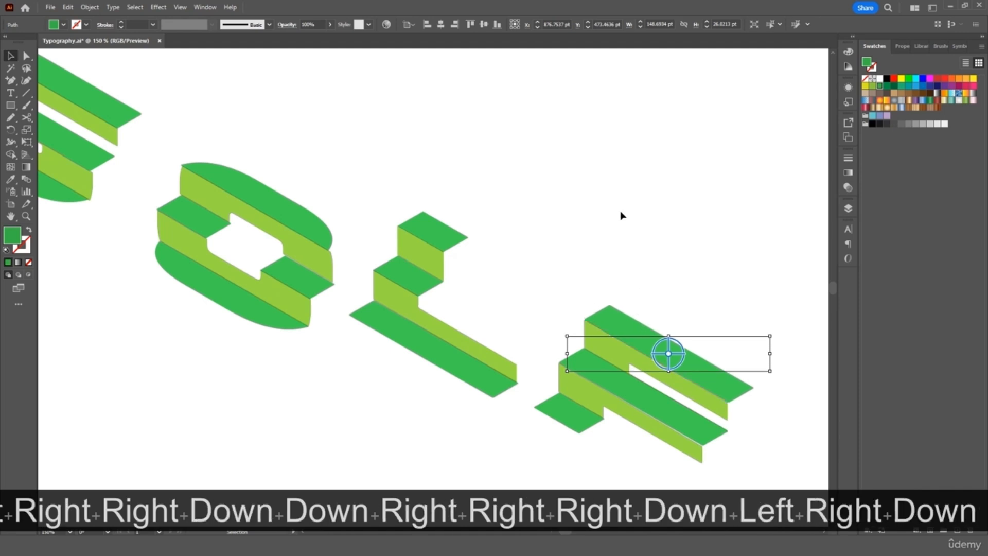
# Step: Select all the pieces of the O and group them
pyautogui.click(621, 205)
pyautogui.hotkey('ctrl', '-')
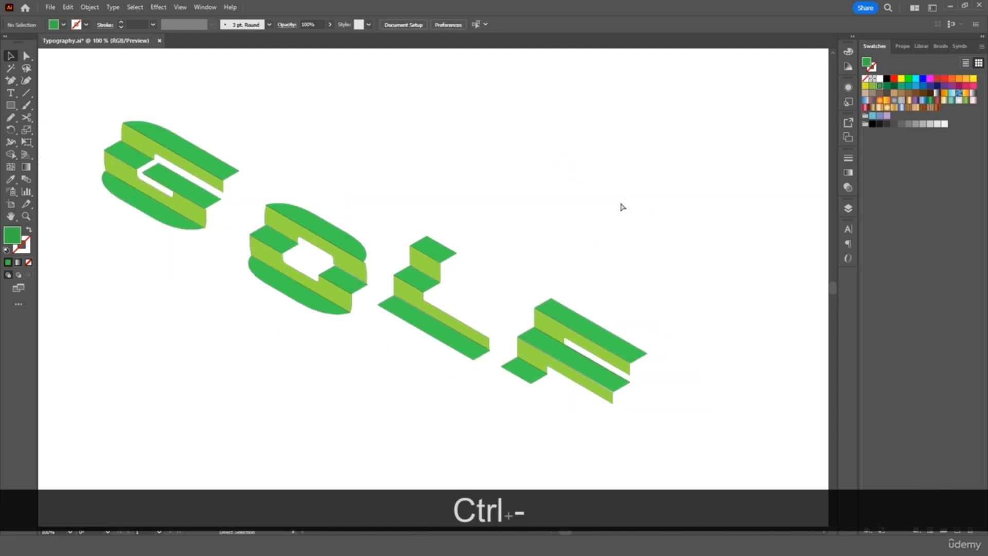
pyautogui.hscroll(-3, 621, 207)
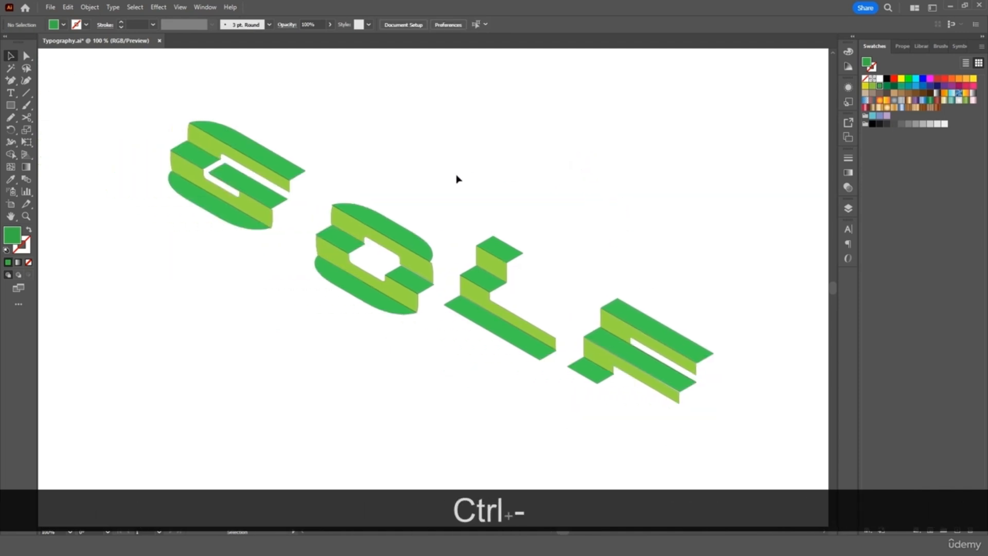
pyautogui.moveTo(434, 182); pyautogui.dragTo(342, 317)
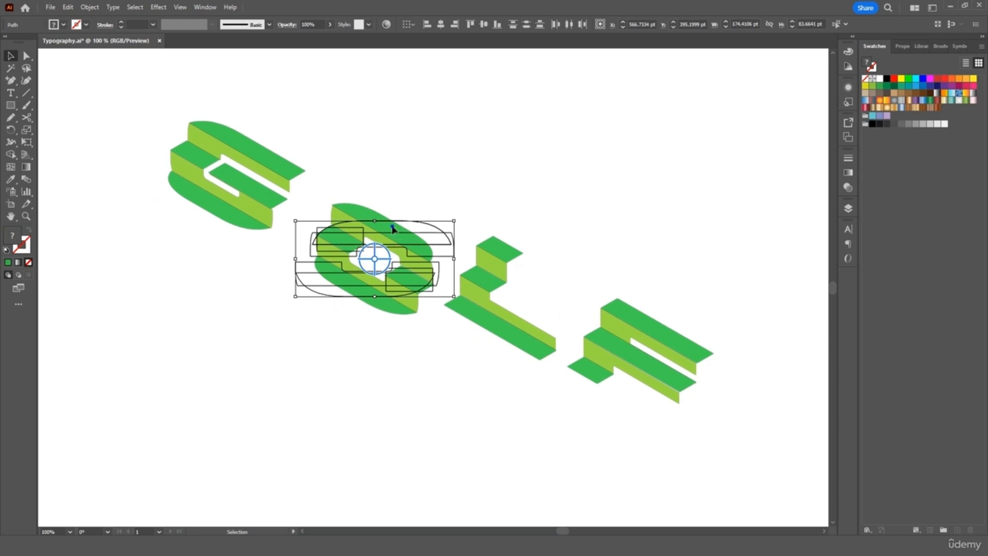
pyautogui.rightClick(394, 230)
pyautogui.click(441, 336)
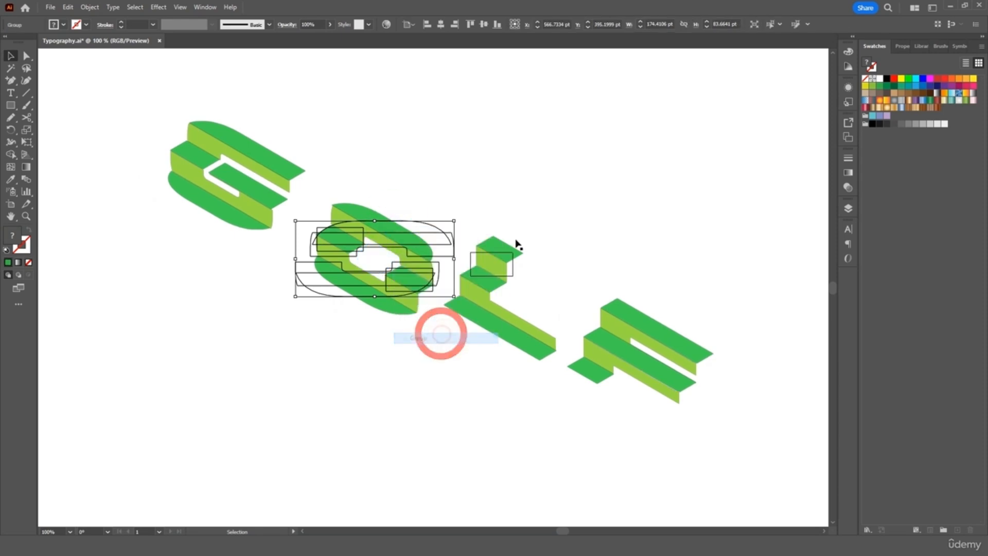
# Step: Group the pieces of the L, the F and the G, each as a separate letter group
pyautogui.click(496, 323)
pyautogui.rightClick(504, 283)
pyautogui.click(540, 370)
pyautogui.moveTo(695, 297); pyautogui.dragTo(599, 393)
pyautogui.rightClick(618, 351)
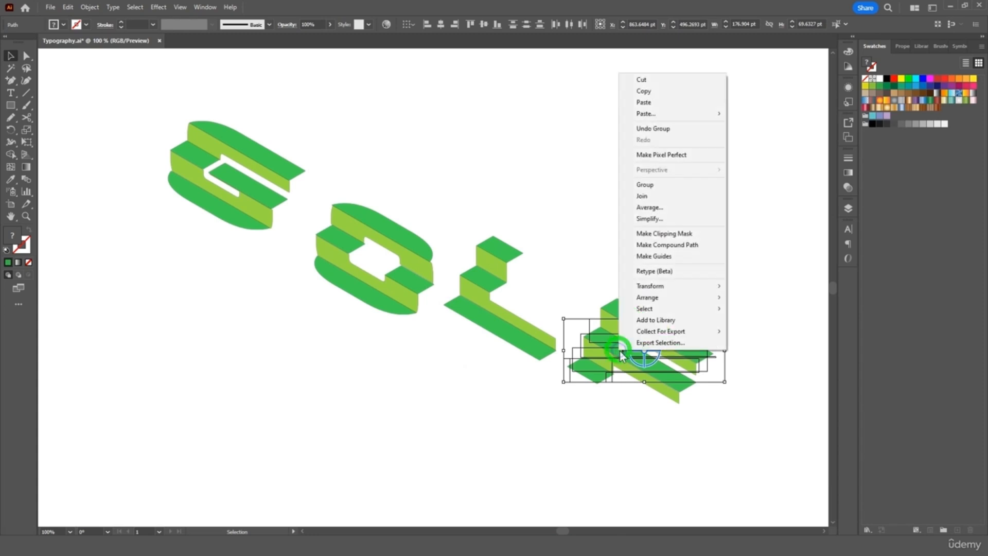
pyautogui.click(648, 185)
pyautogui.moveTo(282, 112); pyautogui.dragTo(187, 224)
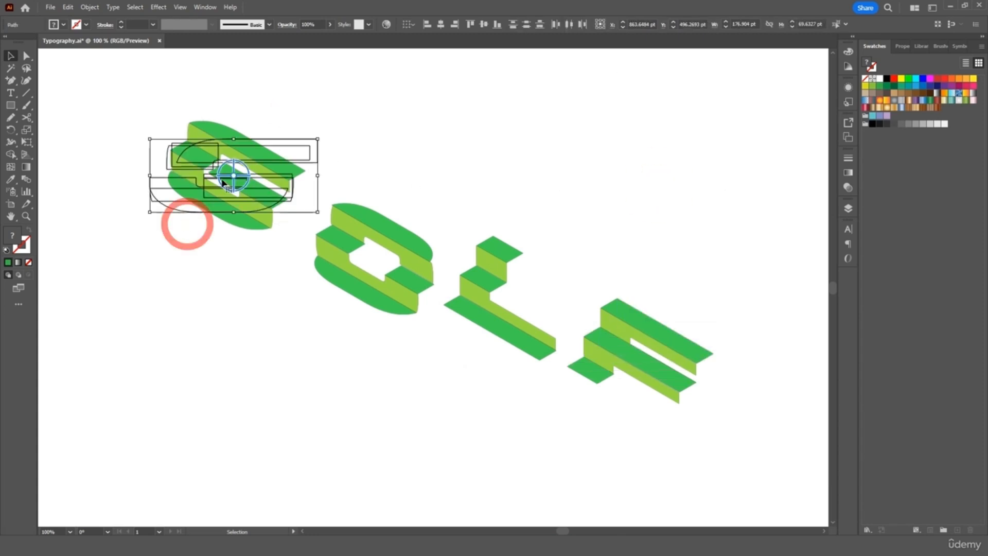
pyautogui.rightClick(271, 158)
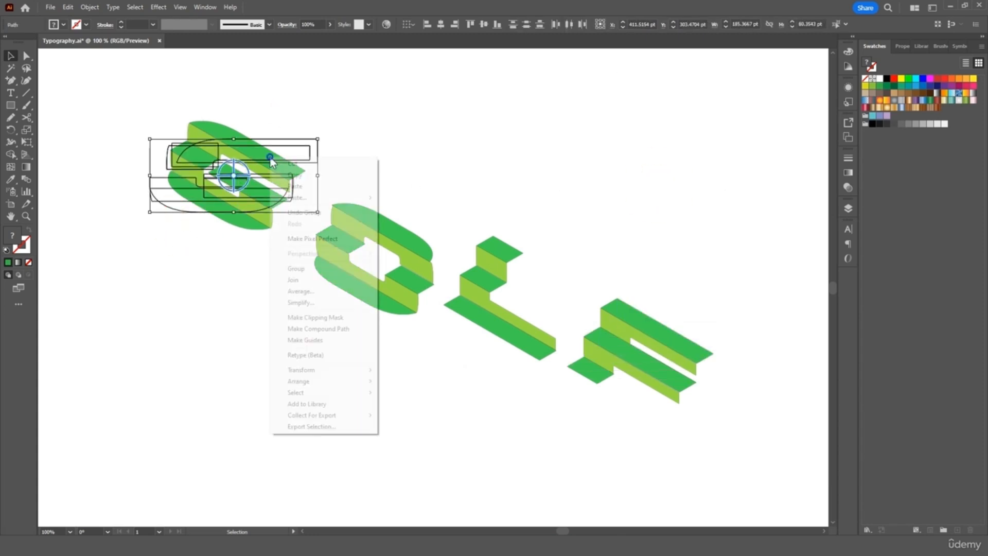
pyautogui.click(329, 268)
# Step: Move the O slightly up and left, and the L and F down and left, to adjust the letter spacing
pyautogui.moveTo(382, 221); pyautogui.dragTo(369, 214)
pyautogui.moveTo(499, 247); pyautogui.dragTo(473, 268)
pyautogui.moveTo(620, 313); pyautogui.dragTo(598, 332)
pyautogui.click(591, 210)
# Step: Group all four letters and shift the whole word slightly down and right
pyautogui.moveTo(713, 139); pyautogui.dragTo(150, 430)
pyautogui.rightClick(409, 263)
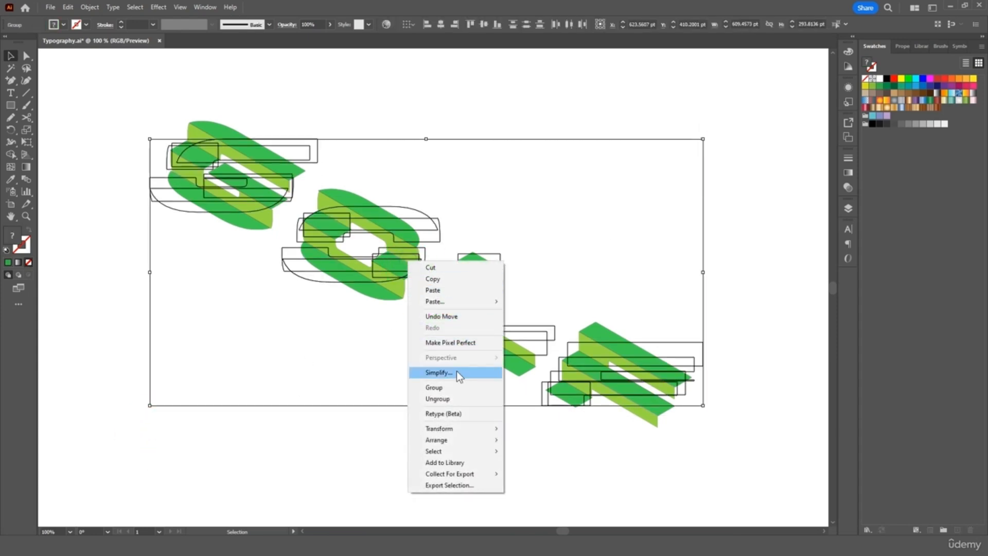
pyautogui.click(475, 332)
pyautogui.moveTo(477, 339)
pyautogui.mouseDown()
pyautogui.moveTo(480, 350)
pyautogui.moveTo(483, 342)
pyautogui.mouseUp()
# Step: Try black, light orange, orange and yellow-to-orange gradient fills on the background rectangle, and apply another gradient swatch
pyautogui.click(577, 106)
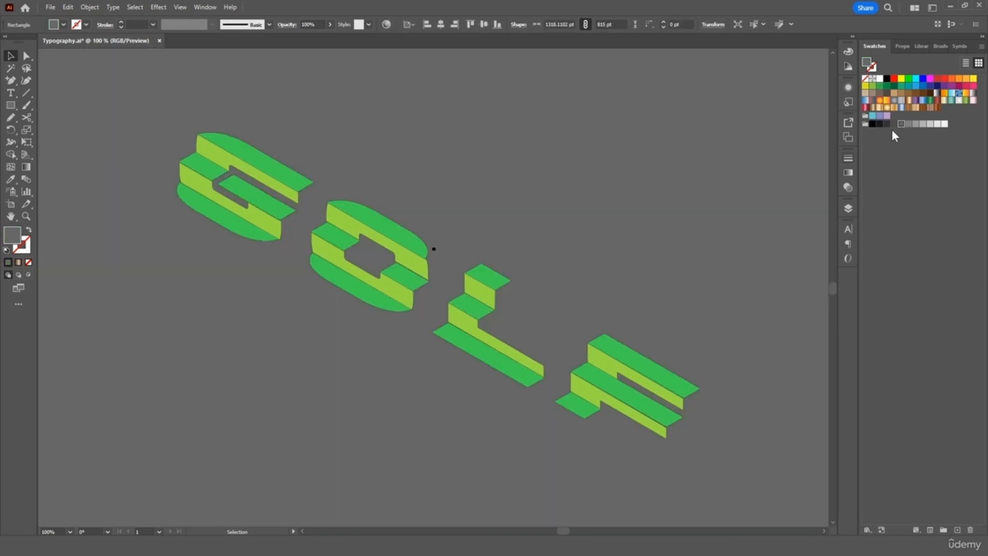
pyautogui.click(873, 125)
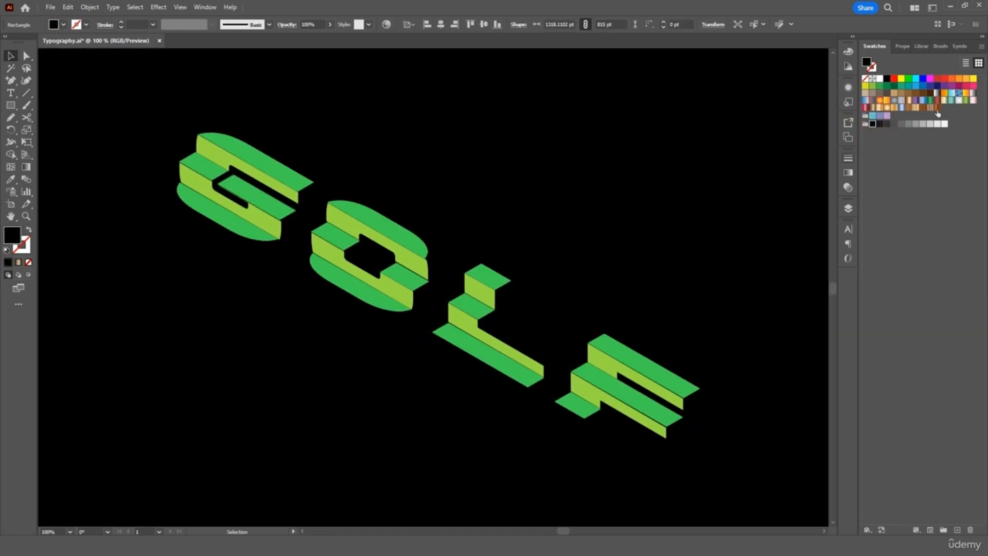
pyautogui.click(965, 80)
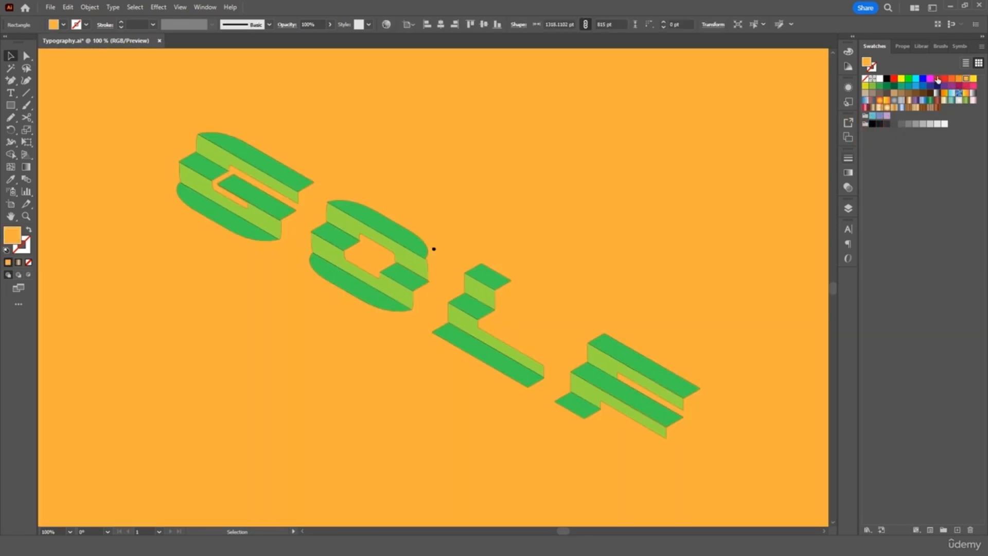
pyautogui.click(951, 80)
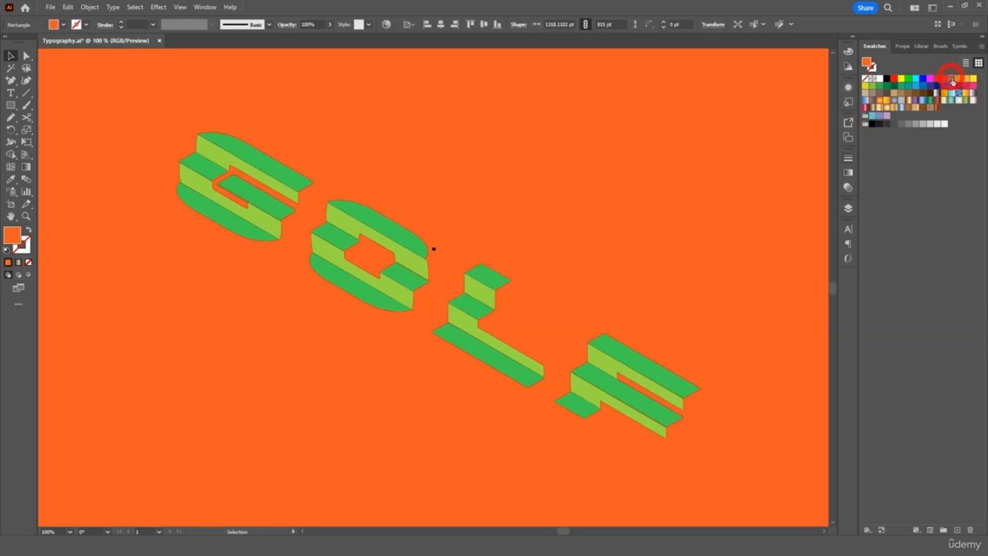
pyautogui.click(889, 106)
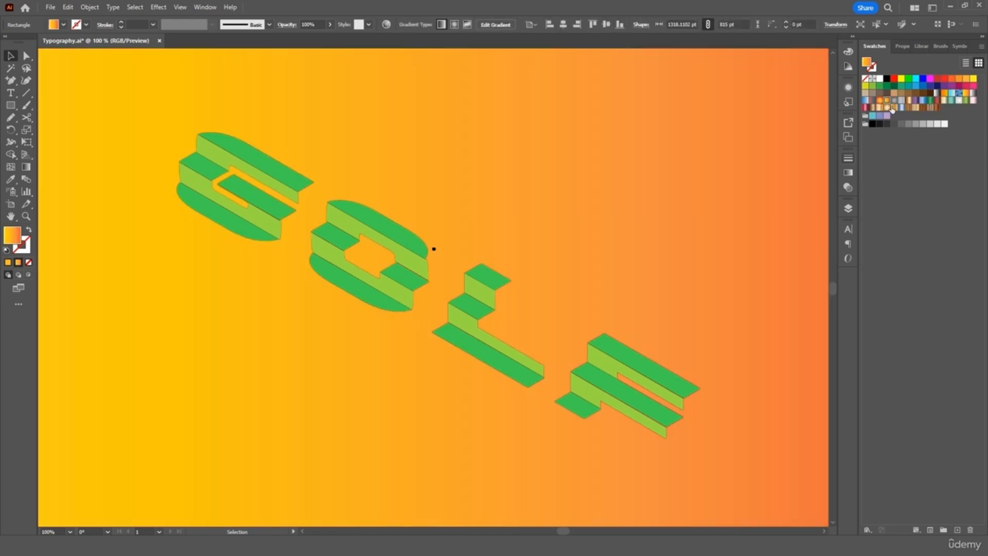
pyautogui.click(953, 101)
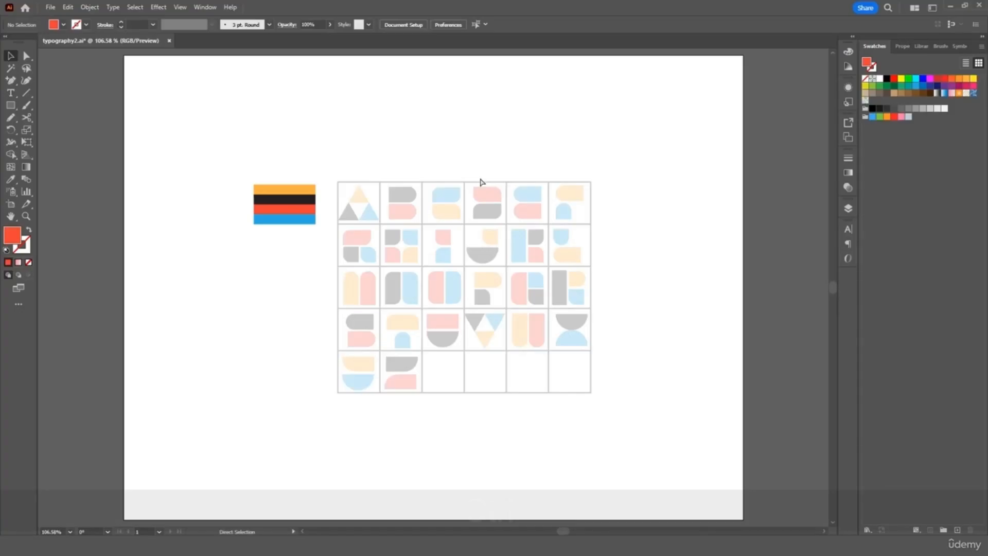
# Step: Draw a red triangle over the A template's top triangle and scale it to about 19.4 by 16.8 px
pyautogui.hotkey('ctrl', '=')
pyautogui.hotkey('ctrl', '=')
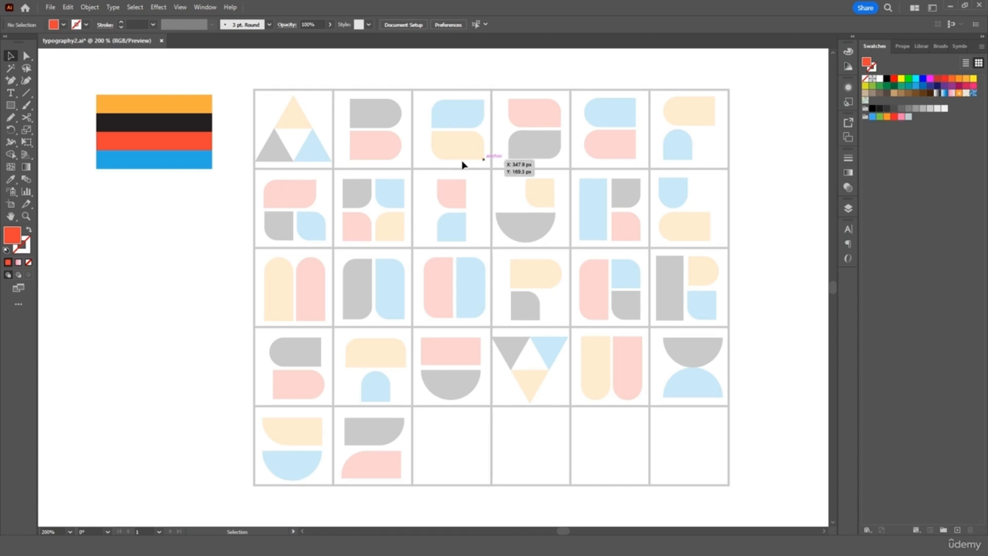
pyautogui.moveTo(12, 105); pyautogui.dragTo(54, 143)
pyautogui.moveTo(373, 135); pyautogui.dragTo(298, 147)
pyautogui.click(12, 56)
pyautogui.hotkey('ctrl', '=')
pyautogui.hotkey('ctrl', '=')
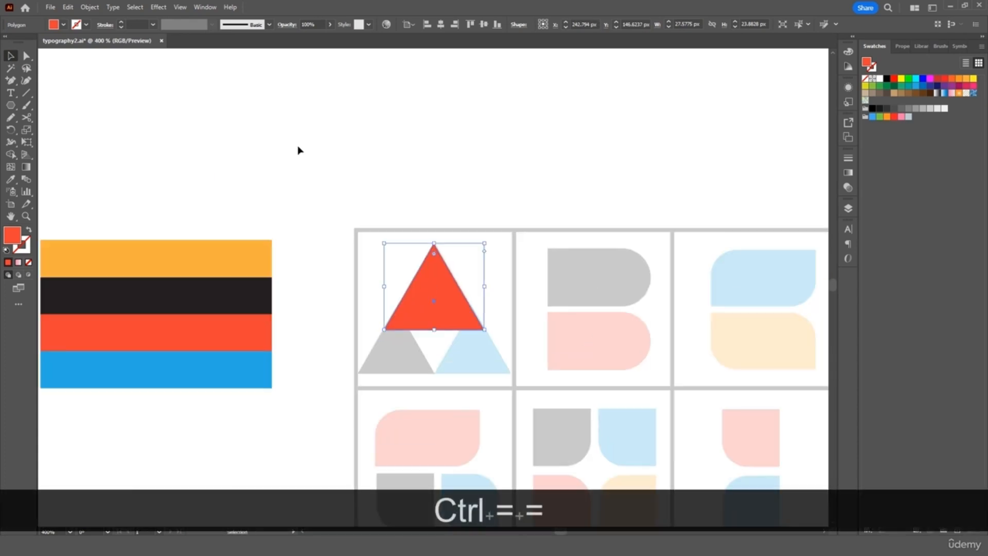
pyautogui.moveTo(484, 332); pyautogui.dragTo(452, 302)
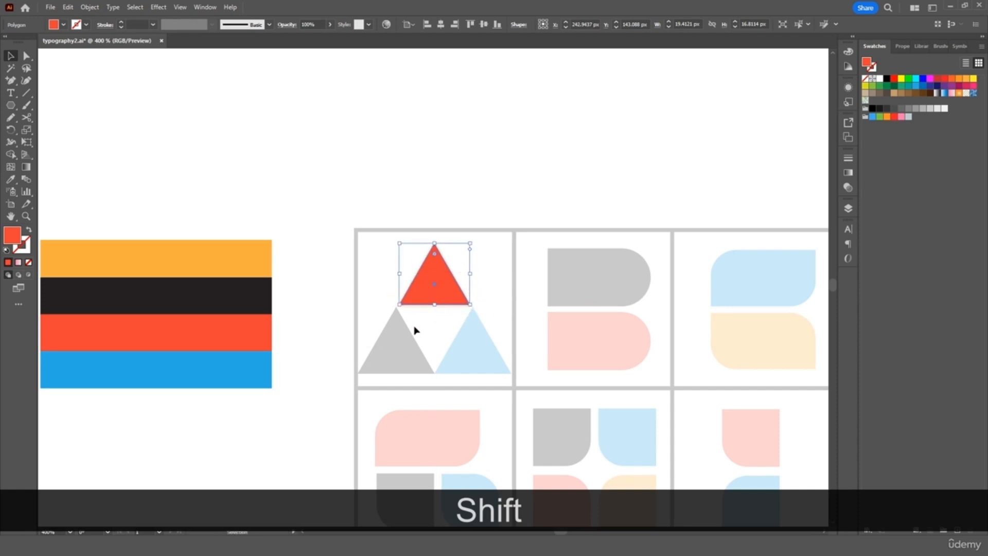
# Step: Copy the red triangle twice and place the copies over the A's lower-left and lower-right triangles
pyautogui.hotkey('ctrl', 'c')
pyautogui.hotkey('ctrl', 'v')
pyautogui.moveTo(452, 313); pyautogui.dragTo(416, 363)
pyautogui.hotkey('ctrl', 'v')
pyautogui.moveTo(441, 310); pyautogui.dragTo(477, 354)
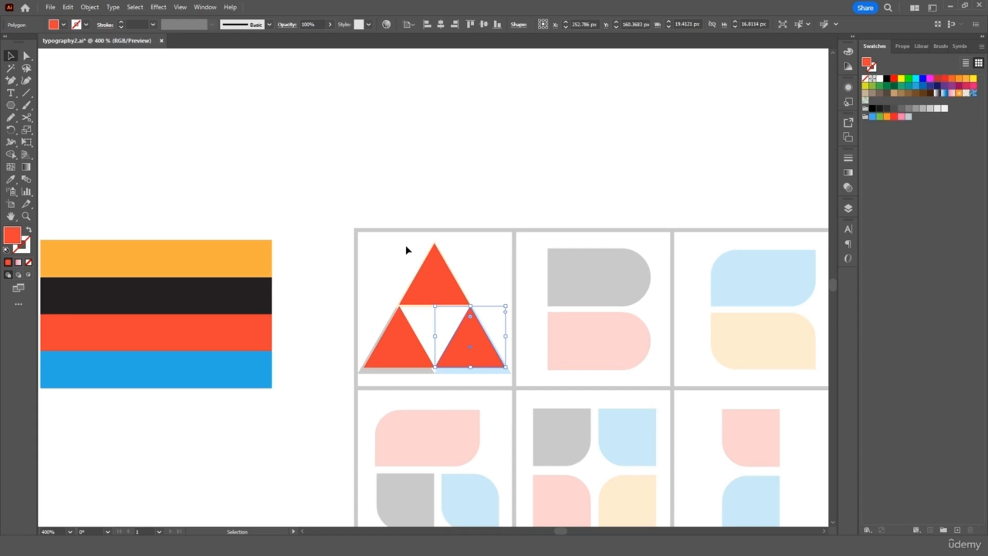
# Step: Recolour the A's top triangle with the orange sampled from the palette bars using the Eyedropper
pyautogui.click(434, 266)
pyautogui.click(12, 180)
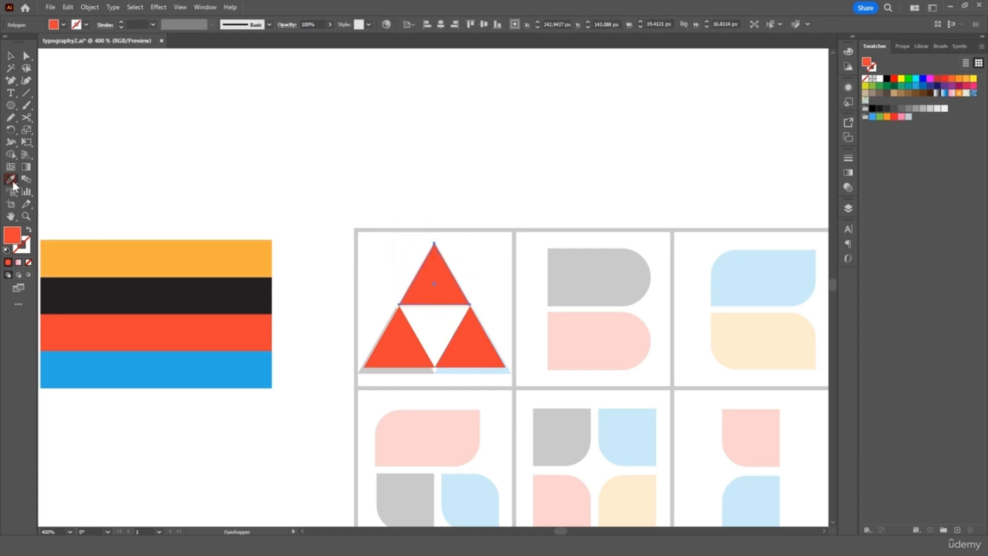
pyautogui.click(190, 265)
pyautogui.click(13, 56)
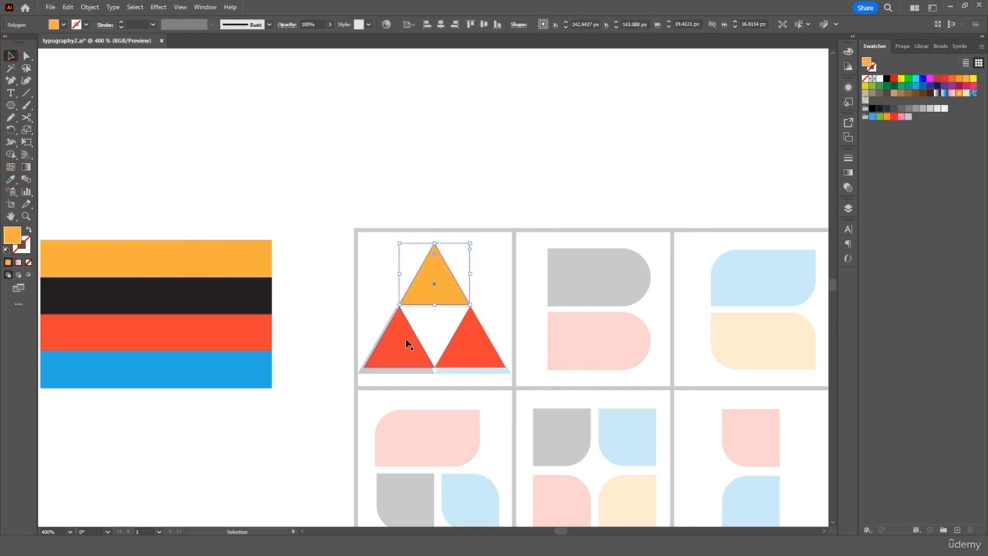
# Step: Recolour the A's lower-left triangle with the black sampled from the palette bars
pyautogui.click(404, 342)
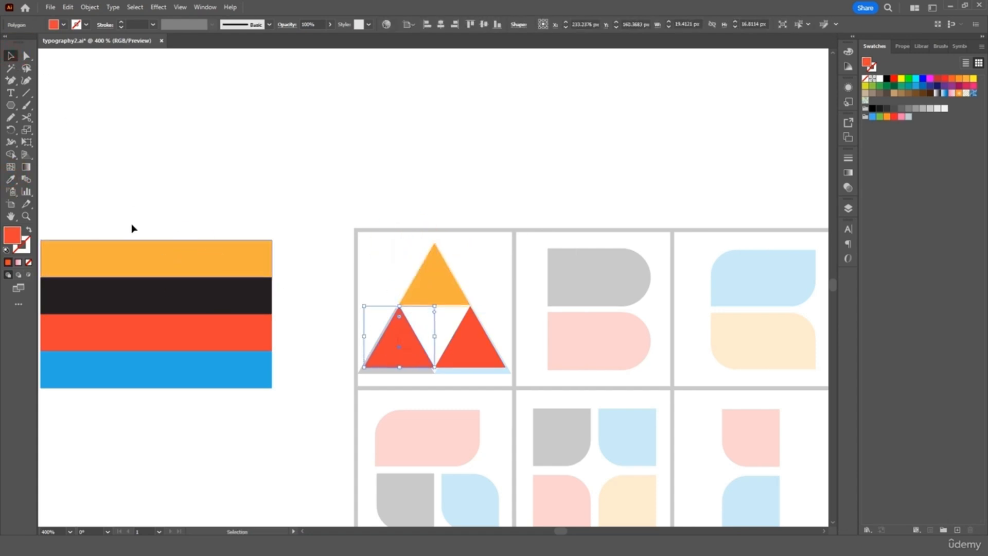
pyautogui.click(11, 180)
pyautogui.click(187, 299)
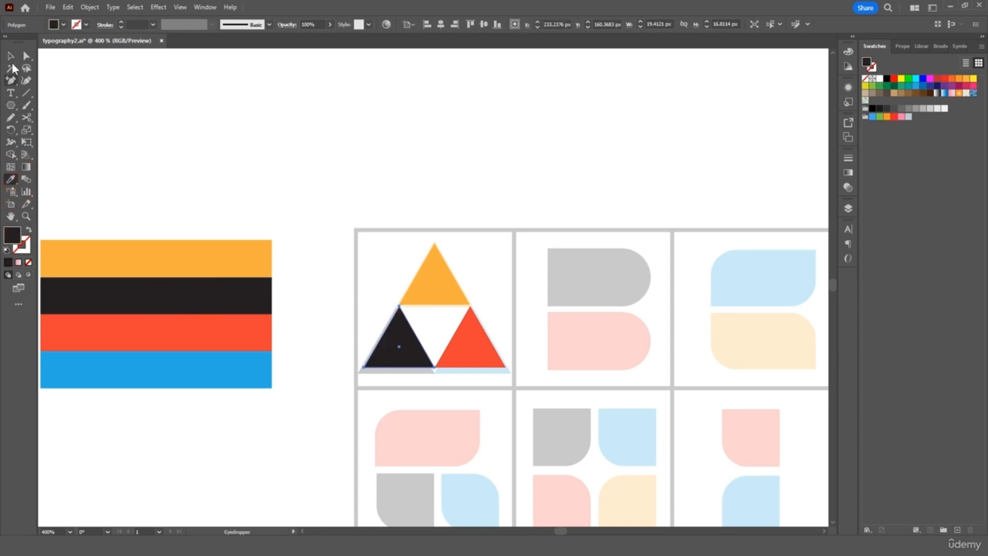
pyautogui.click(11, 55)
# Step: Recolour the A's lower-right triangle with the blue sampled from the palette bars
pyautogui.click(484, 352)
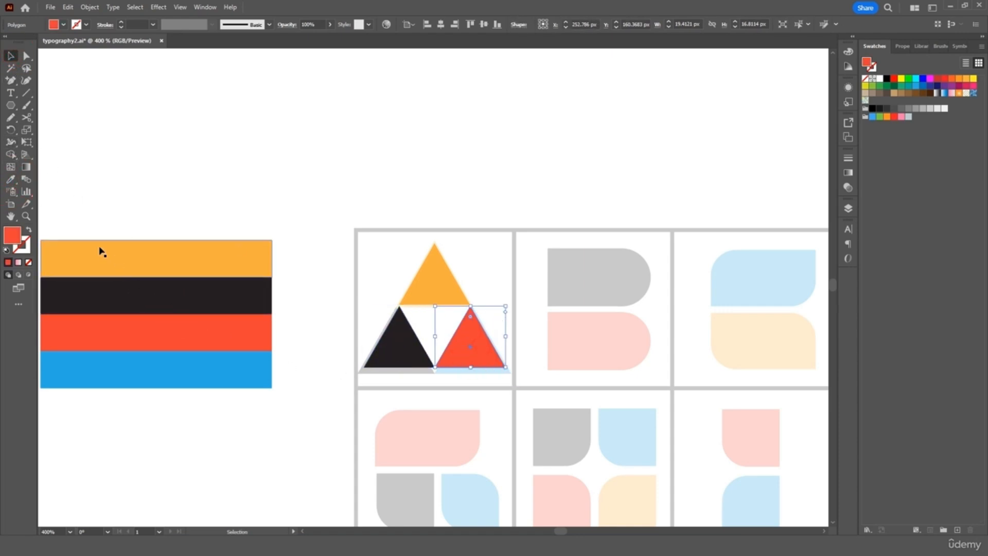
pyautogui.press('i')
pyautogui.click(206, 367)
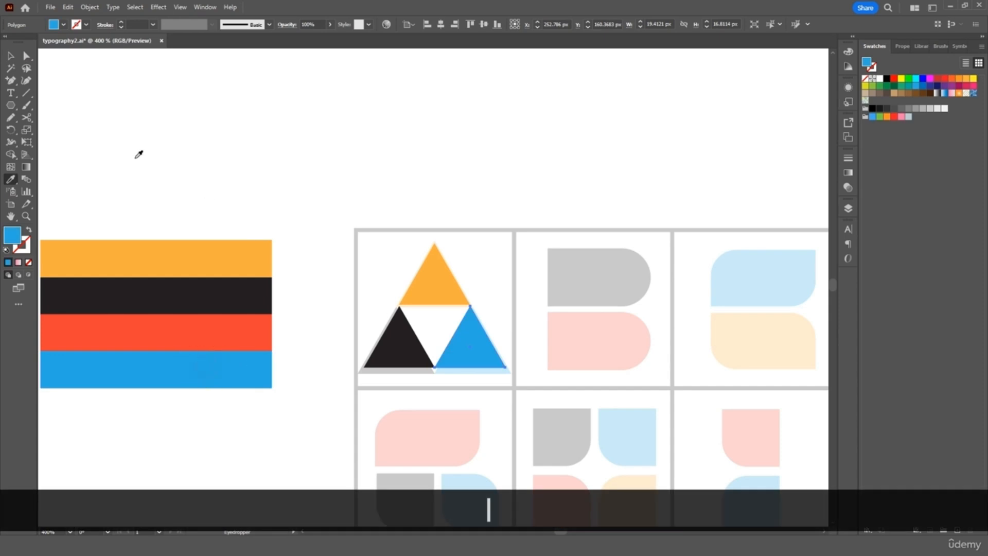
pyautogui.click(11, 56)
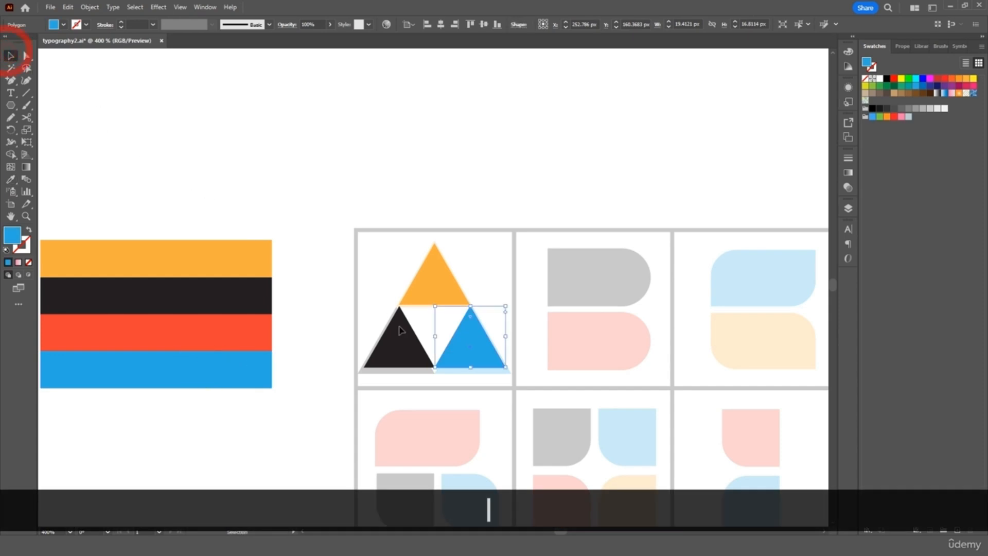
# Step: Select the A's three triangles together and scale them up proportionally to cover the faded template
pyautogui.click(481, 279)
pyautogui.moveTo(476, 273); pyautogui.dragTo(393, 344)
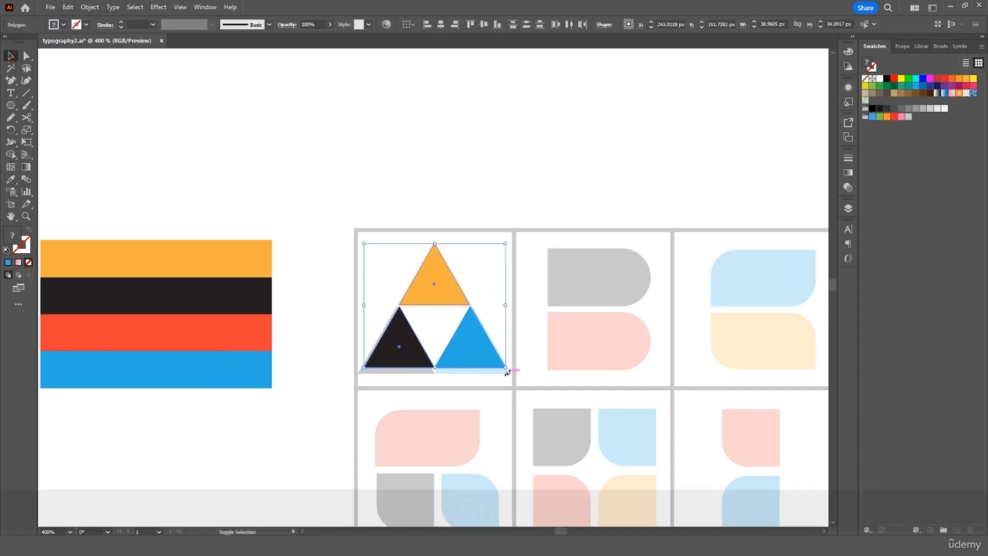
pyautogui.moveTo(507, 369)
pyautogui.mouseDown()
pyautogui.moveTo(512, 383)
pyautogui.moveTo(492, 372)
pyautogui.mouseUp()
pyautogui.click(474, 172)
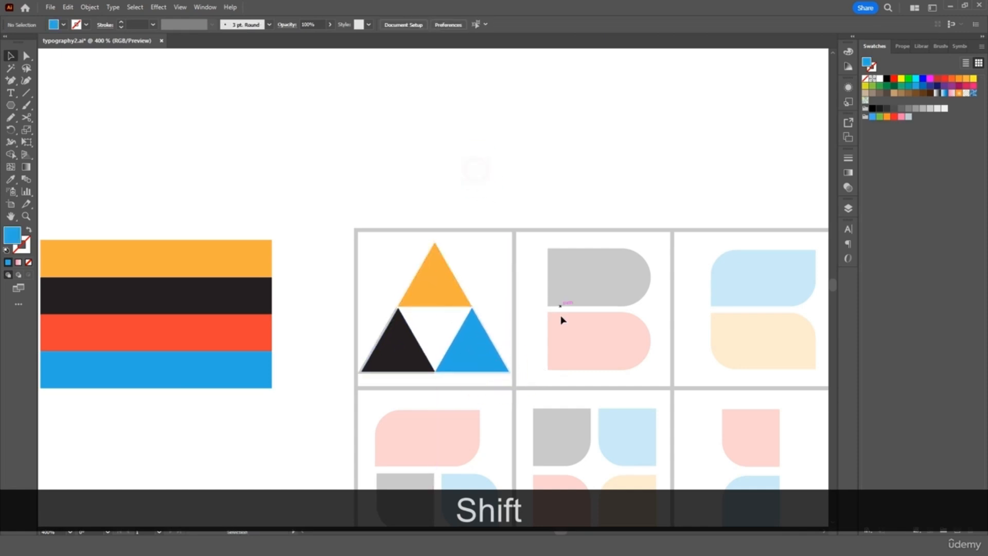
# Step: Draw a blue rectangle about 27.7 by 16.2 px over the upper shape of the B template
pyautogui.hscroll(3, 562, 320)
pyautogui.moveTo(10, 107); pyautogui.dragTo(45, 102)
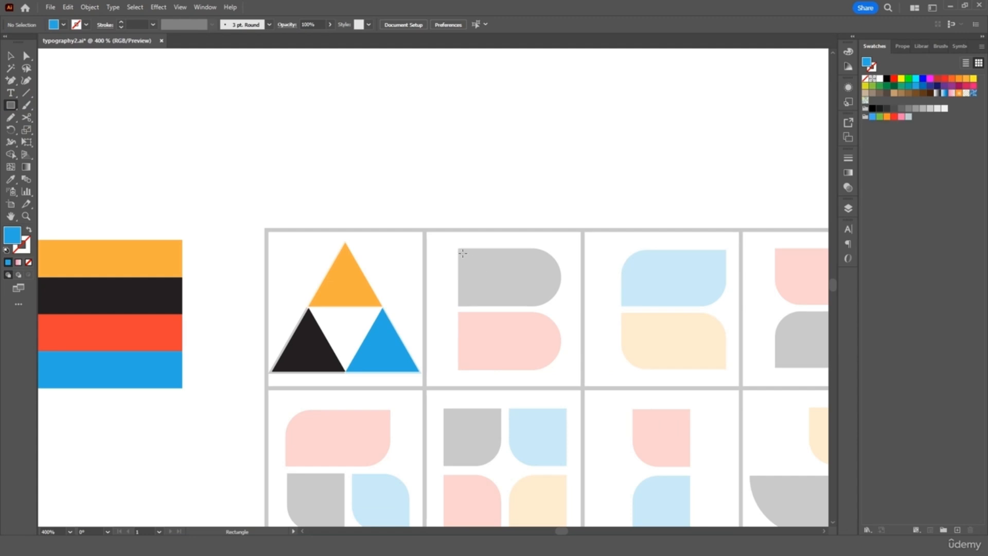
pyautogui.moveTo(459, 249); pyautogui.dragTo(559, 307)
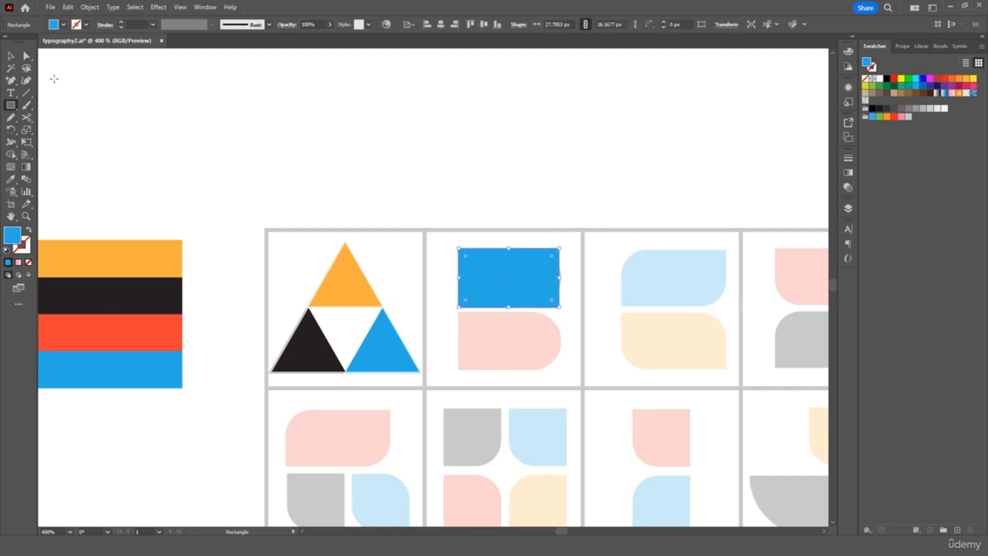
pyautogui.click(27, 55)
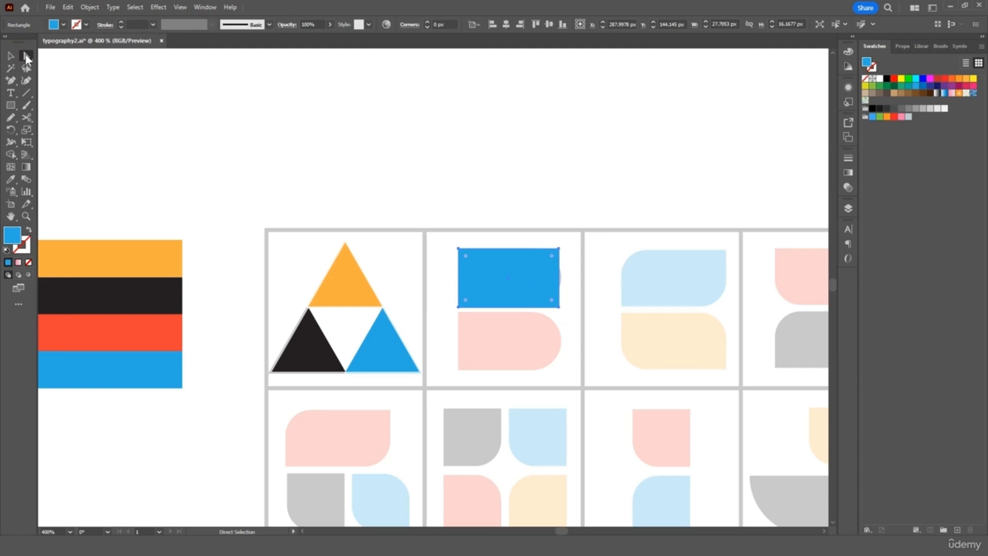
# Step: Round the B rectangle's lower-right corner to an 8 px radius and its upper-right corner to match
pyautogui.moveTo(552, 301); pyautogui.dragTo(541, 288)
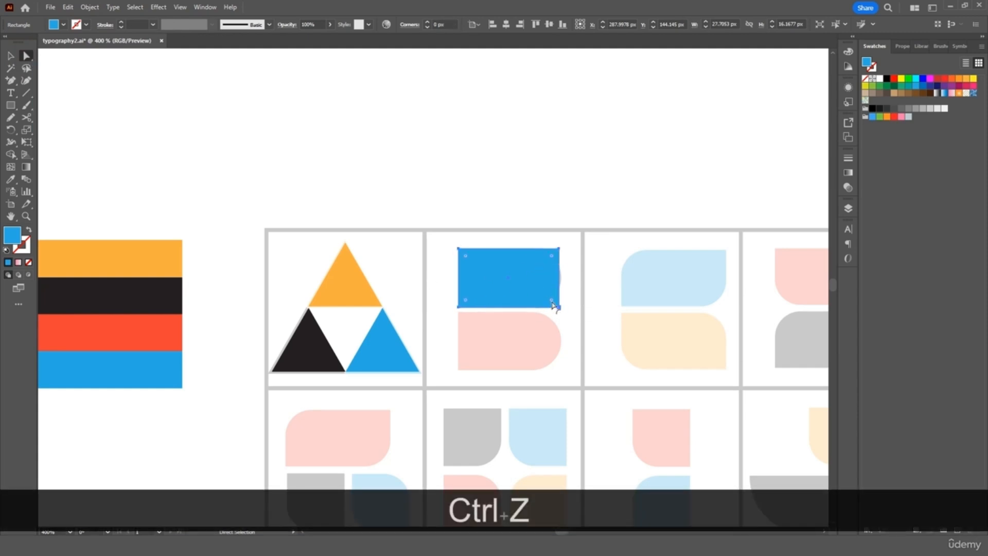
pyautogui.moveTo(553, 304); pyautogui.dragTo(533, 282)
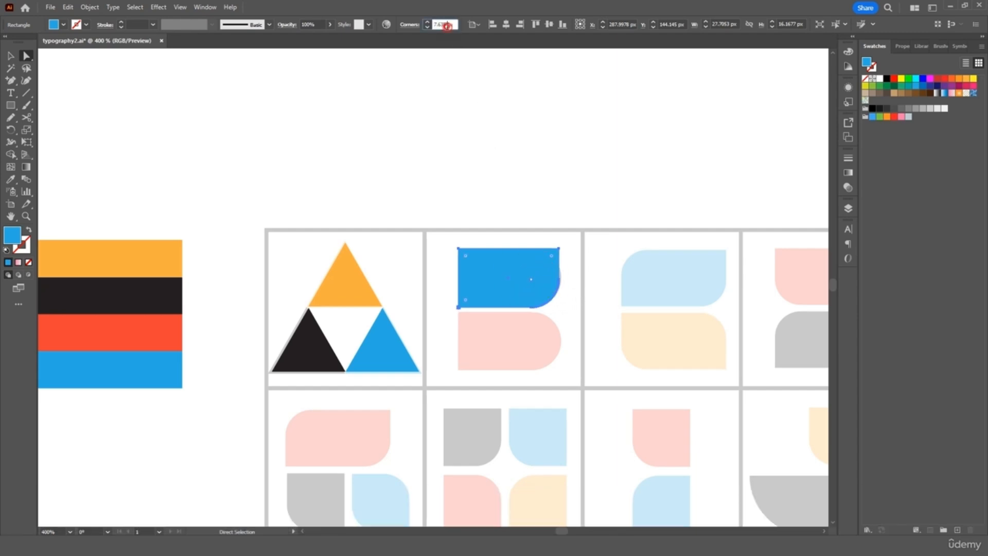
pyautogui.write('8')
pyautogui.press('Return')
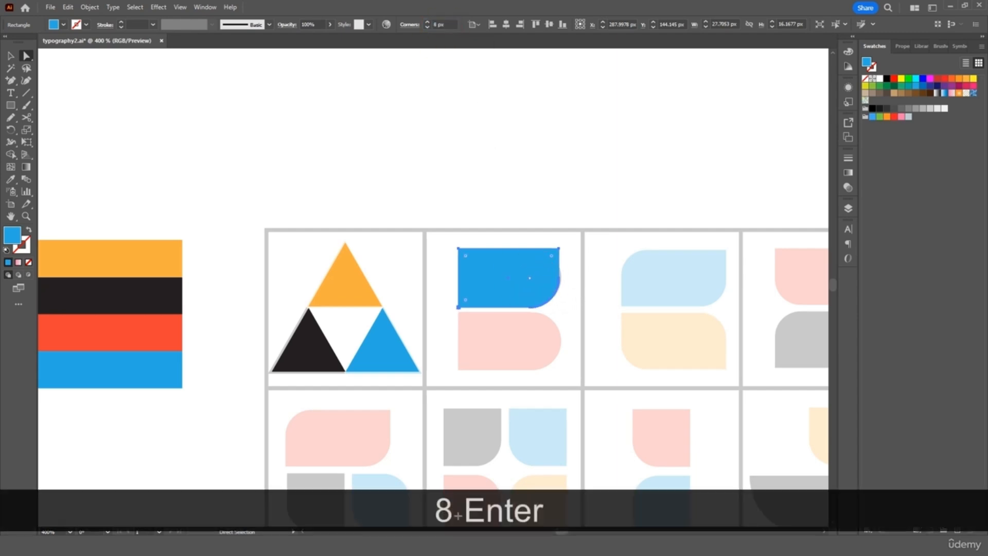
pyautogui.moveTo(552, 256); pyautogui.dragTo(489, 294)
pyautogui.hotkey('ctrl', 'z')
pyautogui.click(552, 255)
# Step: Recolour the B's upper shape with the black sampled from the A's lower-left triangle
pyautogui.click(11, 55)
pyautogui.click(200, 125)
pyautogui.hotkey('ctrl', 'z')
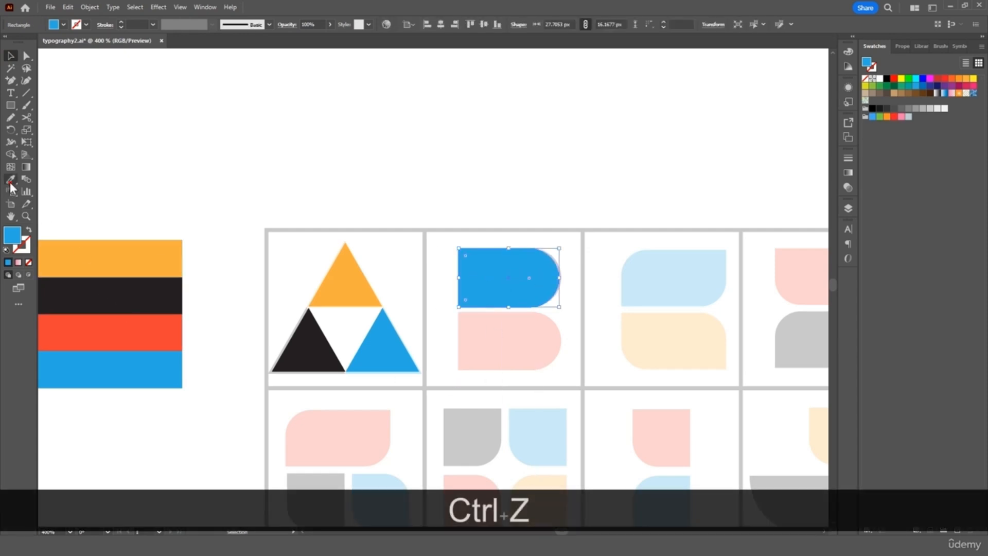
pyautogui.click(10, 180)
pyautogui.click(323, 355)
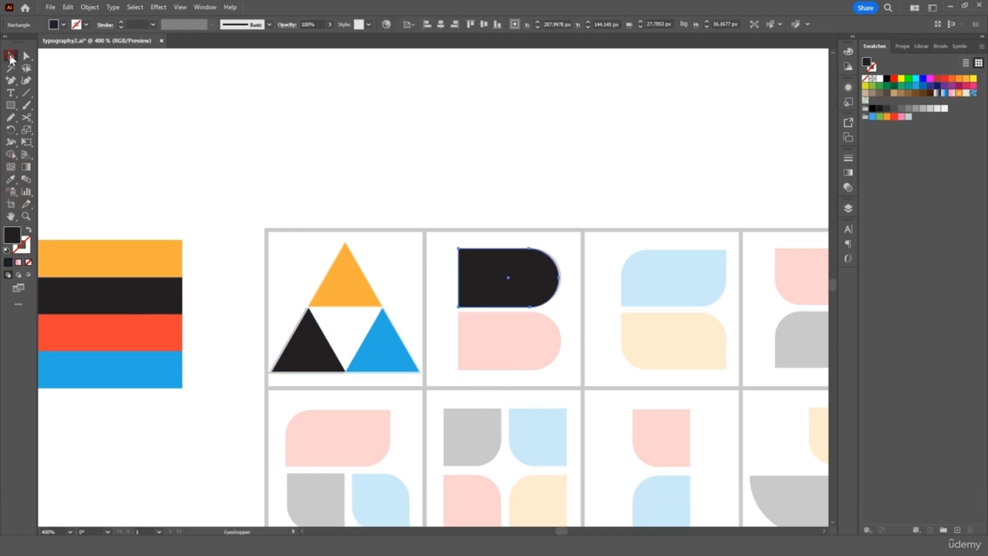
# Step: Duplicate the B's black rounded shape and place the copy over the lower shape of the B template
pyautogui.click(10, 56)
pyautogui.hotkey('ctrl', 'c')
pyautogui.hotkey('ctrl', 'v')
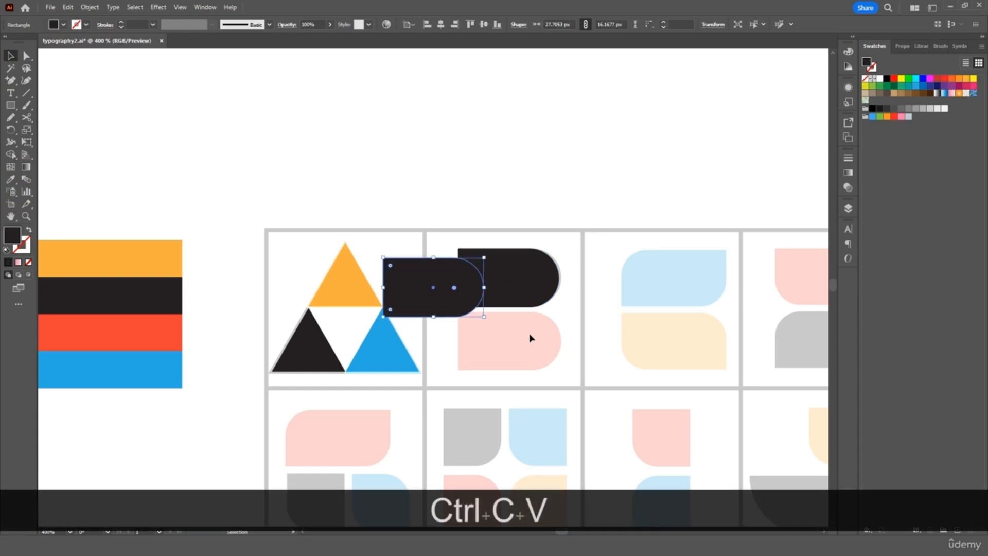
pyautogui.moveTo(443, 309); pyautogui.dragTo(514, 350)
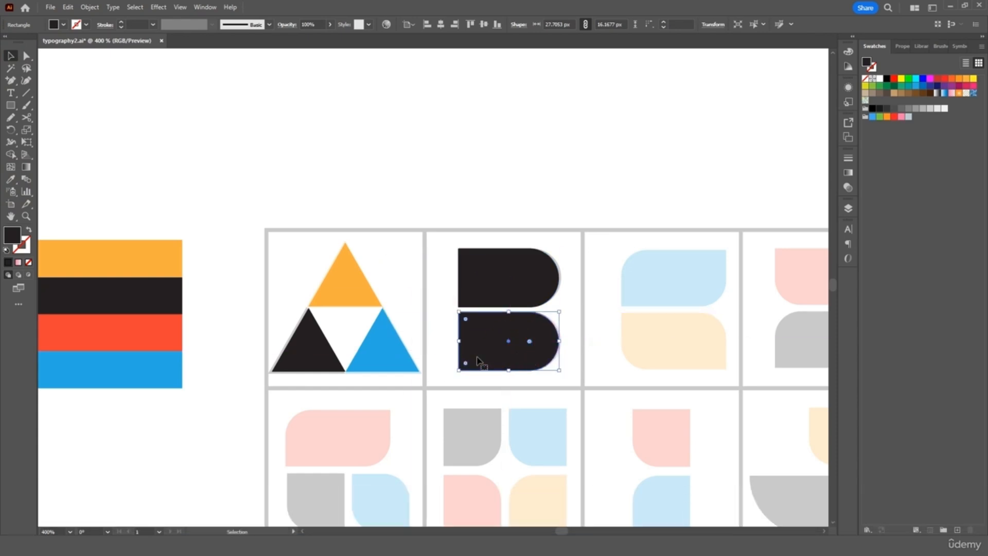
# Step: Recolour the B's lower shape with the red sampled from the palette bars and deselect it
pyautogui.press('i')
pyautogui.click(117, 335)
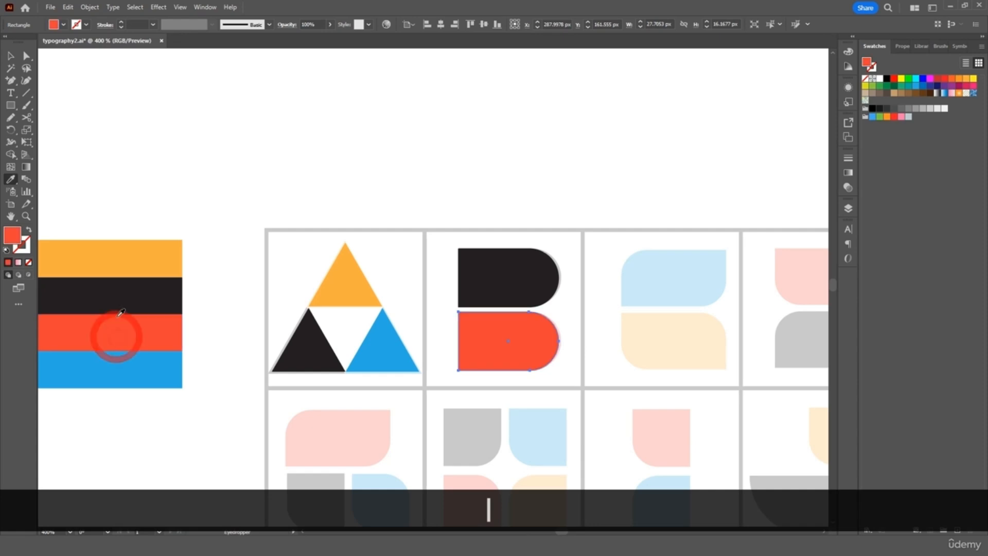
pyautogui.click(12, 55)
pyautogui.click(382, 146)
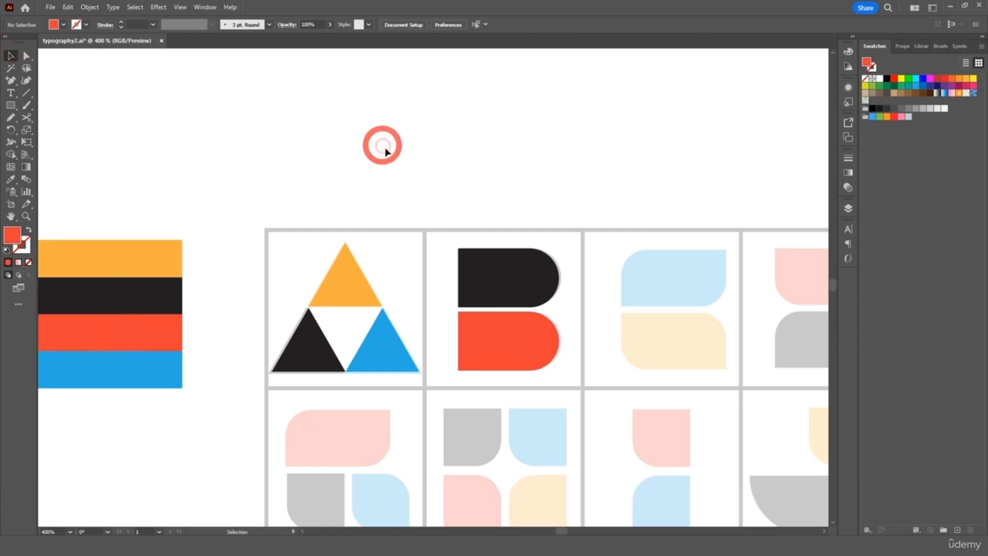
# Step: Draw a red rectangle about 28.8 by 15.1 px over the upper shape of the C template
pyautogui.hscroll(5, 430, 168)
pyautogui.hscroll(5, 486, 265)
pyautogui.hscroll(-3, 484, 271)
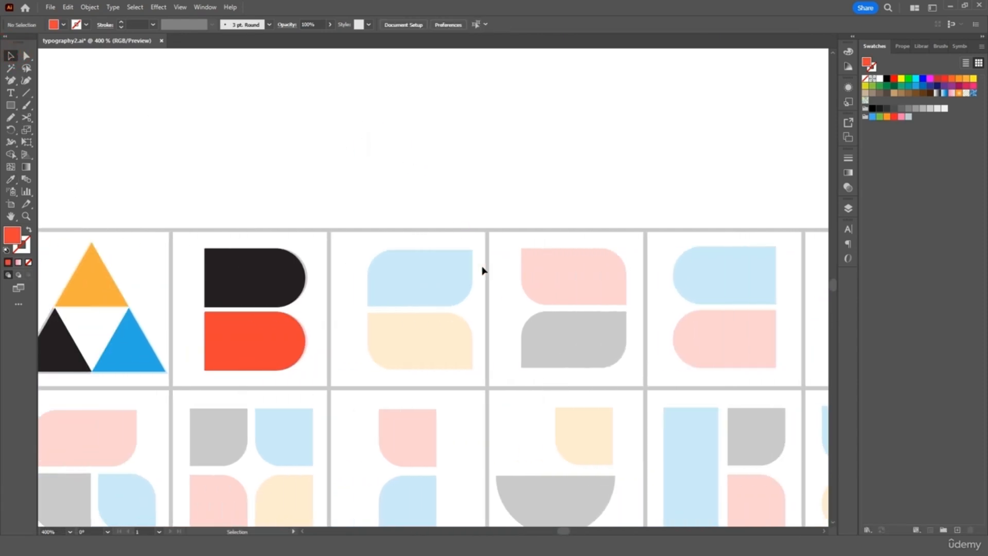
pyautogui.click(10, 105)
pyautogui.moveTo(369, 252); pyautogui.dragTo(472, 304)
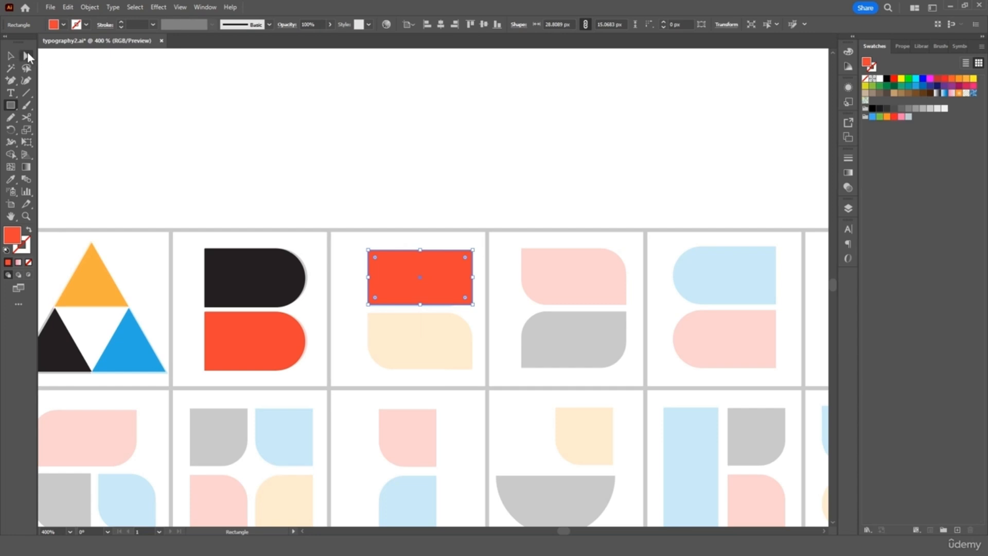
# Step: Round the C rectangle's upper-left and lower-right corners, each to a radius of 8 px
pyautogui.click(27, 56)
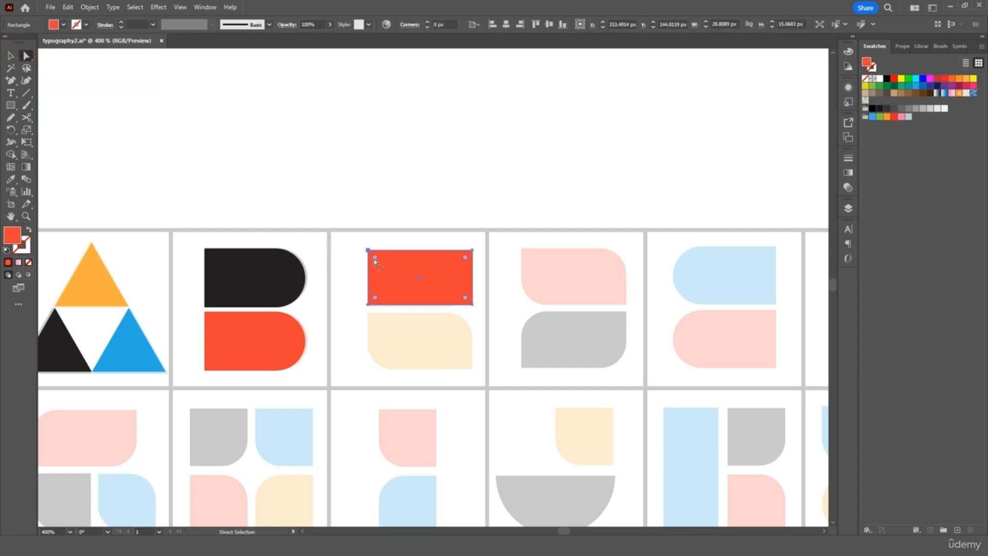
pyautogui.moveTo(377, 260); pyautogui.dragTo(394, 286)
pyautogui.write('8')
pyautogui.press('Return')
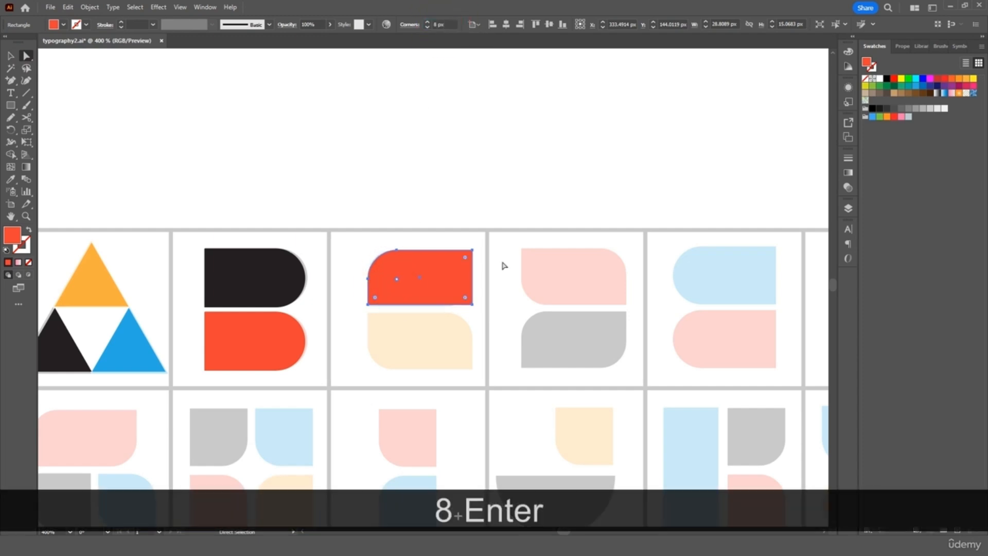
pyautogui.moveTo(466, 299); pyautogui.dragTo(437, 279)
pyautogui.hotkey('ctrl', 'z')
pyautogui.click(465, 297)
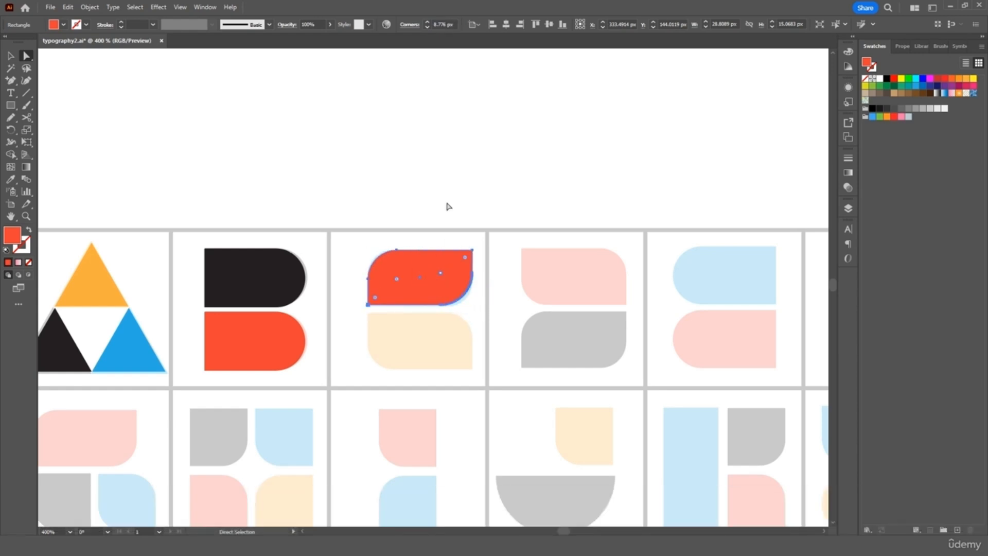
pyautogui.write('8')
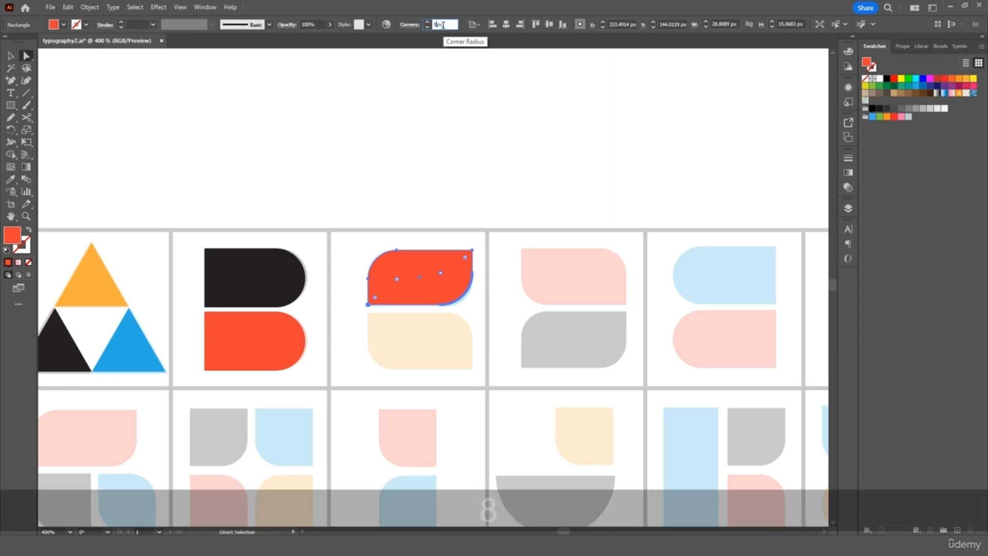
pyautogui.press('Return')
# Step: Recolour the C's upper shape with the blue sampled from the A's lower-right triangle
pyautogui.click(10, 55)
pyautogui.click(480, 221)
pyautogui.click(451, 283)
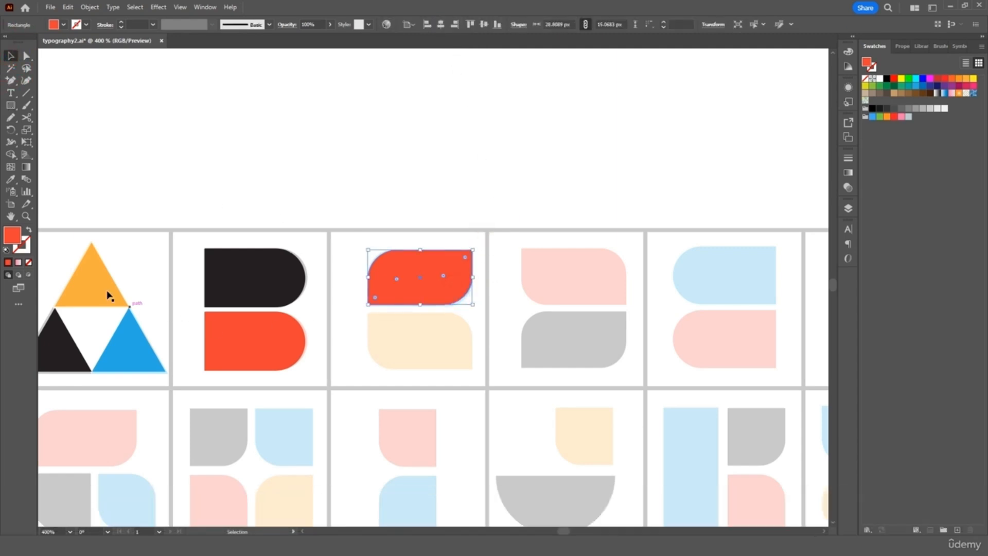
pyautogui.click(11, 180)
pyautogui.click(140, 345)
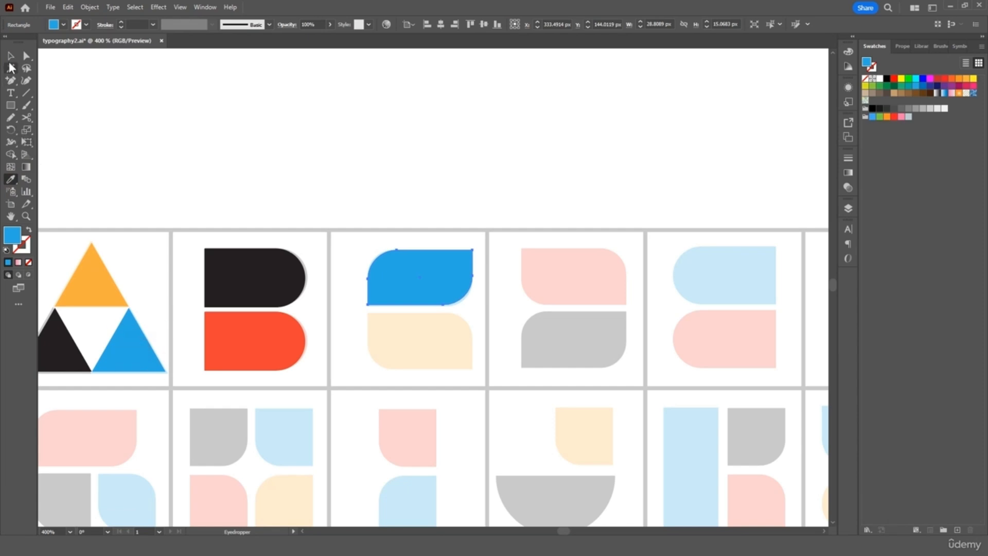
# Step: Duplicate the C's blue shape and place the copy over the lower shape of the C template
pyautogui.click(10, 55)
pyautogui.hotkey('ctrl', 'c')
pyautogui.hotkey('ctrl', 'v')
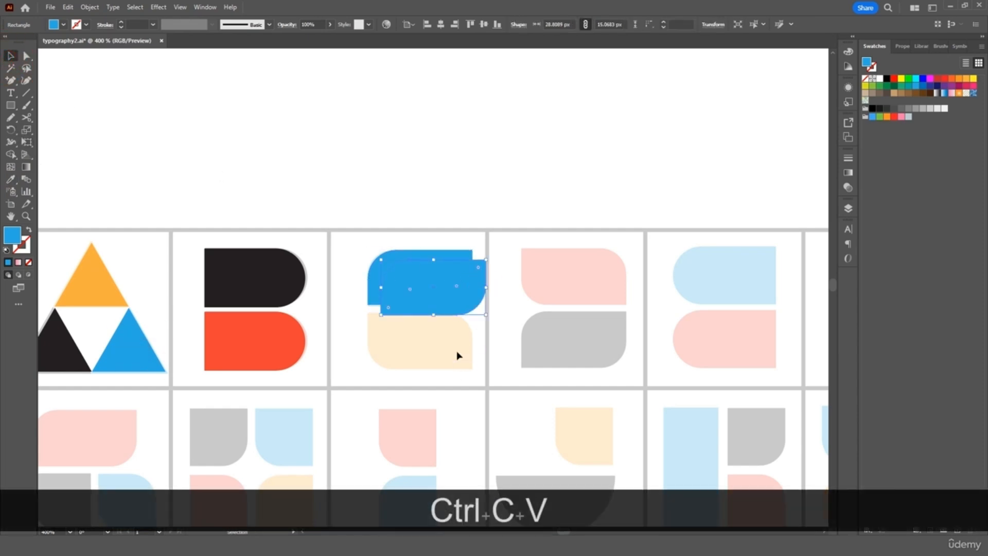
pyautogui.moveTo(462, 316); pyautogui.dragTo(449, 352)
# Step: Reflect the C's lower shape so its rounded corners match the faded template
pyautogui.rightClick(449, 352)
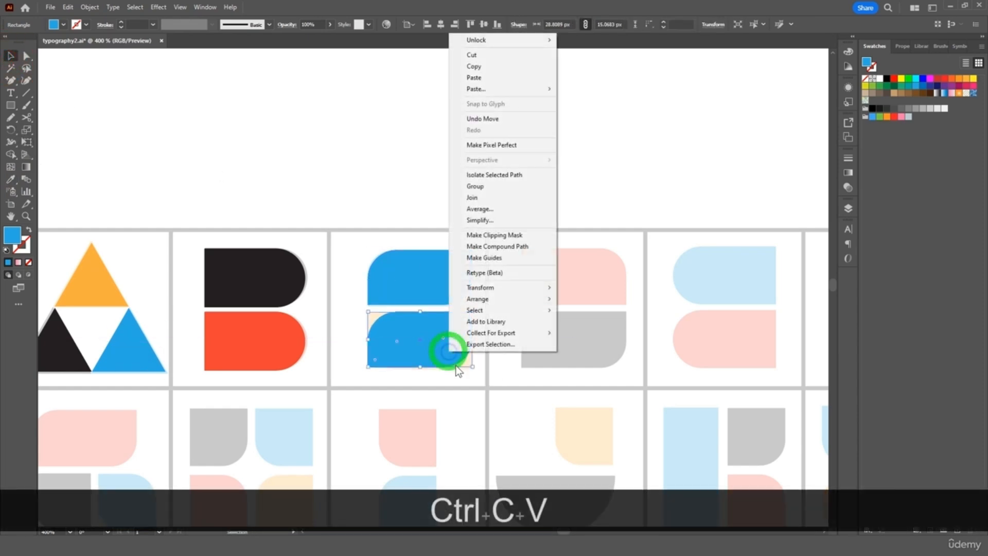
pyautogui.moveTo(490, 300)
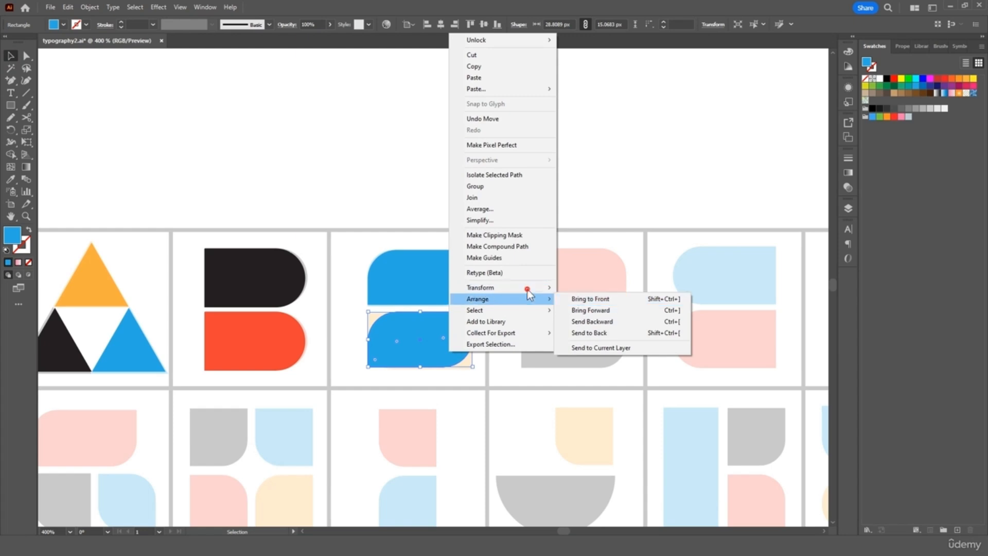
pyautogui.moveTo(566, 288)
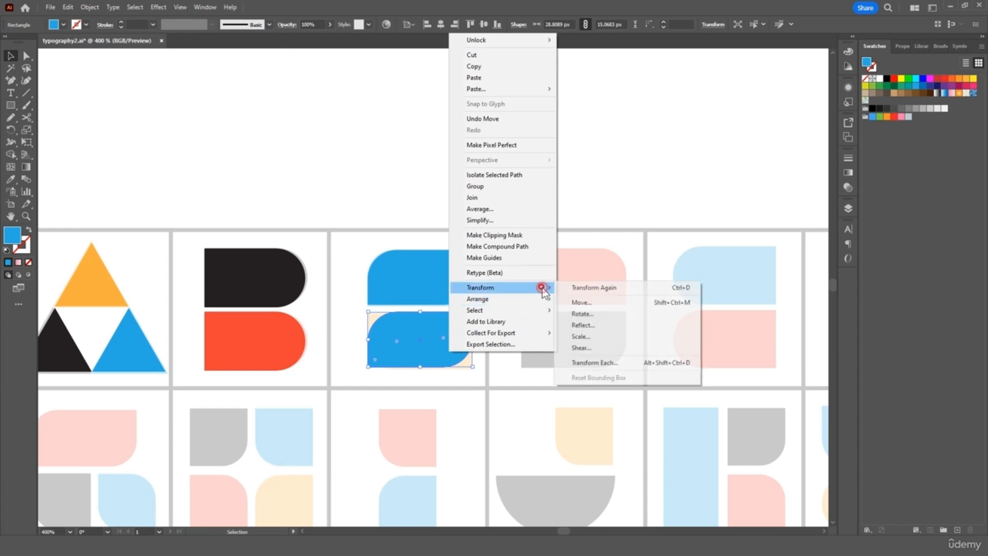
pyautogui.click(584, 324)
pyautogui.click(614, 338)
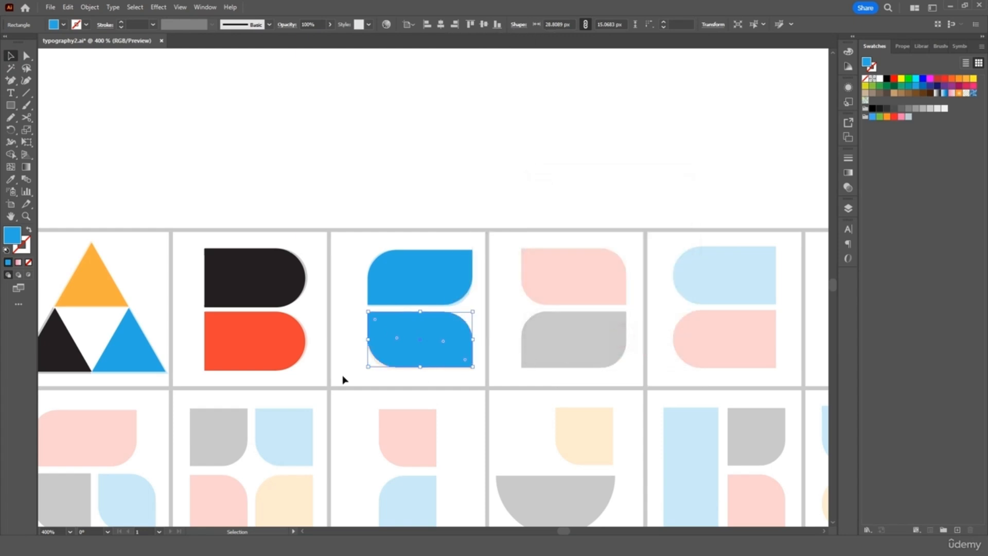
# Step: Recolour the C's lower shape with the orange sampled from the A's top triangle
pyautogui.click(10, 180)
pyautogui.click(96, 271)
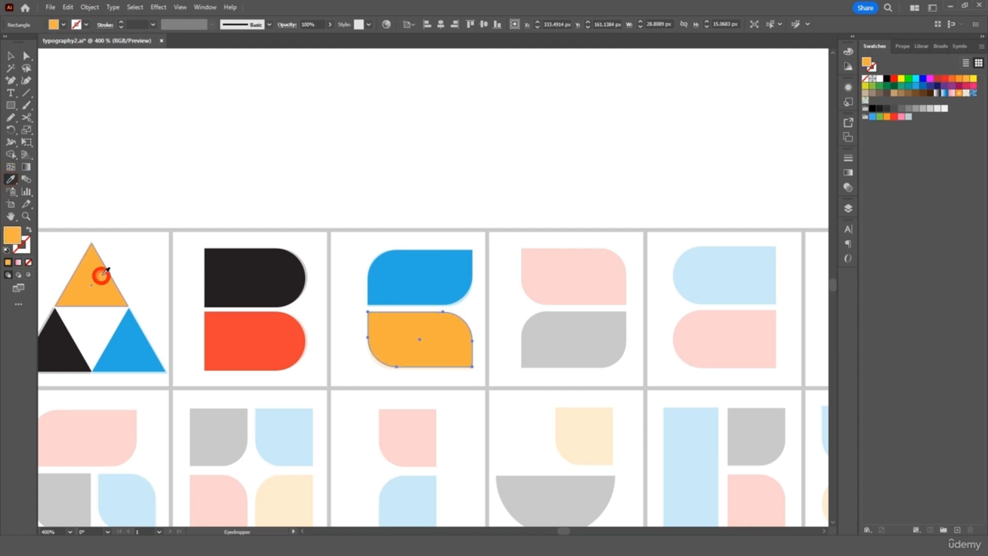
pyautogui.click(10, 56)
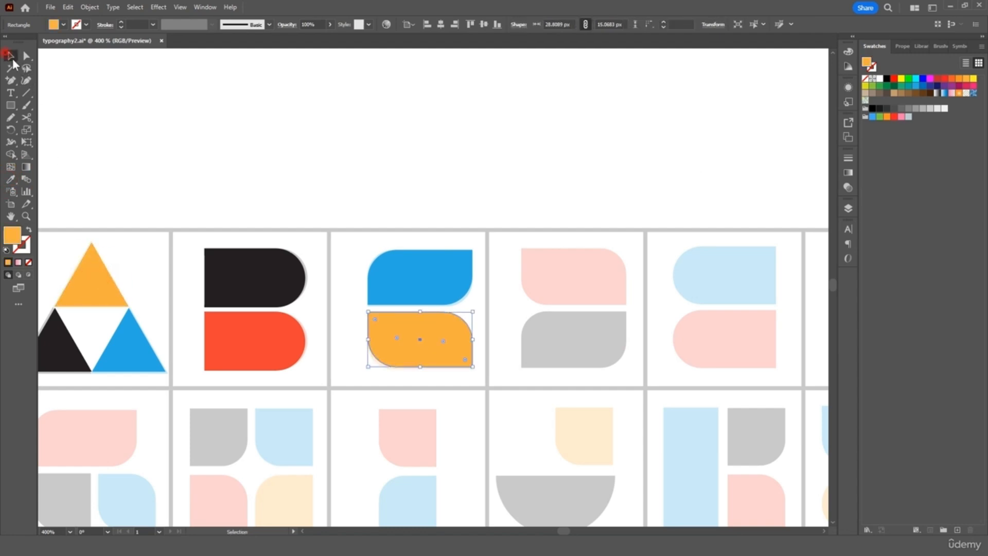
# Step: Duplicate both C shapes together, rotate the copy 180 degrees and place it over the D template
pyautogui.keyDown('shift'); pyautogui.click(448, 273); pyautogui.keyUp('shift')
pyautogui.hotkey('ctrl', 'shift', 'c')
pyautogui.hotkey('ctrl', 'shift', 'v')
pyautogui.moveTo(493, 350); pyautogui.dragTo(336, 194)
pyautogui.moveTo(437, 309); pyautogui.dragTo(578, 331)
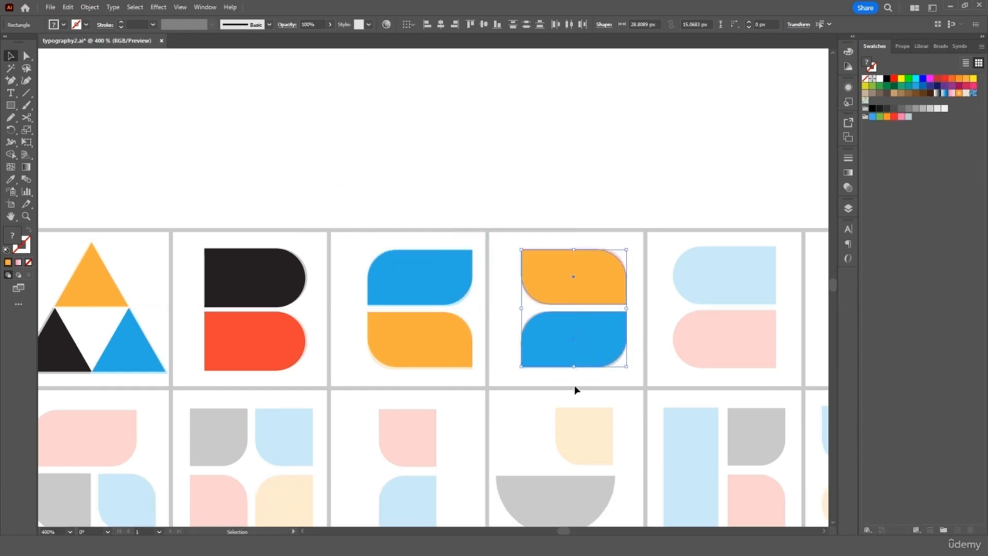
# Step: Recolour the D's upper shape with the red sampled from the B's lower shape
pyautogui.click(581, 280)
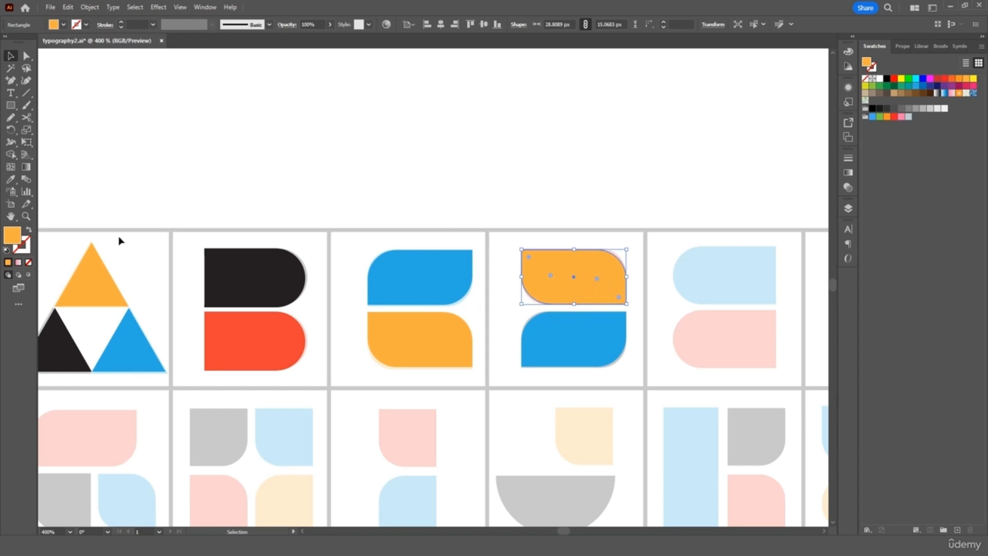
pyautogui.click(9, 185)
pyautogui.click(247, 348)
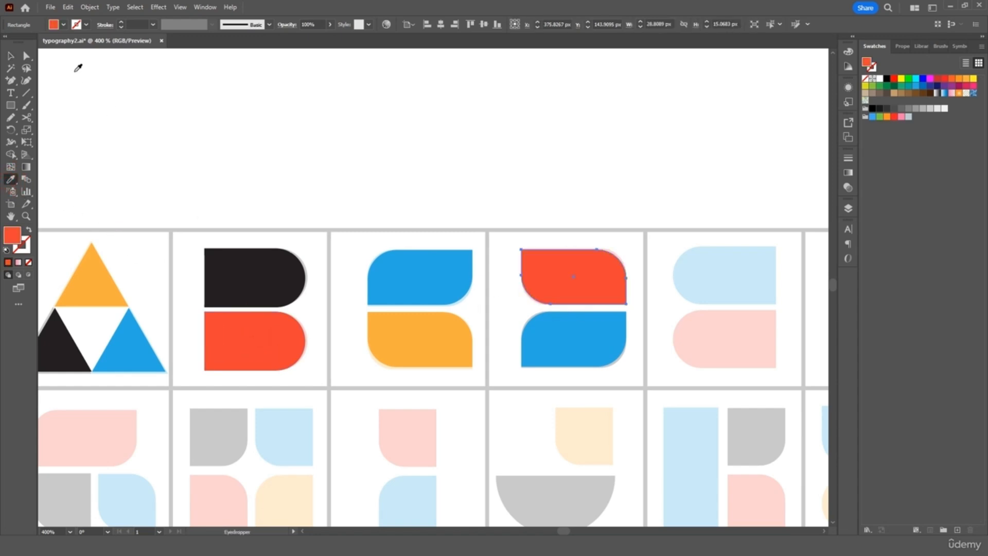
# Step: Recolour the D's lower shape with the black sampled from the B's upper shape
pyautogui.click(5, 60)
pyautogui.click(558, 346)
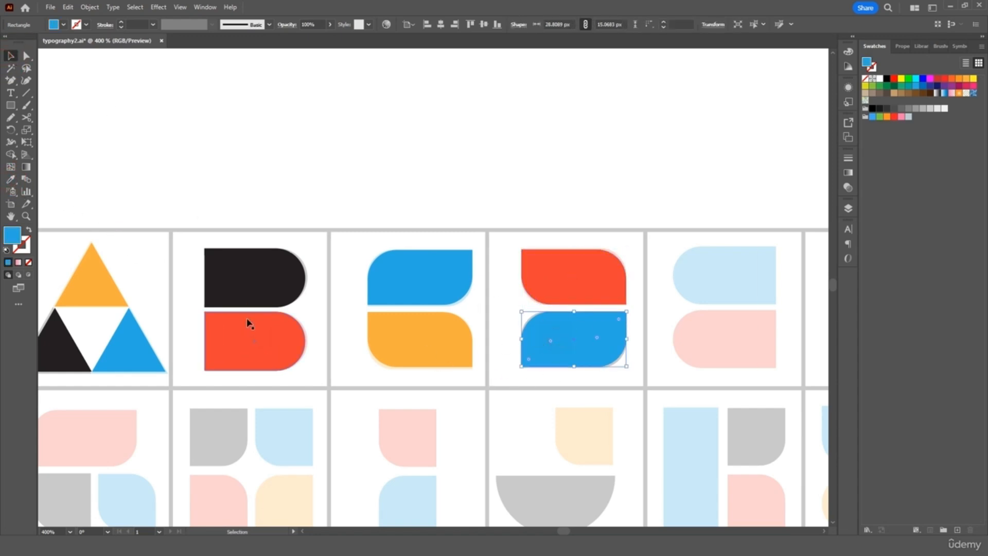
pyautogui.press('i')
pyautogui.click(273, 265)
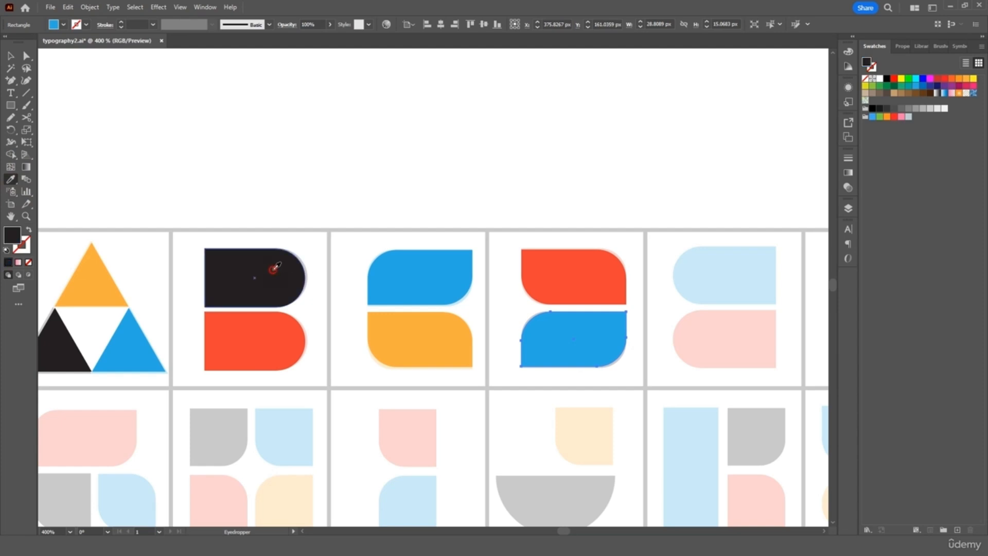
pyautogui.click(9, 107)
pyautogui.click(10, 56)
# Step: Duplicate both B shapes together, place the copy over the E template and rotate it 180 degrees
pyautogui.click(238, 274)
pyautogui.keyDown('shift'); pyautogui.click(254, 352); pyautogui.keyUp('shift')
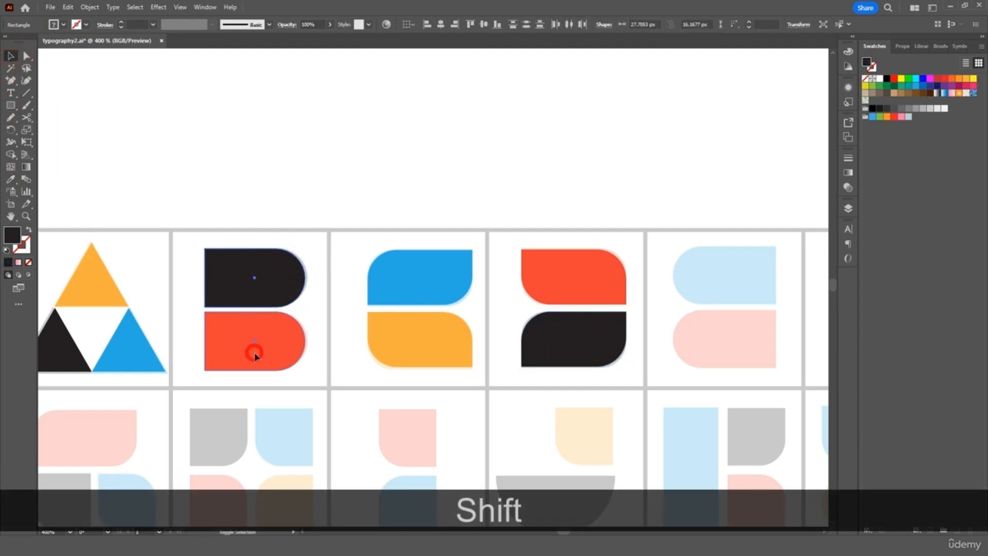
pyautogui.hotkey('ctrl', 'c')
pyautogui.hotkey('ctrl', 'v')
pyautogui.moveTo(448, 325); pyautogui.dragTo(746, 341)
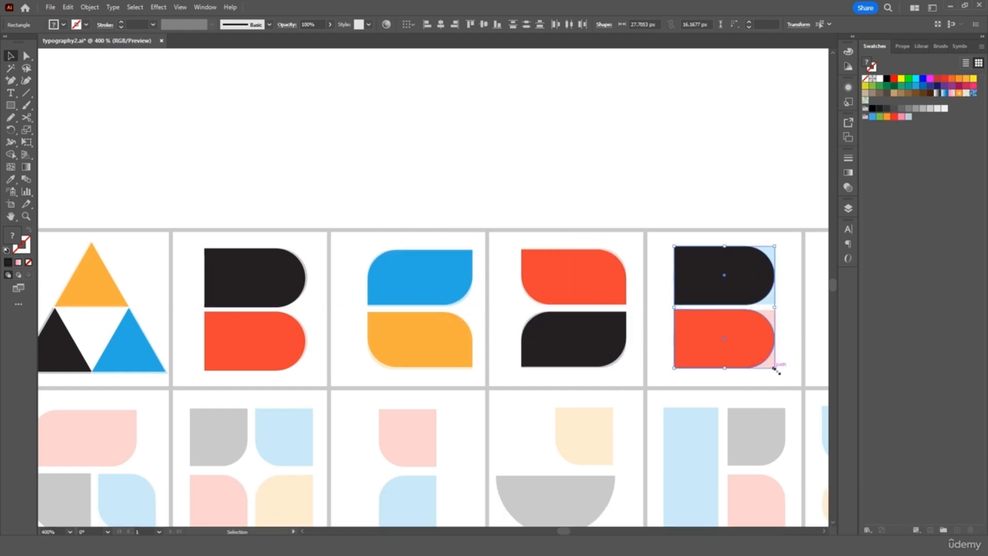
pyautogui.moveTo(779, 370); pyautogui.dragTo(695, 293)
# Step: Recolour the E's upper shape with the blue sampled from the C's upper shape
pyautogui.click(716, 278)
pyautogui.press('i')
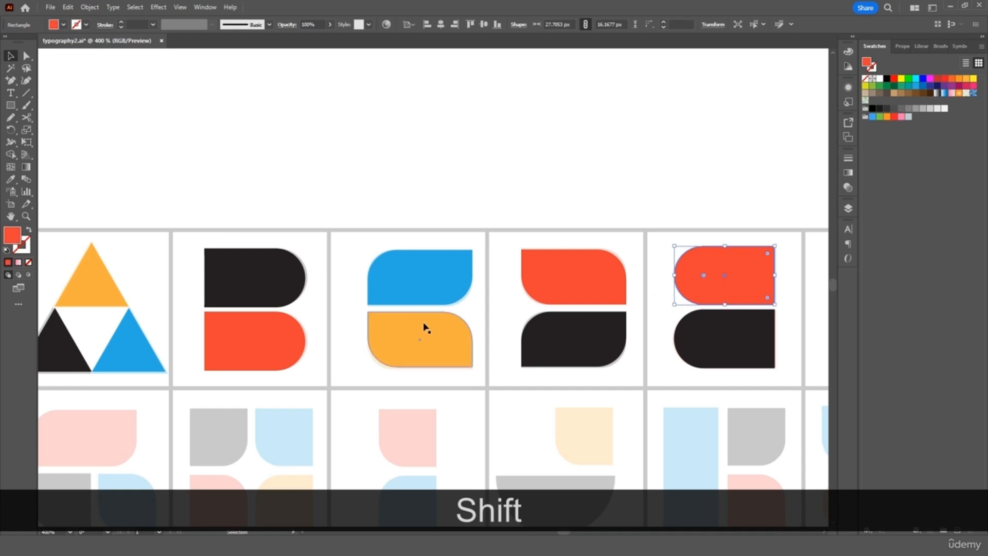
pyautogui.click(443, 266)
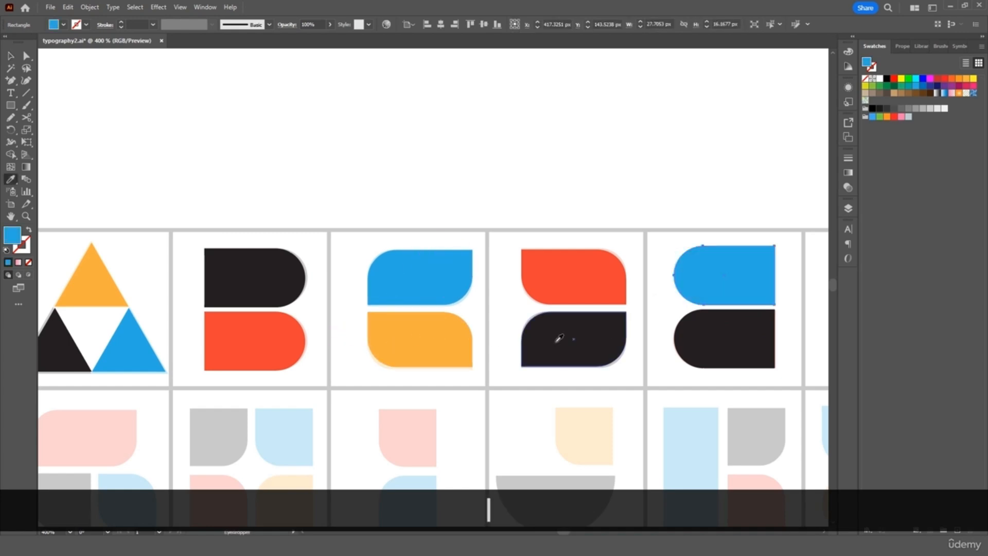
# Step: Recolour the E's lower shape with the red sampled from the B's lower shape
pyautogui.click(12, 56)
pyautogui.click(689, 342)
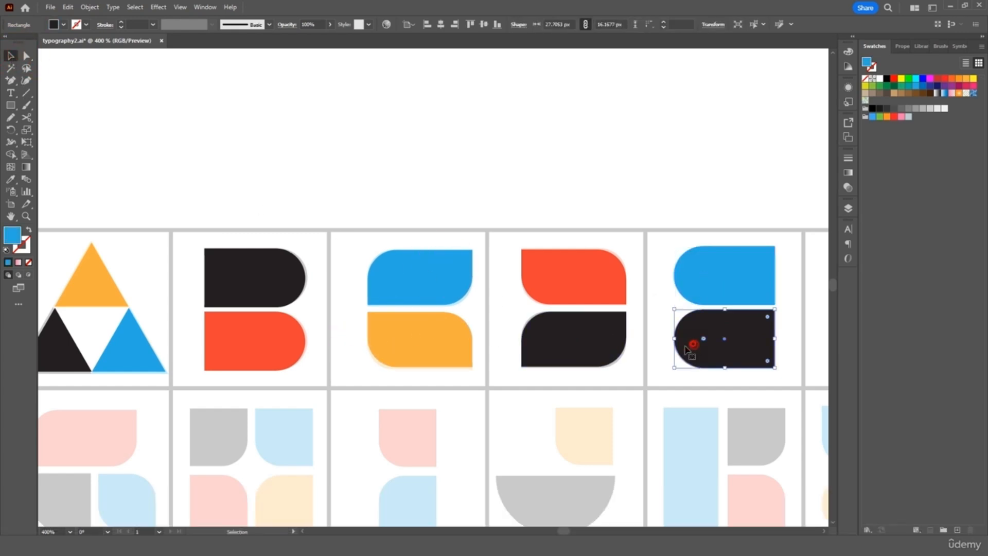
pyautogui.press('i')
pyautogui.click(285, 333)
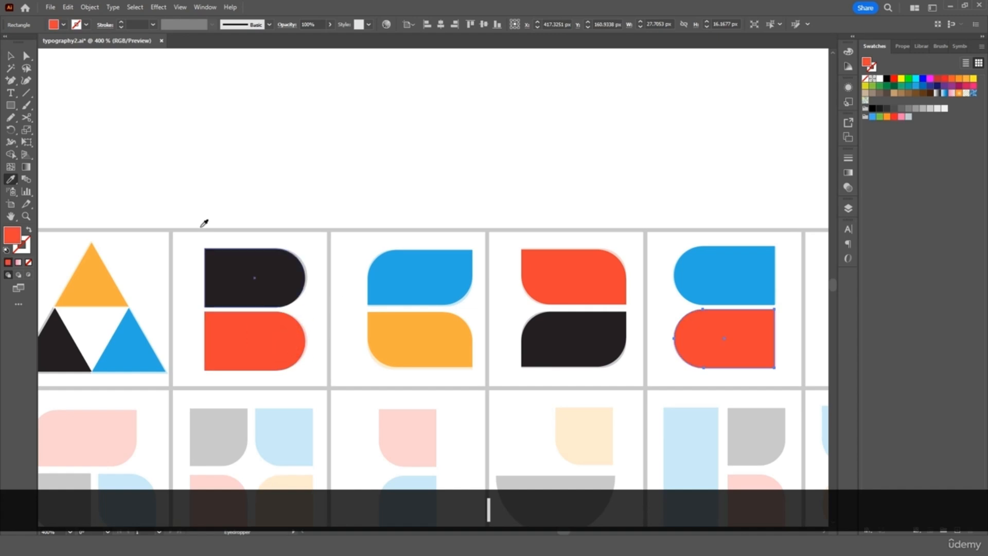
# Step: Duplicate the E's upper shape over the F's upper template shape and recolour the copy with the orange sampled from the C's lower shape
pyautogui.click(11, 55)
pyautogui.click(353, 150)
pyautogui.hscroll(10, 770, 247)
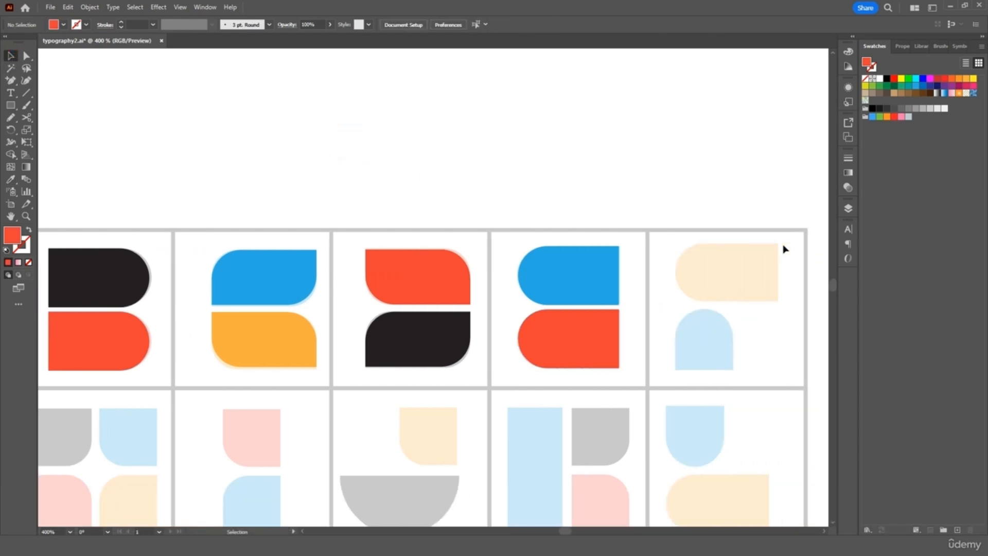
pyautogui.click(368, 277)
pyautogui.hotkey('ctrl', 'c')
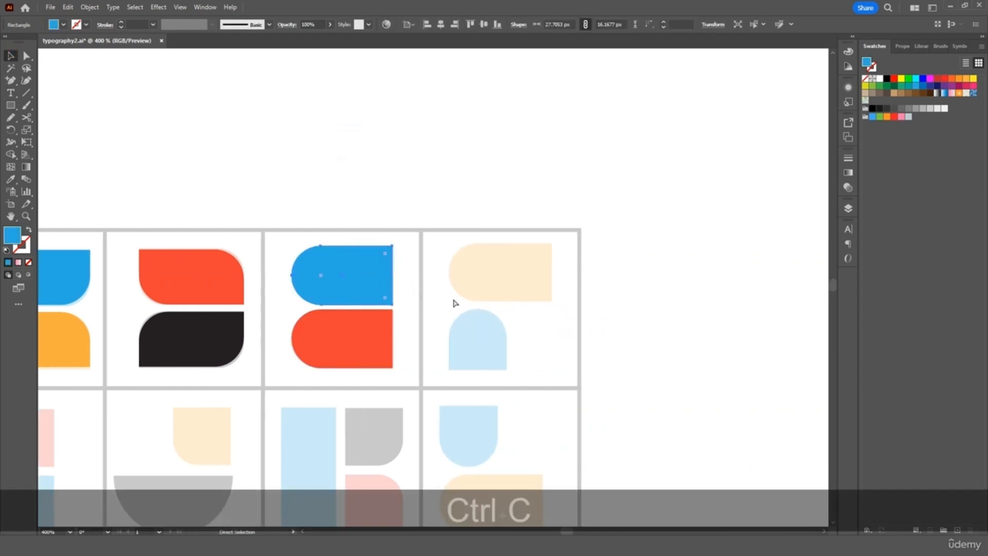
pyautogui.hotkey('ctrl', 'v')
pyautogui.moveTo(457, 309); pyautogui.dragTo(516, 275)
pyautogui.press('i')
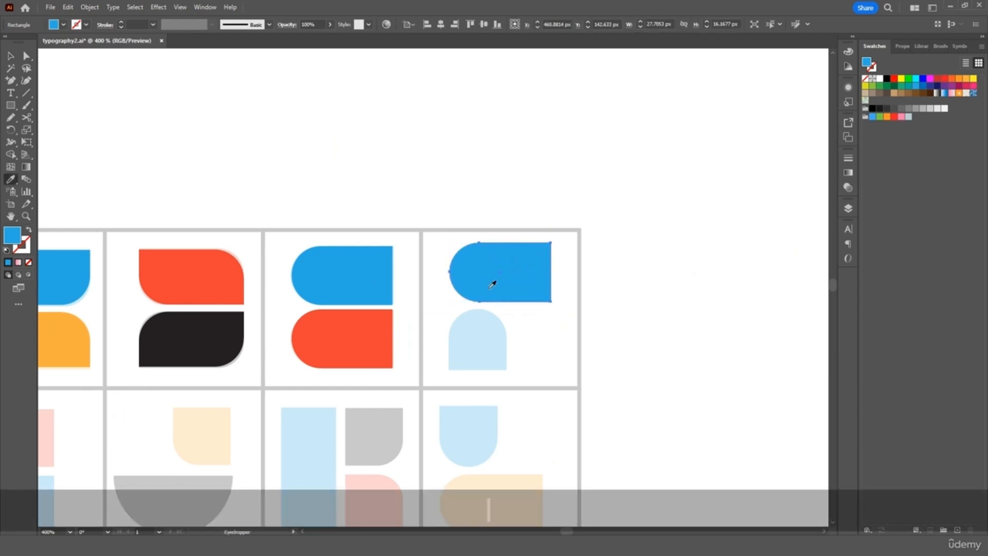
pyautogui.click(72, 330)
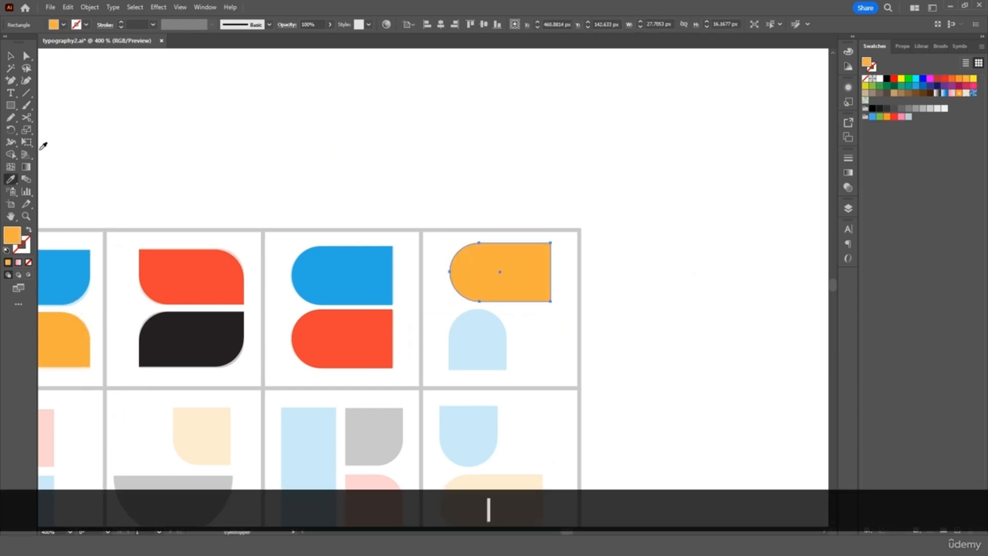
# Step: Draw a rectangle of about 15.7 × 16.4 px over the F's lower template shape and fully round its two upper corners
pyautogui.click(11, 106)
pyautogui.moveTo(449, 310); pyautogui.dragTo(507, 369)
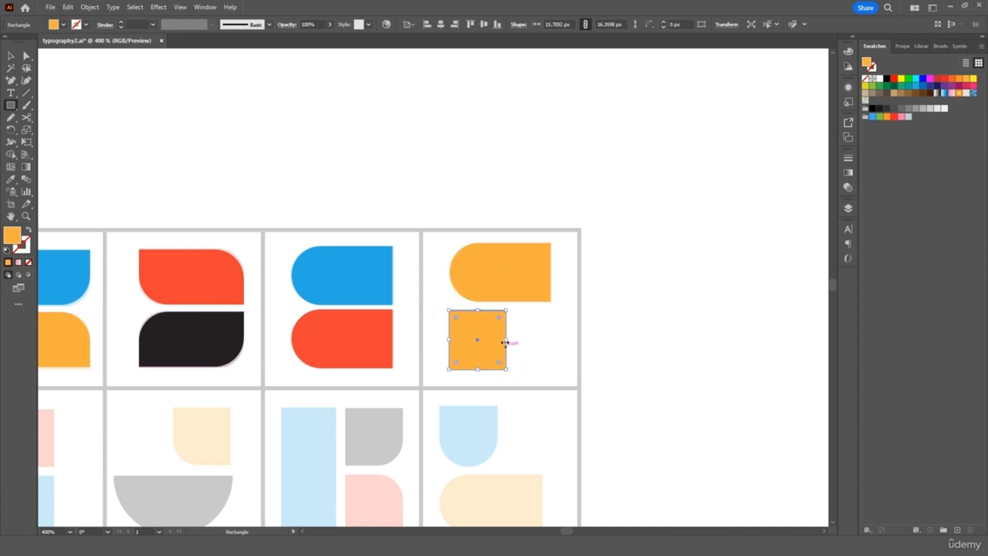
pyautogui.click(27, 55)
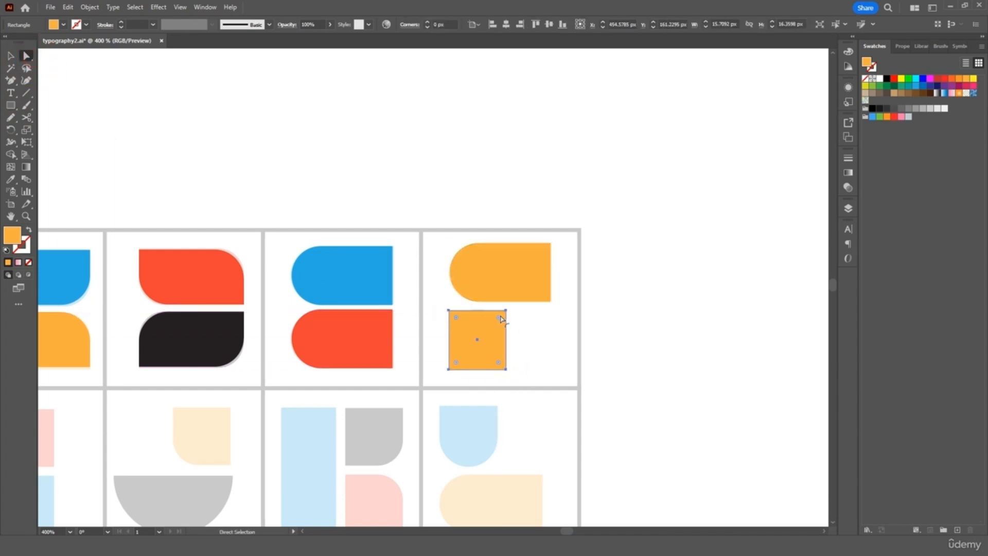
pyautogui.moveTo(498, 319); pyautogui.dragTo(484, 337)
pyautogui.write('8195')
pyautogui.press('Return')
pyautogui.moveTo(457, 321); pyautogui.dragTo(487, 338)
pyautogui.hotkey('ctrl', 'z')
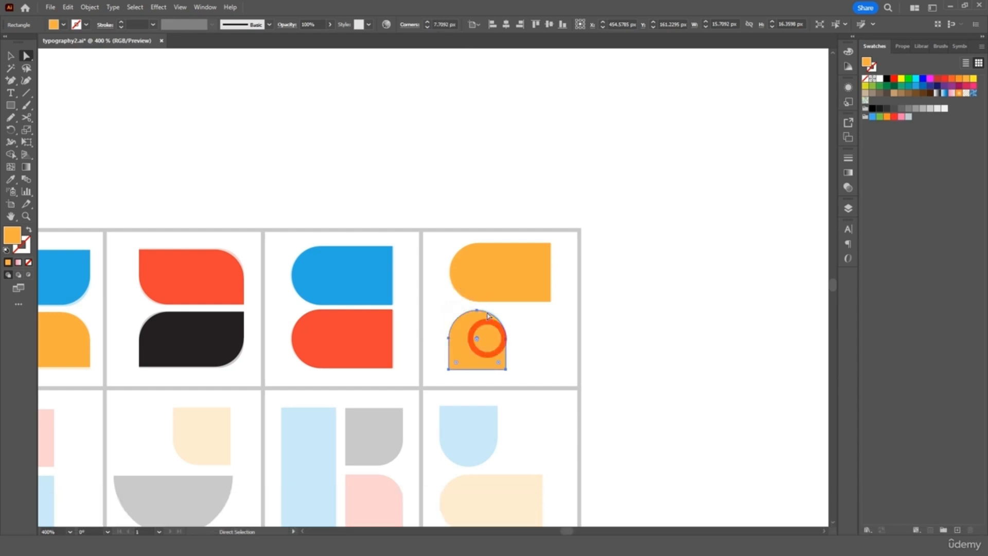
# Step: Recolour the F's lower shape with the blue sampled from the E's upper shape
pyautogui.click(10, 182)
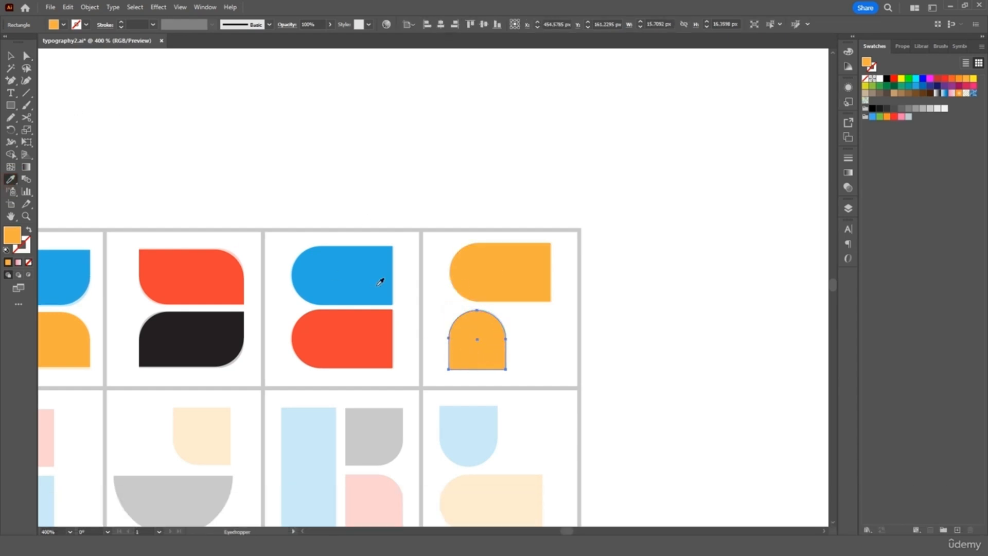
pyautogui.click(379, 283)
pyautogui.click(10, 57)
pyautogui.click(203, 117)
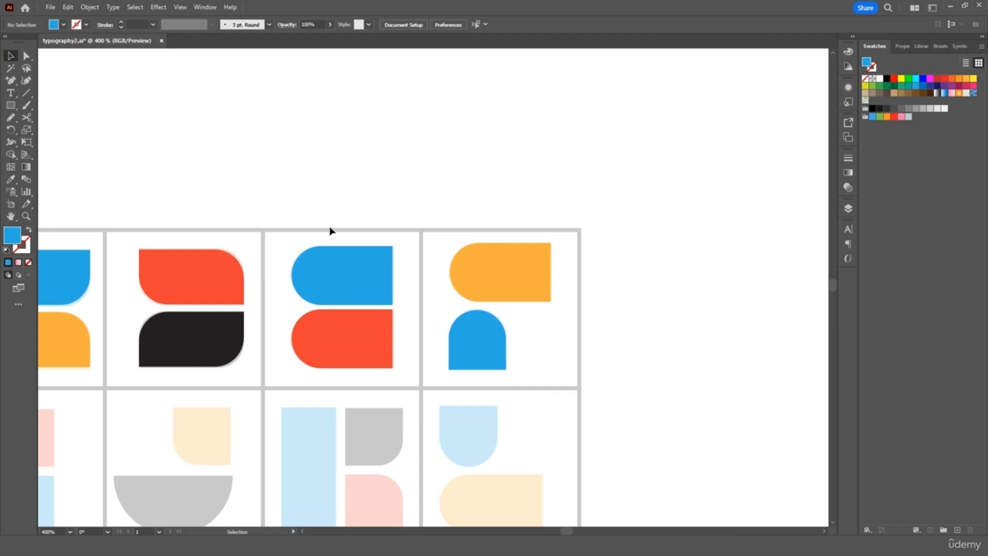
# Step: Duplicate the C's upper shape over the G's upper template shape and recolour the copy with the red sampled from the palette
pyautogui.hscroll(-5, 332, 231)
pyautogui.hotkey('ctrl', '-')
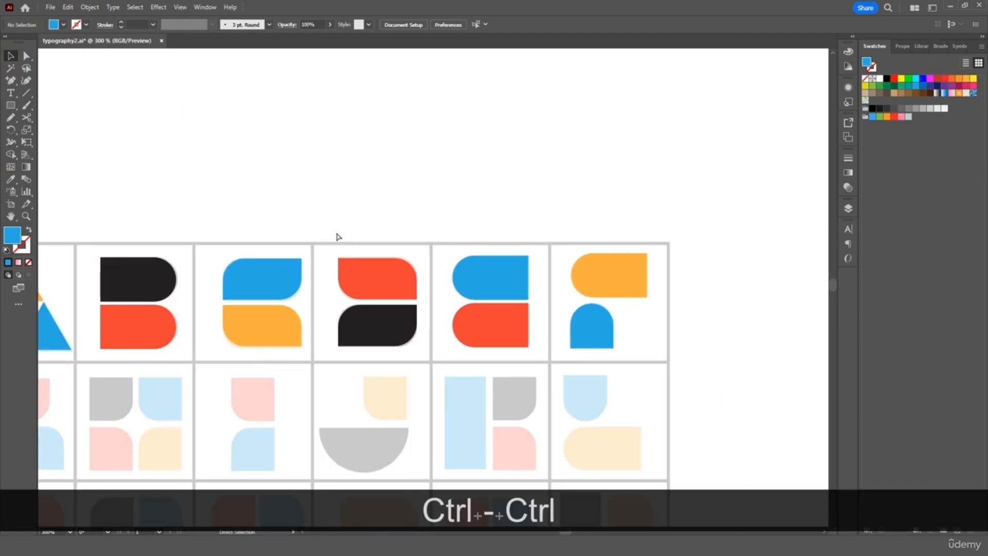
pyautogui.hotkey('ctrl', '-')
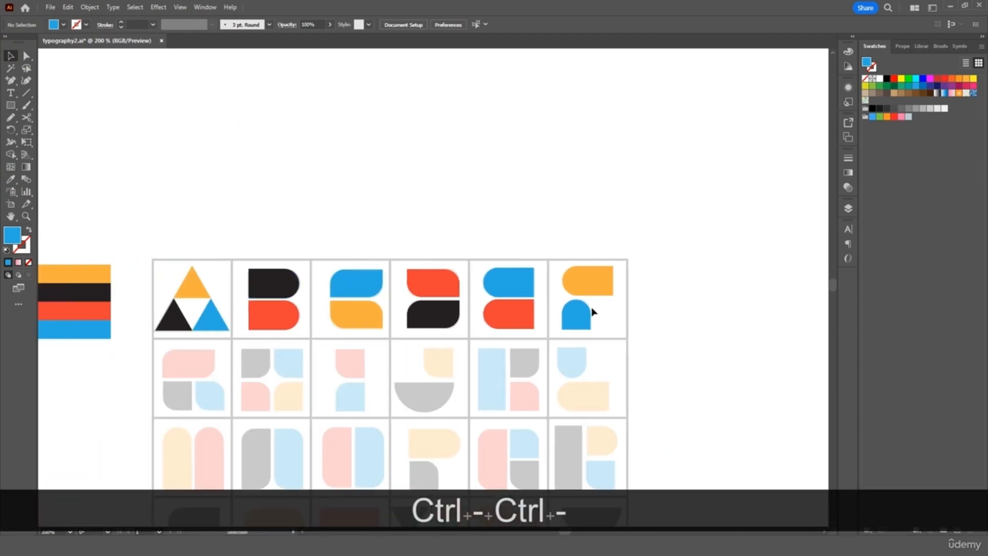
pyautogui.scroll(-4, 590, 311)
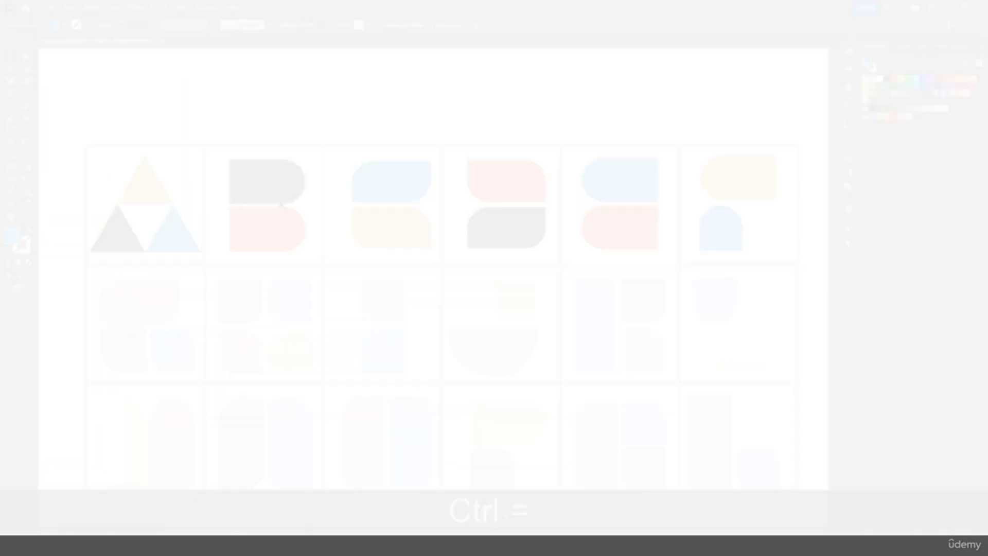
pyautogui.hotkey('ctrl', '=')
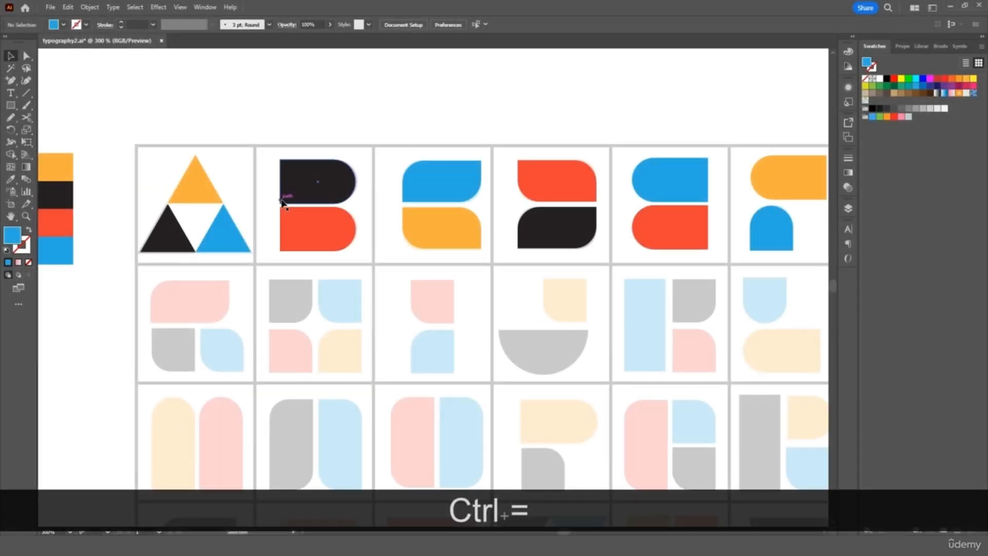
pyautogui.click(435, 191)
pyautogui.hotkey('ctrl', 'c')
pyautogui.hotkey('ctrl', 'v')
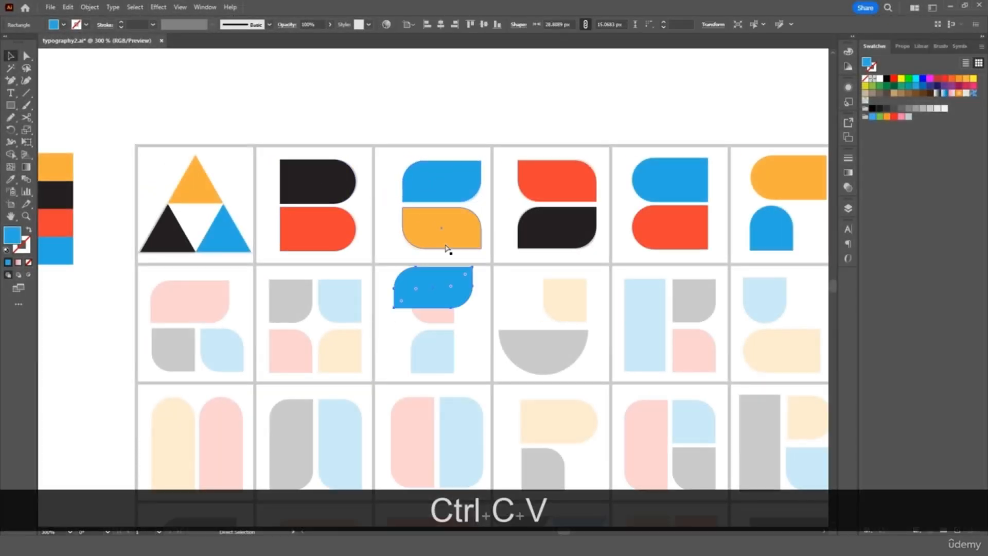
pyautogui.moveTo(440, 286); pyautogui.dragTo(195, 301)
pyautogui.press('i')
pyautogui.click(61, 222)
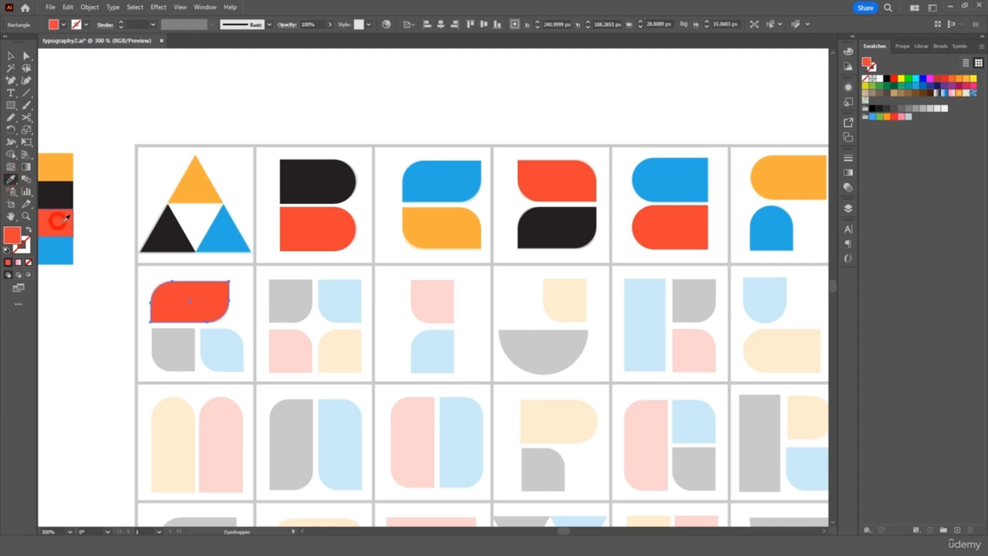
# Step: Draw a square of about 16.2 px over the G's lower-left template shape and fill it with the black sampled from the A's triangle
pyautogui.click(10, 106)
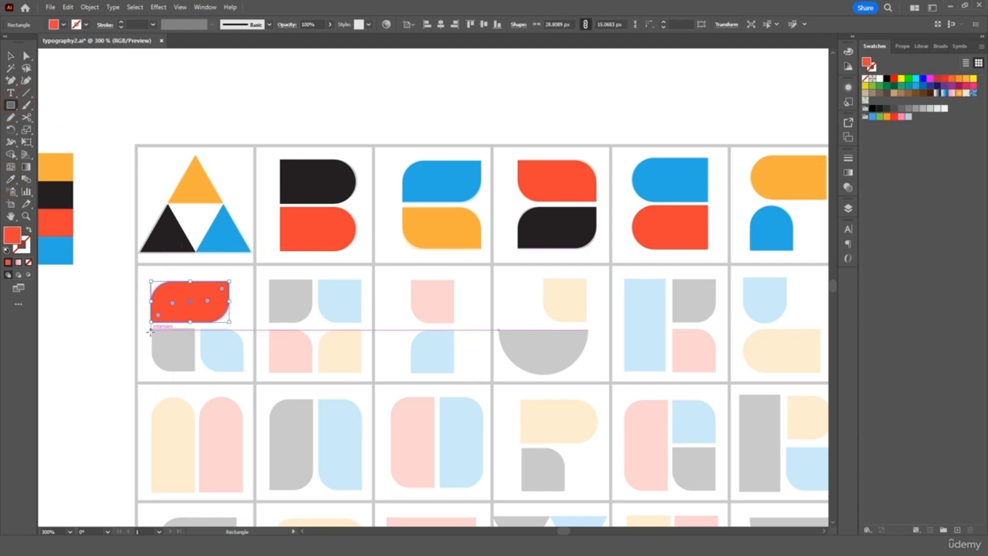
pyautogui.moveTo(150, 331); pyautogui.dragTo(194, 370)
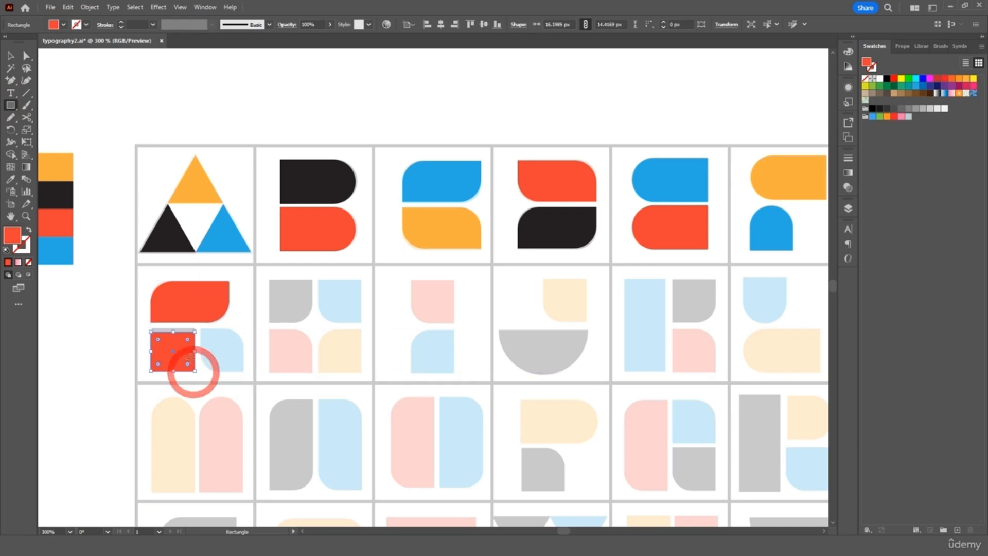
pyautogui.moveTo(175, 334); pyautogui.dragTo(173, 329)
pyautogui.press('i')
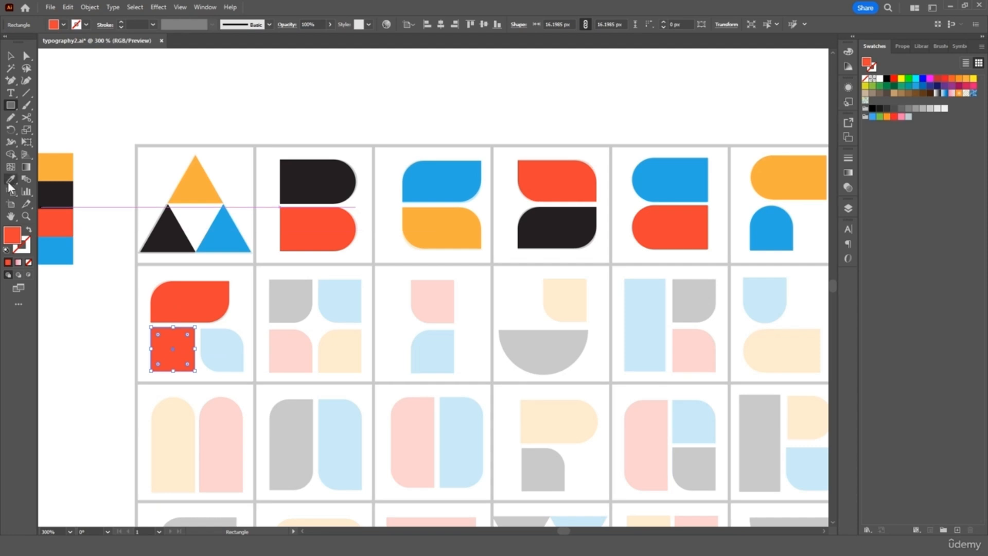
pyautogui.click(165, 228)
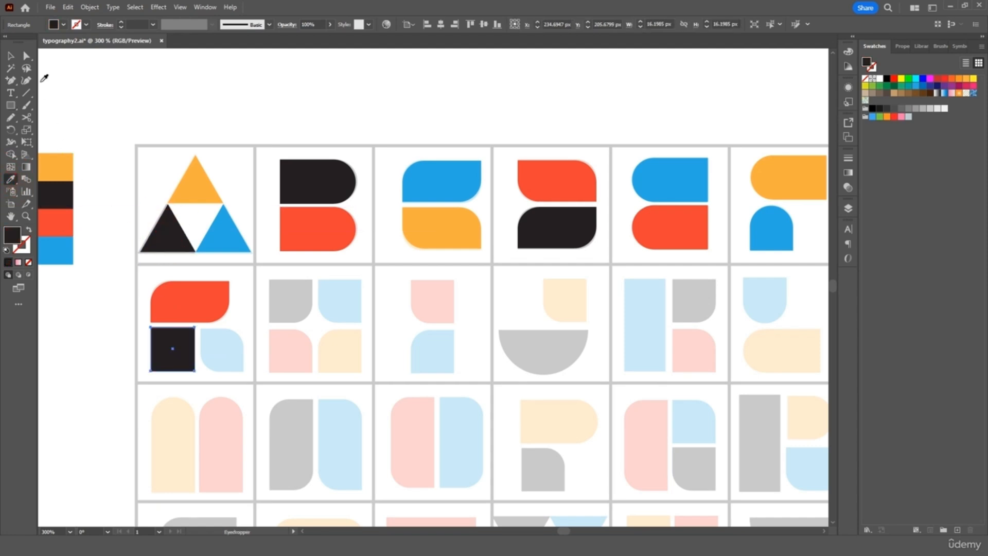
# Step: Round the lower-left corner of the G's black square with a corner radius of 8 px
pyautogui.click(27, 56)
pyautogui.click(159, 367)
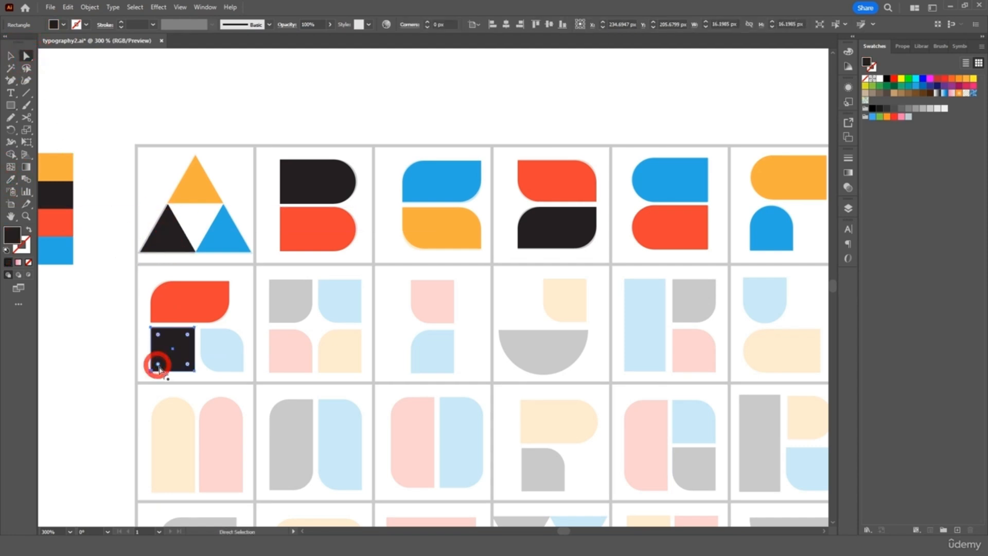
pyautogui.moveTo(160, 366); pyautogui.dragTo(164, 358)
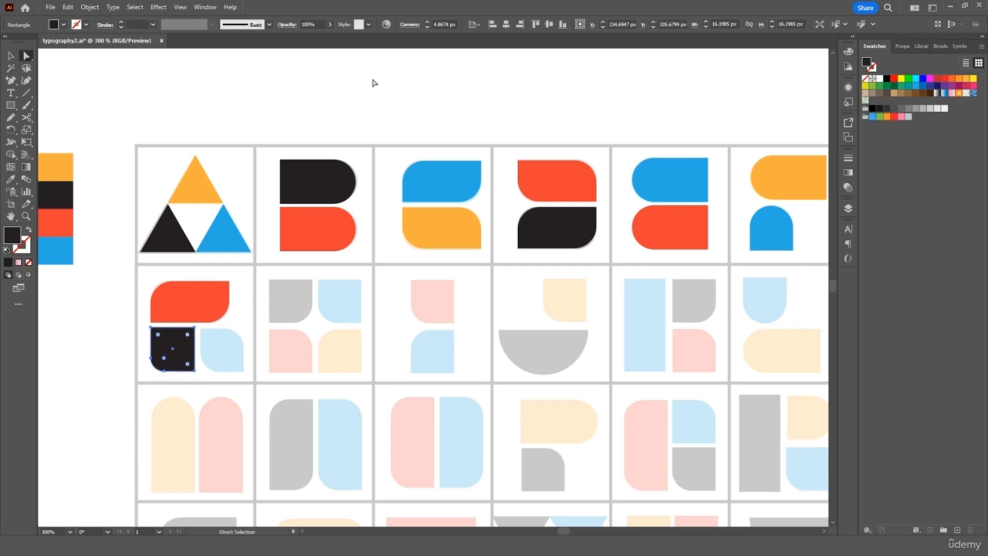
pyautogui.click(441, 25)
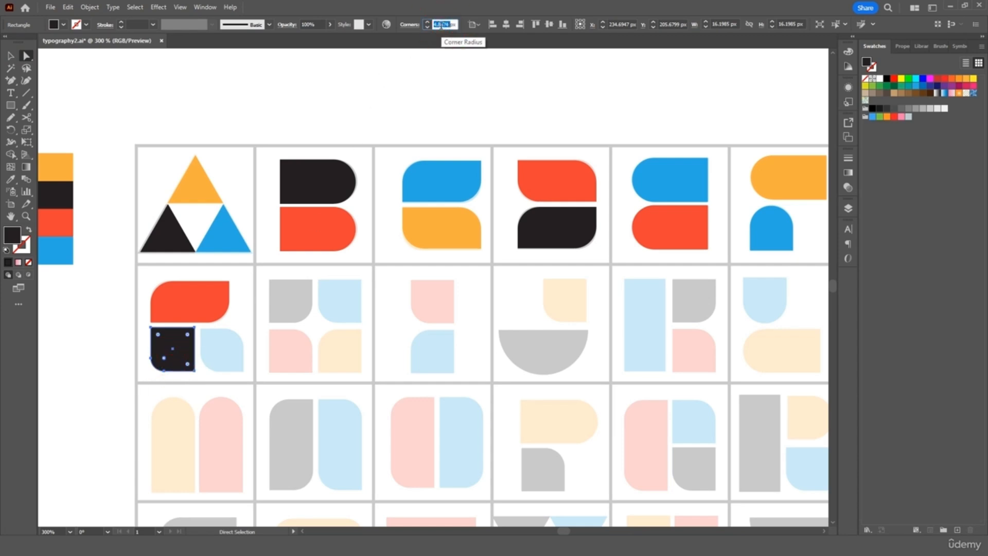
pyautogui.write('8')
pyautogui.press('Return')
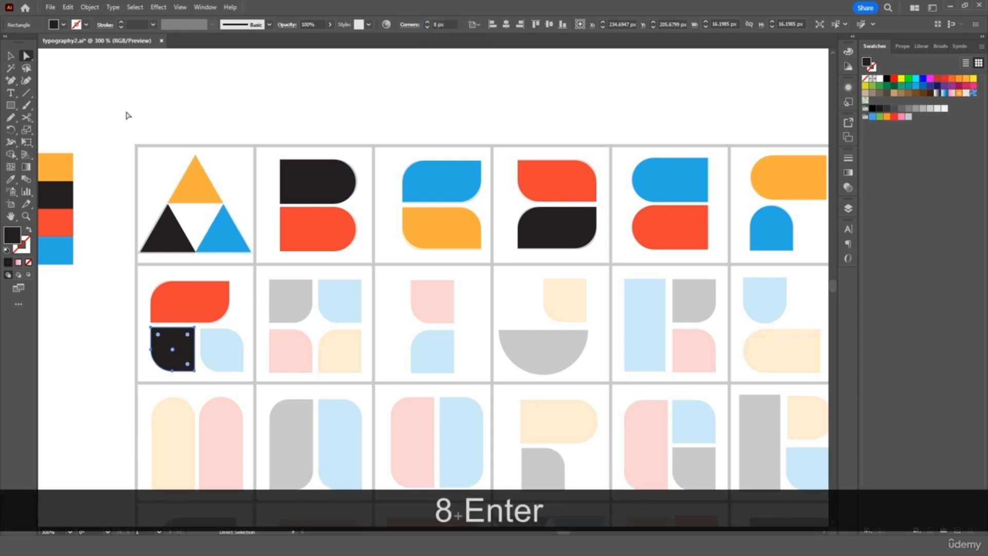
pyautogui.click(11, 55)
pyautogui.click(102, 92)
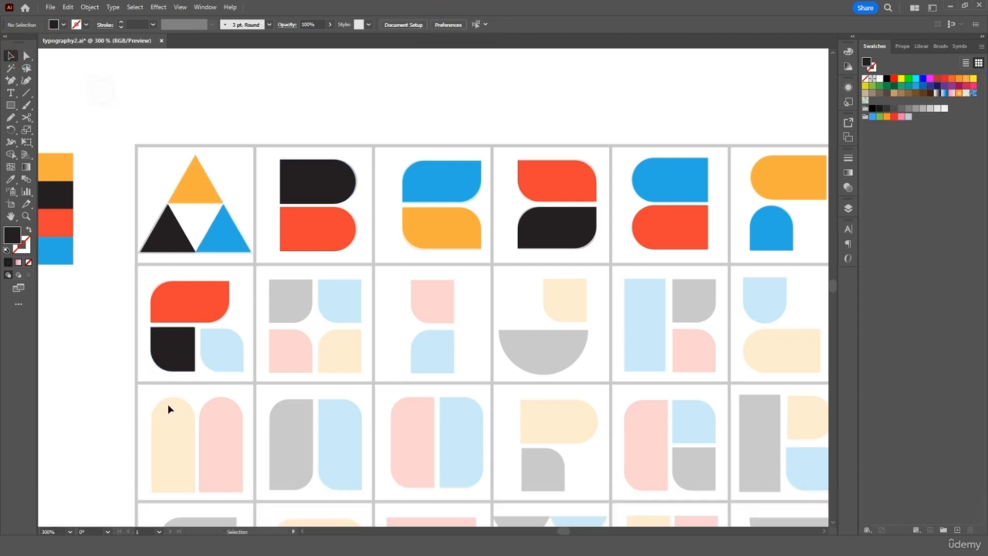
# Step: Duplicate the G's black shape and place the copy over the lower-right template shape of the same letter
pyautogui.click(178, 363)
pyautogui.hotkey('ctrl', 'c')
pyautogui.hotkey('ctrl', 'v')
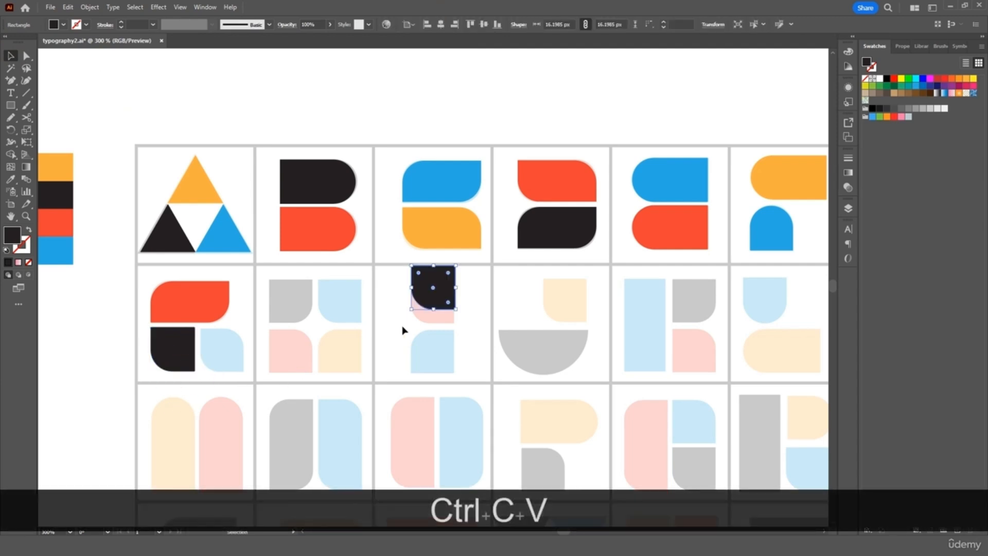
pyautogui.moveTo(445, 301); pyautogui.dragTo(236, 353)
# Step: Round the upper-right corner of the G's lower-right shape with a corner radius of 8 px
pyautogui.click(27, 55)
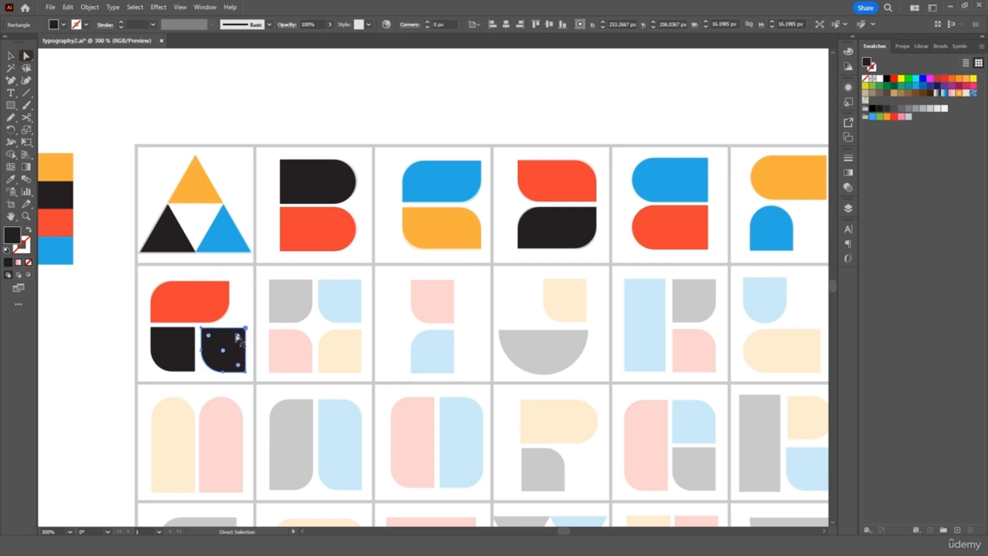
pyautogui.moveTo(238, 338); pyautogui.dragTo(221, 351)
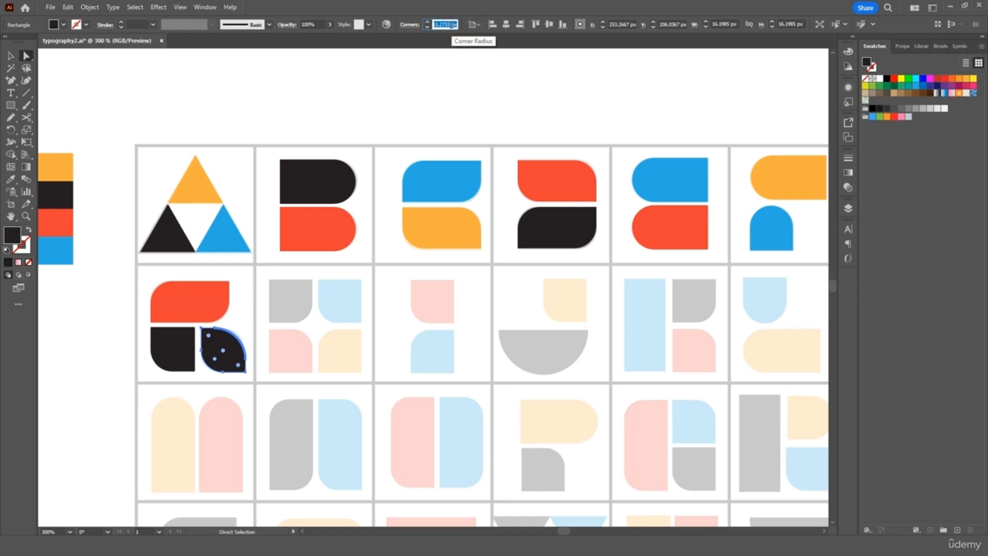
pyautogui.write('8')
pyautogui.press('Return')
pyautogui.click(9, 55)
pyautogui.click(252, 258)
# Step: Recolour the G's lower-right shape with the blue sampled from the palette
pyautogui.click(230, 366)
pyautogui.moveTo(230, 366); pyautogui.dragTo(238, 384)
pyautogui.hotkey('ctrl', 'z')
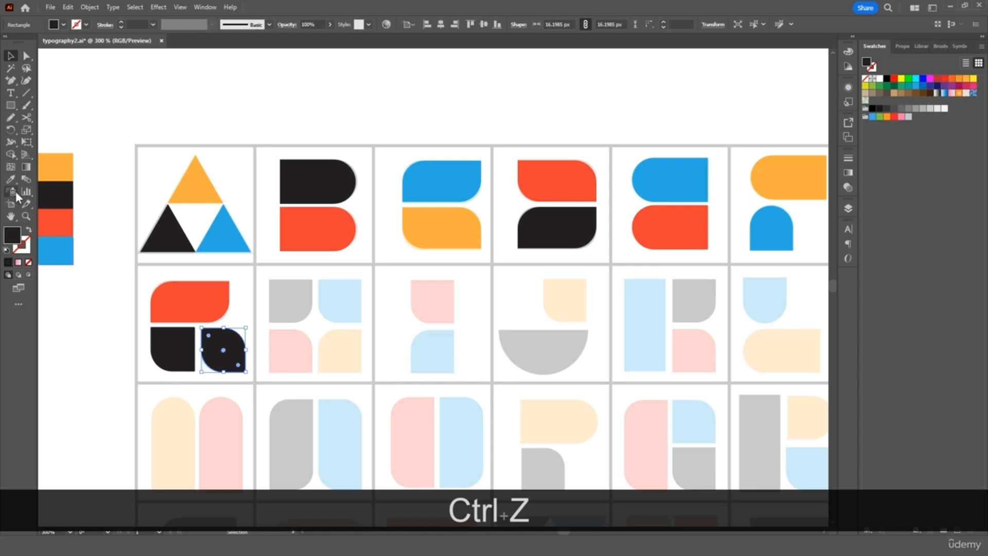
pyautogui.click(12, 179)
pyautogui.click(64, 247)
pyautogui.click(11, 56)
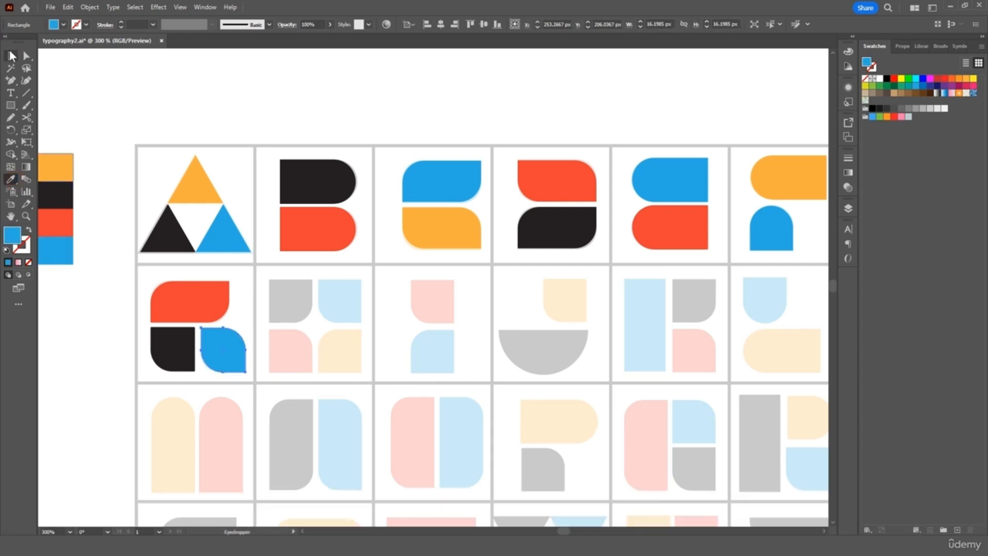
pyautogui.click(77, 91)
# Step: Duplicate the G's black shape, rotate the copy 90 degrees counterclockwise and place it over the H's upper-left template shape
pyautogui.click(173, 355)
pyautogui.hotkey('ctrl', 'c')
pyautogui.hotkey('ctrl', 'v')
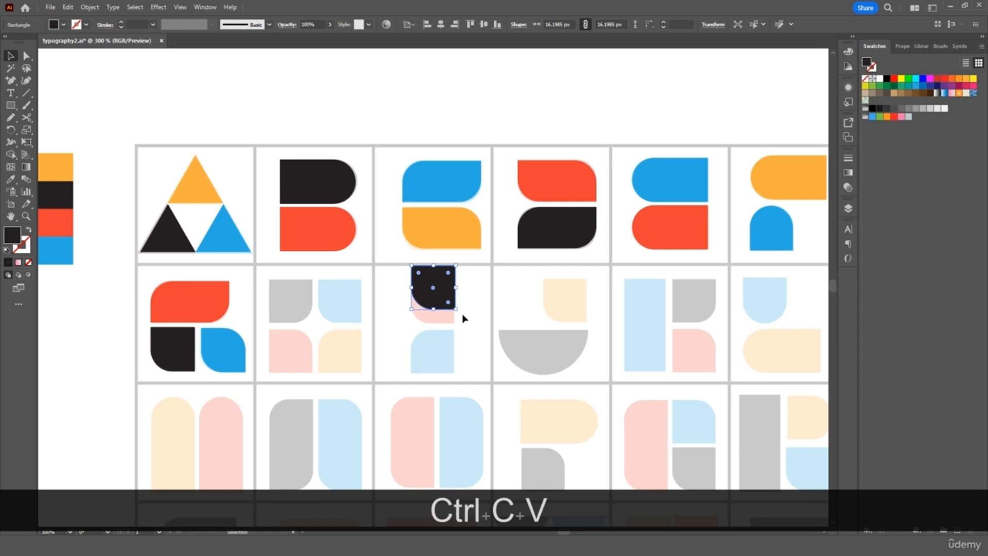
pyautogui.moveTo(458, 311); pyautogui.dragTo(464, 244)
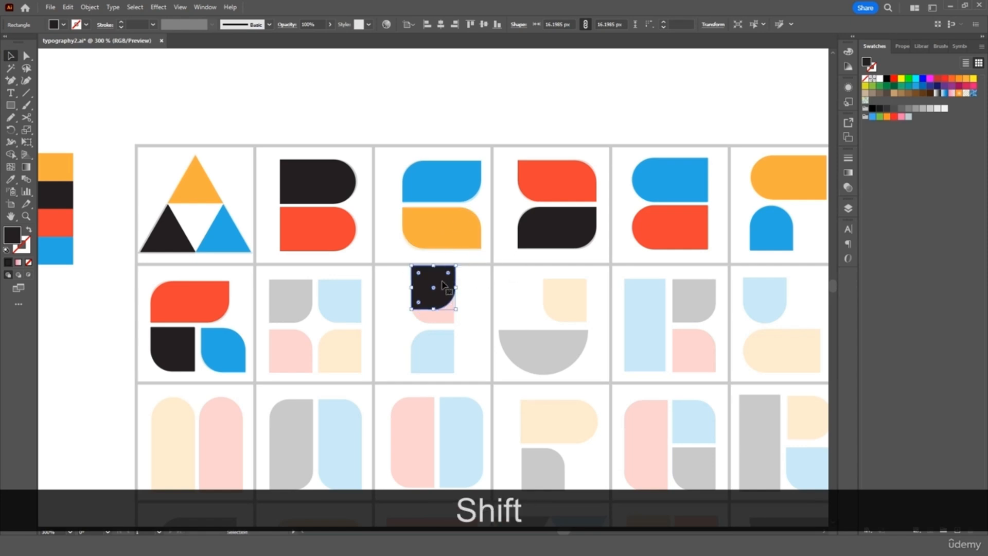
pyautogui.moveTo(430, 294); pyautogui.dragTo(289, 312)
# Step: Duplicate the H's upper-left shape, rotate the copy 90 degrees clockwise and place it over the upper-right template shape
pyautogui.hotkey('ctrl', 'c')
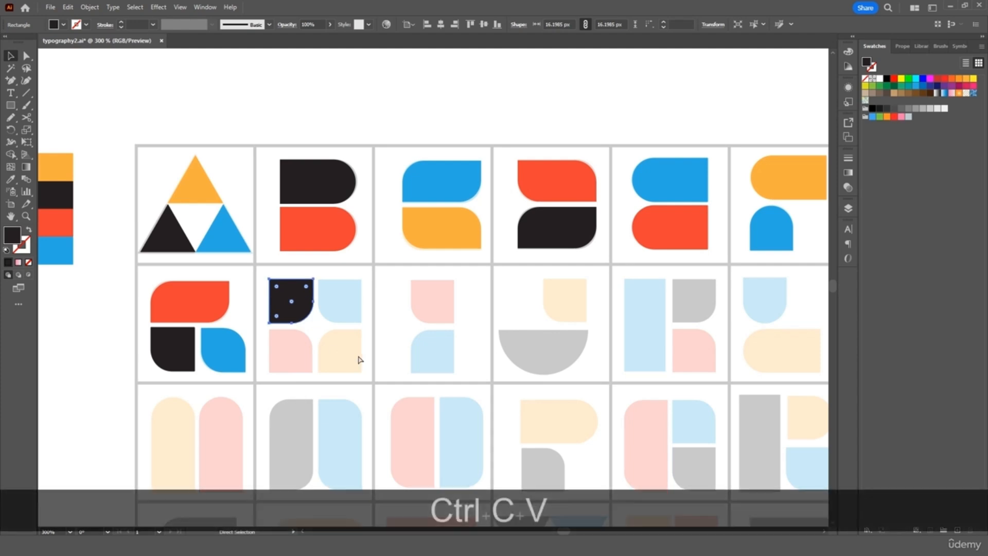
pyautogui.hotkey('ctrl', 'v')
pyautogui.moveTo(411, 315); pyautogui.dragTo(398, 256)
pyautogui.moveTo(425, 288); pyautogui.dragTo(344, 303)
# Step: Recolour the H's upper-right shape with the blue sampled from the A's lower-right triangle
pyautogui.click(11, 178)
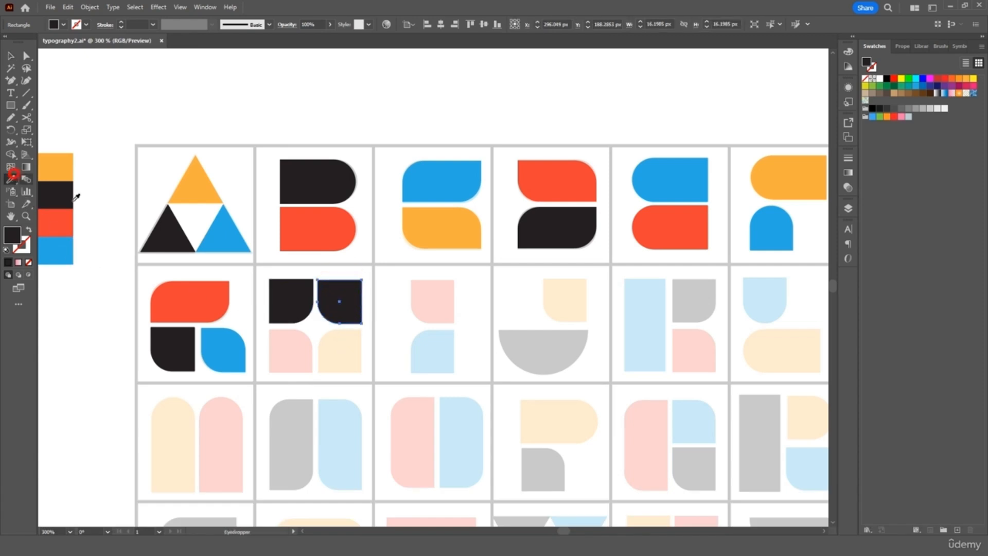
pyautogui.click(232, 222)
pyautogui.click(10, 54)
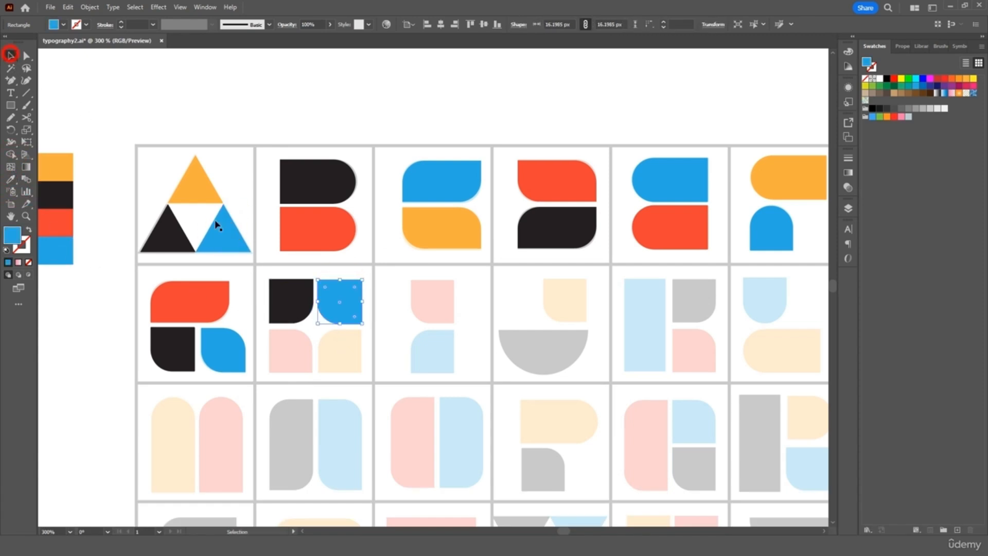
# Step: Duplicate the H's two upper shapes together, rotate the copy 180 degrees and place it over the two lower template shapes
pyautogui.keyDown('shift'); pyautogui.click(308, 298); pyautogui.keyUp('shift')
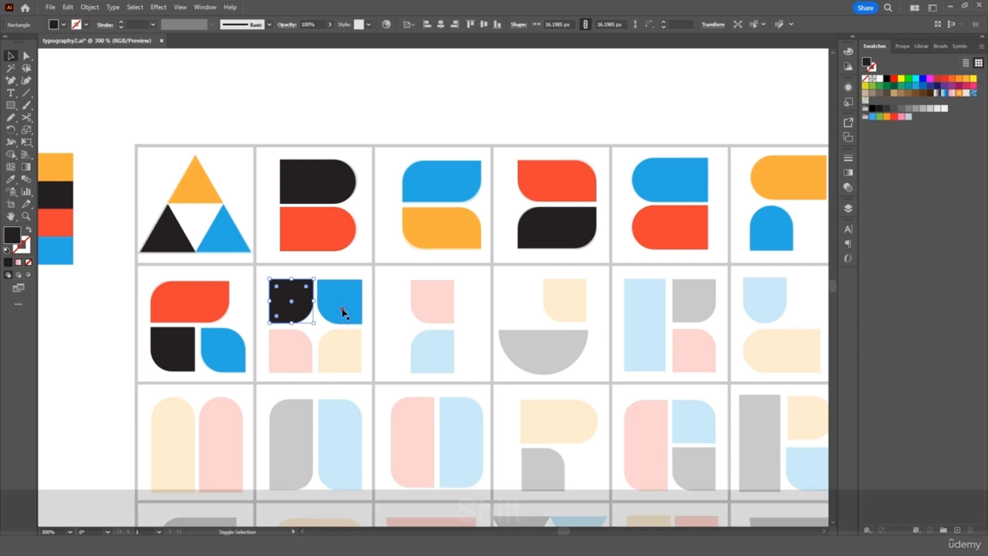
pyautogui.hotkey('shift', 'ctrl', 'c')
pyautogui.hotkey('shift', 'ctrl', 'v')
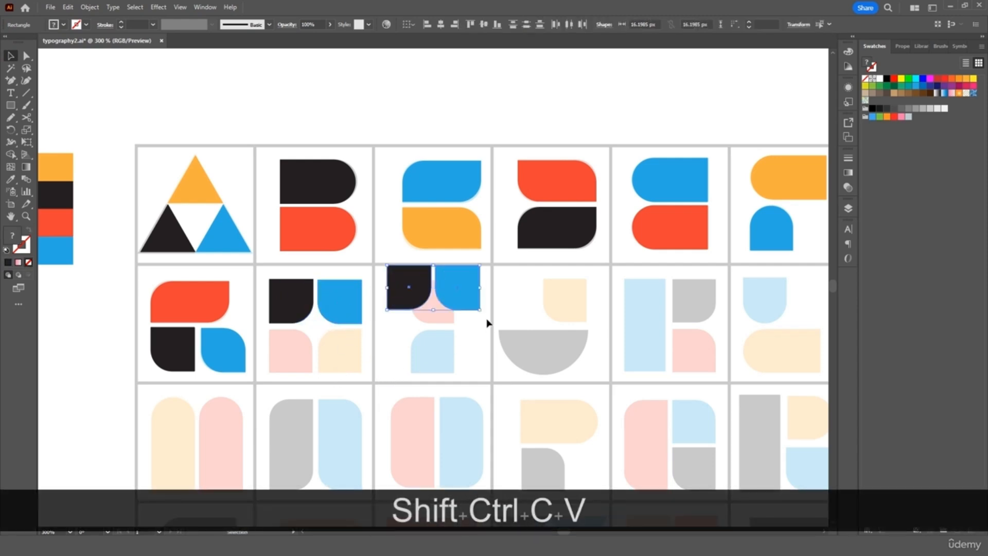
pyautogui.moveTo(483, 314); pyautogui.dragTo(300, 241)
pyautogui.moveTo(451, 306); pyautogui.dragTo(332, 372)
pyautogui.click(98, 324)
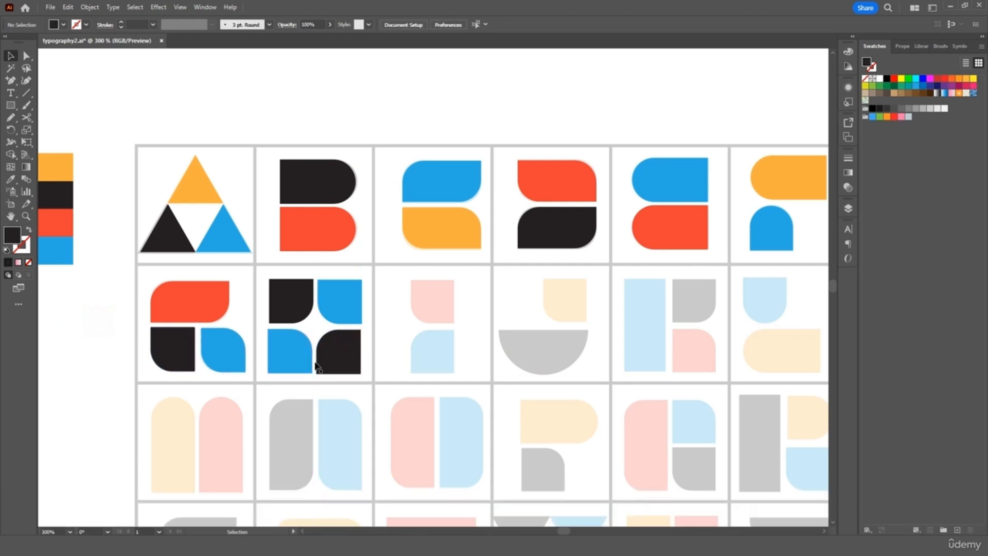
# Step: Recolour the H's lower-left shape with the orange sampled from the A's top triangle
pyautogui.click(287, 349)
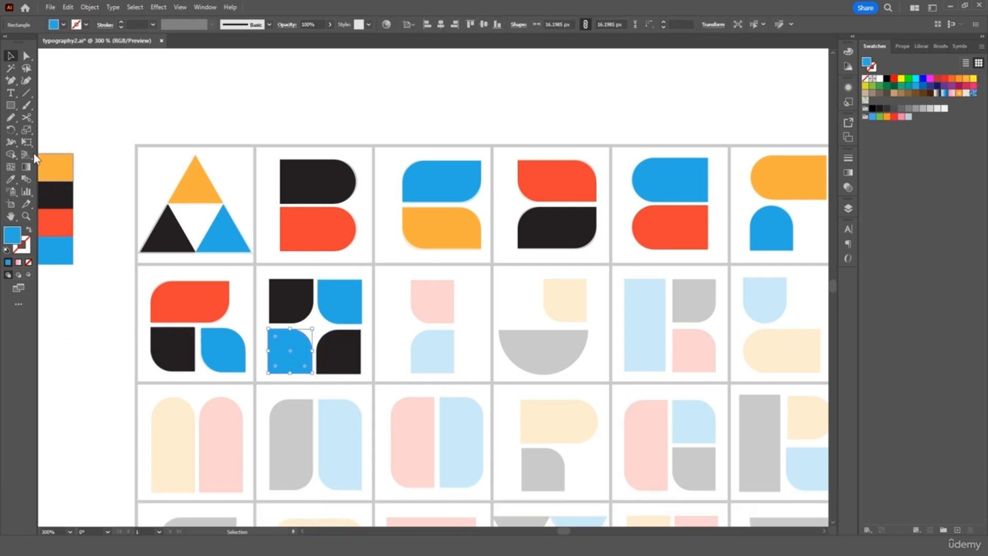
pyautogui.click(11, 181)
pyautogui.click(195, 183)
pyautogui.press('v')
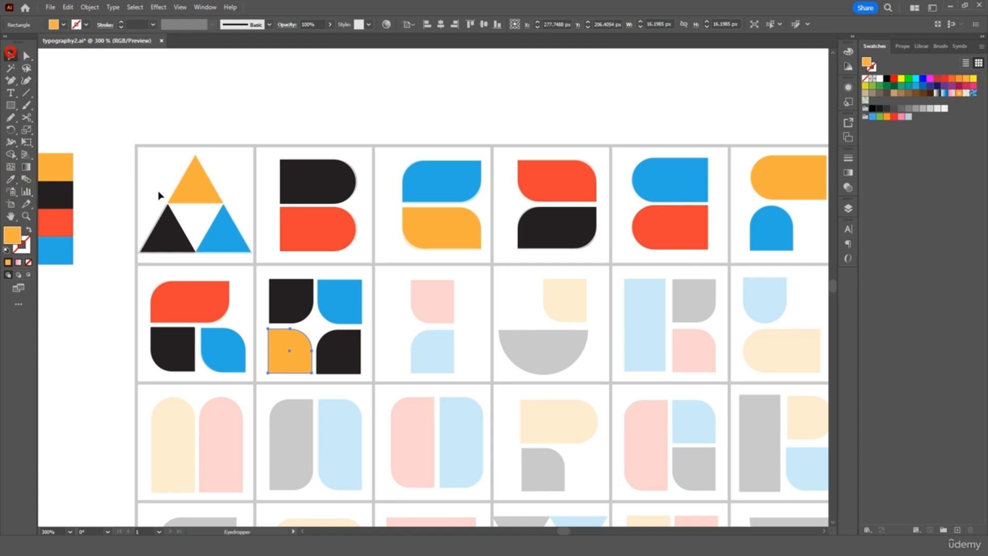
# Step: Recolour the H's lower-right shape with the red sampled from the palette
pyautogui.click(340, 353)
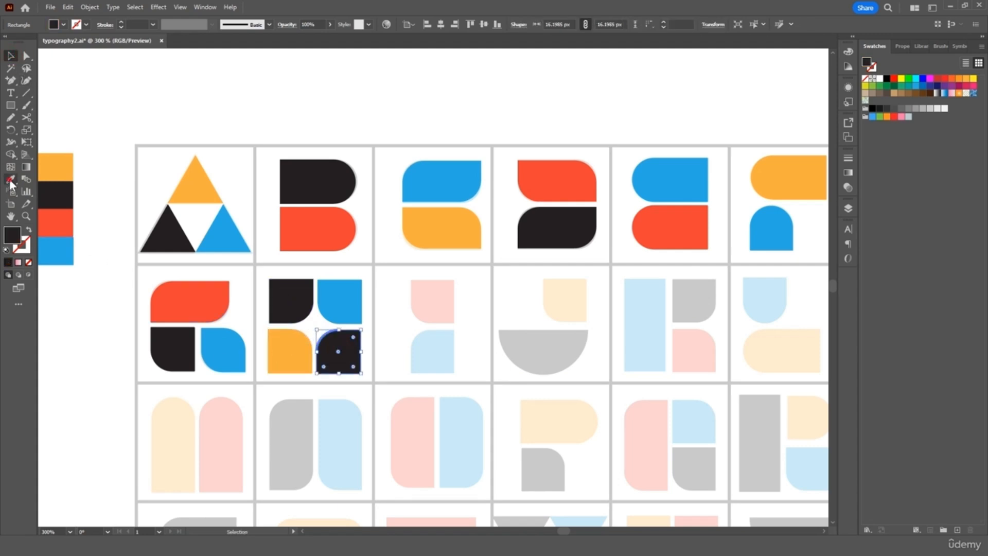
pyautogui.click(10, 180)
pyautogui.click(58, 220)
pyautogui.click(11, 56)
pyautogui.click(428, 412)
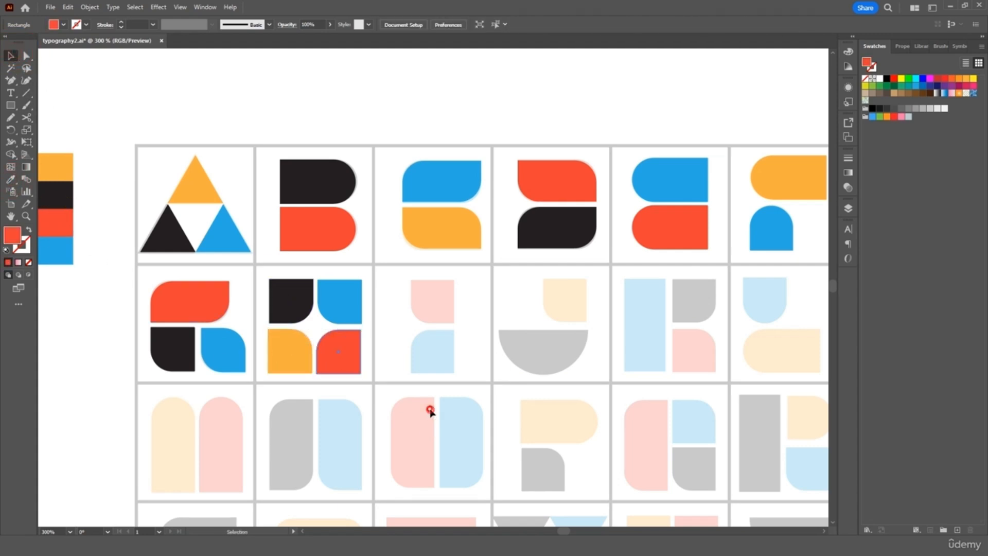
pyautogui.click(358, 362)
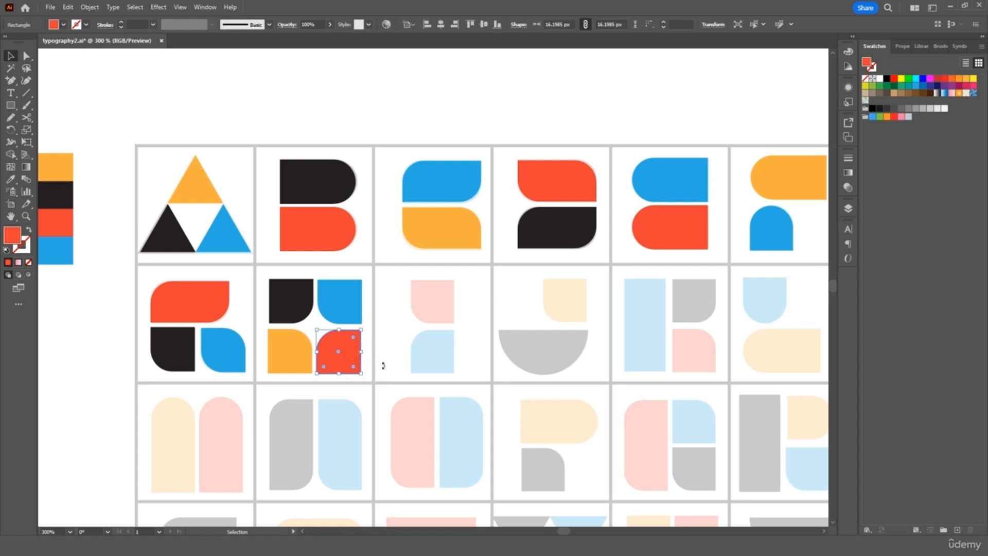
pyautogui.press('Up')
pyautogui.press('Right')
pyautogui.press('Down')
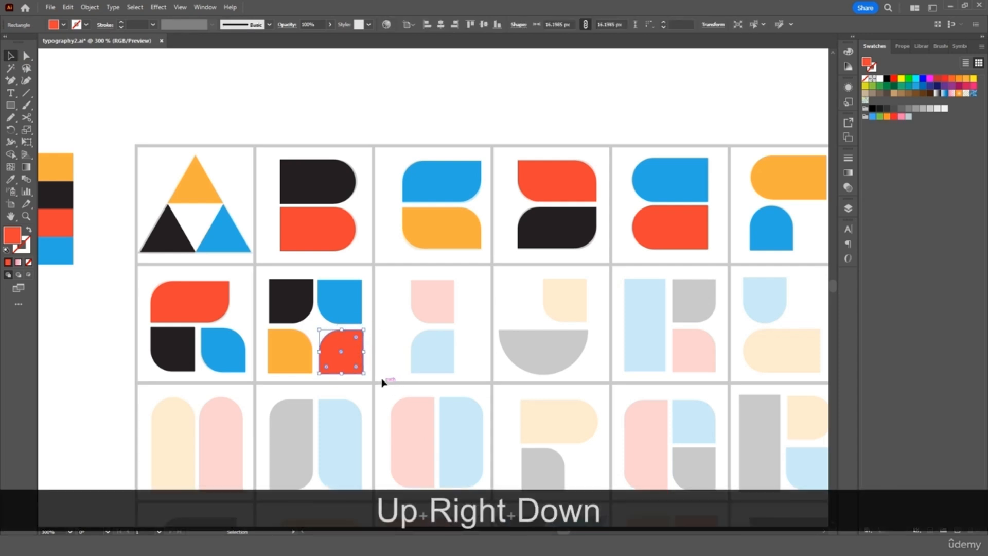
pyautogui.press('Left')
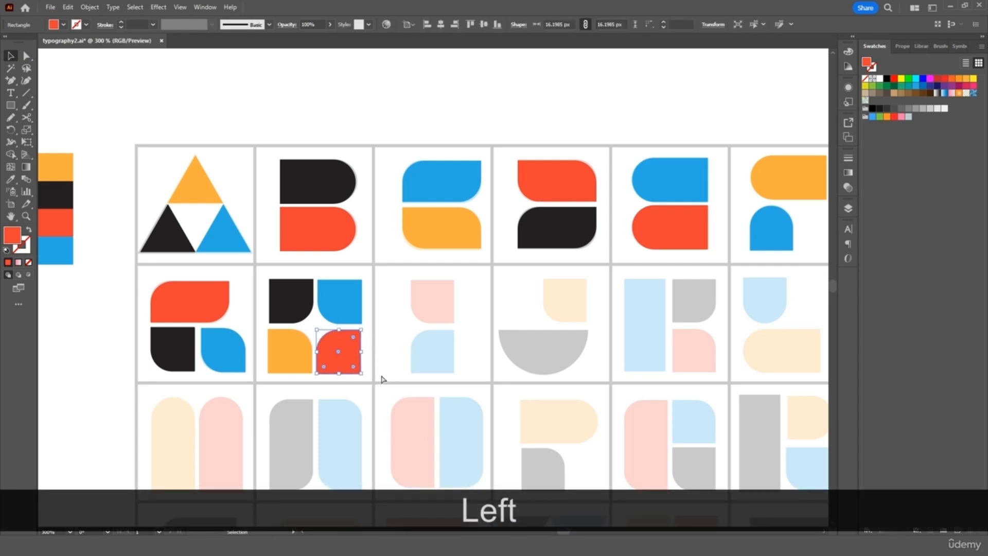
# Step: Move the H's blue upper-right shape slightly up to line up with the top edge of the black shape
pyautogui.hotkey('ctrl', '=')
pyautogui.hotkey('ctrl', '=')
pyautogui.hscroll(3, 381, 379)
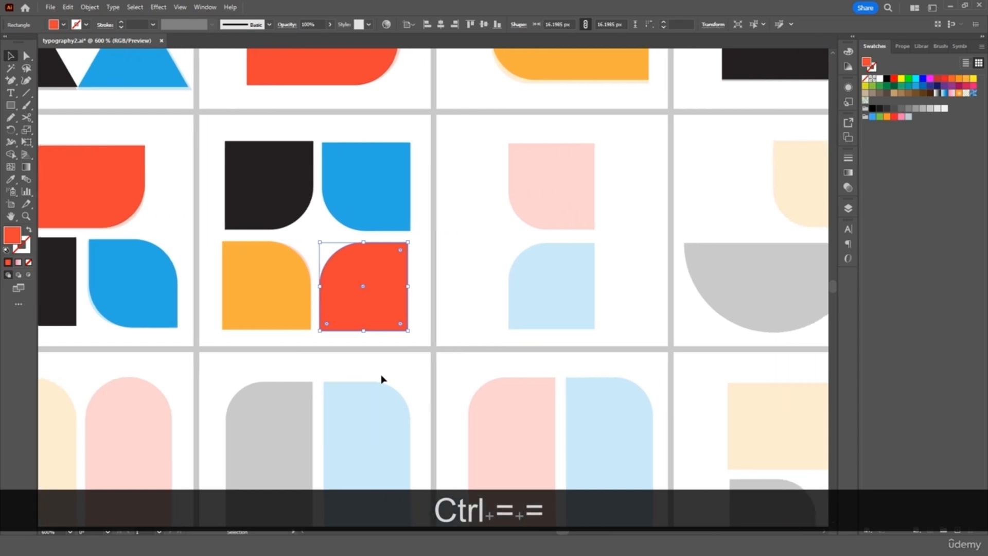
pyautogui.moveTo(326, 199); pyautogui.dragTo(324, 194)
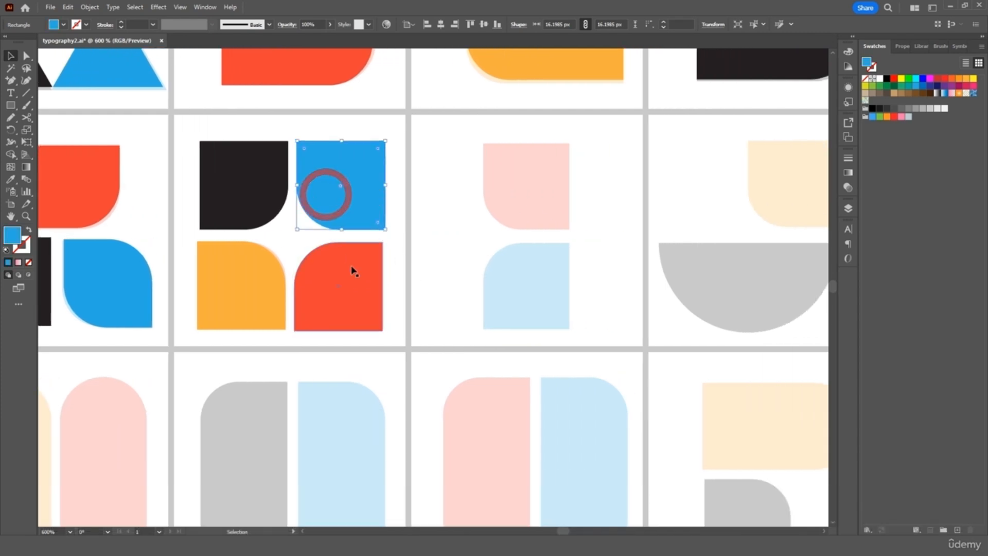
pyautogui.click(405, 275)
# Step: Duplicate the H's blue and red right-hand shapes together and place the copy over the I's two template shapes
pyautogui.click(363, 304)
pyautogui.keyDown('shift'); pyautogui.click(360, 196); pyautogui.keyUp('shift')
pyautogui.hotkey('ctrl', 'c')
pyautogui.hotkey('ctrl', 'v')
pyautogui.moveTo(432, 307); pyautogui.dragTo(530, 278)
pyautogui.click(449, 243)
# Step: Recolour the I's upper shape with the red sampled from the H's lower-right shape
pyautogui.click(526, 218)
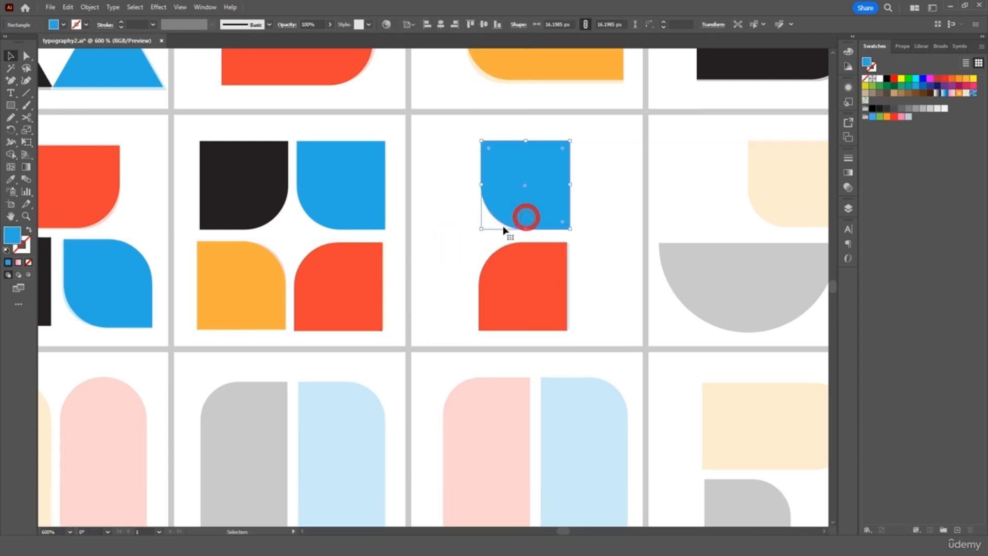
pyautogui.press('i')
pyautogui.click(360, 288)
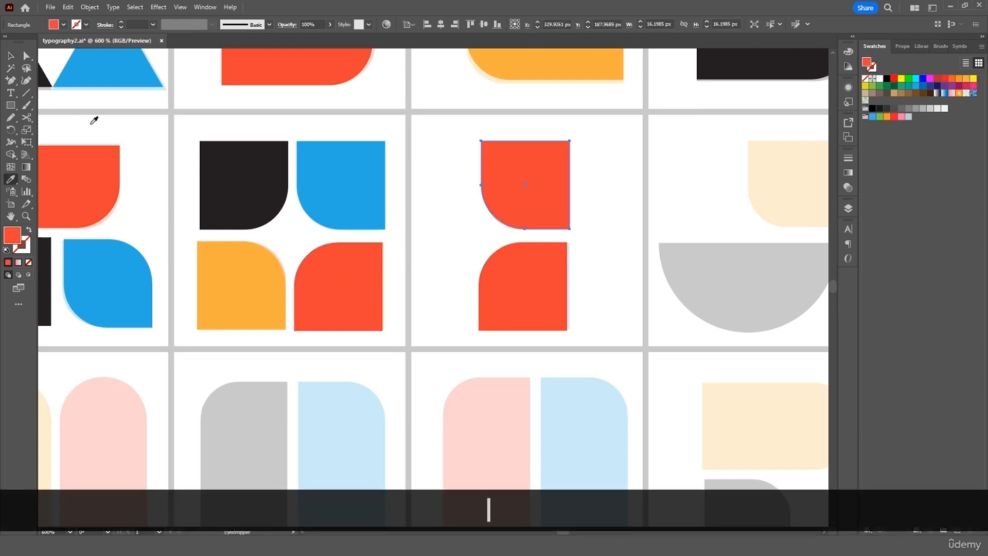
pyautogui.press('v')
# Step: Recolour the I's lower shape with the blue sampled from the H's upper-right shape
pyautogui.click(514, 274)
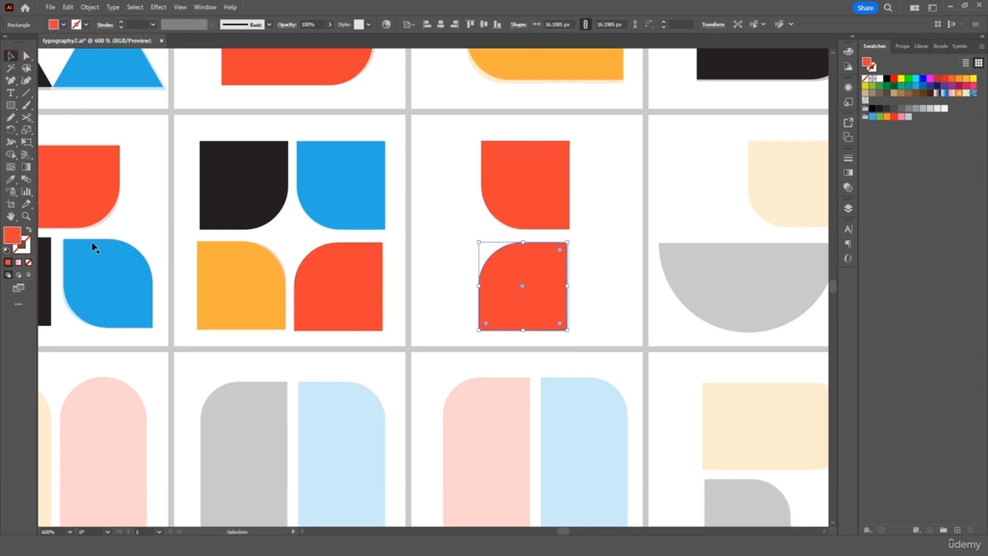
pyautogui.click(11, 181)
pyautogui.click(369, 175)
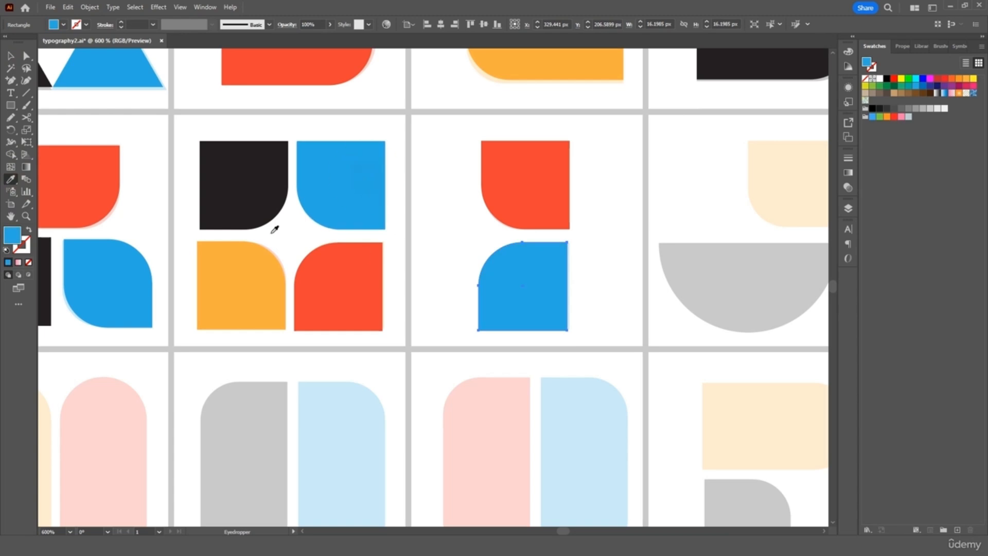
pyautogui.press('v')
pyautogui.click(625, 232)
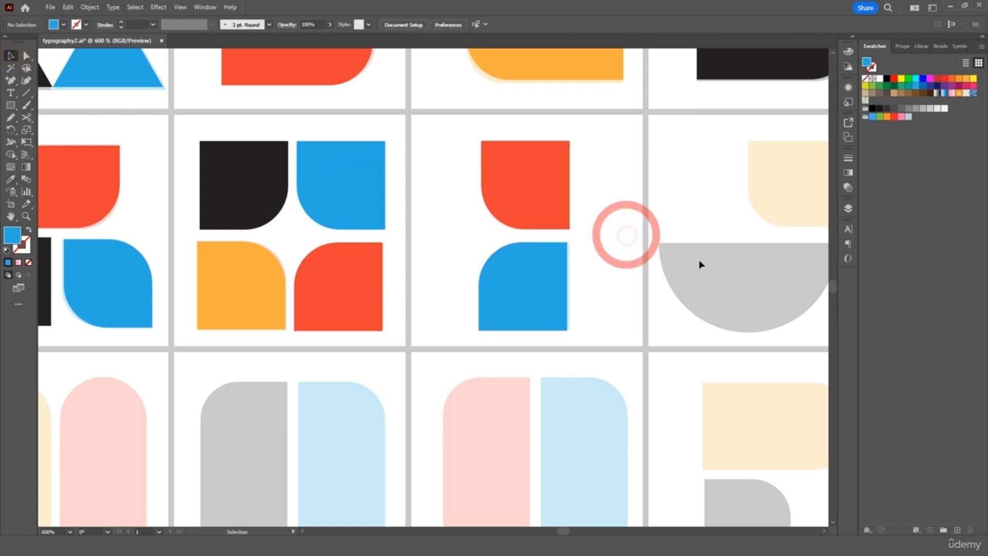
# Step: Duplicate the I's red shape onto the J's upper template shape and recolour the copy with the orange sampled from the C
pyautogui.hscroll(5, 721, 263)
pyautogui.click(335, 205)
pyautogui.hotkey('ctrl', 'c')
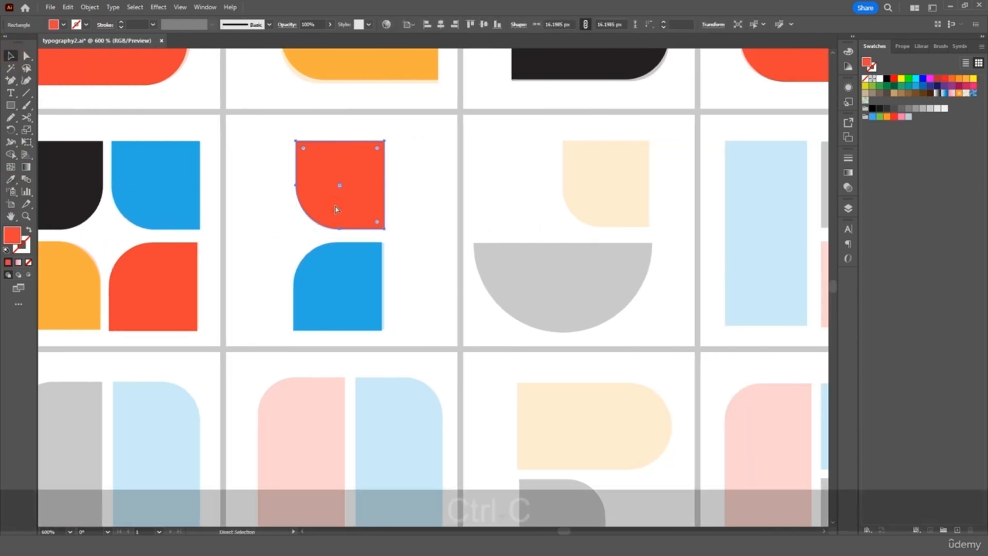
pyautogui.hotkey('ctrl', 'v')
pyautogui.moveTo(451, 304); pyautogui.dragTo(624, 204)
pyautogui.press('i')
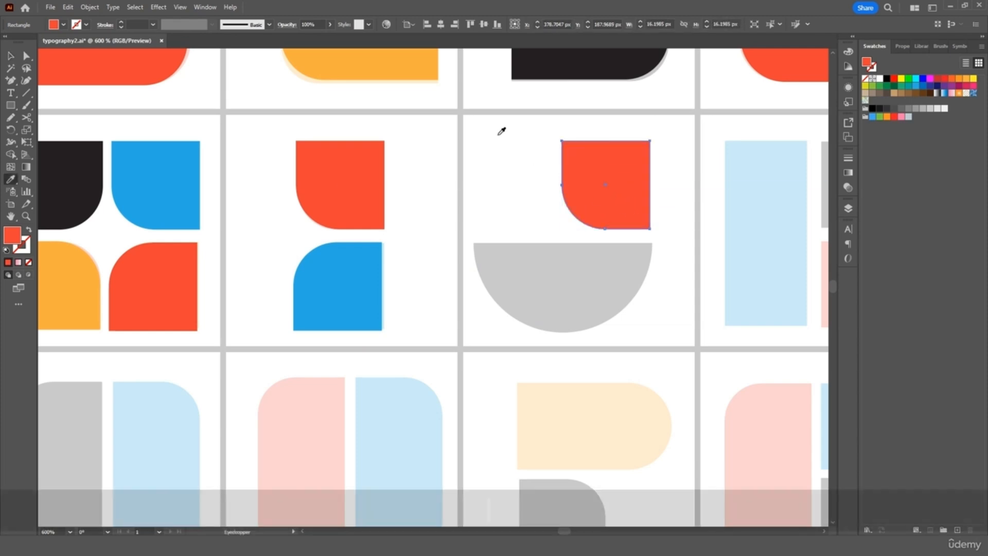
pyautogui.click(399, 63)
# Step: Draw a circle about 34.5 px wide and align its lower half with the J's semicircle template
pyautogui.moveTo(10, 105); pyautogui.dragTo(57, 129)
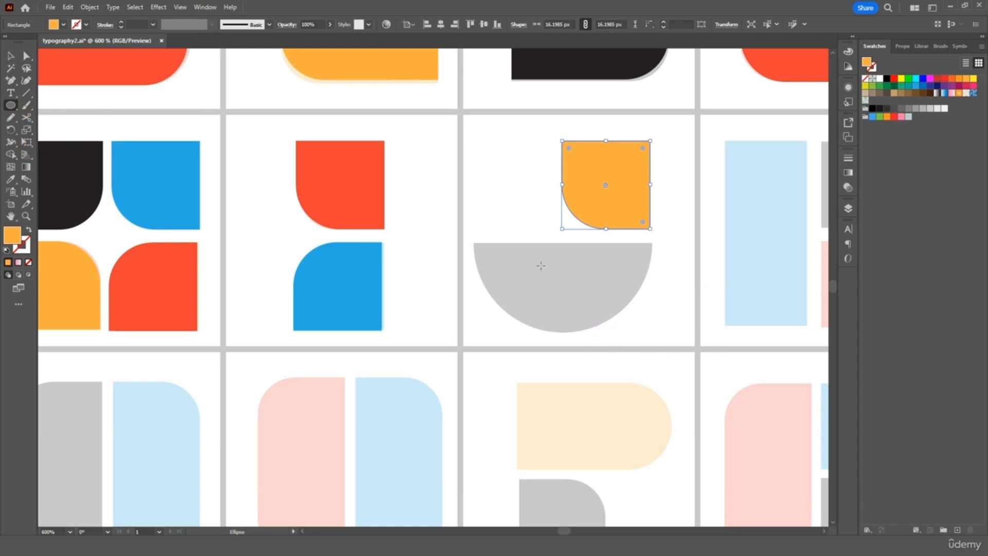
pyautogui.moveTo(536, 259); pyautogui.dragTo(687, 455)
pyautogui.press('v')
pyautogui.moveTo(622, 313); pyautogui.dragTo(559, 191)
pyautogui.moveTo(661, 330); pyautogui.dragTo(658, 325)
pyautogui.moveTo(600, 289); pyautogui.dragTo(603, 299)
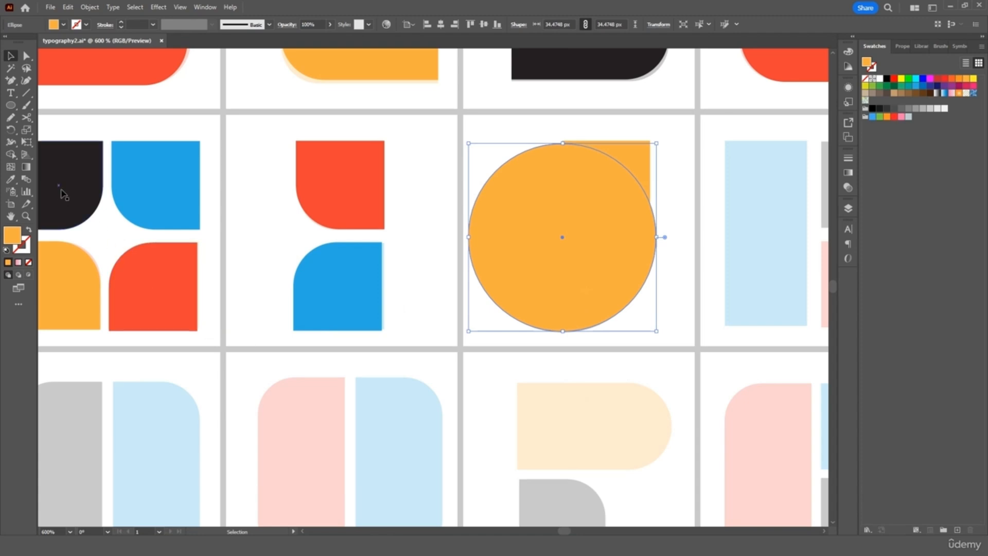
# Step: Cut the J's circle at its left and right anchor points with Scissors and delete the upper half
pyautogui.click(27, 118)
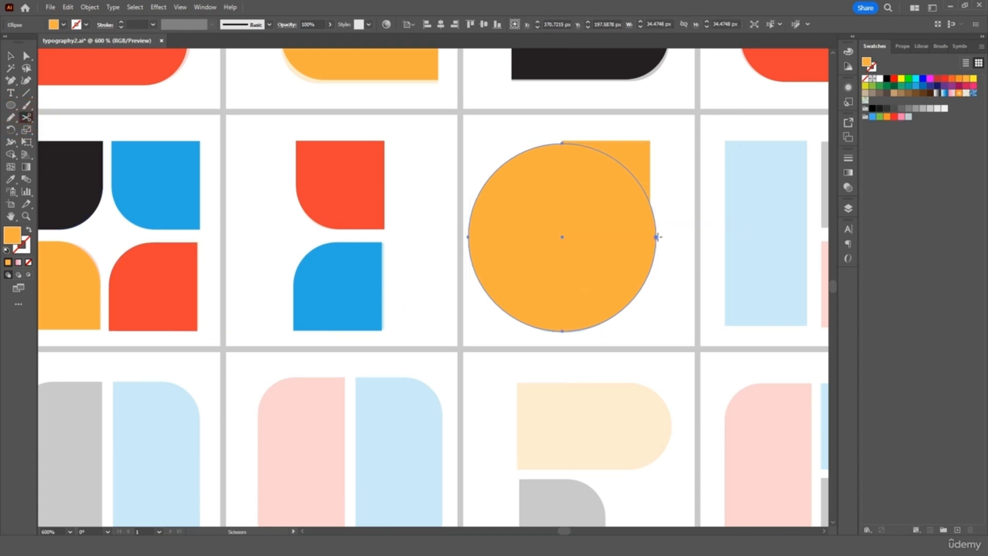
pyautogui.click(657, 237)
pyautogui.click(468, 237)
pyautogui.click(11, 56)
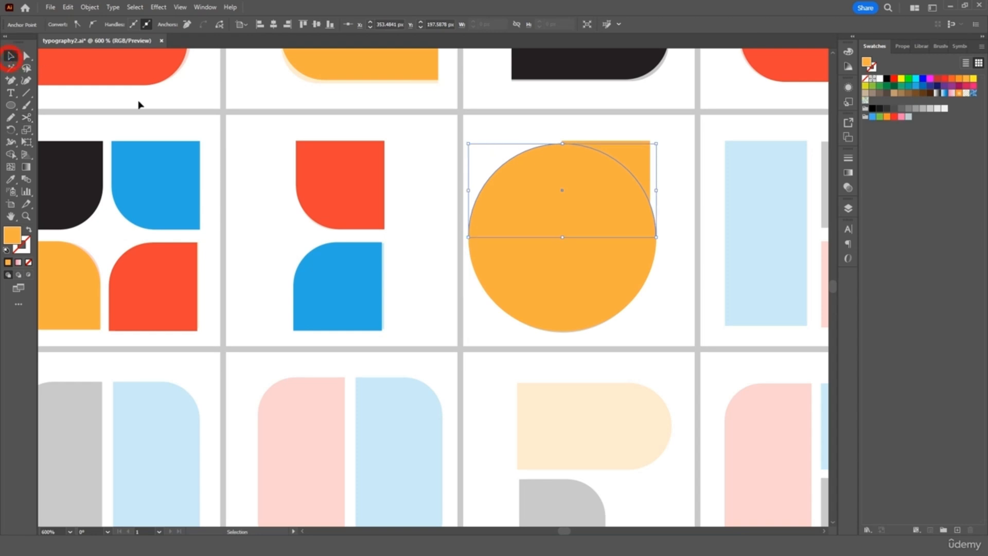
pyautogui.press('Delete')
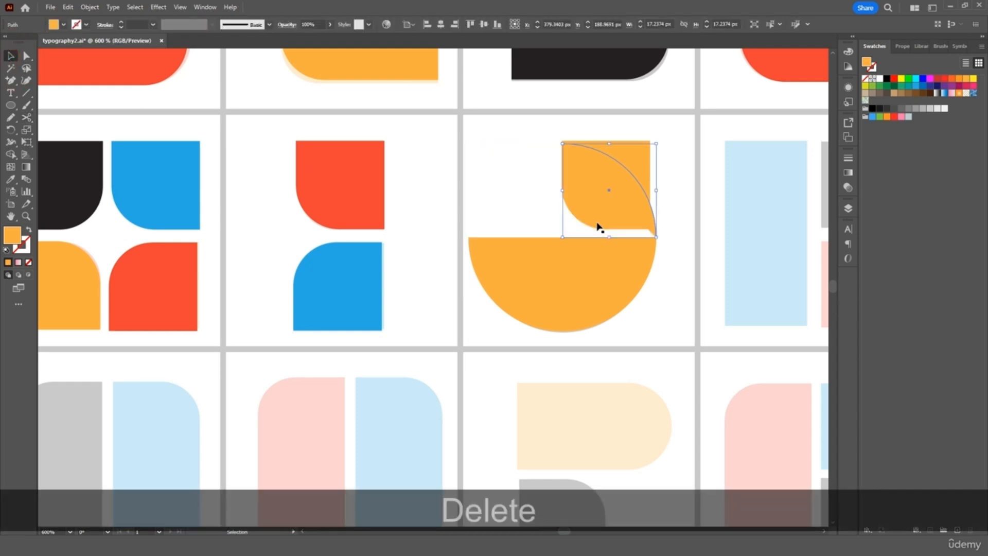
pyautogui.click(655, 226)
pyautogui.click(626, 259)
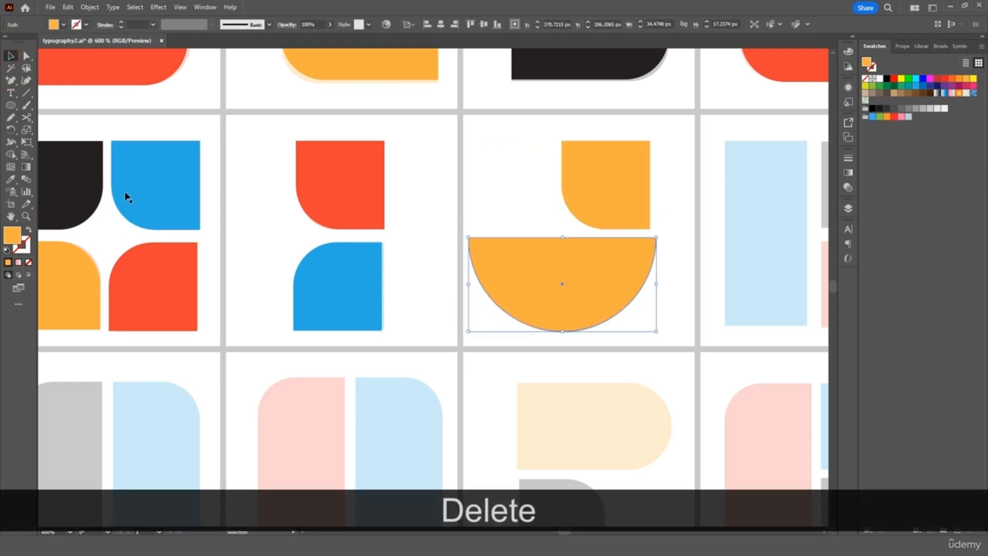
# Step: Recolour the J's semicircle with the black sampled from the H's upper-left shape
pyautogui.click(11, 180)
pyautogui.click(66, 169)
pyautogui.click(10, 55)
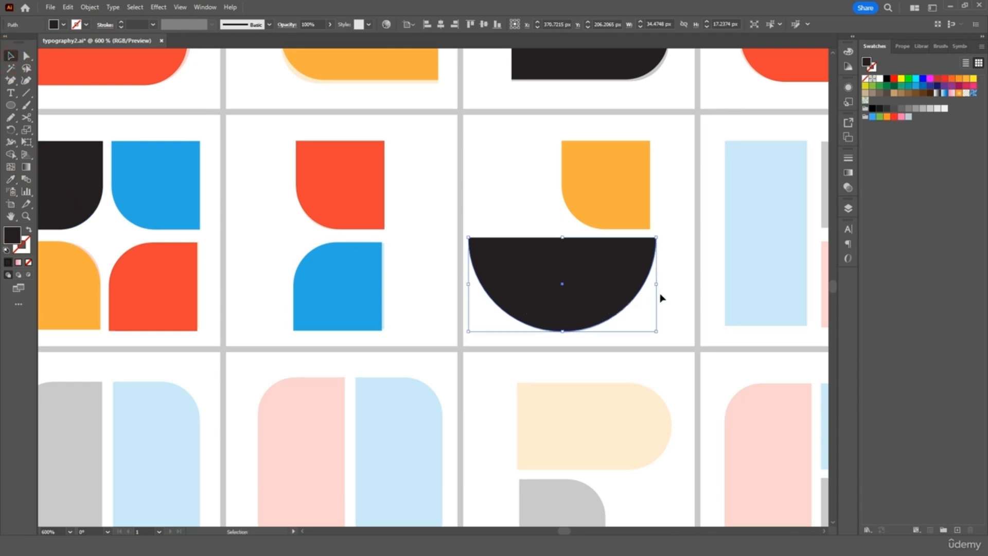
# Step: Scale the J's semicircle down proportionally to about 33 px wide and fit it over its template
pyautogui.moveTo(660, 338); pyautogui.dragTo(648, 327)
pyautogui.moveTo(598, 295); pyautogui.dragTo(603, 300)
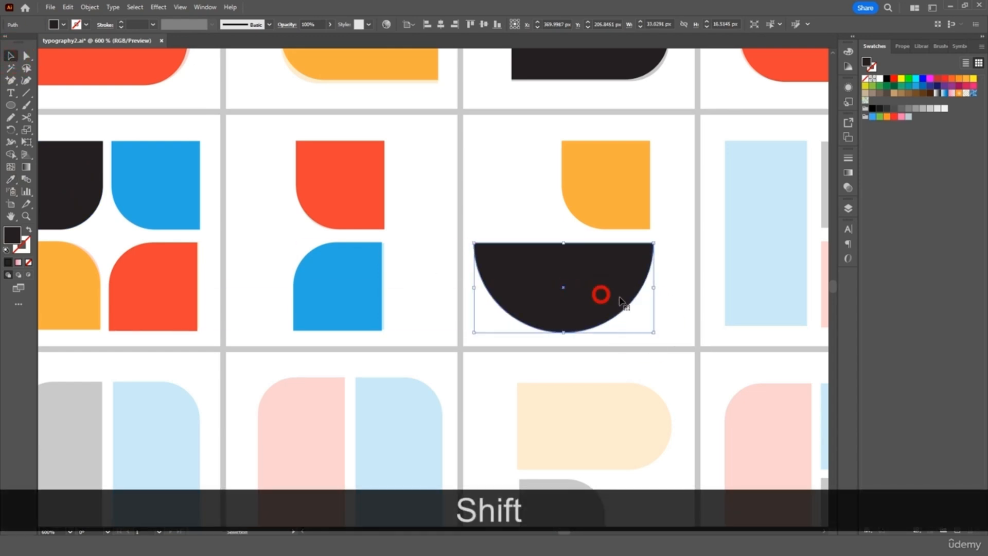
pyautogui.click(666, 317)
# Step: Draw a rectangle about 15 by 34 px over the K's stem template and fill it with the blue sampled from the F
pyautogui.hscroll(6, 695, 314)
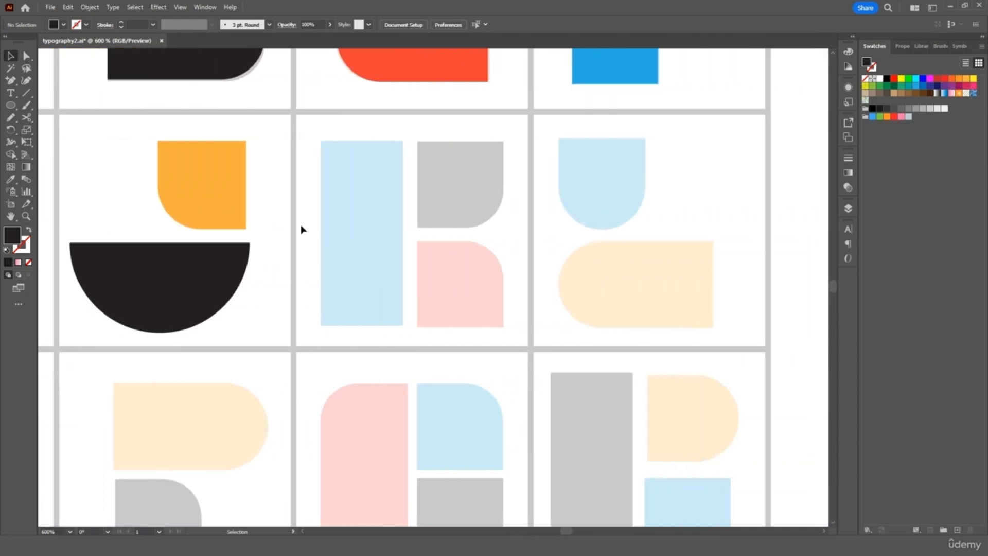
pyautogui.moveTo(9, 108); pyautogui.dragTo(40, 107)
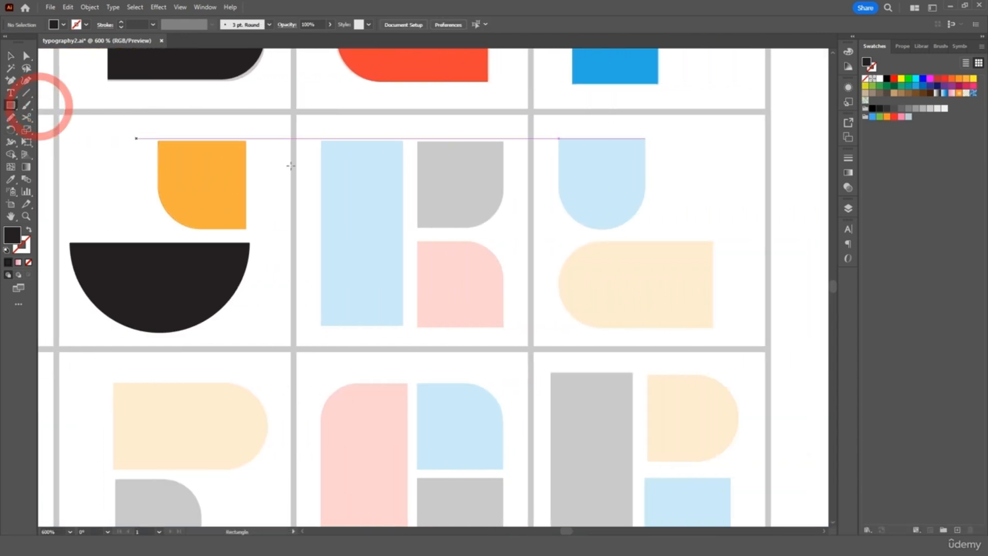
pyautogui.moveTo(322, 140); pyautogui.dragTo(403, 325)
pyautogui.click(11, 180)
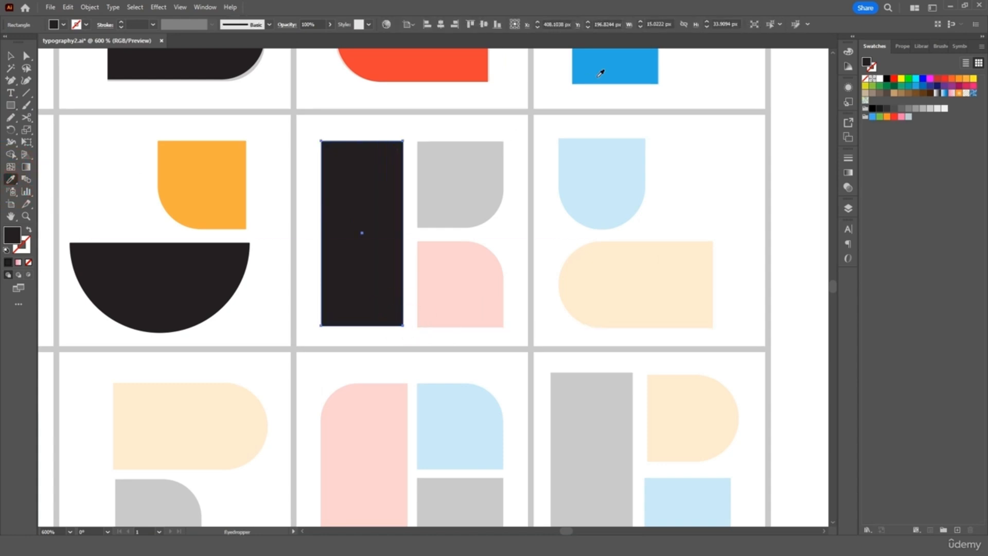
pyautogui.click(600, 74)
pyautogui.press('v')
# Step: Duplicate the J's orange shape, rotate the copy 90 degrees counterclockwise and place it over the K's upper-right template shape
pyautogui.click(206, 175)
pyautogui.hotkey('ctrl', 'c')
pyautogui.hotkey('ctrl', 'v')
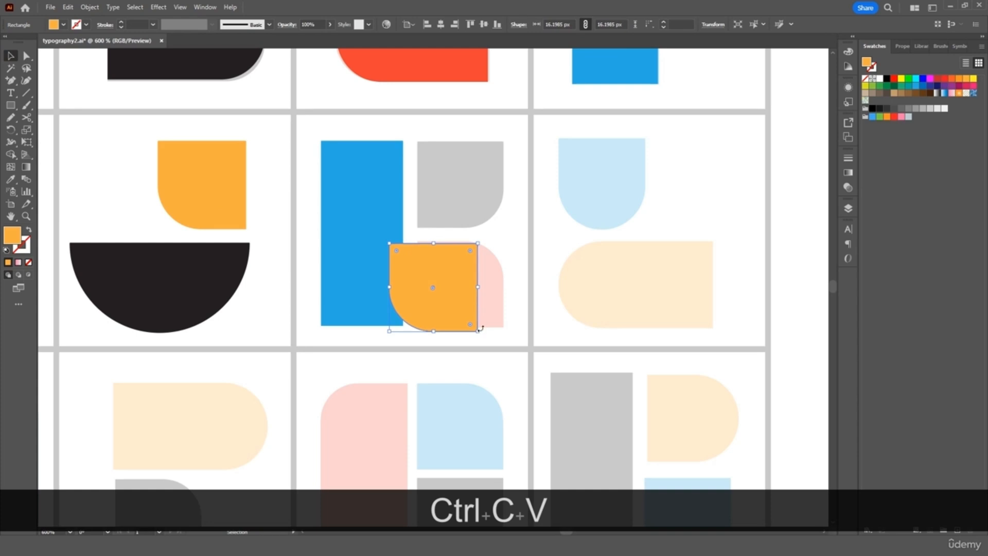
pyautogui.moveTo(481, 332); pyautogui.dragTo(496, 173)
# Step: Duplicate the K's upper-right shape, rotate the copy 90 degrees counterclockwise and place it over the lower-right template shape
pyautogui.hotkey('ctrl', 'c')
pyautogui.hotkey('ctrl', 'v')
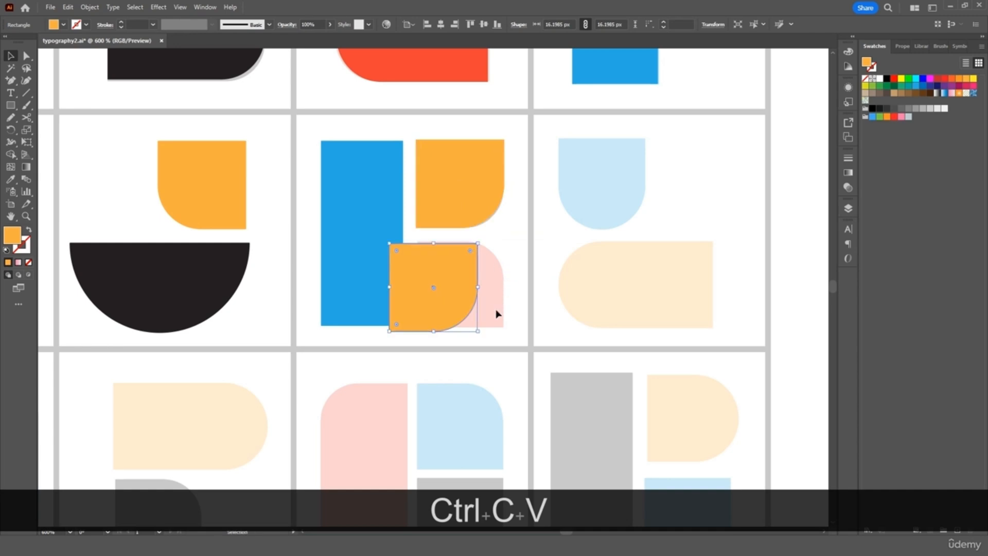
pyautogui.moveTo(470, 338); pyautogui.dragTo(474, 243)
pyautogui.moveTo(451, 287); pyautogui.dragTo(475, 278)
# Step: Recolour the K's upper-right shape with the black sampled from the J's semicircle
pyautogui.moveTo(477, 206); pyautogui.dragTo(457, 207)
pyautogui.hotkey('ctrl', 'z')
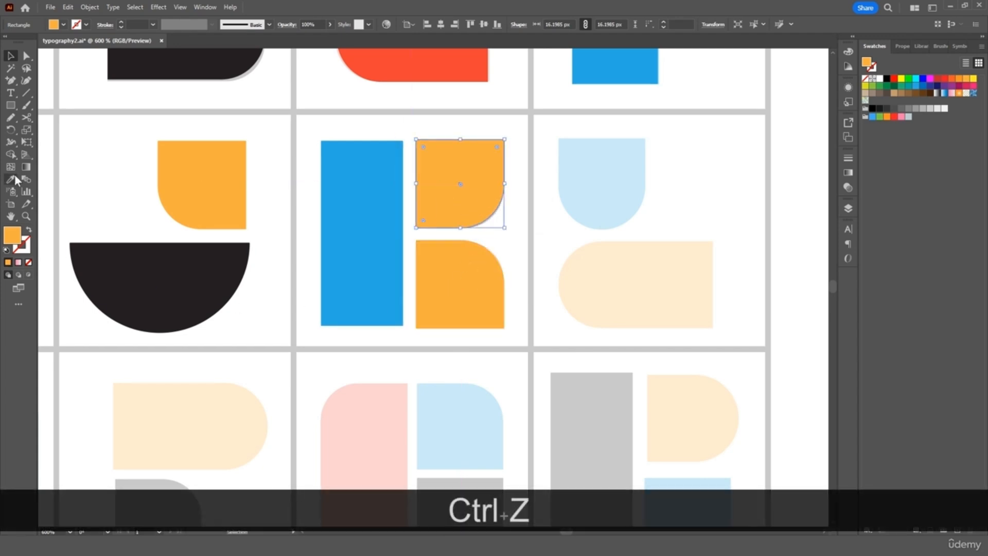
pyautogui.click(10, 180)
pyautogui.click(153, 271)
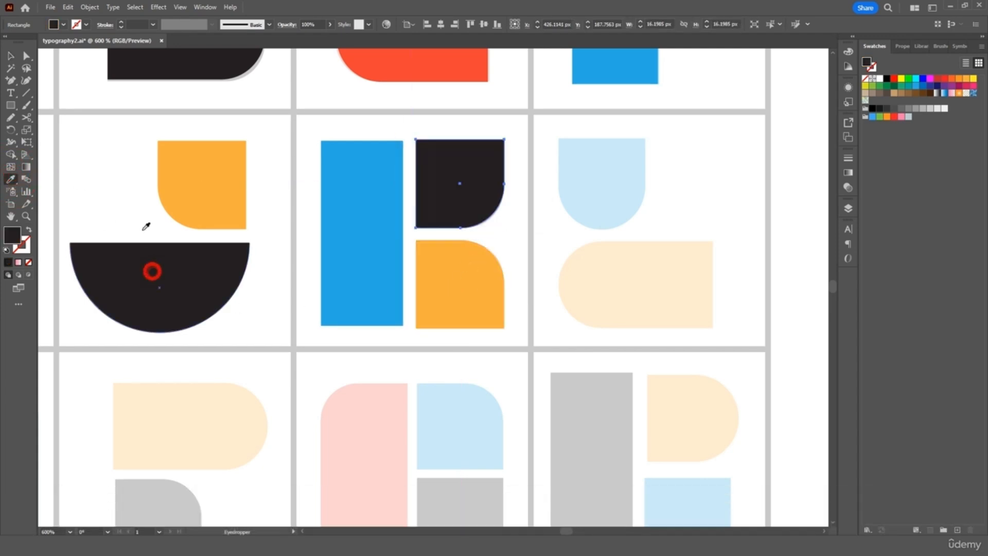
pyautogui.press('v')
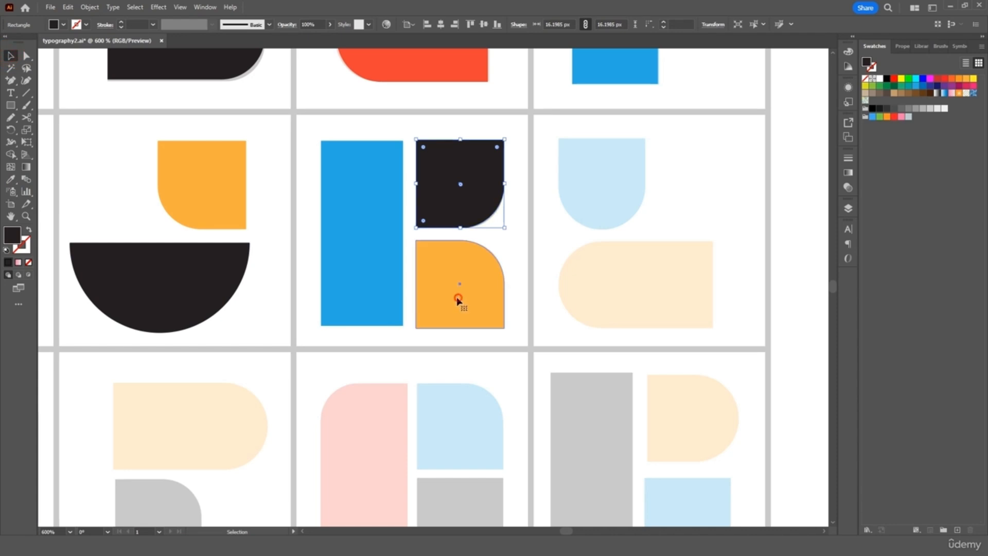
# Step: Recolour the K's lower-right shape with the red sampled from the E's lower shape
pyautogui.click(457, 302)
pyautogui.click(10, 179)
pyautogui.click(368, 59)
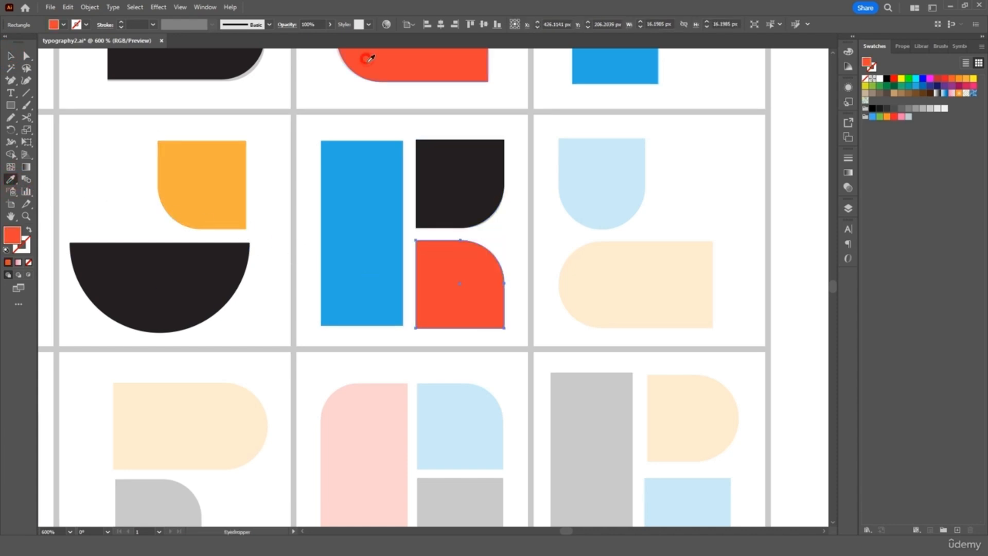
pyautogui.click(9, 57)
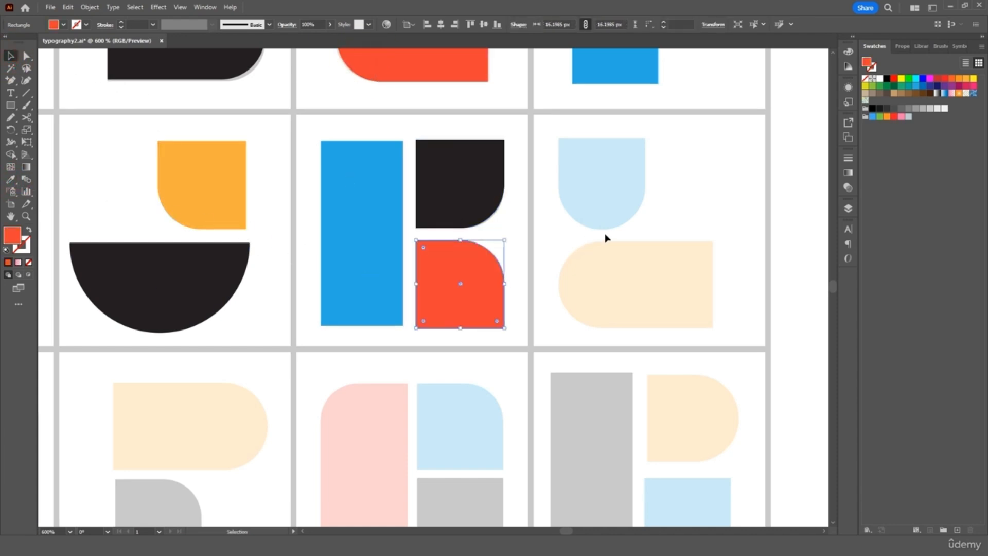
# Step: Duplicate the F's blue arch, turn the copy upside down and place it over the L's upper template shape
pyautogui.click(630, 229)
pyautogui.scroll(4, 671, 205)
pyautogui.click(609, 151)
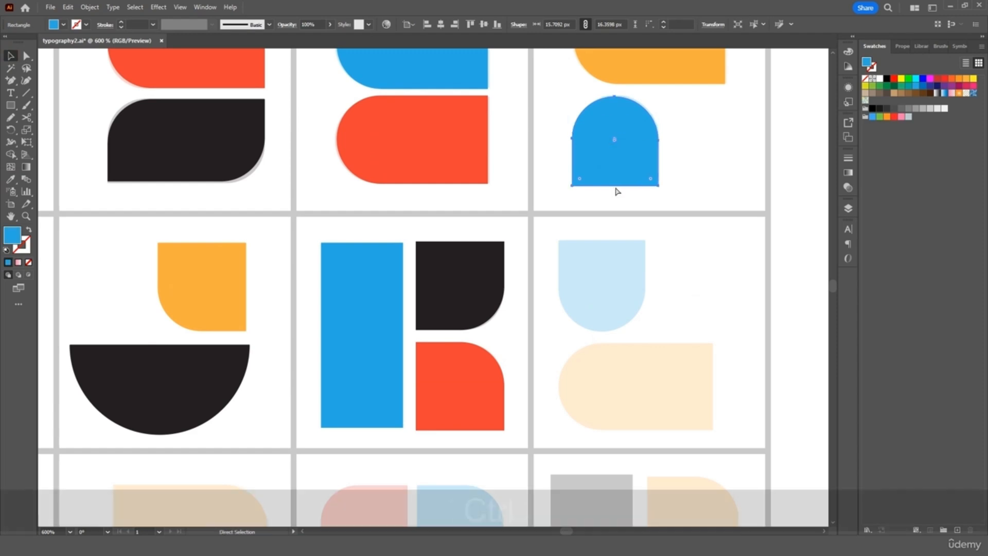
pyautogui.hotkey('ctrl', 'c')
pyautogui.hotkey('ctrl', 'v')
pyautogui.moveTo(469, 314); pyautogui.dragTo(520, 237)
pyautogui.moveTo(644, 303); pyautogui.dragTo(637, 282)
# Step: Duplicate the F's orange rounded bar and place the copy over the L's lower template shape
pyautogui.click(697, 73)
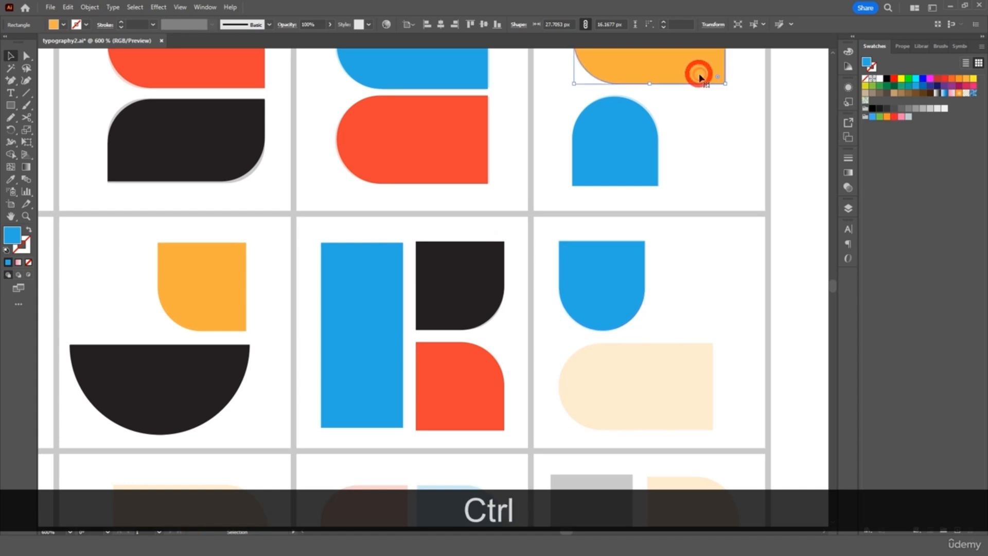
pyautogui.hotkey('ctrl', 'c')
pyautogui.hotkey('ctrl', 'v')
pyautogui.moveTo(474, 295); pyautogui.dragTo(678, 399)
pyautogui.hotkey('ctrl', '-')
pyautogui.hotkey('ctrl', '-')
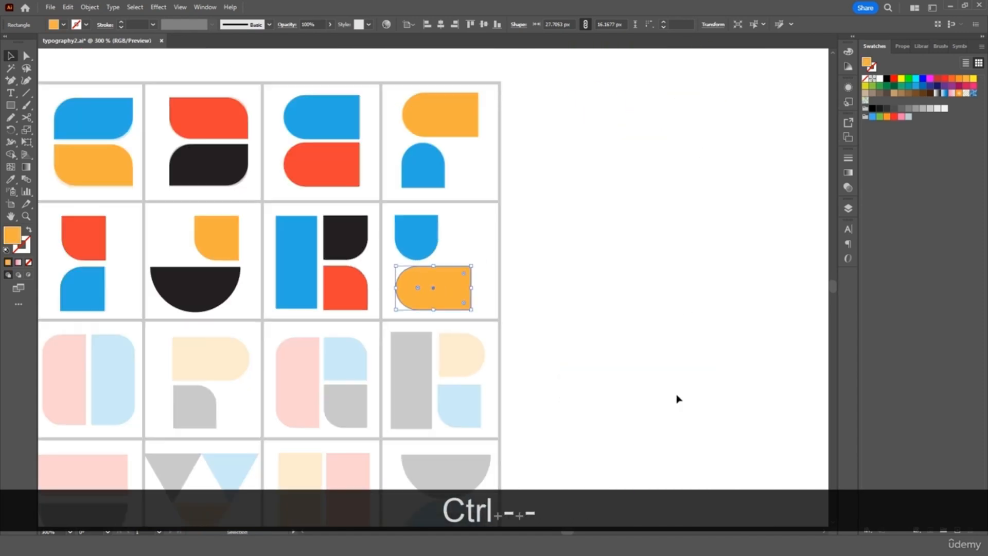
pyautogui.hotkey('ctrl', '-')
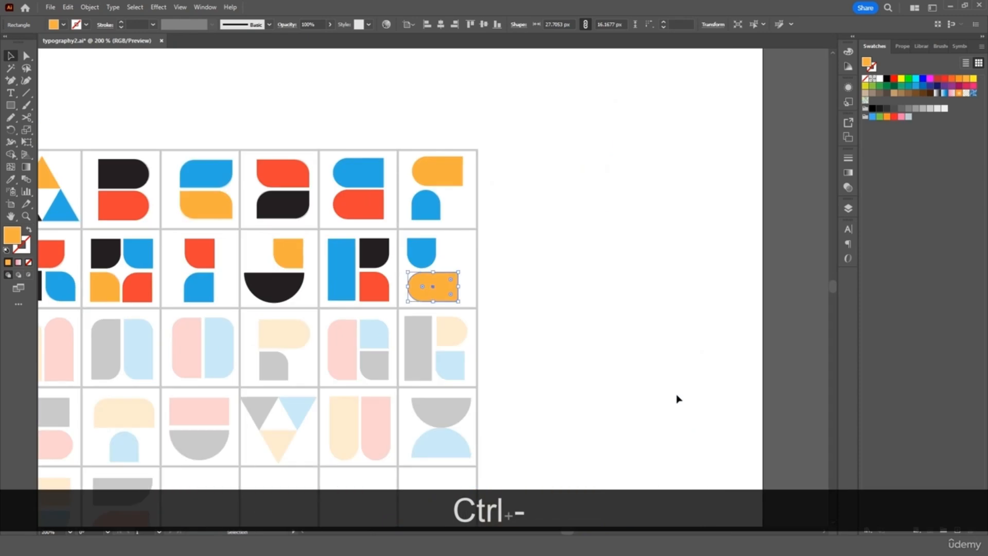
pyautogui.click(678, 336)
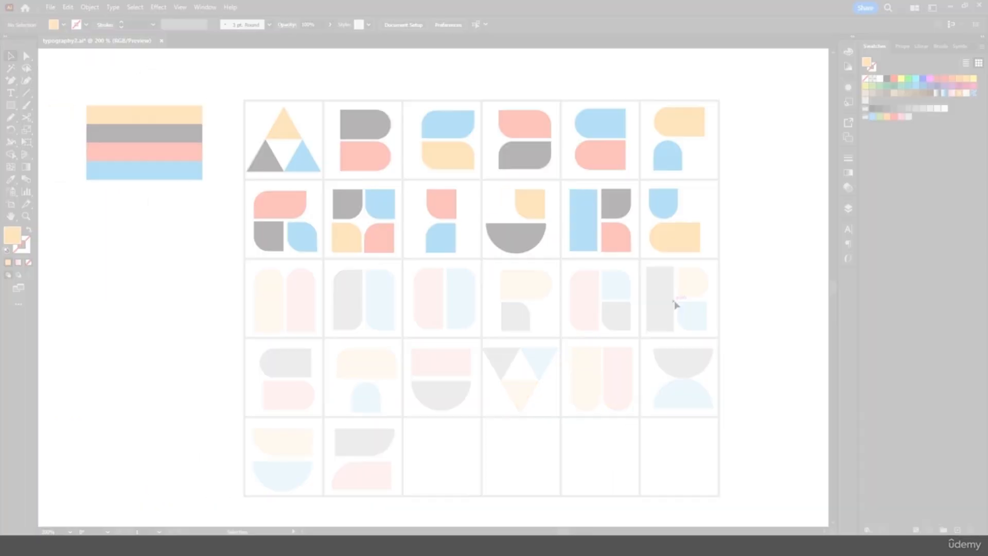
# Step: Draw an orange rectangle about 16 by 35 px over the M's left template shape
pyautogui.hotkey('ctrl', '=')
pyautogui.hotkey('ctrl', '=')
pyautogui.hotkey('ctrl', '=')
pyautogui.hscroll(-1, 328, 374)
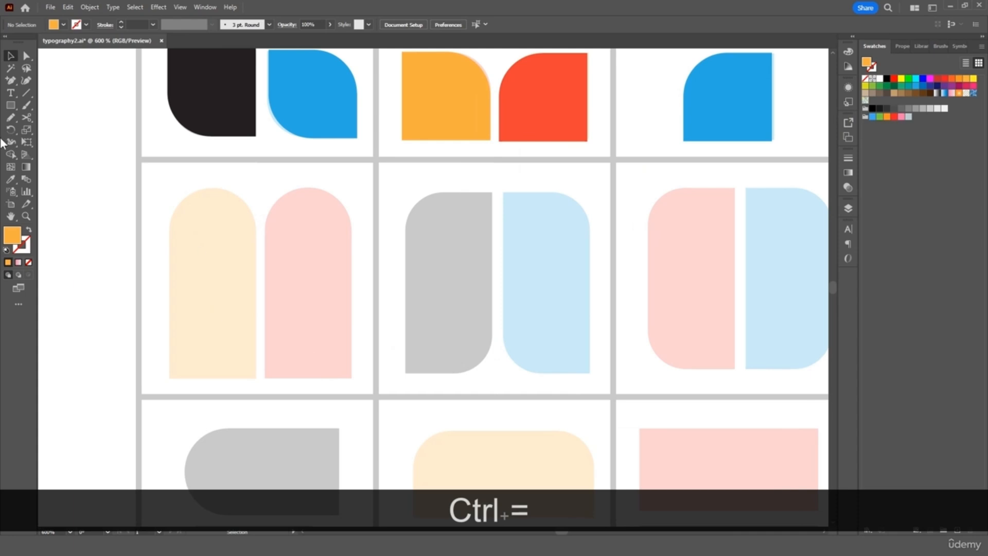
pyautogui.moveTo(170, 188)
pyautogui.mouseDown()
pyautogui.moveTo(214, 371)
pyautogui.moveTo(256, 377)
pyautogui.mouseUp()
# Step: Round both upper corners of the M's orange rectangle into an arch, entering an 8 px radius for the upper-right corner
pyautogui.click(25, 57)
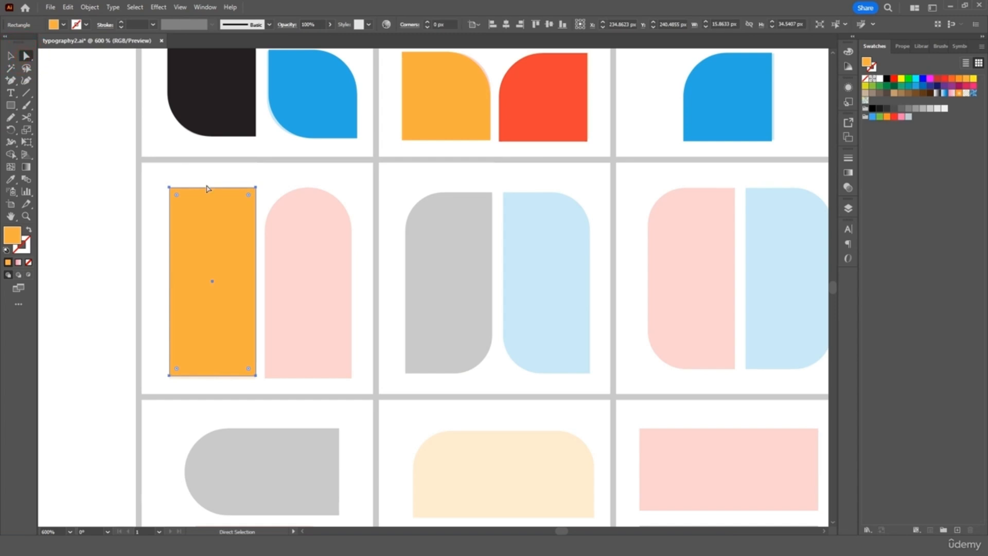
pyautogui.moveTo(250, 198); pyautogui.dragTo(232, 213)
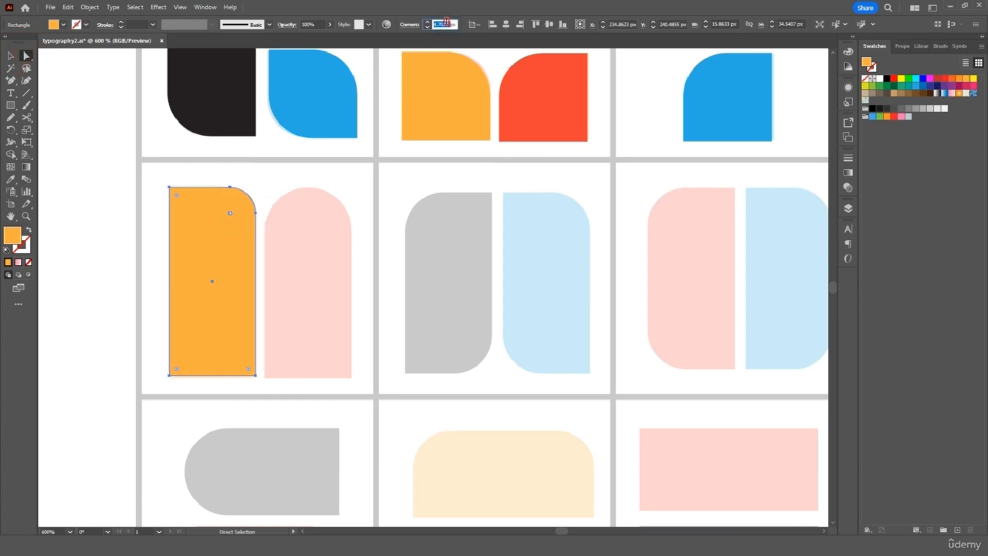
pyautogui.write('8')
pyautogui.press('Return')
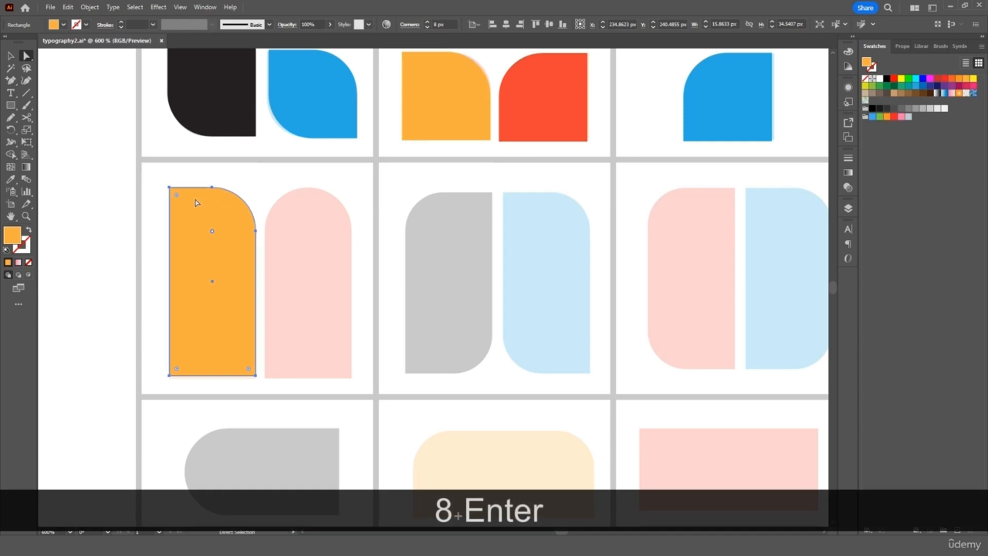
pyautogui.moveTo(176, 195); pyautogui.dragTo(239, 229)
pyautogui.hotkey('ctrl', 'z')
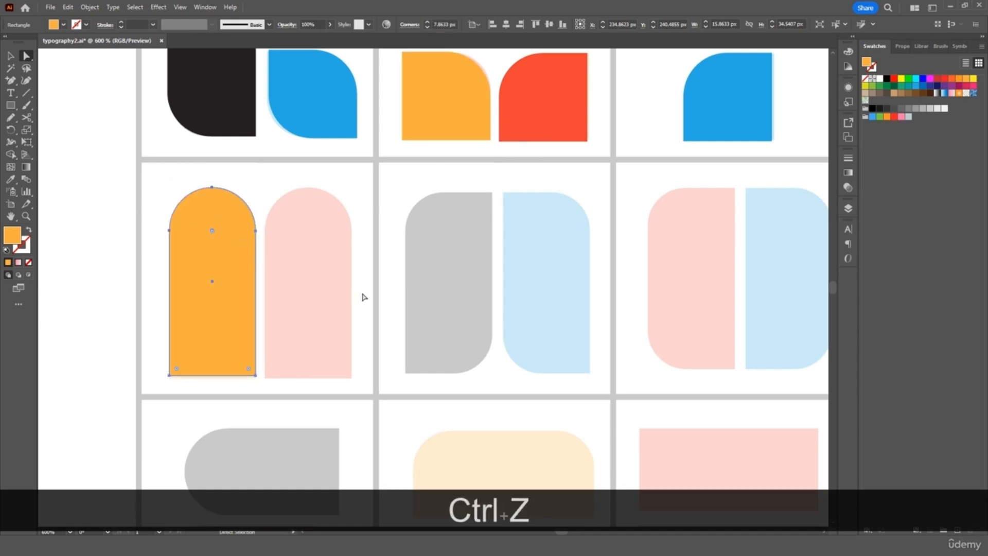
# Step: Duplicate the M's orange arch and place the copy over the right template shape
pyautogui.click(10, 55)
pyautogui.click(88, 122)
pyautogui.click(198, 254)
pyautogui.hotkey('ctrl', 'c')
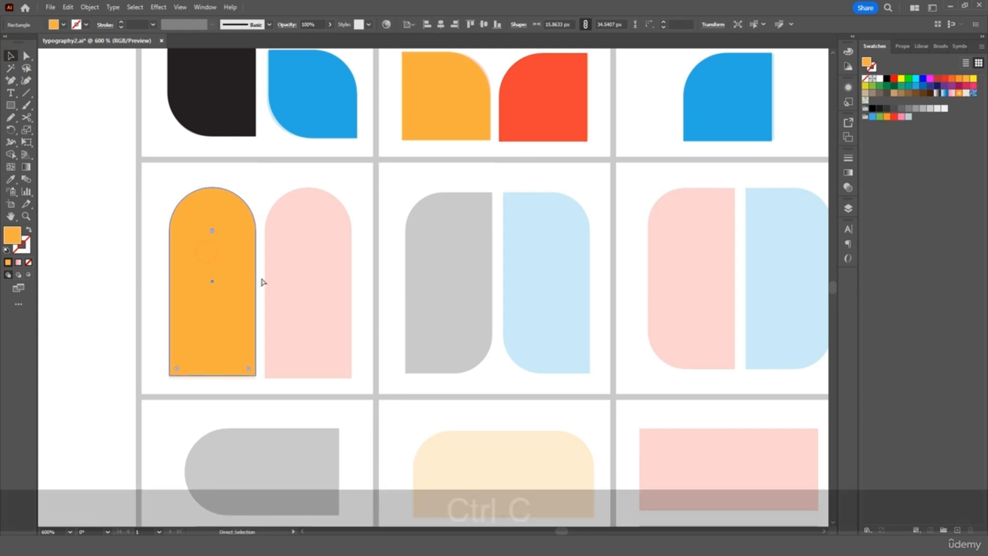
pyautogui.hotkey('ctrl', 'v')
pyautogui.moveTo(446, 313); pyautogui.dragTo(321, 307)
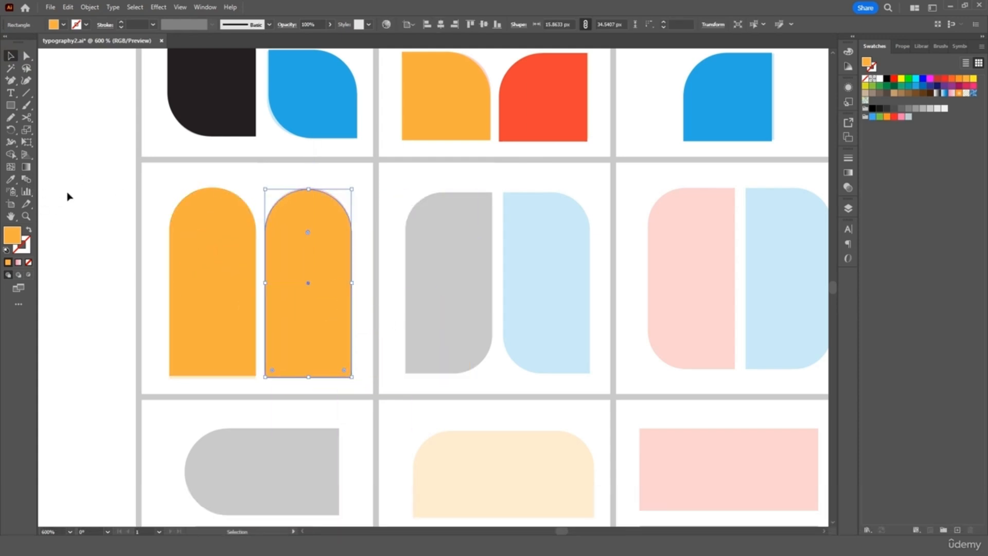
# Step: Recolour the M's right arch with the red sampled from the H's lower-right shape
pyautogui.press('i')
pyautogui.click(587, 79)
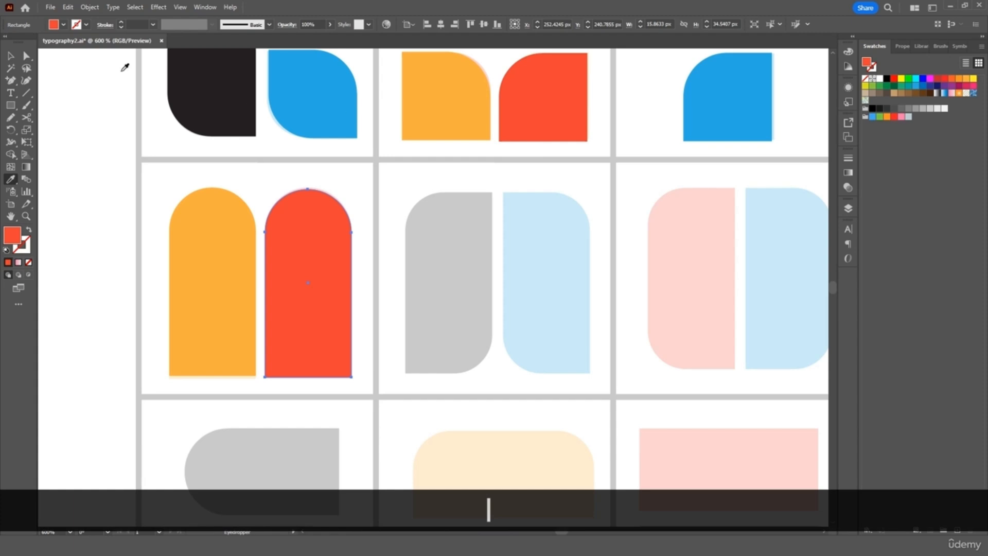
pyautogui.click(11, 56)
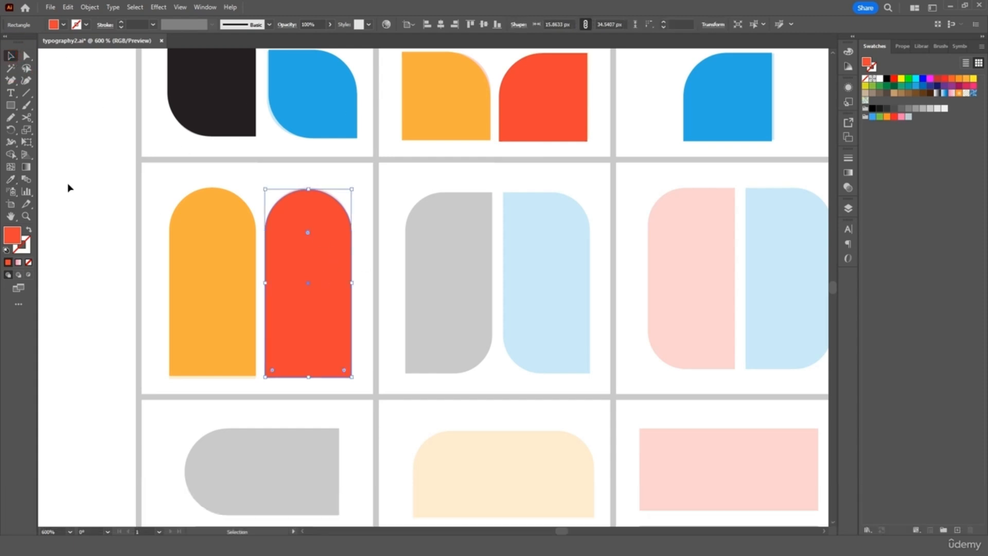
# Step: Draw a rectangle about 16 by 34 px over the N's left template shape and fill it with the black sampled from the G
pyautogui.click(11, 106)
pyautogui.moveTo(406, 192)
pyautogui.mouseDown()
pyautogui.moveTo(504, 379)
pyautogui.moveTo(493, 377)
pyautogui.mouseUp()
pyautogui.press('i')
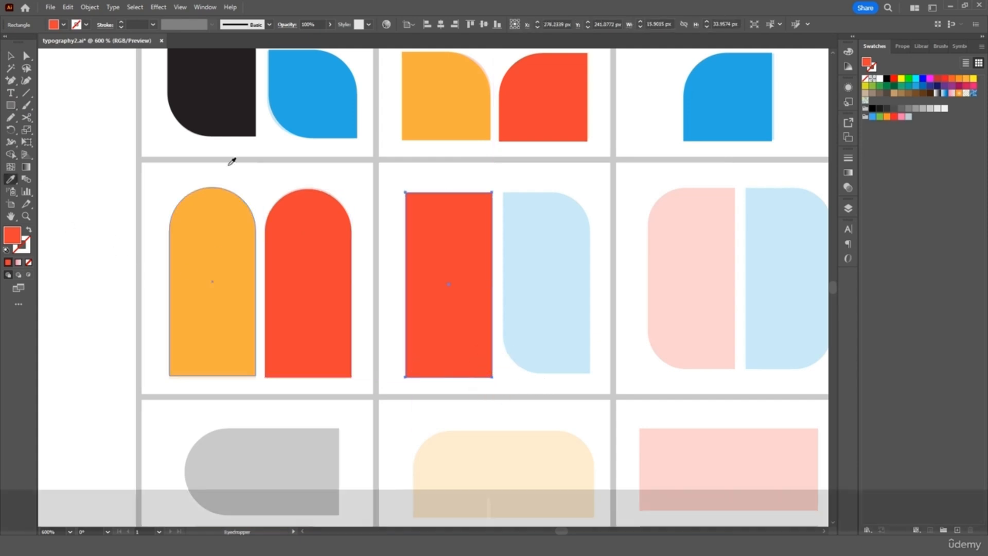
pyautogui.click(214, 93)
# Step: Round the lower-right and upper-left corners of the N's black rectangle to 8 px
pyautogui.press('a')
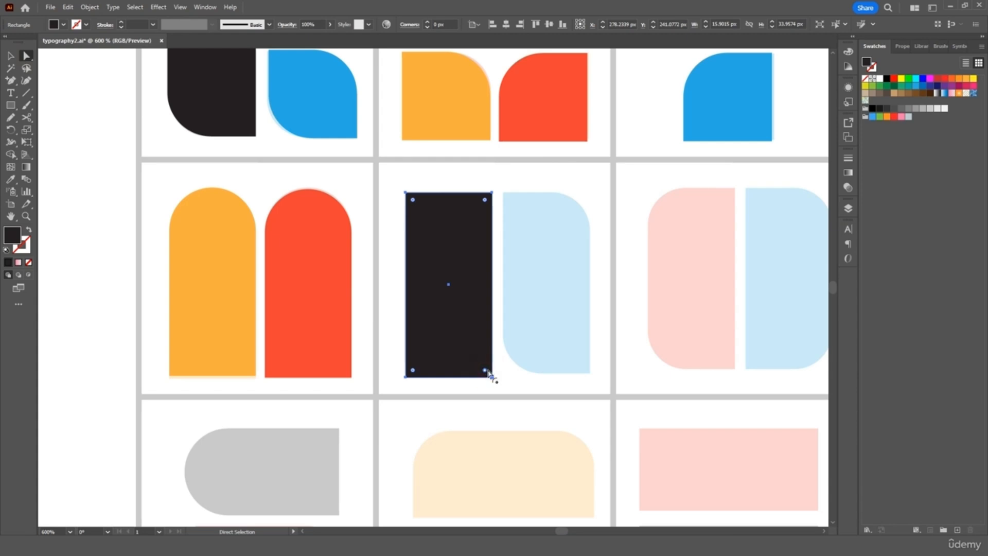
pyautogui.moveTo(485, 371); pyautogui.dragTo(466, 352)
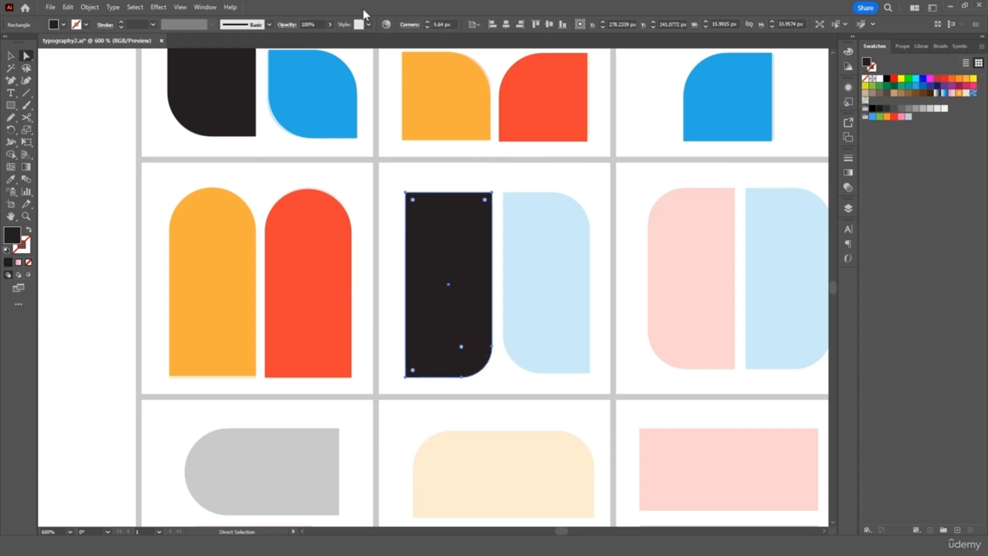
pyautogui.write('8')
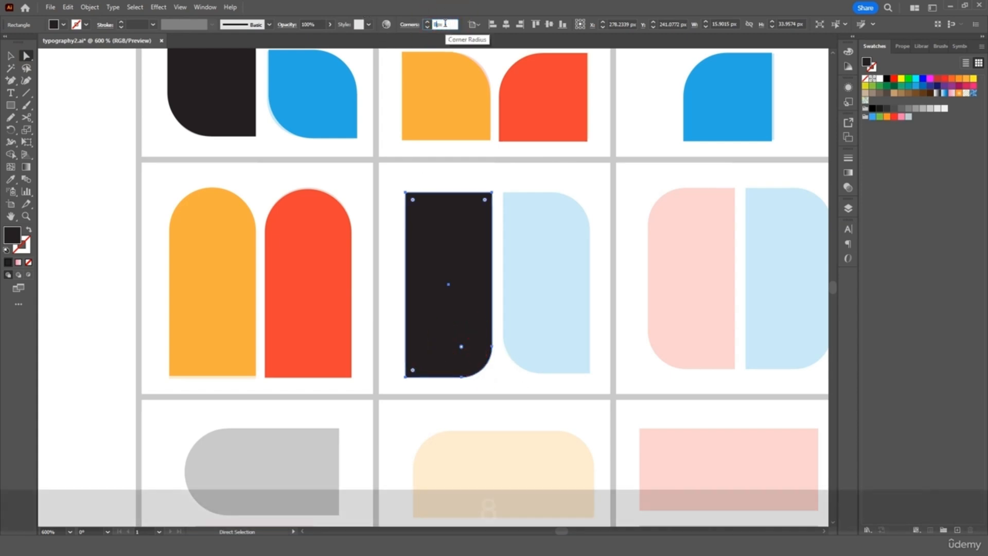
pyautogui.press('Return')
pyautogui.moveTo(413, 203); pyautogui.dragTo(439, 224)
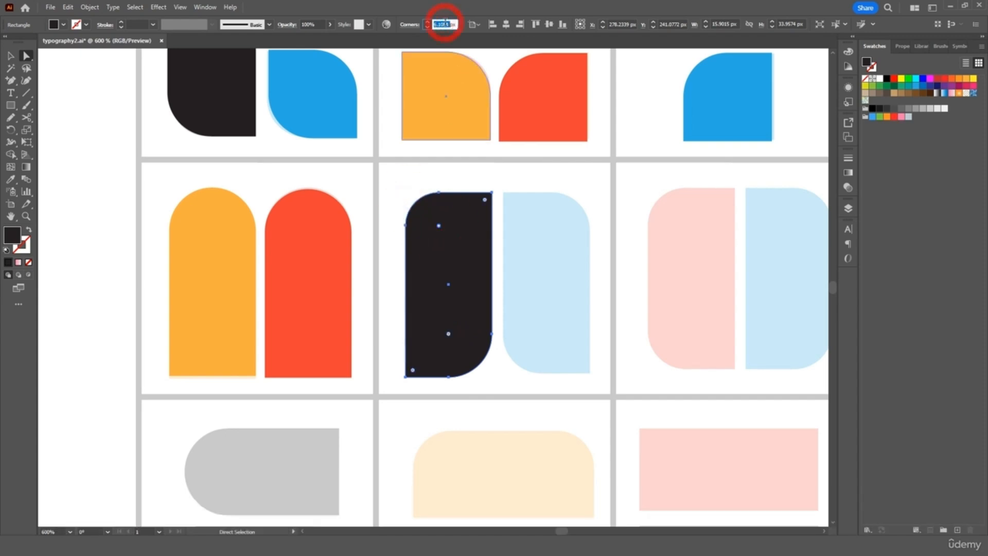
pyautogui.write('8')
pyautogui.press('Return')
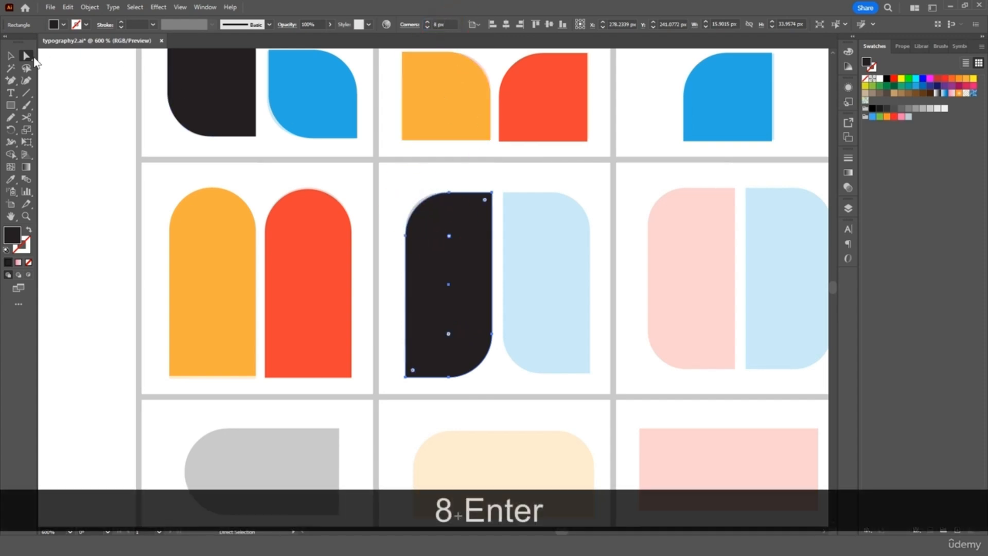
# Step: Duplicate the N's black shape over the right template shape and reflect the copy across the vertical axis
pyautogui.press('v')
pyautogui.hotkey('ctrl', 'c')
pyautogui.hotkey('ctrl', 'v')
pyautogui.moveTo(513, 346); pyautogui.dragTo(572, 340)
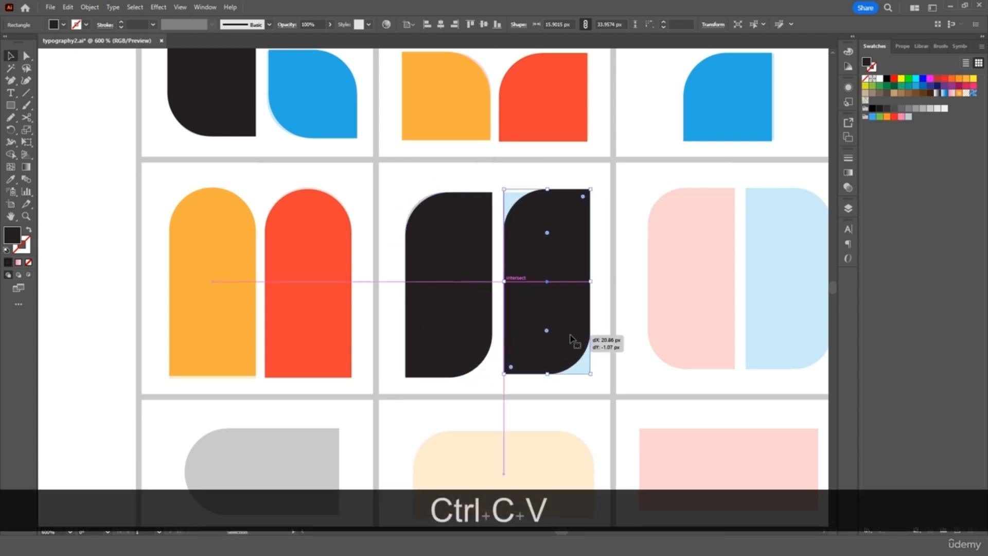
pyautogui.rightClick(571, 337)
pyautogui.moveTo(620, 274)
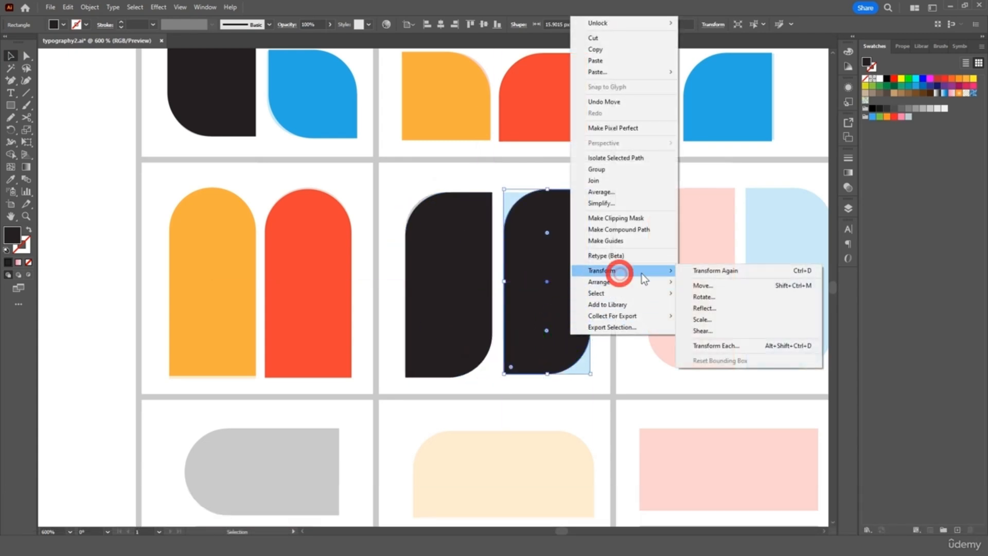
pyautogui.click(698, 307)
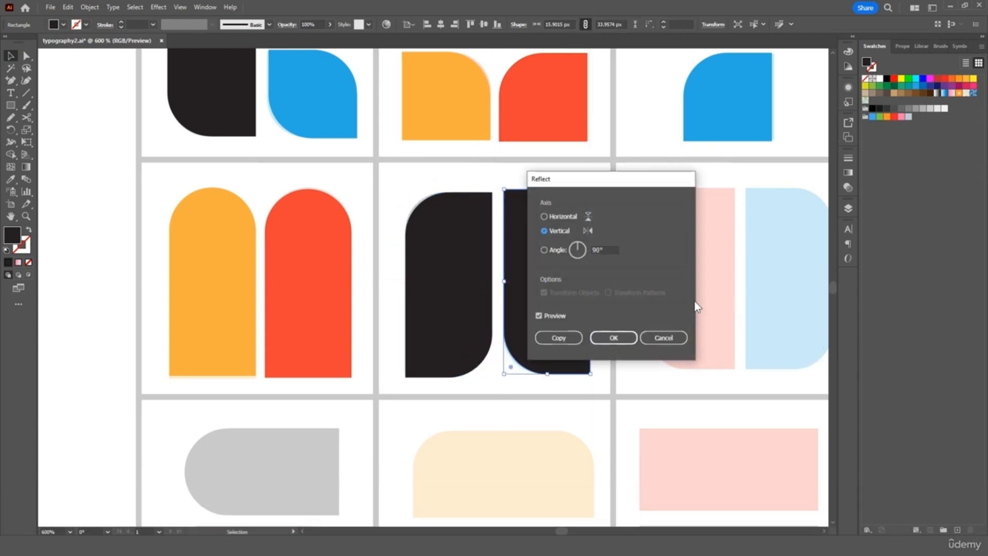
pyautogui.click(613, 338)
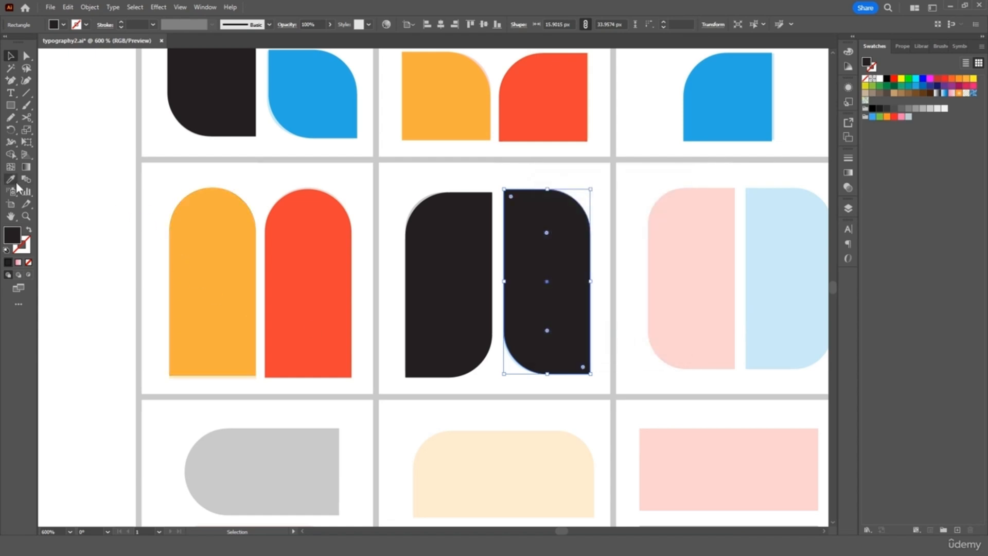
# Step: Recolour the N's right shape with the blue sampled from the G and shift it slightly down level with the black shape
pyautogui.press('i')
pyautogui.click(330, 99)
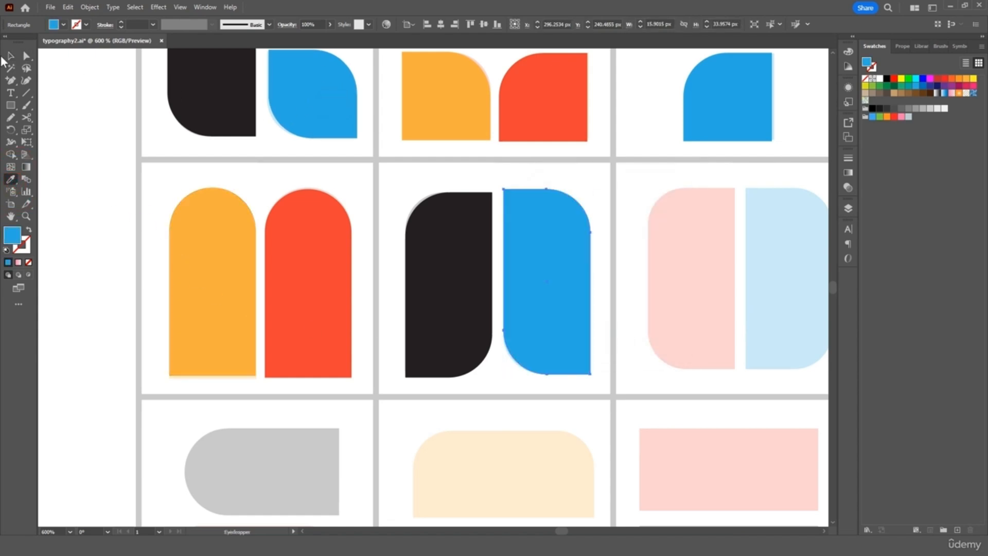
pyautogui.click(12, 56)
pyautogui.moveTo(530, 249); pyautogui.dragTo(534, 263)
pyautogui.click(684, 267)
# Step: Duplicate both N shapes together and place the copies over the O's template shapes
pyautogui.hscroll(5, 685, 268)
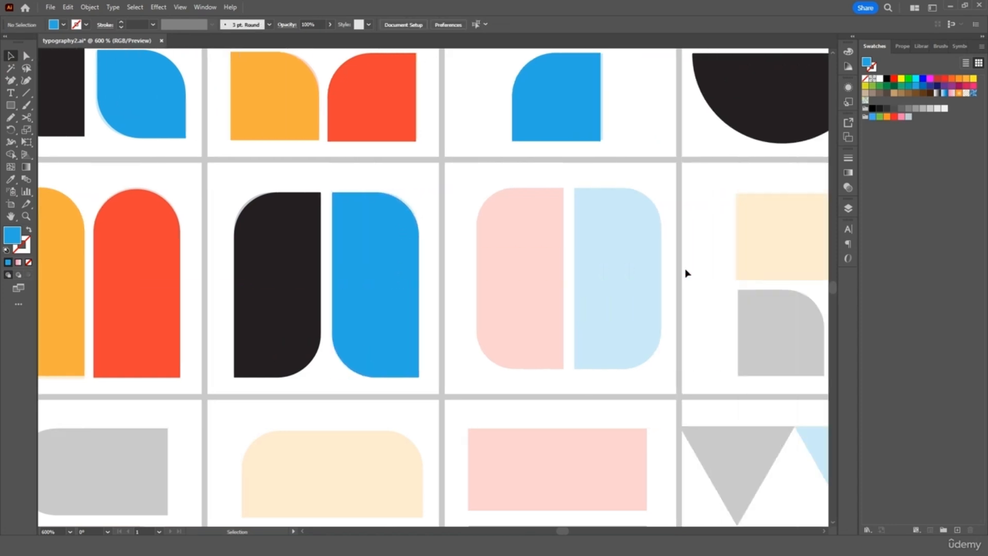
pyautogui.click(297, 261)
pyautogui.keyDown('shift'); pyautogui.click(220, 257); pyautogui.keyUp('shift')
pyautogui.hotkey('ctrl', 'c')
pyautogui.hotkey('ctrl', 'v')
pyautogui.moveTo(462, 335); pyautogui.dragTo(558, 315)
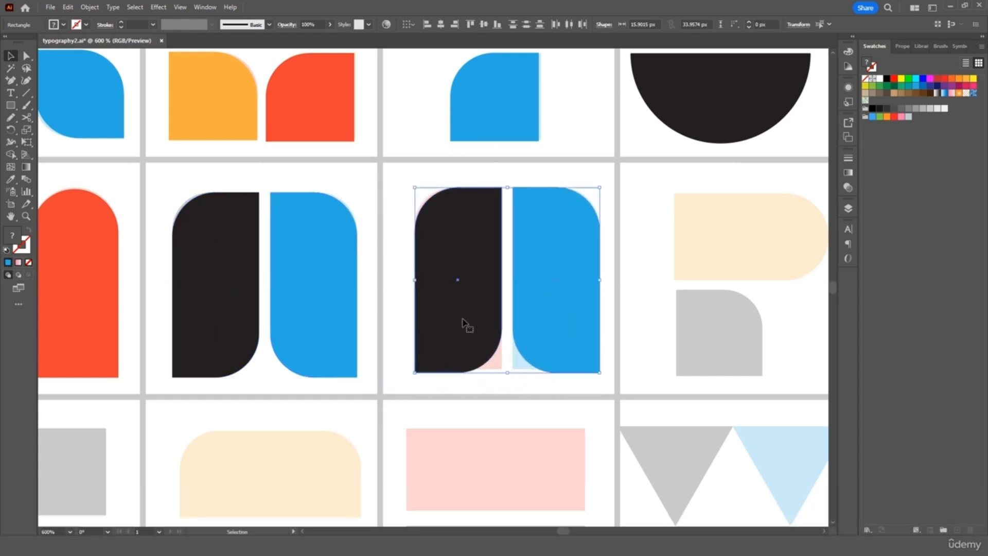
# Step: Recolour the O's left shape with the red sampled from the M's right arch
pyautogui.click(375, 205)
pyautogui.click(456, 223)
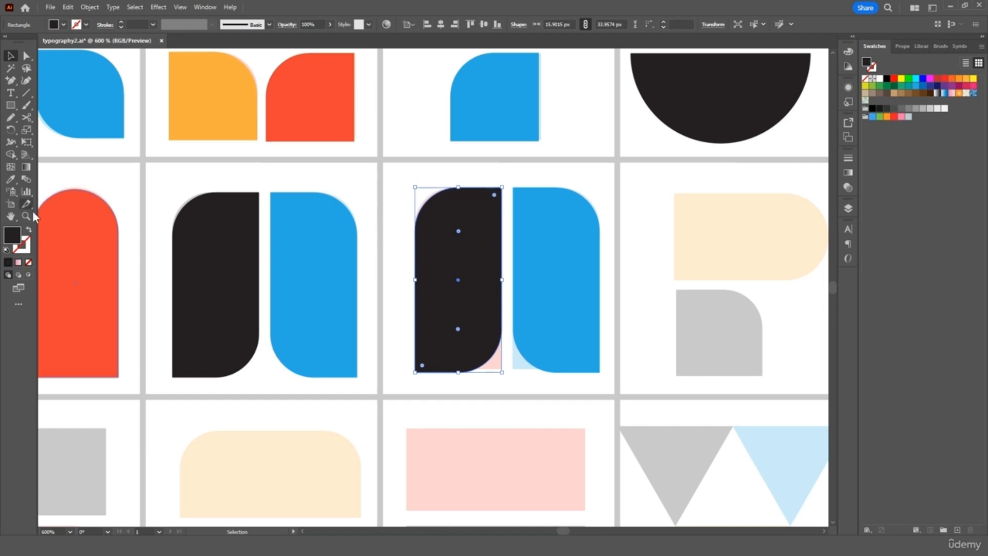
pyautogui.press('i')
pyautogui.click(68, 230)
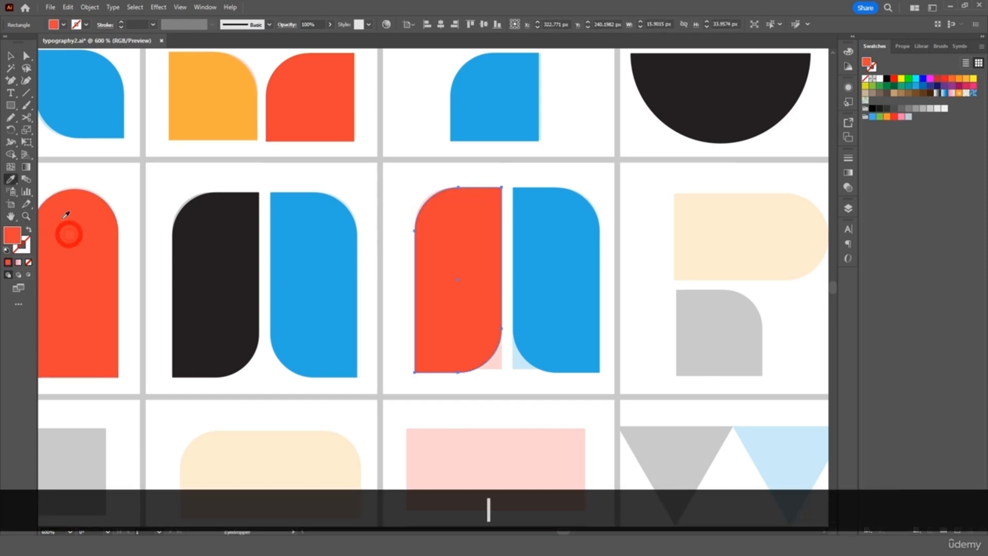
pyautogui.click(9, 57)
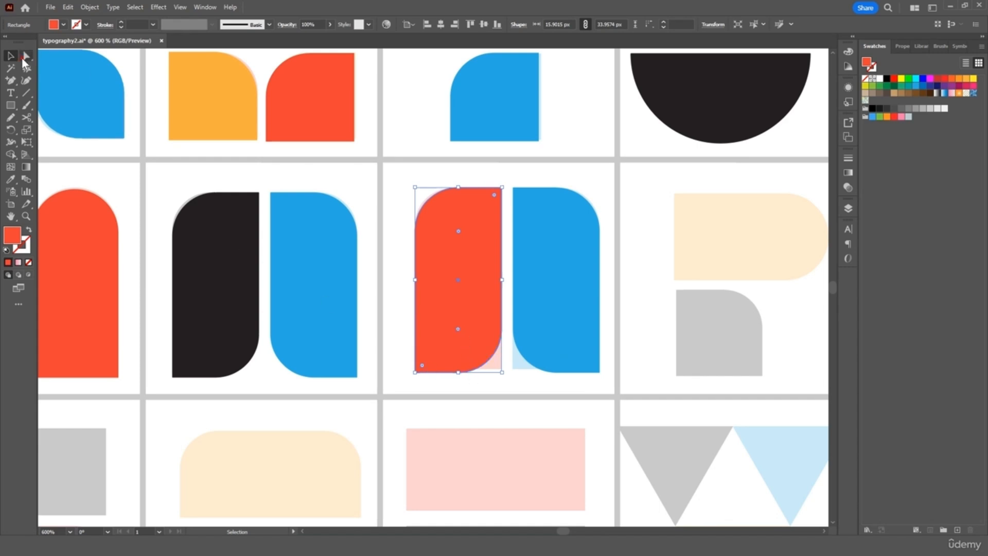
# Step: Remove the corner rounding from the O's red and blue shapes, making both plain rectangles
pyautogui.click(24, 57)
pyautogui.moveTo(459, 332); pyautogui.dragTo(510, 391)
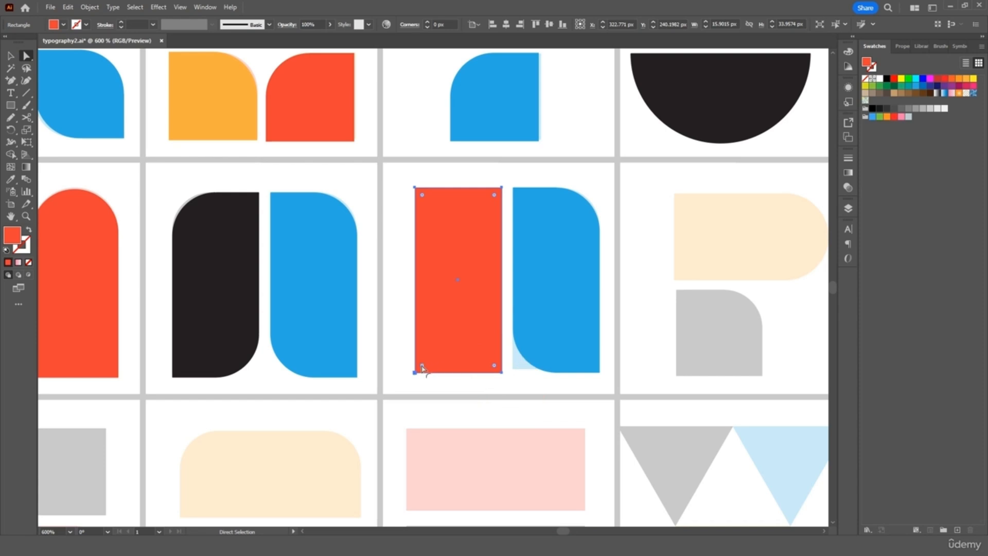
pyautogui.click(481, 390)
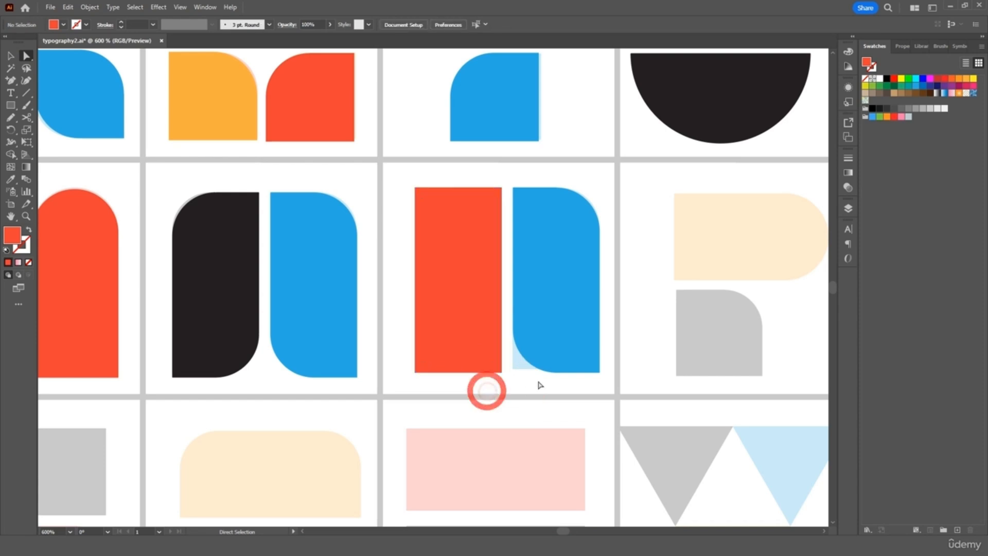
pyautogui.click(552, 347)
pyautogui.moveTo(594, 367); pyautogui.dragTo(505, 386)
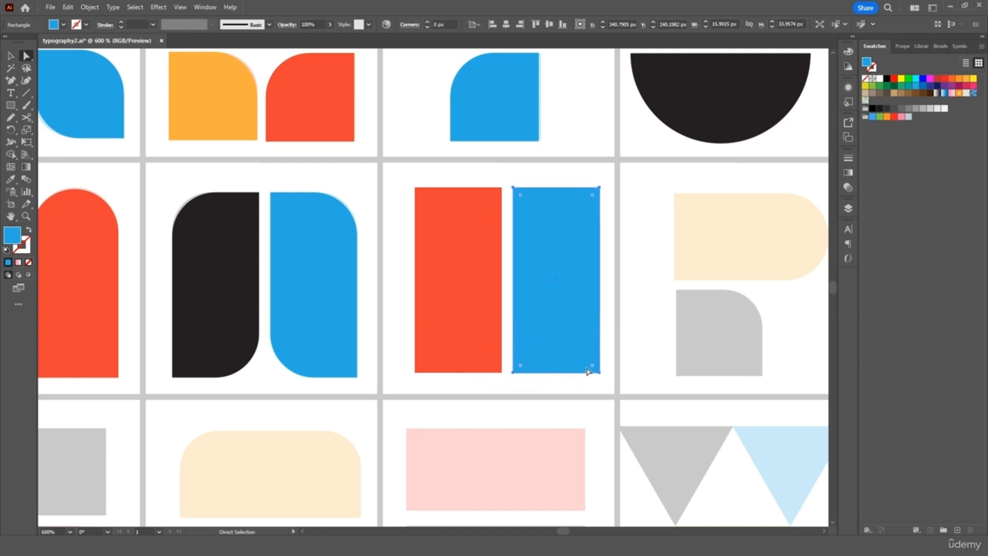
# Step: Round the two outer corners of the O's blue rectangle to an 8 px radius
pyautogui.moveTo(595, 370); pyautogui.dragTo(562, 338)
pyautogui.click(443, 25)
pyautogui.write('8')
pyautogui.press('Return')
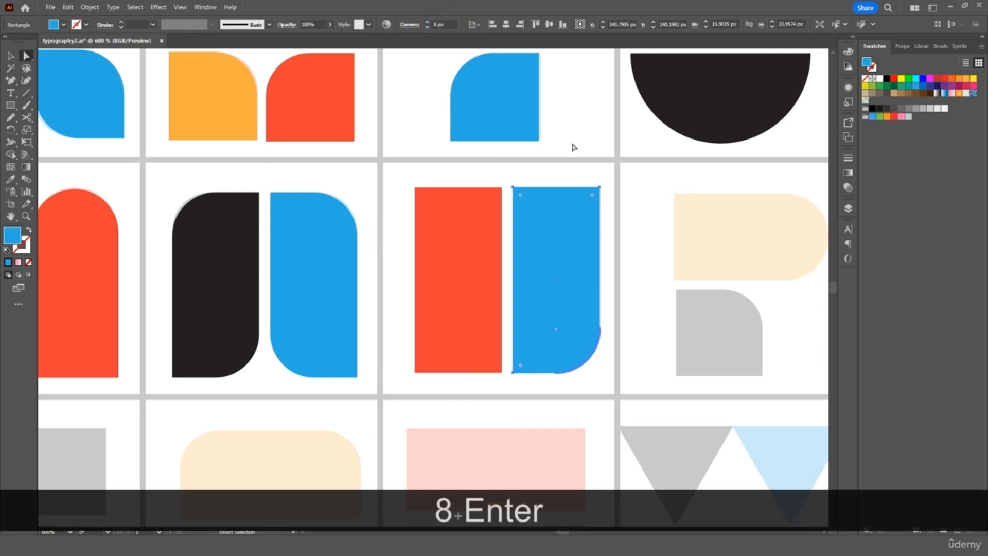
pyautogui.moveTo(592, 195); pyautogui.dragTo(545, 240)
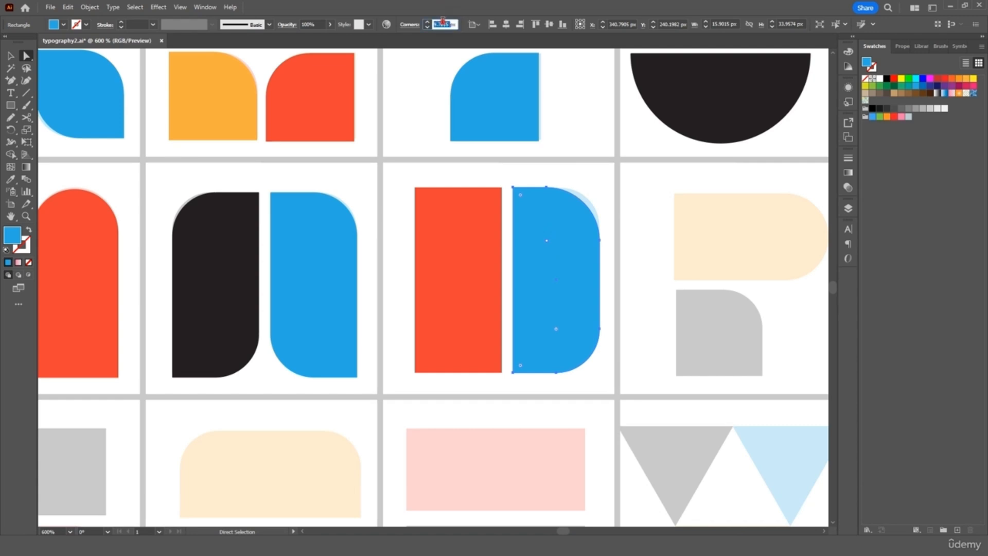
pyautogui.write('8')
pyautogui.press('Return')
# Step: Round the two outer corners of the O's red rectangle to an 8 px radius
pyautogui.click(426, 195)
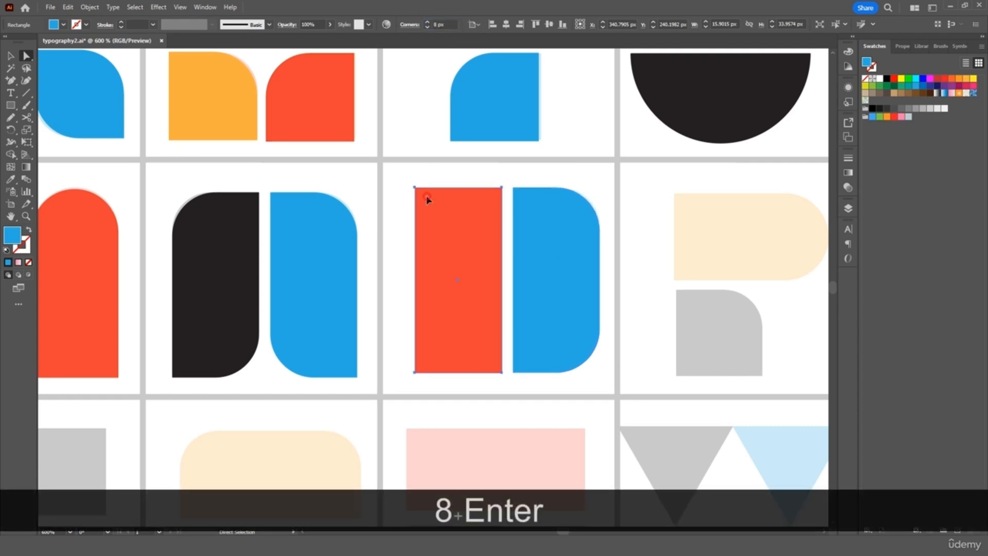
pyautogui.moveTo(423, 197); pyautogui.dragTo(456, 223)
pyautogui.write('8')
pyautogui.press('Return')
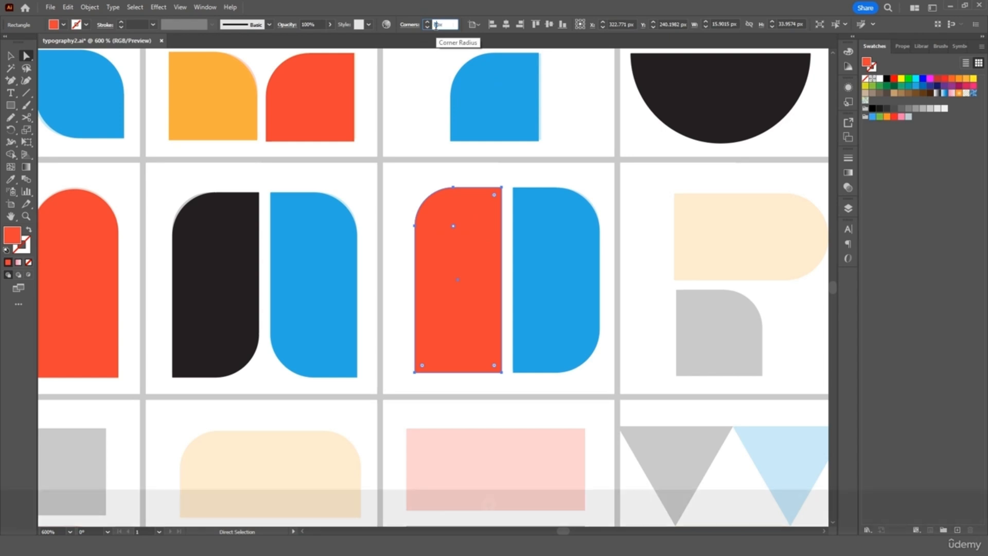
pyautogui.moveTo(420, 366); pyautogui.dragTo(464, 323)
pyautogui.click(443, 24)
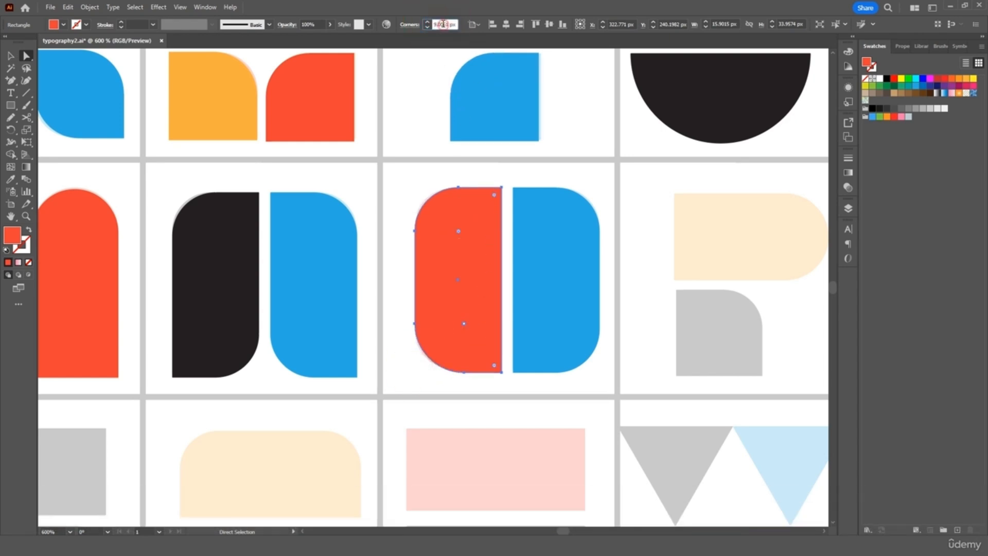
pyautogui.write('8')
pyautogui.press('Return')
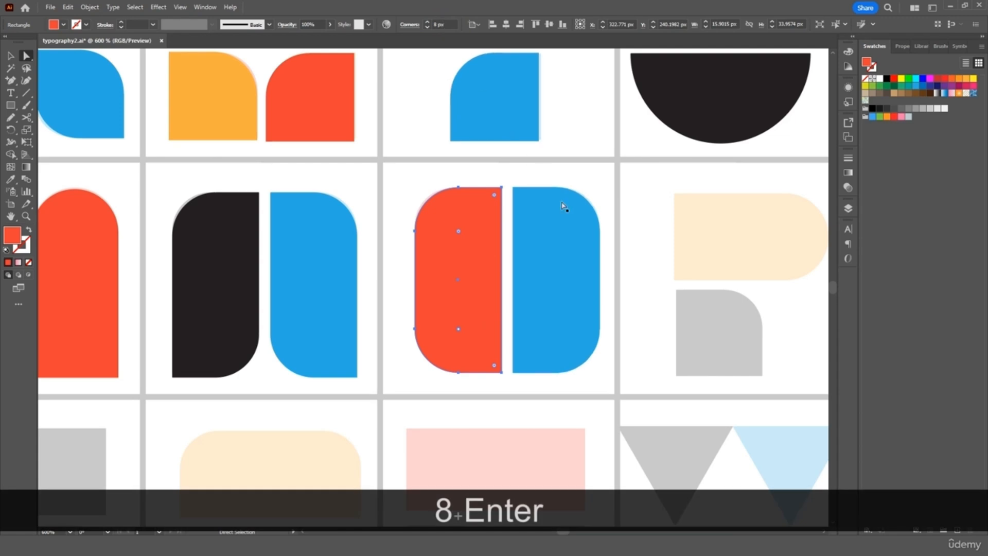
# Step: Duplicate the L's orange base, rotate the copy 180° and place it over the P's upper template shape
pyautogui.click(12, 56)
pyautogui.click(314, 115)
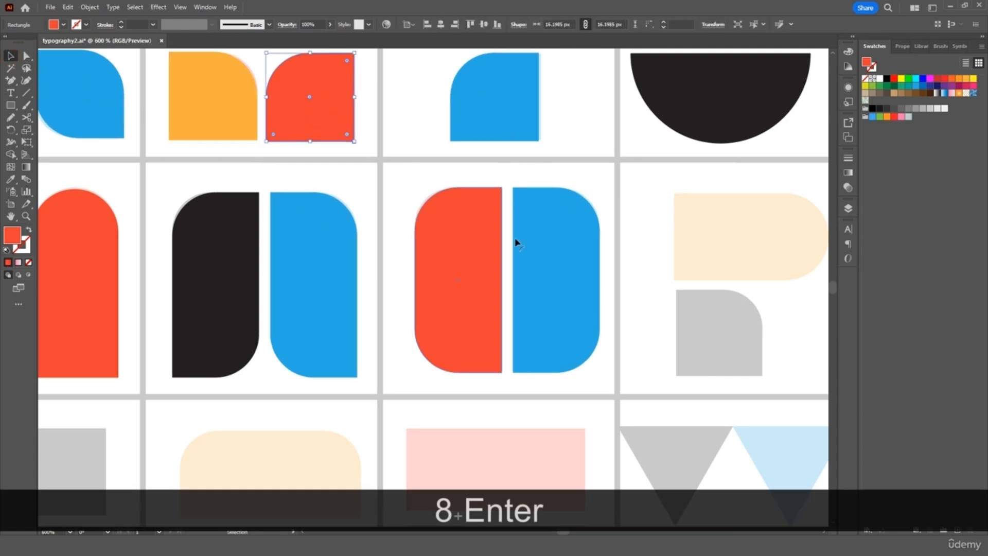
pyautogui.hscroll(5, 551, 249)
pyautogui.hscroll(5, 617, 254)
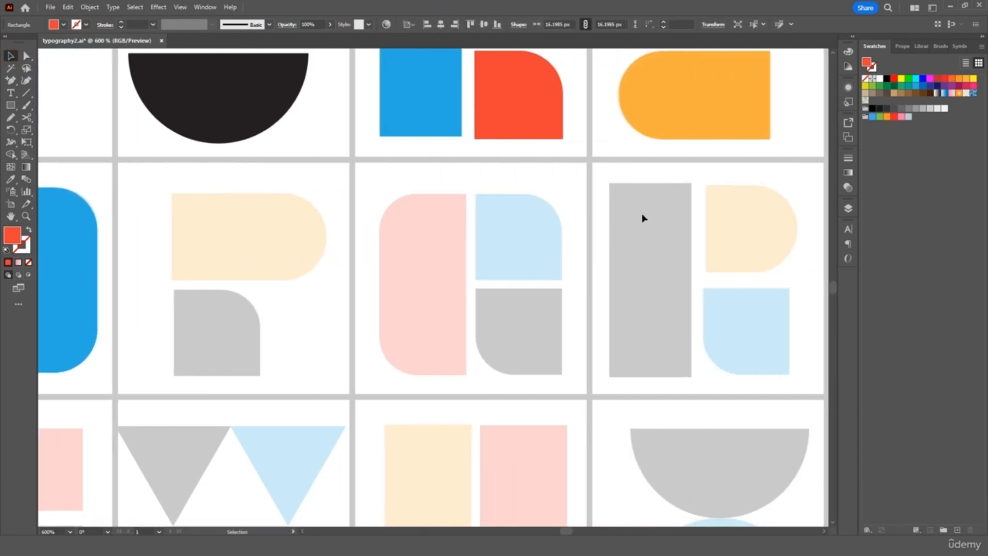
pyautogui.hscroll(-2, 642, 216)
pyautogui.click(768, 99)
pyautogui.hotkey('ctrl', 'c')
pyautogui.hotkey('ctrl', 'v')
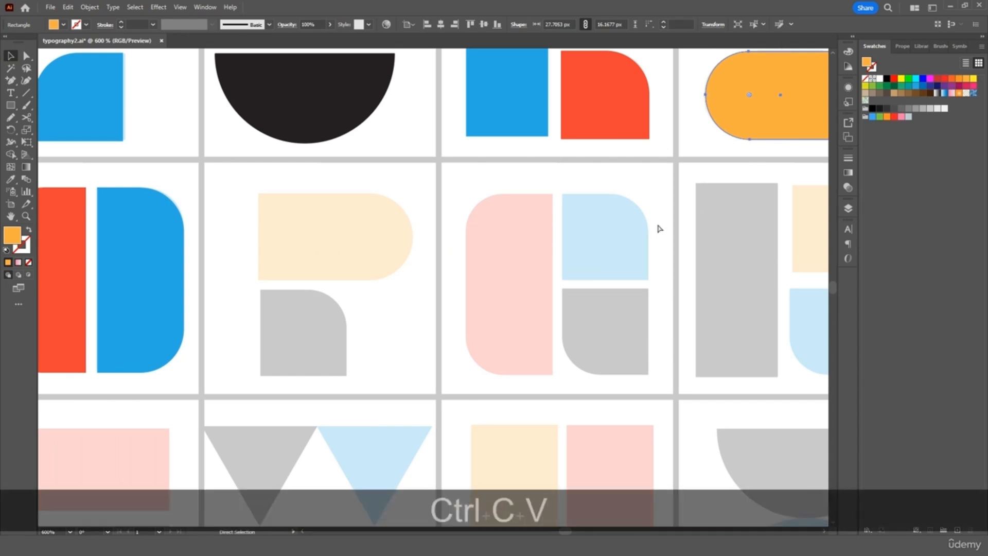
pyautogui.moveTo(512, 335); pyautogui.dragTo(319, 215)
pyautogui.moveTo(425, 307); pyautogui.dragTo(317, 250)
# Step: Duplicate the K's red lower shape onto the P's lower template and recolour it with the black sampled from the J's semicircle
pyautogui.click(626, 115)
pyautogui.hotkey('ctrl', 'c')
pyautogui.hotkey('ctrl', 'v')
pyautogui.moveTo(452, 297); pyautogui.dragTo(323, 342)
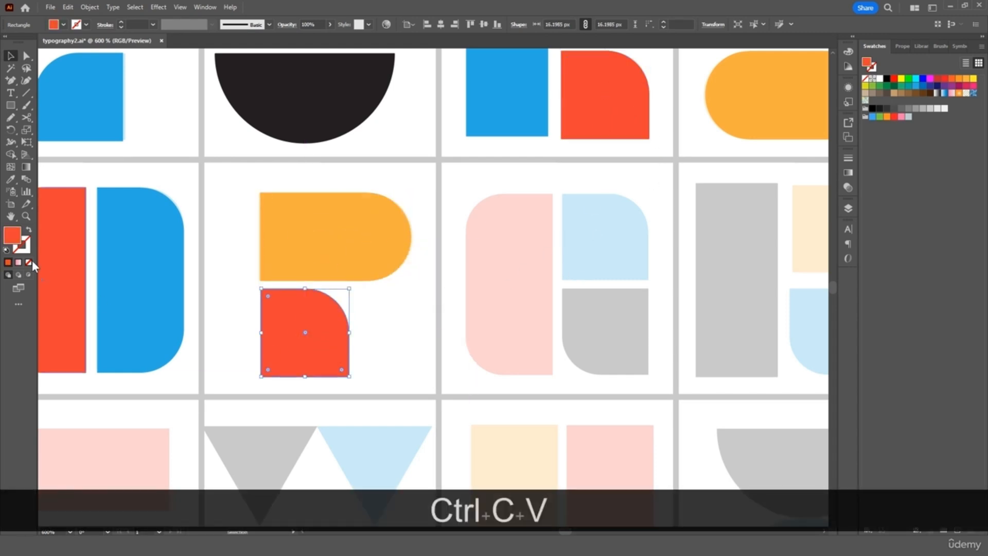
pyautogui.click(11, 179)
pyautogui.click(273, 99)
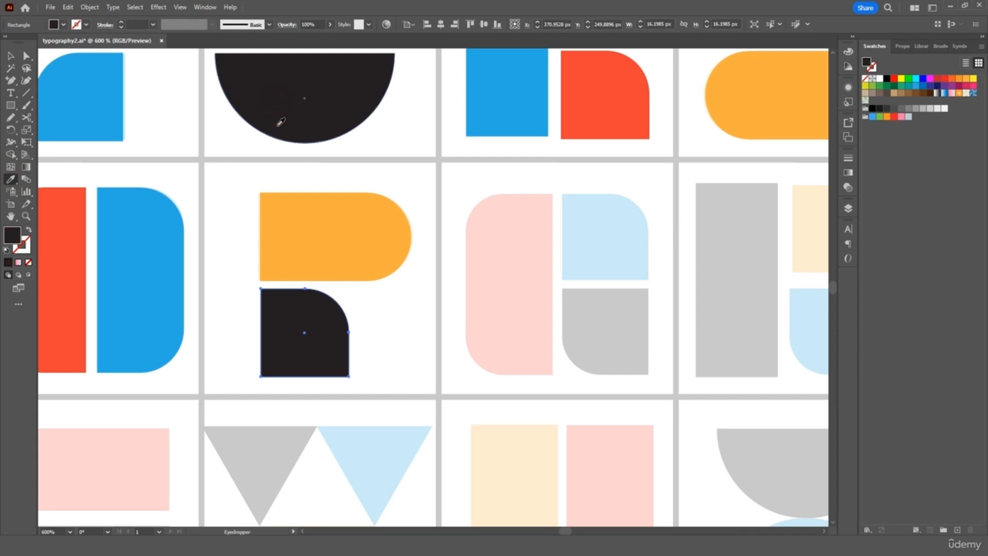
# Step: Duplicate the P's black shape onto the Q's upper-right template and recolour it with the blue sampled from the K
pyautogui.click(10, 54)
pyautogui.hotkey('ctrl', 'c')
pyautogui.hotkey('ctrl', 'v')
pyautogui.moveTo(467, 318); pyautogui.dragTo(632, 260)
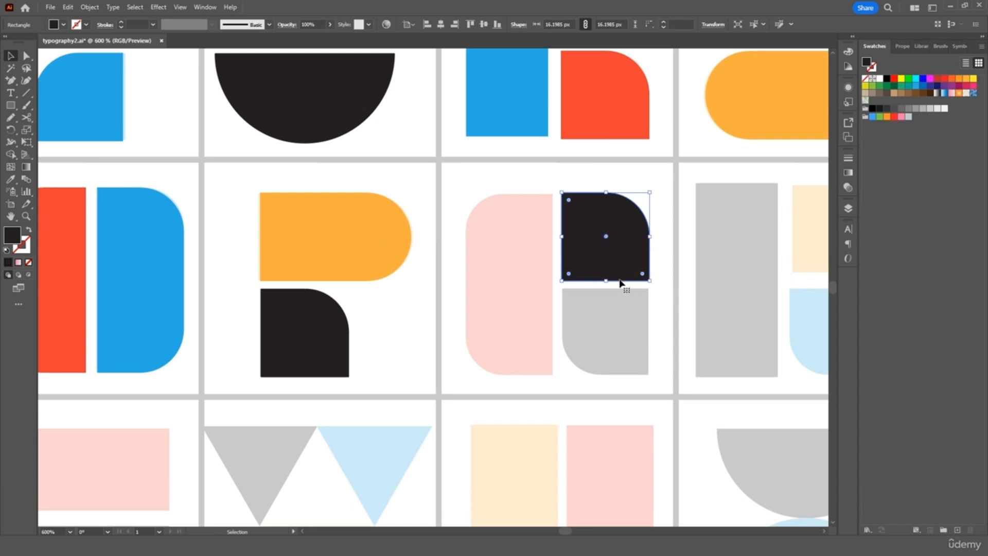
pyautogui.press('i')
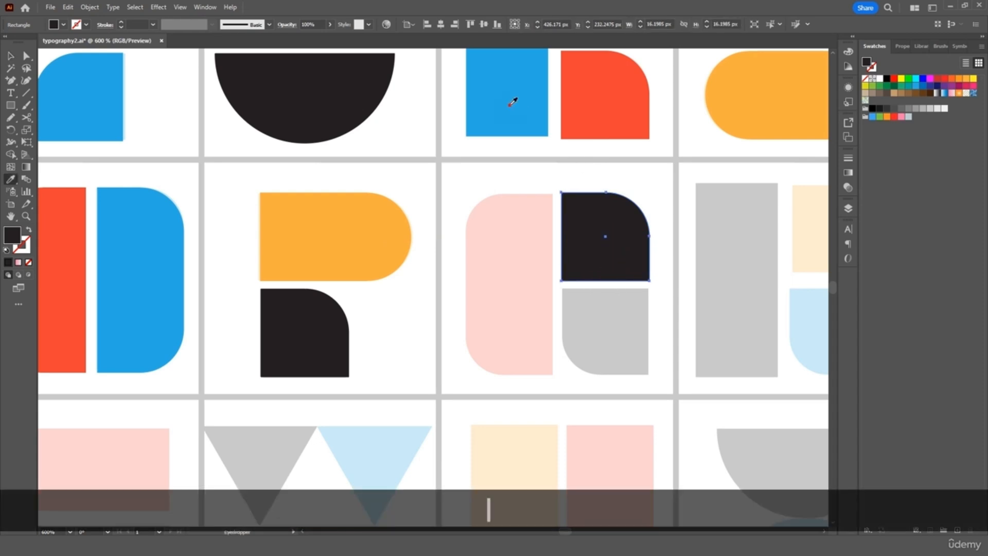
pyautogui.click(507, 102)
pyautogui.click(11, 56)
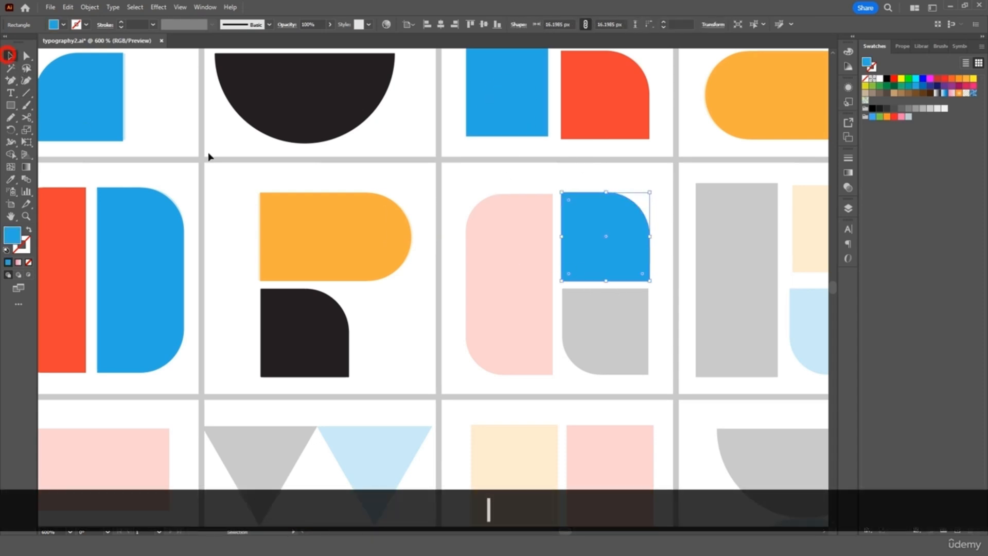
# Step: Duplicate the Q's blue shape, rotate the copy 180° onto the lower-right template and recolour it with the P's black
pyautogui.hotkey('ctrl', 'c')
pyautogui.hotkey('ctrl', 'v')
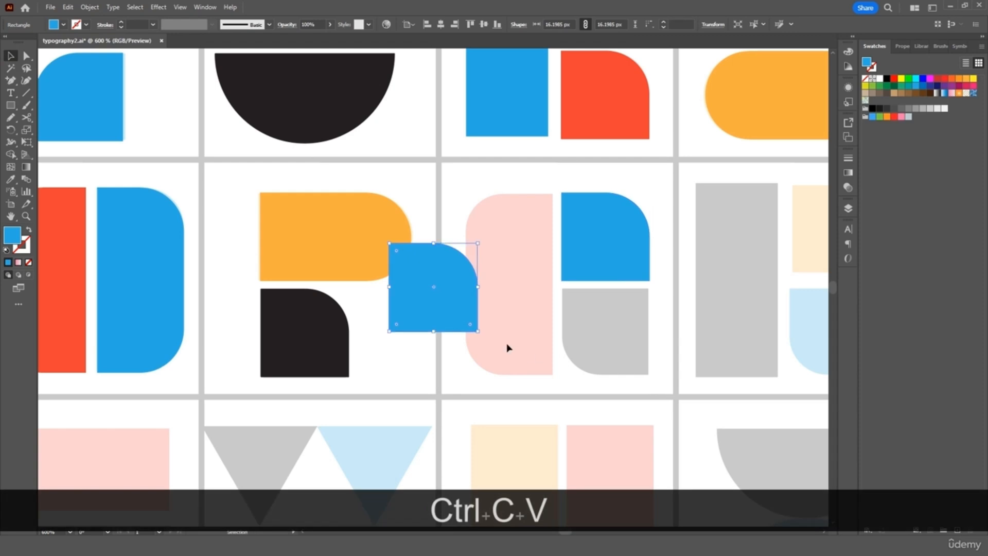
pyautogui.moveTo(484, 341); pyautogui.dragTo(375, 223)
pyautogui.moveTo(455, 282); pyautogui.dragTo(624, 326)
pyautogui.press('i')
pyautogui.click(316, 343)
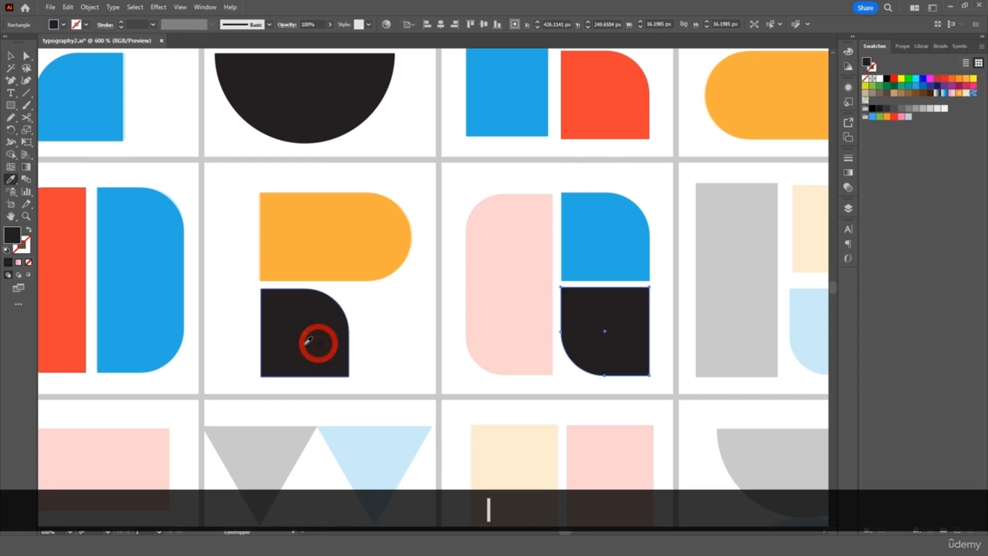
# Step: Duplicate the O's red shape and place the copy over the Q's left template shape
pyautogui.click(10, 56)
pyautogui.click(77, 242)
pyautogui.hotkey('ctrl', 'c')
pyautogui.hotkey('ctrl', 'v')
pyautogui.moveTo(426, 324); pyautogui.dragTo(501, 321)
# Step: Duplicate the K's blue rectangle onto the R's stem template and recolour it with the black sampled from the J's semicircle
pyautogui.hscroll(3, 638, 337)
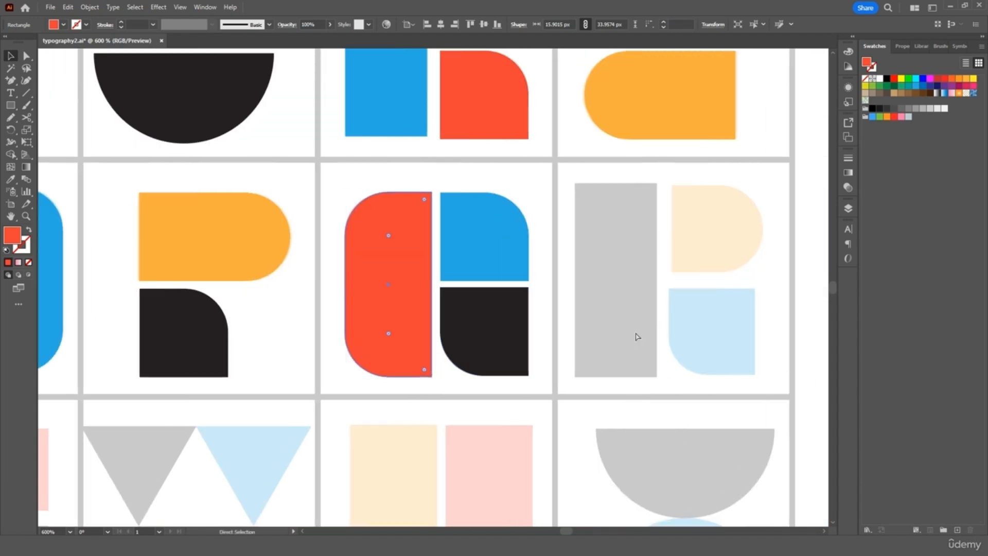
pyautogui.hotkey('ctrl', '-')
pyautogui.click(422, 158)
pyautogui.hotkey('ctrl', 'c')
pyautogui.hotkey('ctrl', 'v')
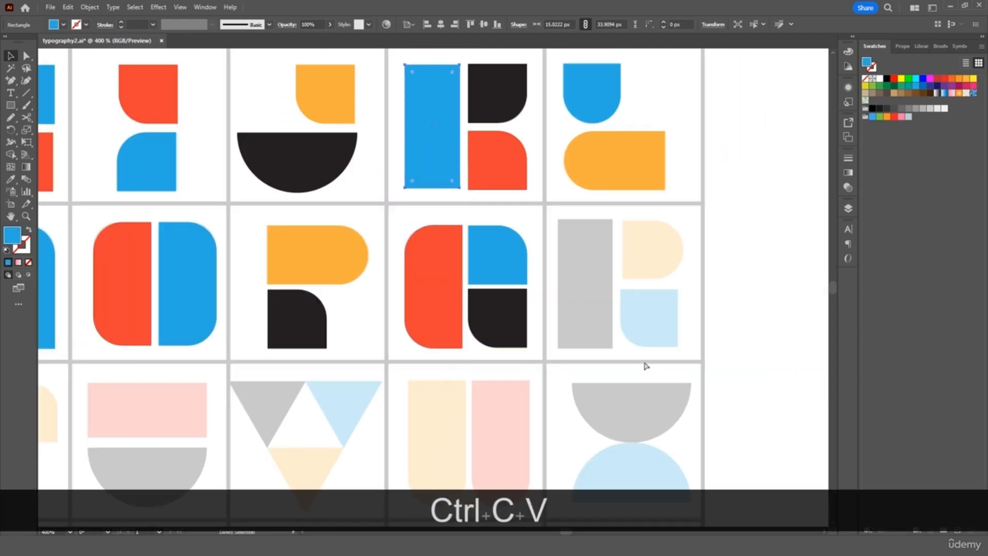
pyautogui.moveTo(435, 313); pyautogui.dragTo(588, 312)
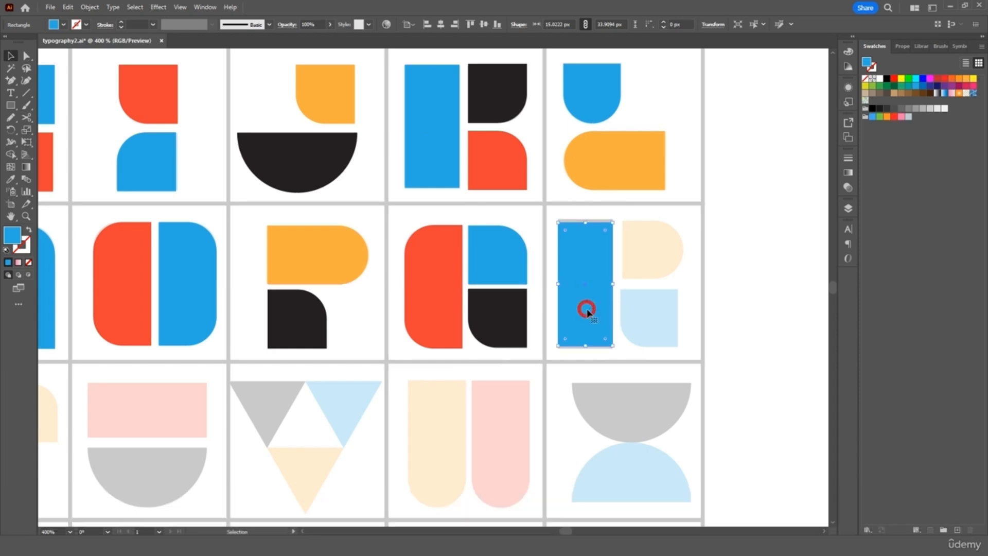
pyautogui.click(19, 181)
pyautogui.click(270, 154)
pyautogui.click(10, 56)
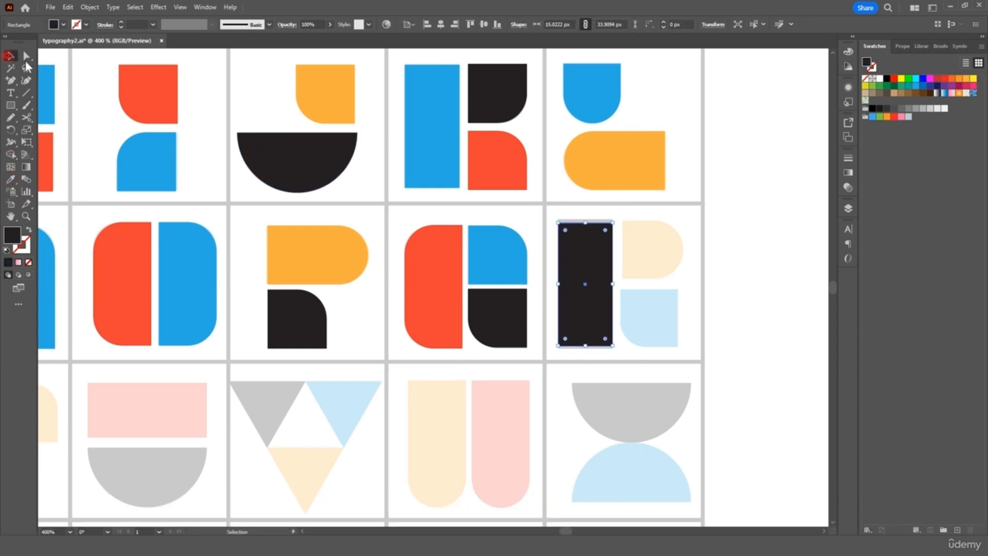
# Step: Duplicate the L's blue shape, place the copy turned sideways over the R's upper-right template, and recolour it with the L's orange
pyautogui.hscroll(-2, 330, 279)
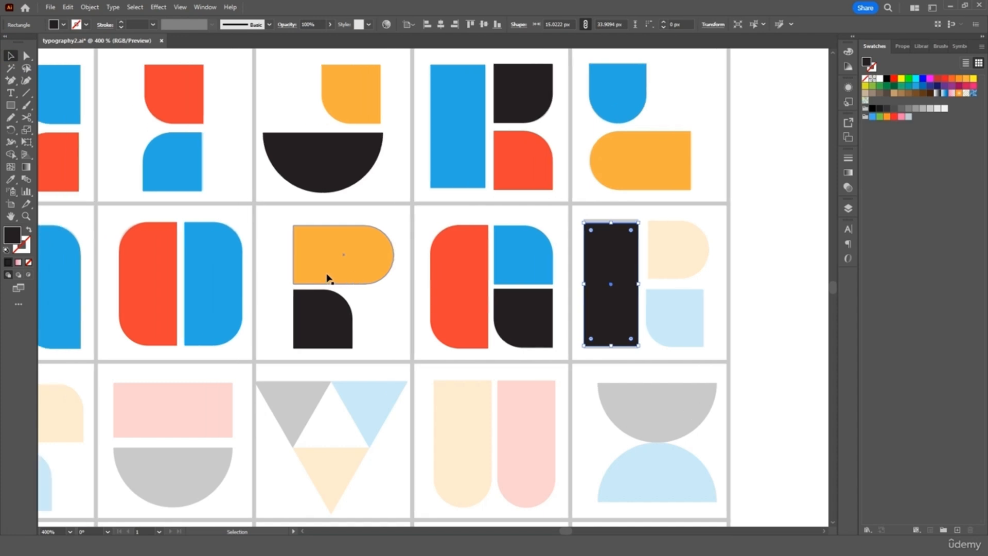
pyautogui.click(607, 95)
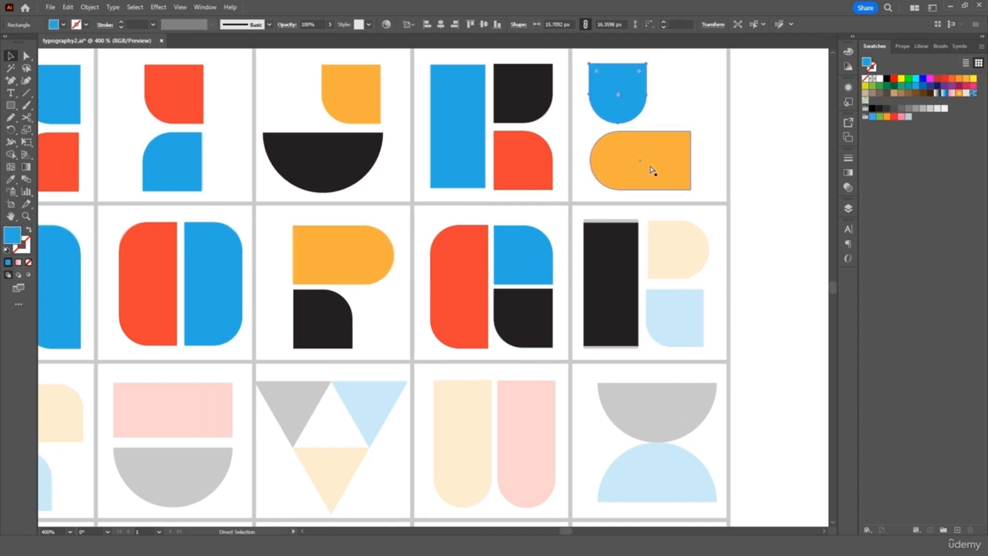
pyautogui.hotkey('ctrl', 'c')
pyautogui.hotkey('ctrl', 'v')
pyautogui.moveTo(465, 320); pyautogui.dragTo(683, 267)
pyautogui.hotkey('ctrl', 'z')
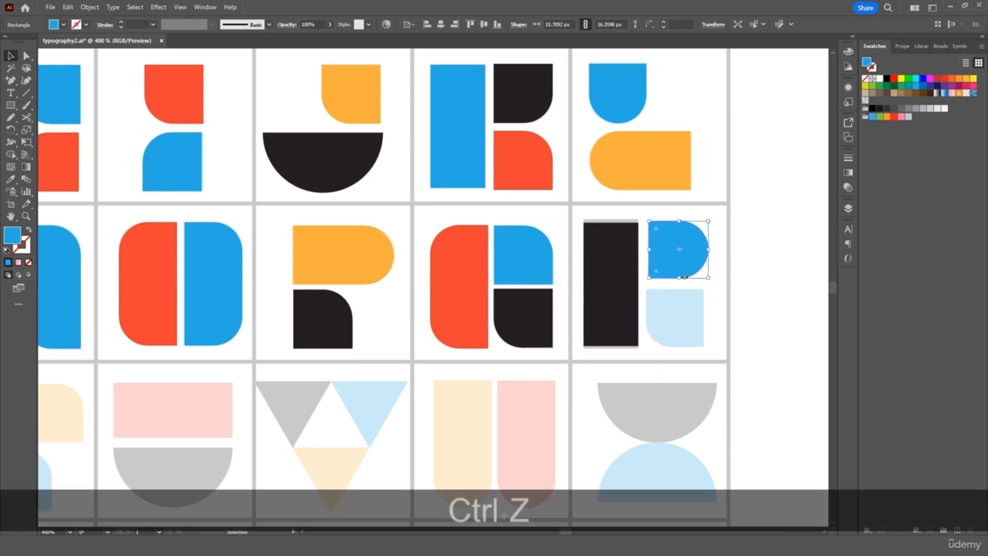
pyautogui.press('i')
pyautogui.click(673, 165)
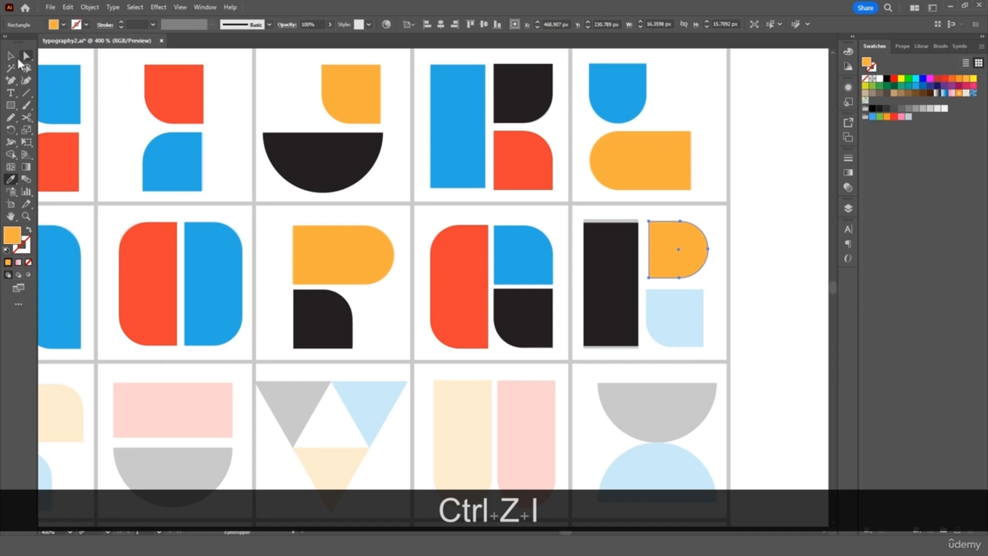
# Step: Duplicate the Q's black shape onto the R's lower-right template and recolour it with the blue sampled from the L
pyautogui.click(11, 55)
pyautogui.click(515, 322)
pyautogui.hotkey('ctrl', 'c')
pyautogui.hotkey('ctrl', 'v')
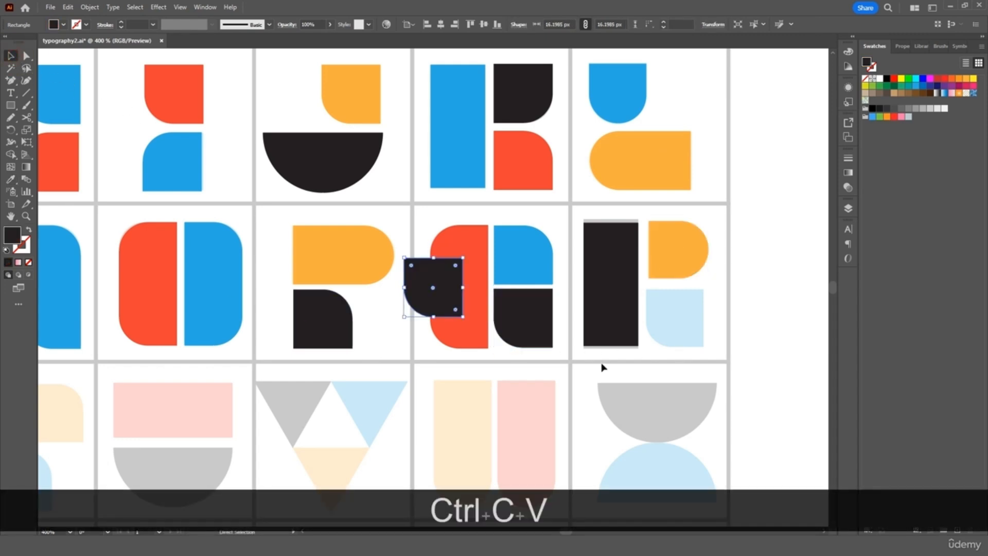
pyautogui.moveTo(448, 304); pyautogui.dragTo(679, 324)
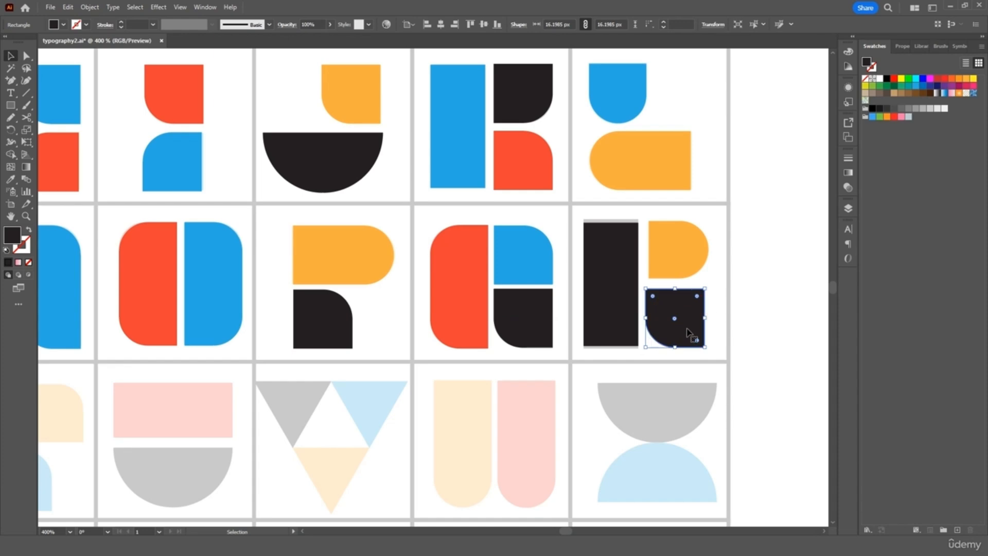
pyautogui.press('i')
pyautogui.click(614, 96)
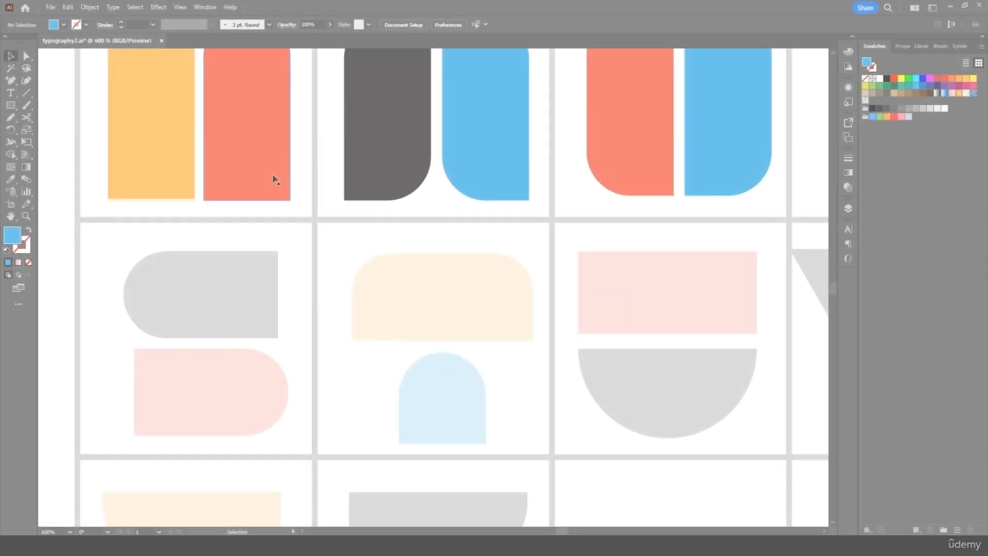
# Step: Pick up the red of the M's right shape and draw a rectangle about 29 by 16 px over the S's upper template
pyautogui.click(261, 167)
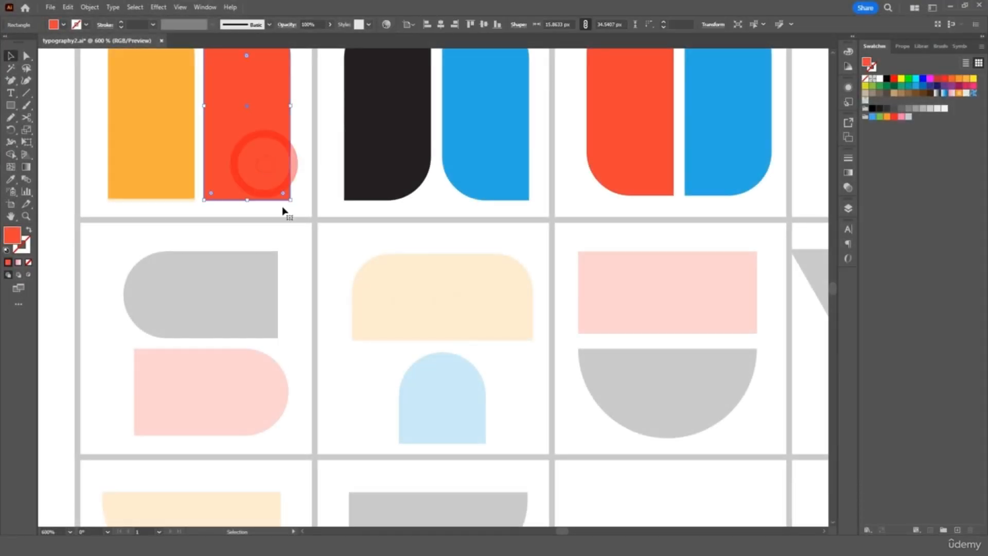
pyautogui.click(259, 299)
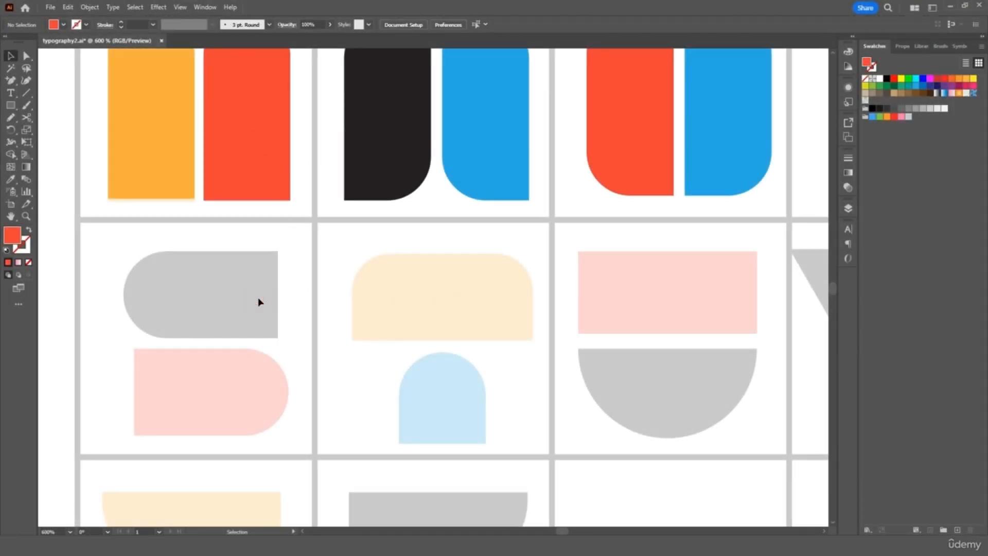
pyautogui.click(10, 107)
pyautogui.moveTo(277, 252); pyautogui.dragTo(120, 338)
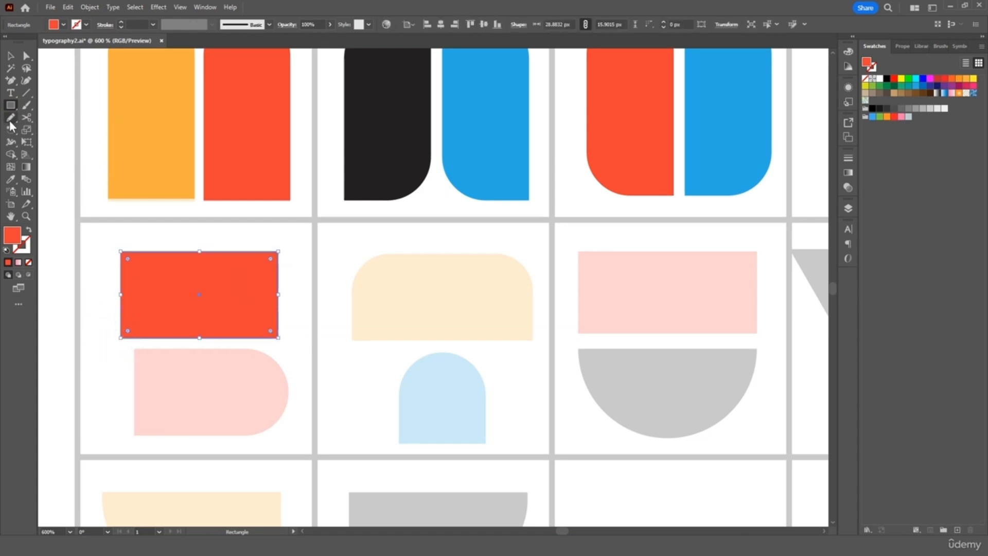
# Step: Round both left corners of the S's red upper rectangle, entering a radius of 8 px for each
pyautogui.click(27, 56)
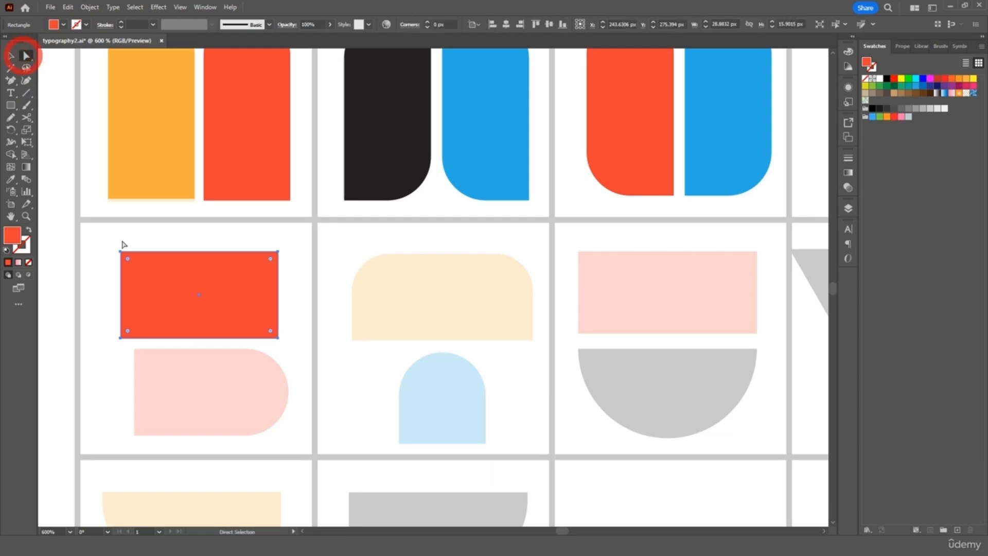
pyautogui.moveTo(128, 260); pyautogui.dragTo(172, 304)
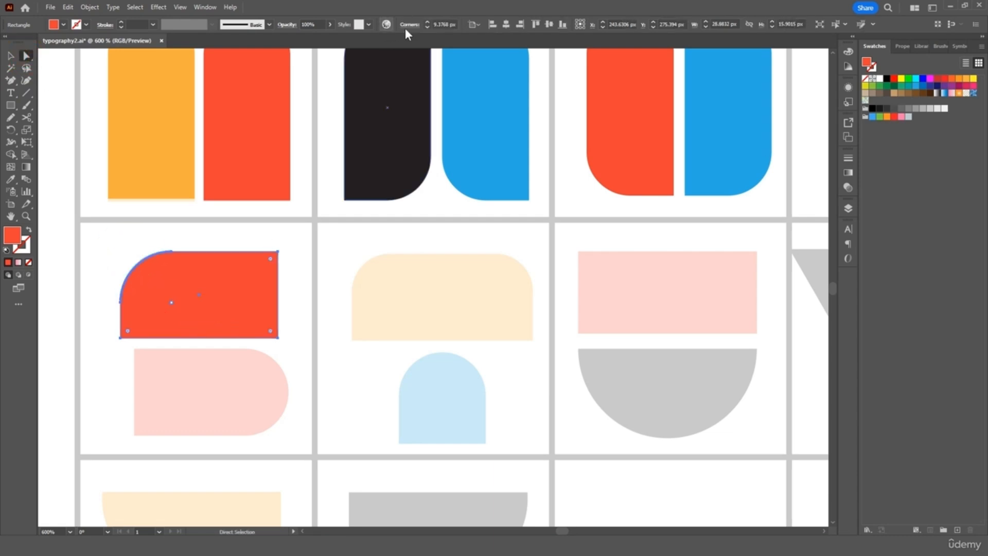
pyautogui.write('8')
pyautogui.press('Return')
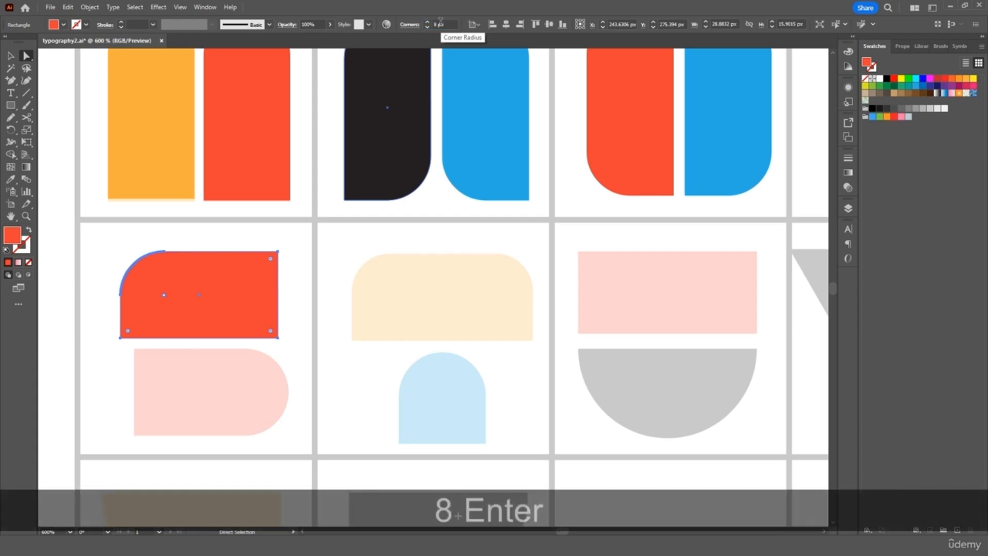
pyautogui.moveTo(128, 333); pyautogui.dragTo(157, 308)
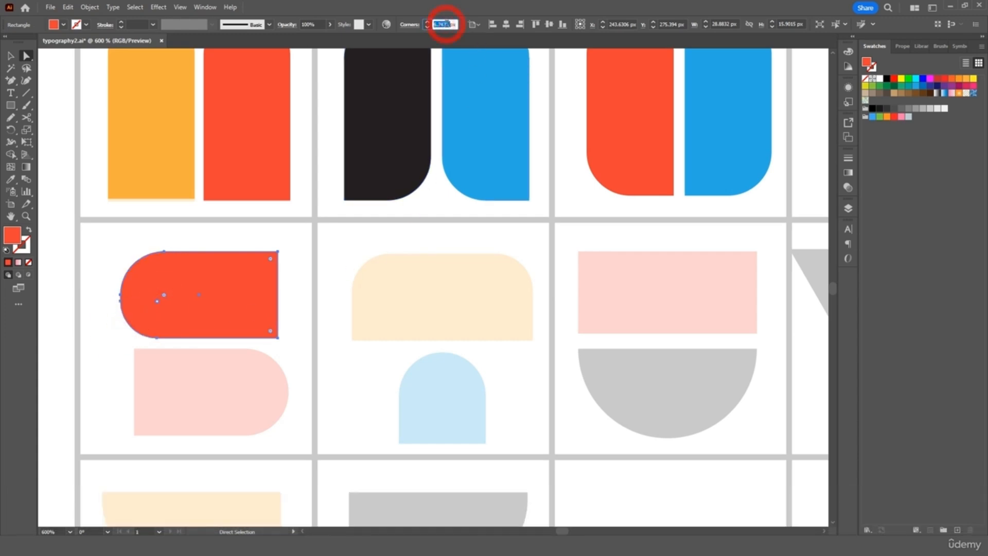
pyautogui.write('8')
pyautogui.press('Return')
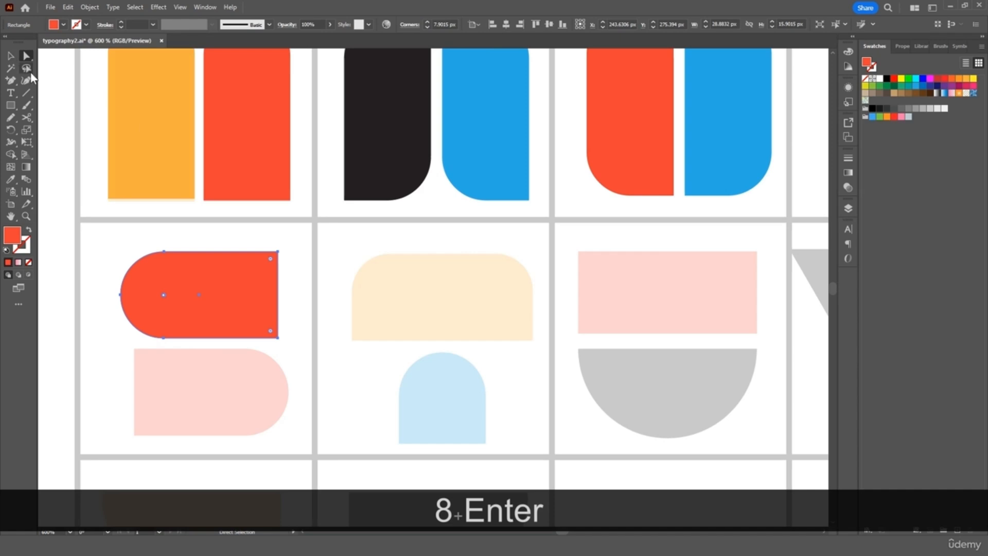
# Step: Recolour the S's upper shape with the N's black and place a copy turned 180° over the S's lower template
pyautogui.click(10, 179)
pyautogui.click(390, 131)
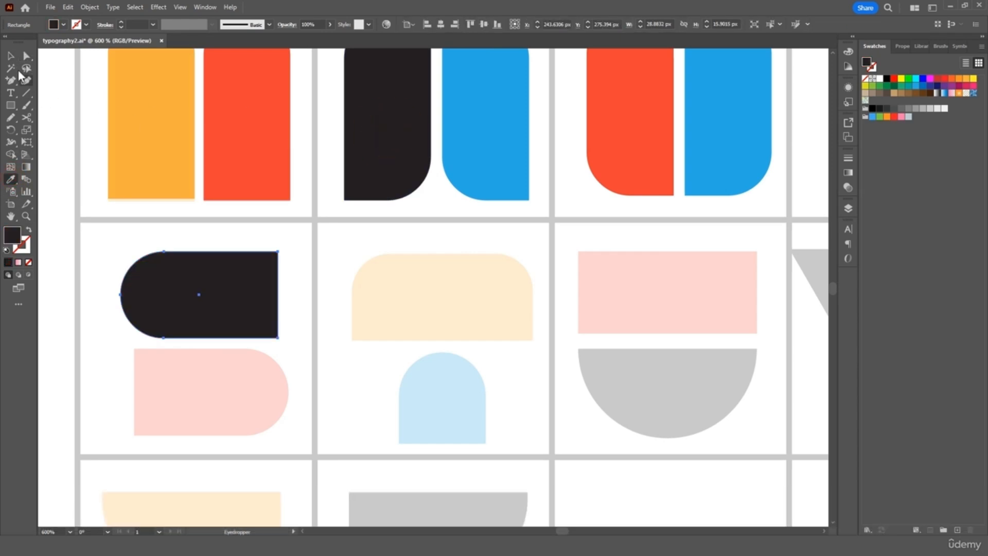
pyautogui.click(12, 56)
pyautogui.hotkey('ctrl', 'c')
pyautogui.hotkey('ctrl', 'v')
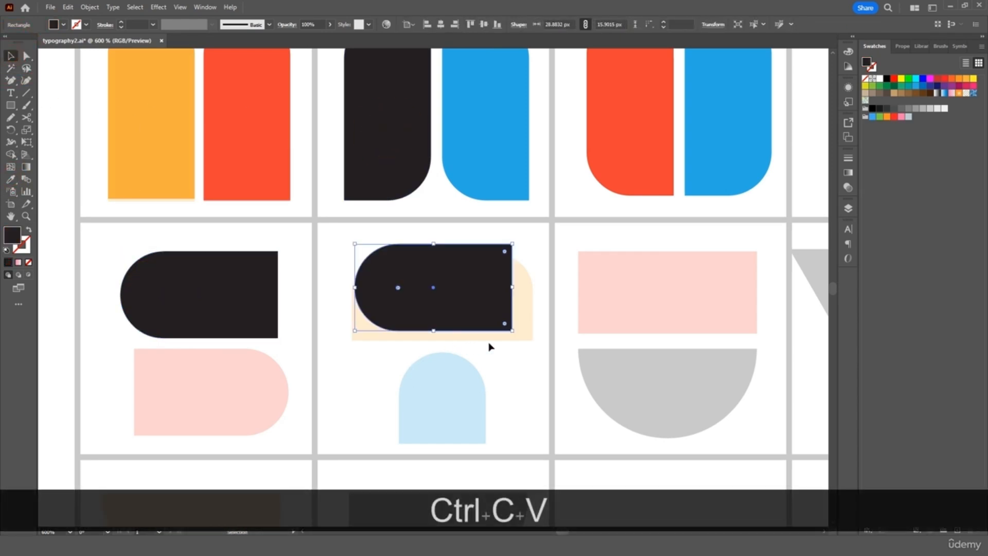
pyautogui.moveTo(515, 335); pyautogui.dragTo(333, 251)
pyautogui.moveTo(435, 289); pyautogui.dragTo(207, 407)
# Step: Recolour the S's lower shape with the M's red and nudge it right to line up with its template
pyautogui.click(10, 179)
pyautogui.click(265, 173)
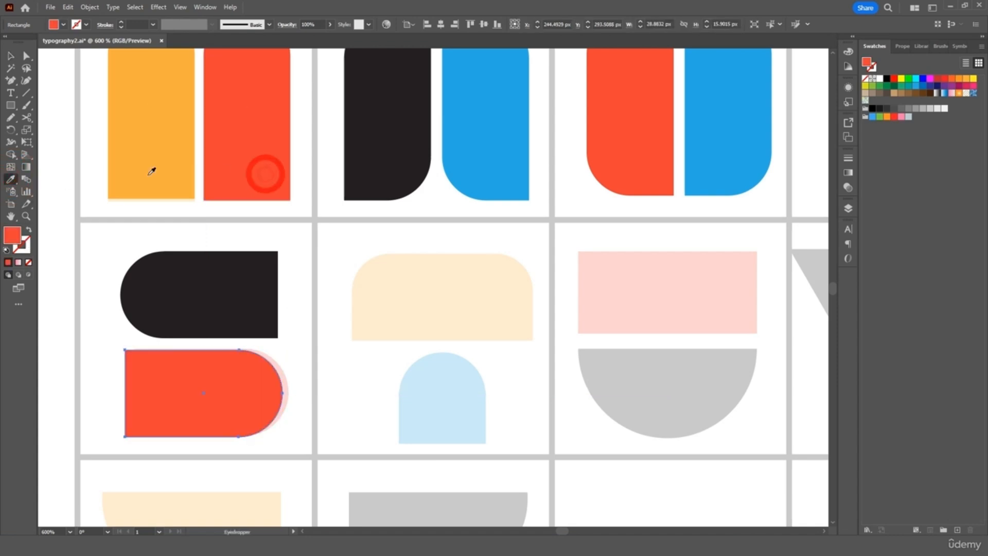
pyautogui.click(10, 57)
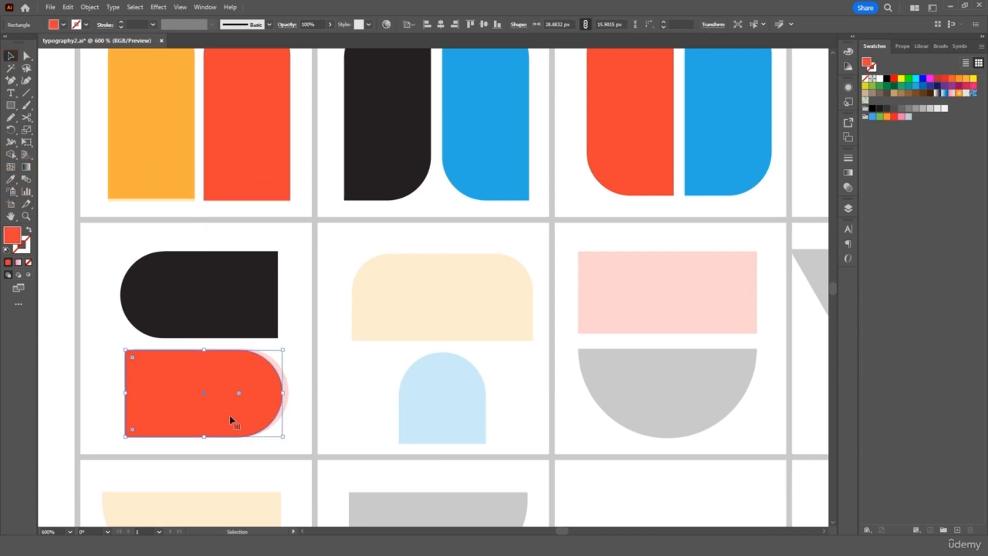
pyautogui.press('Right')
pyautogui.press('Right')
pyautogui.press('Left')
# Step: Draw a rectangle about 33 by 16 px over the T's upper template and recolour it with the M's orange
pyautogui.click(10, 105)
pyautogui.click(64, 102)
pyautogui.moveTo(356, 259)
pyautogui.mouseDown()
pyautogui.moveTo(364, 296)
pyautogui.moveTo(530, 339)
pyautogui.mouseUp()
pyautogui.moveTo(533, 340); pyautogui.dragTo(531, 339)
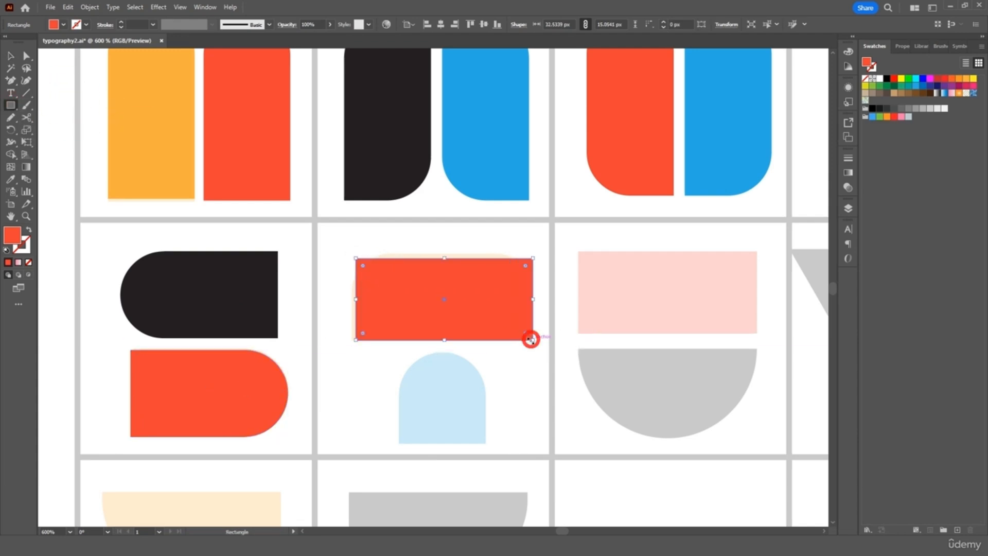
pyautogui.moveTo(356, 299); pyautogui.dragTo(353, 299)
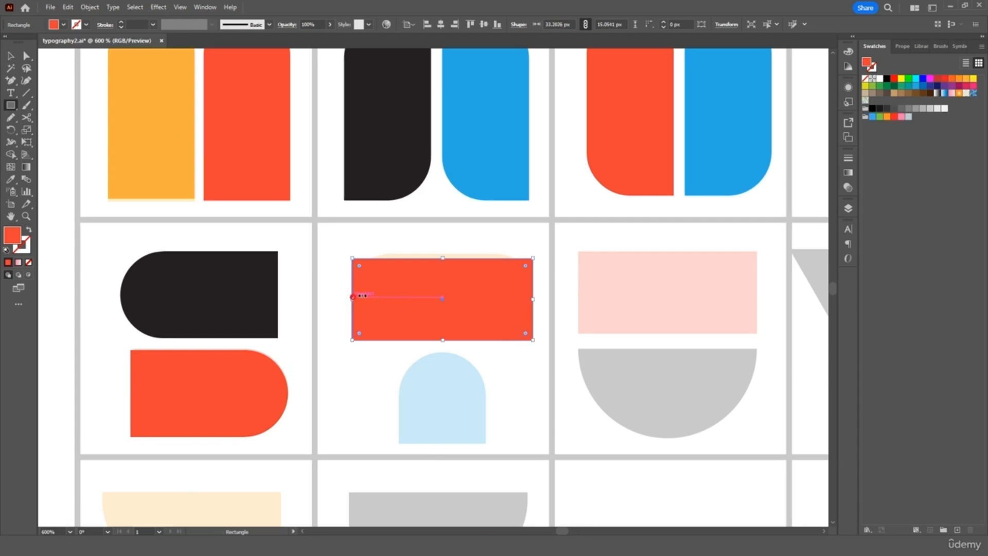
pyautogui.moveTo(446, 259); pyautogui.dragTo(444, 253)
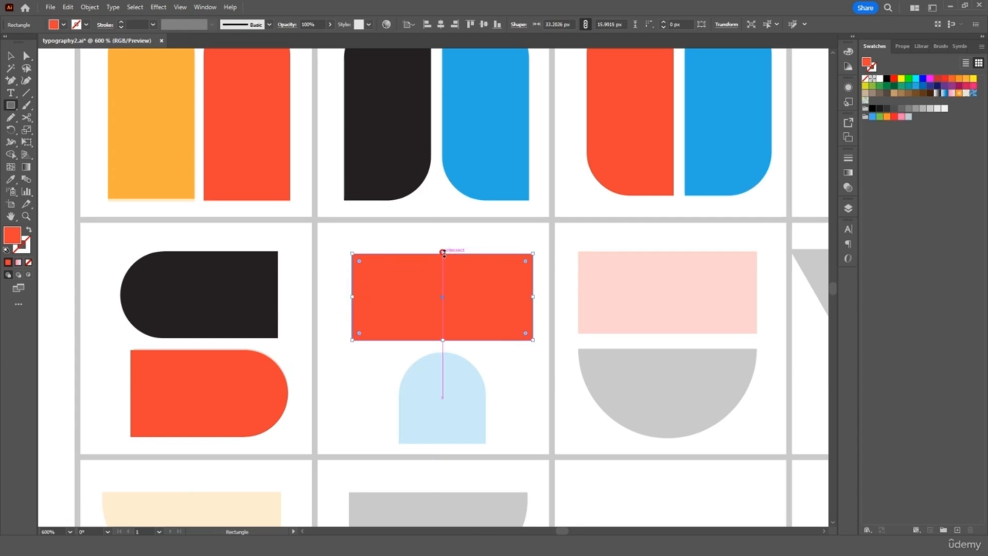
pyautogui.click(11, 179)
pyautogui.click(183, 144)
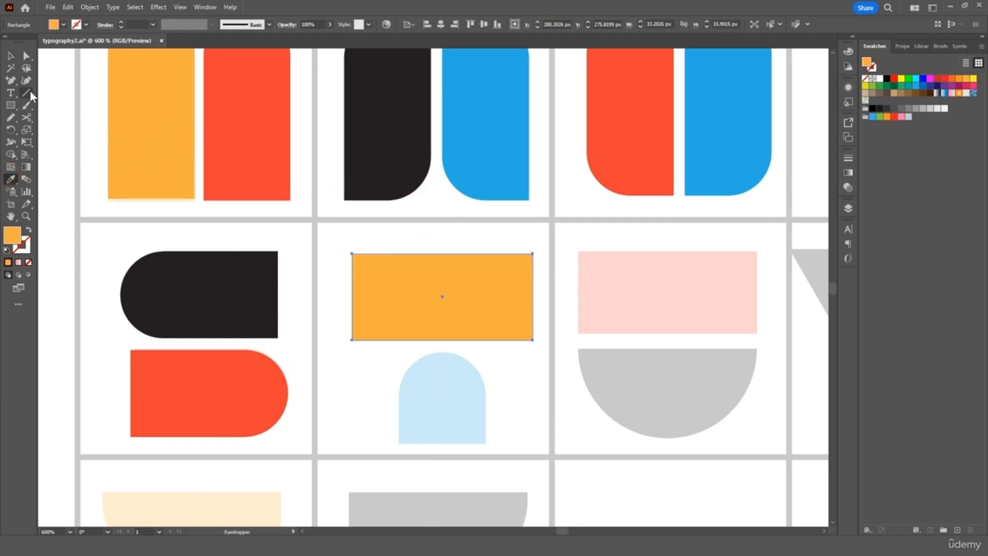
# Step: Round both upper corners of the T's orange rectangle, entering a radius of 8 px for each
pyautogui.click(26, 56)
pyautogui.click(358, 257)
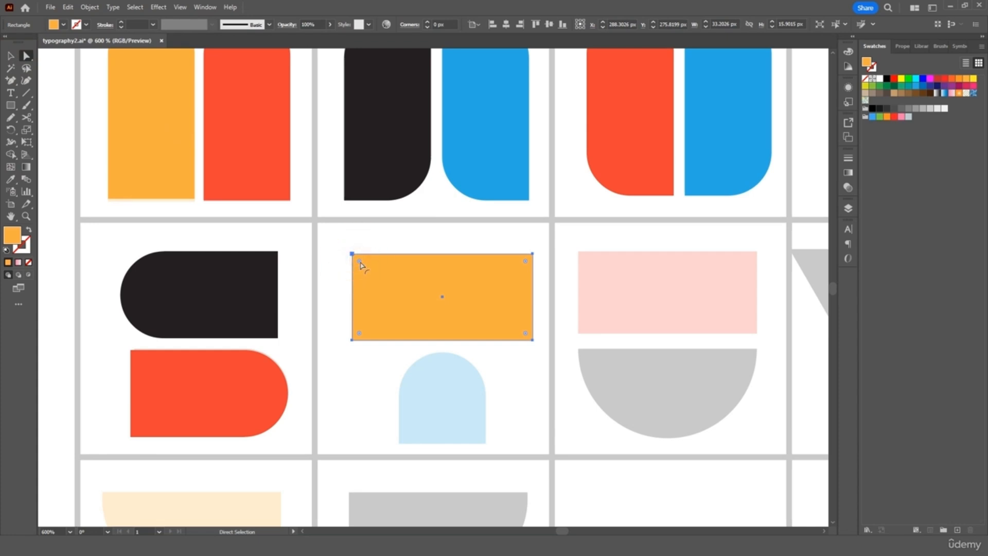
pyautogui.moveTo(359, 261); pyautogui.dragTo(383, 285)
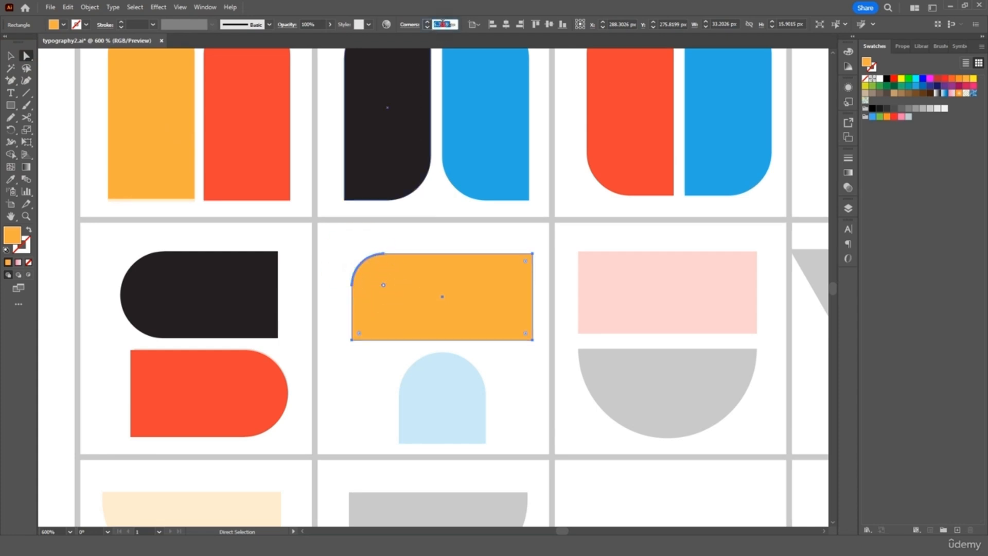
pyautogui.write('8')
pyautogui.press('Return')
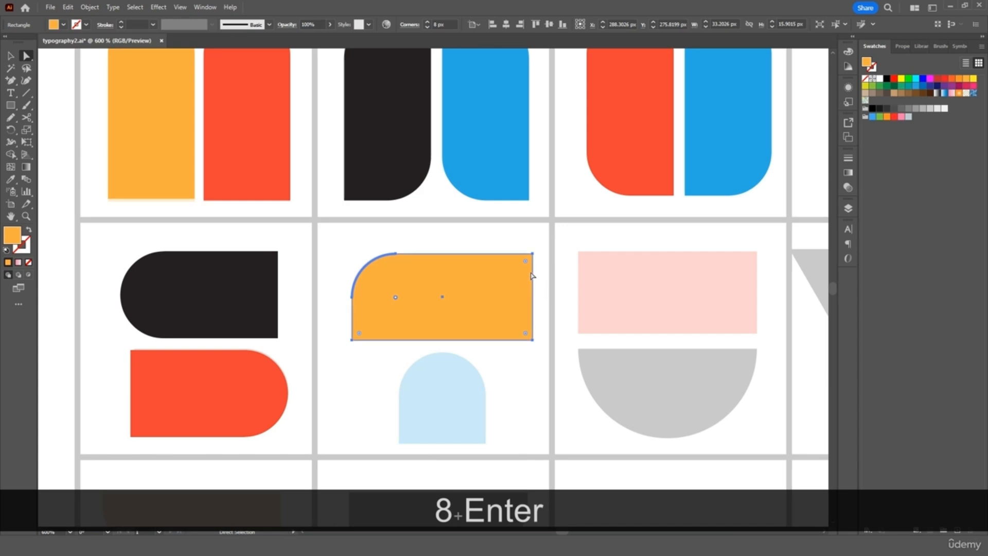
pyautogui.moveTo(525, 262); pyautogui.dragTo(495, 283)
pyautogui.write('8')
pyautogui.press('Return')
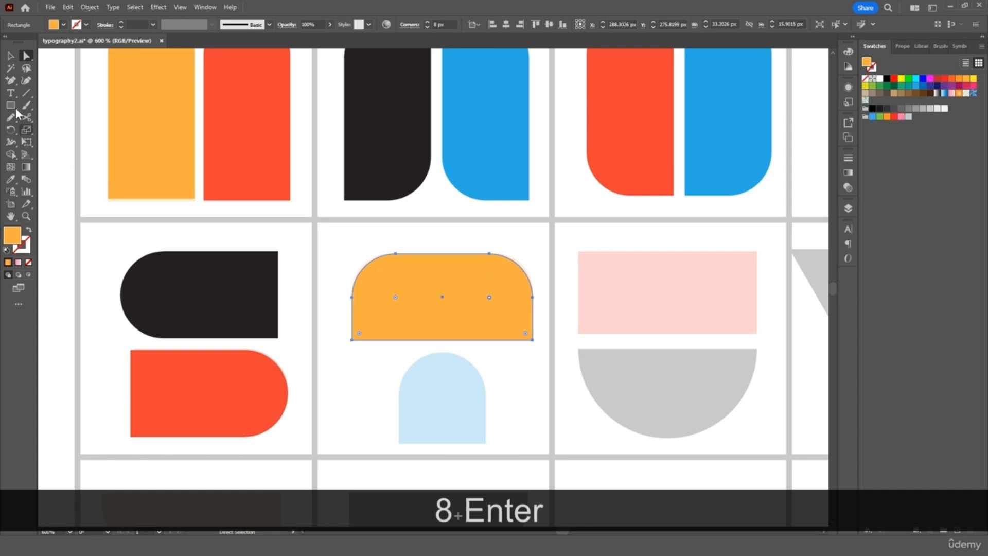
# Step: Duplicate the F's blue arched shape onto the T's lower template
pyautogui.click(8, 56)
pyautogui.click(267, 175)
pyautogui.hotkey('ctrl', '-')
pyautogui.hotkey('ctrl', '-')
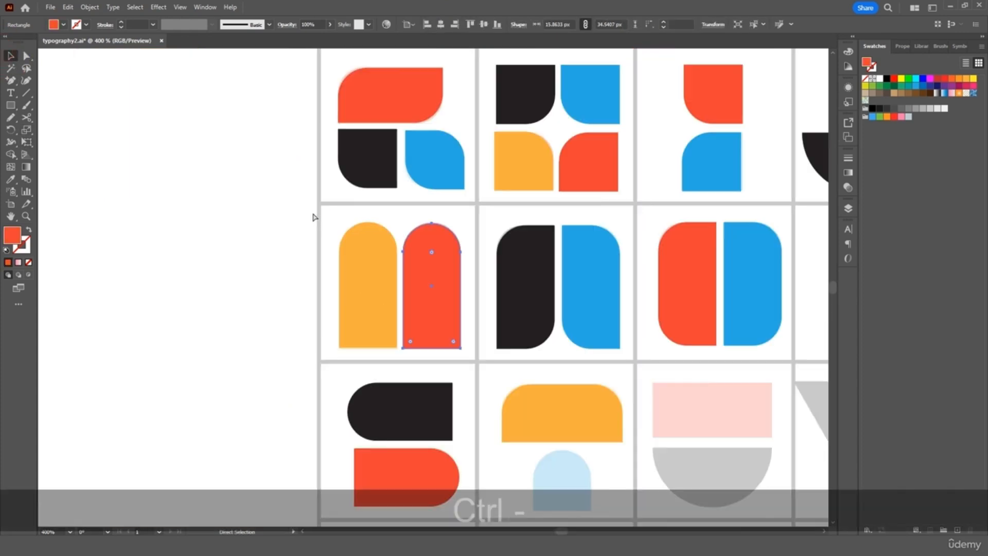
pyautogui.hscroll(5, 314, 217)
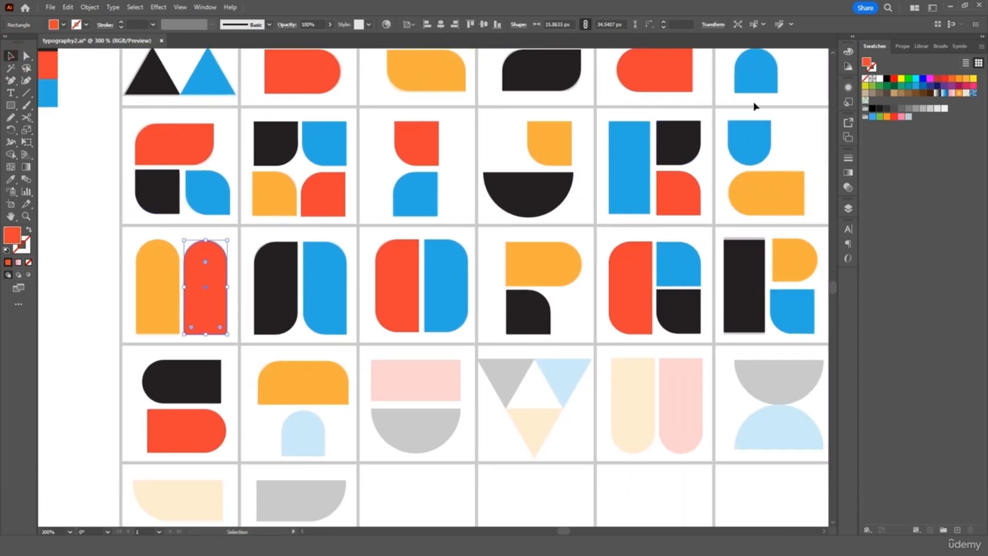
pyautogui.click(755, 77)
pyautogui.hotkey('ctrl', 'c')
pyautogui.hotkey('ctrl', 'v')
pyautogui.moveTo(439, 300); pyautogui.dragTo(307, 441)
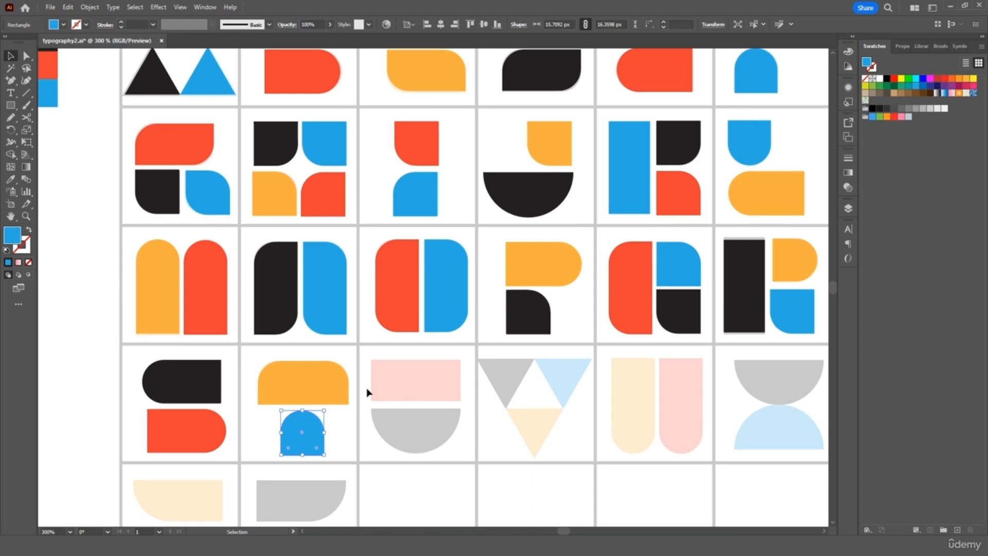
# Step: Draw a rectangle about 32 by 15 px over the U's upper template and recolour it with the G's red
pyautogui.click(11, 107)
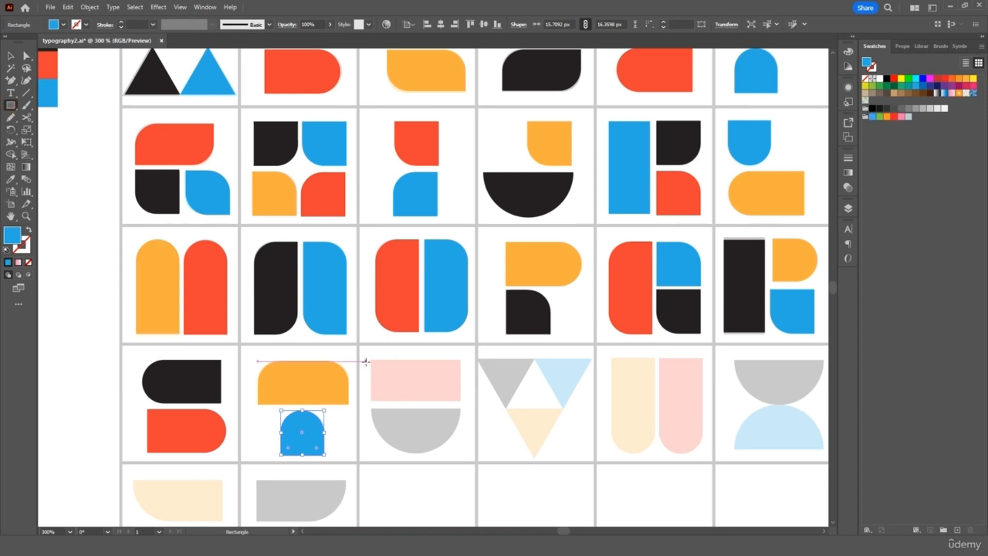
pyautogui.moveTo(373, 361)
pyautogui.mouseDown()
pyautogui.moveTo(472, 399)
pyautogui.moveTo(460, 401)
pyautogui.mouseUp()
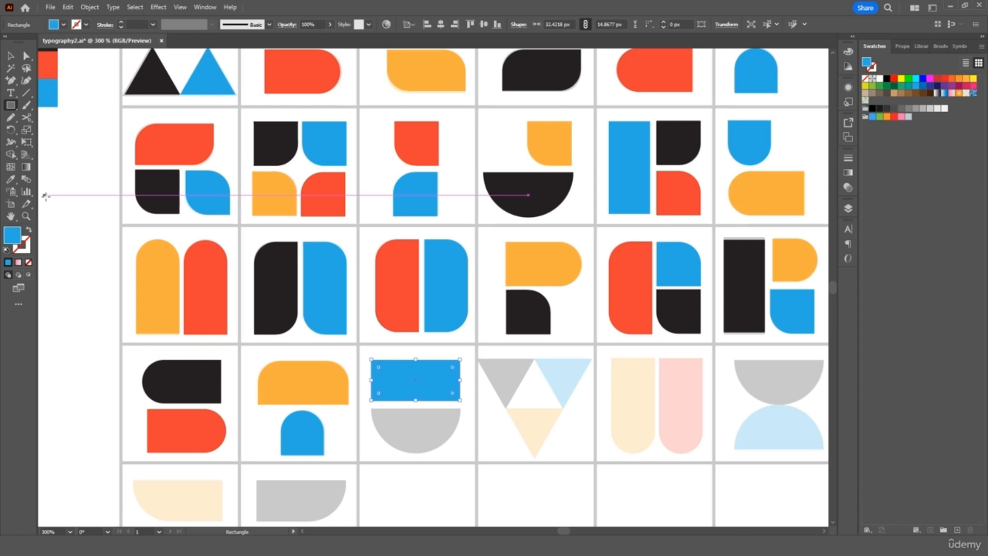
pyautogui.press('i')
pyautogui.click(193, 148)
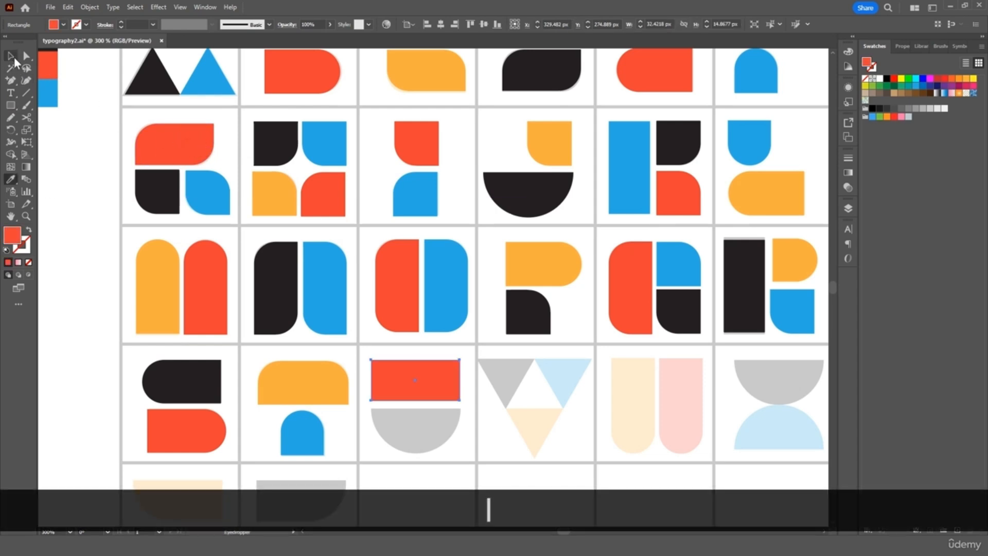
# Step: Duplicate the J's black semicircle onto the U's lower template
pyautogui.click(11, 56)
pyautogui.click(517, 196)
pyautogui.hotkey('ctrl', 'c')
pyautogui.hotkey('ctrl', 'v')
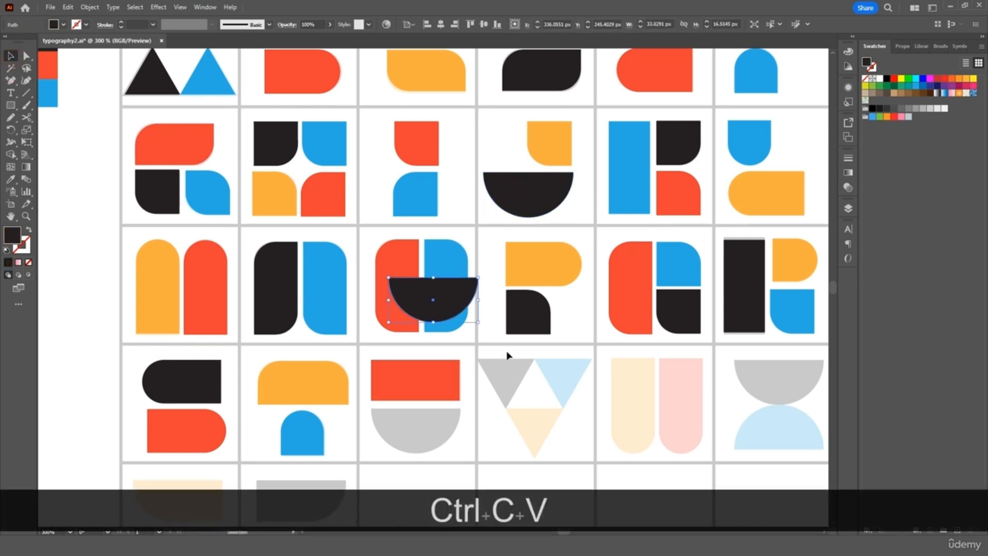
pyautogui.moveTo(452, 311); pyautogui.dragTo(436, 443)
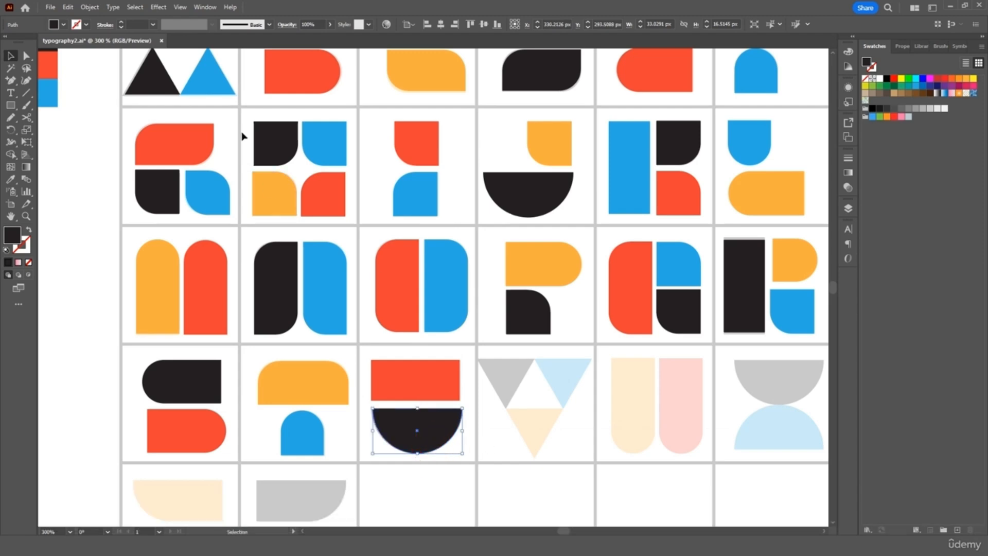
# Step: Group the three triangles of the letter A
pyautogui.scroll(2, 255, 226)
pyautogui.click(162, 81)
pyautogui.click(168, 84)
pyautogui.keyDown('shift'); pyautogui.click(149, 134); pyautogui.keyUp('shift')
pyautogui.keyDown('shift'); pyautogui.click(209, 153); pyautogui.keyUp('shift')
pyautogui.rightClick(217, 140)
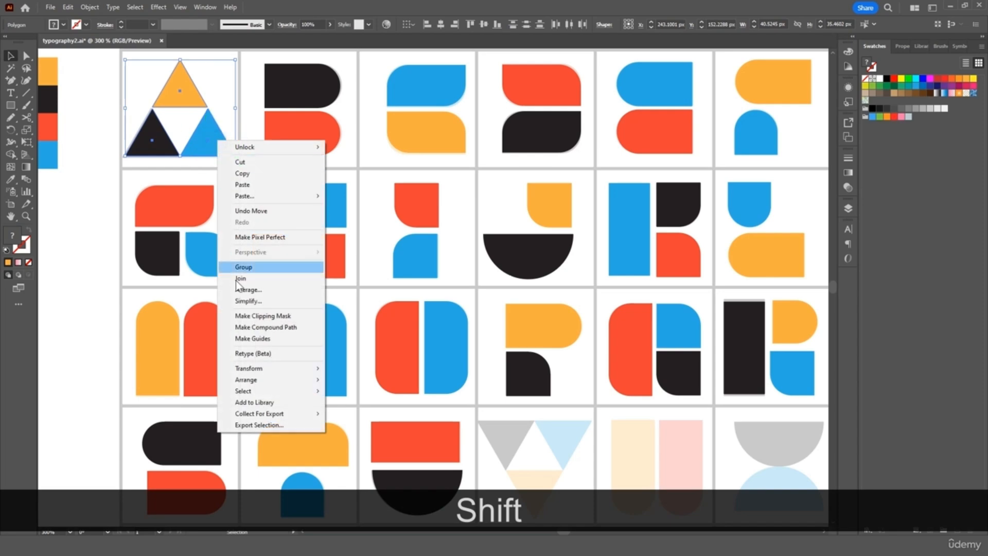
pyautogui.click(251, 266)
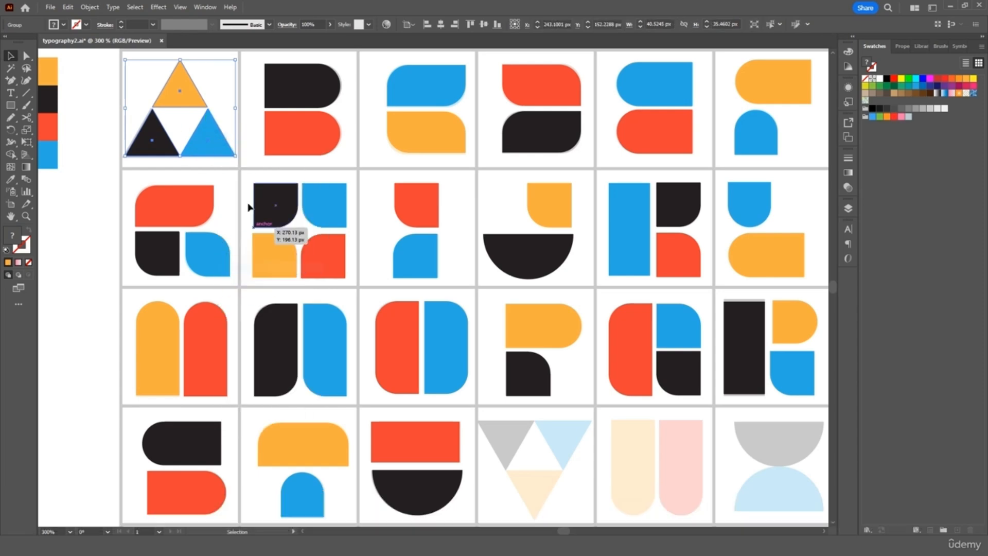
# Step: Duplicate the A's triangle group onto the V template, turned 180° so that it points down
pyautogui.hotkey('ctrl', 'c')
pyautogui.hotkey('ctrl', 'v')
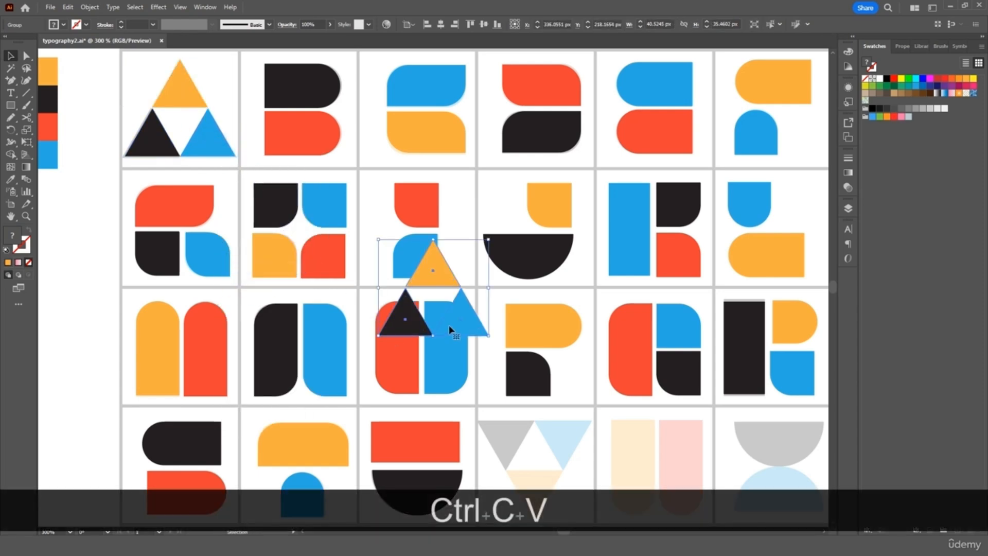
pyautogui.scroll(-2, 449, 325)
pyautogui.moveTo(464, 258); pyautogui.dragTo(567, 425)
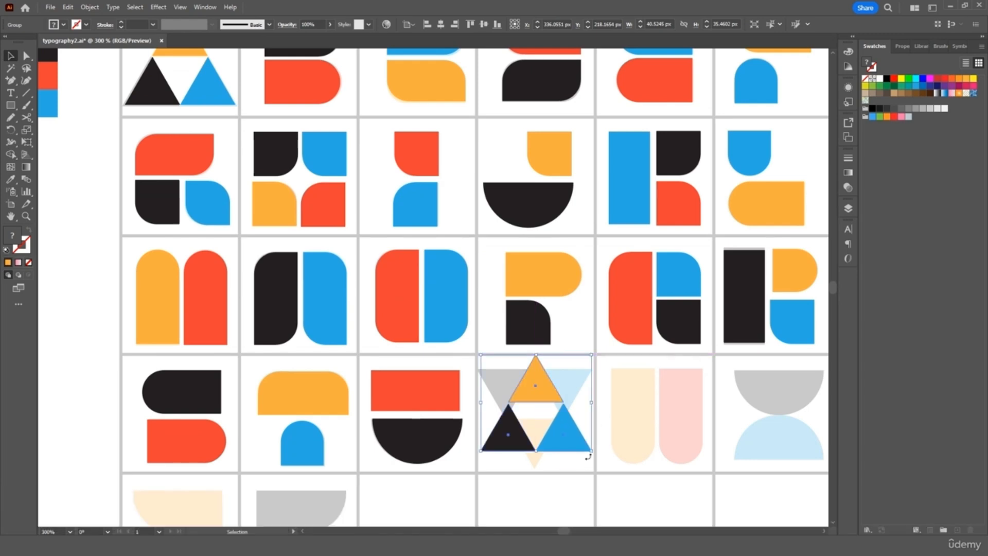
pyautogui.moveTo(537, 455); pyautogui.dragTo(555, 399)
pyautogui.scroll(-3, 627, 419)
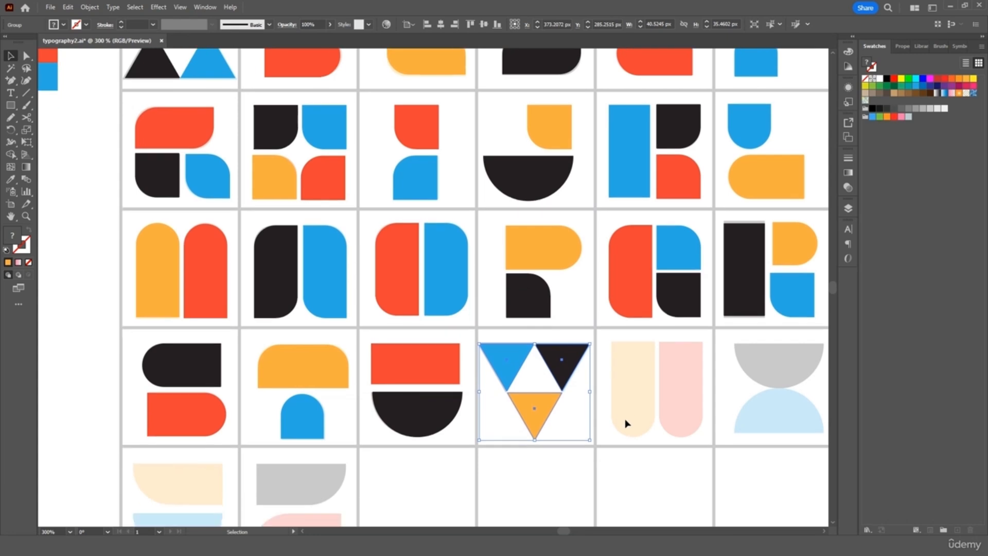
# Step: Duplicate both shapes of the M and place the copies over the W template, turned 180°
pyautogui.click(198, 240)
pyautogui.keyDown('shift'); pyautogui.click(149, 231); pyautogui.keyUp('shift')
pyautogui.hotkey('ctrl', 'c')
pyautogui.hotkey('ctrl', 'v')
pyautogui.moveTo(481, 341); pyautogui.dragTo(343, 224)
pyautogui.moveTo(456, 318); pyautogui.dragTo(682, 385)
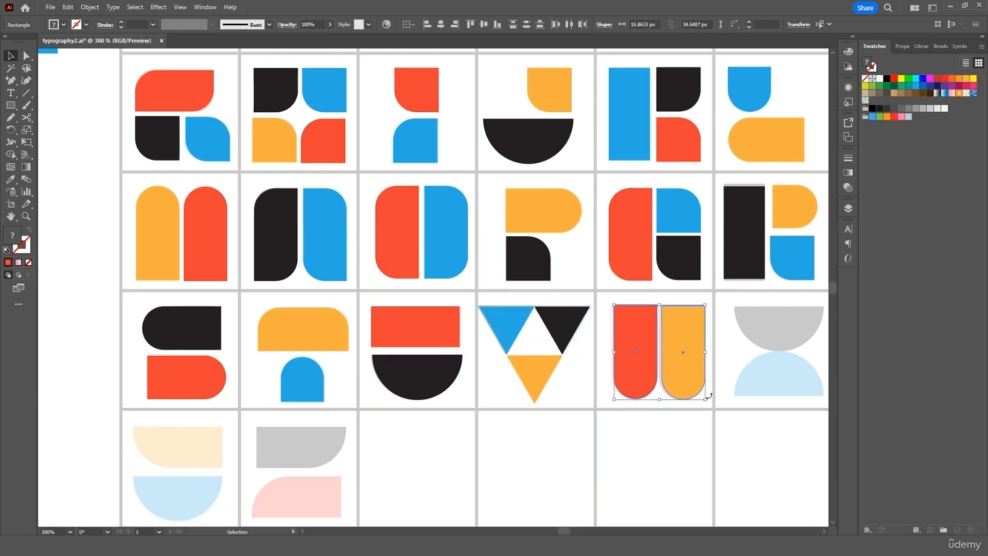
# Step: Duplicate the J's black semicircle onto the X's upper template
pyautogui.hscroll(3, 710, 396)
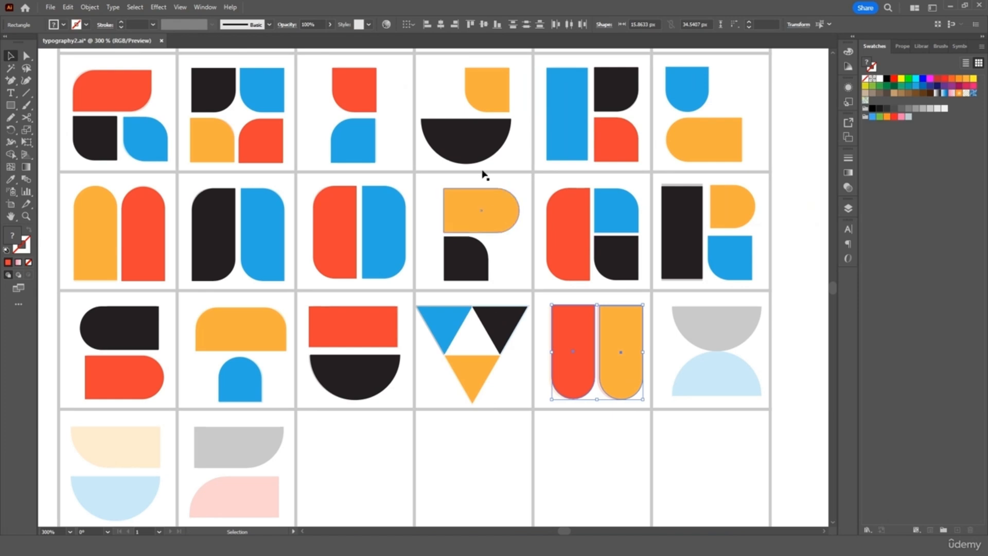
pyautogui.click(466, 138)
pyautogui.hotkey('ctrl', 'c')
pyautogui.hotkey('ctrl', 'v')
pyautogui.moveTo(466, 311); pyautogui.dragTo(745, 338)
# Step: Place another copy of the J's semicircle over the X's lower template and reflect it across the horizontal axis
pyautogui.click(467, 133)
pyautogui.hotkey('ctrl', 'c')
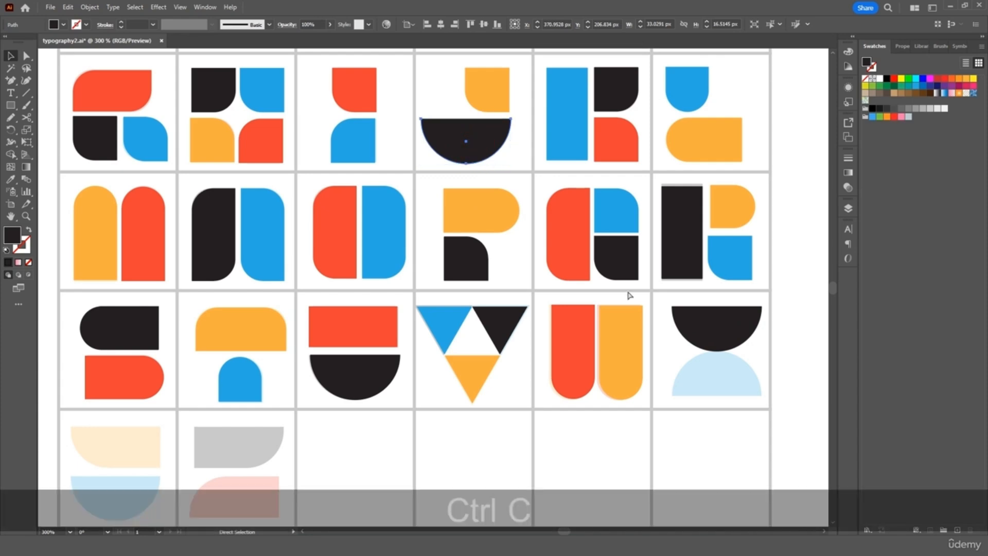
pyautogui.hotkey('ctrl', 'v')
pyautogui.moveTo(449, 308); pyautogui.dragTo(731, 396)
pyautogui.rightClick(731, 396)
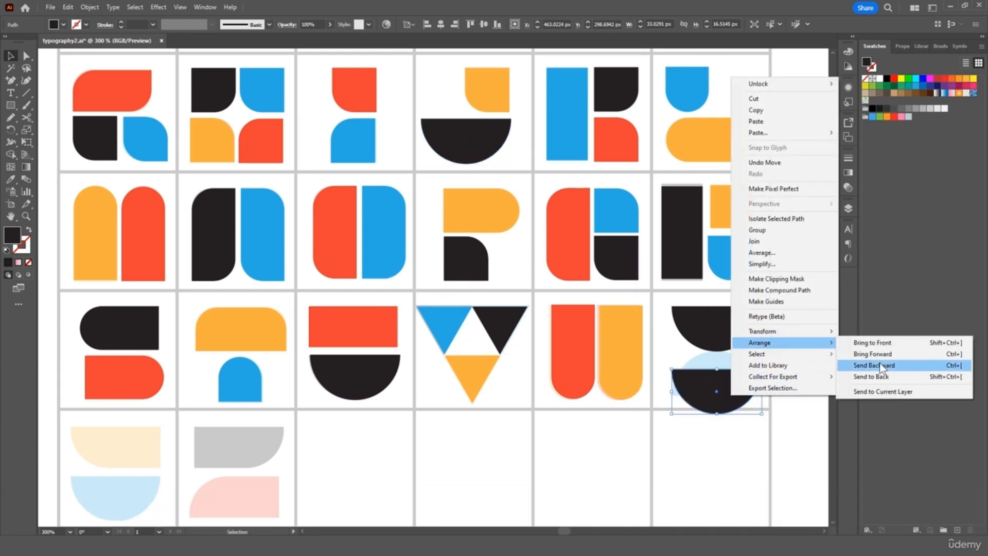
pyautogui.click(801, 336)
pyautogui.click(863, 369)
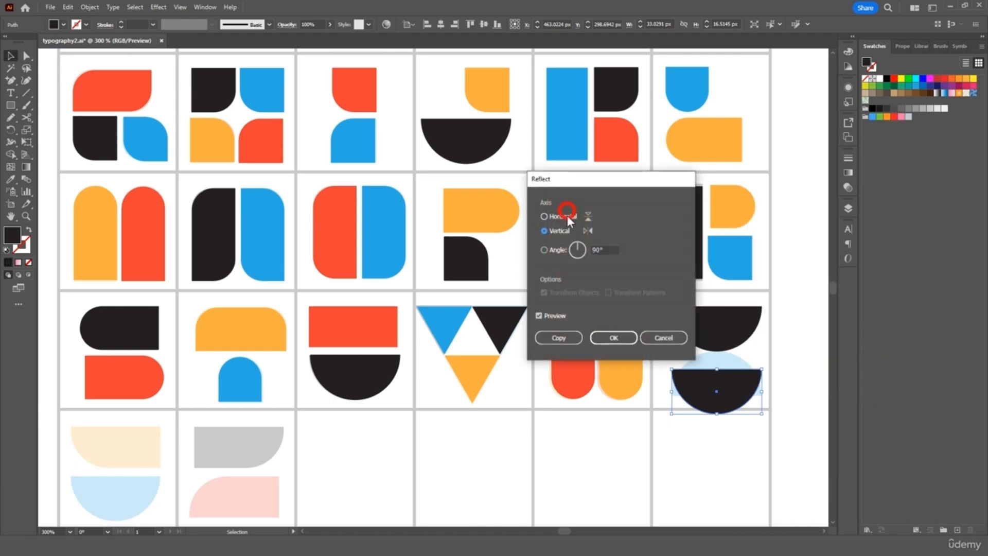
pyautogui.click(567, 216)
pyautogui.click(605, 339)
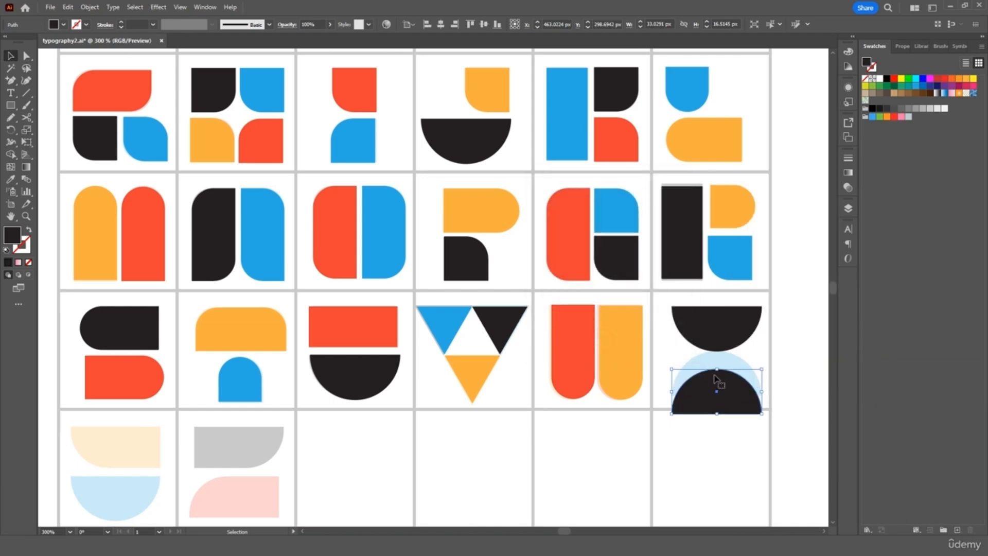
# Step: Move the reflected semicircle up into line with the X's lower template and recolour it with the Q's blue
pyautogui.moveTo(730, 399); pyautogui.dragTo(731, 387)
pyautogui.press('i')
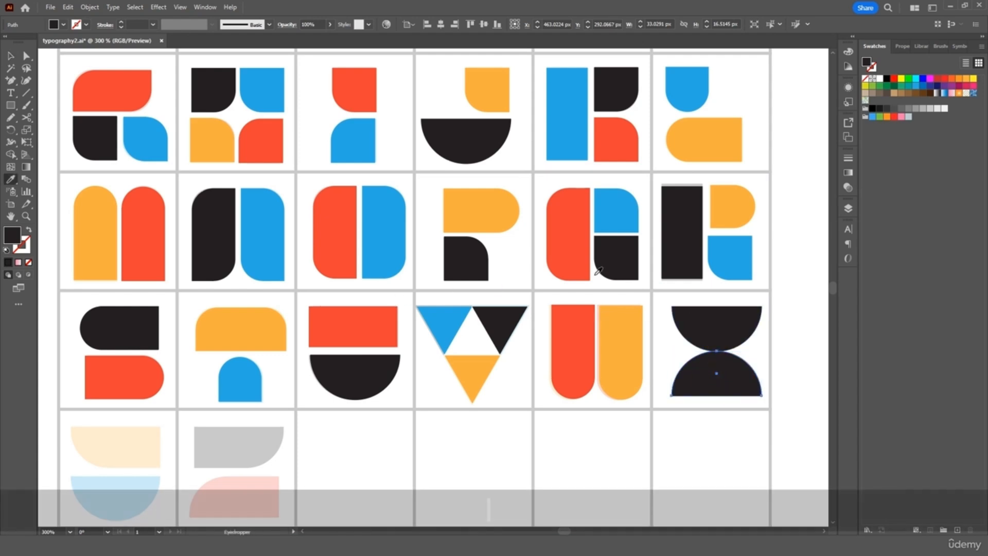
pyautogui.click(611, 209)
pyautogui.scroll(-3, 585, 300)
pyautogui.hscroll(-9, 470, 304)
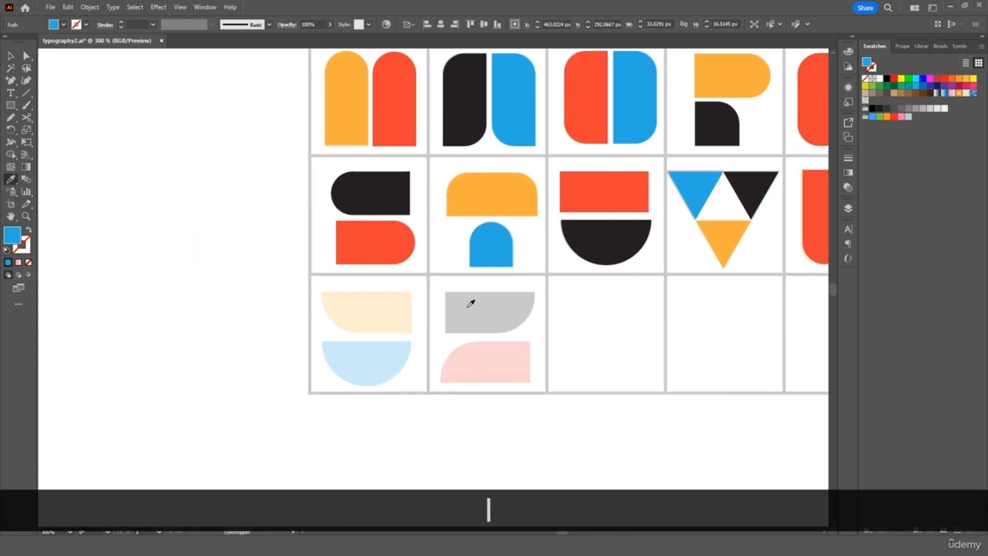
pyautogui.hscroll(3, 469, 306)
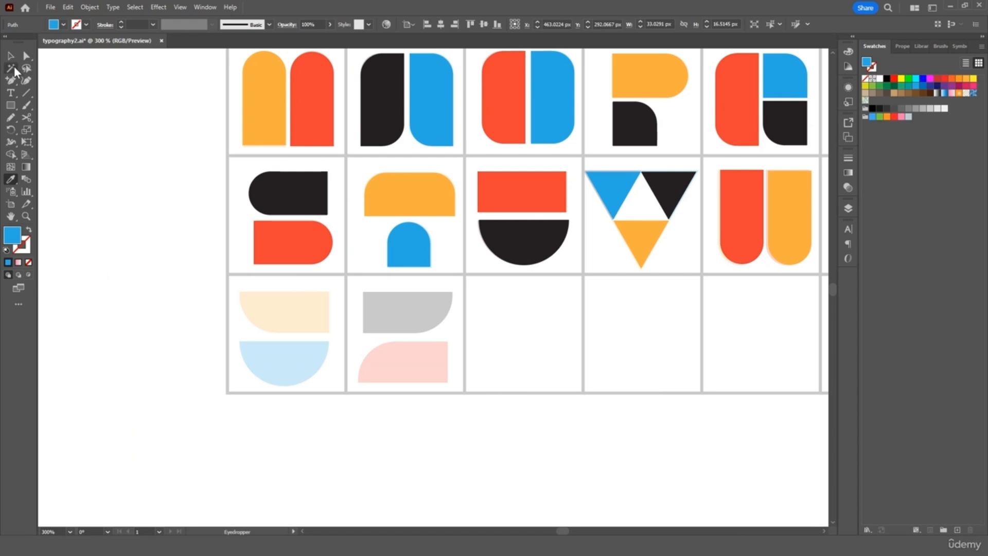
pyautogui.click(201, 278)
pyautogui.scroll(2, 242, 376)
pyautogui.hscroll(5, 369, 392)
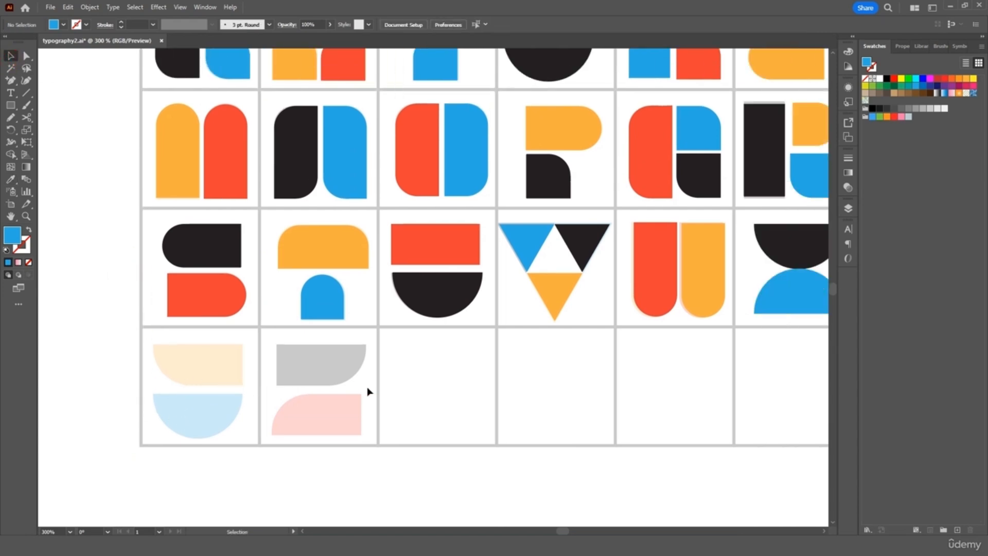
# Step: Duplicate the X's black semicircle onto the Y's lower template and recolour it with the T's blue
pyautogui.hscroll(-1, 377, 391)
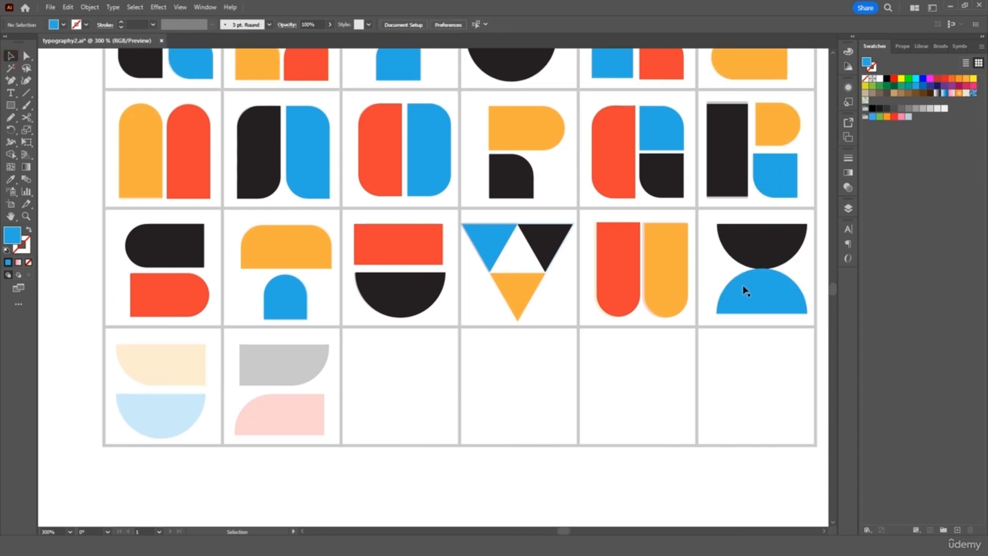
pyautogui.click(746, 249)
pyautogui.hotkey('ctrl', 'c')
pyautogui.hotkey('ctrl', 'v')
pyautogui.moveTo(440, 314); pyautogui.dragTo(168, 430)
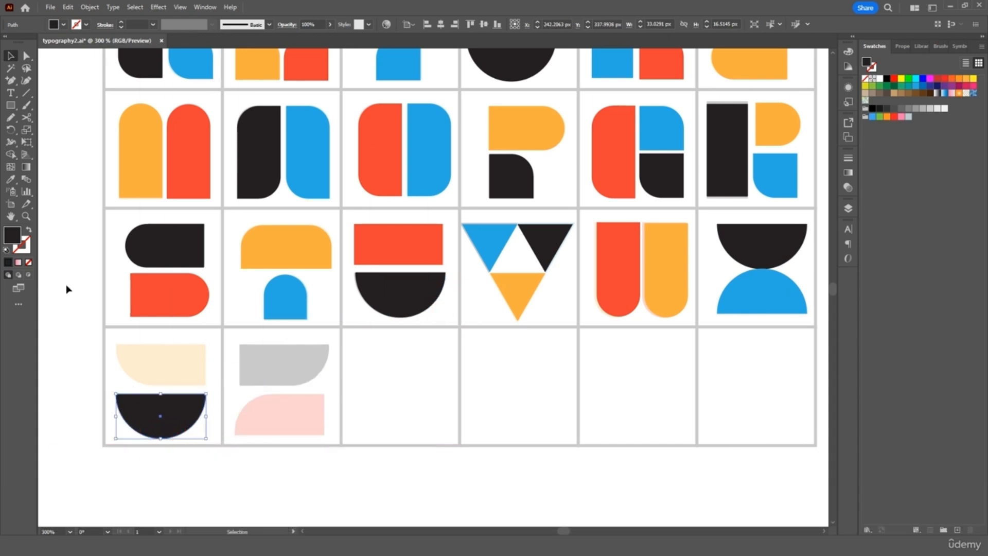
pyautogui.press('i')
pyautogui.click(286, 292)
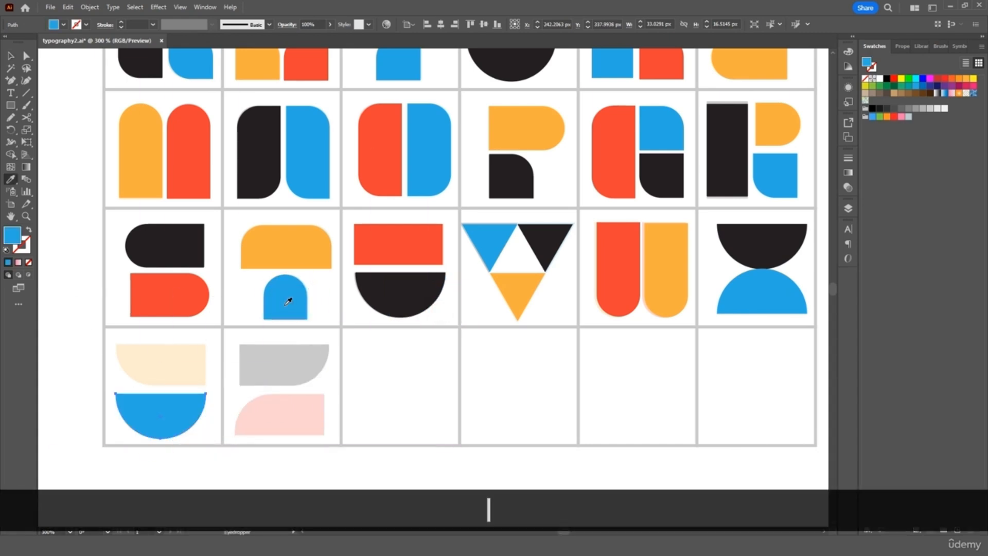
# Step: Duplicate the C's yellow lower shape and place the copy over the Y's upper template, aligned with its left edge
pyautogui.scroll(1, 289, 301)
pyautogui.scroll(4, 288, 300)
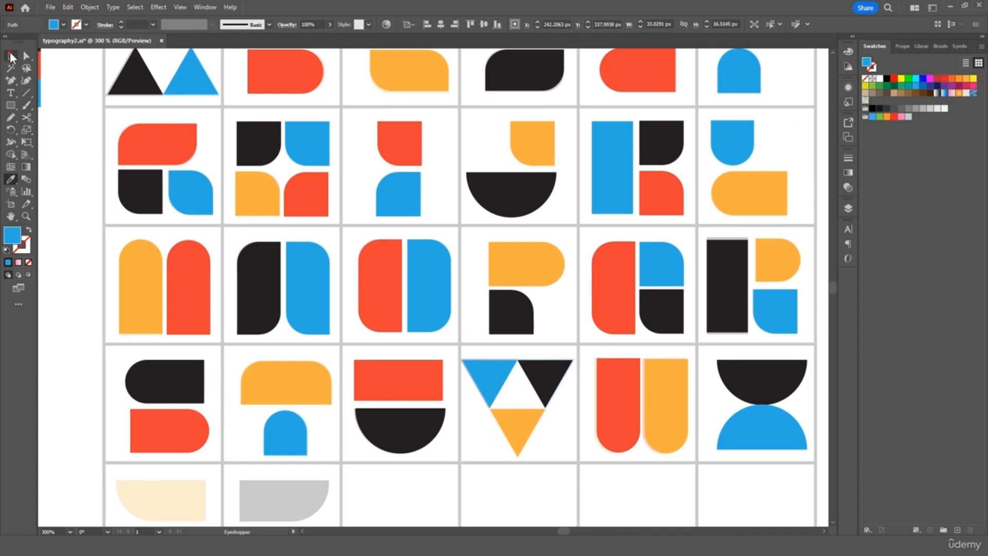
pyautogui.click(392, 75)
pyautogui.hotkey('ctrl', 'c')
pyautogui.hotkey('ctrl', 'v')
pyautogui.scroll(-3, 410, 248)
pyautogui.moveTo(432, 217); pyautogui.dragTo(159, 427)
# Step: Square off the upper-right rounded corner of the Y's yellow shape to a radius of 0 px
pyautogui.press('a')
pyautogui.click(150, 415)
pyautogui.hotkey('ctrl', '=')
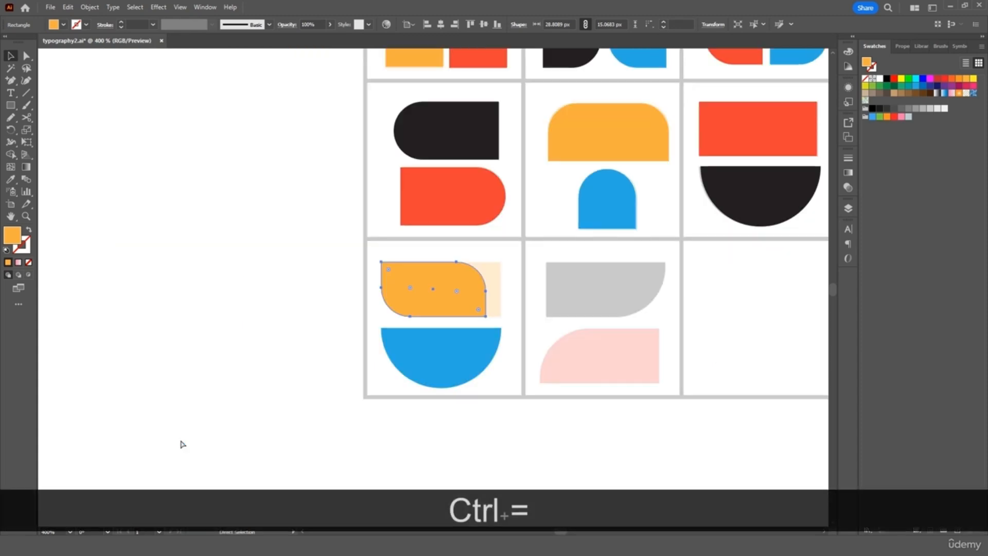
pyautogui.hotkey('ctrl', '=')
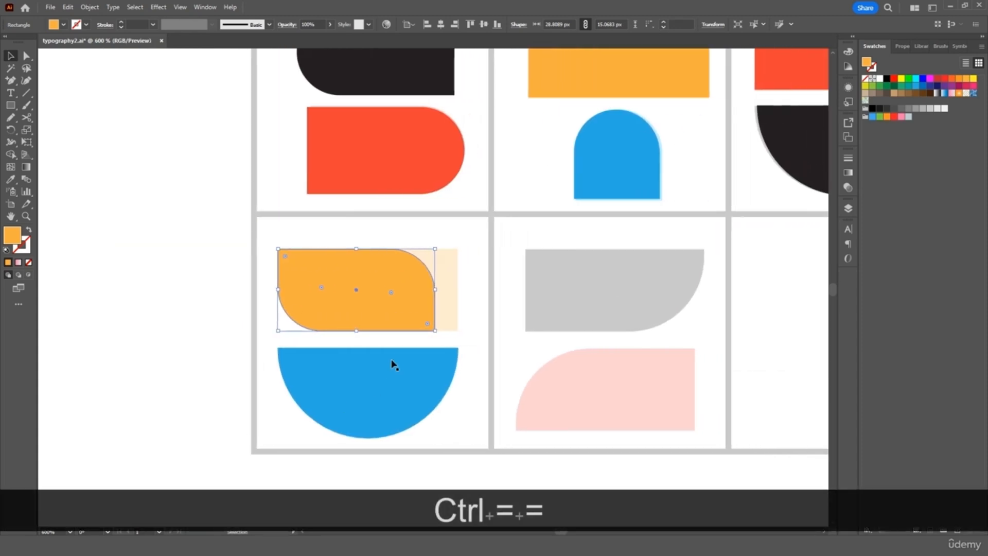
pyautogui.click(421, 364)
pyautogui.click(417, 314)
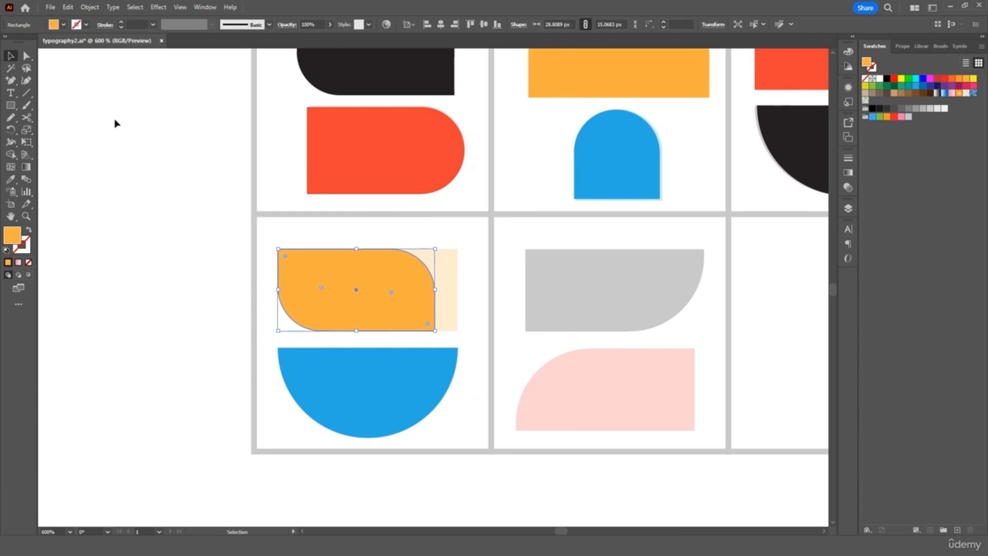
pyautogui.click(26, 57)
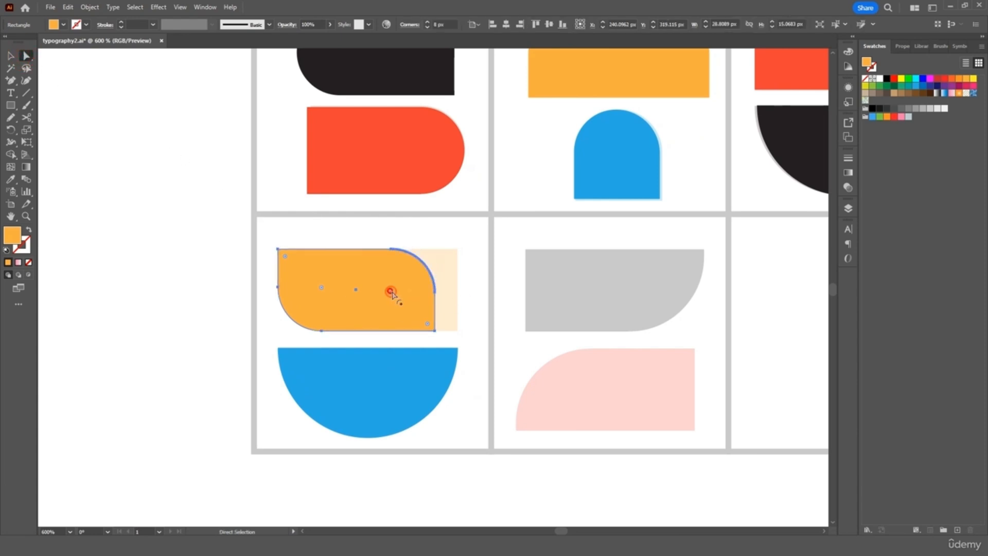
pyautogui.moveTo(391, 294); pyautogui.dragTo(445, 260)
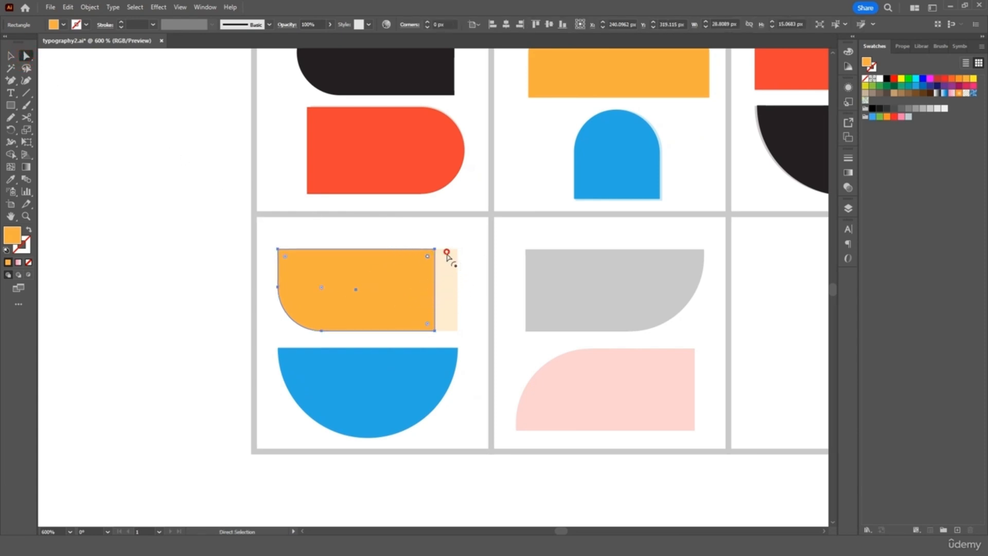
# Step: Widen the Y's yellow shape to about 32.4 px so it reaches the template's right edge
pyautogui.click(13, 59)
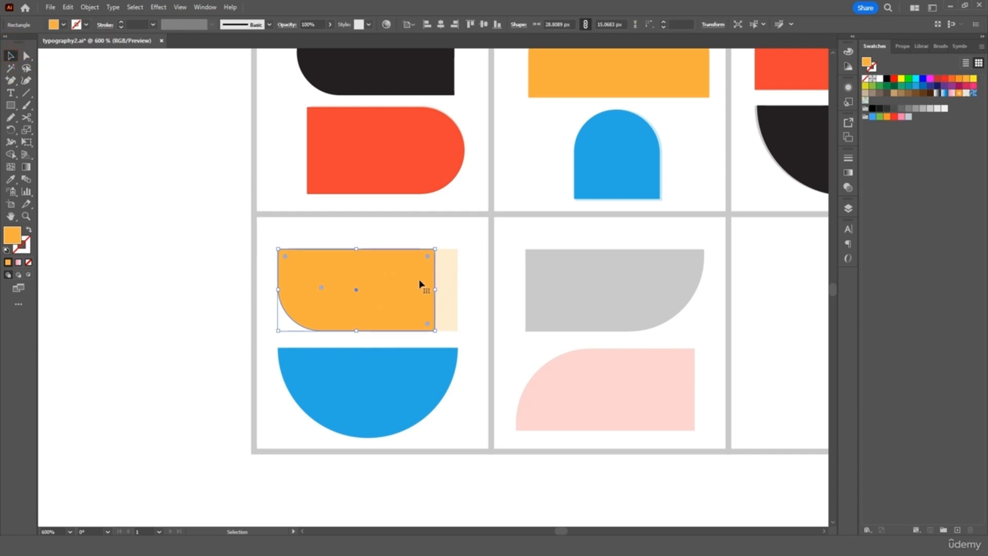
pyautogui.moveTo(437, 292); pyautogui.dragTo(456, 291)
pyautogui.click(232, 296)
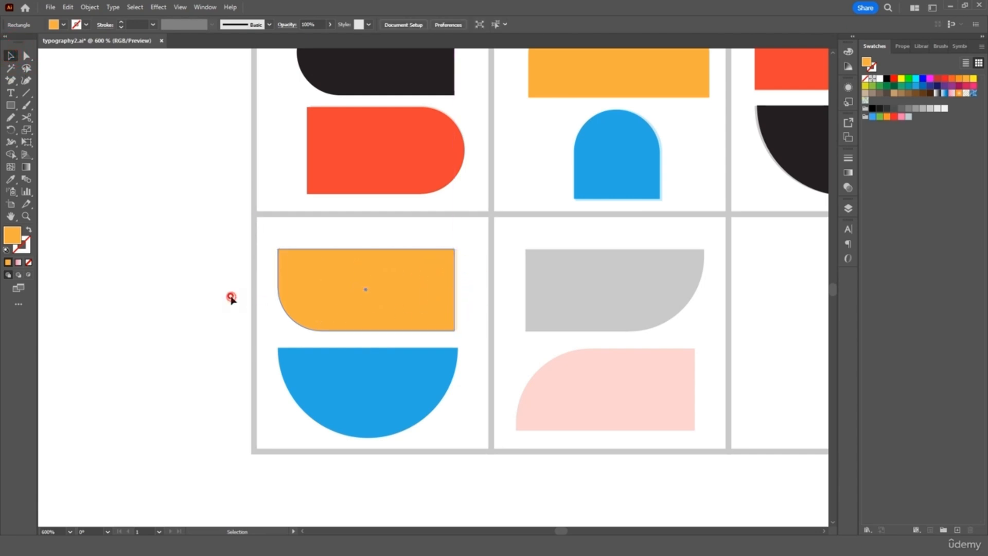
# Step: Duplicate the Y's yellow shape towards the Z template and reflect the copy across the horizontal axis
pyautogui.click(433, 314)
pyautogui.hotkey('ctrl', 'c')
pyautogui.hotkey('ctrl', 'v')
pyautogui.moveTo(505, 293); pyautogui.dragTo(624, 298)
pyautogui.rightClick(623, 299)
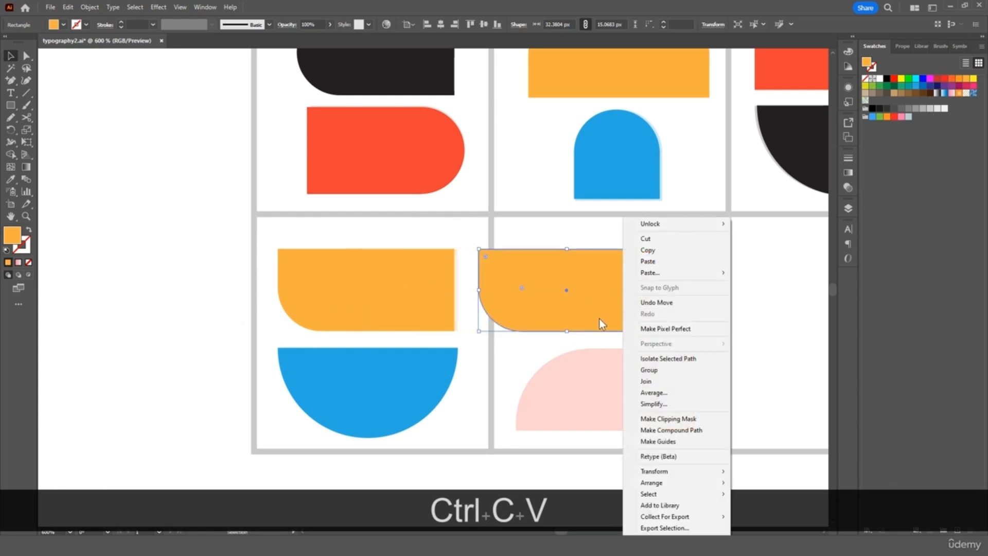
pyautogui.moveTo(665, 471)
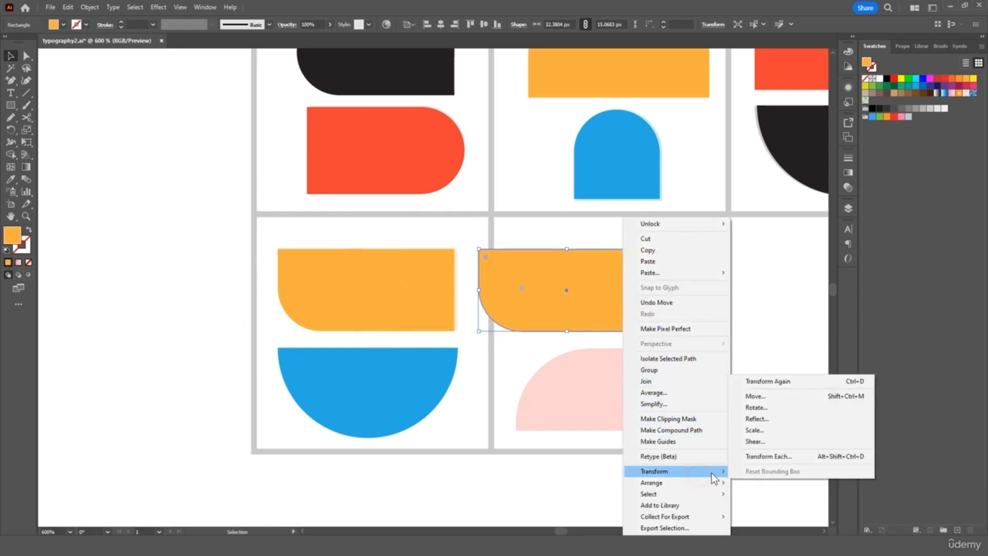
pyautogui.click(762, 425)
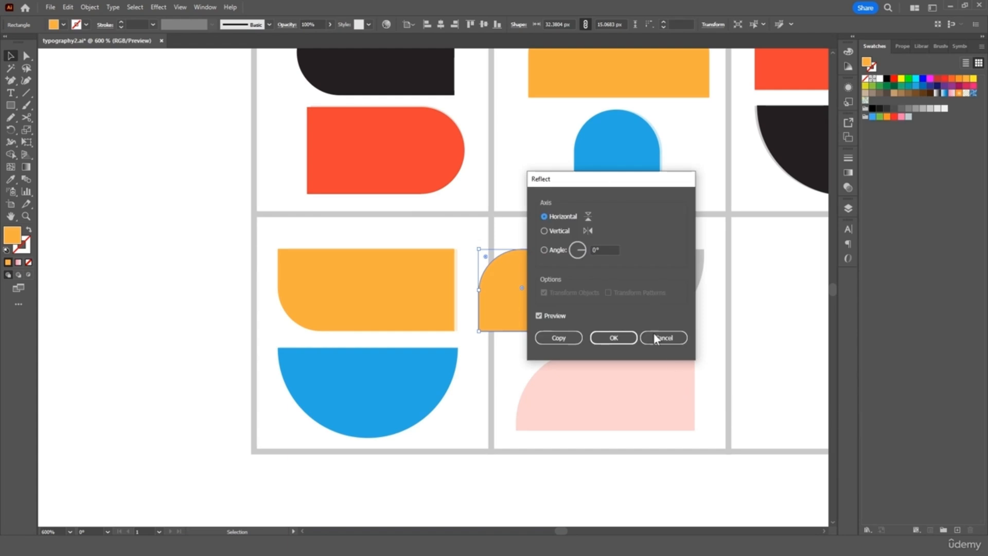
pyautogui.click(614, 338)
# Step: Move the reflected yellow copy over the Z's lower template and recolour it with the S's red
pyautogui.moveTo(591, 316); pyautogui.dragTo(623, 411)
pyautogui.press('i')
pyautogui.click(425, 161)
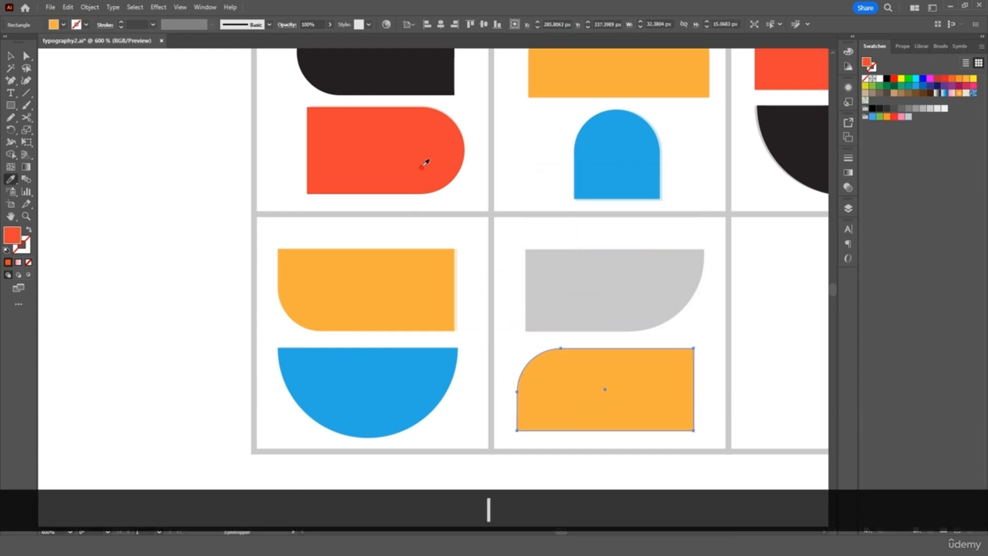
pyautogui.click(9, 56)
# Step: Duplicate the Z's red shape, turn the copy 180° and place it over the Z's upper template
pyautogui.hotkey('ctrl', 'c')
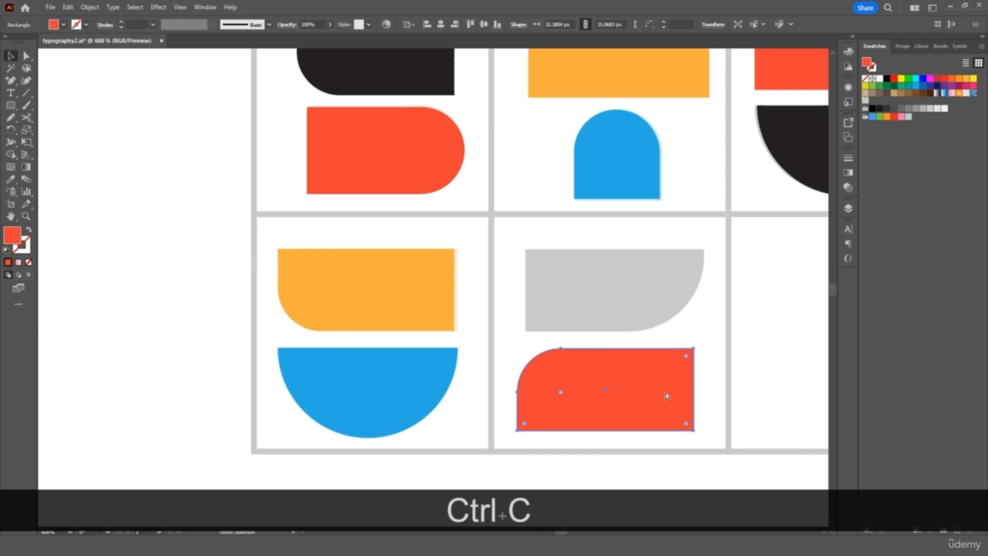
pyautogui.hotkey('ctrl', 'v')
pyautogui.moveTo(525, 329); pyautogui.dragTo(364, 237)
pyautogui.moveTo(450, 293); pyautogui.dragTo(611, 308)
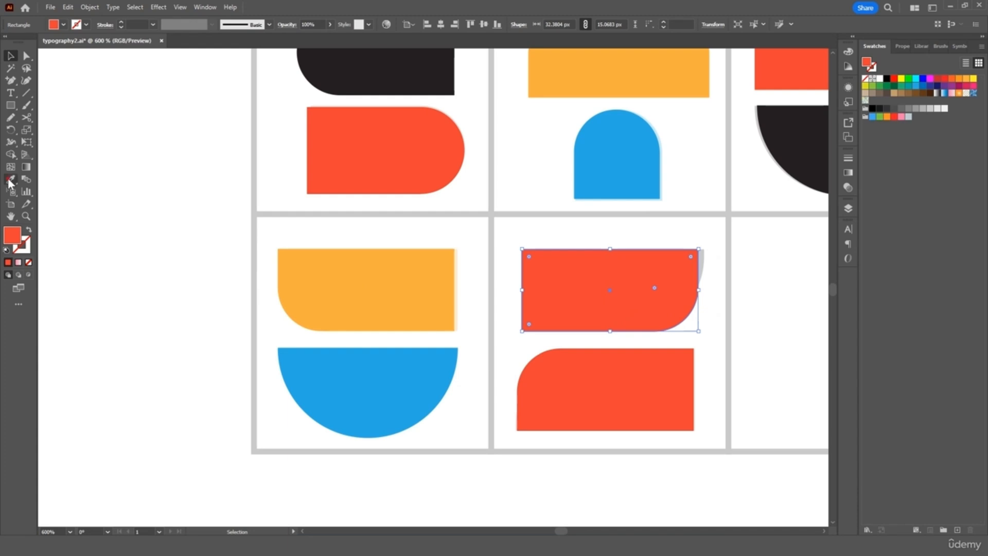
# Step: Recolour the Z's upper shape with the S's black and deselect it
pyautogui.click(9, 180)
pyautogui.click(329, 82)
pyautogui.click(12, 57)
pyautogui.click(109, 105)
# Step: Group the yellow and blue shapes of the letter F
pyautogui.hotkey('ctrl', '0')
pyautogui.click(679, 148)
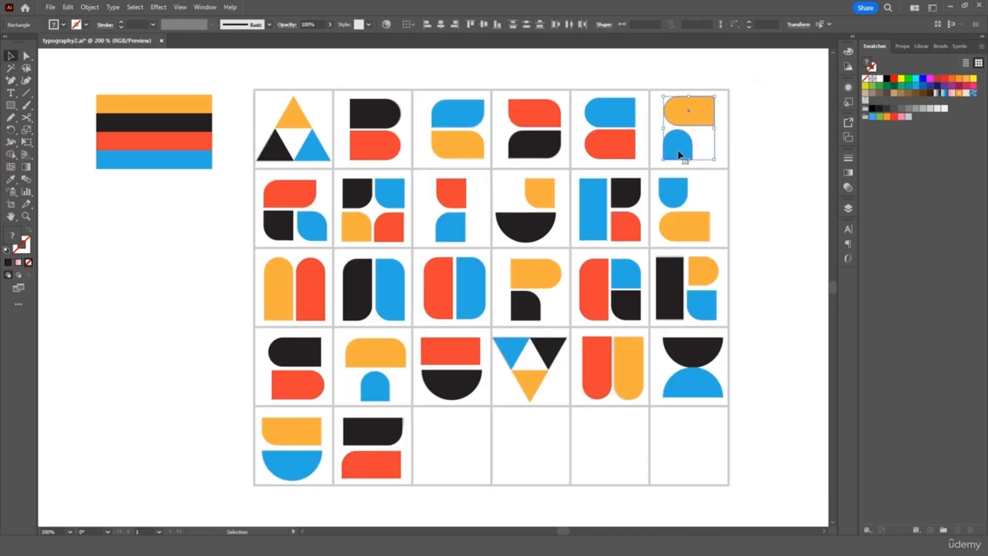
pyautogui.click(52, 8)
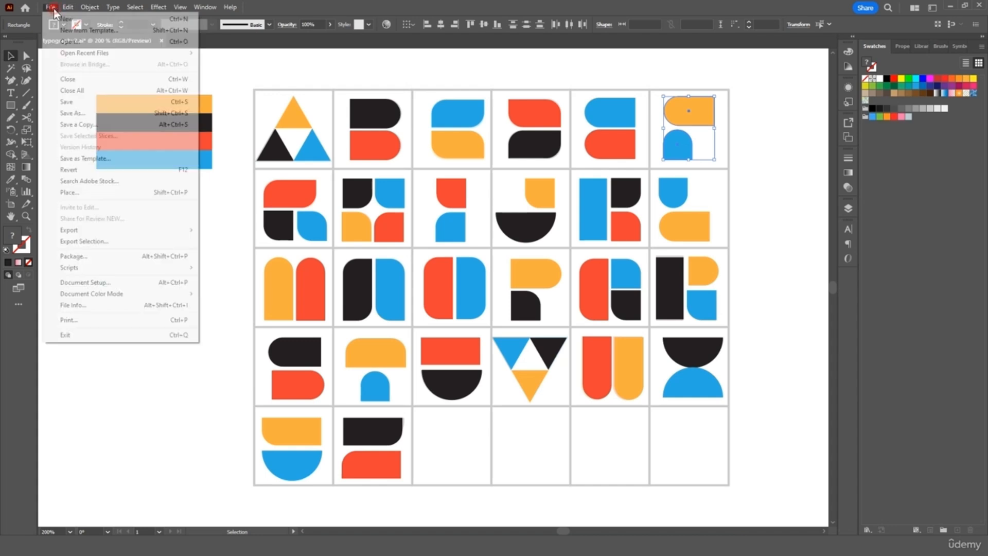
pyautogui.moveTo(94, 9)
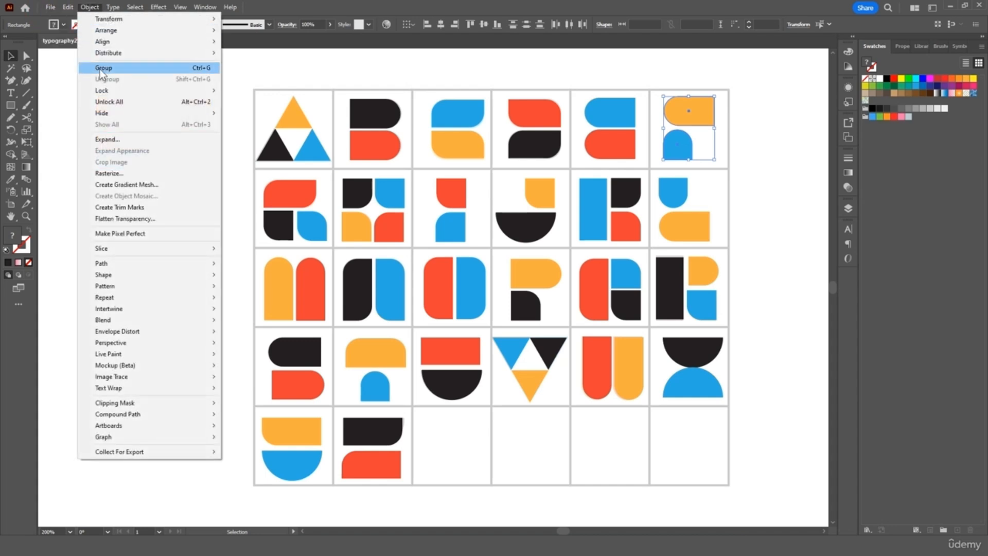
pyautogui.click(117, 70)
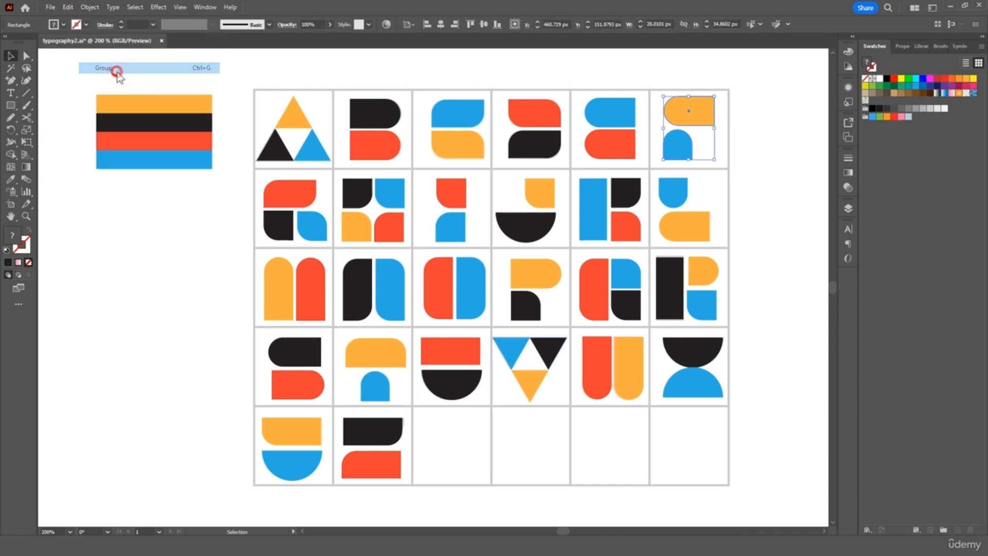
# Step: Try moving the grouped F slightly as one object and undo the move
pyautogui.click(319, 72)
pyautogui.moveTo(699, 118)
pyautogui.mouseDown()
pyautogui.moveTo(715, 119)
pyautogui.moveTo(701, 116)
pyautogui.mouseUp()
pyautogui.click(752, 124)
pyautogui.hotkey('ctrl', 'z')
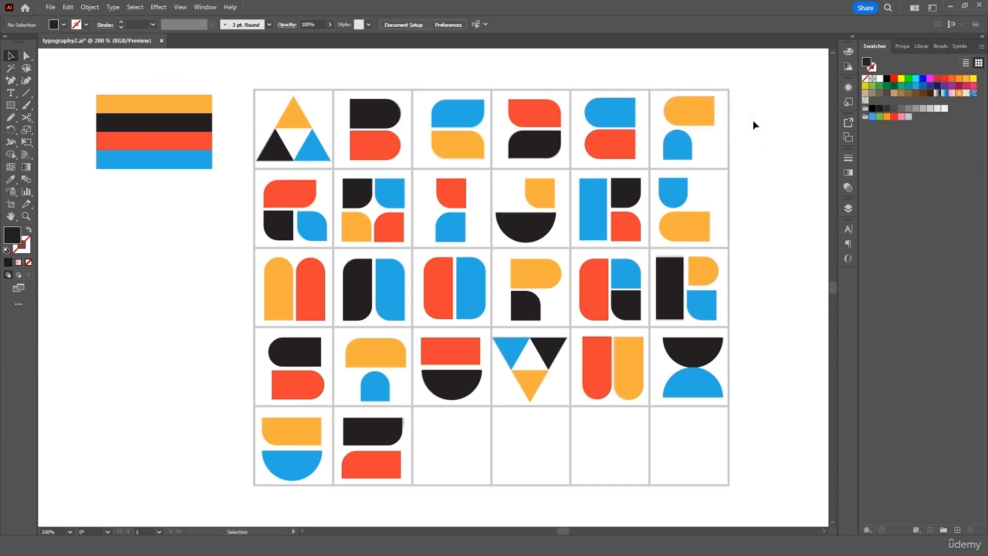
# Step: Move the orange CREATIVE EXPRESS lettering group onto the white artboard, below the alphabet grid
pyautogui.hotkey('ctrl', '-')
pyautogui.scroll(-10, 754, 124)
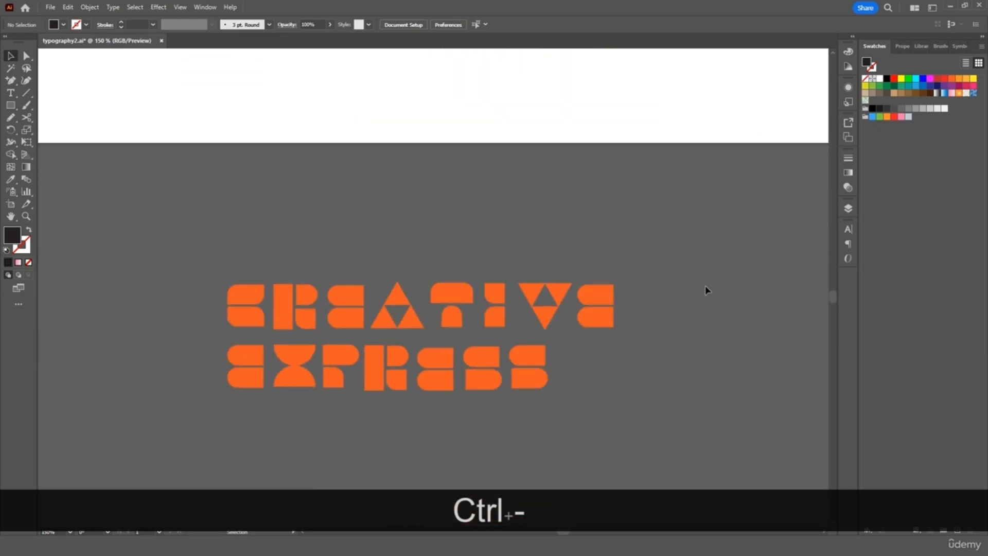
pyautogui.click(246, 376)
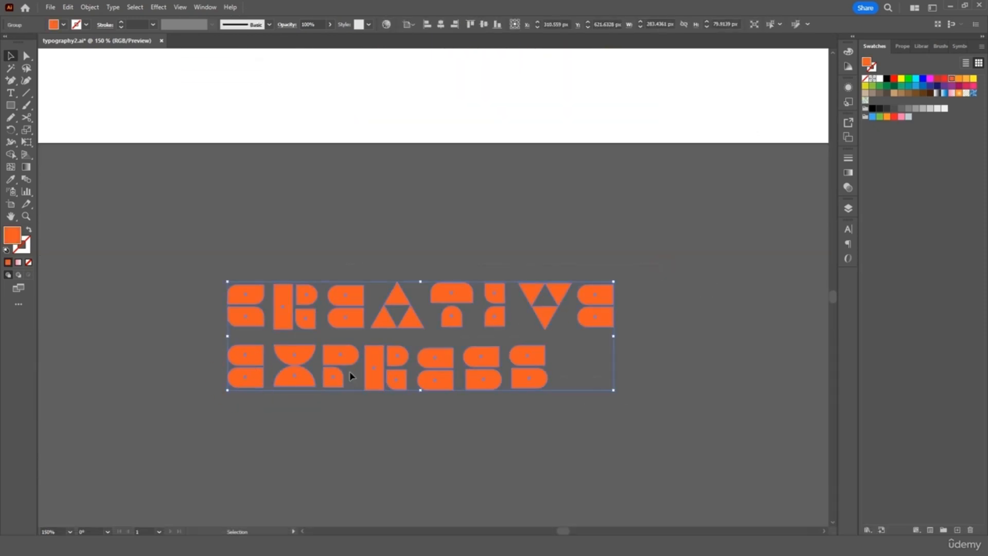
pyautogui.moveTo(369, 375); pyautogui.dragTo(409, 107)
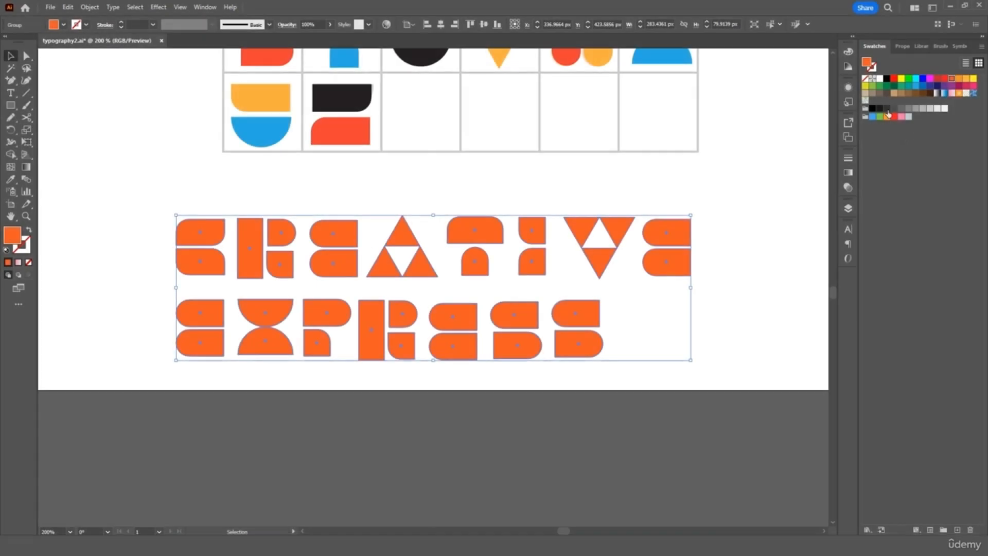
# Step: Try several swatch fills on the CREATIVE EXPRESS lettering, including the blue gradient and the blue foliage pattern
pyautogui.click(894, 109)
pyautogui.click(945, 93)
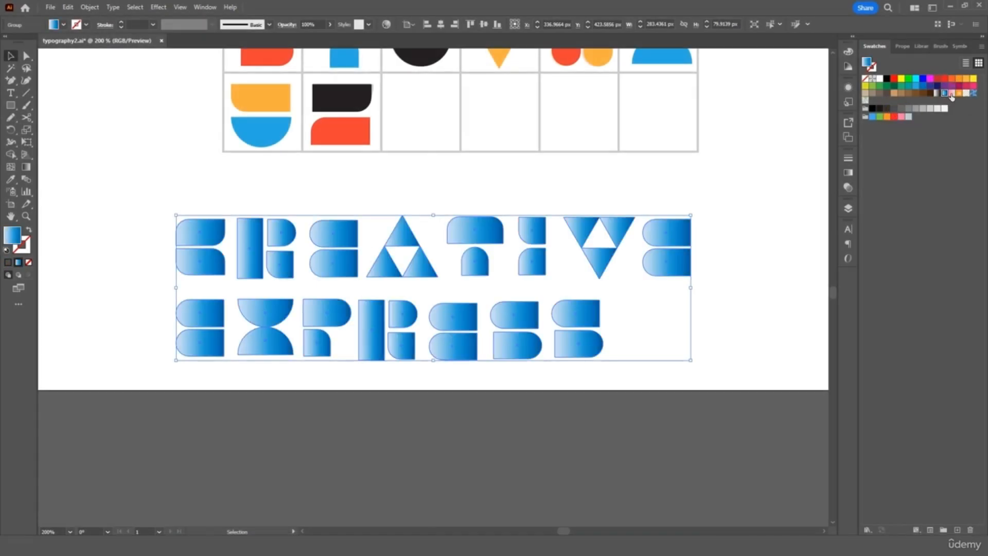
pyautogui.click(952, 94)
pyautogui.click(974, 95)
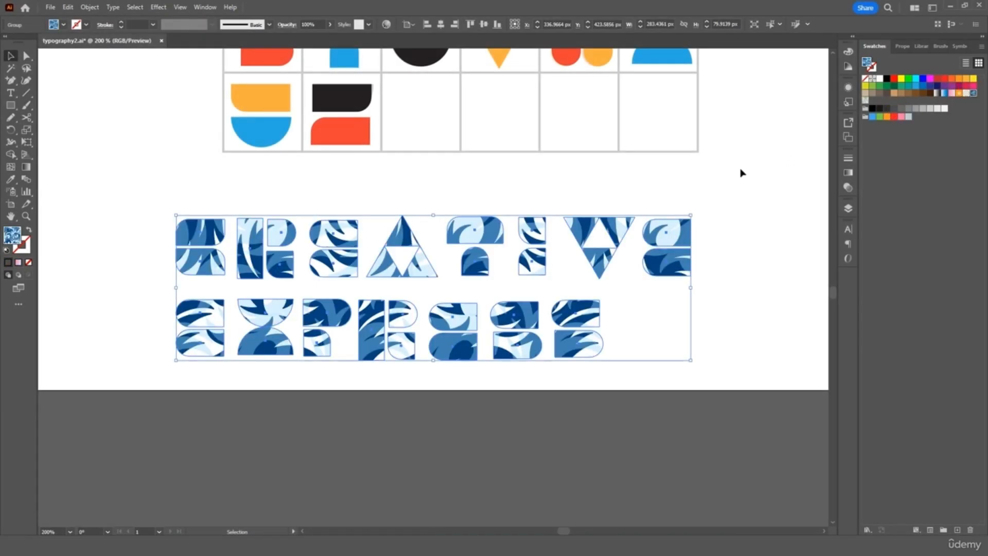
# Step: Reselect the CREATIVE EXPRESS lettering and fill it with the blue gradient swatch
pyautogui.click(799, 144)
pyautogui.moveTo(750, 188); pyautogui.dragTo(65, 391)
pyautogui.click(945, 94)
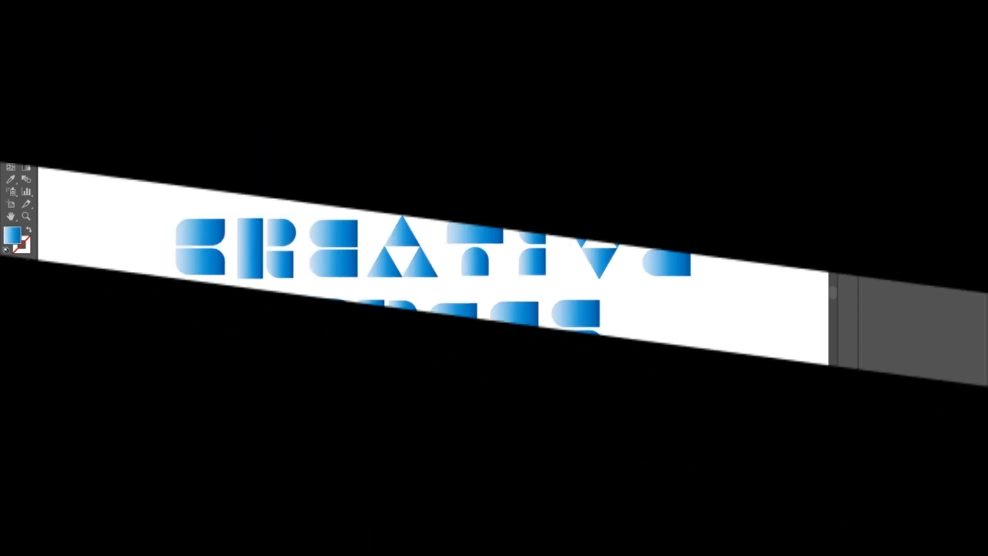